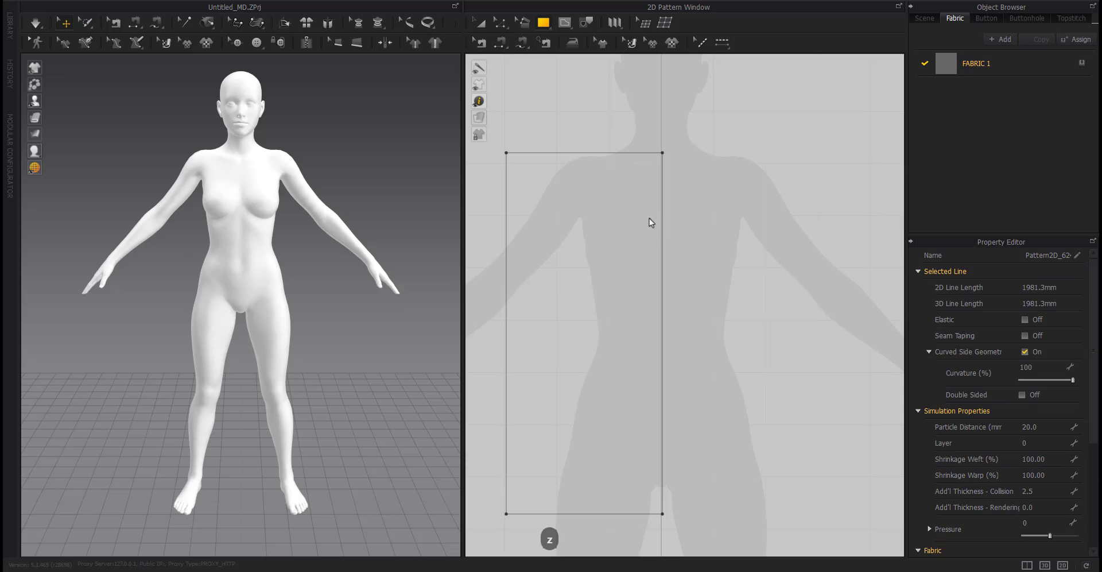
# Position the rectangular pattern panel in front of the avatar's torso.
pyautogui.scroll(-3, 649, 219)
pyautogui.press('z')
pyautogui.click(715, 278)
pyautogui.moveTo(714, 278); pyautogui.dragTo(747, 284, button='middle')
pyautogui.click(238, 221)
pyautogui.moveTo(281, 270); pyautogui.dragTo(391, 304, button='right')
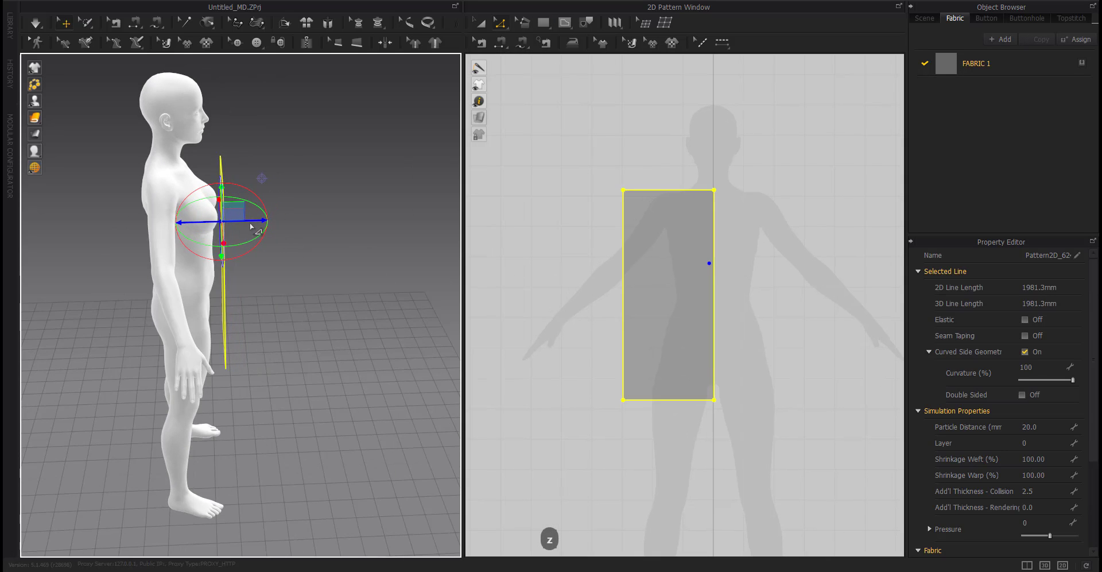
pyautogui.moveTo(270, 228); pyautogui.dragTo(139, 219, button='right')
pyautogui.click(784, 266)
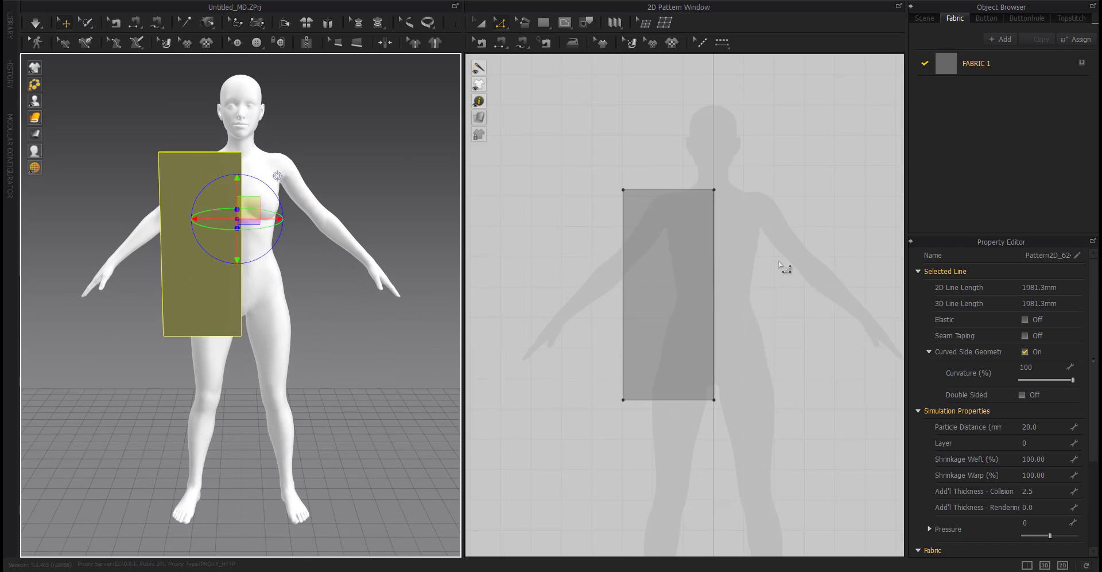
# Create a symmetric copy of the panel with sewing and place it on the opposite side.
pyautogui.scroll(4, 697, 280)
pyautogui.press('a')
pyautogui.scroll(-3, 666, 285)
pyautogui.moveTo(636, 294); pyautogui.dragTo(599, 294)
pyautogui.rightClick(621, 295)
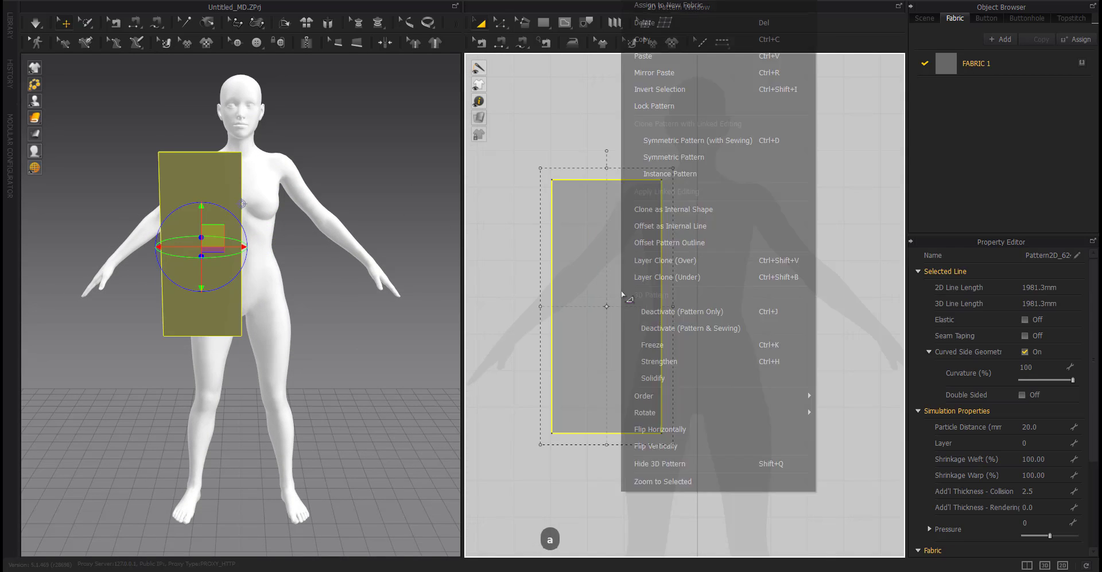
pyautogui.click(677, 141)
pyautogui.click(772, 330)
pyautogui.click(700, 429)
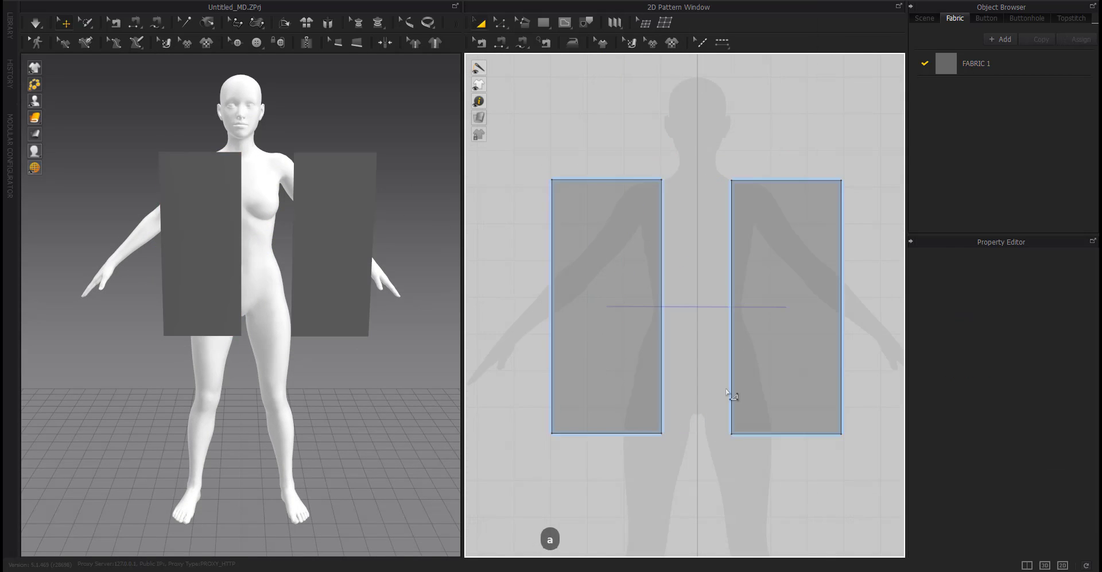
# Add a point on the left panel's top edge and undo it.
pyautogui.scroll(4, 735, 194)
pyautogui.moveTo(738, 197); pyautogui.dragTo(731, 194)
pyautogui.scroll(-5, 723, 205)
pyautogui.click(694, 292)
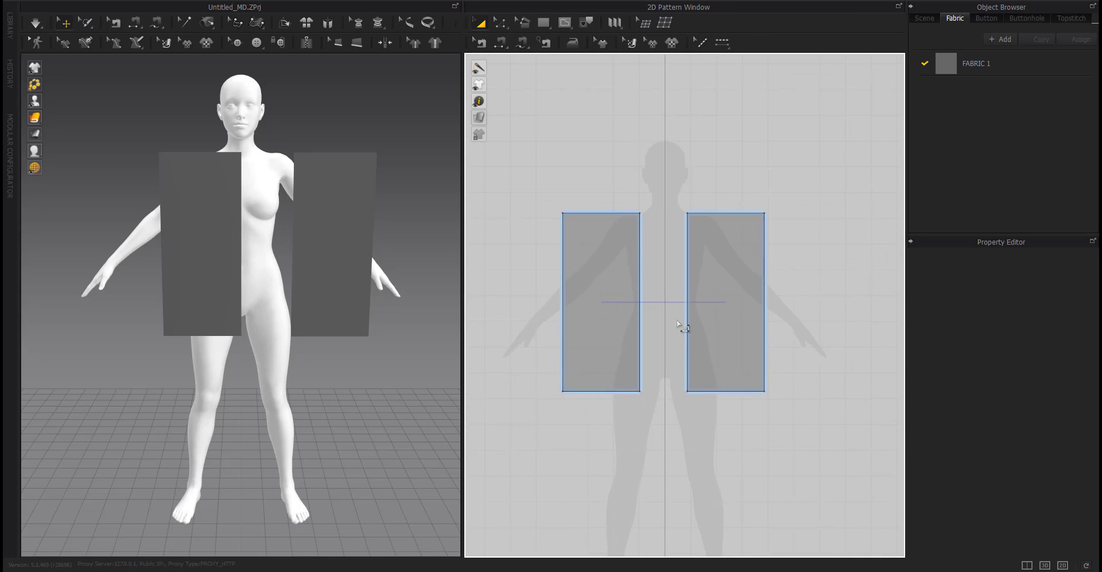
pyautogui.scroll(5, 609, 221)
pyautogui.press('c')
pyautogui.scroll(-3, 664, 248)
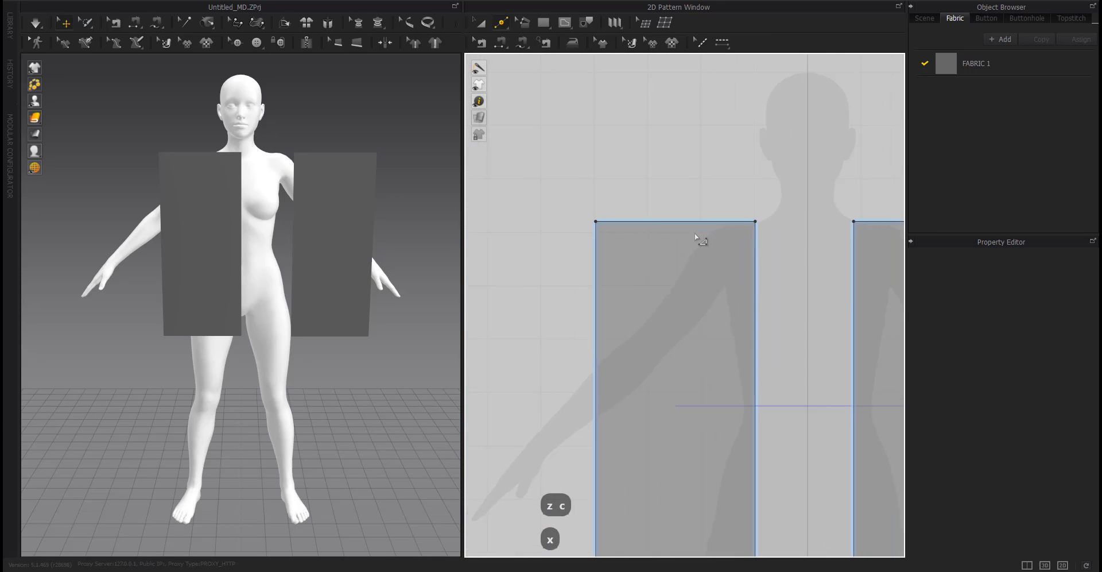
pyautogui.rightClick(690, 221)
pyautogui.press('Return')
pyautogui.click(683, 229)
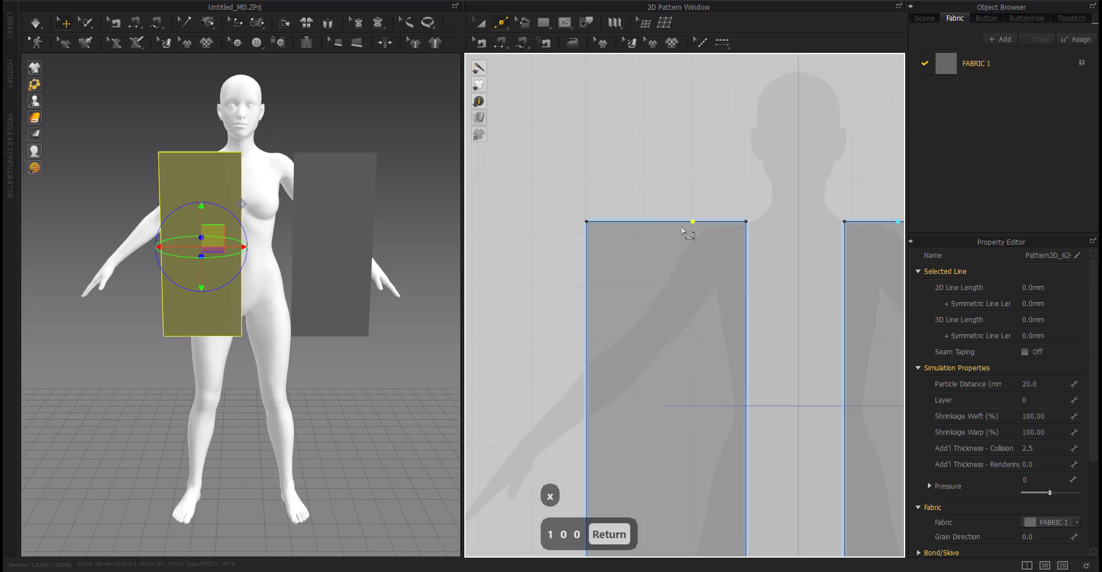
pyautogui.hotkey('ctrl', 'z')
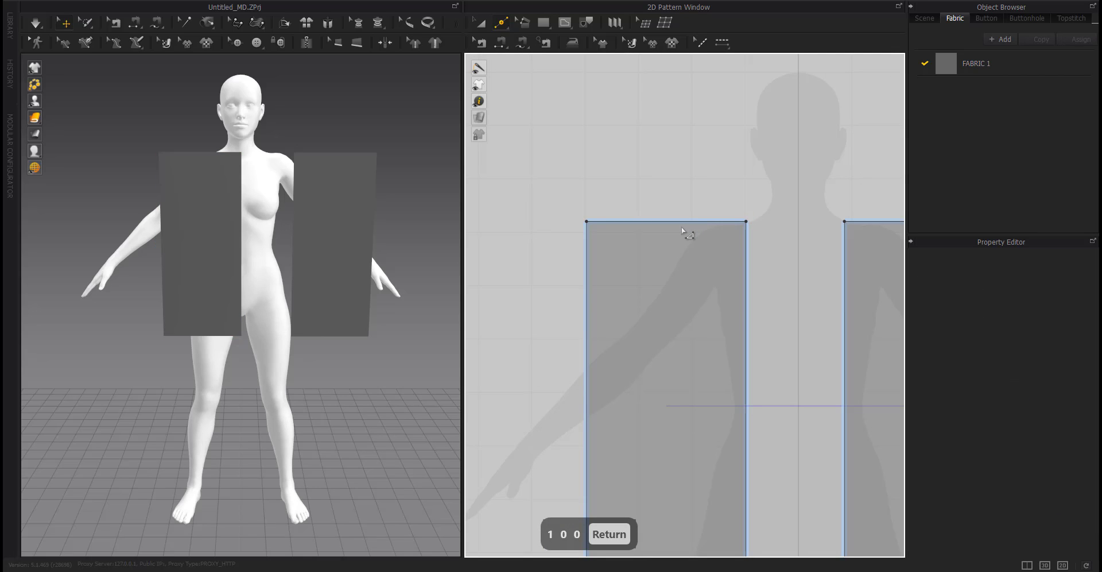
# Split the left panel's top edge with a point 120 mm from its end.
pyautogui.scroll(-3, 637, 369)
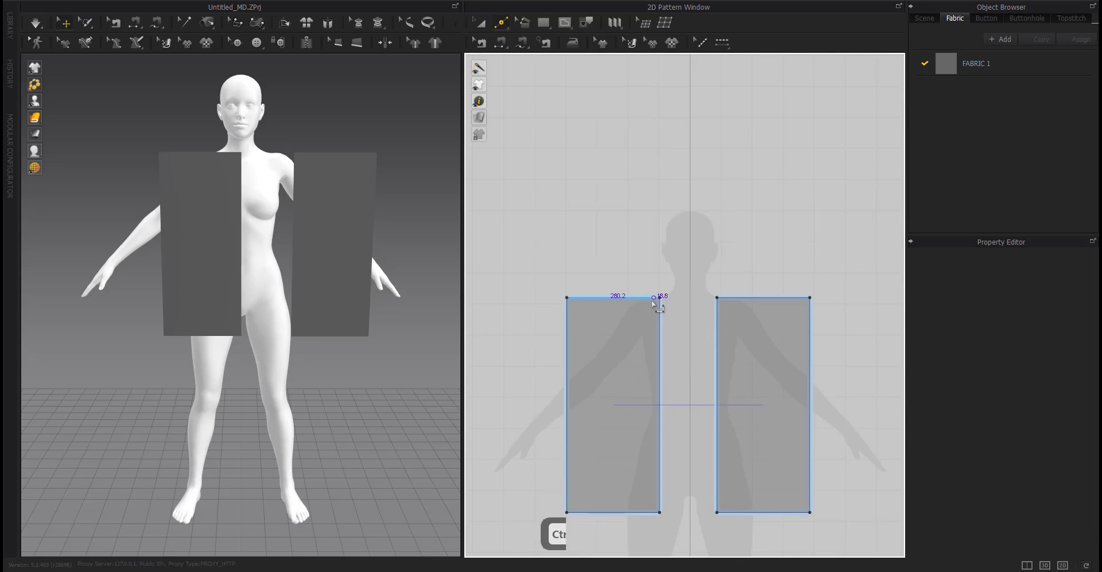
pyautogui.rightClick(630, 298)
pyautogui.write('120')
pyautogui.press('Return')
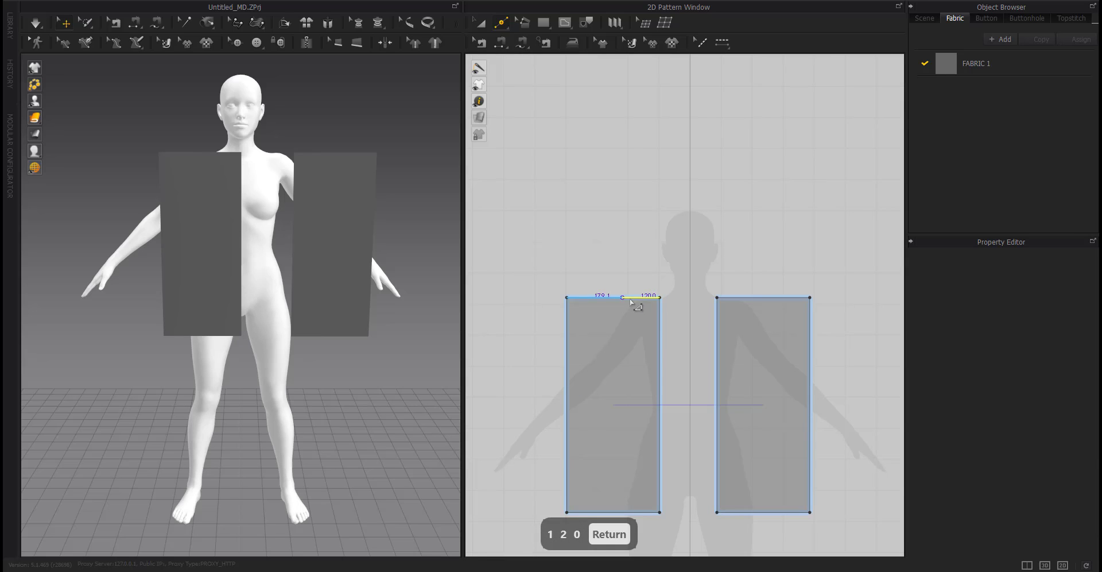
# Move the panel's inner top corner 200 mm down to form the V-neckline.
pyautogui.moveTo(660, 298); pyautogui.dragTo(660, 329)
pyautogui.rightClick(659, 328)
pyautogui.write('20')
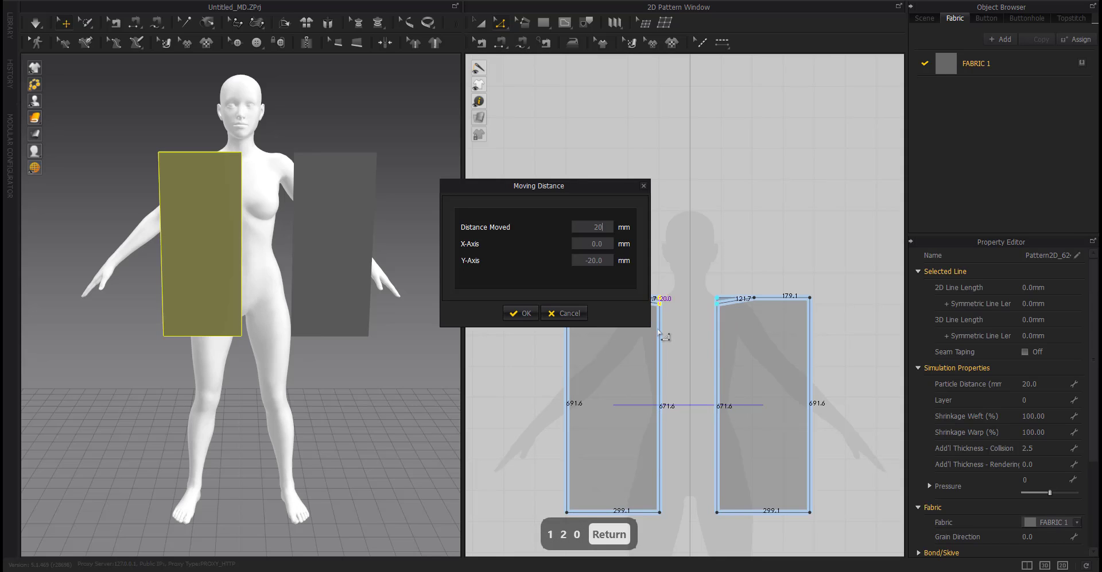
pyautogui.write('0')
pyautogui.press('Return')
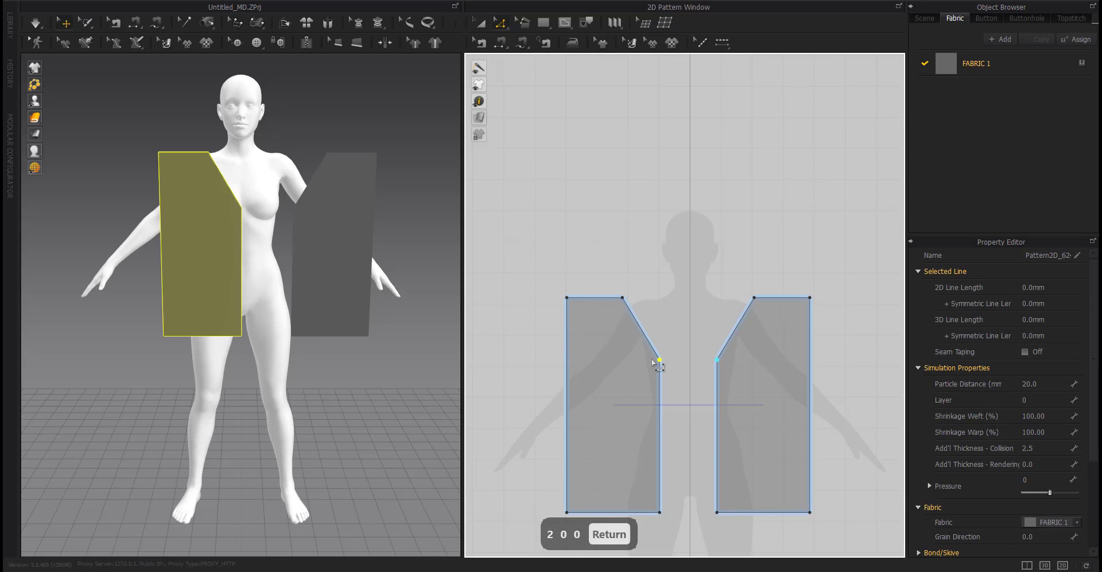
# Add a point on the panel's outer side edge 220 mm below the top.
pyautogui.rightClick(567, 356)
pyautogui.write('220')
pyautogui.press('Return')
# Move the right front panel toward the centre of the avatar.
pyautogui.scroll(-3, 568, 384)
pyautogui.scroll(-2, 569, 388)
pyautogui.click(768, 321)
pyautogui.click(314, 251)
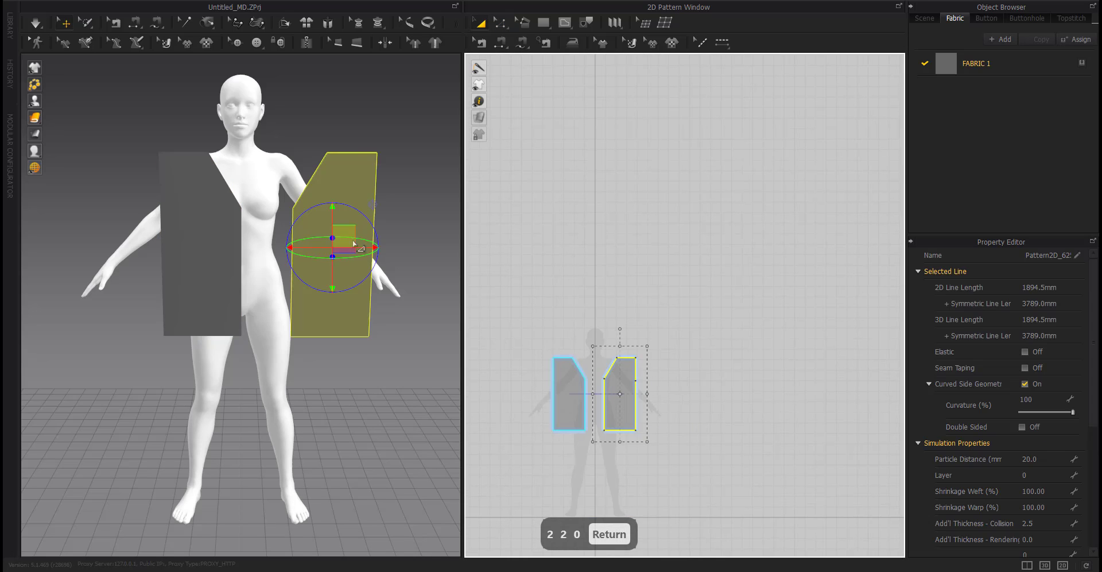
pyautogui.moveTo(313, 251); pyautogui.dragTo(289, 252)
pyautogui.press('a')
pyautogui.moveTo(289, 252)
pyautogui.mouseDown(button='right')
pyautogui.moveTo(327, 364)
pyautogui.moveTo(301, 260)
pyautogui.mouseUp(button='right')
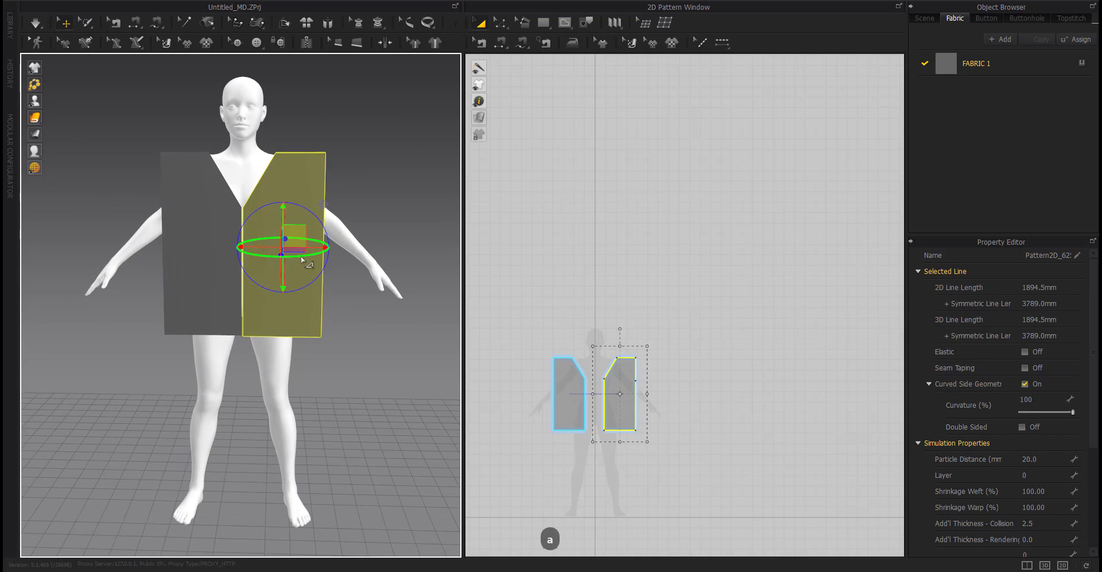
# Copy both front panels and paste the copies beside them in the pattern window.
pyautogui.moveTo(127, 191); pyautogui.dragTo(172, 211, button='right')
pyautogui.moveTo(740, 318); pyautogui.dragTo(503, 477)
pyautogui.hotkey('ctrl', 'c')
pyautogui.hotkey('ctrl', 'v')
pyautogui.scroll(-3, 684, 421)
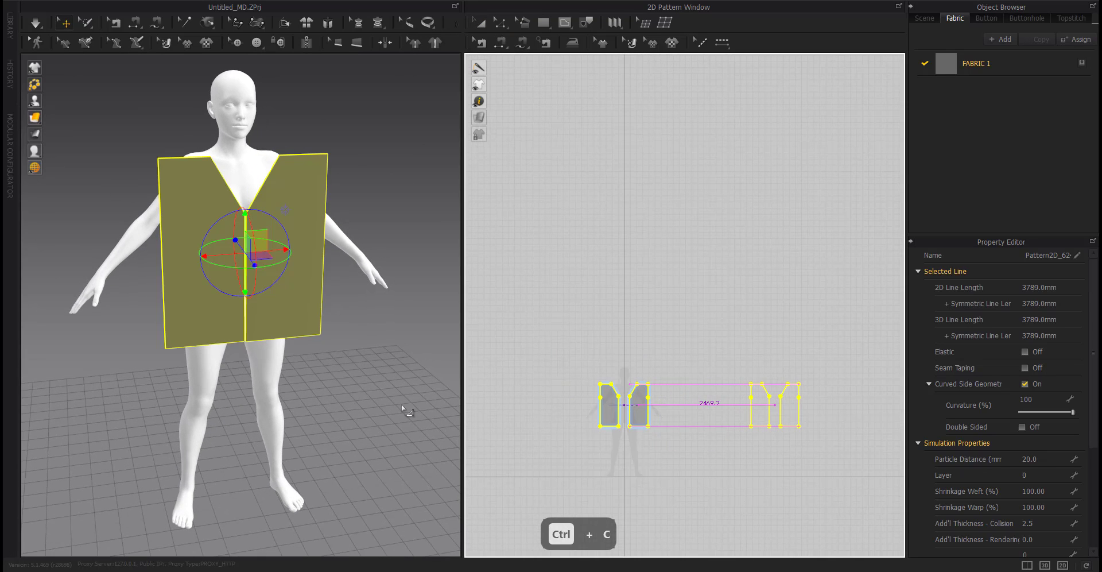
pyautogui.click(775, 404)
# Move the copied panels behind the avatar to form the back.
pyautogui.moveTo(296, 374); pyautogui.dragTo(345, 383, button='right')
pyautogui.moveTo(817, 355); pyautogui.dragTo(726, 445)
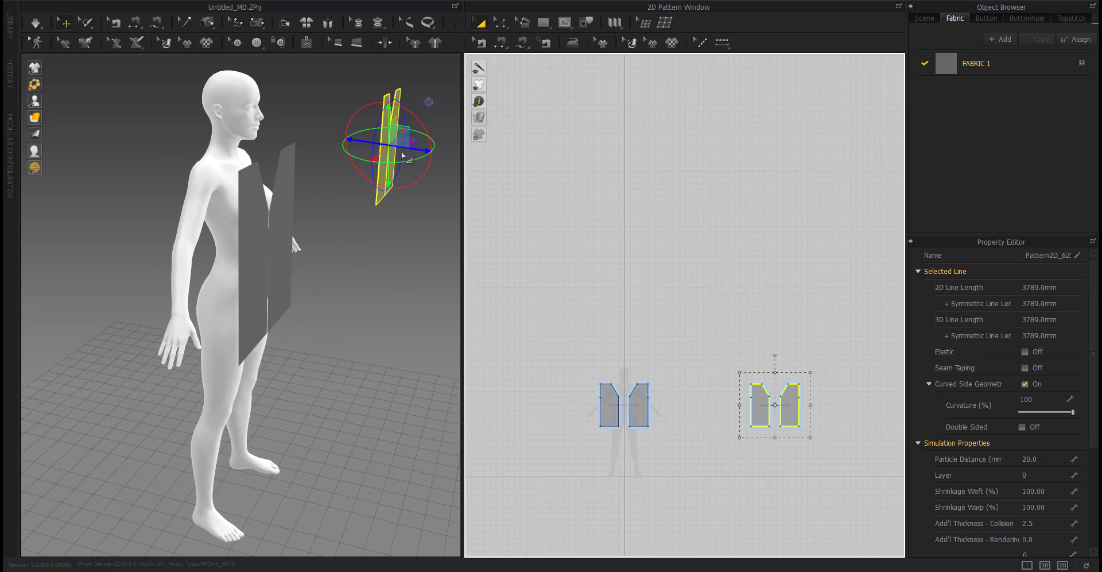
pyautogui.moveTo(402, 155); pyautogui.dragTo(209, 248)
pyautogui.moveTo(209, 247); pyautogui.dragTo(520, 381, button='right')
pyautogui.hotkey('ctrl', 'g')
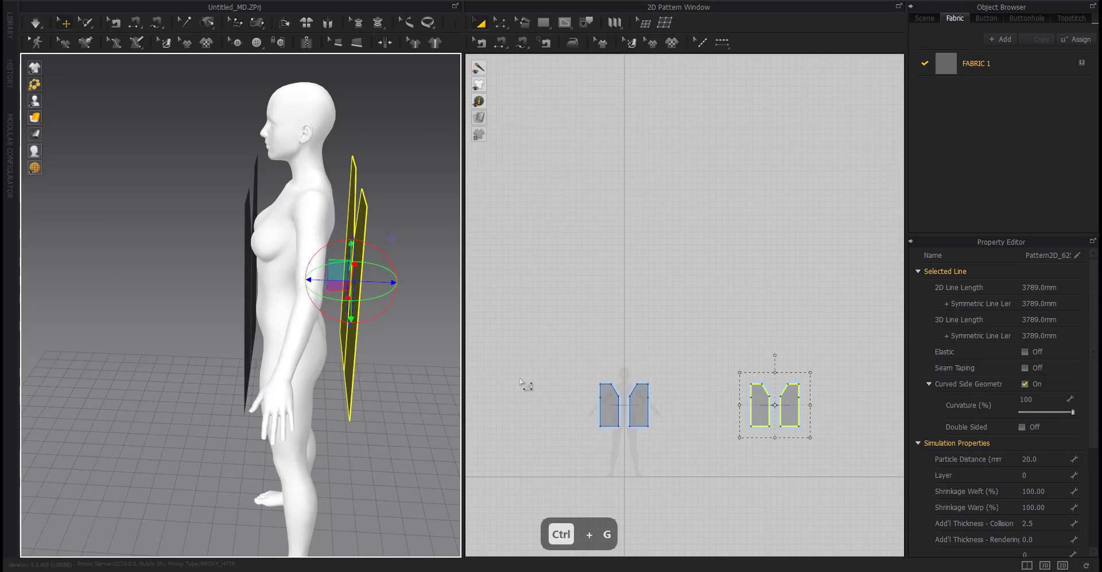
# Raise the back panels' inner neck points by 150 mm.
pyautogui.click(811, 486)
pyautogui.press('z')
pyautogui.scroll(6, 793, 398)
pyautogui.moveTo(707, 388); pyautogui.dragTo(707, 364)
pyautogui.rightClick(707, 364)
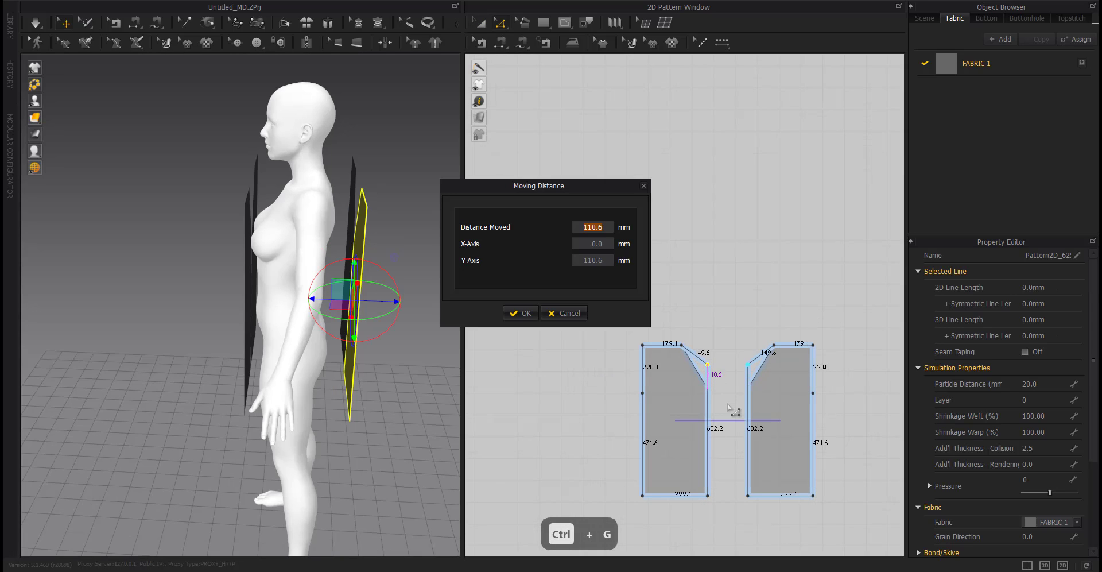
pyautogui.write('150')
pyautogui.press('Return')
# Sew the side, shoulder and centre seams between the front and back panels.
pyautogui.moveTo(322, 321); pyautogui.dragTo(389, 342, button='right')
pyautogui.press('n')
pyautogui.scroll(-3, 624, 372)
pyautogui.moveTo(624, 372); pyautogui.dragTo(740, 334, button='middle')
pyautogui.click(567, 338)
pyautogui.click(781, 339)
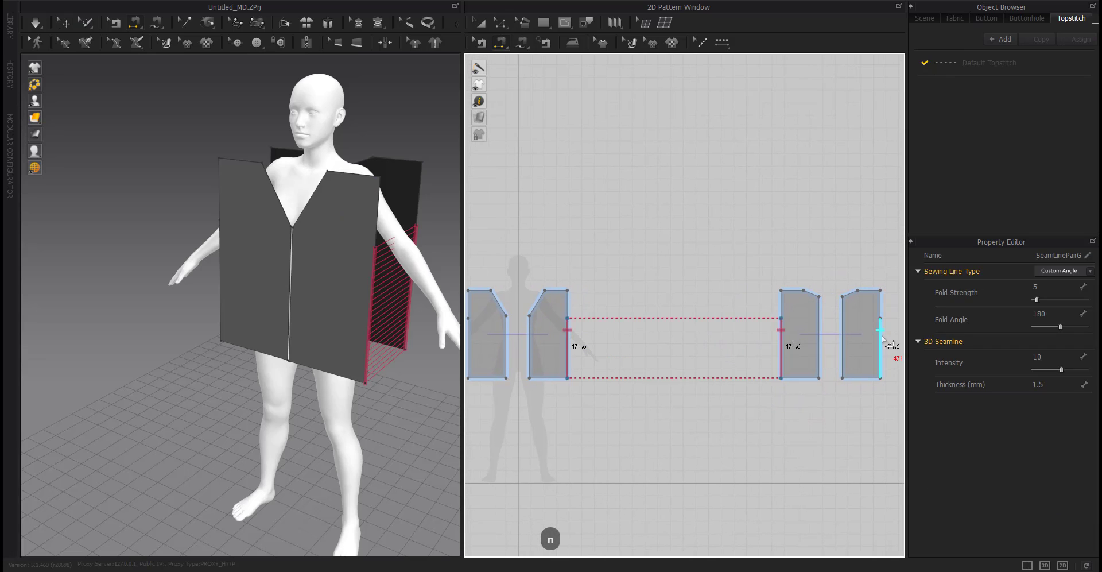
pyautogui.click(476, 343)
pyautogui.click(476, 290)
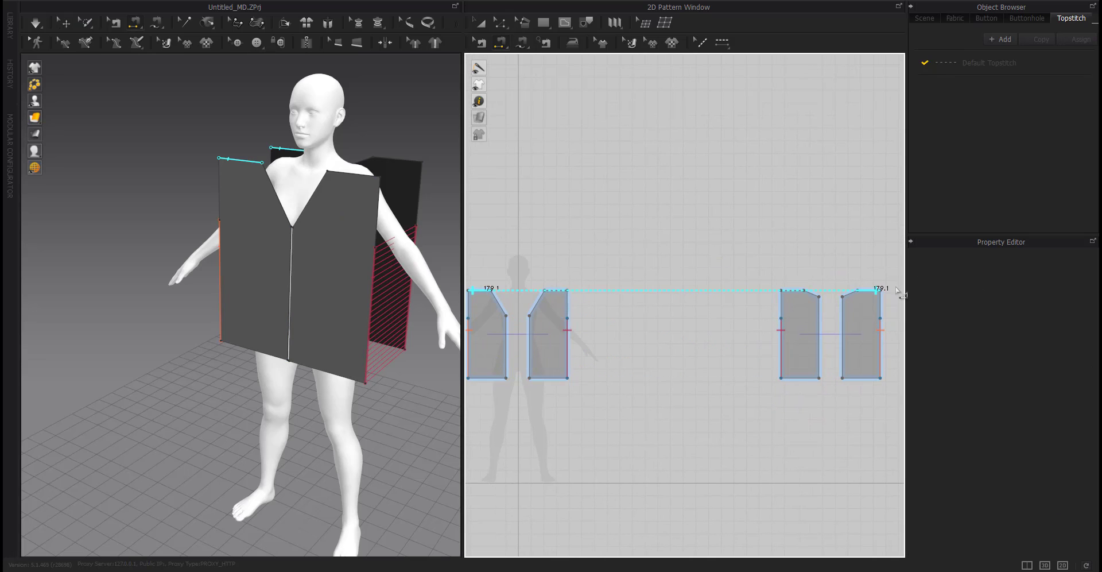
pyautogui.click(802, 291)
pyautogui.click(529, 333)
pyautogui.click(506, 341)
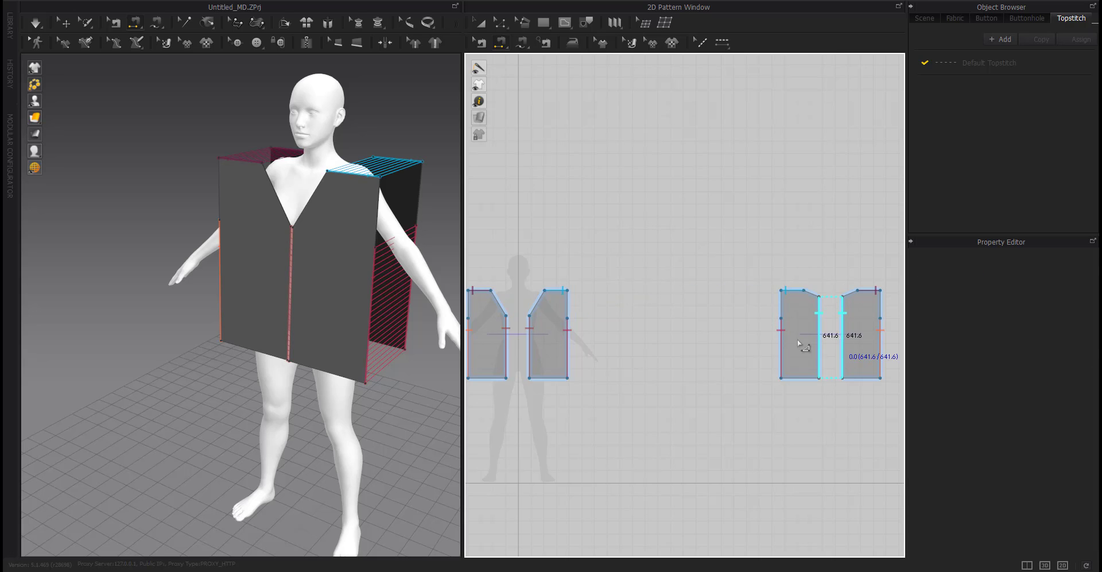
pyautogui.click(802, 343)
# Run the simulation and undo it.
pyautogui.press('space')
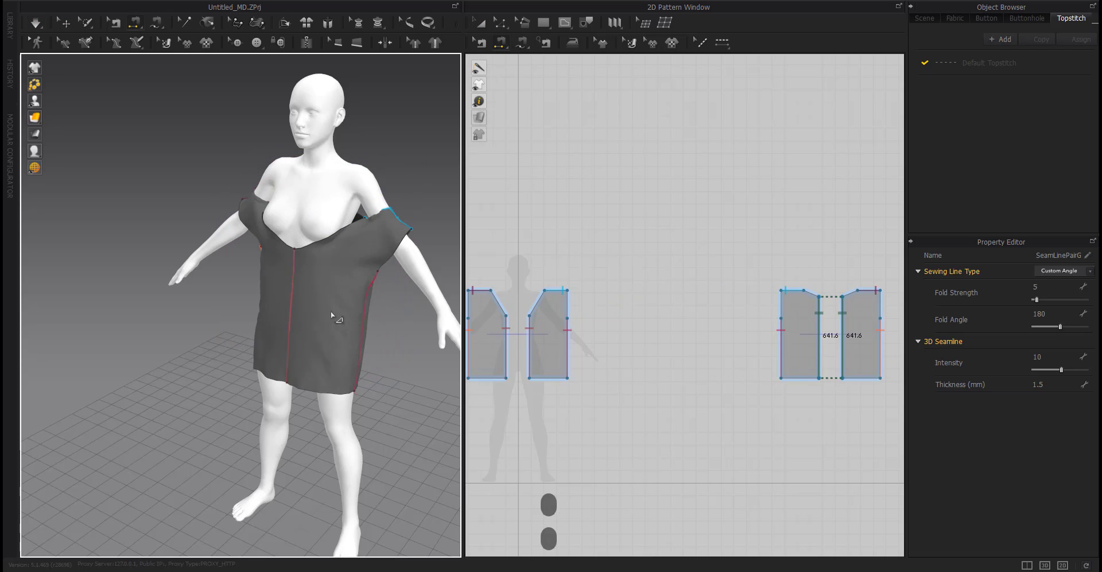
pyautogui.moveTo(333, 316); pyautogui.dragTo(246, 339, button='right')
pyautogui.hotkey('ctrl', 'z')
# Move the back panels closer behind the avatar's body.
pyautogui.press('a')
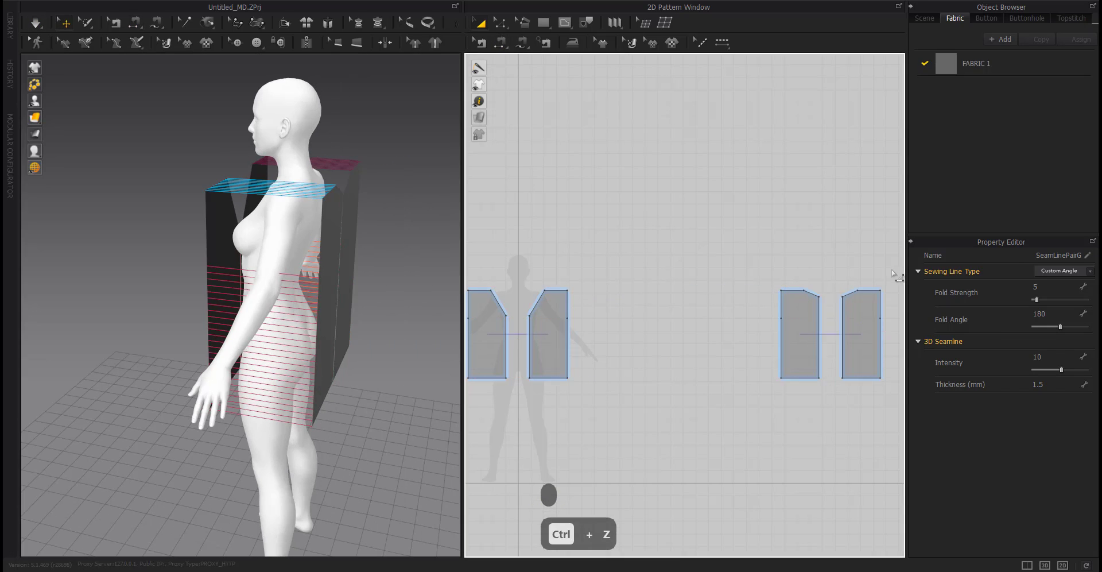
pyautogui.moveTo(893, 273); pyautogui.dragTo(772, 387)
pyautogui.moveTo(238, 423); pyautogui.dragTo(260, 414, button='right')
pyautogui.moveTo(373, 277); pyautogui.dragTo(354, 276)
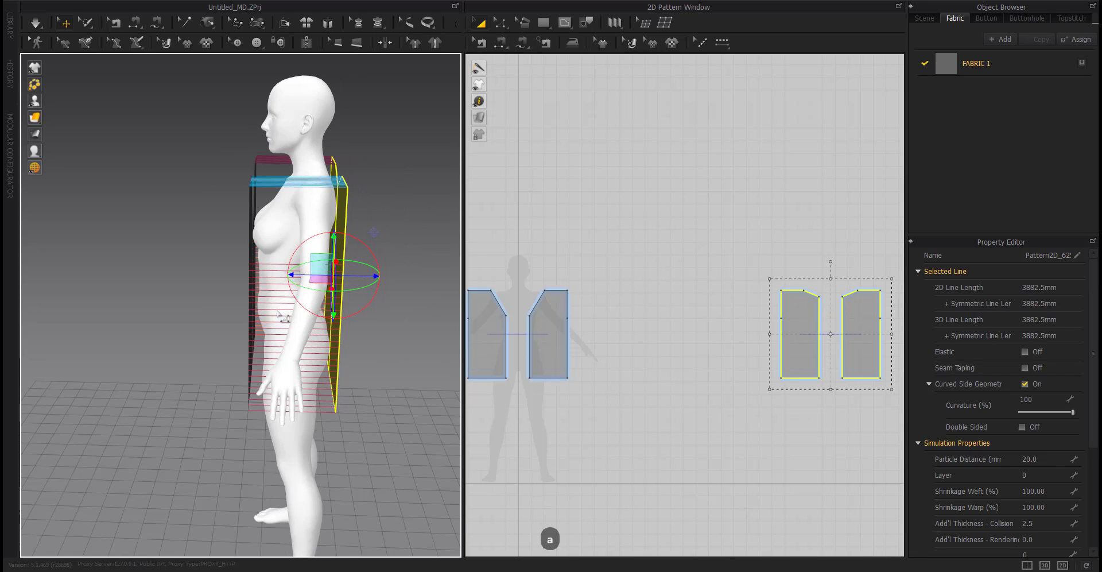
# Simulate the garment to drape it onto the avatar.
pyautogui.press('space')
pyautogui.moveTo(225, 343); pyautogui.dragTo(278, 341, button='right')
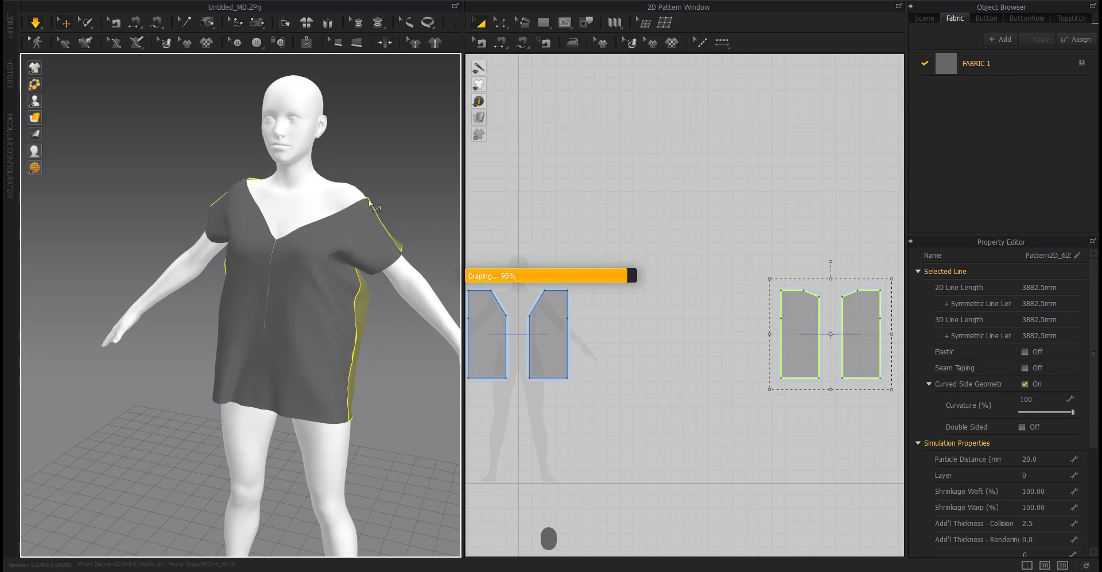
pyautogui.moveTo(358, 198); pyautogui.dragTo(343, 161)
pyautogui.moveTo(319, 216); pyautogui.dragTo(361, 422, button='right')
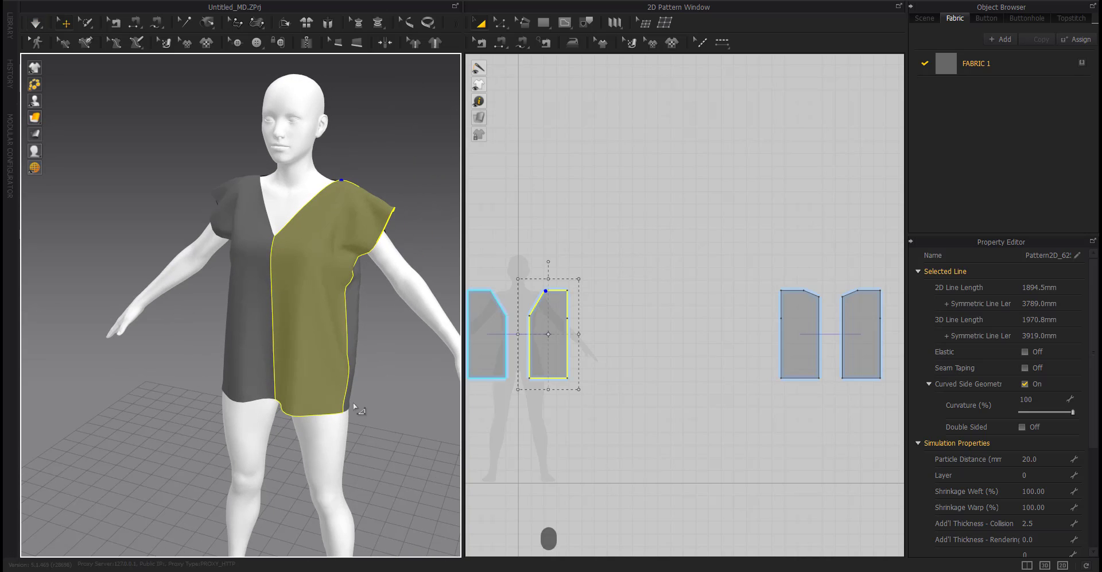
# Lower the front panels' outer shoulder corner by 50 mm.
pyautogui.press('z')
pyautogui.scroll(5, 597, 298)
pyautogui.click(510, 229)
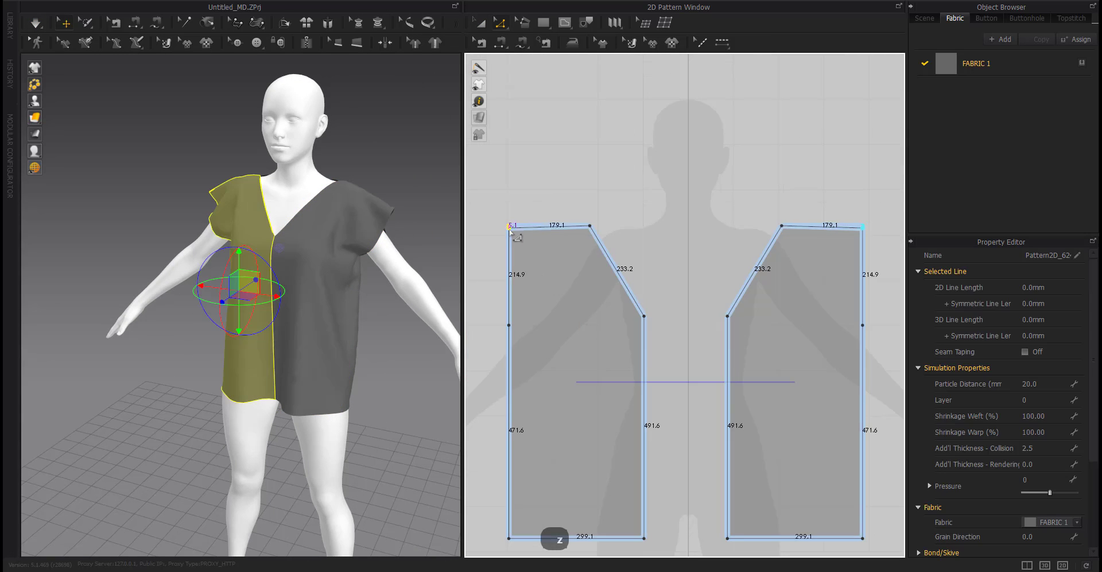
pyautogui.rightClick(510, 254)
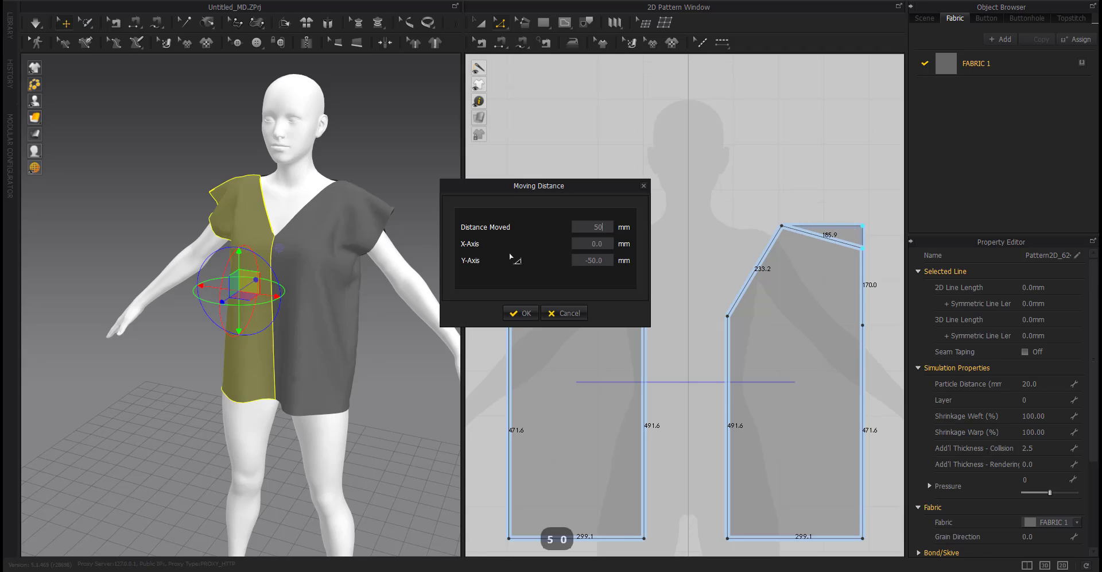
pyautogui.write('50')
pyautogui.press('Return')
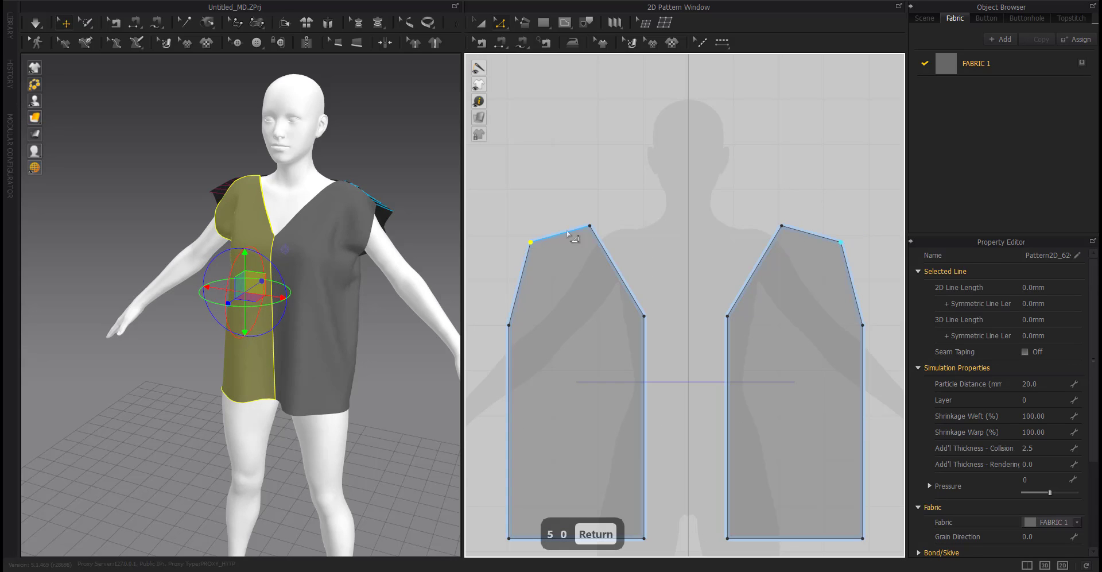
# Lower the back panels' outer shoulder corner by about 50 mm to match the front.
pyautogui.scroll(-6, 568, 260)
pyautogui.moveTo(709, 302); pyautogui.dragTo(485, 317, button='middle')
pyautogui.scroll(7, 723, 264)
pyautogui.moveTo(638, 279); pyautogui.dragTo(661, 301)
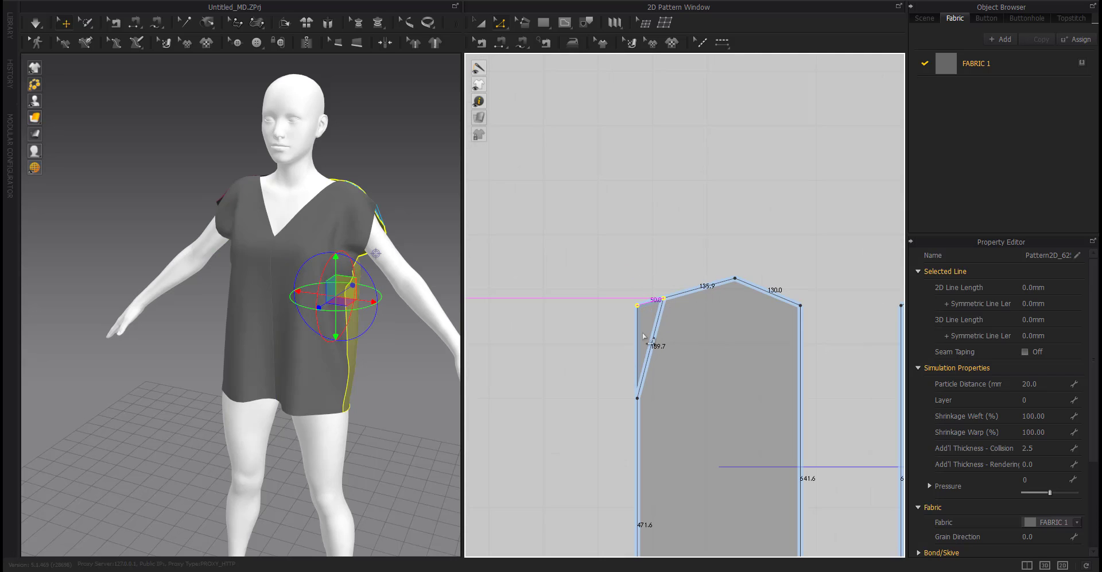
pyautogui.scroll(-7, 608, 351)
pyautogui.moveTo(515, 386); pyautogui.dragTo(669, 315, button='middle')
# Simulate the draping of the adjusted garment.
pyautogui.press('space')
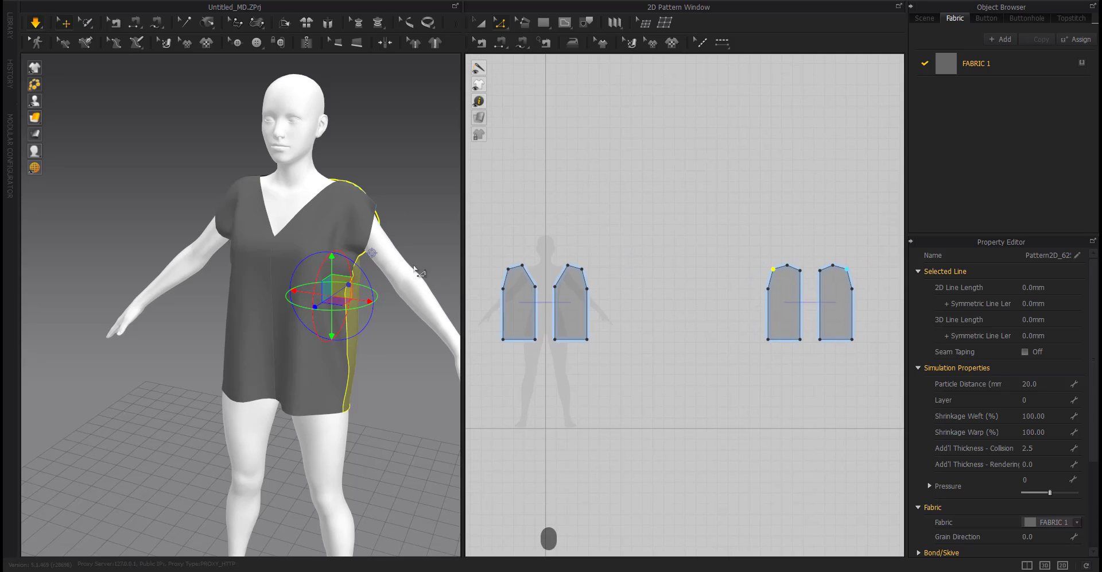
pyautogui.moveTo(286, 265); pyautogui.dragTo(329, 259, button='right')
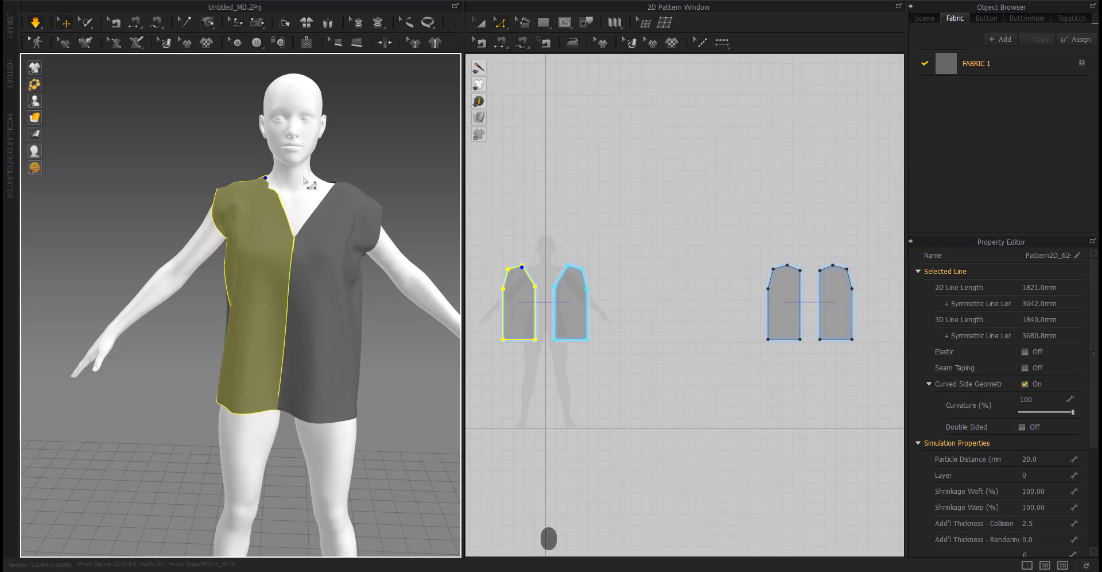
pyautogui.moveTo(235, 333)
pyautogui.mouseDown(button='right')
pyautogui.moveTo(396, 336)
pyautogui.moveTo(248, 331)
pyautogui.mouseUp(button='right')
pyautogui.press('space')
# Curve the front panels' armhole edge into an inward scoop.
pyautogui.click(469, 315)
pyautogui.scroll(10, 551, 282)
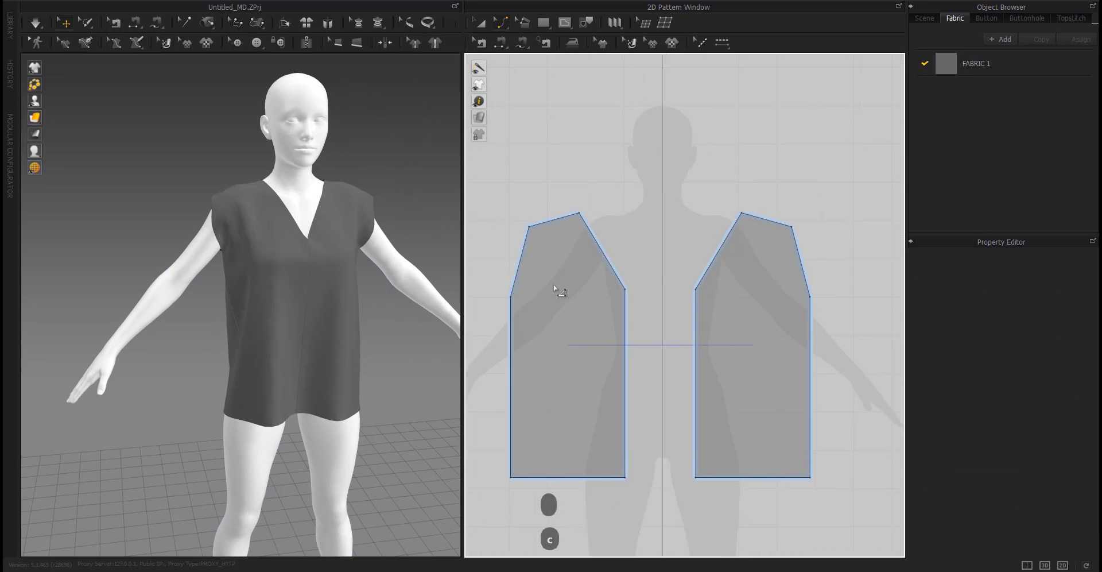
pyautogui.moveTo(539, 290); pyautogui.dragTo(580, 336)
pyautogui.moveTo(324, 339)
pyautogui.mouseDown(button='right')
pyautogui.moveTo(320, 370)
pyautogui.moveTo(319, 308)
pyautogui.moveTo(327, 338)
pyautogui.mouseUp(button='right')
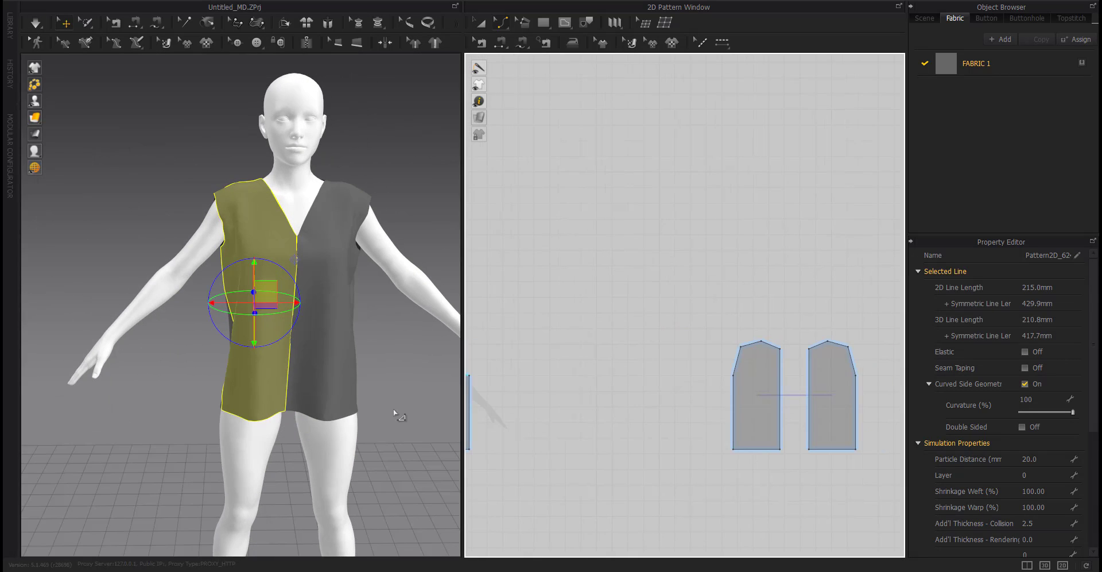
# Curve the back panels' armhole edge to about 215 mm, matching the front armhole.
pyautogui.scroll(6, 757, 377)
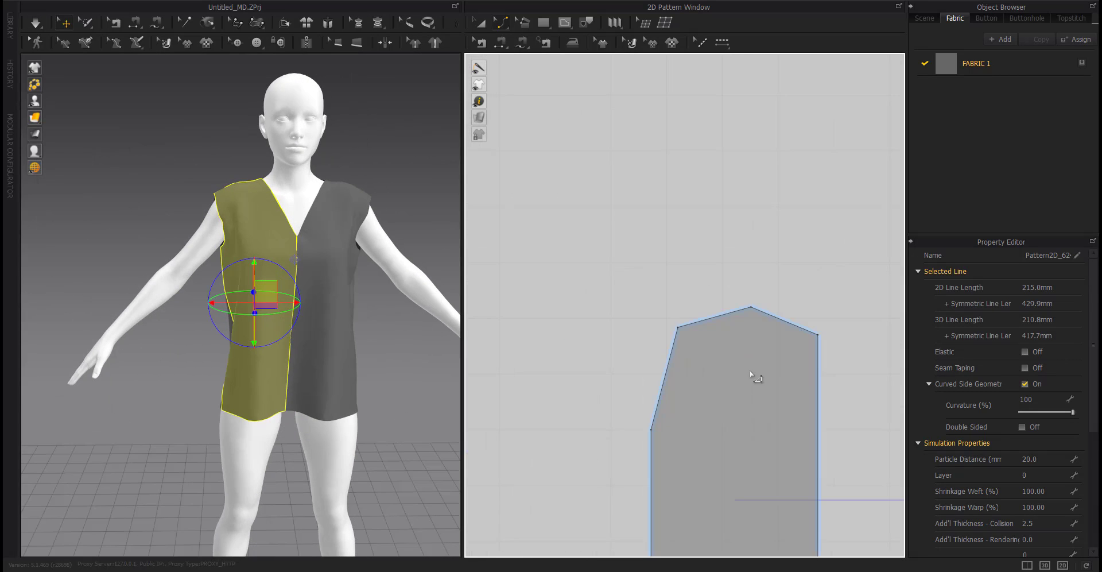
pyautogui.moveTo(647, 386); pyautogui.dragTo(611, 321, button='middle')
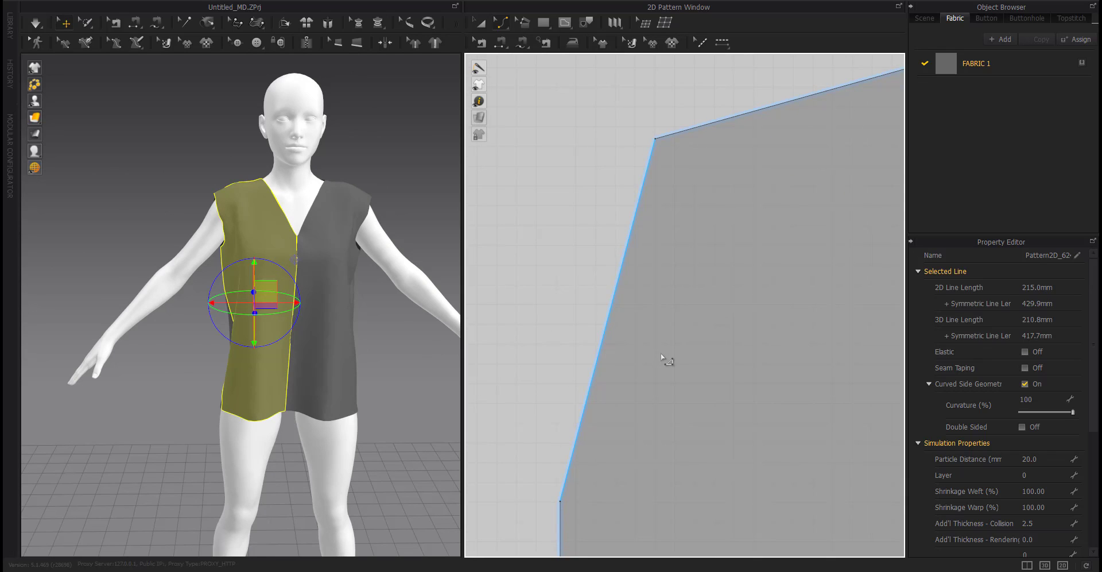
pyautogui.click(606, 326)
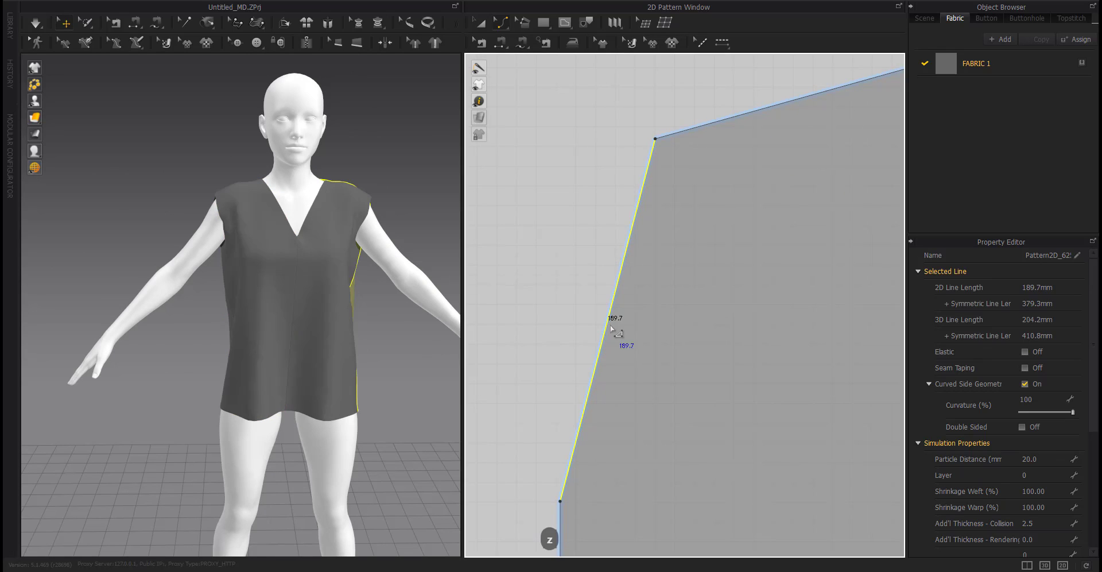
pyautogui.rightClick(611, 327)
pyautogui.click(632, 350)
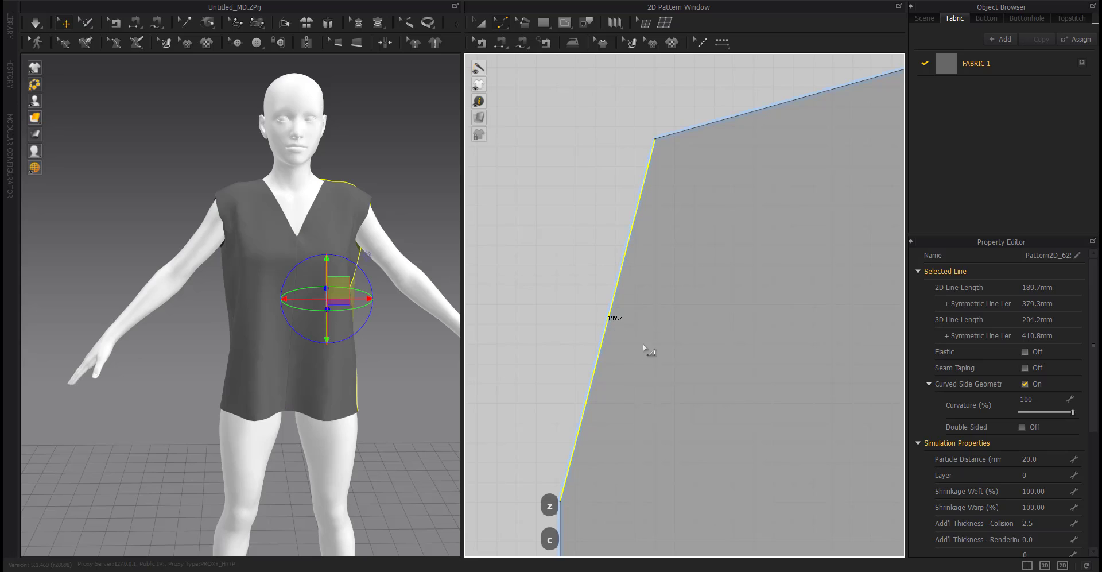
pyautogui.moveTo(605, 327); pyautogui.dragTo(678, 380)
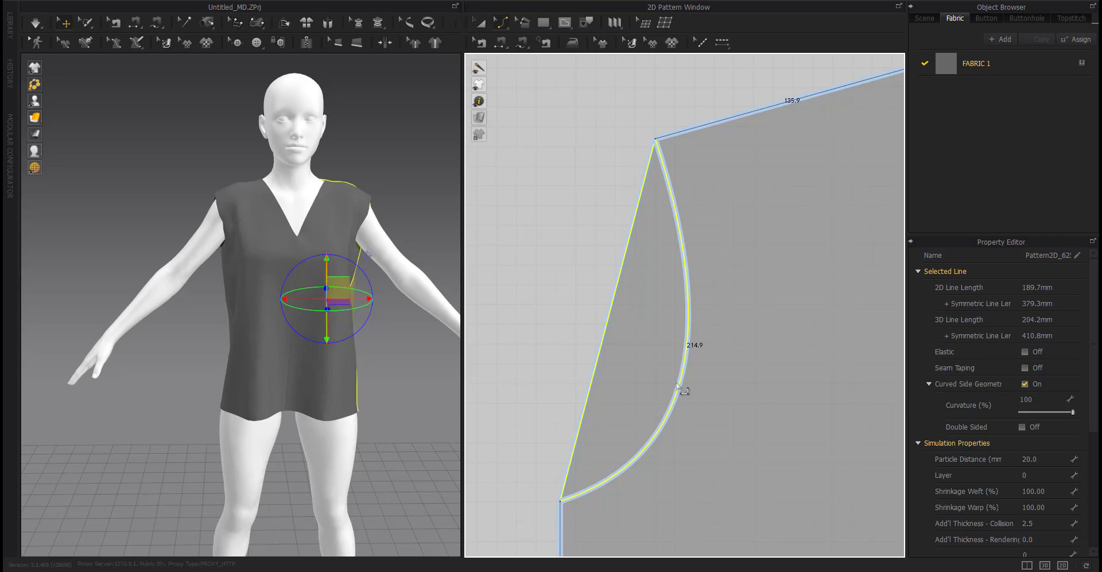
pyautogui.moveTo(676, 383); pyautogui.dragTo(676, 384)
# Simulate the garment to drape it with the reshaped armholes.
pyautogui.scroll(-14, 645, 372)
pyautogui.moveTo(624, 386); pyautogui.dragTo(768, 312, button='middle')
pyautogui.moveTo(241, 342); pyautogui.dragTo(334, 312, button='right')
pyautogui.scroll(5, 293, 307)
pyautogui.press('space')
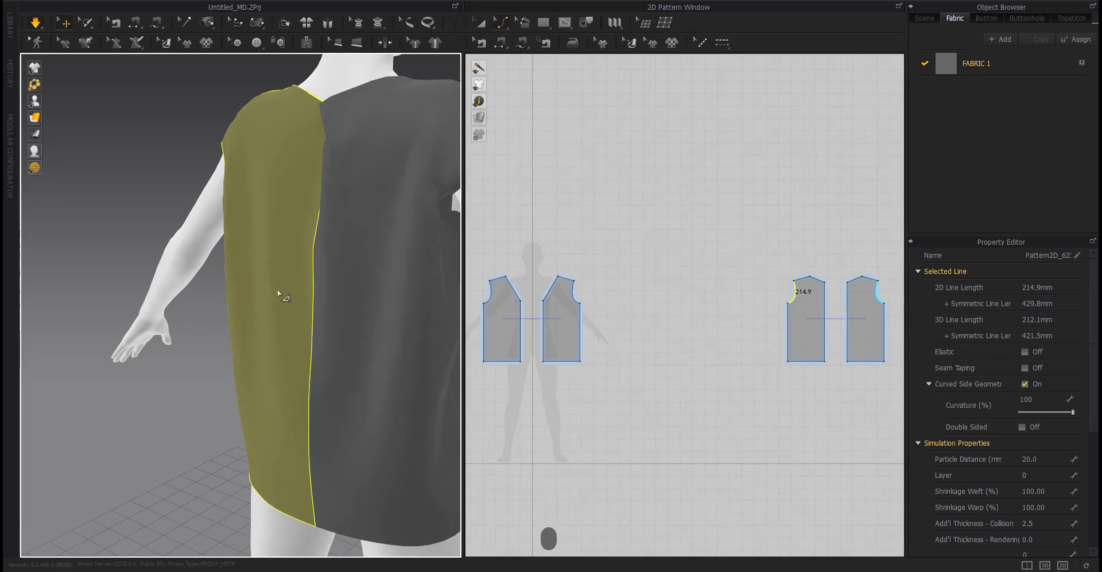
pyautogui.moveTo(277, 293); pyautogui.dragTo(231, 390, button='right')
pyautogui.scroll(-3, 580, 386)
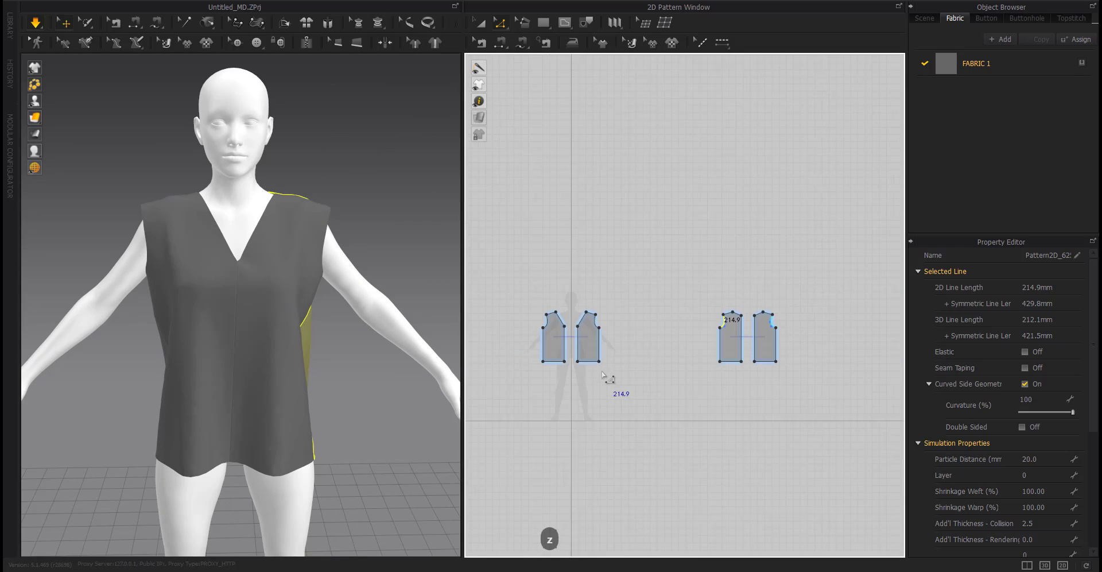
# Shift the back panels' center-neck corner slightly inward horizontally.
pyautogui.press('z')
pyautogui.moveTo(187, 352); pyautogui.dragTo(178, 370, button='right')
pyautogui.scroll(10, 546, 320)
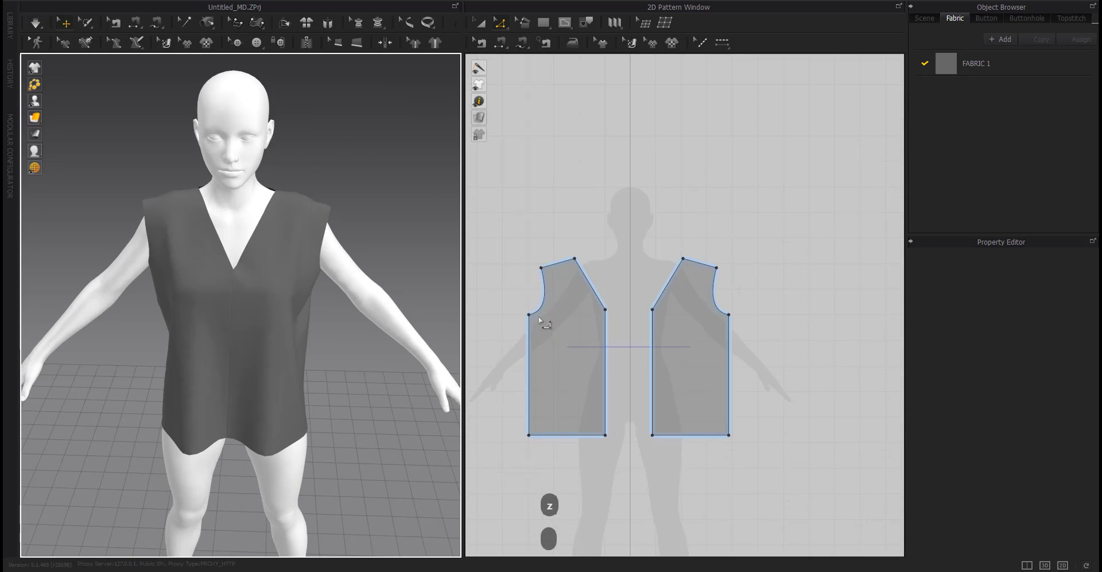
pyautogui.click(651, 285)
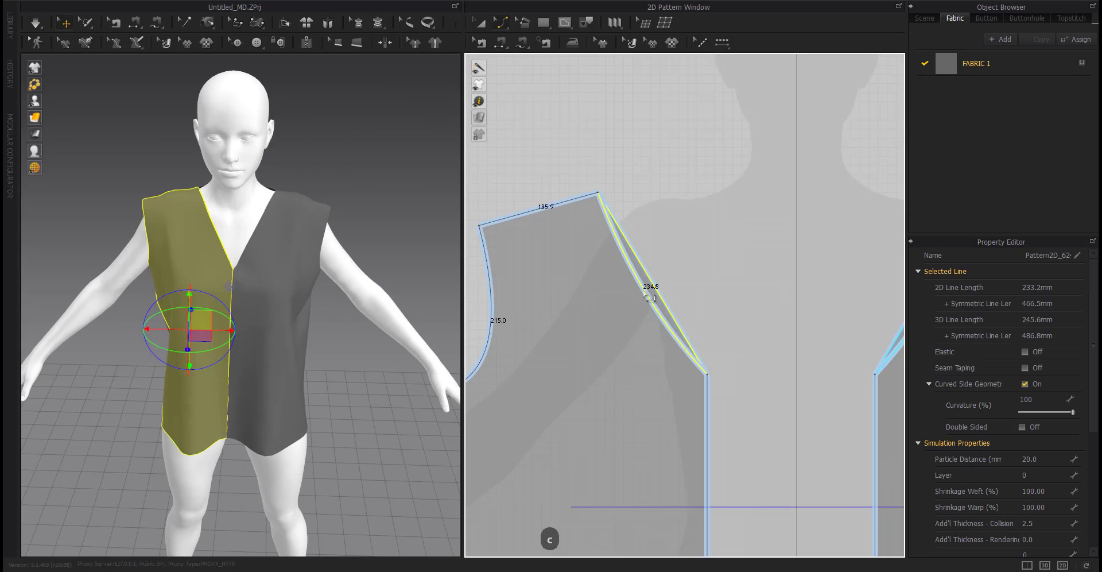
pyautogui.moveTo(636, 297); pyautogui.dragTo(635, 298)
pyautogui.moveTo(252, 321); pyautogui.dragTo(431, 321, button='right')
pyautogui.scroll(-8, 620, 335)
pyautogui.moveTo(884, 351); pyautogui.dragTo(675, 364, button='middle')
pyautogui.scroll(5, 706, 318)
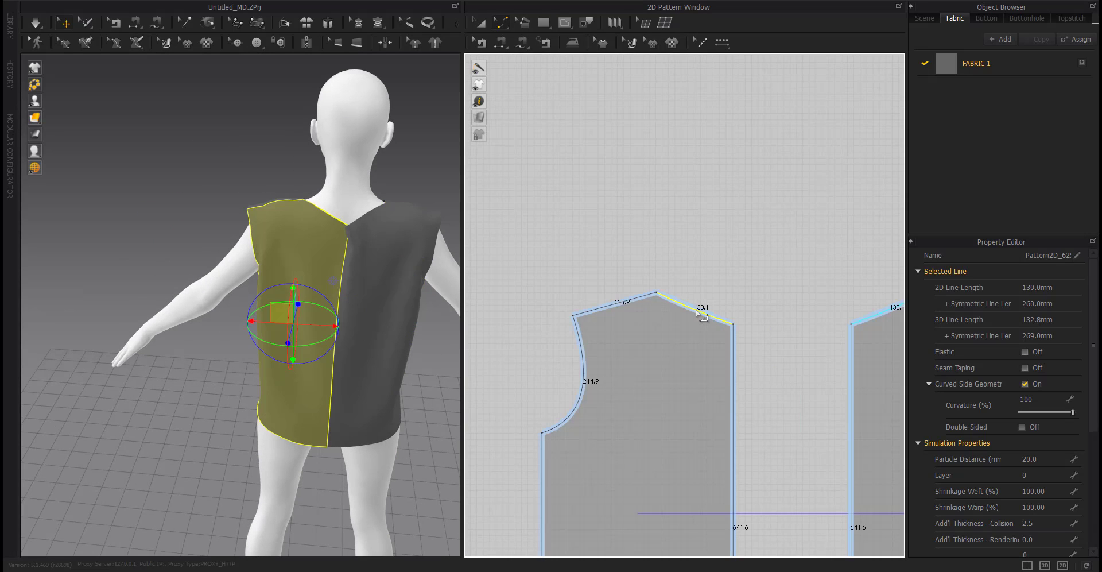
pyautogui.press('Escape')
pyautogui.press('z')
pyautogui.moveTo(734, 325); pyautogui.dragTo(721, 327)
pyautogui.rightClick(719, 327)
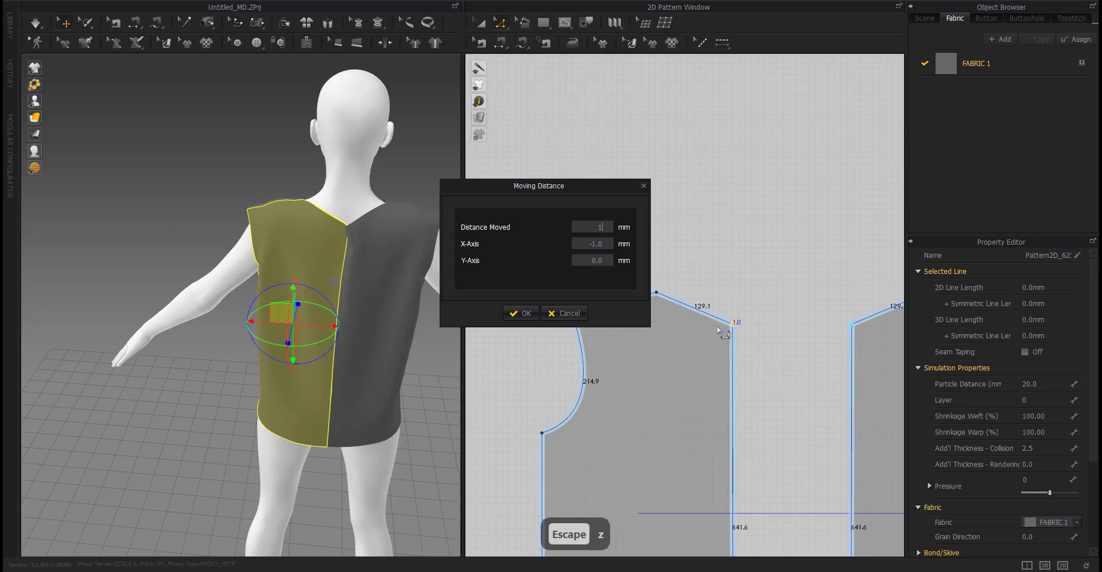
pyautogui.press('Return')
pyautogui.press('space')
pyautogui.press('space')
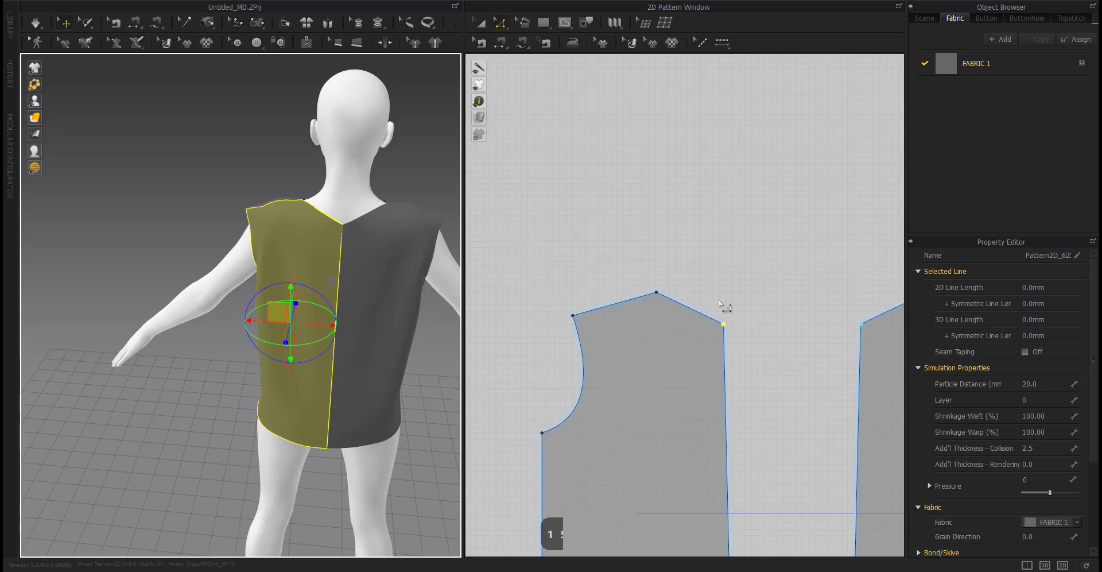
# Curve the back panels' neckline edge slightly.
pyautogui.press('c')
pyautogui.moveTo(695, 312); pyautogui.dragTo(679, 315)
pyautogui.press('c')
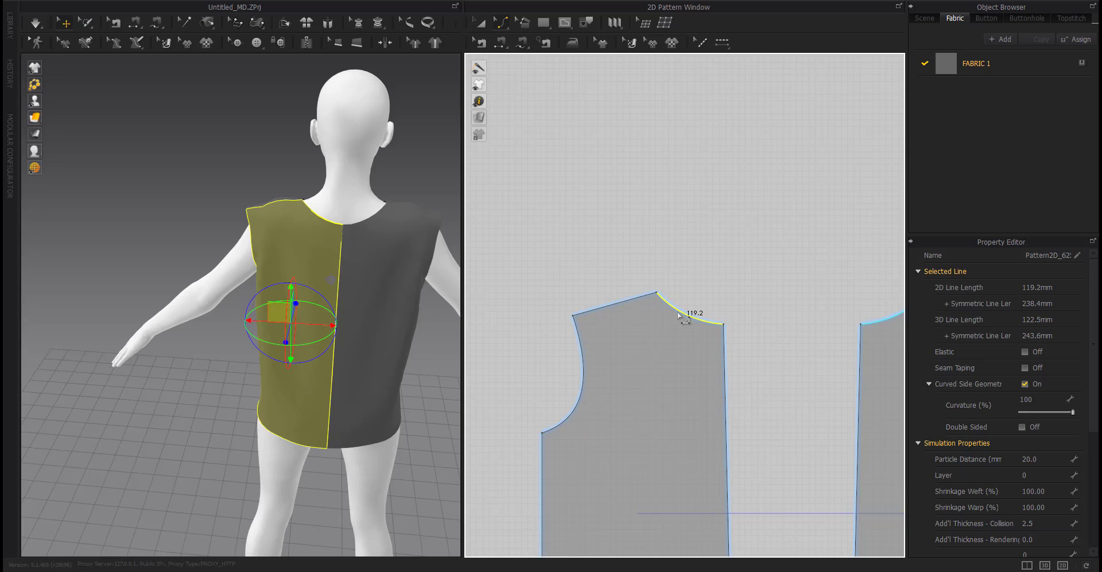
pyautogui.moveTo(396, 302); pyautogui.dragTo(519, 298, button='right')
pyautogui.scroll(-8, 614, 350)
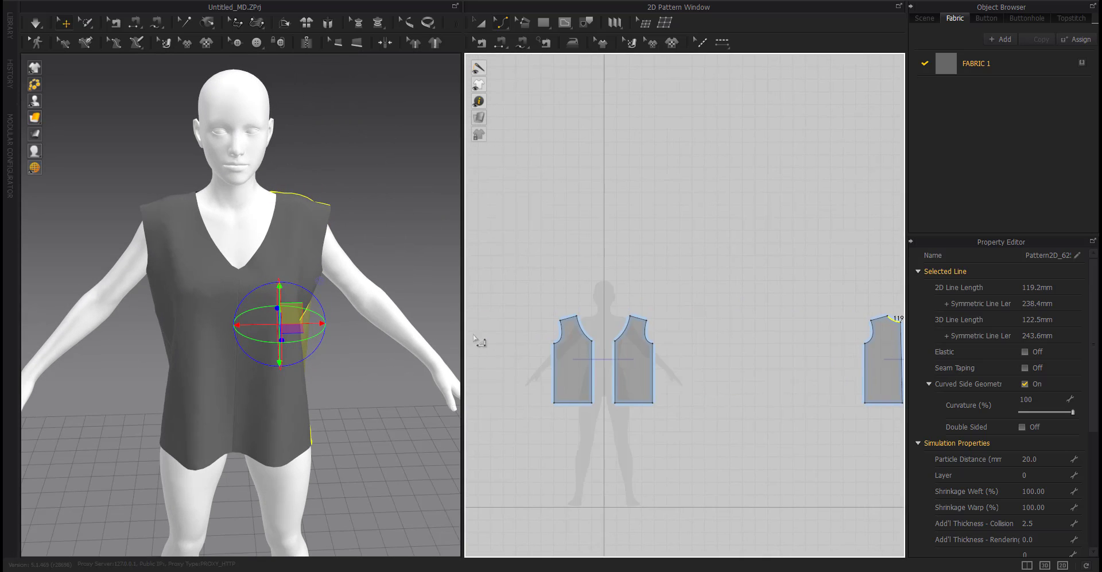
# Curve the front panels' V-neck edge slightly outward.
pyautogui.scroll(8, 697, 364)
pyautogui.click(623, 327)
pyautogui.moveTo(622, 324); pyautogui.dragTo(617, 325)
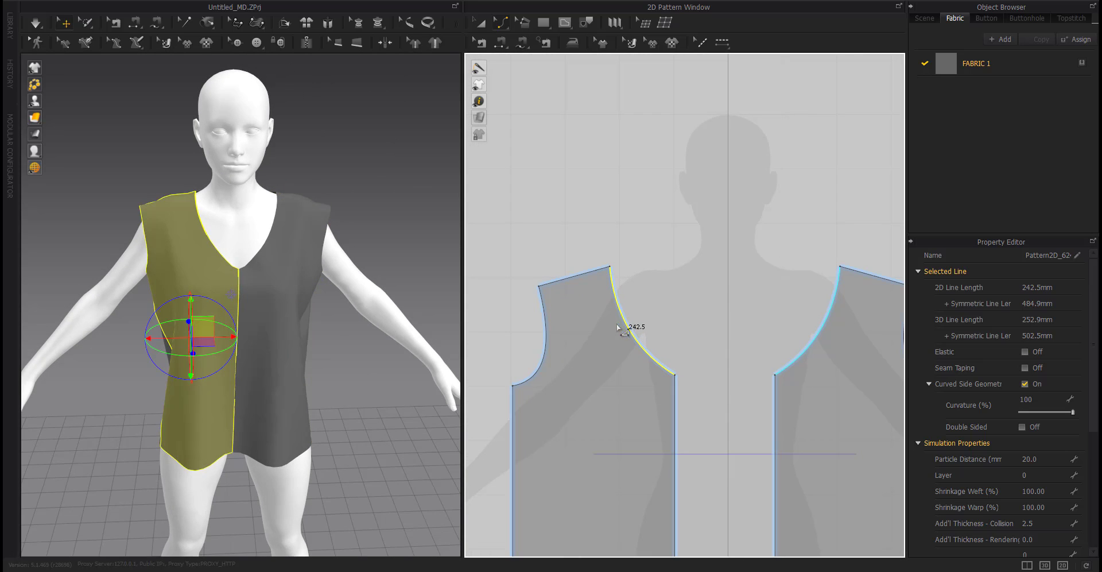
pyautogui.moveTo(265, 369); pyautogui.dragTo(347, 395, button='right')
pyautogui.press('z')
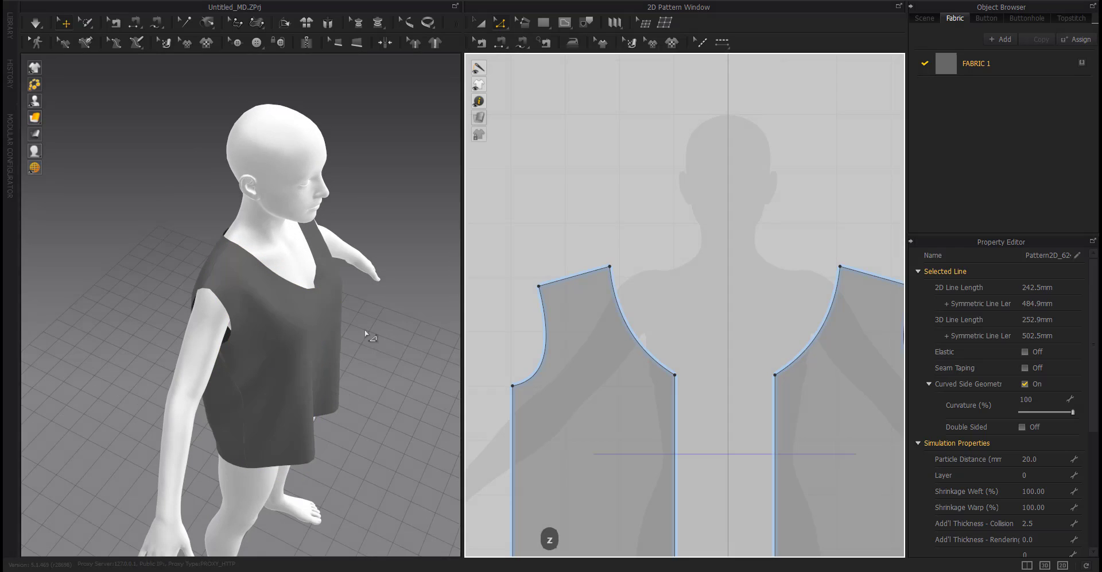
pyautogui.moveTo(320, 345); pyautogui.dragTo(223, 293, button='right')
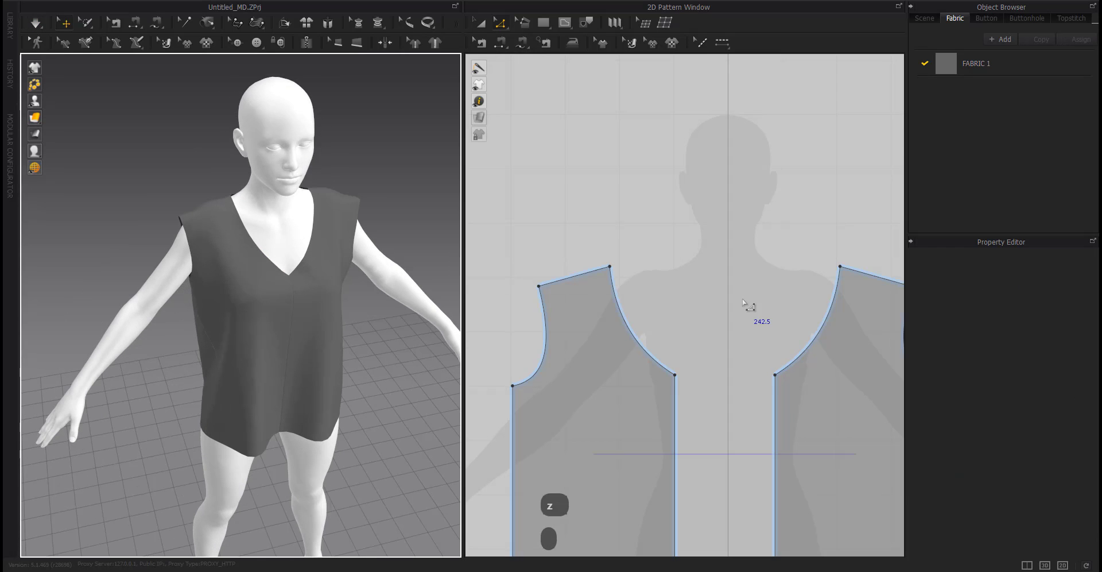
pyautogui.moveTo(322, 309); pyautogui.dragTo(248, 302, button='right')
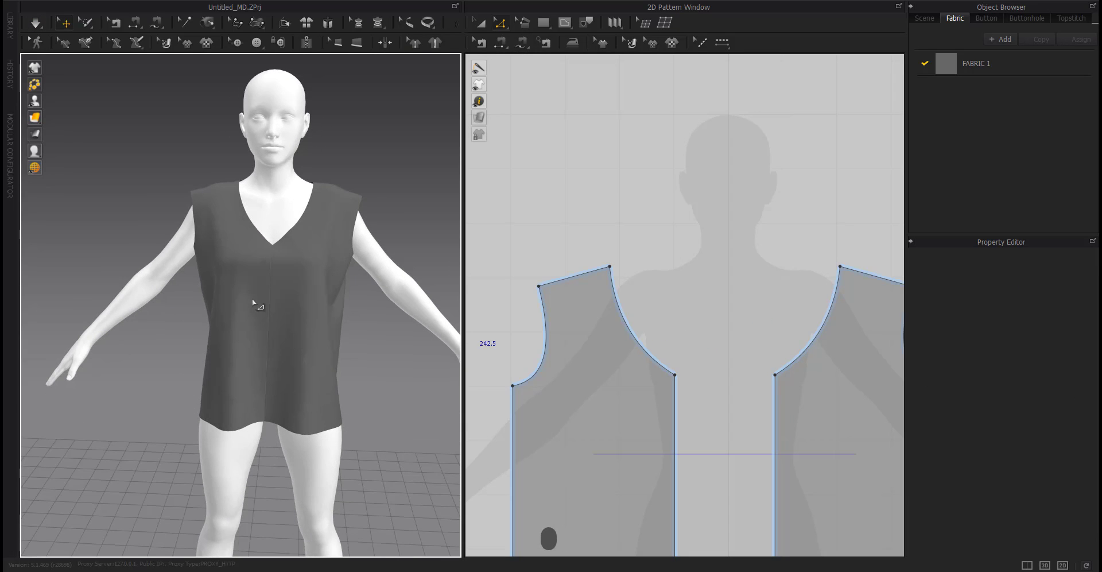
pyautogui.scroll(-3, 621, 354)
pyautogui.moveTo(280, 382); pyautogui.dragTo(254, 402, button='right')
pyautogui.moveTo(233, 362); pyautogui.dragTo(267, 364, button='right')
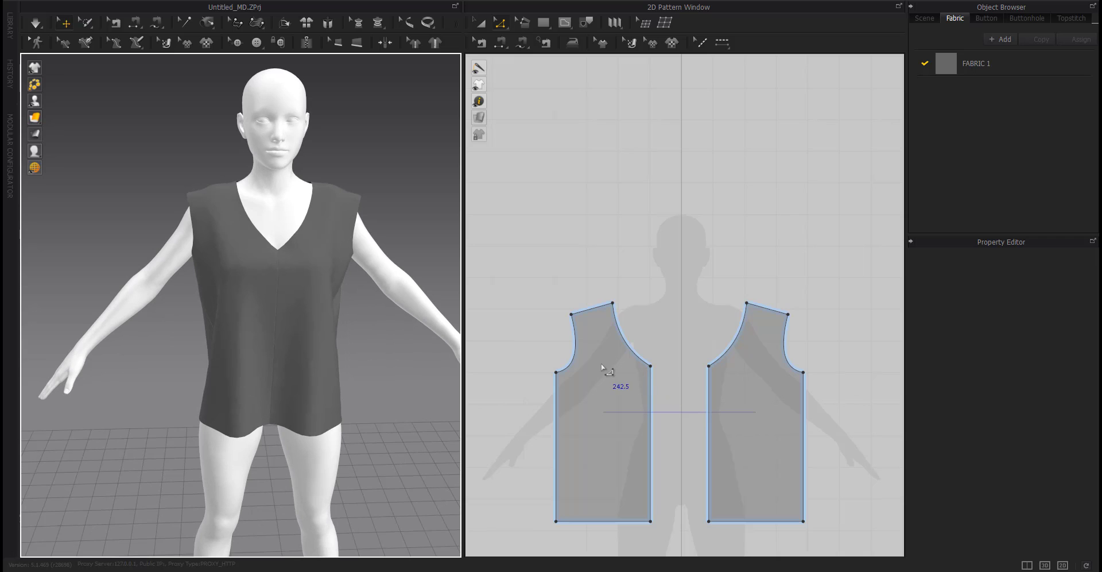
# Create a 430 by 100 mm rectangle for the sleeve.
pyautogui.click(573, 345)
pyautogui.scroll(-3, 609, 373)
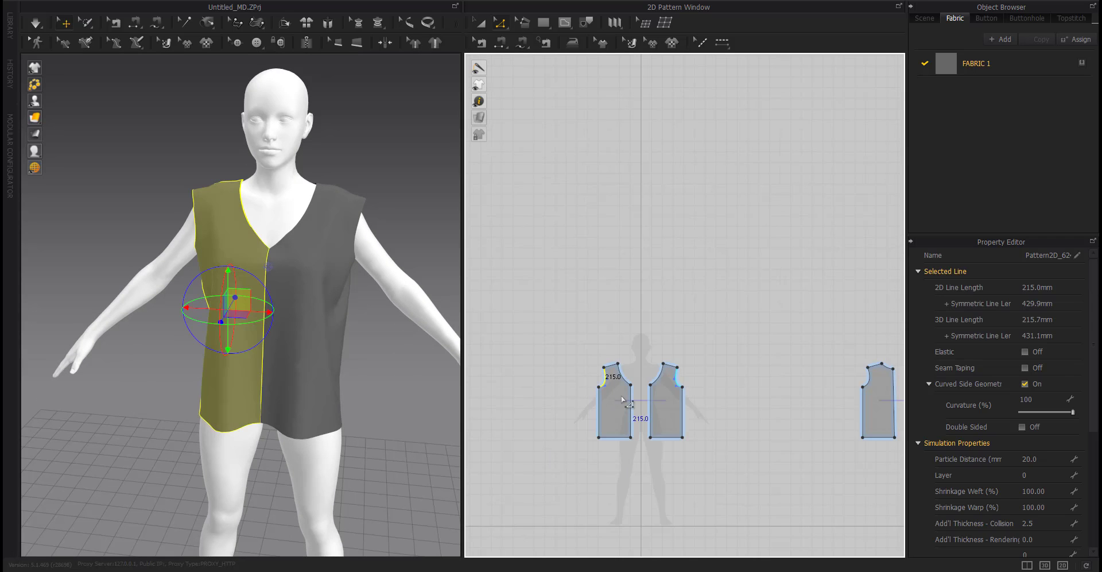
pyautogui.click(524, 362)
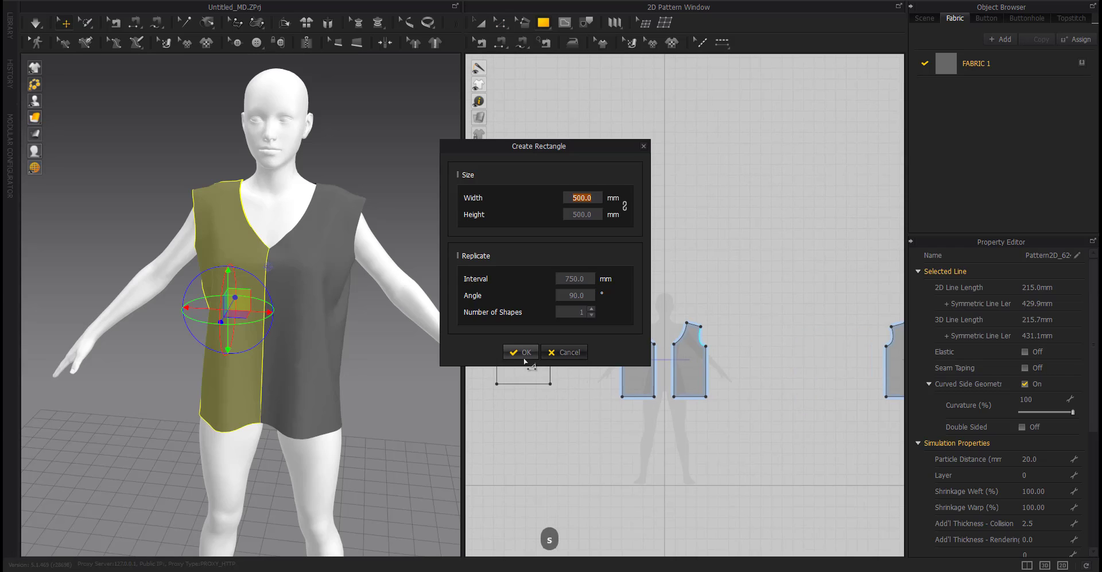
pyautogui.write('100')
pyautogui.press('Return')
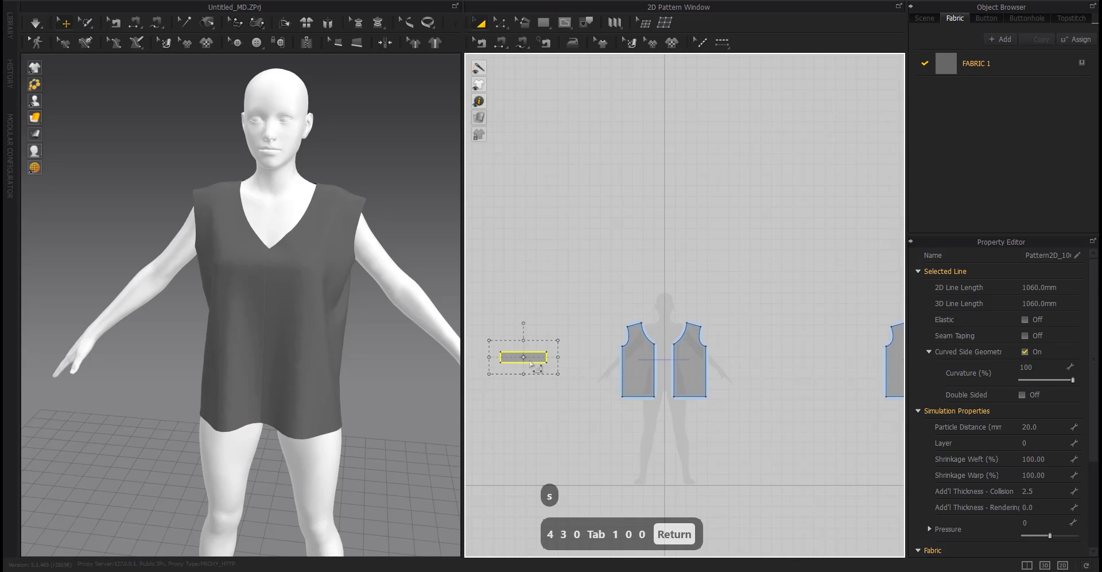
# Split the sleeve rectangle's top edge at its midpoint.
pyautogui.click(556, 353)
pyautogui.moveTo(561, 337); pyautogui.dragTo(559, 383)
pyautogui.scroll(6, 553, 330)
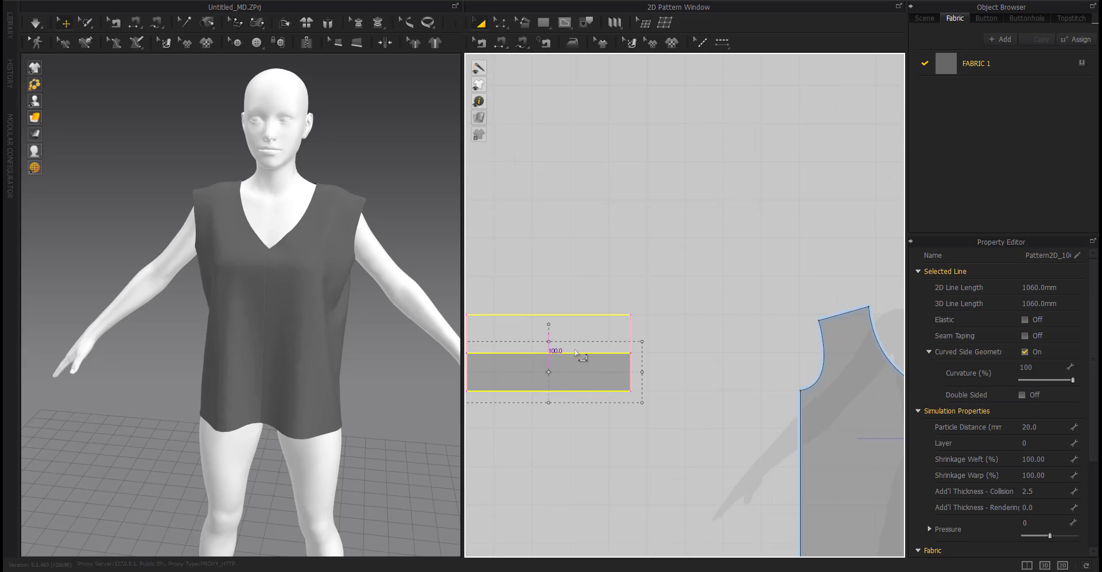
pyautogui.moveTo(576, 343); pyautogui.dragTo(576, 343)
pyautogui.scroll(-5, 620, 334)
pyautogui.press('x')
pyautogui.rightClick(579, 327)
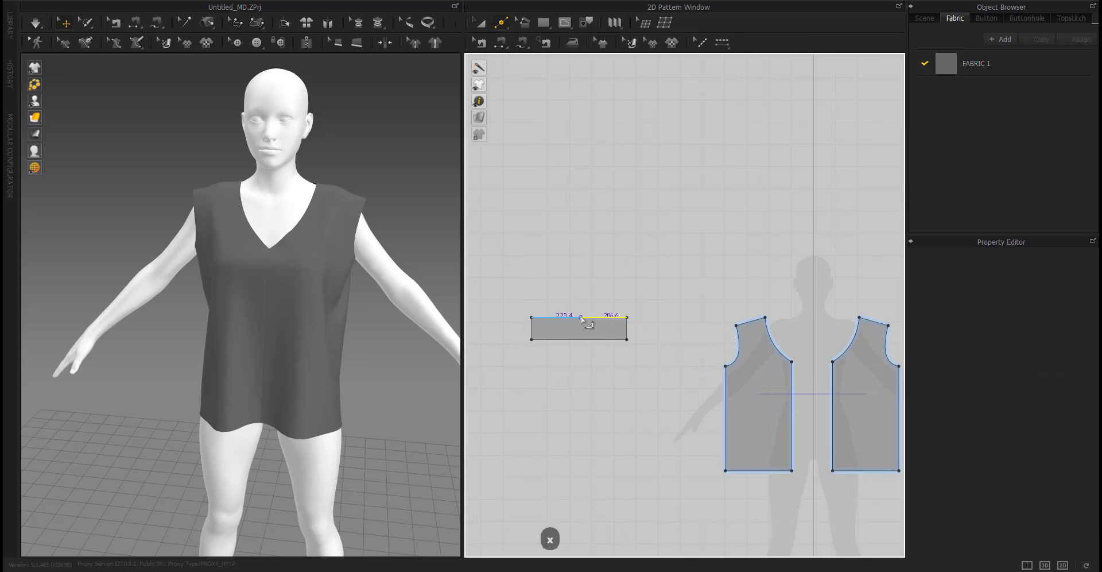
pyautogui.rightClick(582, 318)
pyautogui.click(494, 300)
pyautogui.click(551, 322)
pyautogui.click(564, 369)
pyautogui.rightClick(581, 317)
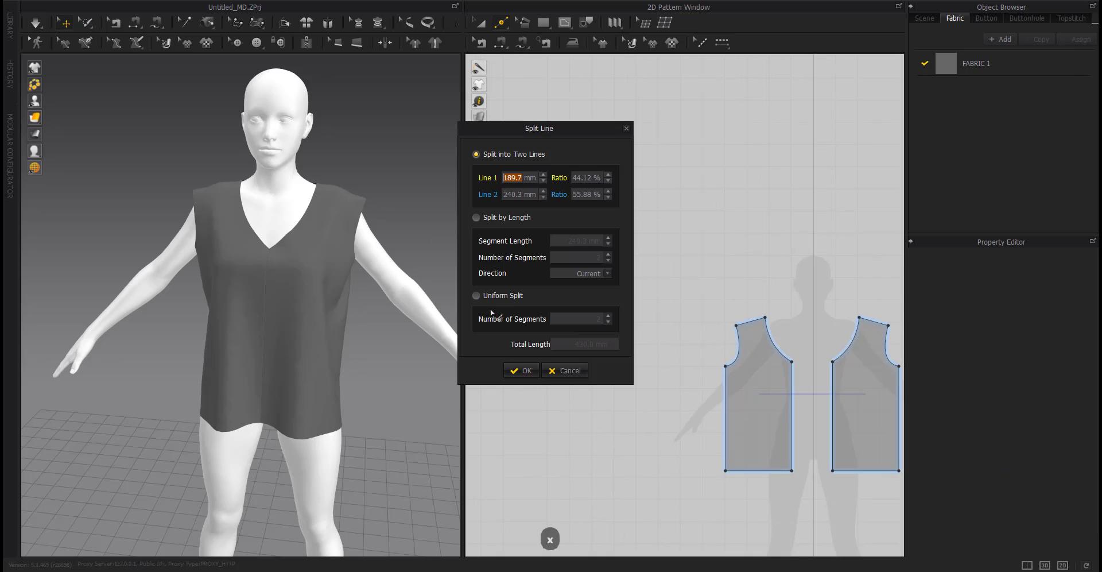
pyautogui.click(522, 370)
# Arrange the sleeve rectangle around the avatar's right arm using arrangement points.
pyautogui.press('z')
pyautogui.press('a')
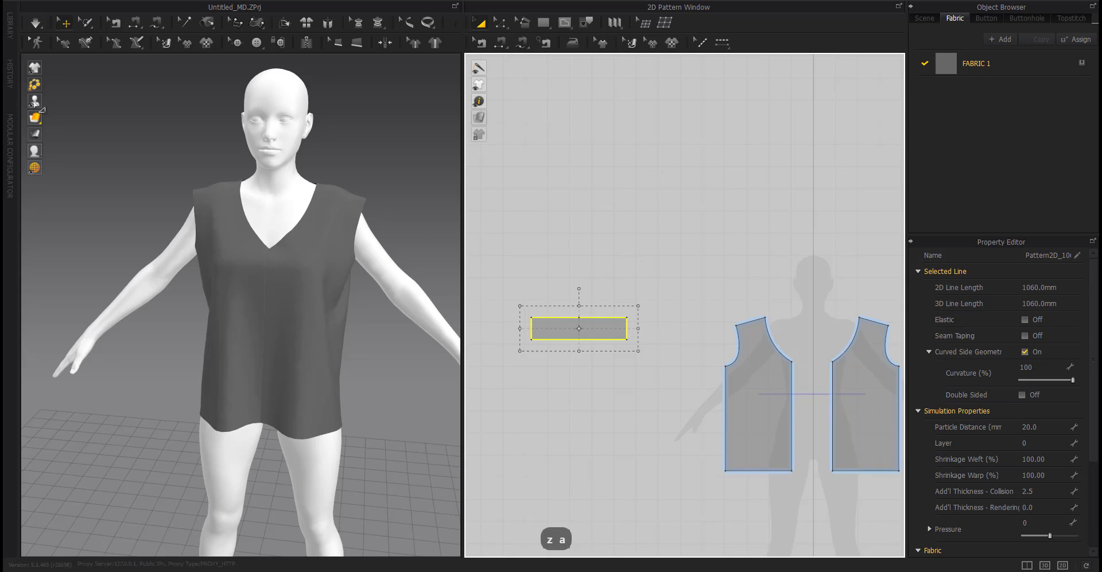
pyautogui.click(67, 101)
pyautogui.moveTo(118, 230); pyautogui.dragTo(211, 275, button='right')
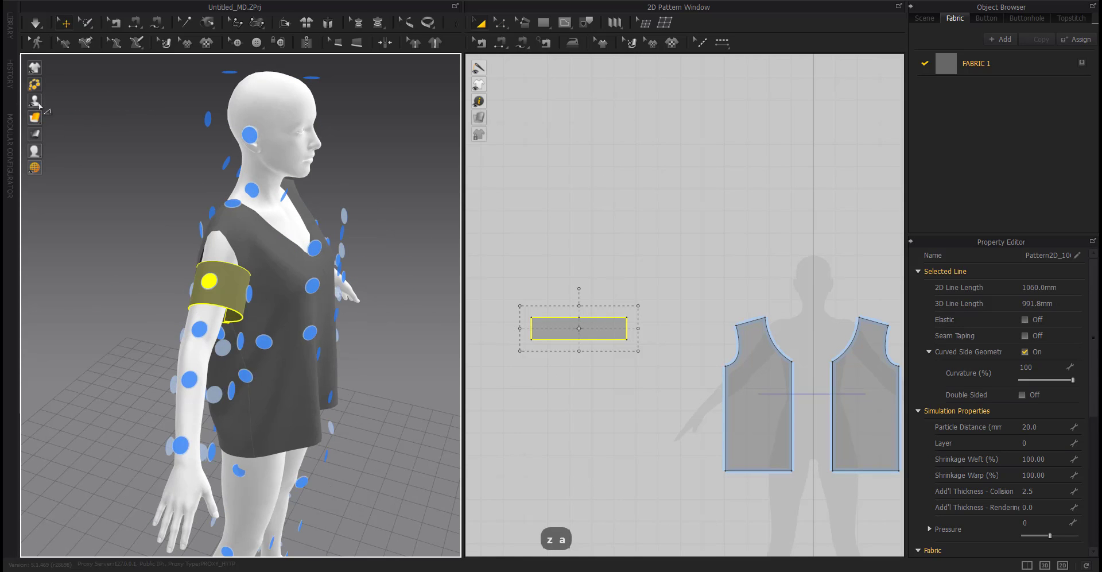
pyautogui.click(67, 101)
pyautogui.moveTo(150, 305); pyautogui.dragTo(212, 330, button='right')
# Sew the sleeve rectangle's top edge to the front and back armholes and simulate.
pyautogui.press('n')
pyautogui.click(261, 307)
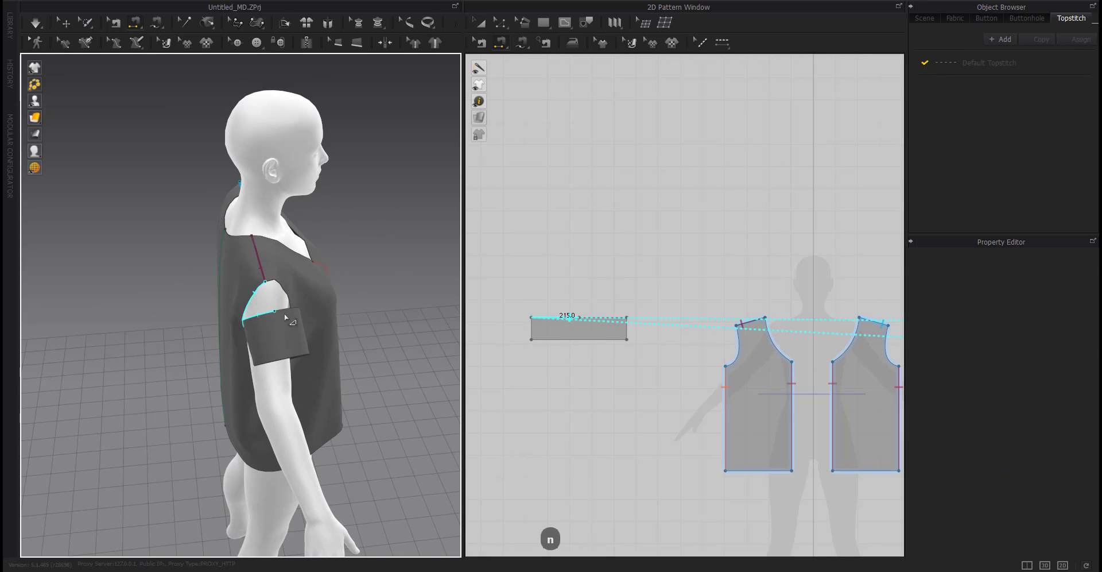
pyautogui.click(285, 290)
pyautogui.moveTo(339, 394); pyautogui.dragTo(305, 303, button='right')
pyautogui.press('space')
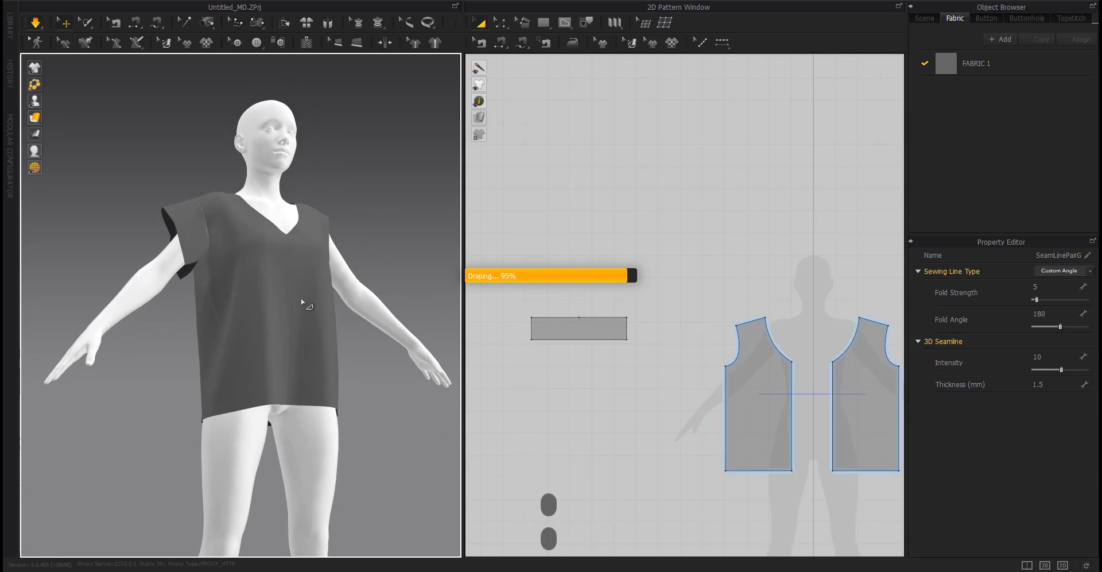
pyautogui.press('space')
# Sew the sleeve rectangle's two short side edges together and simulate.
pyautogui.press('n')
pyautogui.click(625, 335)
pyautogui.click(533, 335)
pyautogui.press('space')
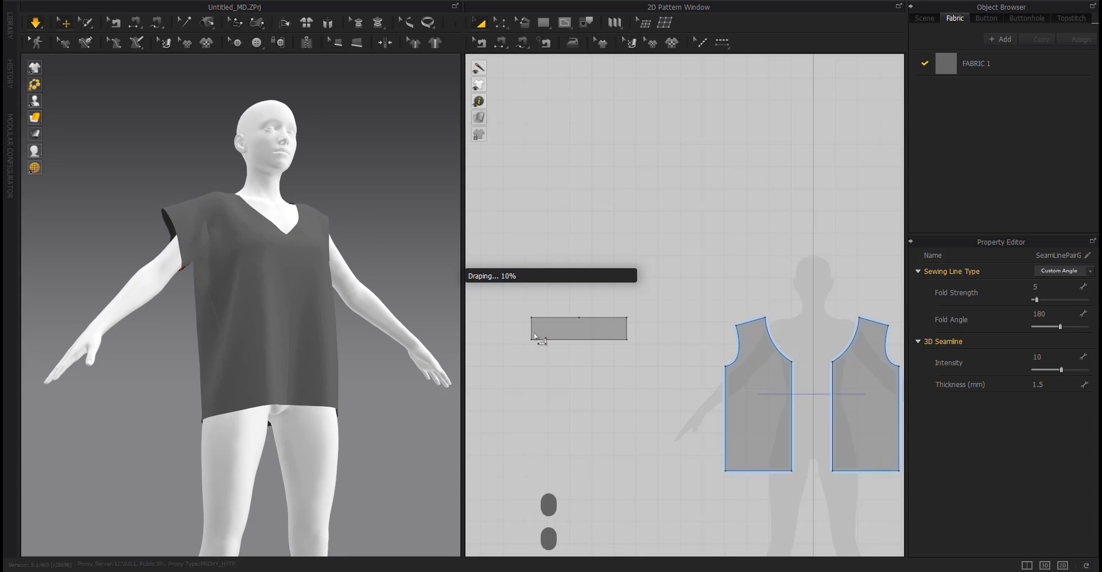
pyautogui.moveTo(229, 304); pyautogui.dragTo(182, 334, button='right')
pyautogui.press('space')
pyautogui.press('z')
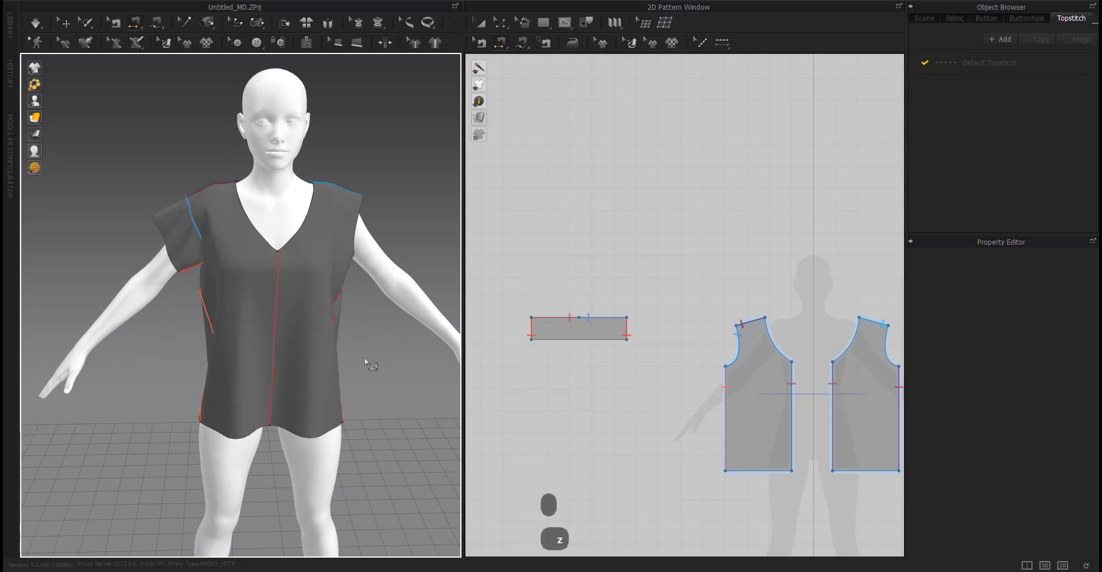
# Lengthen the sleeve by moving the rectangle's bottom edge down 100 mm.
pyautogui.keyDown('ctrl'); pyautogui.moveTo(578, 343); pyautogui.dragTo(585, 359); pyautogui.keyUp('ctrl')
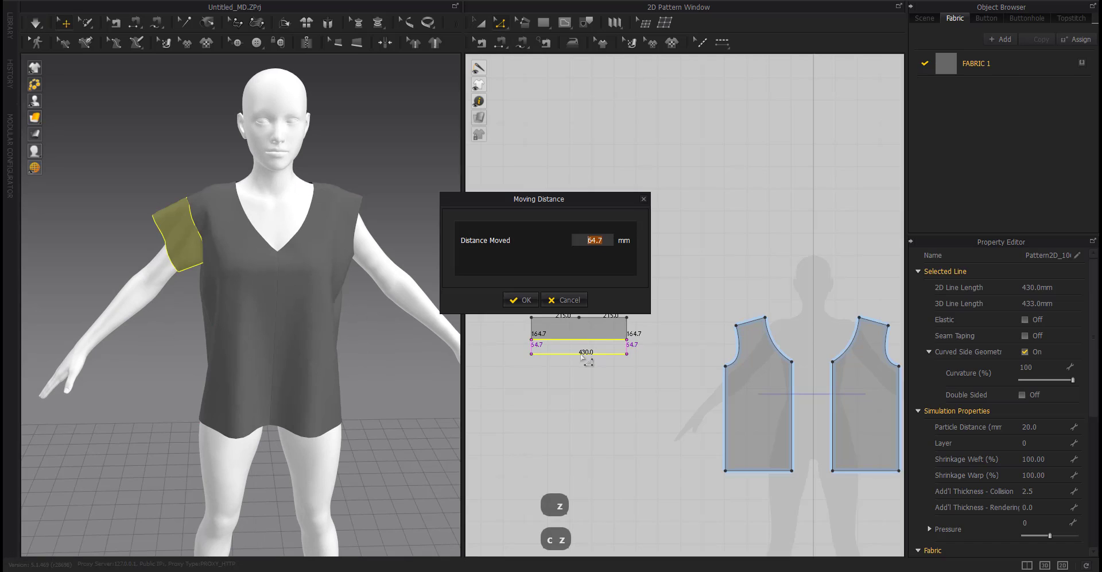
pyautogui.write('100')
pyautogui.press('Return')
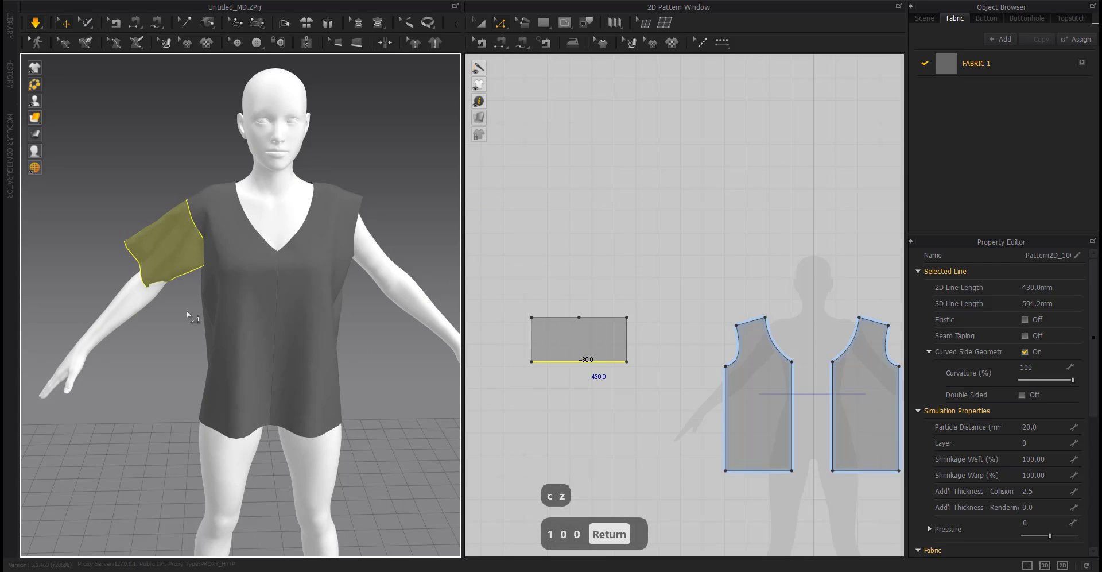
pyautogui.moveTo(128, 368); pyautogui.dragTo(225, 361, button='right')
pyautogui.moveTo(148, 292); pyautogui.dragTo(4, 386, button='right')
pyautogui.click(79, 427)
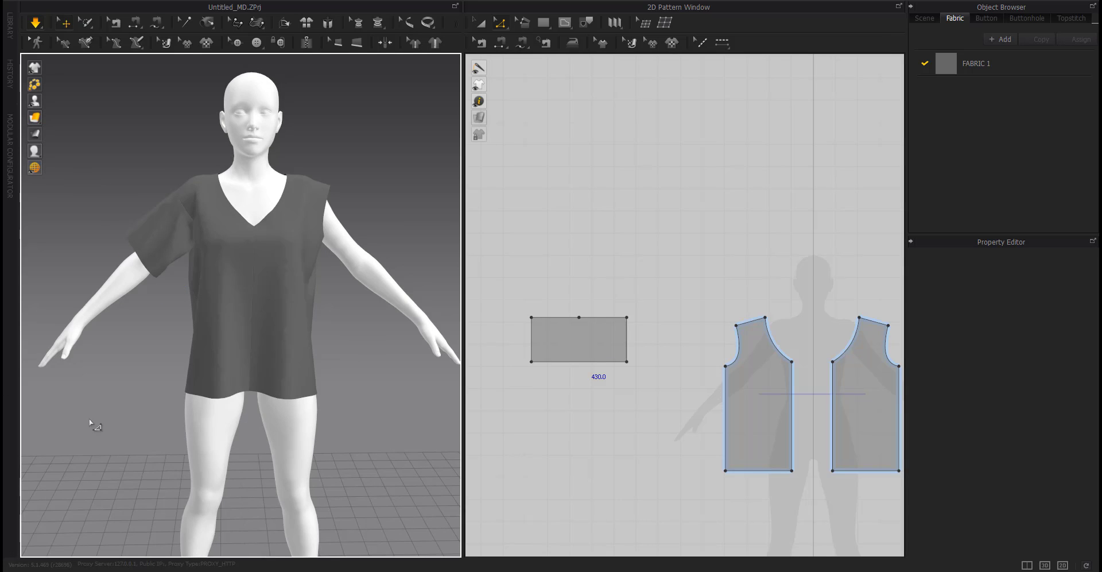
# Shorten the sleeve by moving the rectangle's bottom edge up 50 mm, and simulate the garment.
pyautogui.scroll(5, 162, 306)
pyautogui.moveTo(198, 337); pyautogui.dragTo(111, 344, button='right')
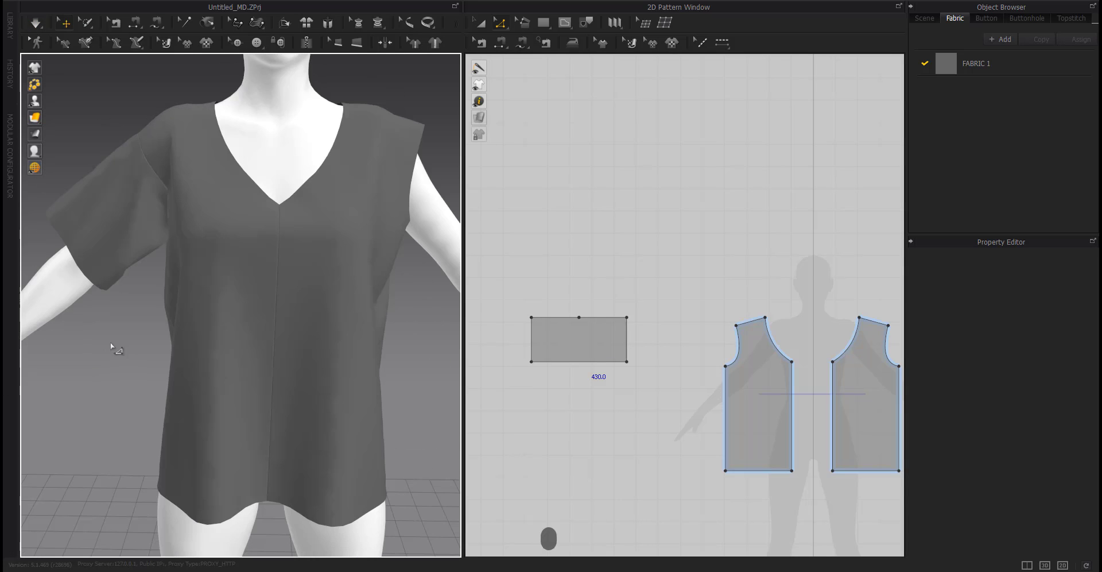
pyautogui.moveTo(600, 362); pyautogui.dragTo(581, 353)
pyautogui.rightClick(581, 353)
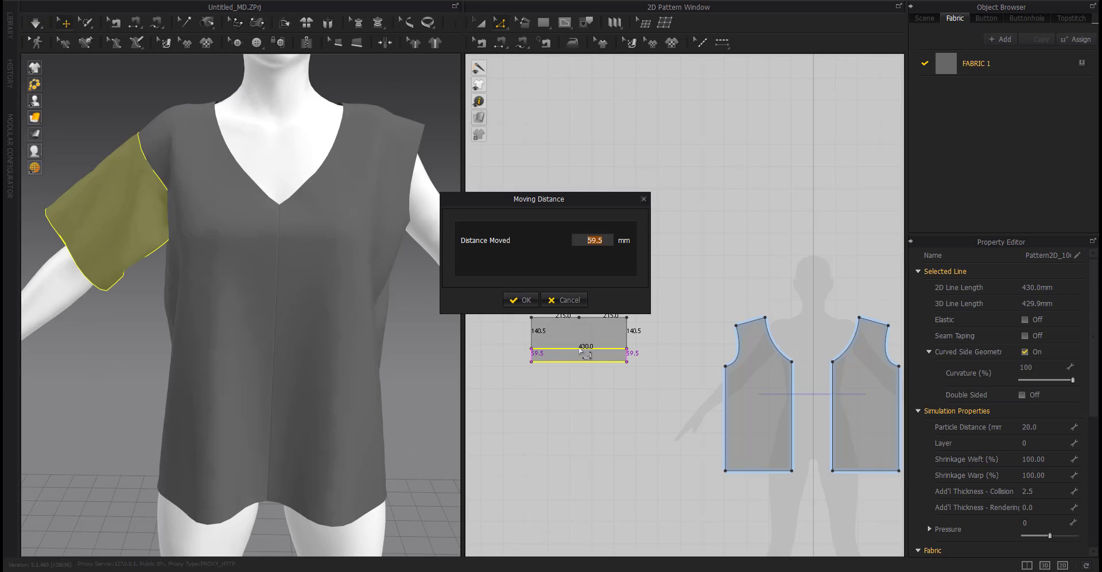
pyautogui.press('Return')
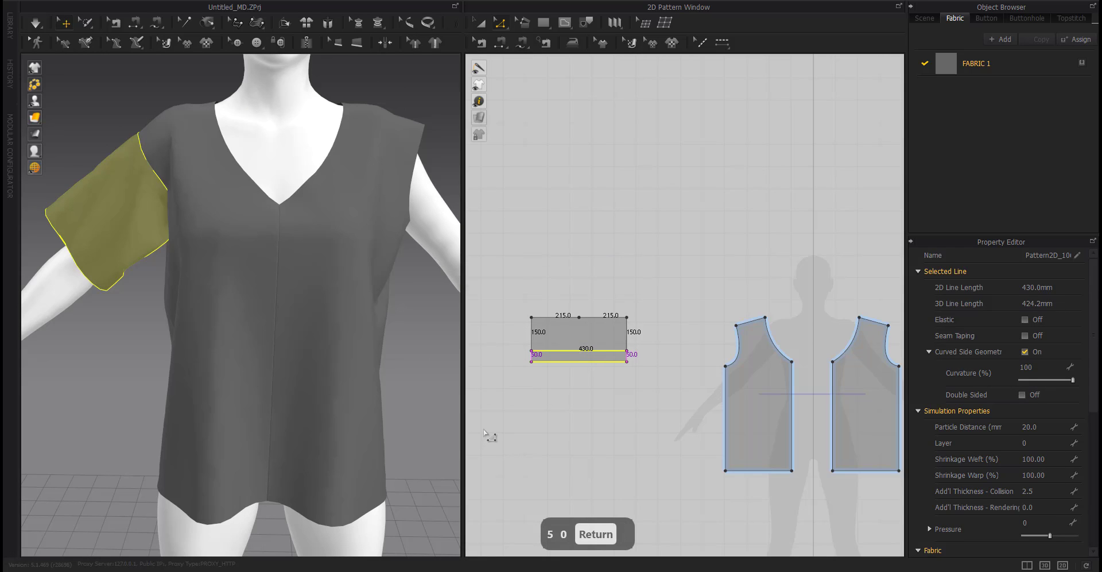
pyautogui.press('space')
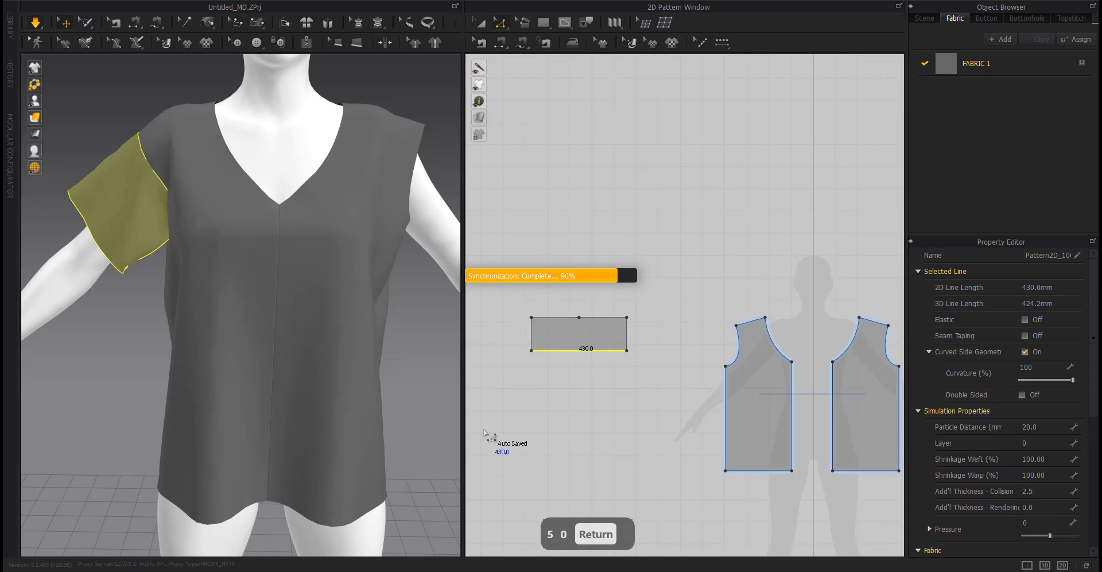
pyautogui.moveTo(123, 379); pyautogui.dragTo(157, 422, button='right')
pyautogui.scroll(-5, 140, 408)
pyautogui.click(143, 409)
pyautogui.press('space')
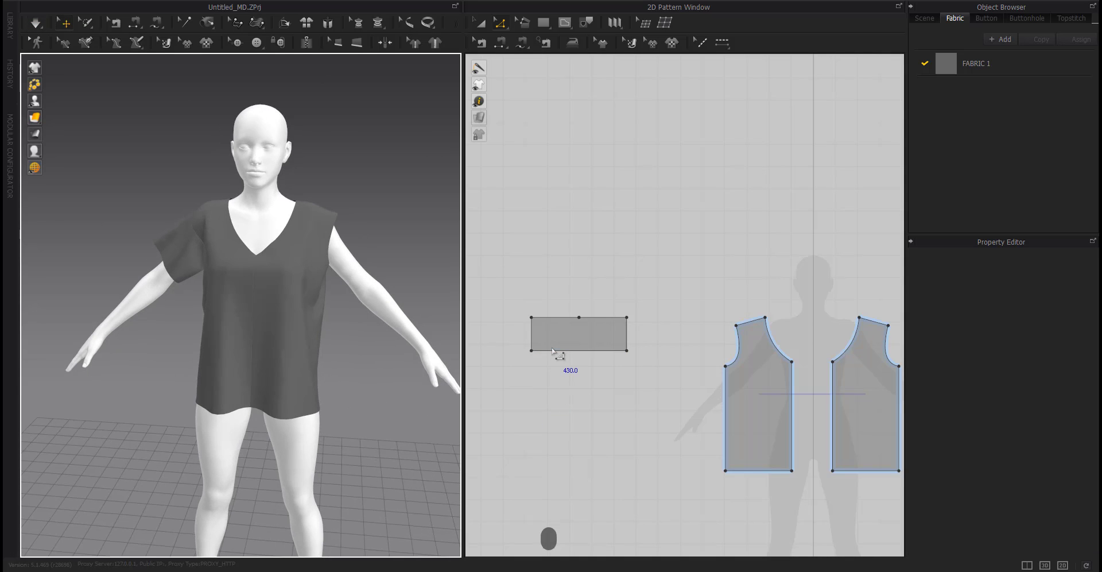
# Move the sleeve's lower-left corner 30 mm inward, then undo that move.
pyautogui.scroll(5, 532, 351)
pyautogui.moveTo(510, 365); pyautogui.dragTo(536, 369)
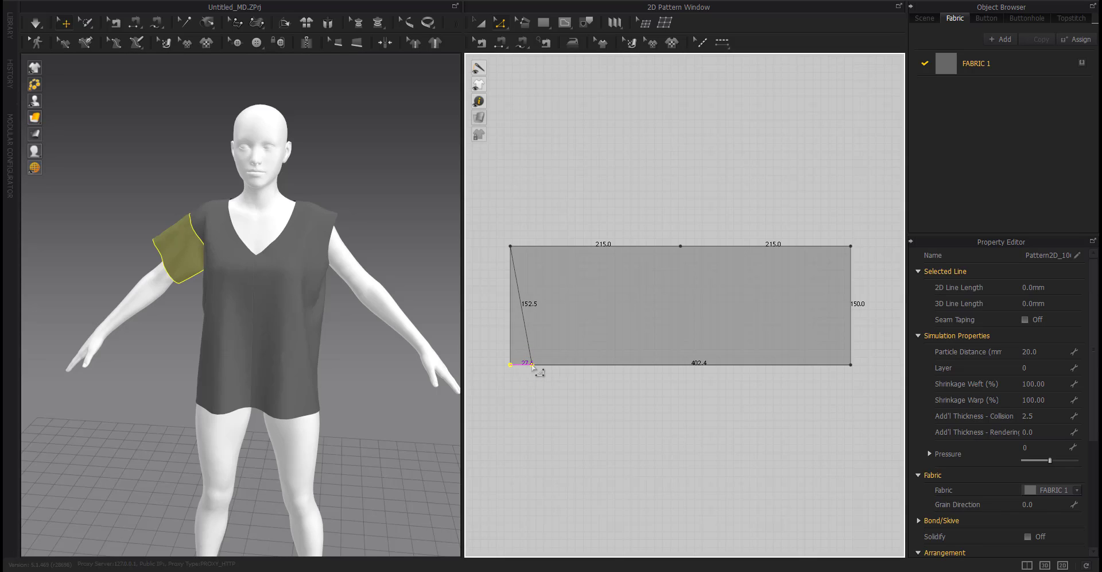
pyautogui.rightClick(536, 369)
pyautogui.write('30')
pyautogui.press('Return')
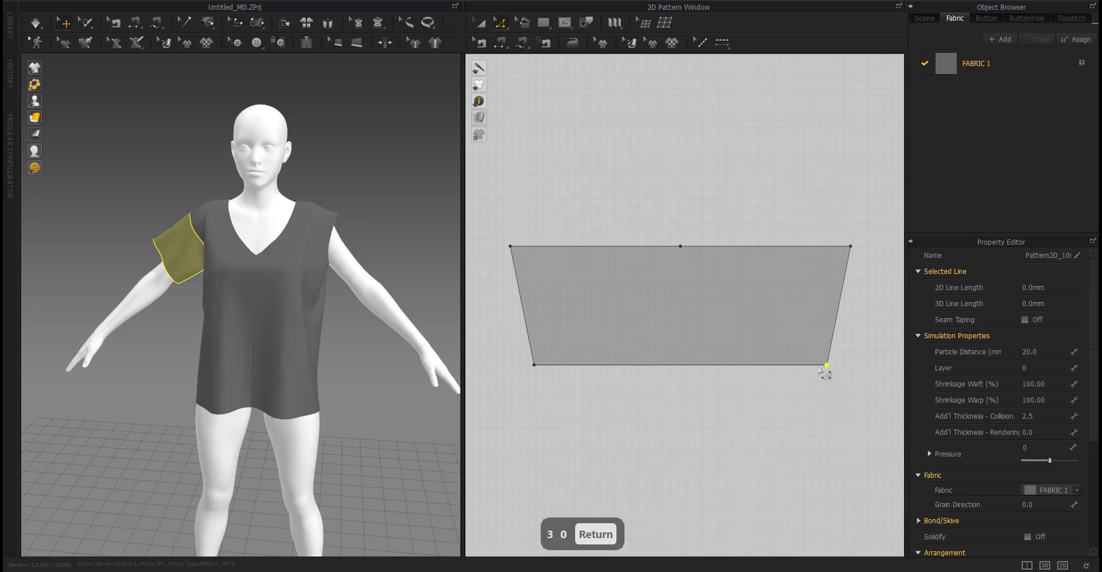
pyautogui.moveTo(148, 411); pyautogui.dragTo(189, 365, button='right')
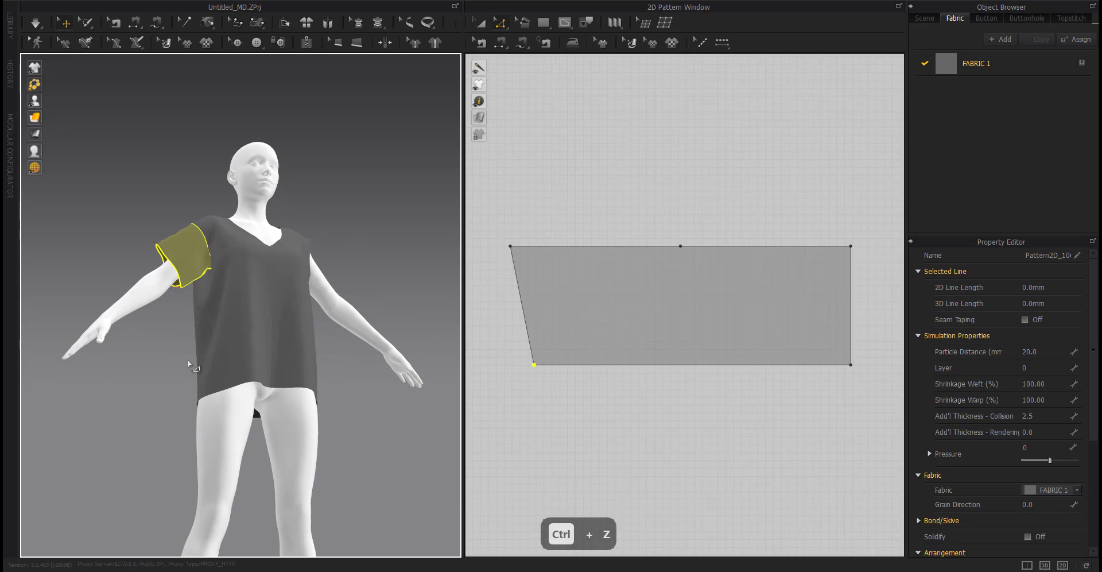
pyautogui.click(545, 414)
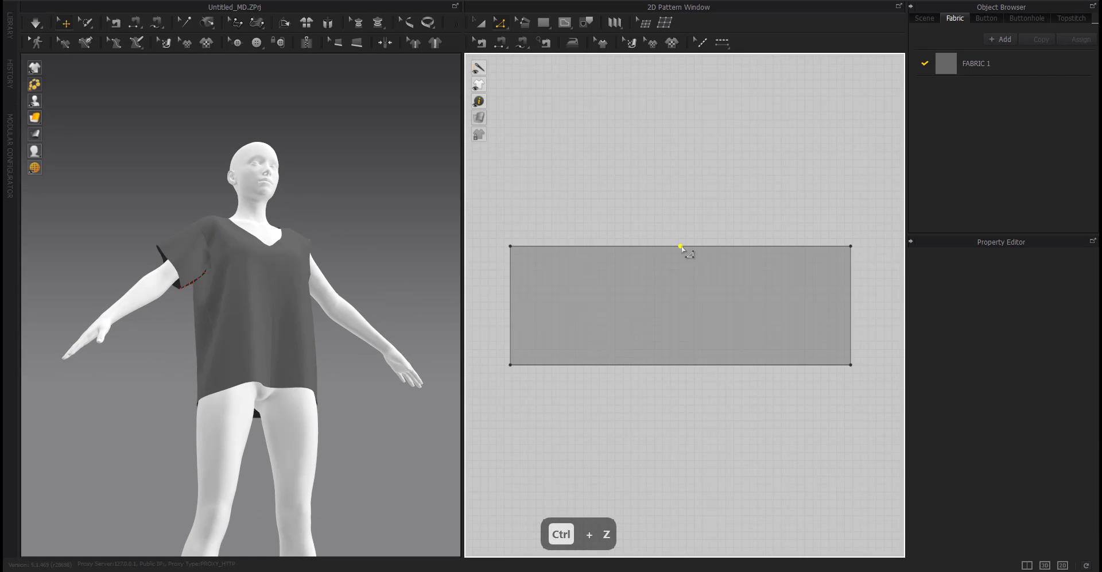
# Raise the sleeve's top midpoint 30 mm and convert it to a curve point to form a rounded cap.
pyautogui.moveTo(681, 247); pyautogui.dragTo(681, 219)
pyautogui.rightClick(681, 218)
pyautogui.write('20')
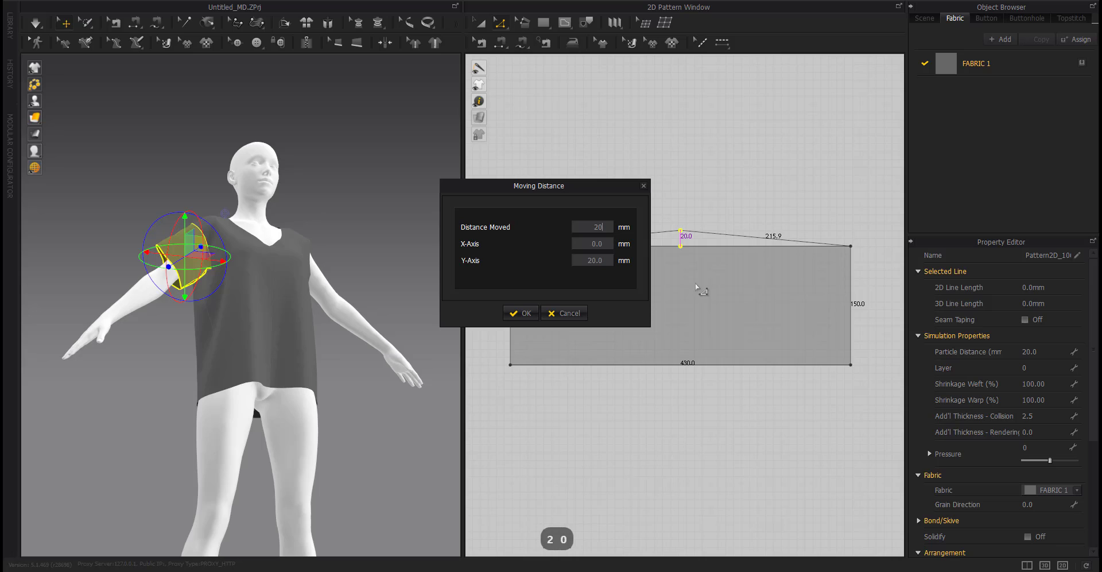
pyautogui.press('BackSpace')
pyautogui.press('BackSpace')
pyautogui.write('30')
pyautogui.press('Return')
pyautogui.rightClick(680, 223)
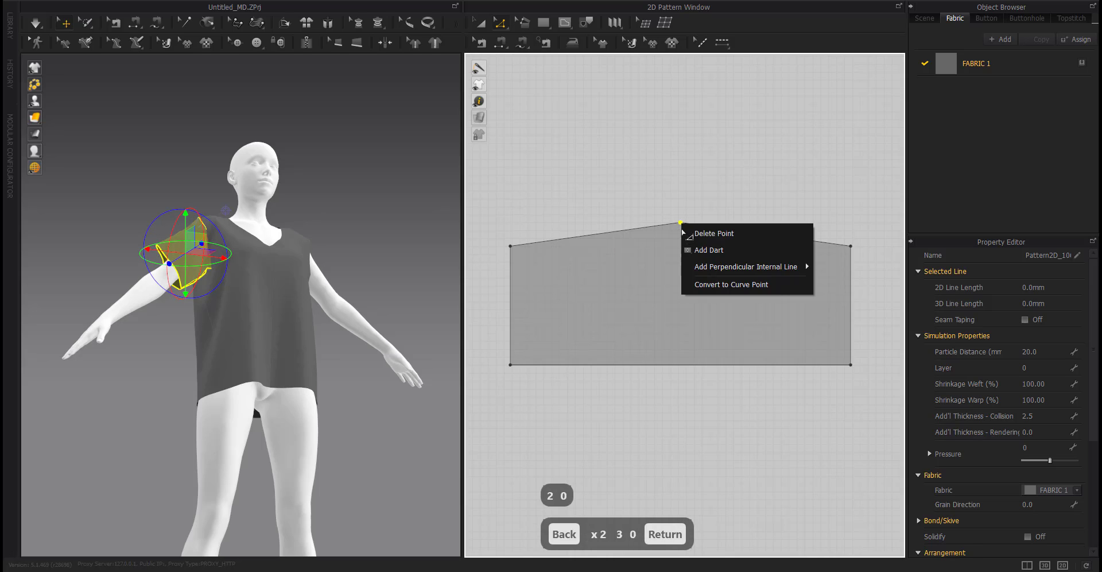
pyautogui.click(705, 285)
# Split the sleeve cap into two equal segments, sew the cap to the armholes, and simulate.
pyautogui.rightClick(667, 240)
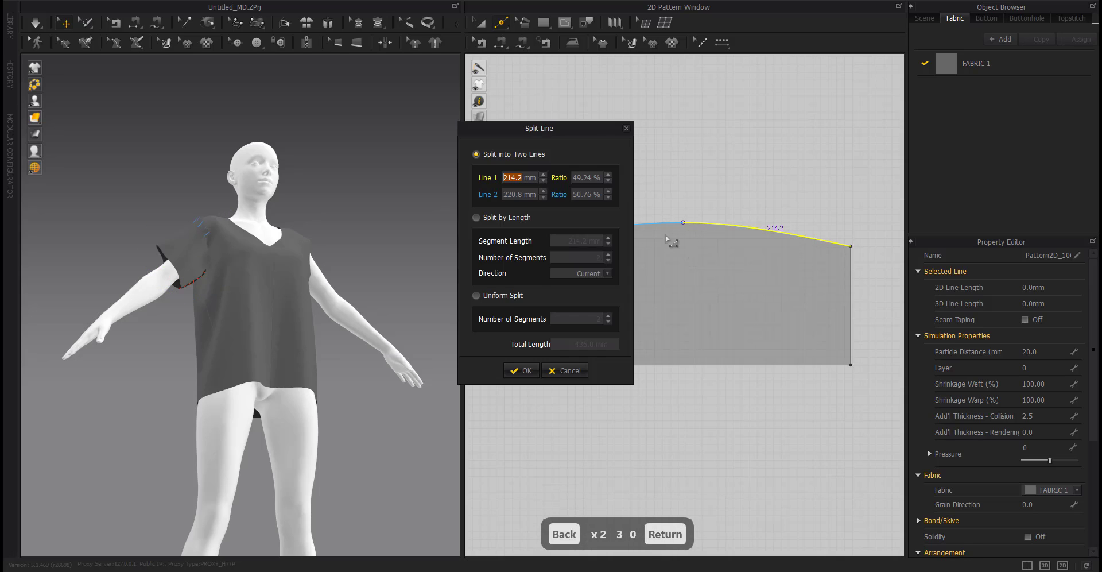
pyautogui.click(513, 369)
pyautogui.press('x')
pyautogui.press('n')
pyautogui.click(620, 227)
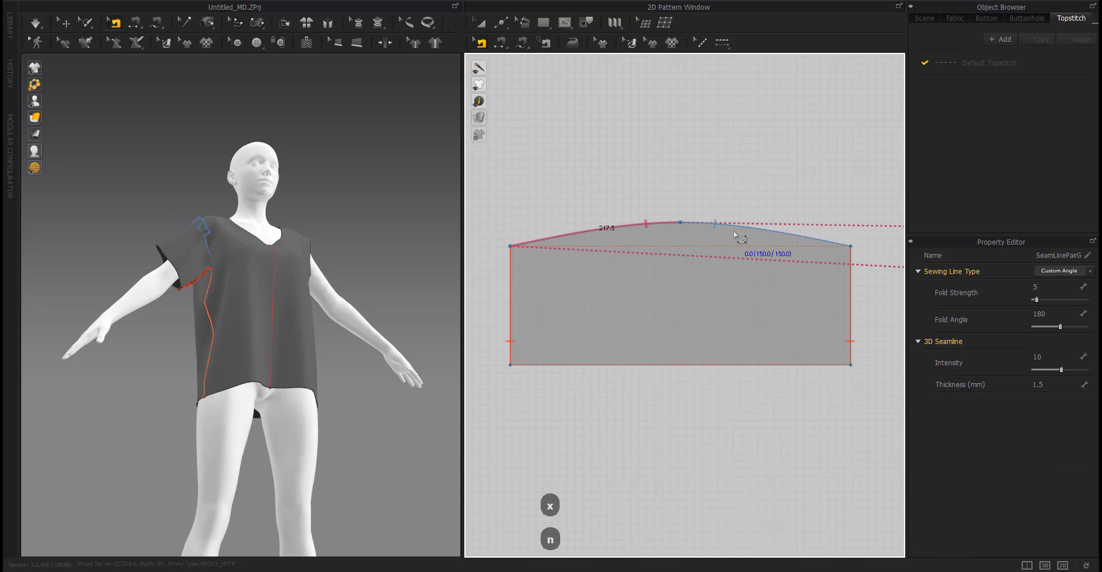
pyautogui.click(740, 226)
pyautogui.press('z')
pyautogui.moveTo(312, 281); pyautogui.dragTo(306, 331, button='right')
pyautogui.press('space')
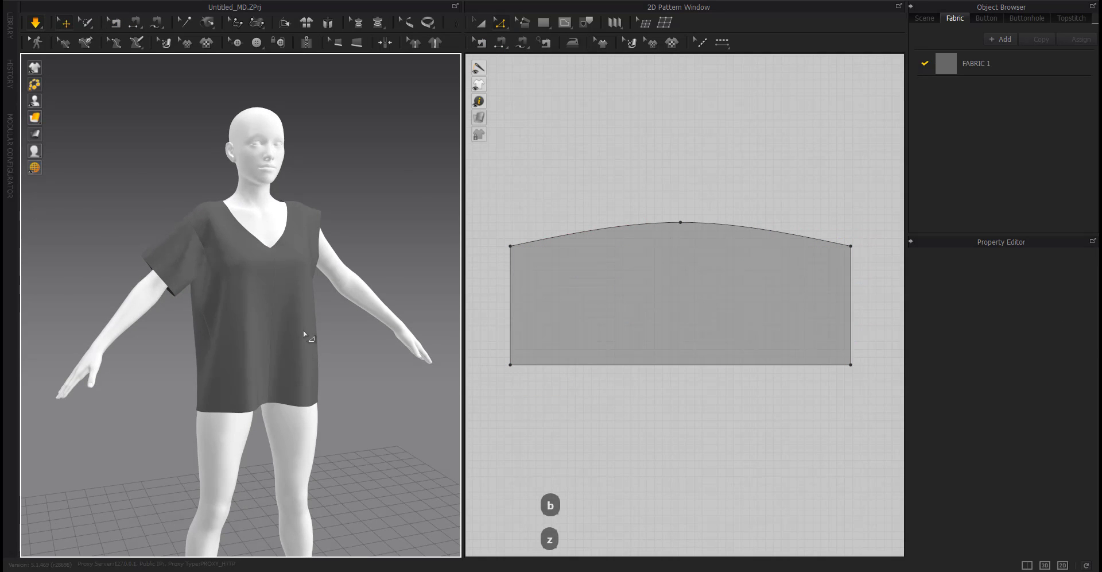
# Move the sleeve's lower-left corner 20 mm inward to taper the sleeve.
pyautogui.scroll(4, 160, 275)
pyautogui.moveTo(160, 275); pyautogui.dragTo(296, 346, button='right')
pyautogui.moveTo(140, 351); pyautogui.dragTo(206, 325, button='right')
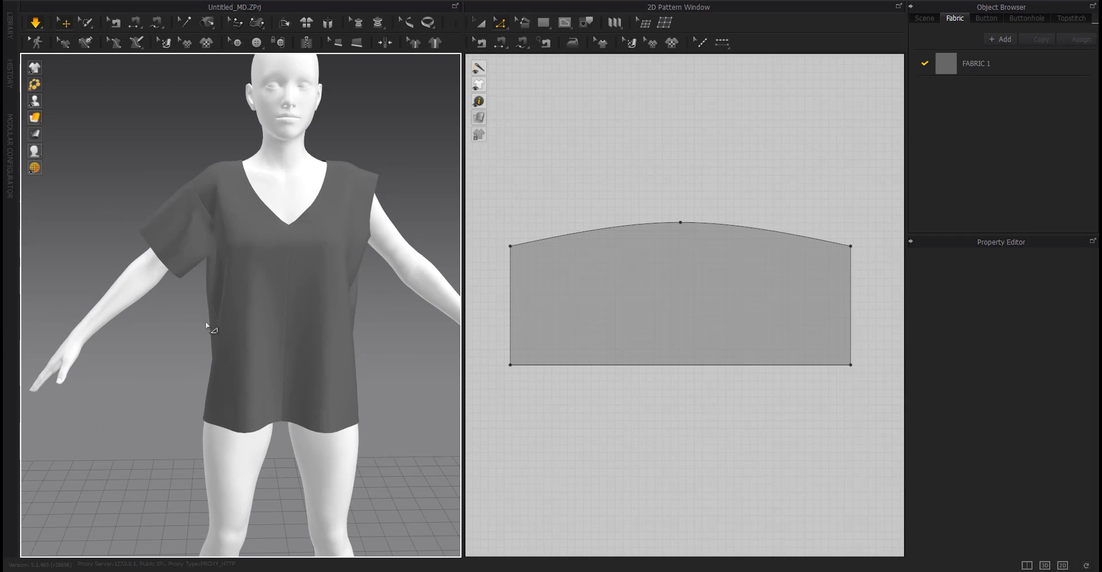
pyautogui.scroll(-5, 585, 293)
pyautogui.scroll(5, 571, 313)
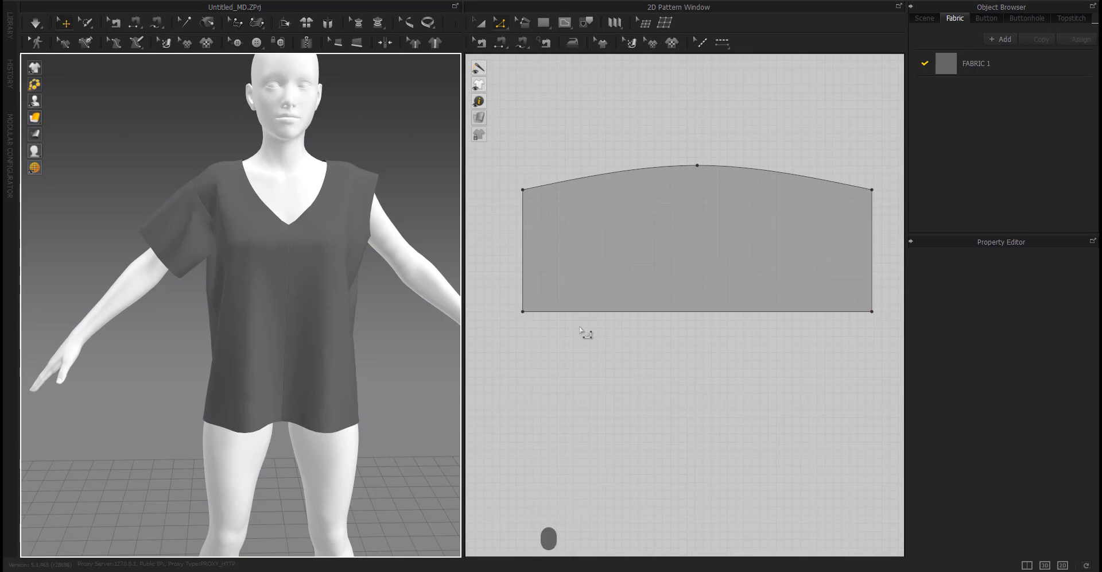
pyautogui.moveTo(504, 314); pyautogui.dragTo(534, 320)
pyautogui.rightClick(534, 320)
pyautogui.write('20')
pyautogui.press('Return')
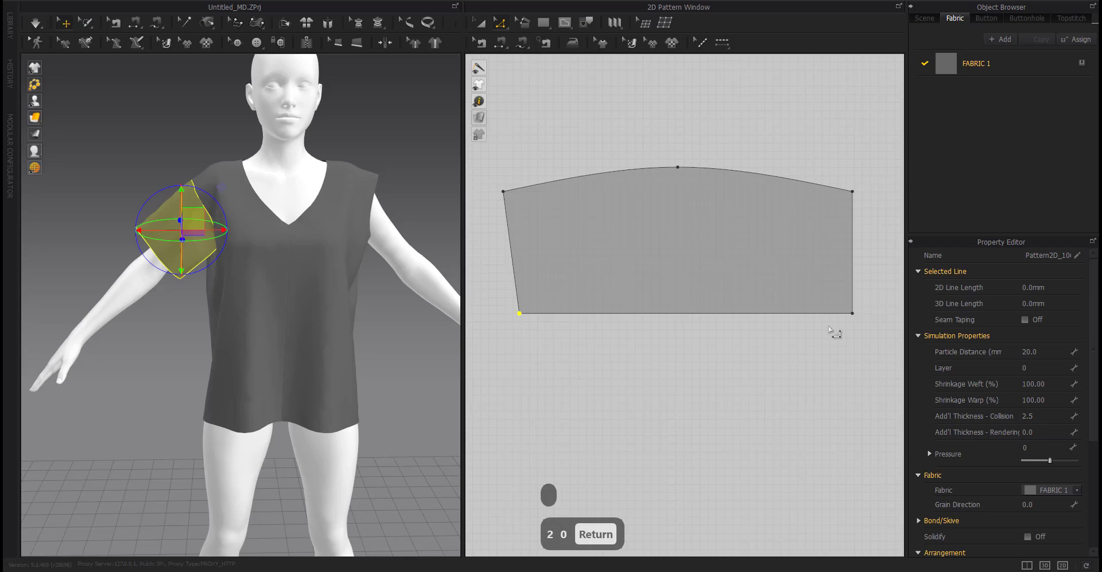
# Move the sleeve's lower-right corner 20 mm inward and simulate.
pyautogui.moveTo(853, 313); pyautogui.dragTo(844, 315)
pyautogui.rightClick(843, 314)
pyautogui.write('20')
pyautogui.press('Return')
pyautogui.press('space')
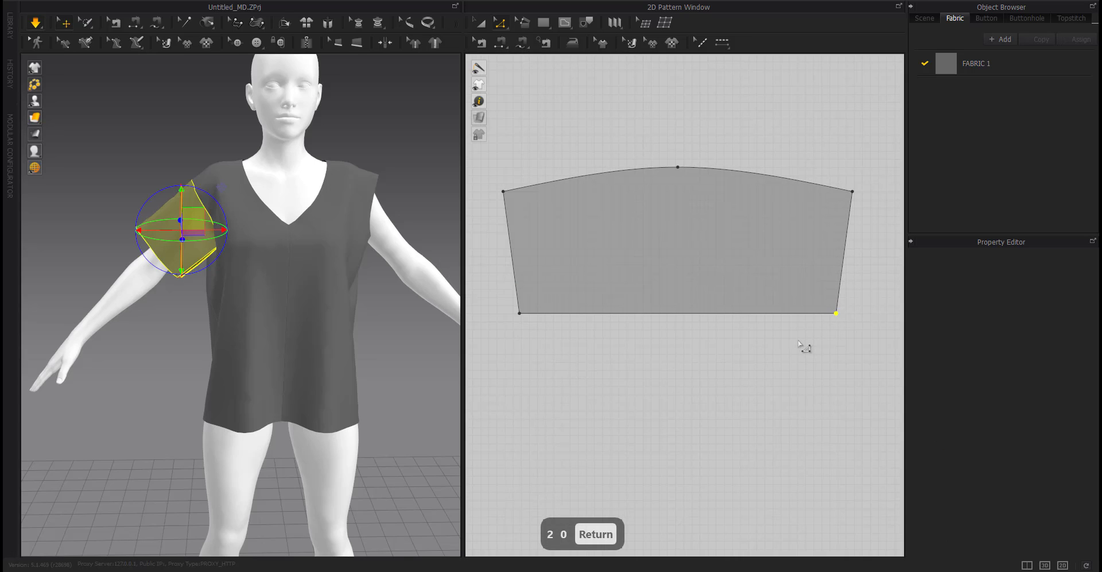
# Create a symmetric copy of the sleeve pattern and place it beside the other bodice pieces.
pyautogui.scroll(-4, 346, 352)
pyautogui.moveTo(345, 349)
pyautogui.mouseDown(button='right')
pyautogui.moveTo(279, 350)
pyautogui.moveTo(355, 354)
pyautogui.mouseUp(button='right')
pyautogui.scroll(-10, 674, 351)
pyautogui.press('space')
pyautogui.moveTo(718, 379); pyautogui.dragTo(589, 357, button='right')
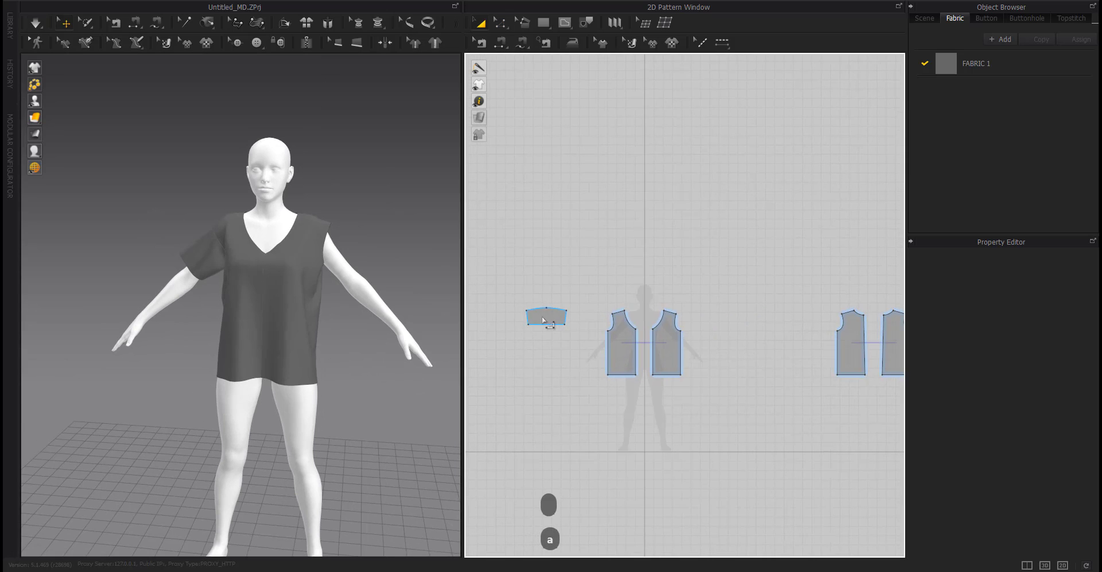
pyautogui.rightClick(543, 320)
pyautogui.click(597, 161)
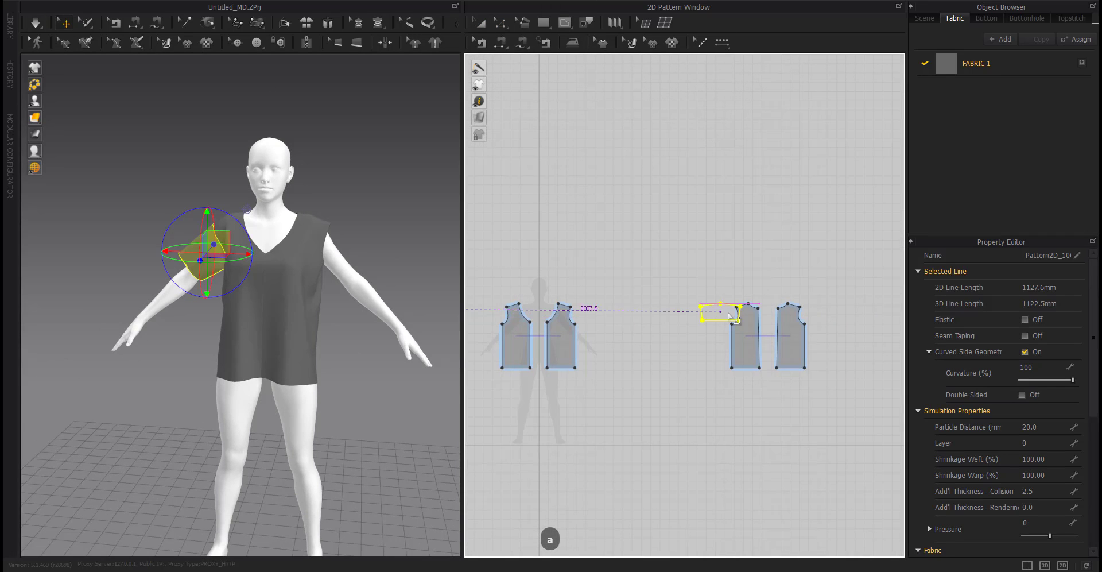
pyautogui.click(764, 354)
pyautogui.scroll(-3, 763, 354)
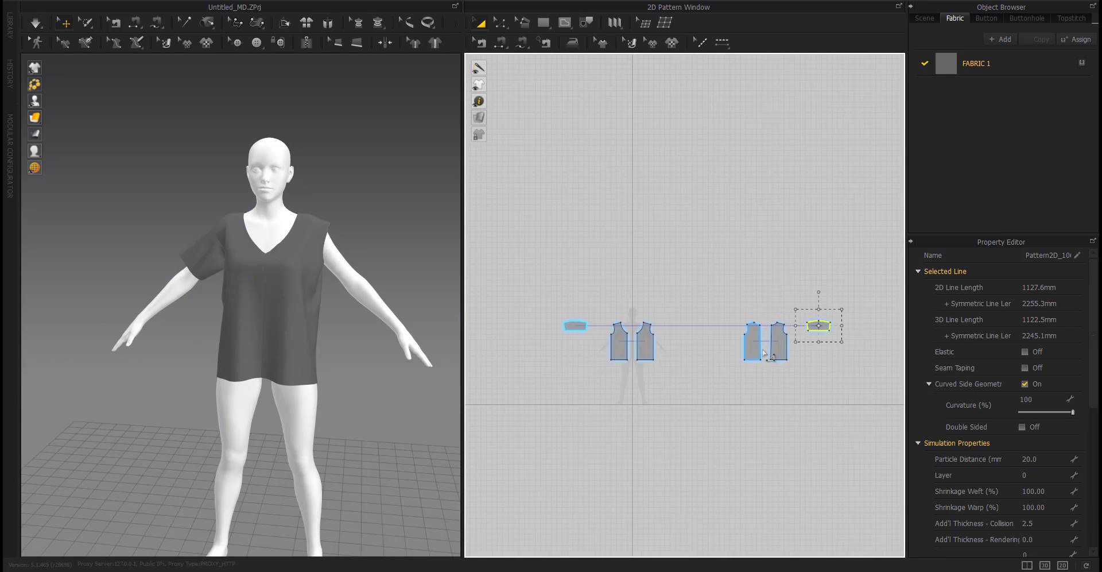
pyautogui.click(775, 405)
pyautogui.scroll(3, 824, 352)
pyautogui.click(802, 305)
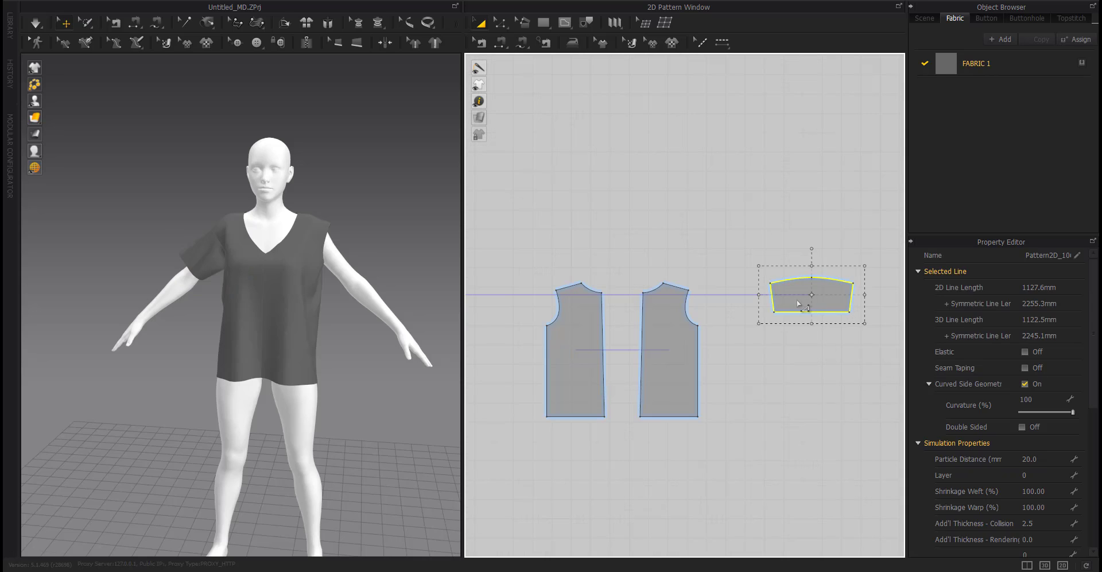
pyautogui.click(802, 304)
pyautogui.scroll(-5, 771, 360)
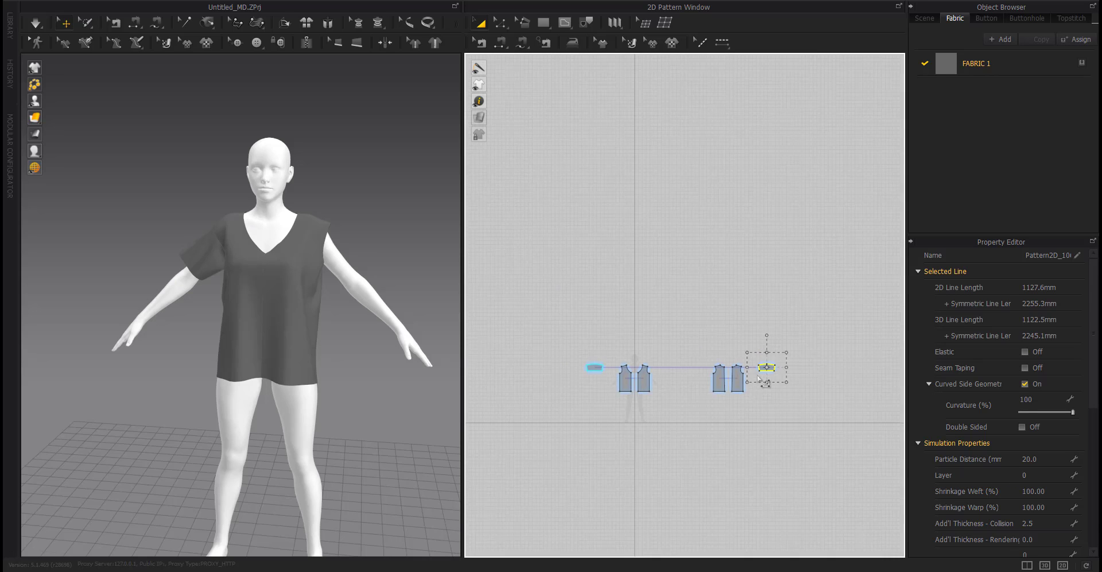
pyautogui.click(719, 389)
pyautogui.moveTo(757, 368); pyautogui.dragTo(754, 369)
pyautogui.press('f')
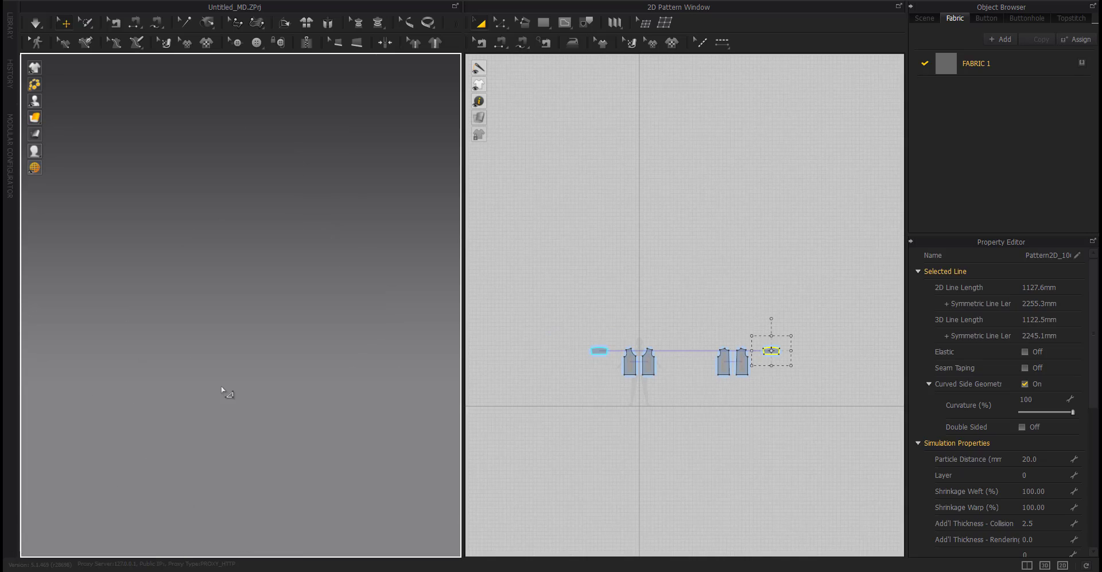
# Move the sleeve copy in the 3D view from far away toward the avatar's left arm.
pyautogui.scroll(-3, 195, 376)
pyautogui.click(163, 357)
pyautogui.scroll(-5, 163, 357)
pyautogui.moveTo(162, 357); pyautogui.dragTo(231, 410, button='right')
pyautogui.moveTo(437, 405); pyautogui.dragTo(382, 411, button='right')
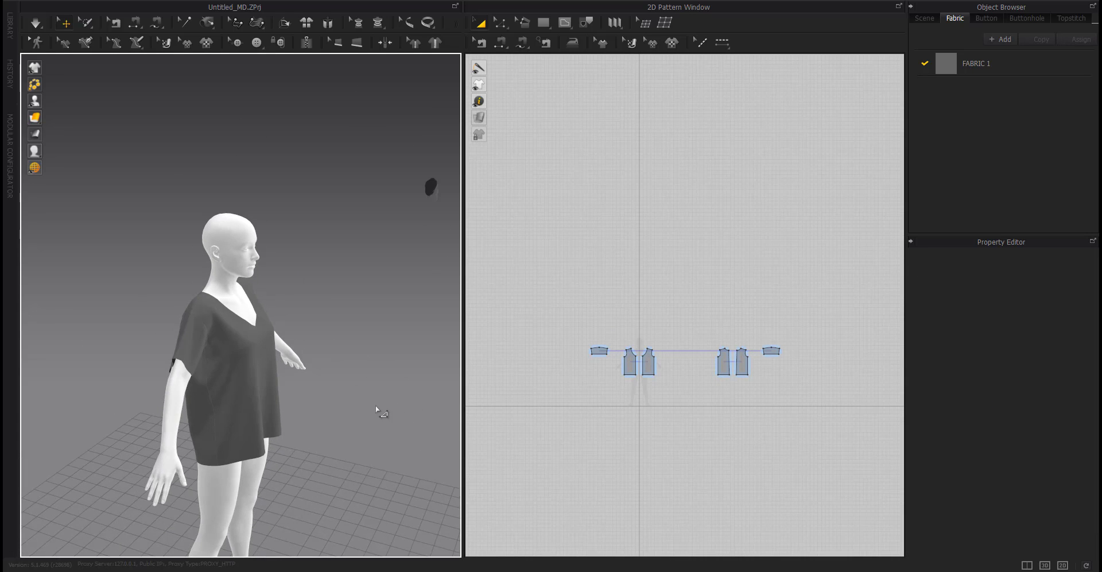
pyautogui.click(431, 198)
pyautogui.moveTo(416, 199); pyautogui.dragTo(262, 297)
pyautogui.click(356, 351)
pyautogui.moveTo(355, 351); pyautogui.dragTo(280, 337, button='right')
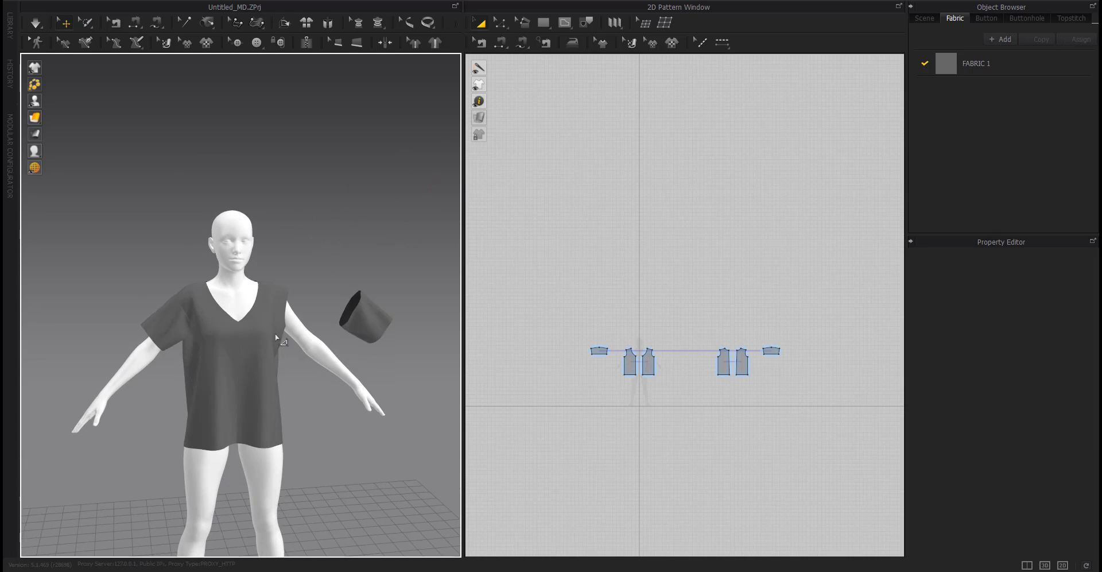
# Position the sleeve copy around the avatar's left arm.
pyautogui.scroll(2, 281, 335)
pyautogui.click(406, 317)
pyautogui.moveTo(416, 319); pyautogui.dragTo(319, 321)
pyautogui.moveTo(321, 328); pyautogui.dragTo(261, 373, button='right')
pyautogui.click(310, 342)
pyautogui.scroll(5, 310, 342)
pyautogui.moveTo(310, 342); pyautogui.dragTo(46, 375, button='middle')
pyautogui.scroll(-4, 45, 374)
# Sew the sleeve cap's midpoint to the shoulder seam and simulate the garment.
pyautogui.press('n')
pyautogui.scroll(3, 213, 274)
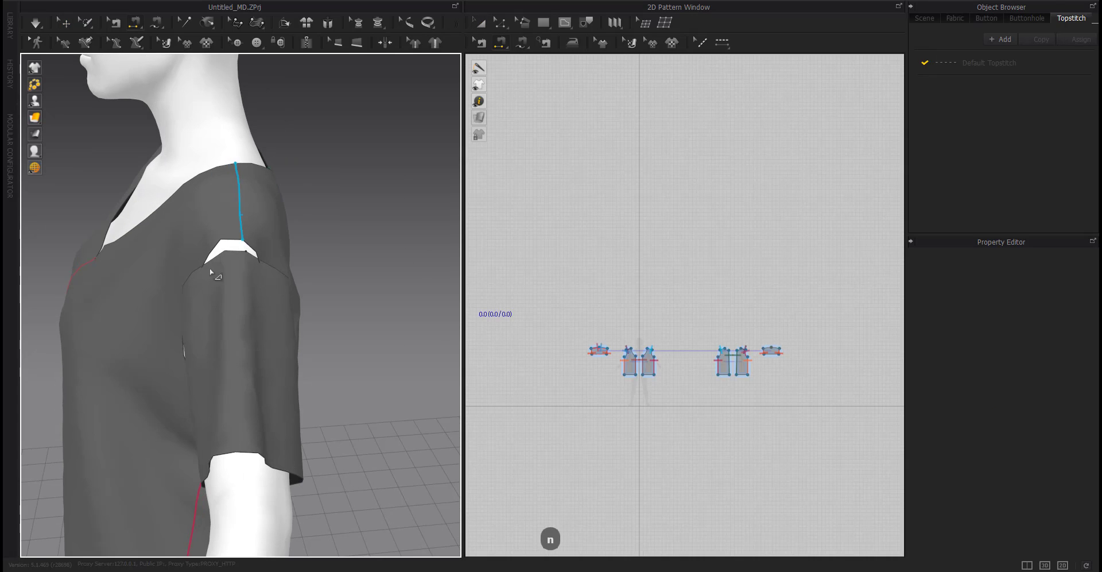
pyautogui.click(225, 244)
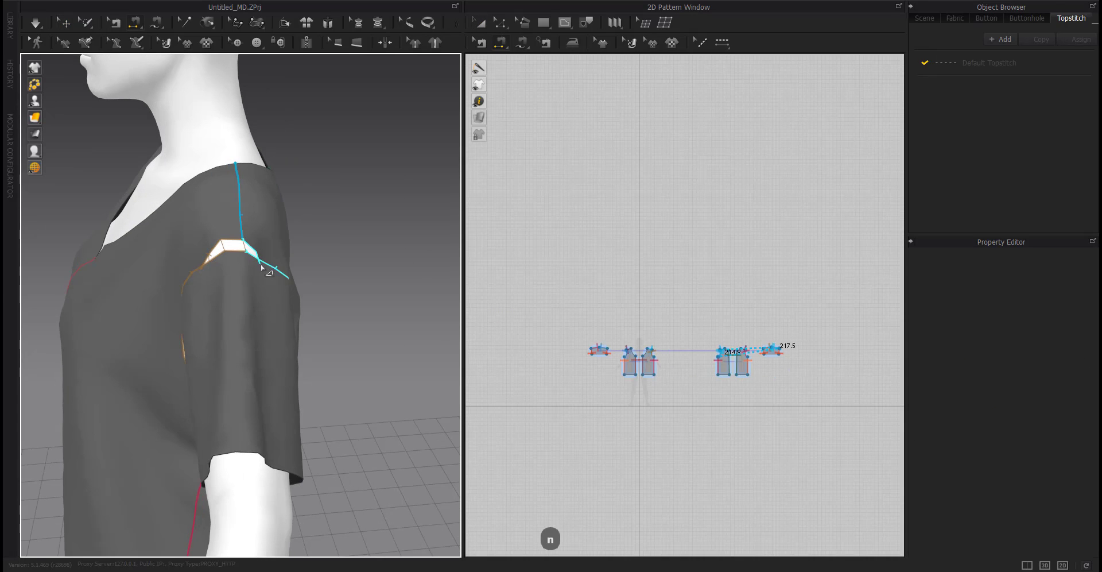
pyautogui.click(261, 266)
pyautogui.press('space')
pyautogui.moveTo(271, 396); pyautogui.dragTo(131, 435, button='right')
pyautogui.scroll(-5, 297, 373)
pyautogui.press('z')
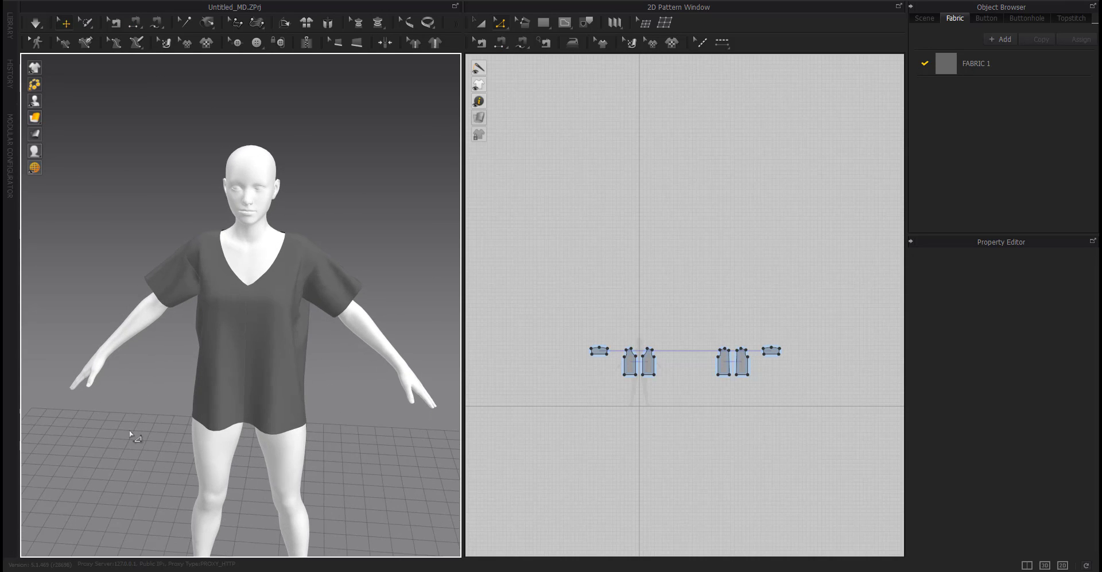
# Move the front bodice's neck-shoulder point 10 mm toward the shoulder to widen the neckline.
pyautogui.scroll(6, 221, 308)
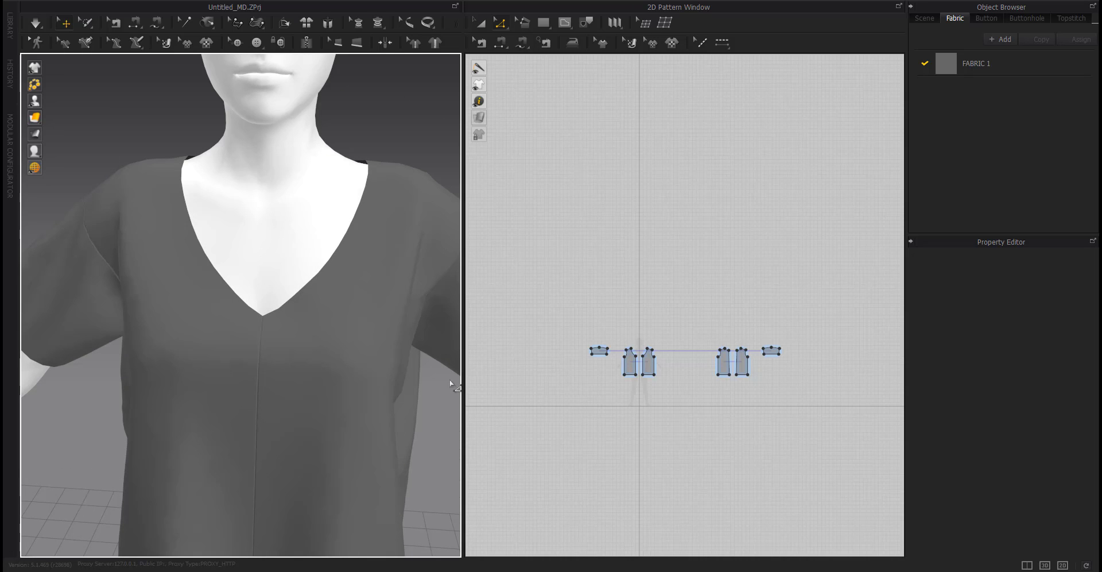
pyautogui.scroll(6, 626, 362)
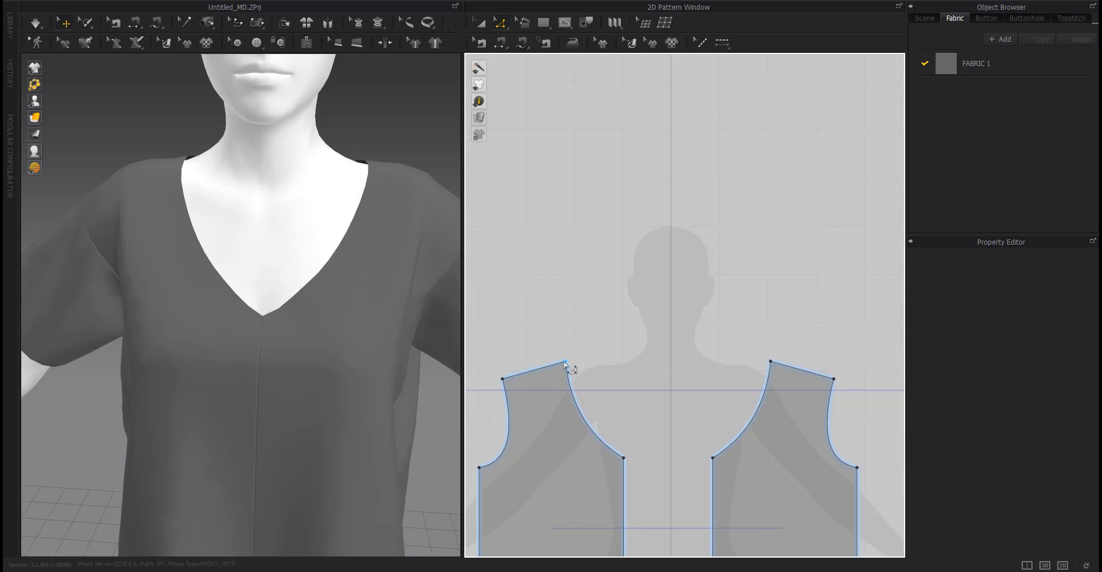
pyautogui.moveTo(565, 363); pyautogui.dragTo(555, 367)
pyautogui.rightClick(555, 368)
pyautogui.write('10')
pyautogui.press('Return')
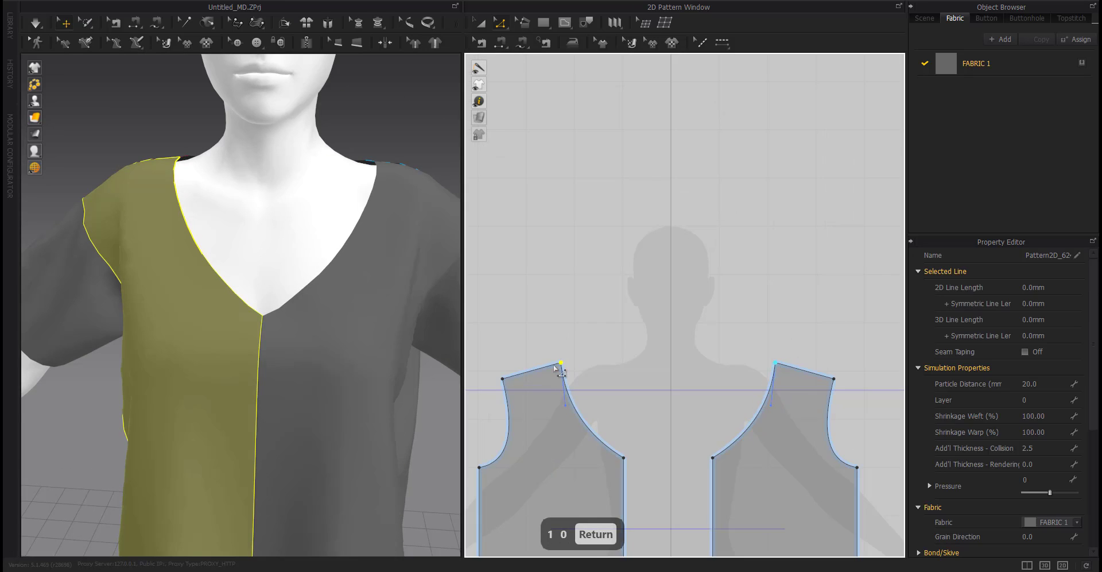
# Move the back bodice's neck-shoulder point 10 mm toward the shoulder and simulate.
pyautogui.scroll(-5, 579, 376)
pyautogui.scroll(4, 881, 390)
pyautogui.scroll(4, 678, 365)
pyautogui.moveTo(671, 334); pyautogui.dragTo(645, 341)
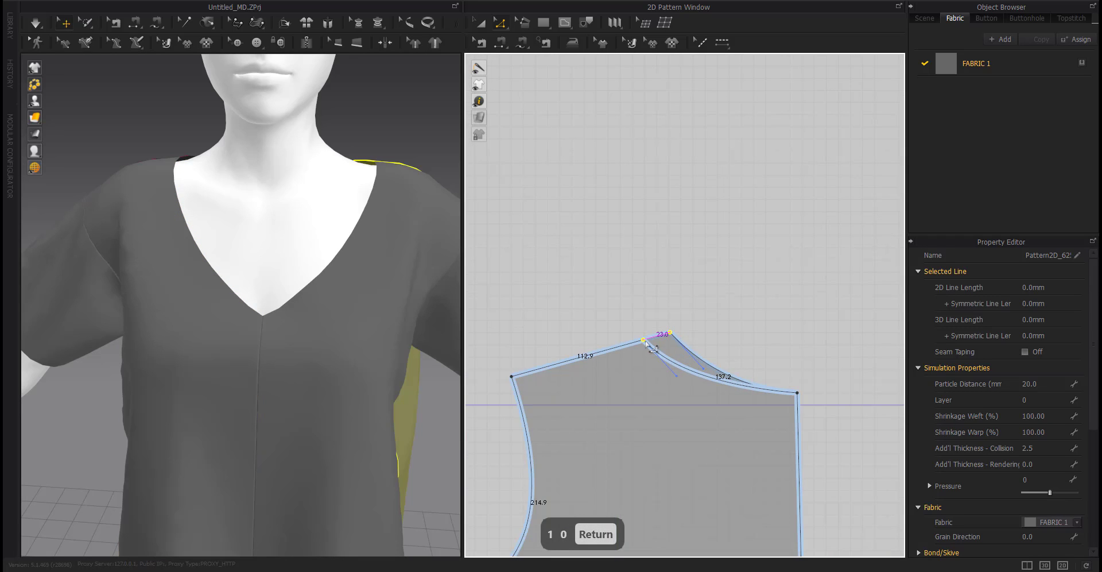
pyautogui.rightClick(645, 342)
pyautogui.write('10')
pyautogui.press('Return')
pyautogui.press('space')
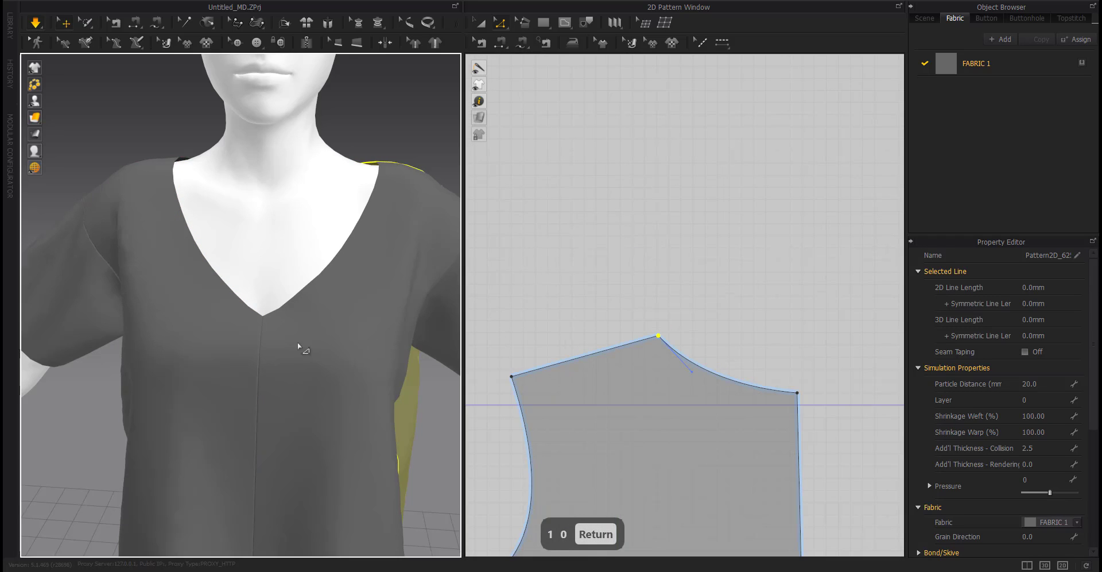
pyautogui.moveTo(299, 347); pyautogui.dragTo(253, 405, button='right')
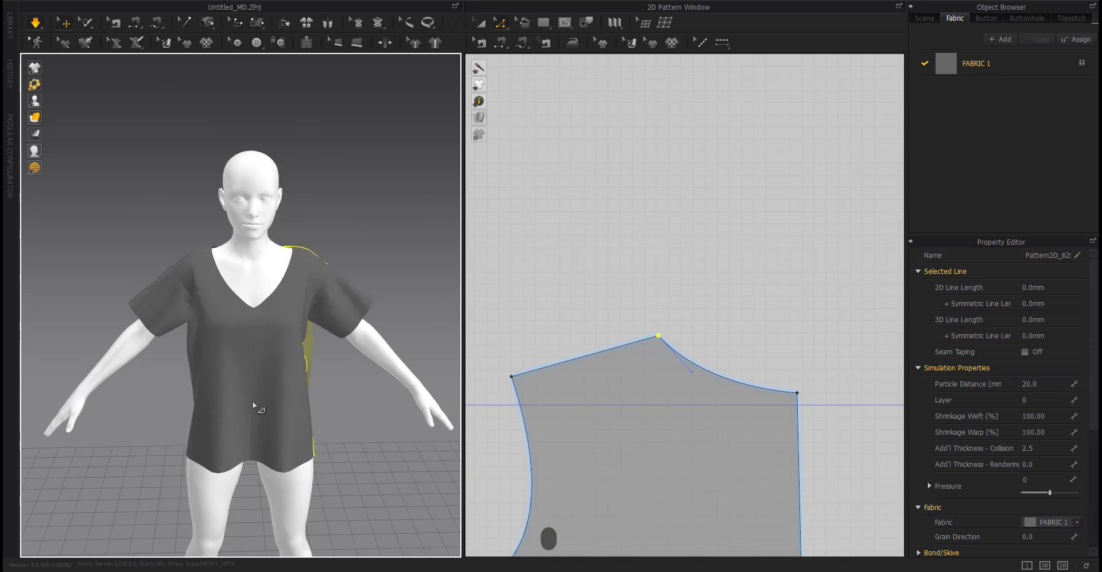
# Offset the sleeve hem as an internal line 10 mm inside the hem.
pyautogui.scroll(-5, 254, 405)
pyautogui.click(363, 390)
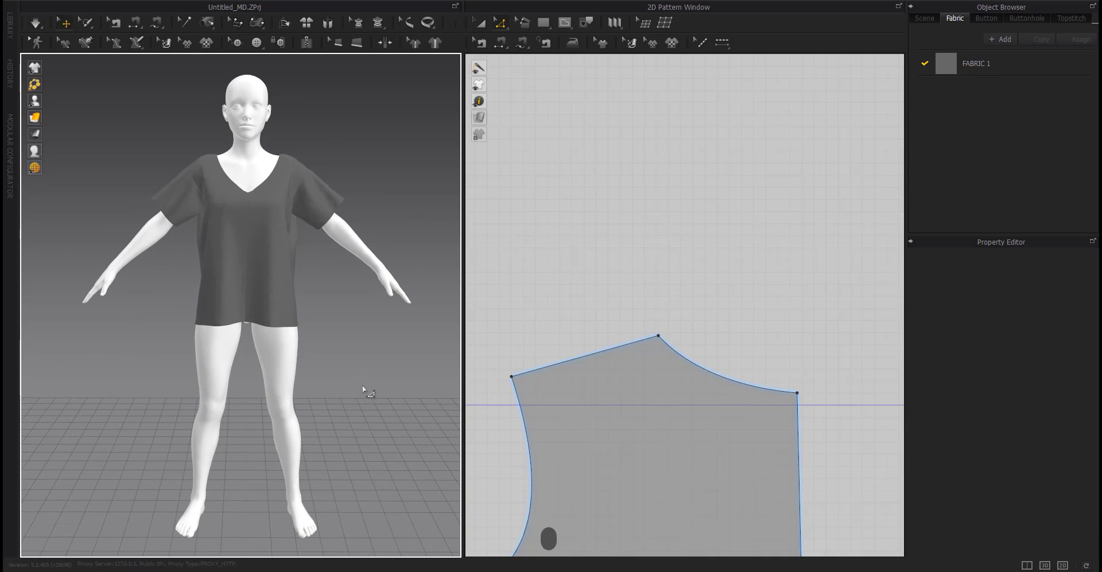
pyautogui.moveTo(363, 390); pyautogui.dragTo(392, 400, button='right')
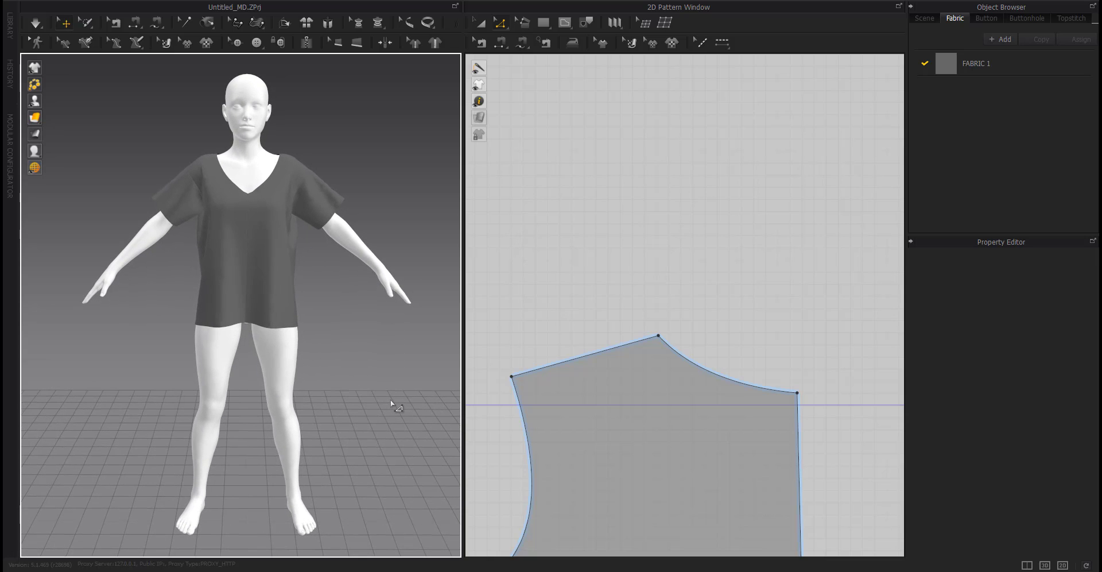
pyautogui.scroll(-12, 616, 385)
pyautogui.moveTo(617, 385); pyautogui.dragTo(701, 346, button='middle')
pyautogui.scroll(5, 540, 340)
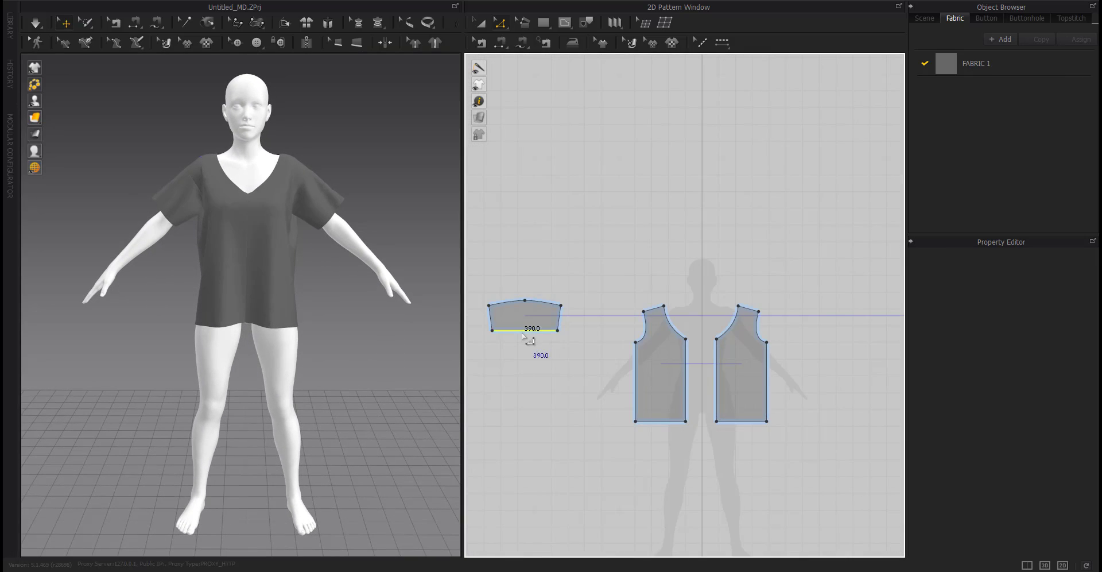
pyautogui.rightClick(523, 335)
pyautogui.click(556, 402)
pyautogui.write('1')
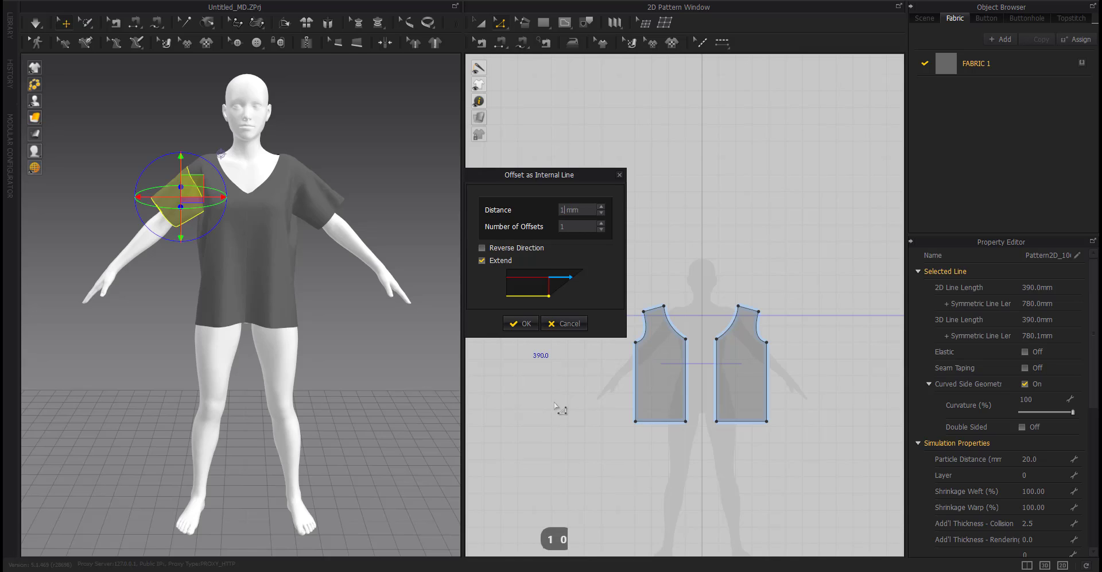
pyautogui.write('0')
pyautogui.press('Return')
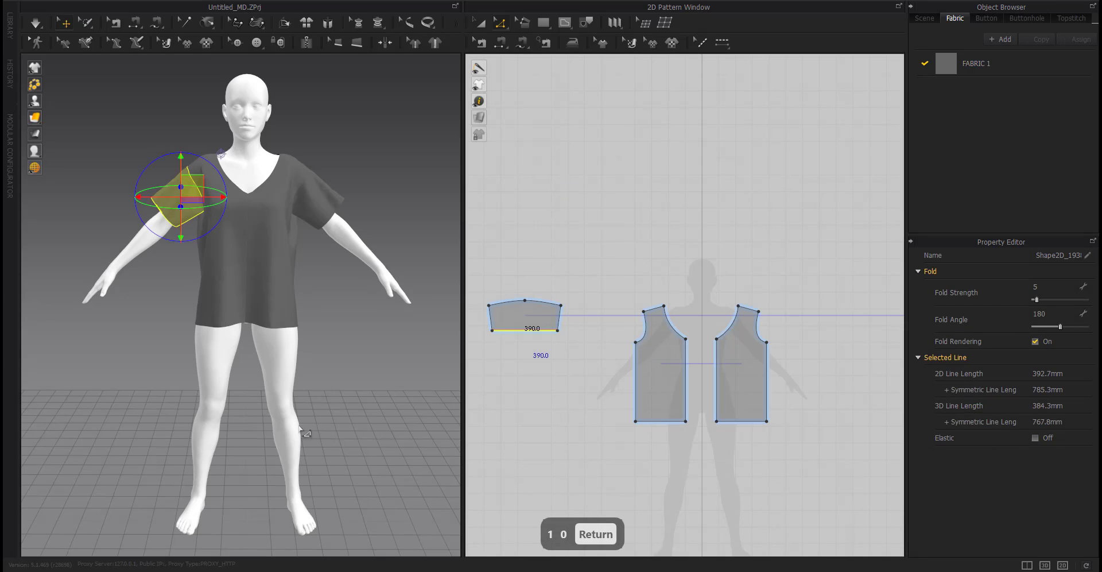
pyautogui.scroll(5, 528, 350)
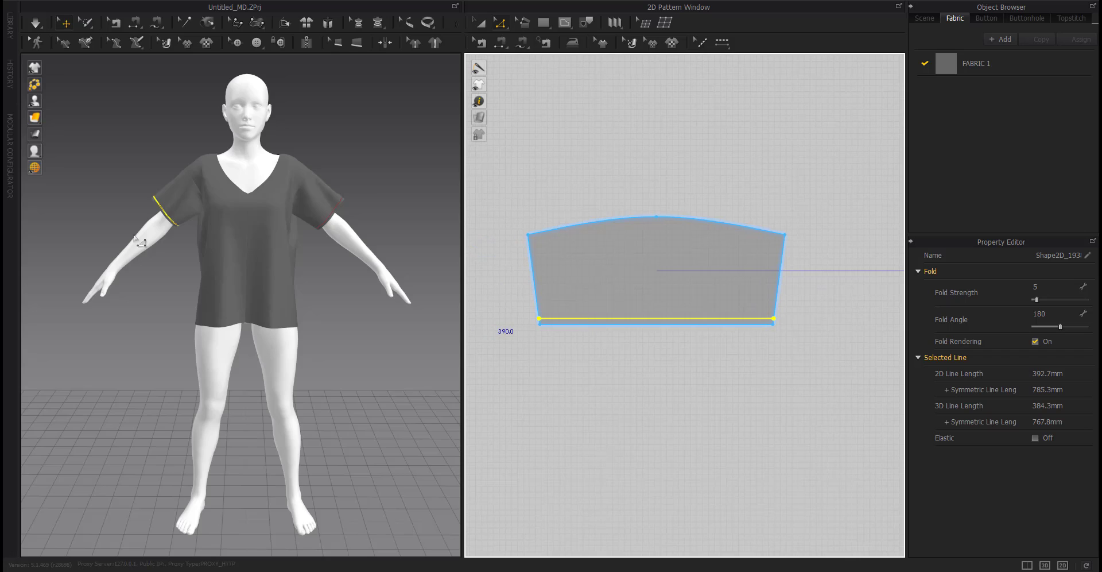
pyautogui.scroll(5, 138, 241)
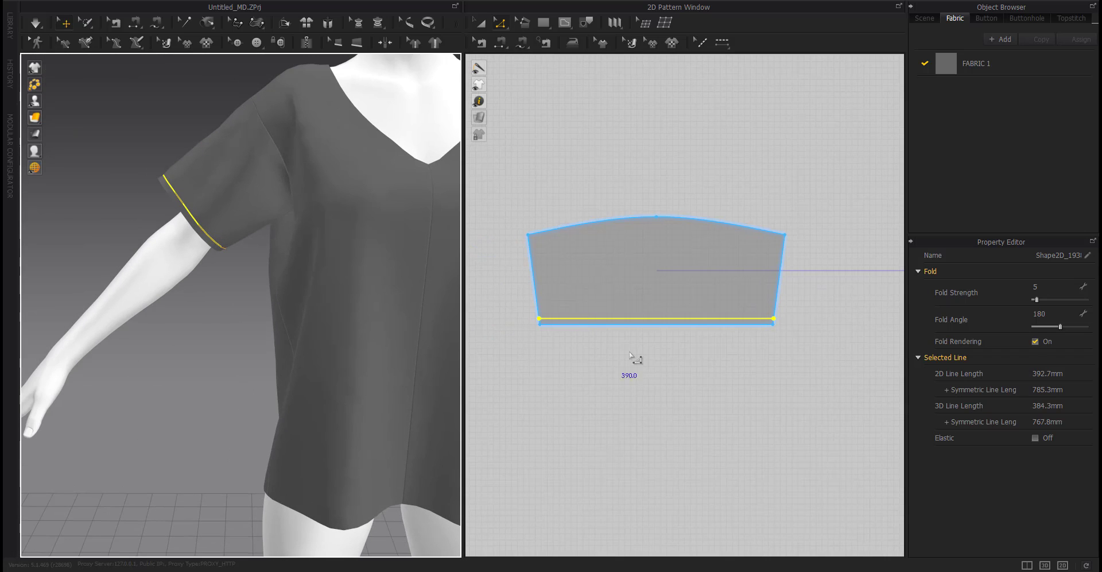
# Undo the offset and re-offset the sleeve hem as an internal fold line 5 mm inside.
pyautogui.hotkey('ctrl', 'z')
pyautogui.rightClick(630, 324)
pyautogui.click(668, 409)
pyautogui.write('5')
pyautogui.press('Return')
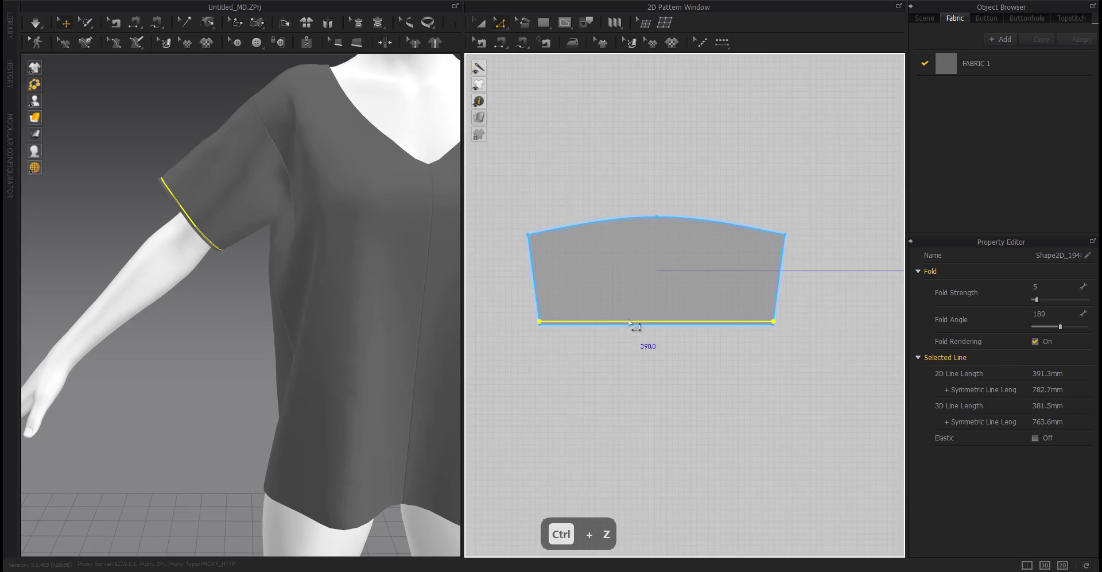
pyautogui.rightClick(629, 326)
pyautogui.press('Escape')
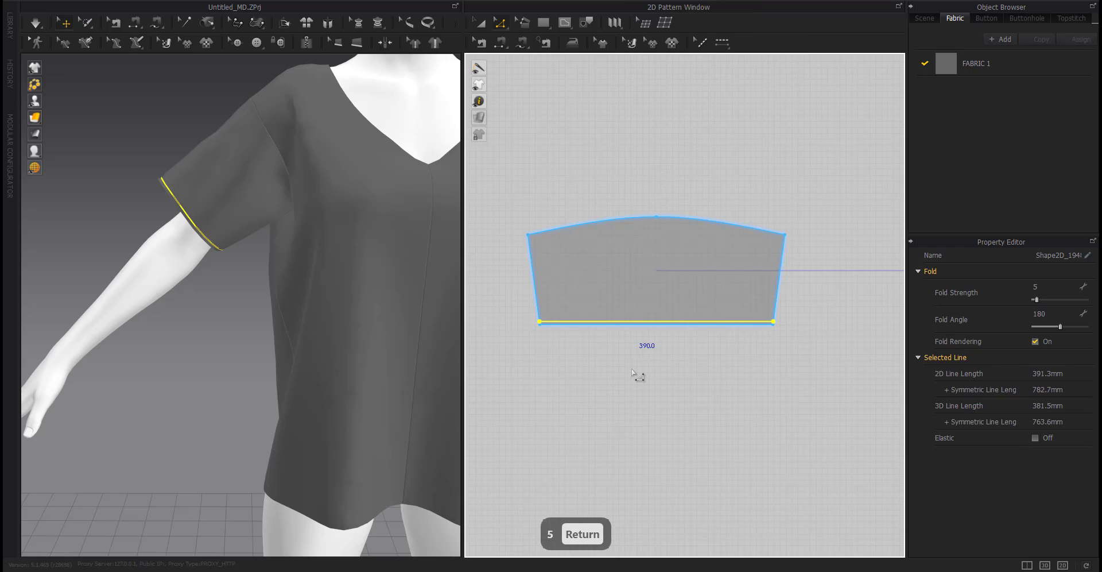
# Merge the two front bodice halves along their centre front edge into one panel.
pyautogui.press('a')
pyautogui.scroll(-6, 586, 397)
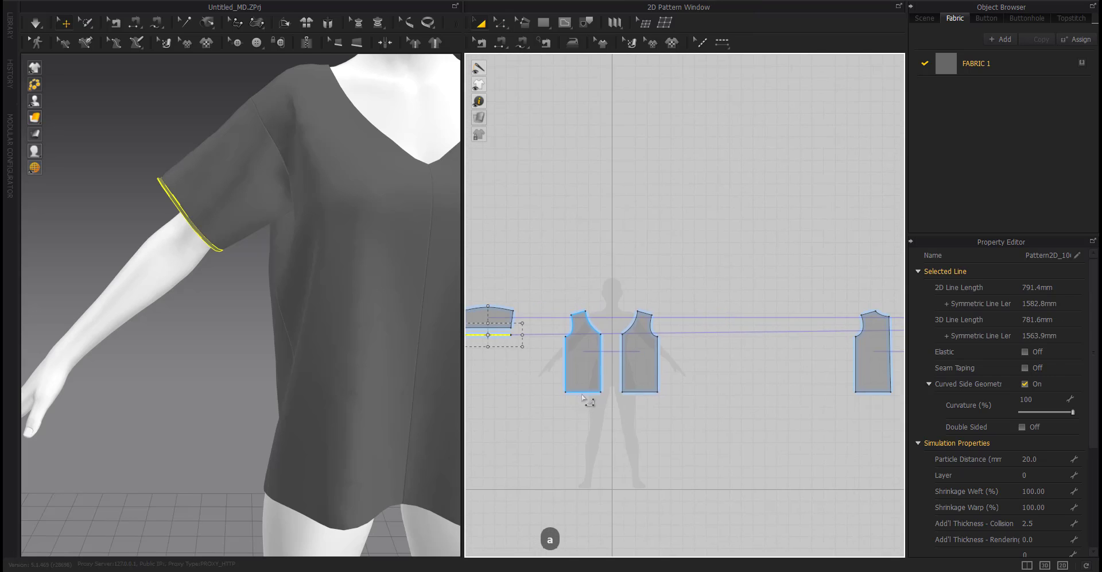
pyautogui.moveTo(582, 395); pyautogui.dragTo(432, 390, button='middle')
pyautogui.scroll(6, 860, 332)
pyautogui.moveTo(872, 310); pyautogui.dragTo(873, 340)
pyautogui.scroll(-6, 873, 339)
pyautogui.click(768, 437)
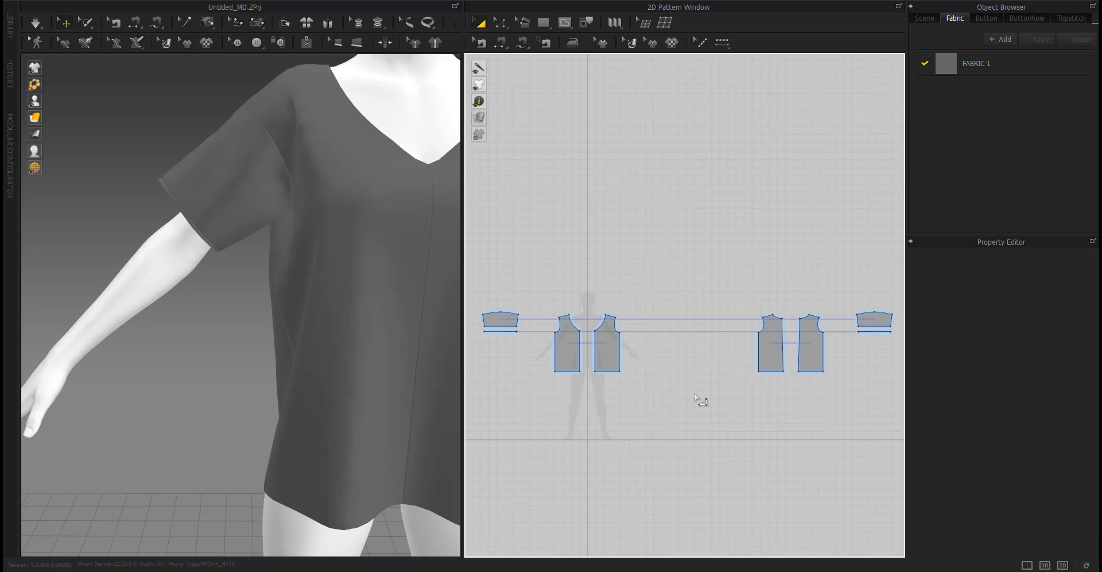
pyautogui.click(579, 352)
pyautogui.rightClick(579, 353)
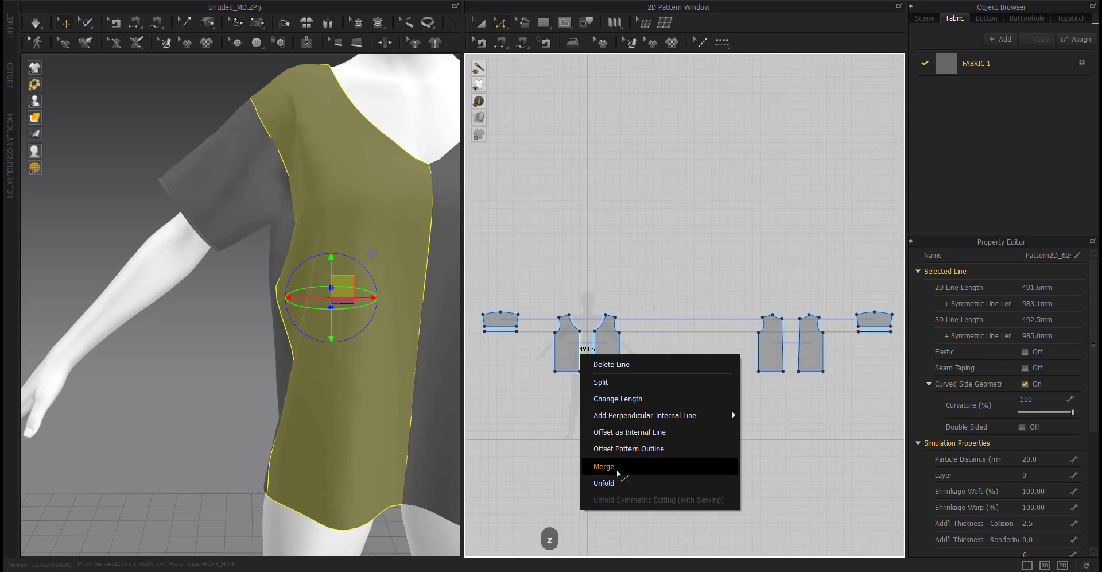
pyautogui.click(618, 467)
# Try deleting the bottom centre point of the merged front panel.
pyautogui.press('a')
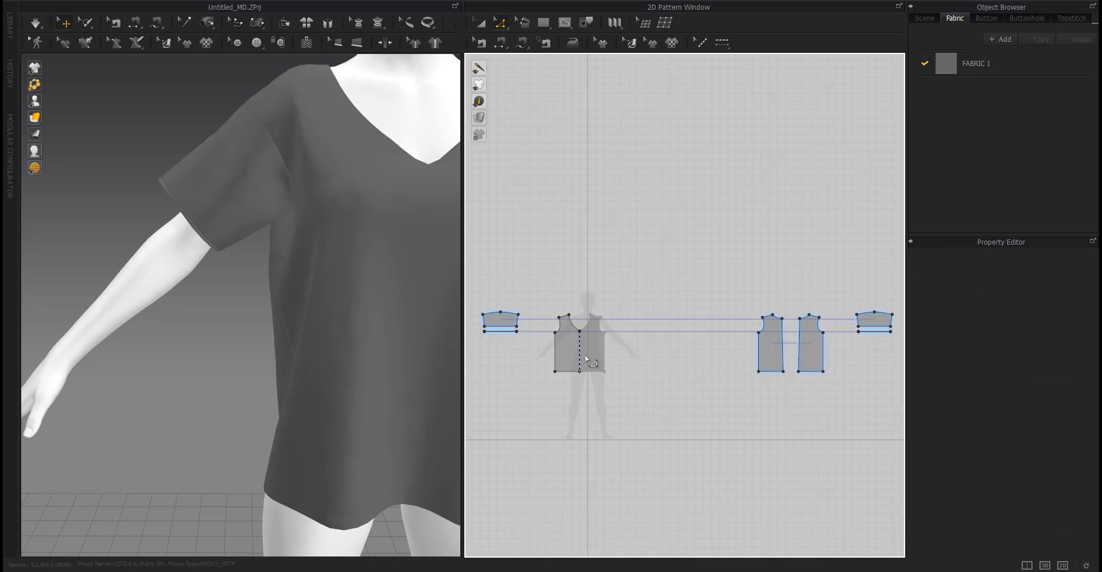
pyautogui.click(594, 356)
pyautogui.press('z')
pyautogui.click(587, 372)
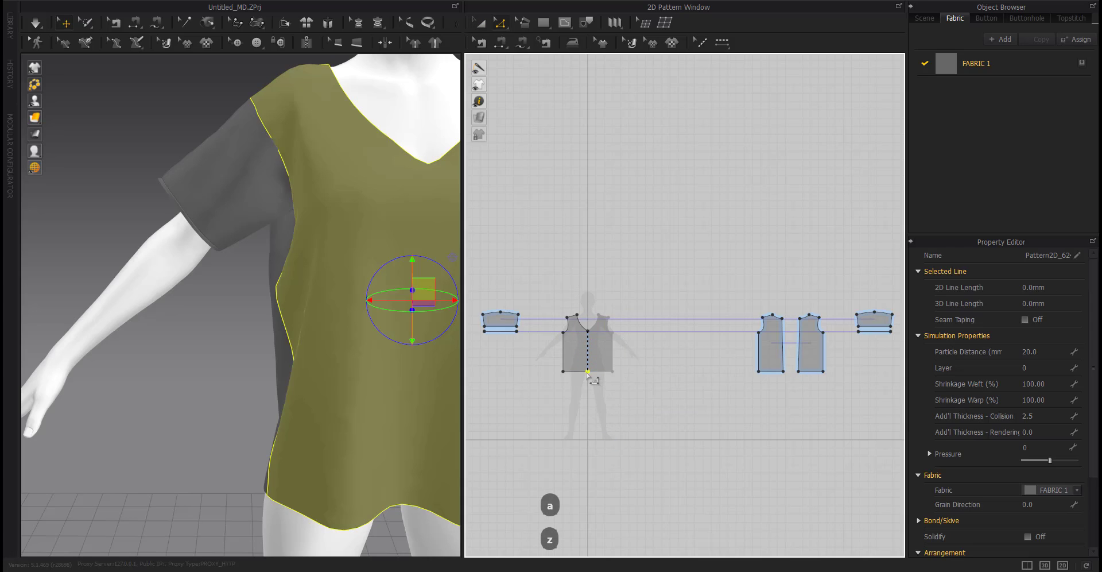
pyautogui.rightClick(587, 330)
pyautogui.click(613, 391)
pyautogui.click(804, 431)
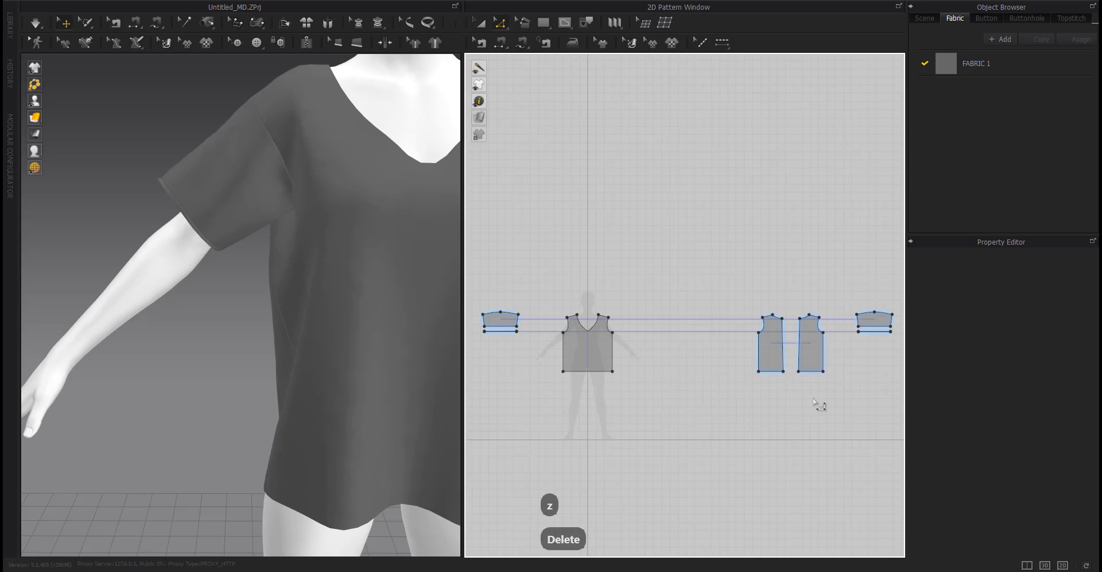
pyautogui.scroll(5, 579, 327)
pyautogui.scroll(-3, 613, 341)
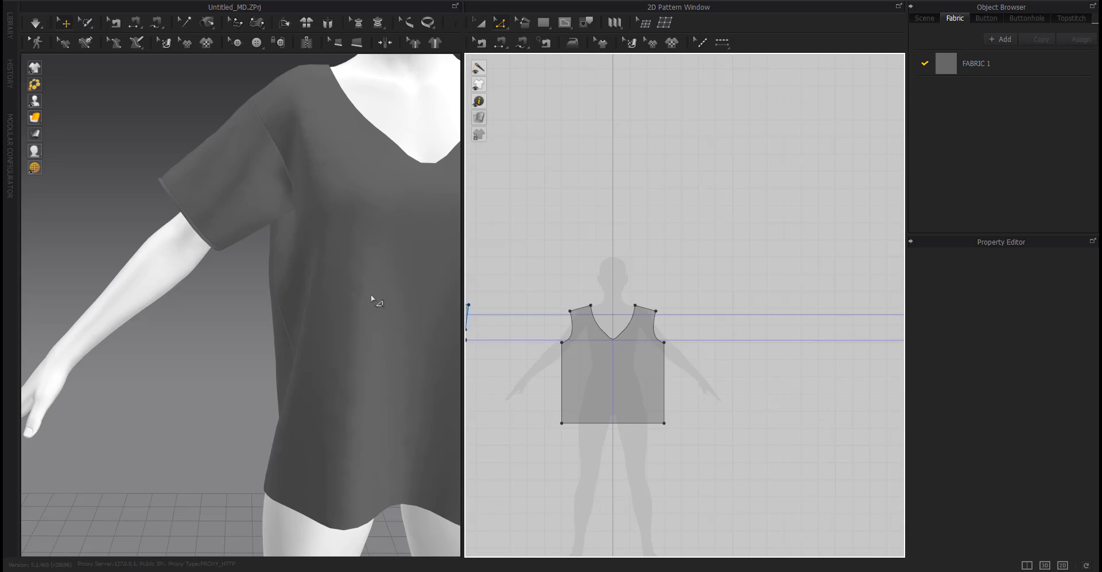
pyautogui.hotkey('ctrl', 'z')
pyautogui.click(703, 340)
pyautogui.scroll(6, 617, 341)
pyautogui.scroll(-5, 617, 341)
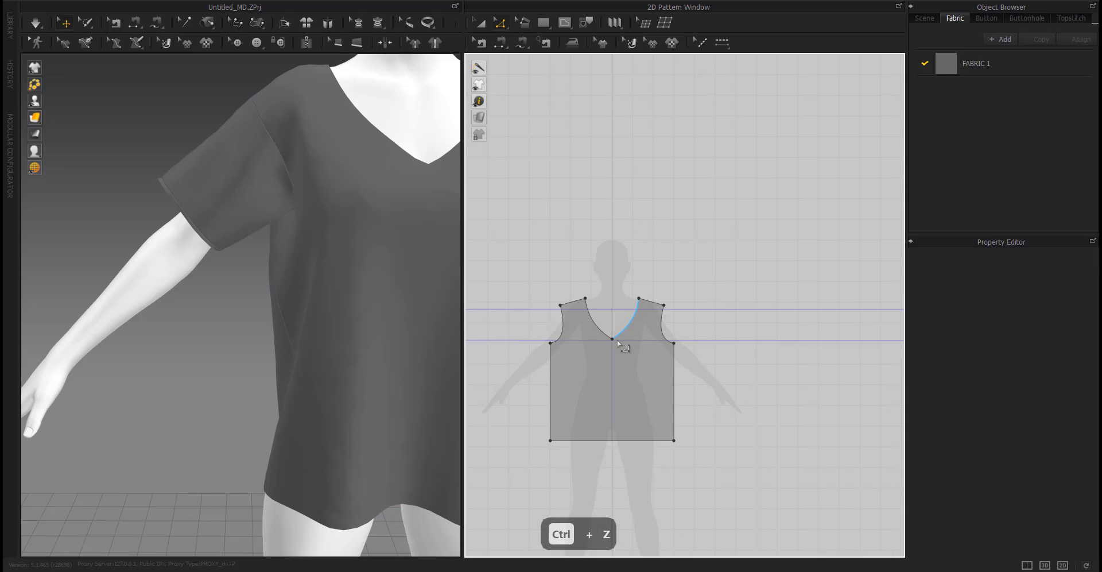
pyautogui.scroll(-3, 620, 343)
pyautogui.moveTo(736, 373); pyautogui.dragTo(677, 375, button='middle')
pyautogui.moveTo(278, 368); pyautogui.dragTo(194, 418, button='right')
pyautogui.scroll(7, 524, 348)
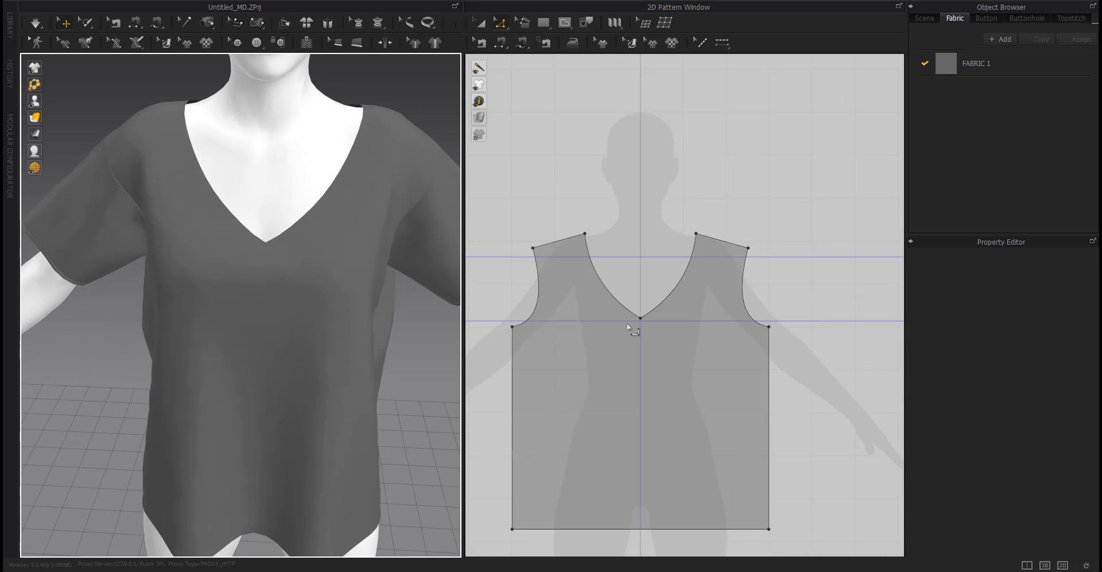
pyautogui.rightClick(640, 318)
pyautogui.click(676, 379)
pyautogui.hotkey('ctrl', 'z')
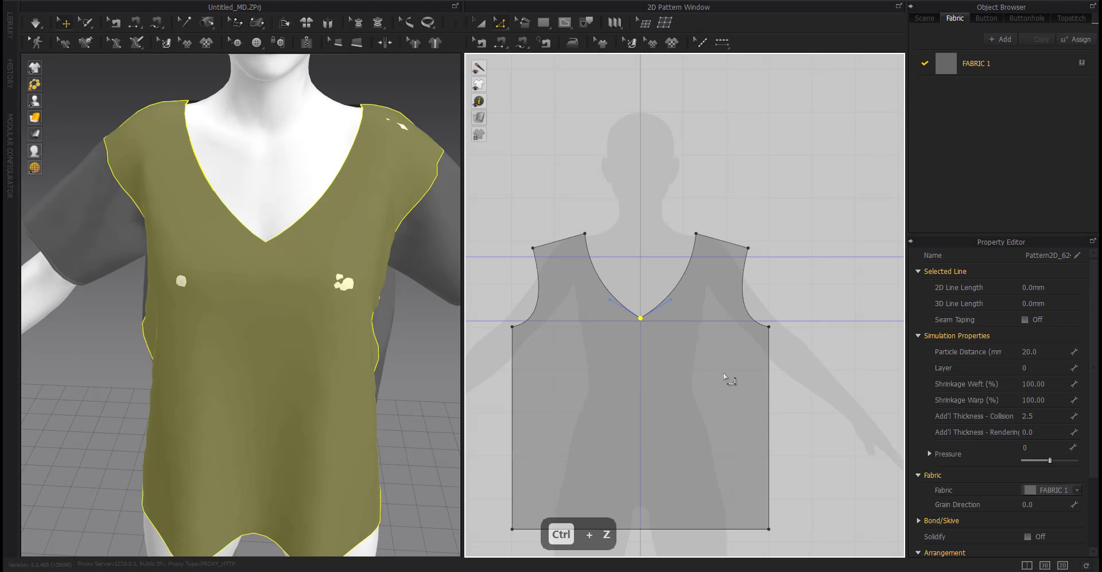
# Merge the two back bodice halves along their centre back edge into one panel.
pyautogui.click(790, 352)
pyautogui.scroll(-5, 789, 353)
pyautogui.moveTo(790, 354); pyautogui.dragTo(477, 343, button='middle')
pyautogui.rightClick(769, 359)
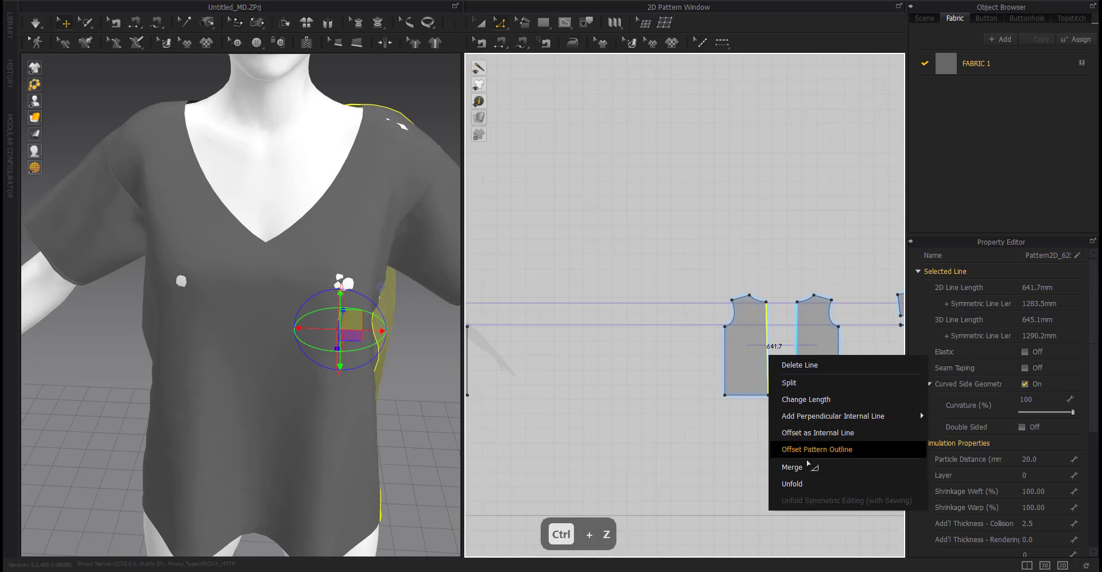
pyautogui.click(875, 458)
# Delete the bottom centre point on the merged back panel's hem.
pyautogui.press('a')
pyautogui.scroll(5, 671, 306)
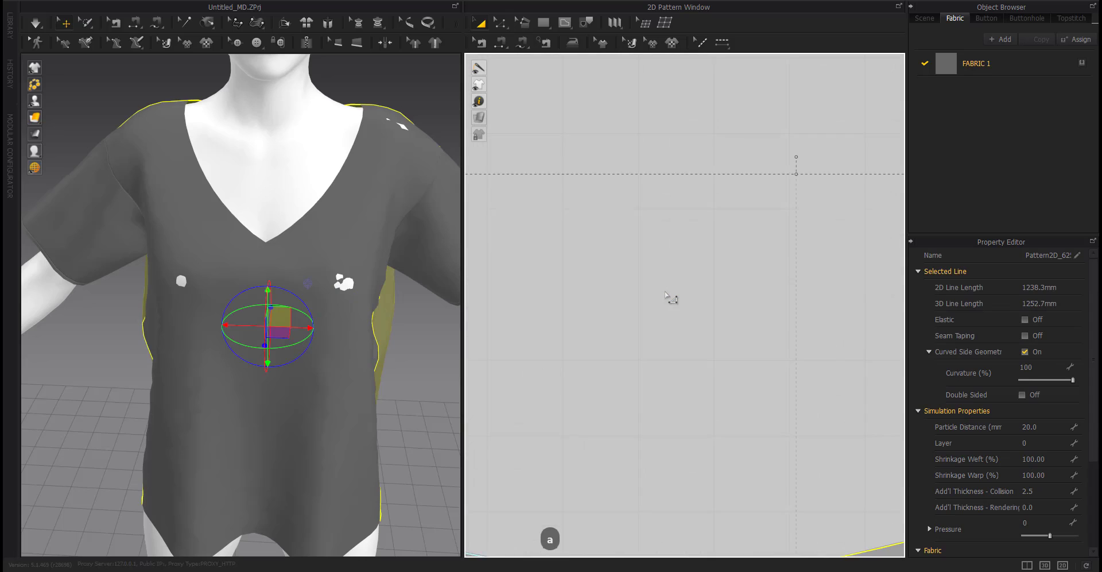
pyautogui.press('Escape')
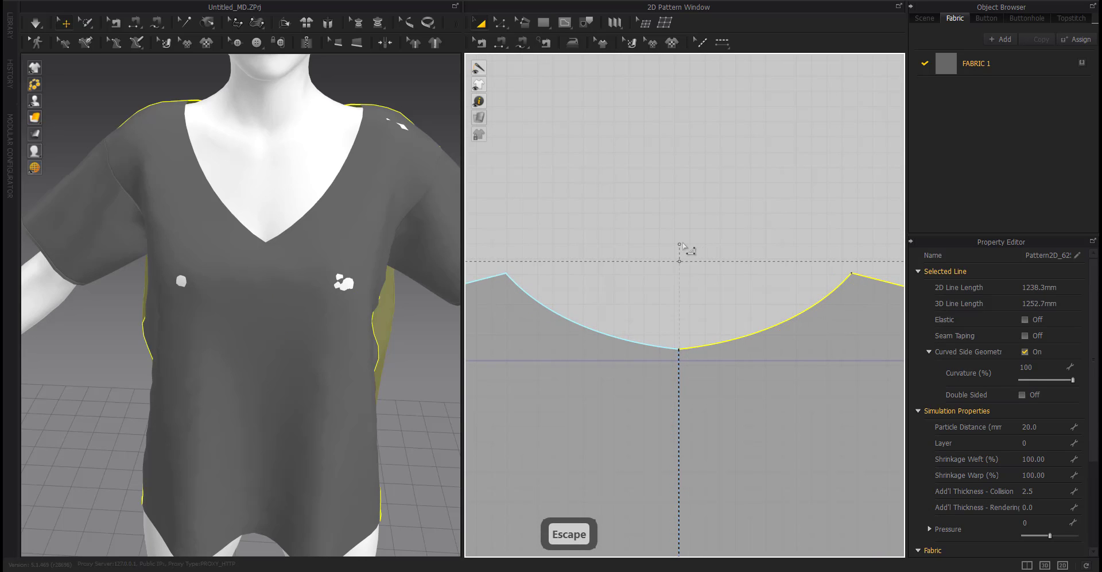
pyautogui.scroll(-5, 683, 246)
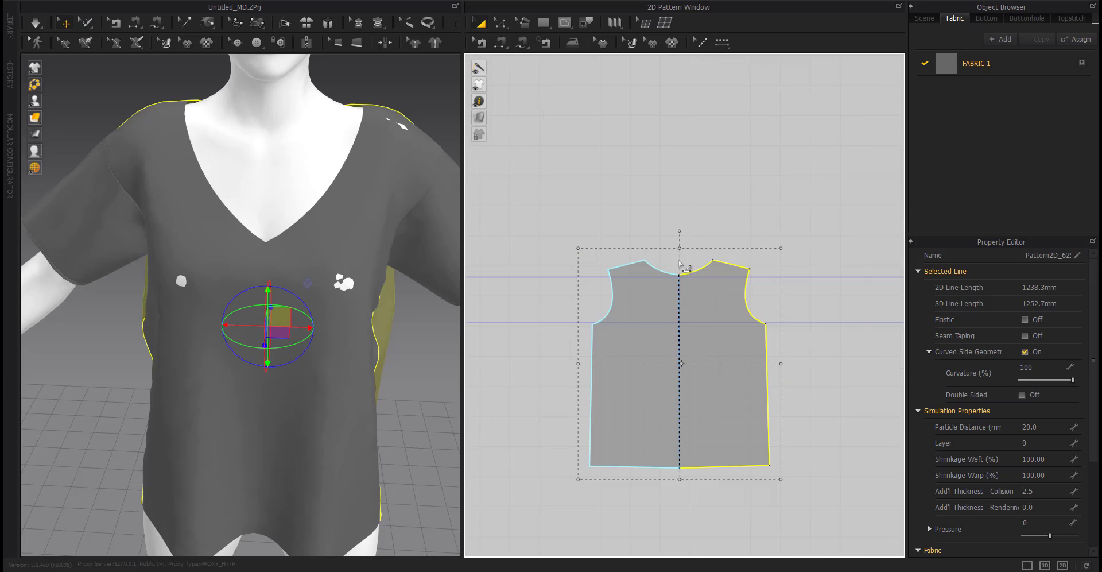
pyautogui.press('z')
pyautogui.click(680, 468)
pyautogui.press('Delete')
pyautogui.scroll(-3, 679, 467)
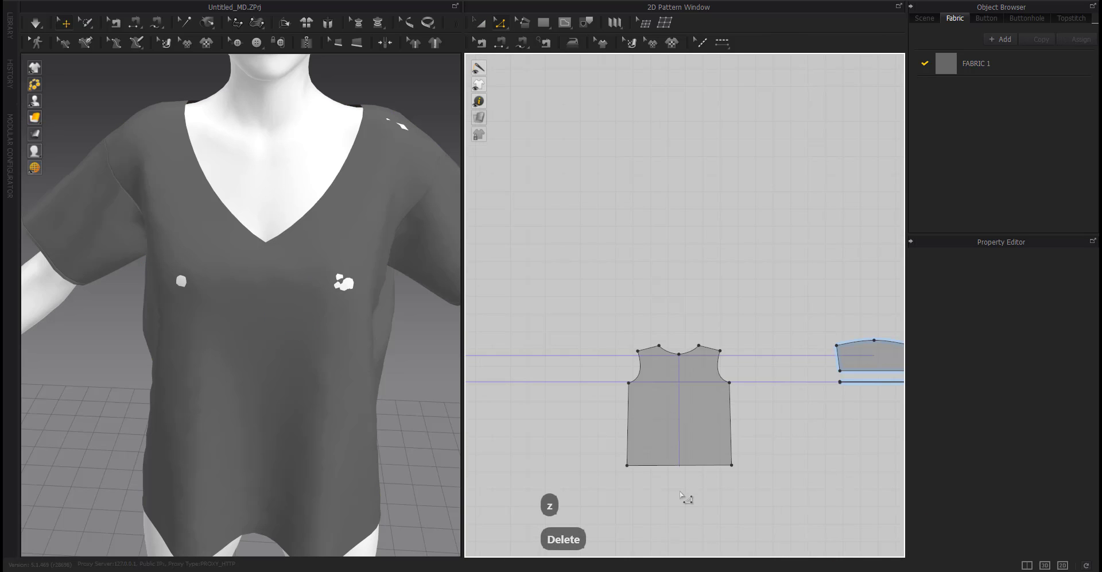
pyautogui.scroll(6, 677, 488)
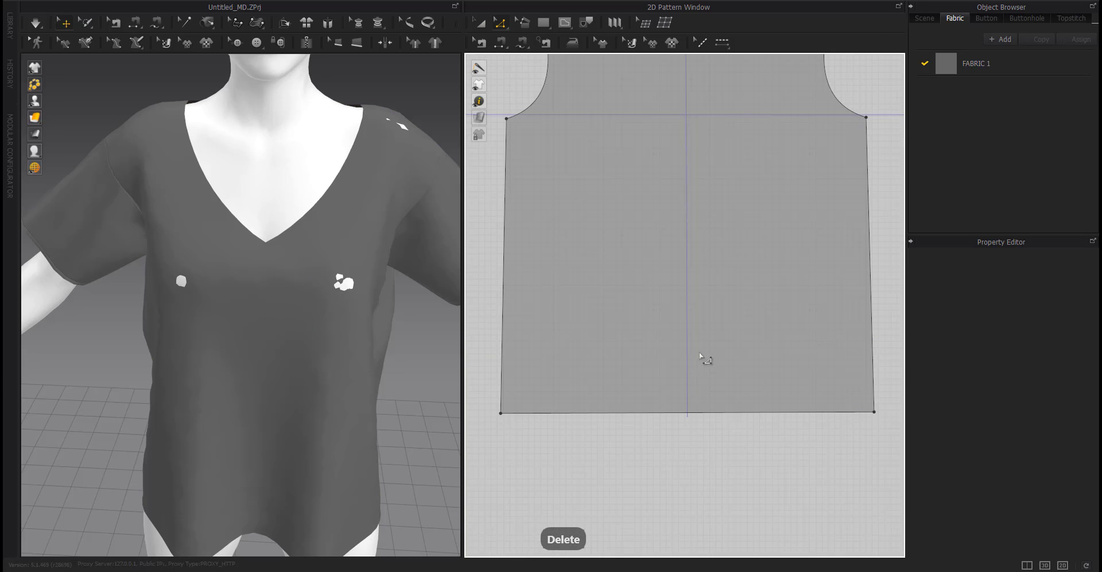
# Inspect the merged back panel's neckline, hem and centre line.
pyautogui.press('a')
pyautogui.click(700, 353)
pyautogui.moveTo(692, 247); pyautogui.dragTo(660, 548, button='middle')
pyautogui.scroll(5, 660, 336)
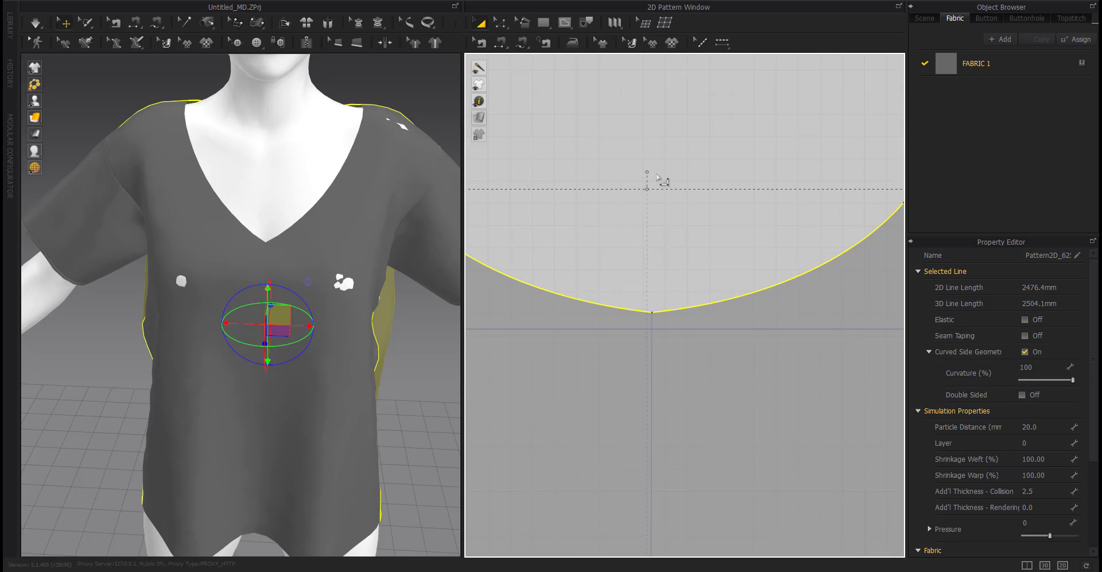
pyautogui.click(660, 192)
pyautogui.scroll(-5, 660, 260)
pyautogui.scroll(3, 646, 469)
pyautogui.scroll(-1, 644, 469)
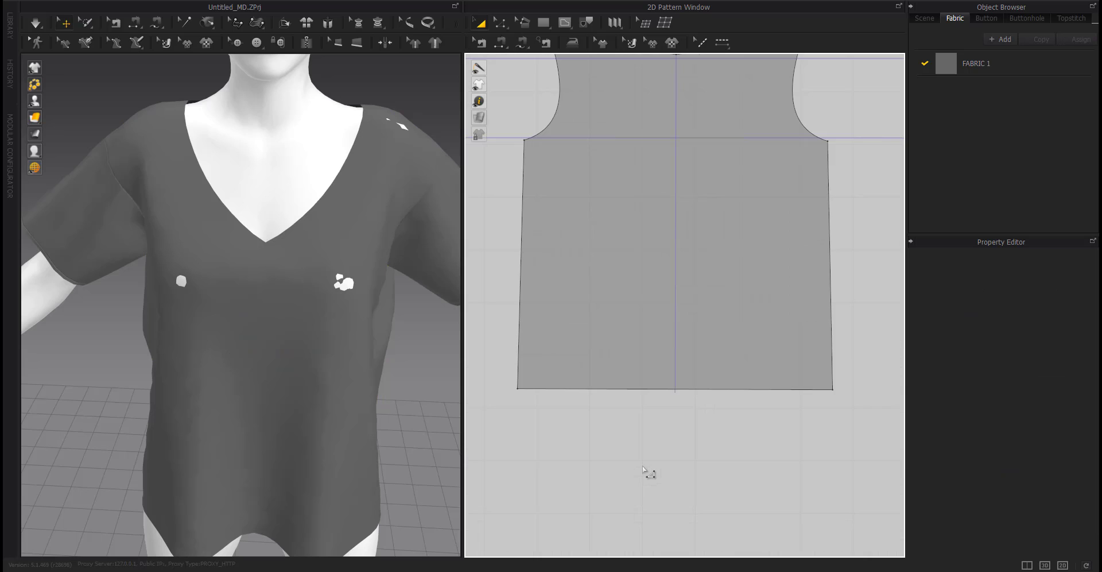
pyautogui.scroll(-3, 658, 419)
pyautogui.click(686, 287)
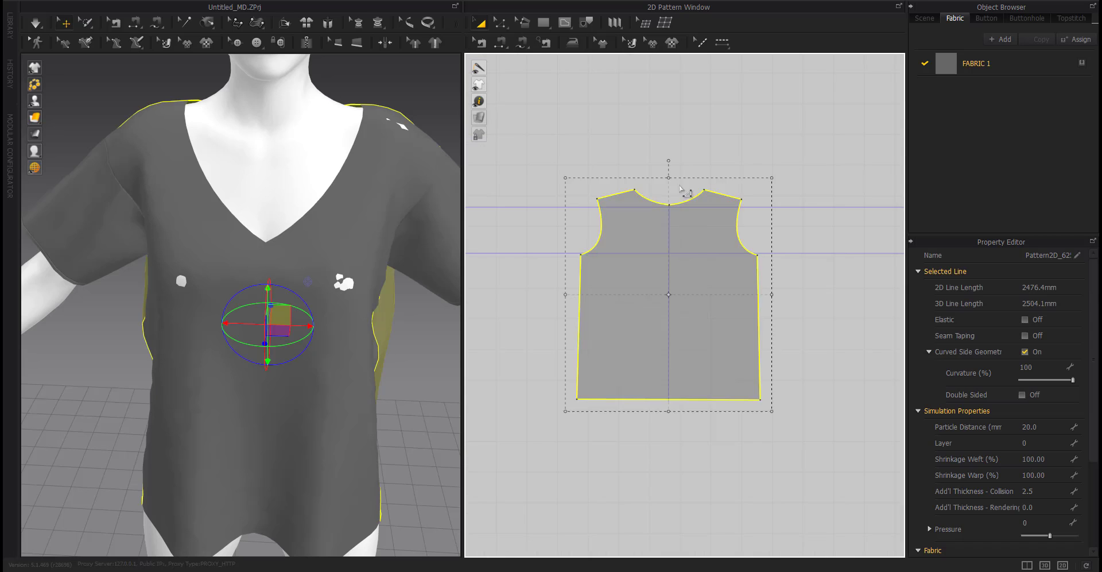
pyautogui.scroll(6, 663, 169)
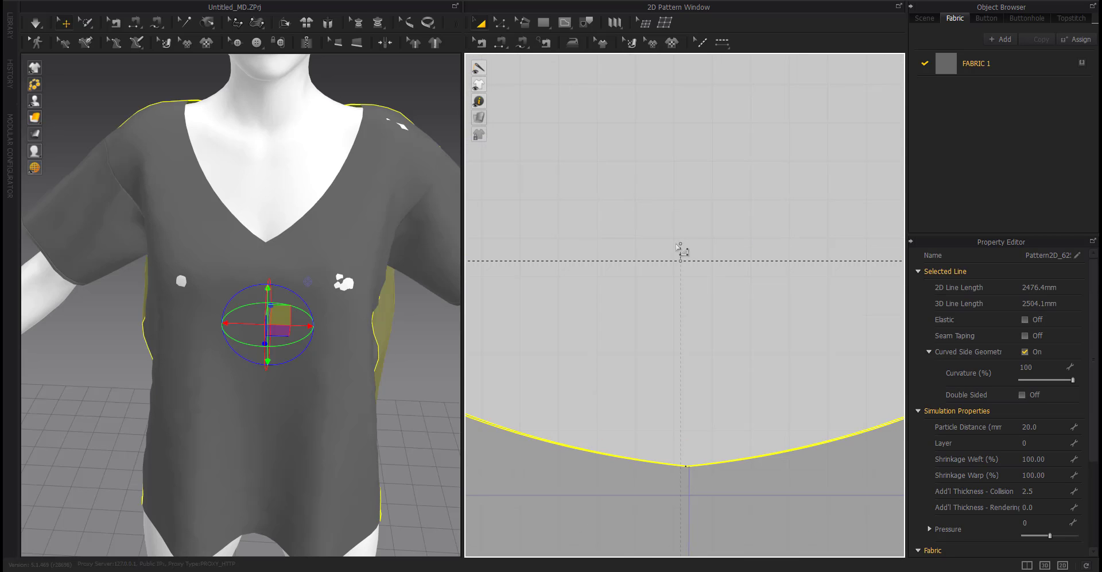
pyautogui.scroll(-7, 666, 352)
pyautogui.scroll(3, 756, 432)
pyautogui.click(751, 417)
pyautogui.scroll(-5, 751, 413)
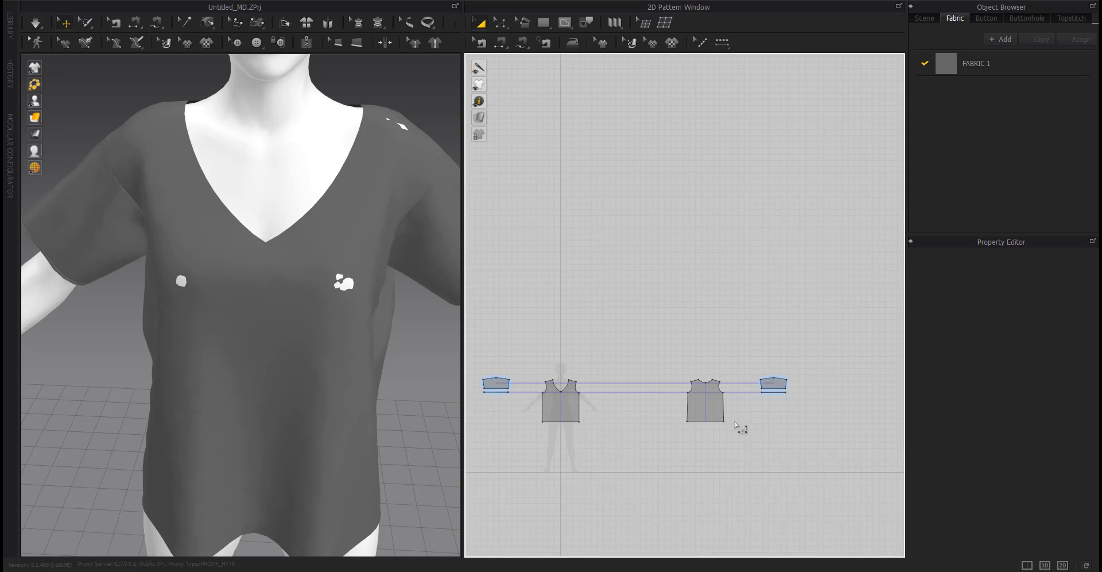
# Simulate the garment on the avatar.
pyautogui.moveTo(733, 421); pyautogui.dragTo(756, 406, button='middle')
pyautogui.click(743, 396)
pyautogui.click(743, 442)
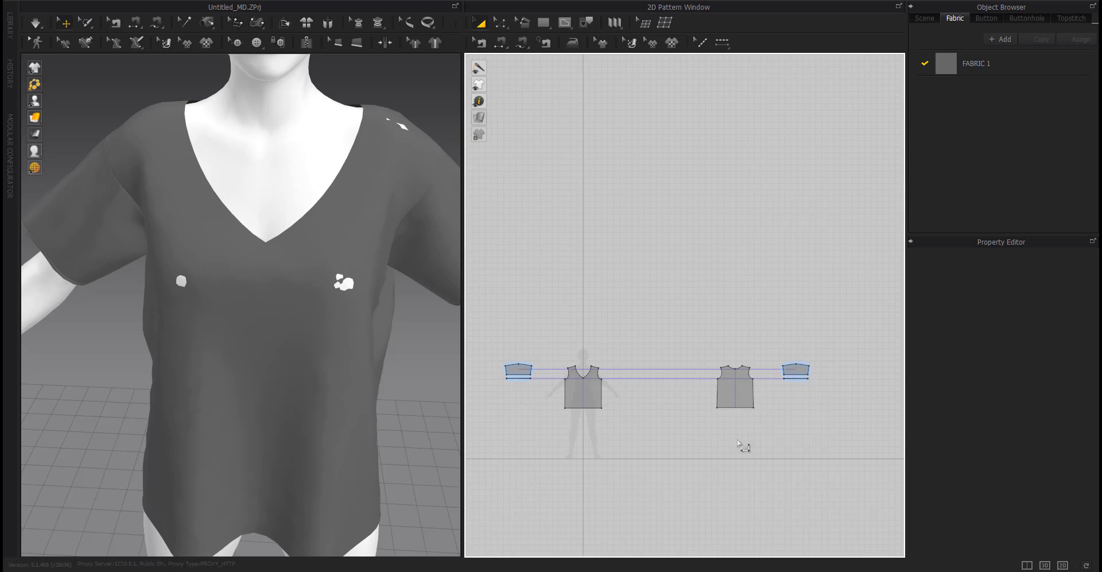
pyautogui.scroll(1, 743, 443)
pyautogui.press('space')
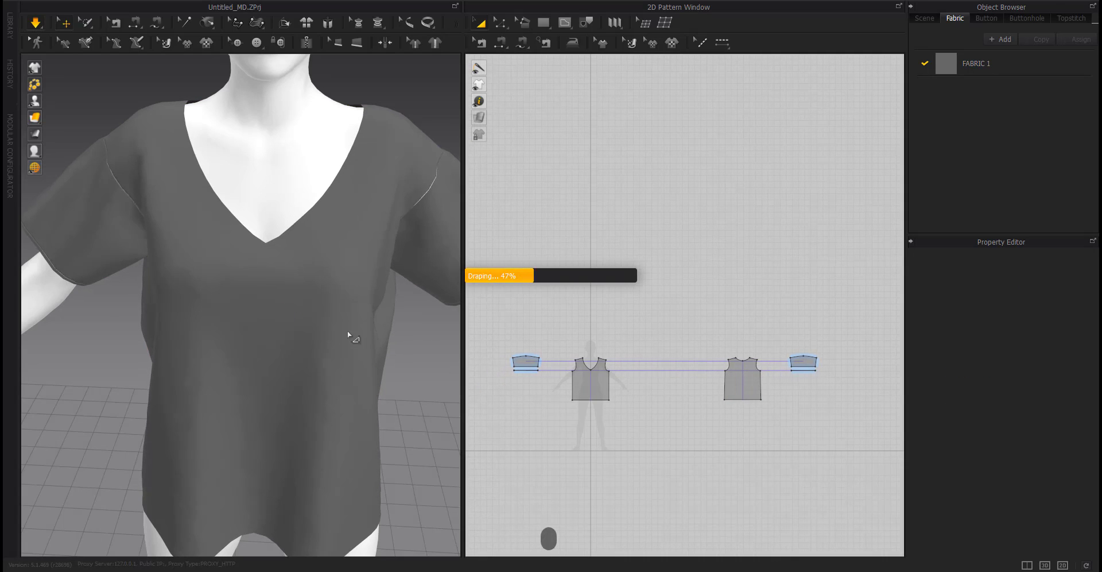
pyautogui.scroll(-3, 245, 278)
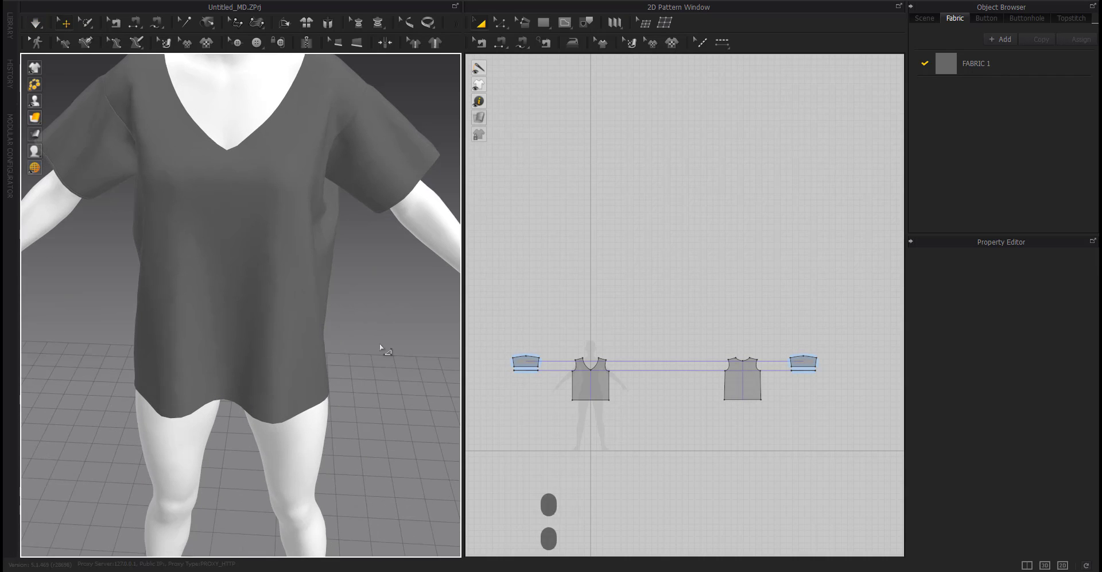
# Offset the front and back hem lines as internal fold lines.
pyautogui.press('z')
pyautogui.click(592, 400)
pyautogui.keyDown('shift'); pyautogui.click(733, 400); pyautogui.keyUp('shift')
pyautogui.rightClick(733, 401)
pyautogui.click(765, 458)
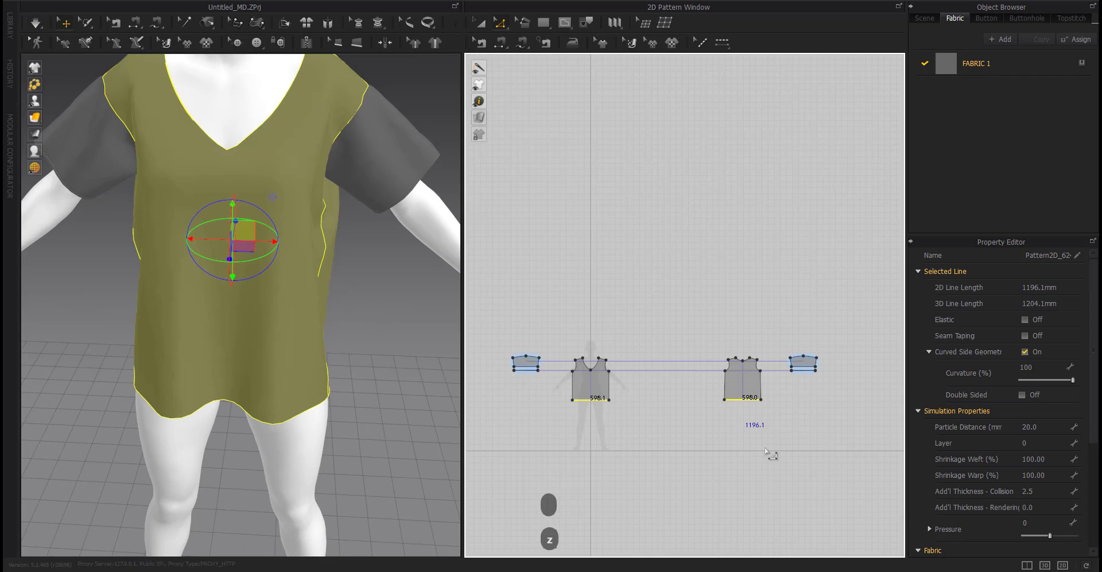
pyautogui.click(514, 324)
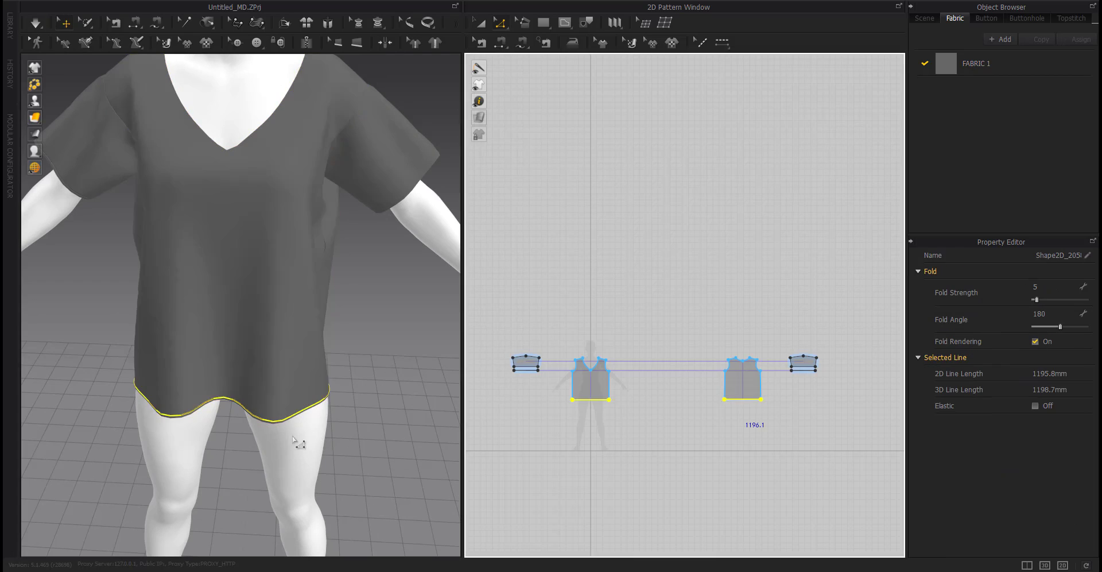
pyautogui.moveTo(297, 444); pyautogui.dragTo(437, 402, button='right')
pyautogui.scroll(6, 570, 395)
pyautogui.rightClick(614, 411)
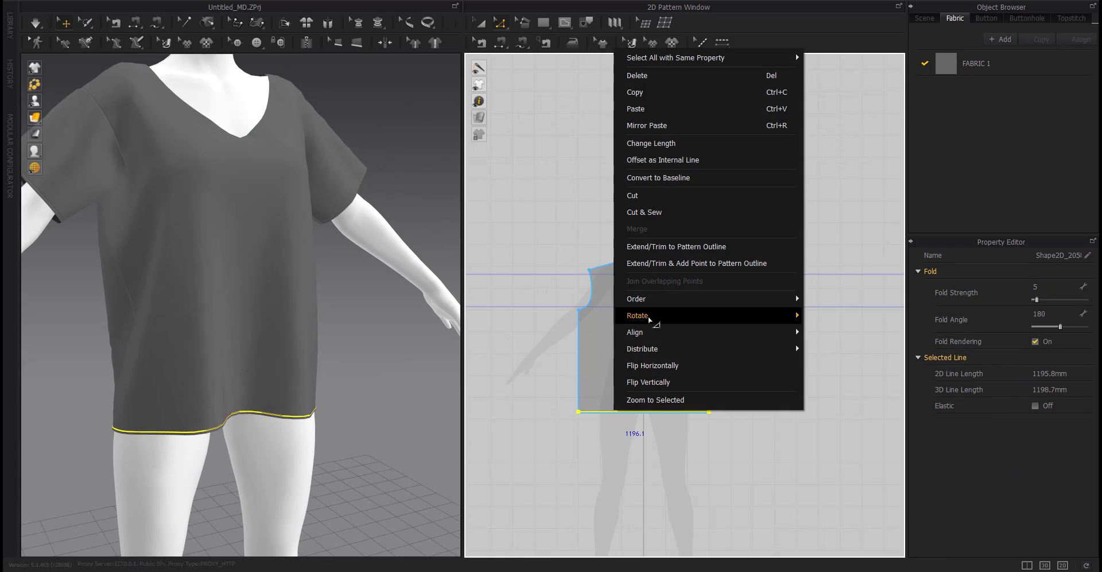
pyautogui.click(653, 213)
pyautogui.scroll(-5, 644, 400)
pyautogui.press('a')
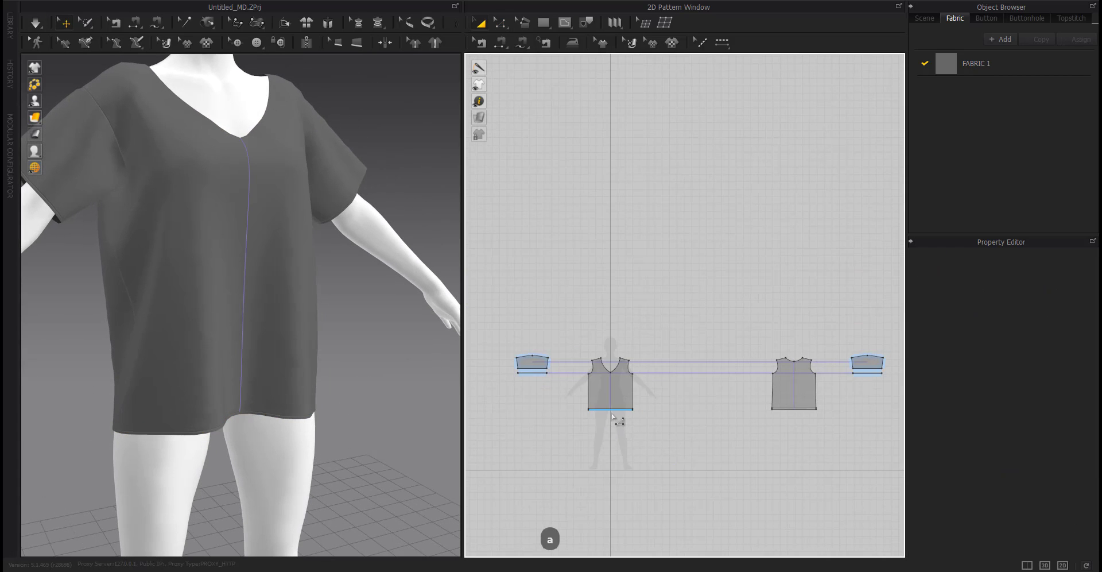
pyautogui.press('Escape')
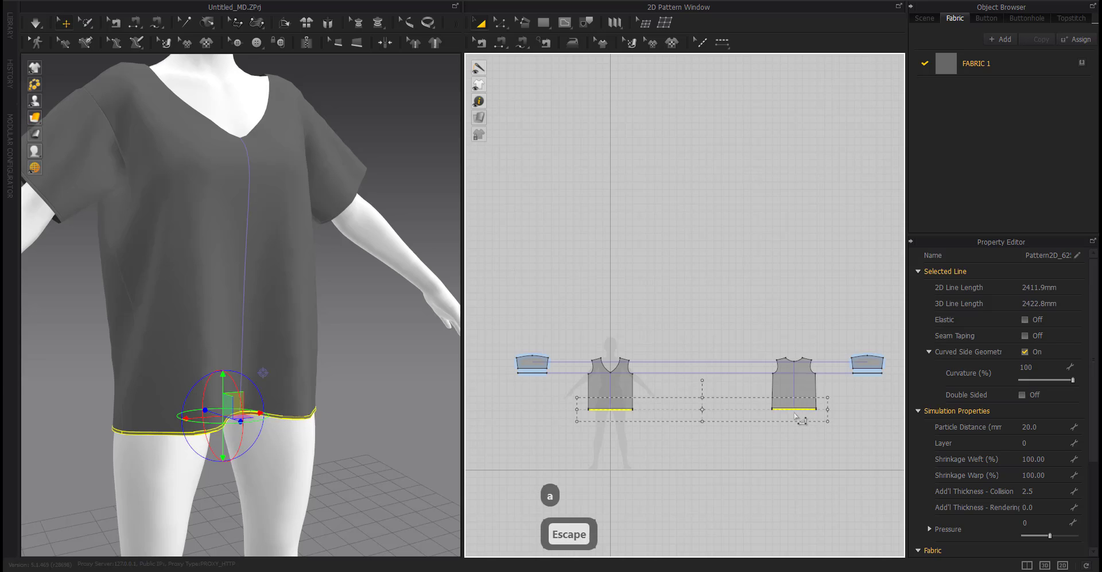
pyautogui.scroll(5, 605, 360)
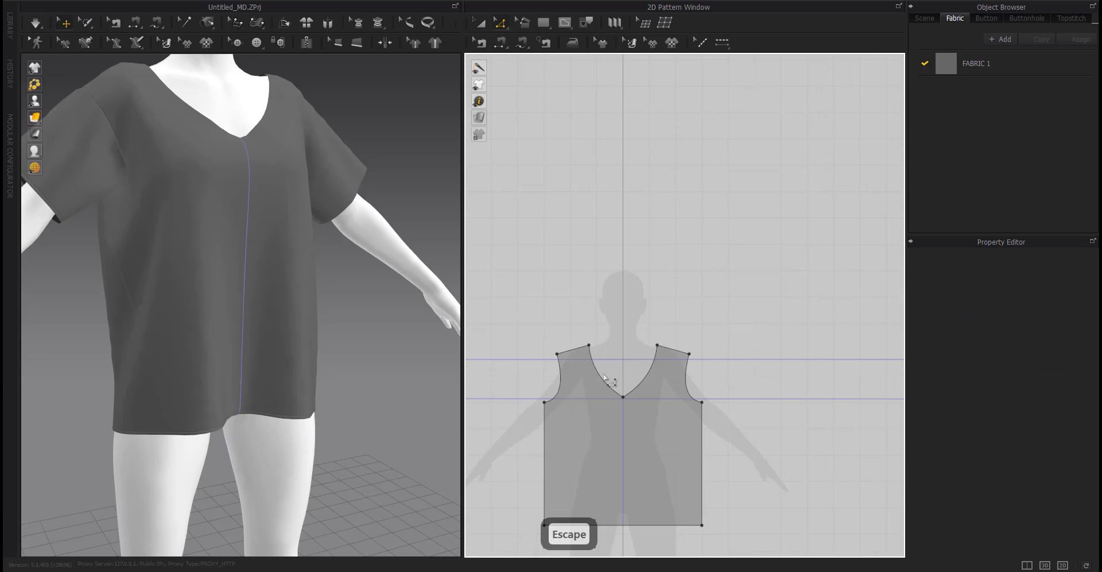
# Offset the front V-neckline curves as an internal fold line 10 mm inside the edge.
pyautogui.press('z')
pyautogui.click(607, 382)
pyautogui.keyDown('shift'); pyautogui.click(640, 386); pyautogui.keyUp('shift')
pyautogui.rightClick(641, 387)
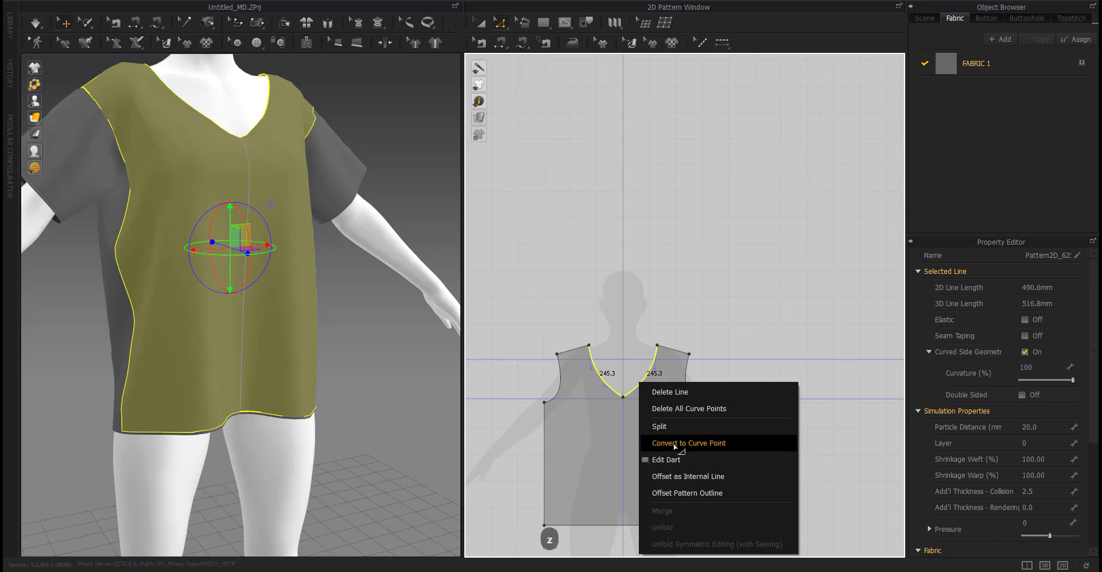
pyautogui.click(679, 476)
pyautogui.press('Return')
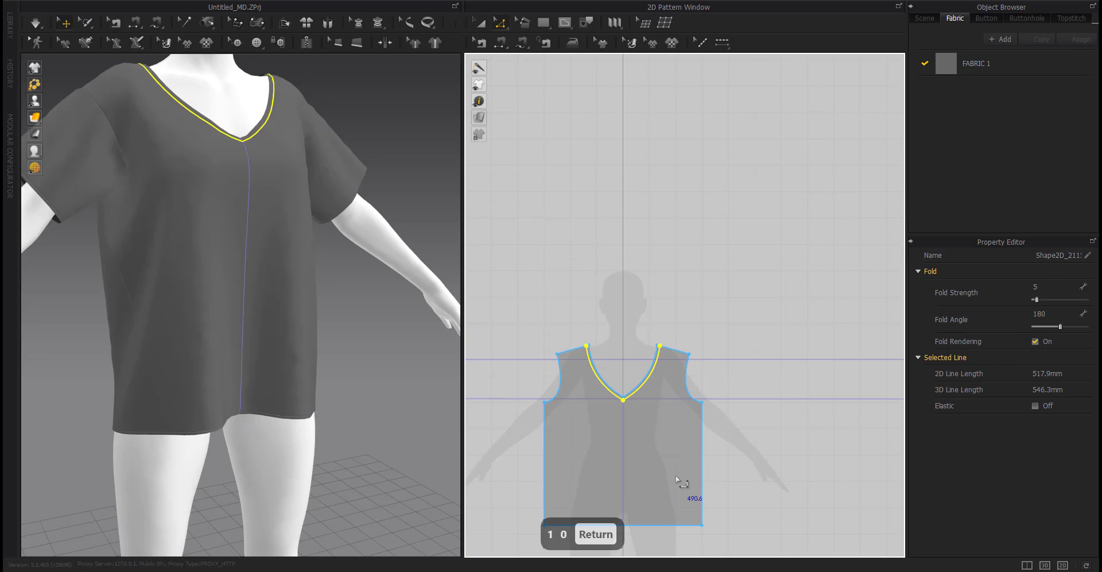
# Try to offset the back neckline curves using Offset Pattern Outline.
pyautogui.moveTo(385, 428); pyautogui.dragTo(301, 430, button='right')
pyautogui.scroll(-4, 653, 434)
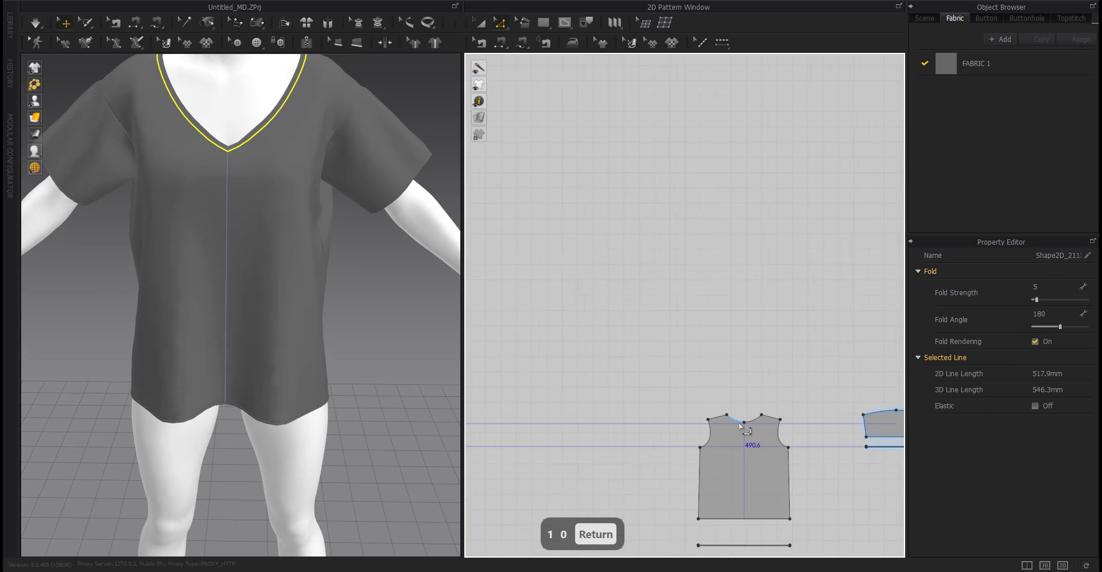
pyautogui.click(740, 425)
pyautogui.keyDown('shift'); pyautogui.click(755, 422); pyautogui.keyUp('shift')
pyautogui.rightClick(755, 419)
pyautogui.rightClick(733, 420)
pyautogui.click(749, 404)
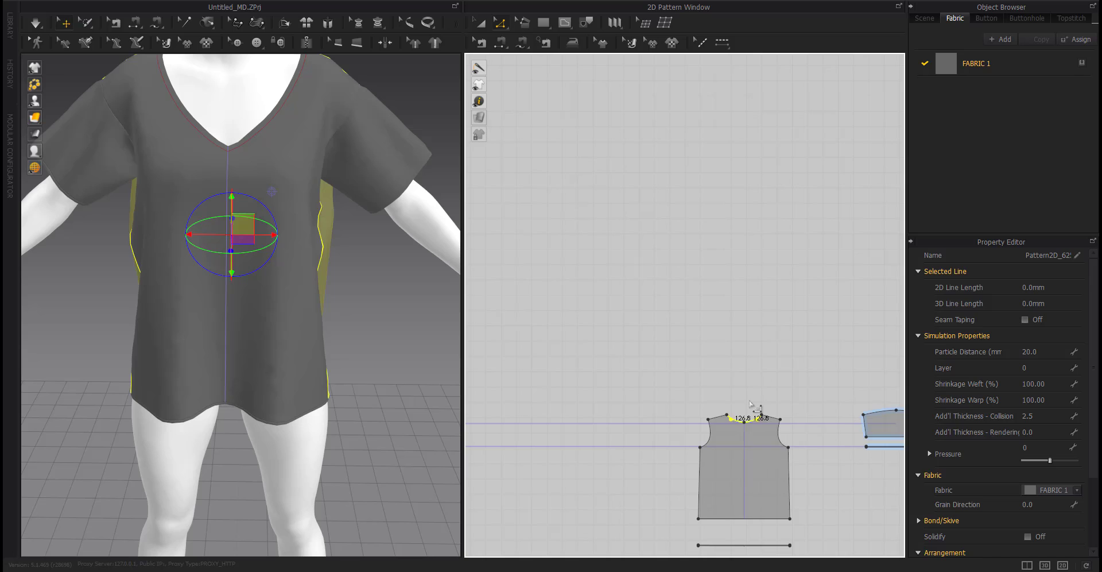
pyautogui.click(749, 403)
pyautogui.scroll(5, 745, 418)
pyautogui.click(719, 429)
pyautogui.keyDown('shift'); pyautogui.click(777, 424); pyautogui.keyUp('shift')
pyautogui.rightClick(777, 424)
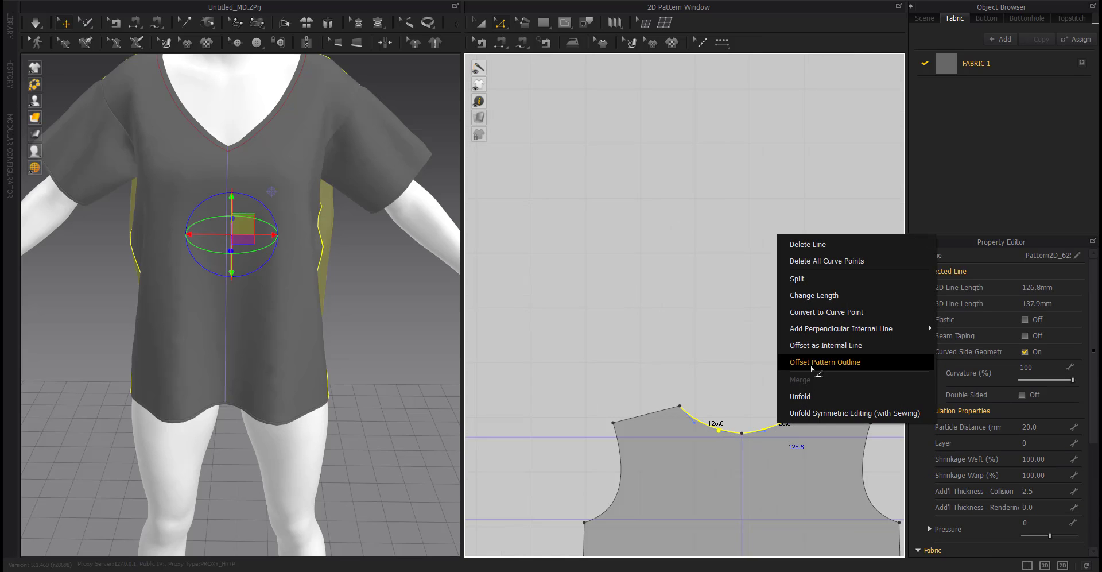
pyautogui.click(824, 361)
pyautogui.click(514, 320)
# Undo the back neckline offset.
pyautogui.scroll(3, 151, 381)
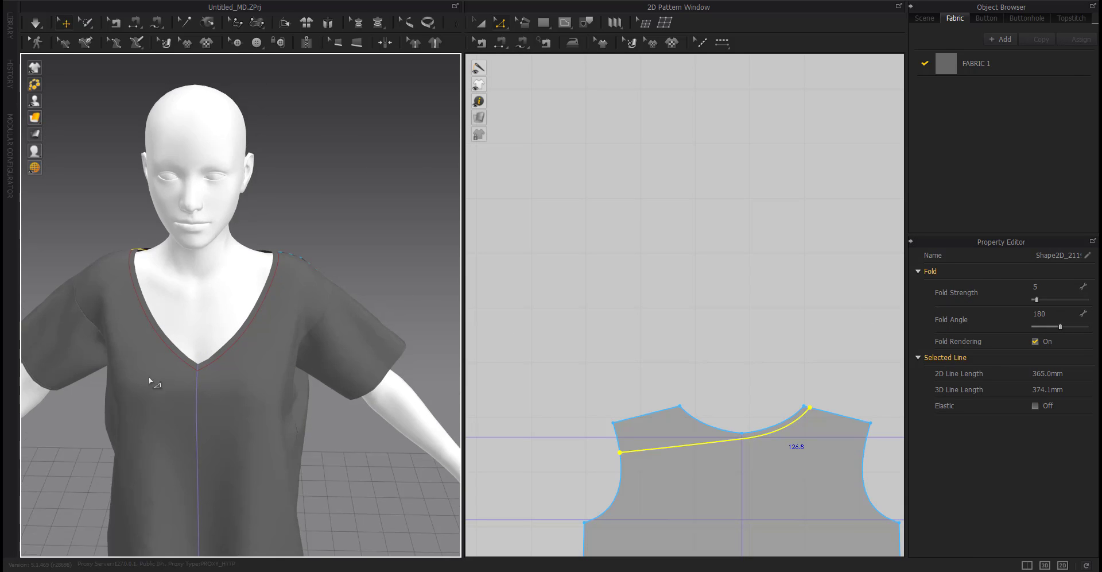
pyautogui.moveTo(150, 381); pyautogui.dragTo(162, 431, button='right')
pyautogui.scroll(5, 229, 421)
pyautogui.hotkey('ctrl', 'z')
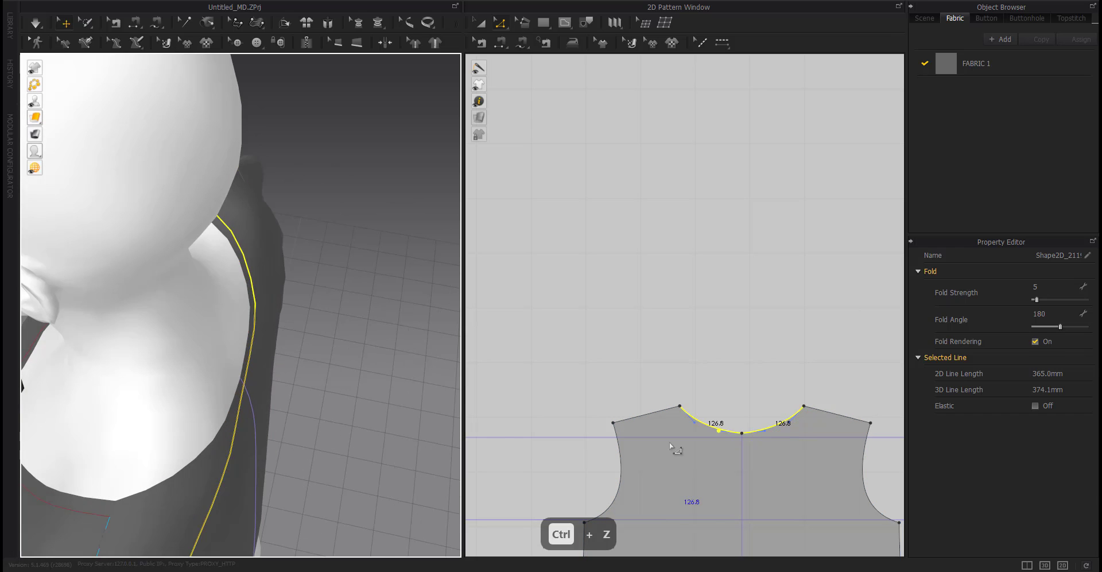
# Offset each back neckline curve as a 10 mm internal line.
pyautogui.rightClick(710, 427)
pyautogui.click(745, 354)
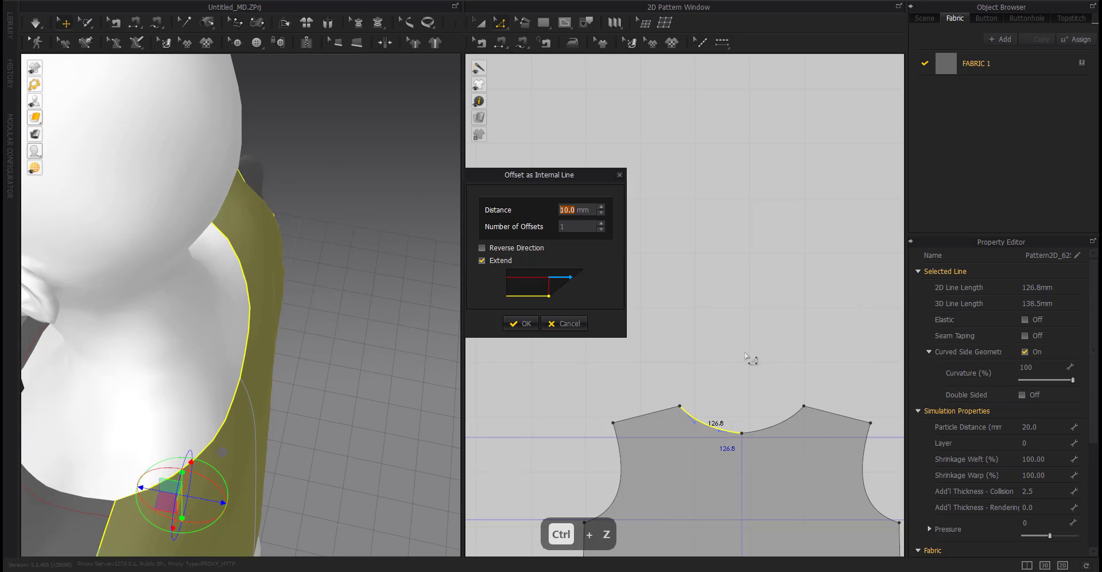
pyautogui.click(523, 323)
pyautogui.rightClick(785, 426)
pyautogui.click(821, 350)
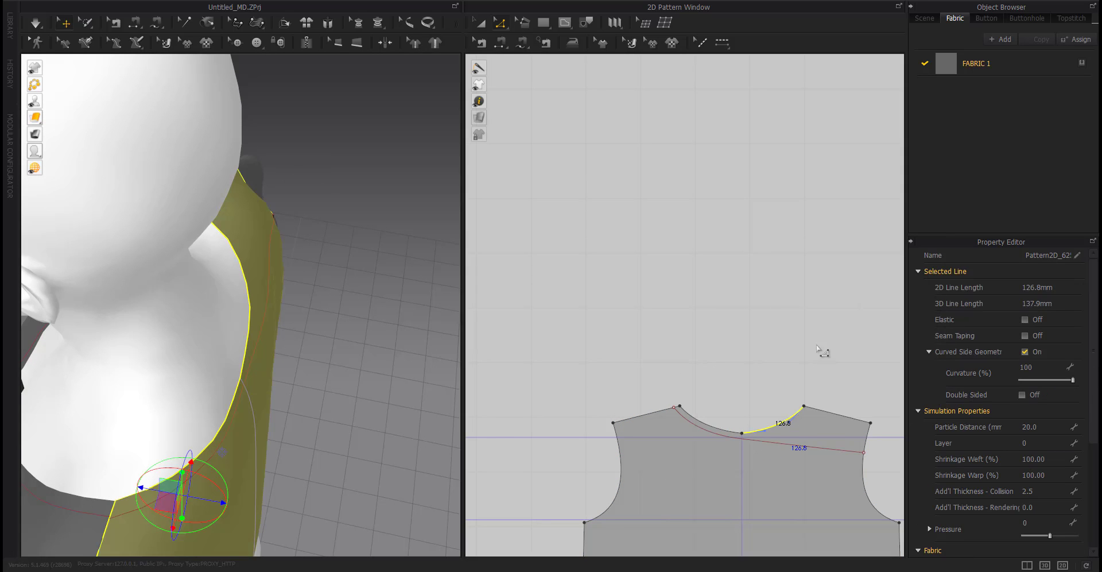
pyautogui.click(523, 323)
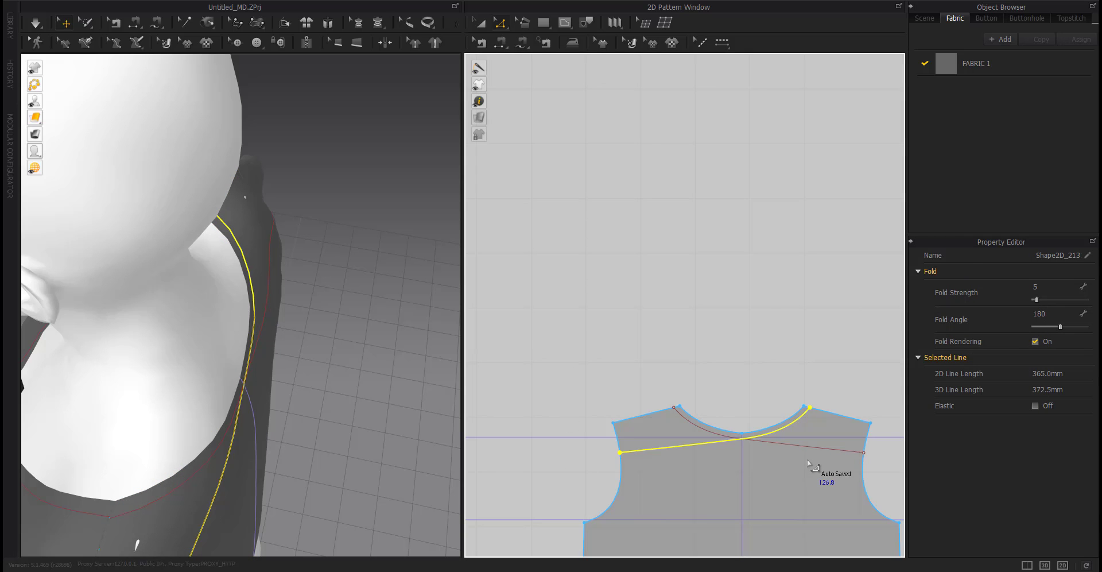
# Join the right back offset line's extended end to the back centre point.
pyautogui.scroll(3, 743, 467)
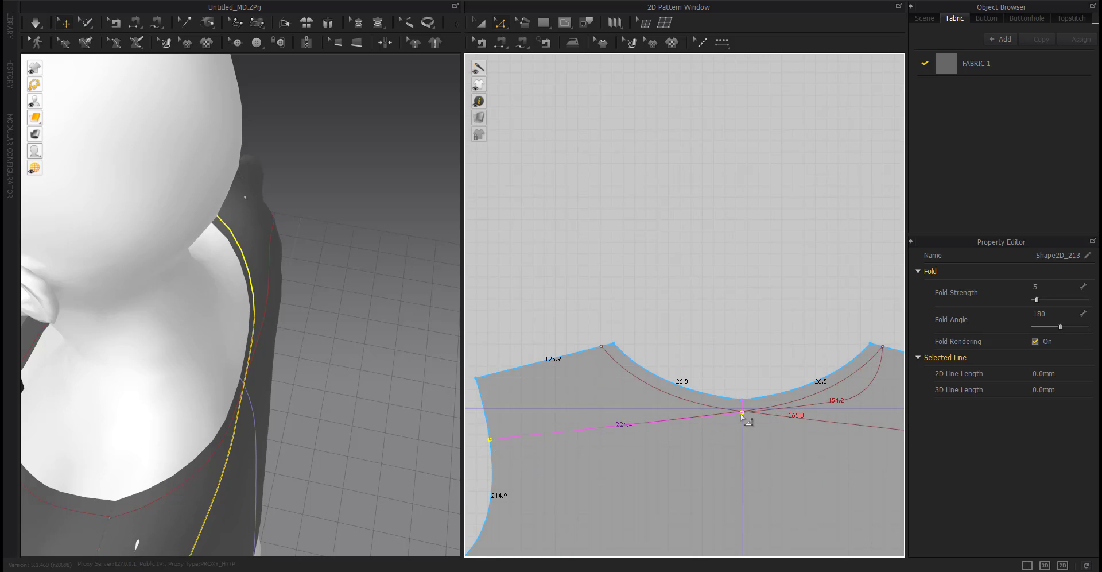
pyautogui.moveTo(742, 412); pyautogui.dragTo(742, 412)
pyautogui.moveTo(811, 438); pyautogui.dragTo(654, 425, button='middle')
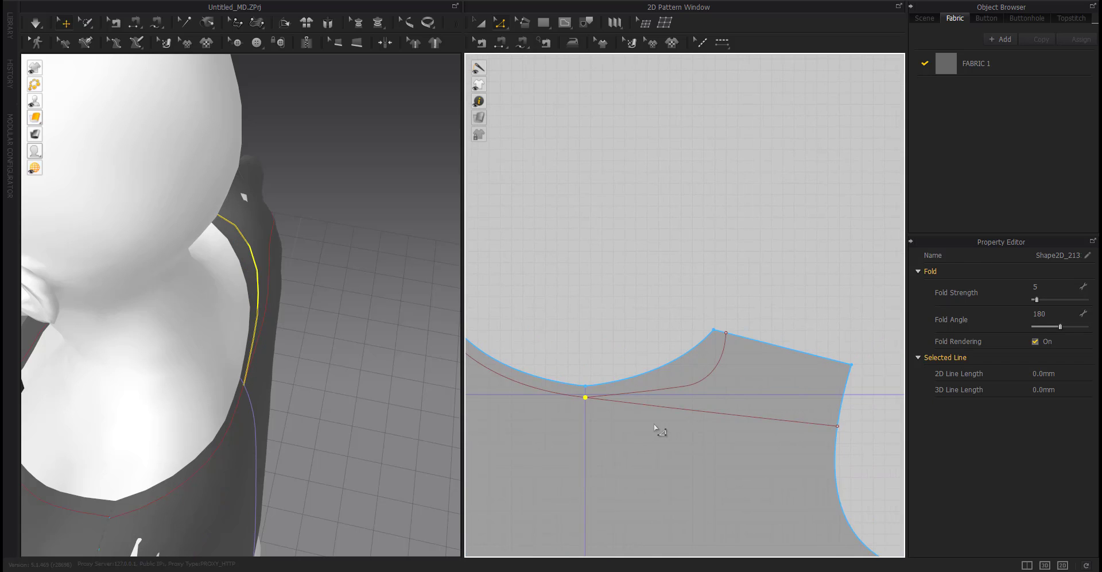
pyautogui.moveTo(842, 428); pyautogui.dragTo(869, 432, button='middle')
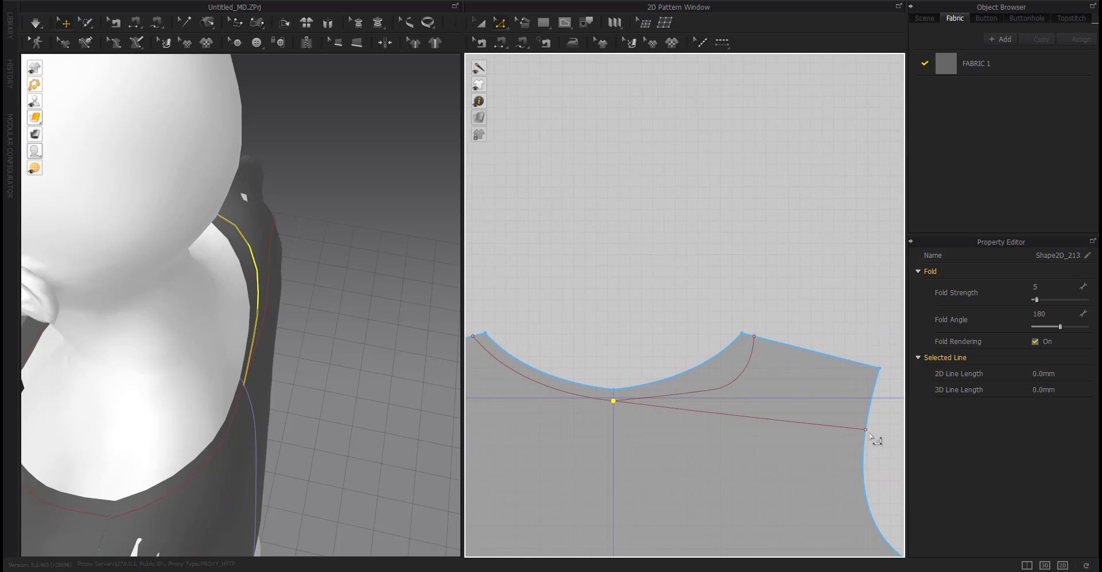
pyautogui.moveTo(866, 430); pyautogui.dragTo(613, 402)
# Remove the curve point from the right back neckline offset line to straighten it.
pyautogui.click(657, 340)
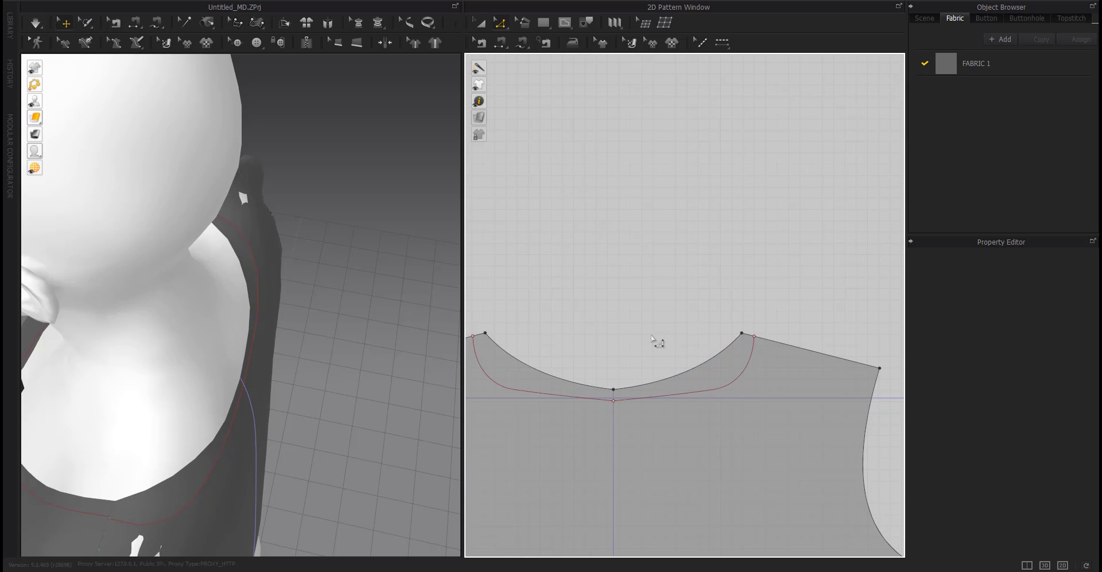
pyautogui.click(731, 388)
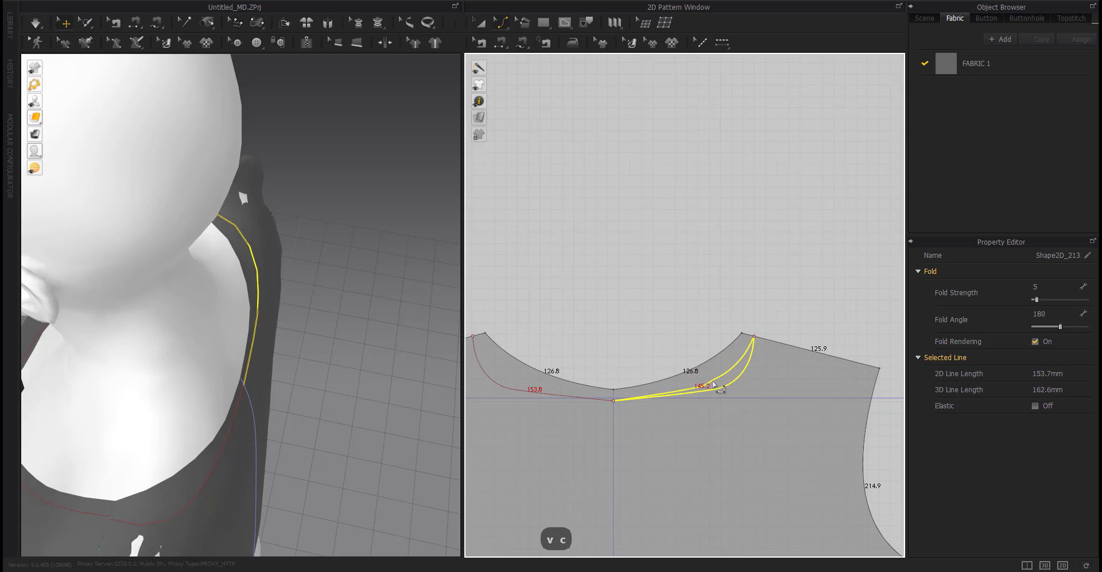
pyautogui.press('z')
pyautogui.rightClick(728, 389)
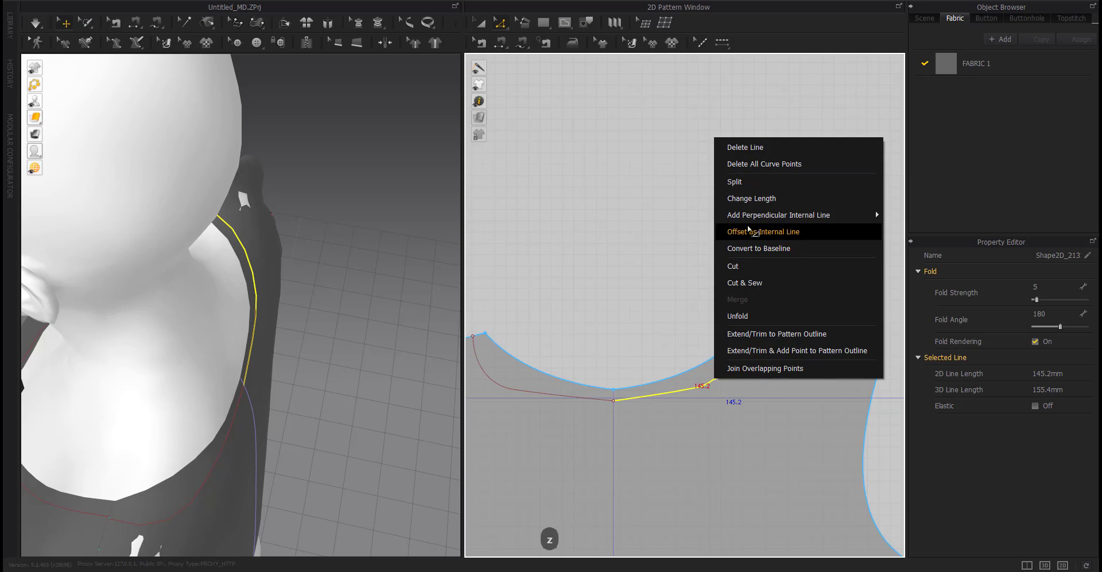
pyautogui.click(714, 397)
pyautogui.press('Delete')
# Delete all curve points on the left back neckline offset line.
pyautogui.moveTo(716, 418); pyautogui.dragTo(750, 412, button='middle')
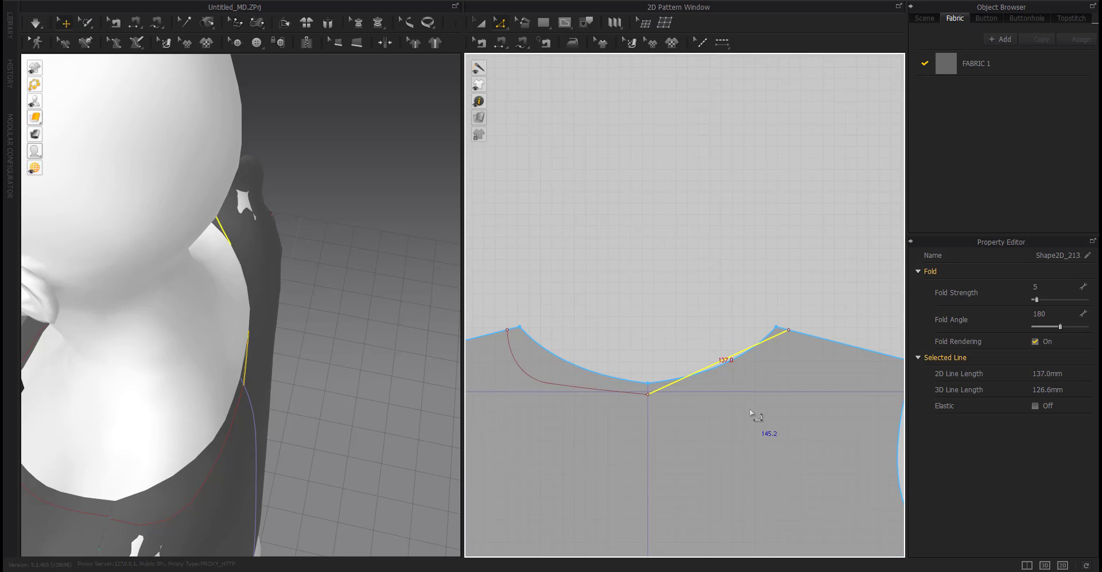
pyautogui.rightClick(543, 383)
pyautogui.click(598, 163)
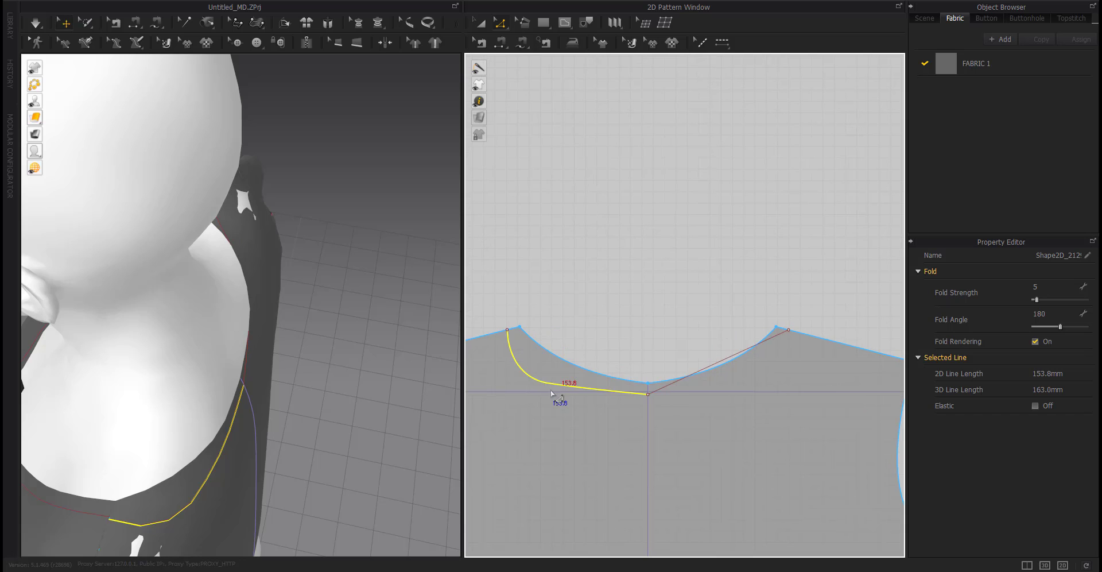
pyautogui.moveTo(562, 394); pyautogui.dragTo(655, 393, button='middle')
# Inspect the back neckline offset lines on the avatar in the 3D view.
pyautogui.moveTo(129, 469); pyautogui.dragTo(218, 434, button='right')
pyautogui.click(378, 366)
pyautogui.moveTo(234, 205); pyautogui.dragTo(222, 353, button='middle')
pyautogui.scroll(5, 227, 298)
pyautogui.moveTo(227, 298); pyautogui.dragTo(226, 254, button='middle')
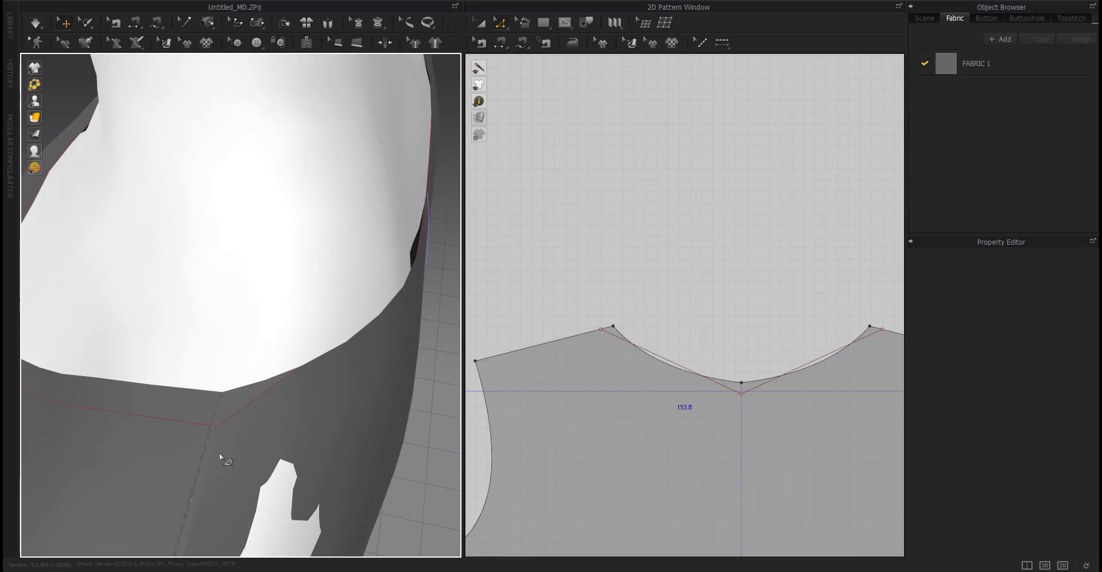
pyautogui.click(218, 456)
pyautogui.scroll(2, 210, 469)
pyautogui.moveTo(209, 473); pyautogui.dragTo(219, 410, button='middle')
pyautogui.click(139, 395)
pyautogui.keyDown('shift'); pyautogui.click(241, 439); pyautogui.keyUp('shift')
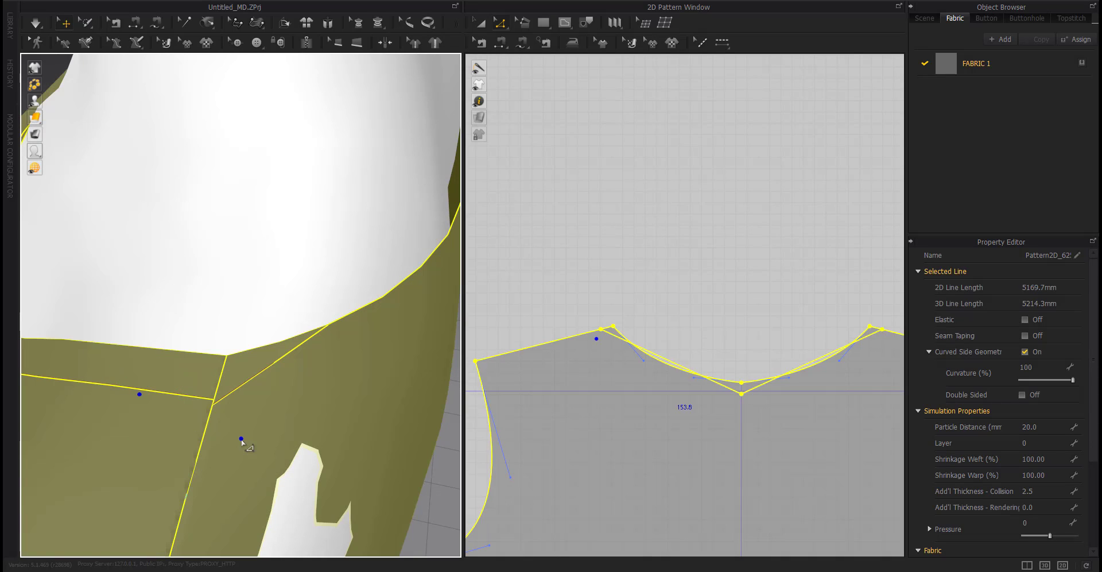
# Move the left offset line's shoulder end point by 1 mm.
pyautogui.scroll(5, 600, 332)
pyautogui.click(605, 330)
pyautogui.moveTo(603, 327); pyautogui.dragTo(628, 323)
pyautogui.rightClick(629, 324)
pyautogui.write('1')
pyautogui.press('Return')
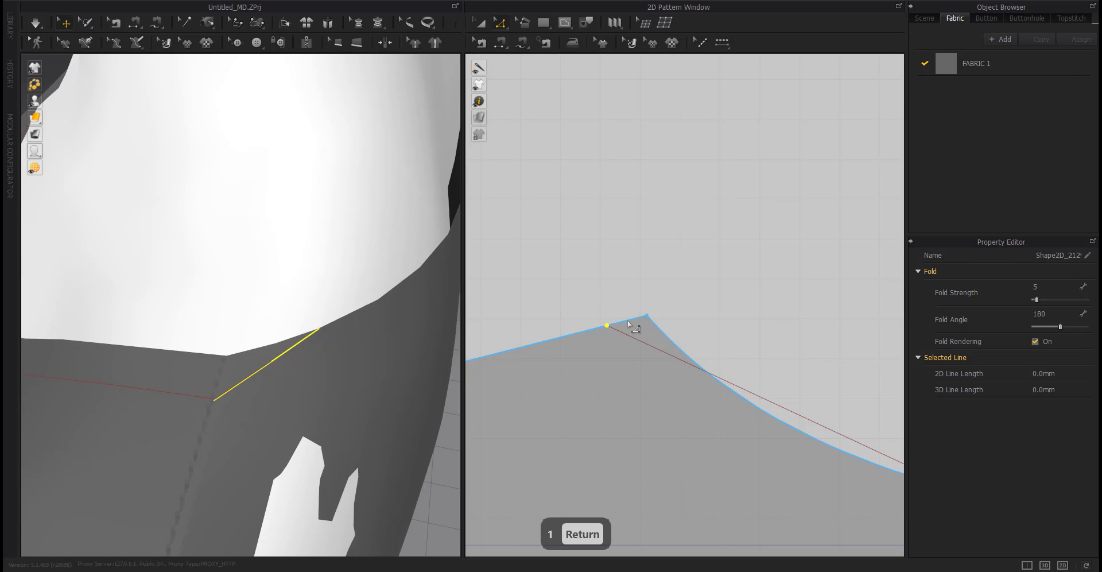
# Move the right offset line's shoulder end point by 1 mm.
pyautogui.click(300, 411)
pyautogui.moveTo(300, 411); pyautogui.dragTo(199, 472, button='right')
pyautogui.scroll(-4, 315, 462)
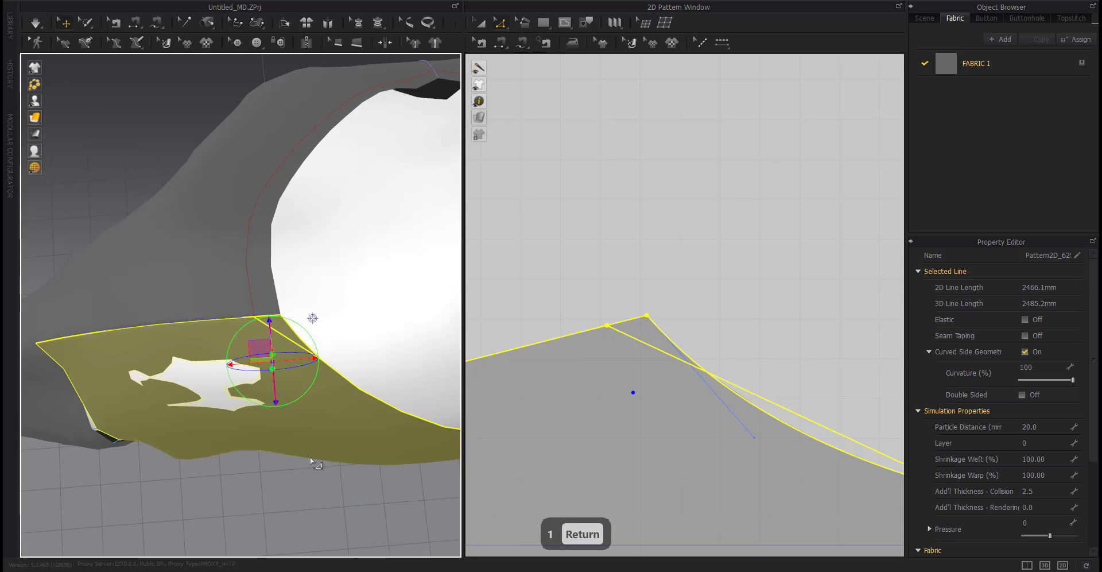
pyautogui.moveTo(315, 462); pyautogui.dragTo(2, 404, button='right')
pyautogui.moveTo(723, 427); pyautogui.dragTo(226, 413, button='middle')
pyautogui.moveTo(861, 345); pyautogui.dragTo(445, 349, button='middle')
pyautogui.click(742, 342)
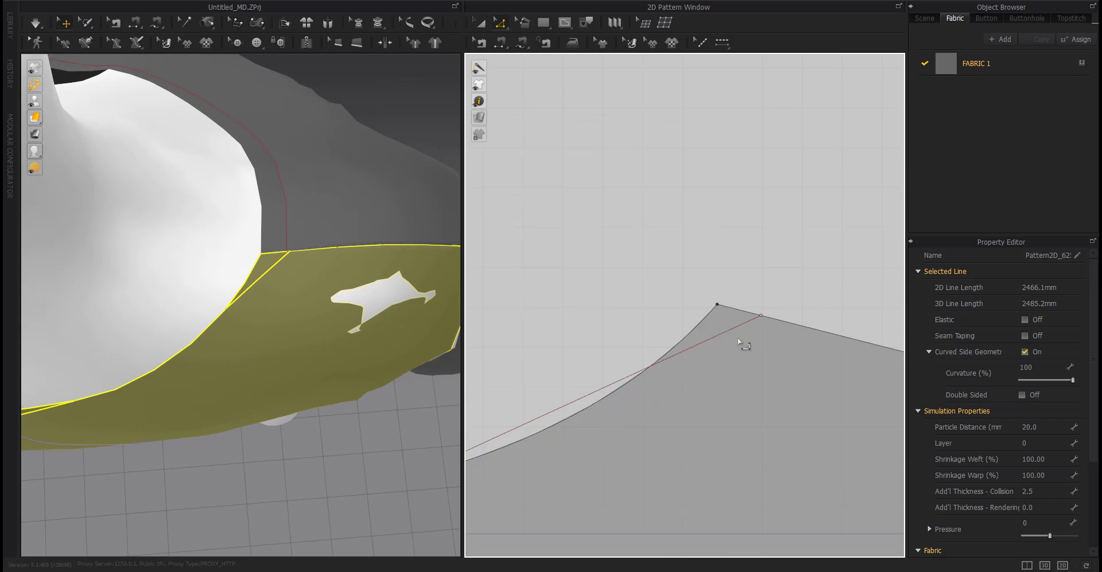
pyautogui.scroll(6, 761, 315)
pyautogui.moveTo(765, 320); pyautogui.dragTo(718, 312)
pyautogui.rightClick(718, 311)
pyautogui.write('1')
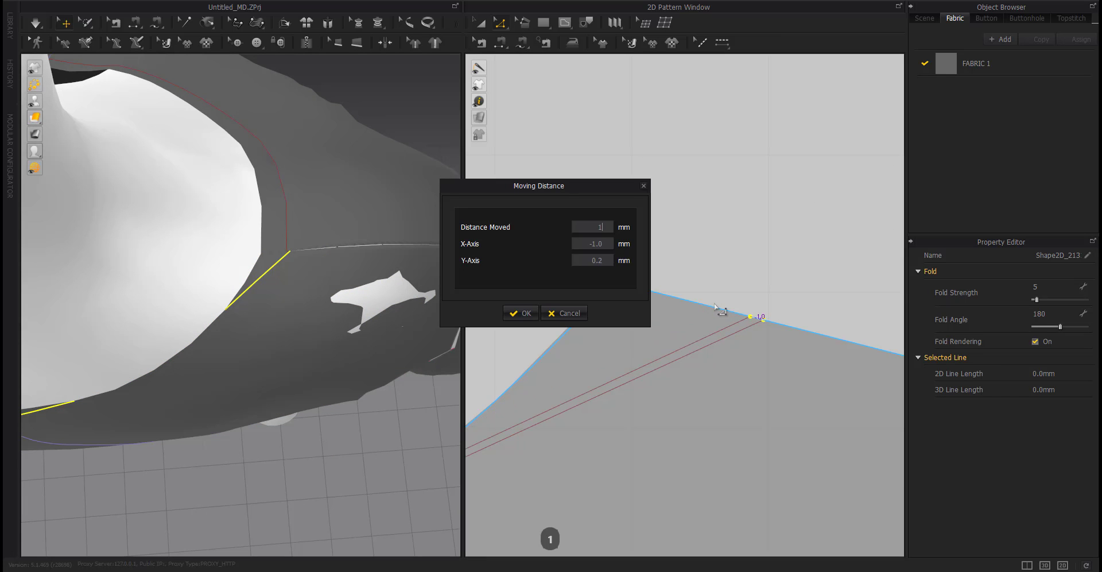
pyautogui.press('Return')
# Curve the right back offset line to follow the neckline.
pyautogui.scroll(-7, 640, 382)
pyautogui.moveTo(640, 382); pyautogui.dragTo(694, 340, button='middle')
pyautogui.scroll(-2, 115, 372)
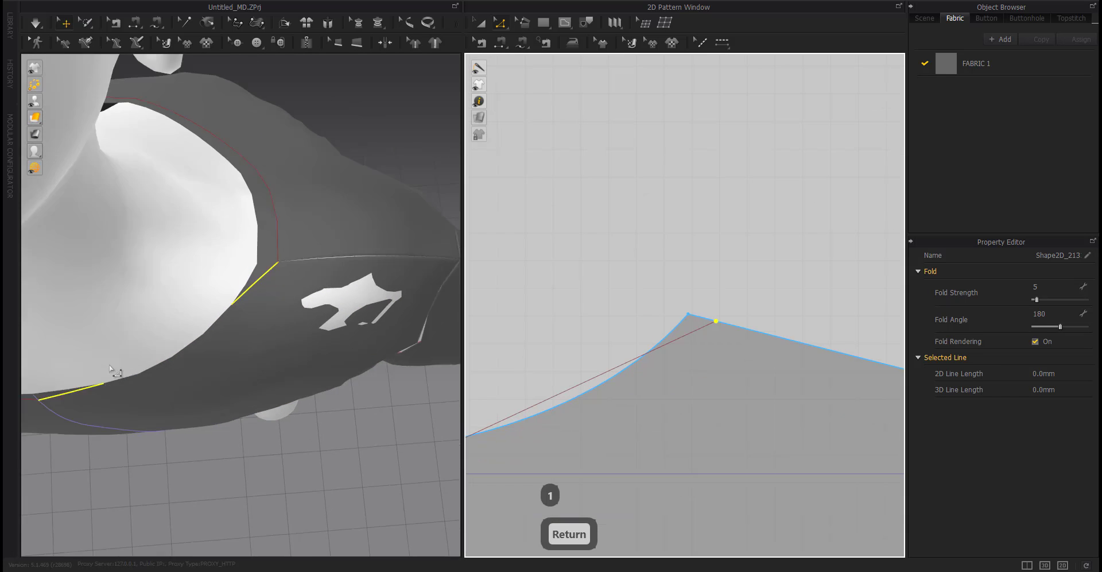
pyautogui.moveTo(115, 372); pyautogui.dragTo(341, 274, button='middle')
pyautogui.scroll(-3, 343, 278)
pyautogui.scroll(-5, 621, 376)
pyautogui.moveTo(623, 378); pyautogui.dragTo(765, 329, button='middle')
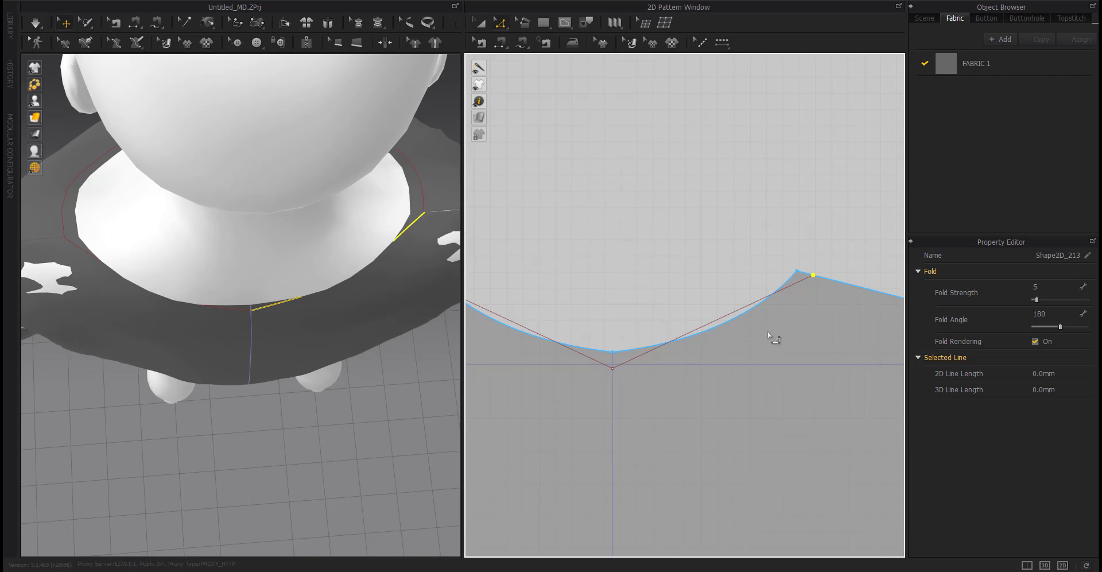
pyautogui.press('c')
pyautogui.moveTo(717, 332); pyautogui.dragTo(725, 341)
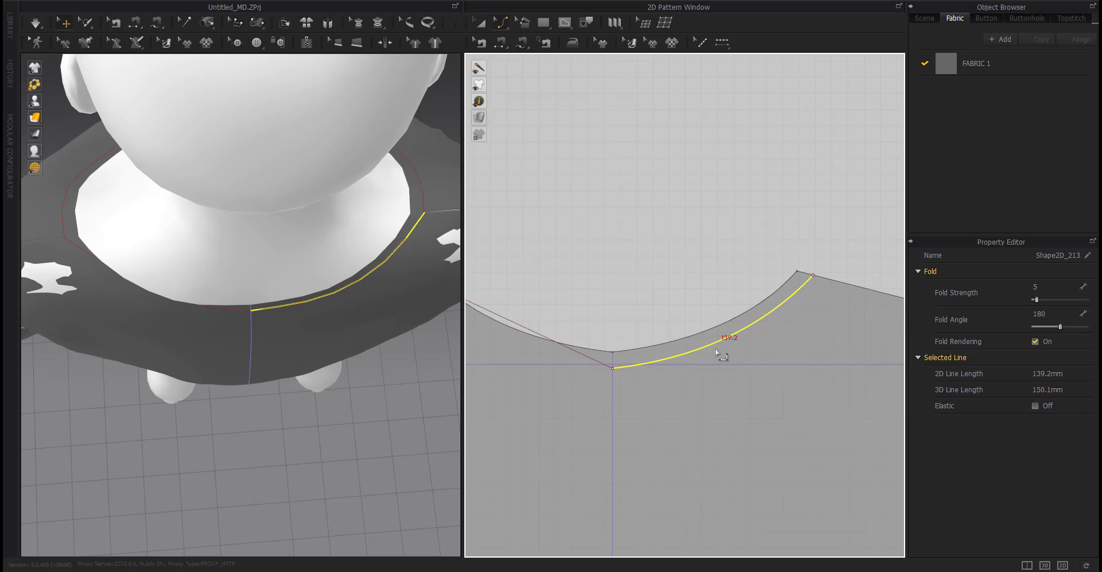
pyautogui.moveTo(732, 347); pyautogui.dragTo(733, 348)
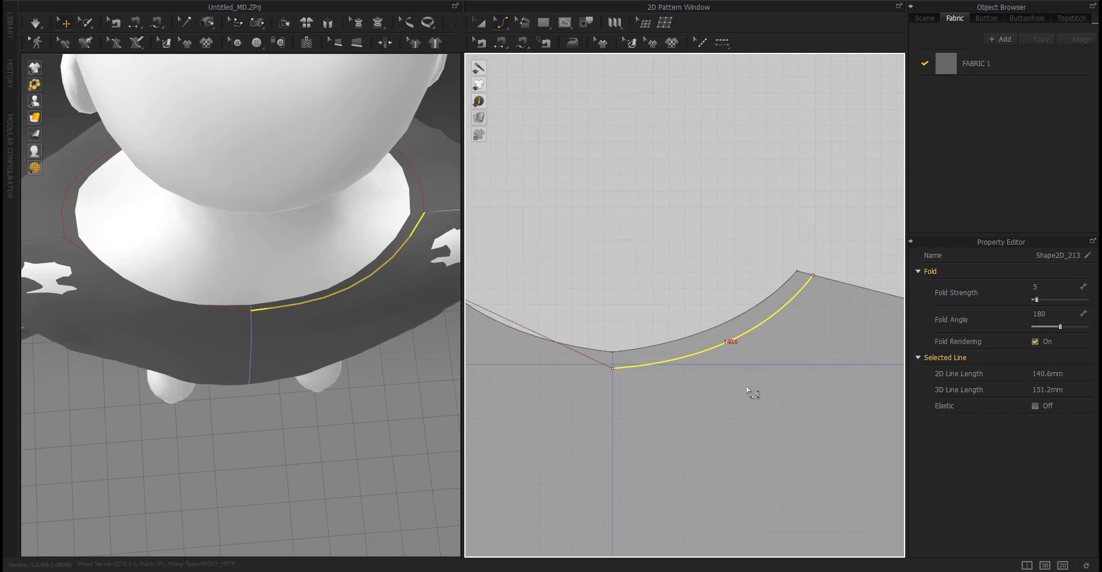
# Curve the left back offset line to follow the neckline.
pyautogui.moveTo(330, 353); pyautogui.dragTo(287, 268, button='right')
pyautogui.press('g')
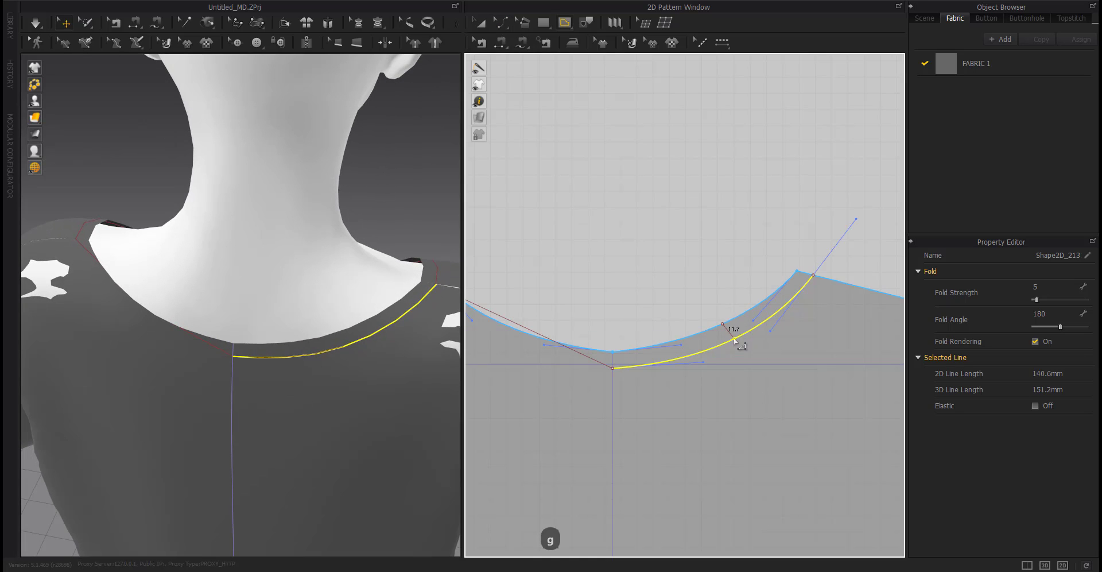
pyautogui.press('Escape')
pyautogui.moveTo(687, 374); pyautogui.dragTo(753, 363, button='middle')
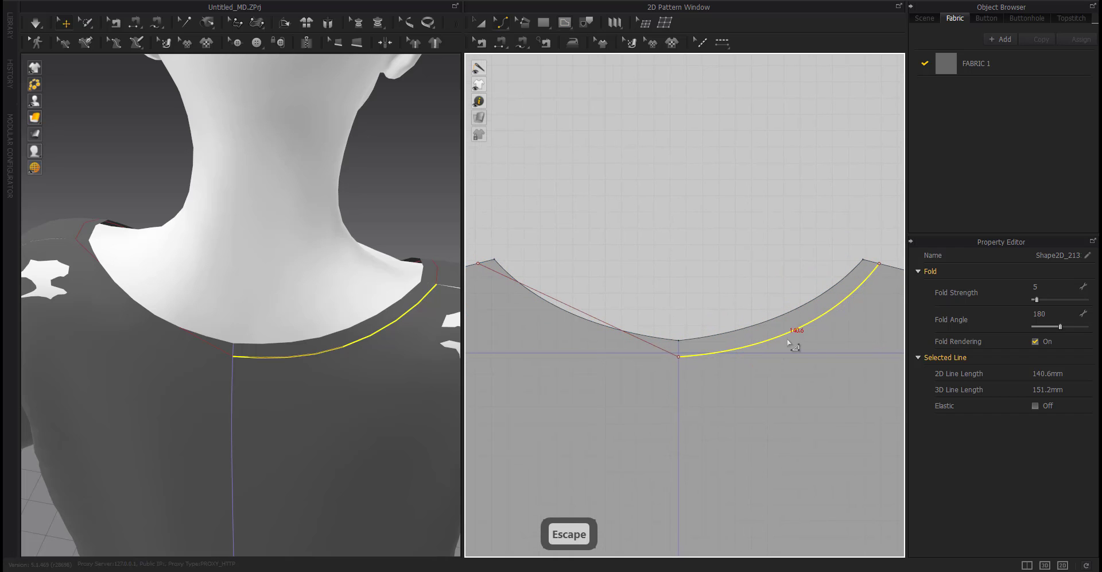
pyautogui.moveTo(563, 316); pyautogui.dragTo(553, 324)
pyautogui.press('z')
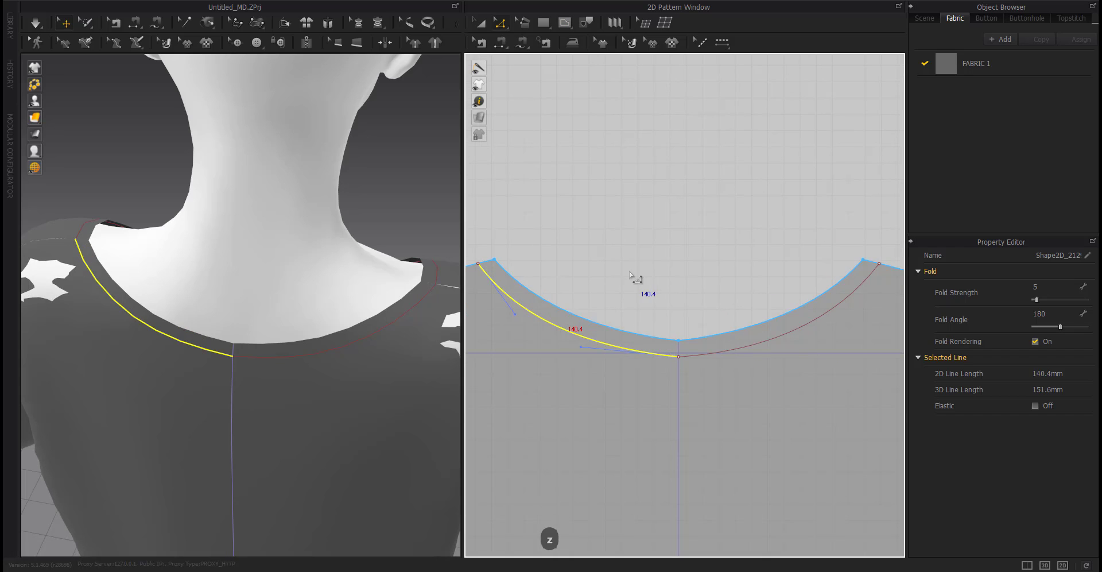
# Move the back neckline band shape up and out of the back panel.
pyautogui.click(632, 276)
pyautogui.scroll(-4, 241, 408)
pyautogui.moveTo(239, 410); pyautogui.dragTo(347, 408, button='right')
pyautogui.press('space')
pyautogui.press('z')
pyautogui.scroll(-4, 684, 376)
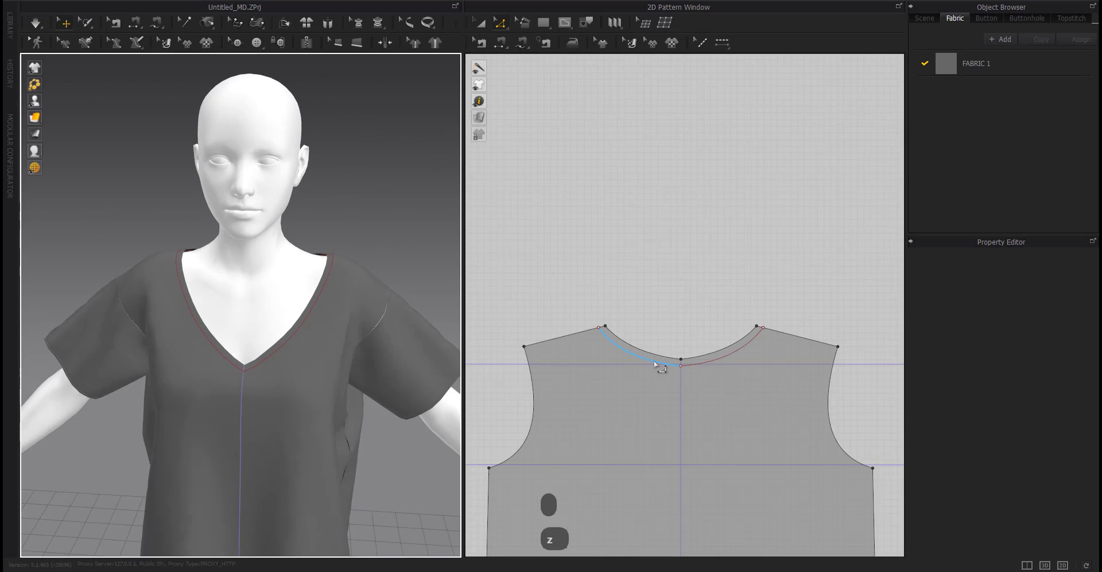
pyautogui.click(718, 358)
pyautogui.press('a')
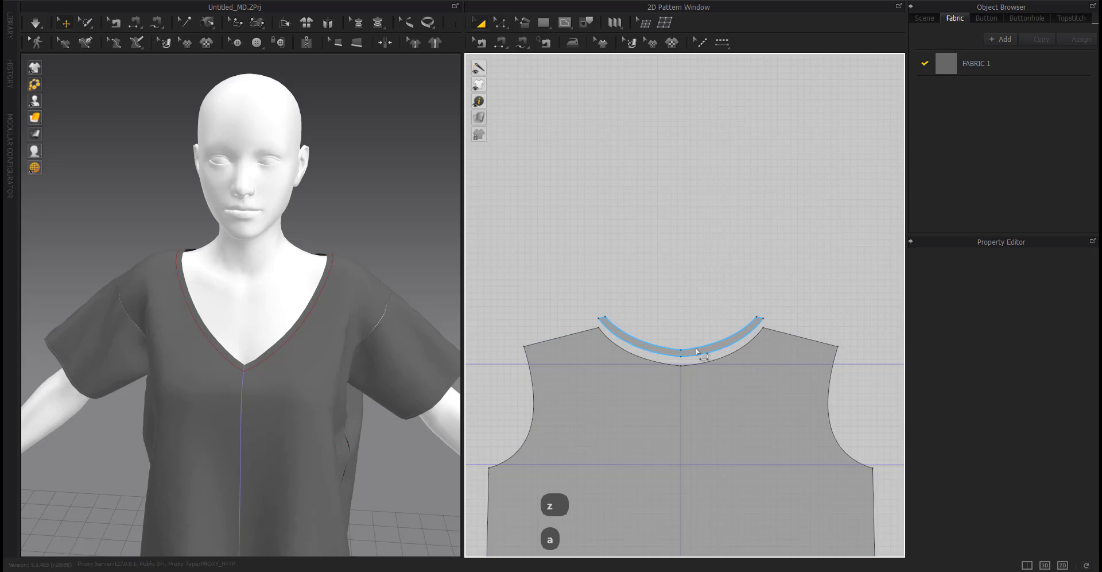
pyautogui.moveTo(703, 351); pyautogui.dragTo(703, 244)
pyautogui.scroll(-8, 677, 352)
pyautogui.scroll(6, 628, 333)
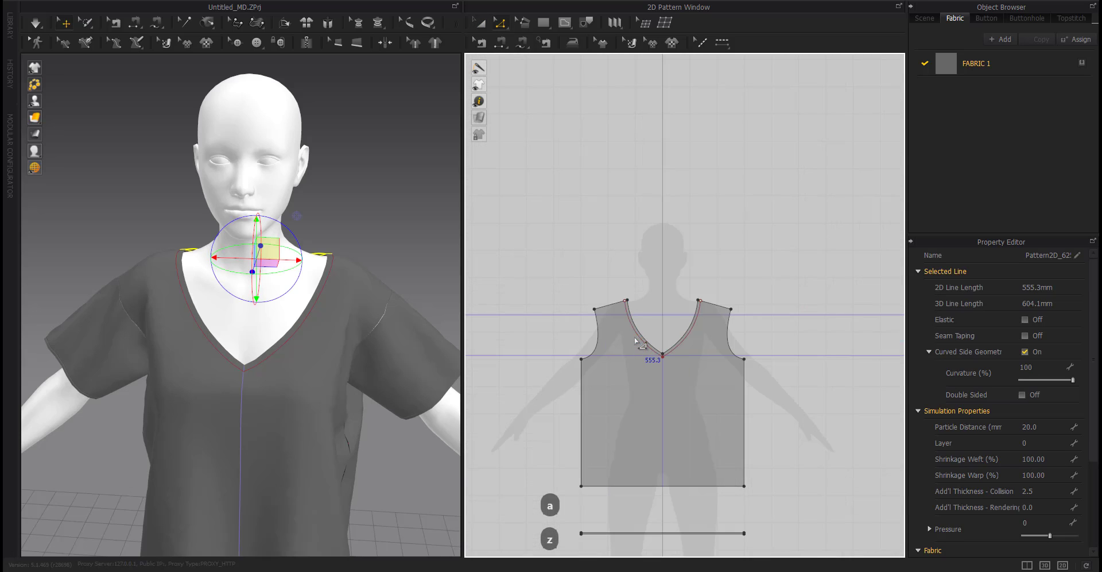
# Select both front V-neck band lines and move the front neckline band up and out of the front panel.
pyautogui.press('z')
pyautogui.click(643, 333)
pyautogui.rightClick(669, 356)
pyautogui.click(689, 466)
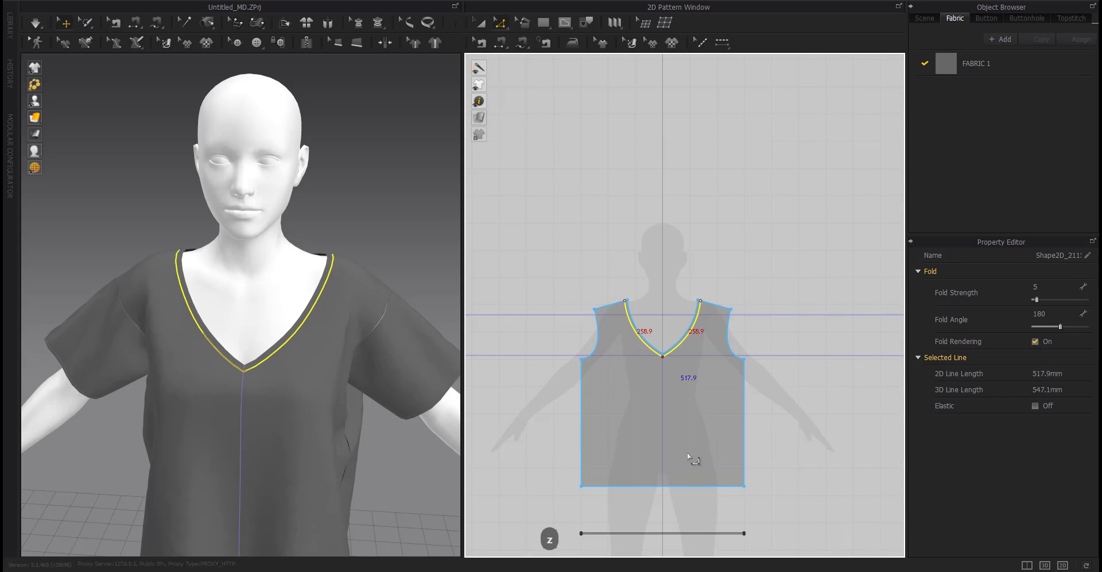
pyautogui.press('a')
pyautogui.moveTo(664, 354); pyautogui.dragTo(664, 267)
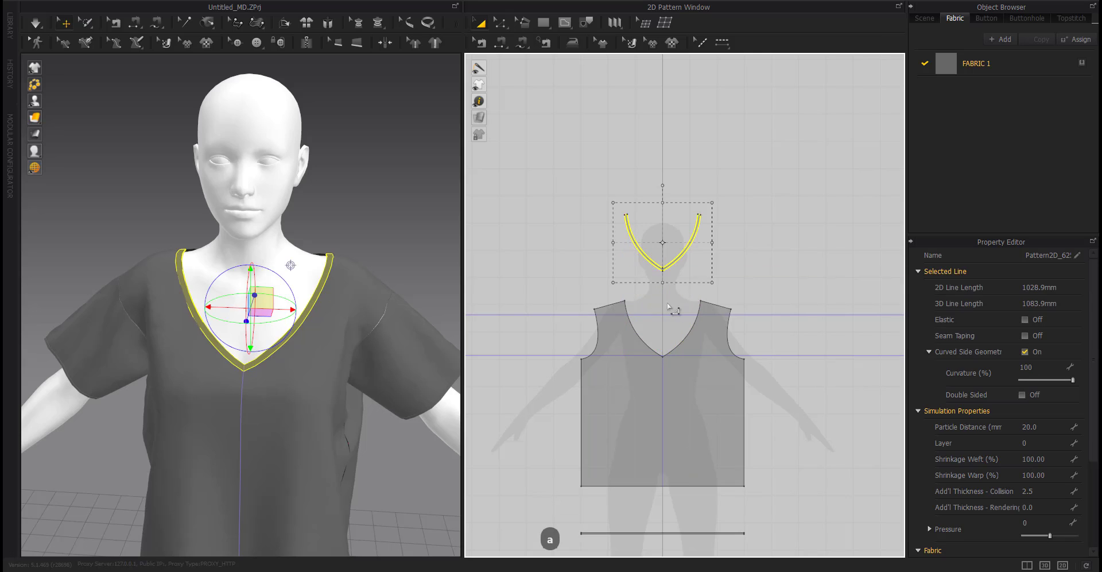
# Simulate the garment to drape it on the avatar.
pyautogui.scroll(-6, 677, 313)
pyautogui.moveTo(793, 371); pyautogui.dragTo(708, 363, button='middle')
pyautogui.click(705, 363)
pyautogui.press('space')
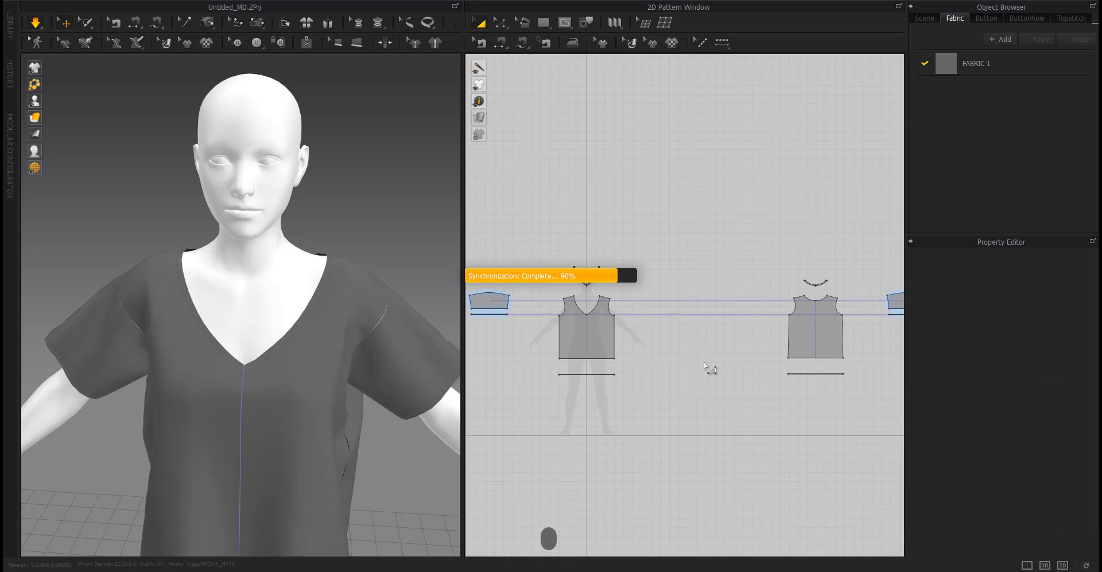
pyautogui.scroll(-2, 368, 429)
pyautogui.scroll(-1, 246, 442)
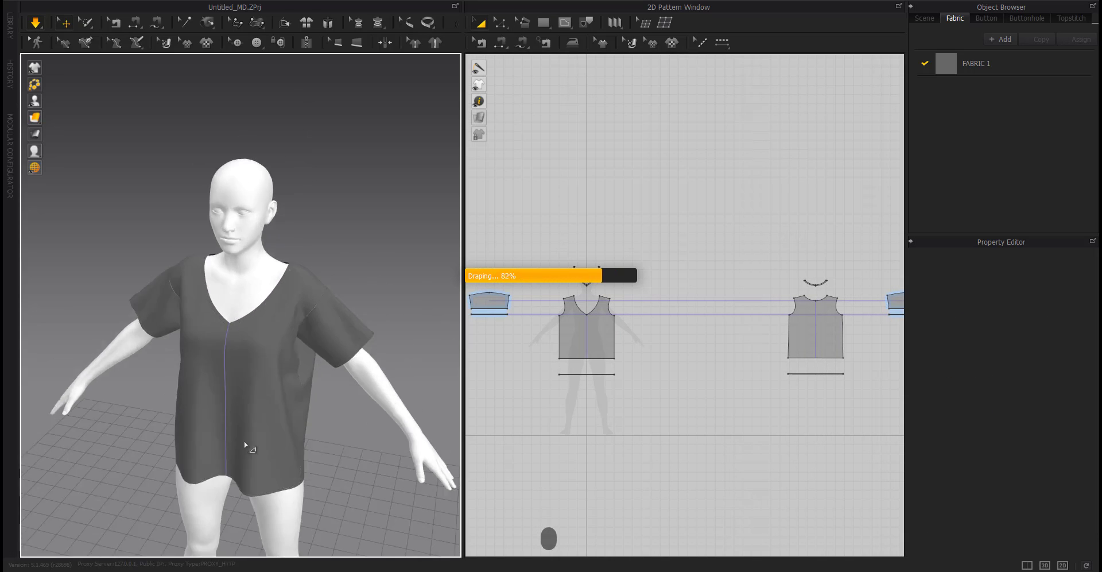
pyautogui.moveTo(246, 442); pyautogui.dragTo(382, 449, button='right')
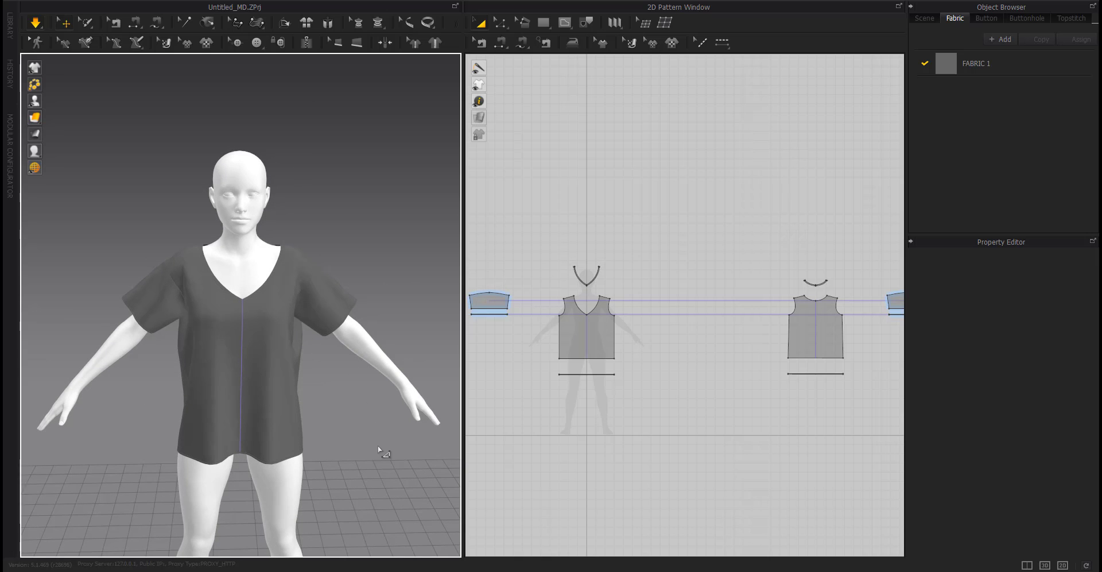
# Select all patterns and set Add'l Thickness - Rendering to 2 and Particle Distance to 5.
pyautogui.scroll(-3, 677, 376)
pyautogui.hotkey('ctrl', 'a')
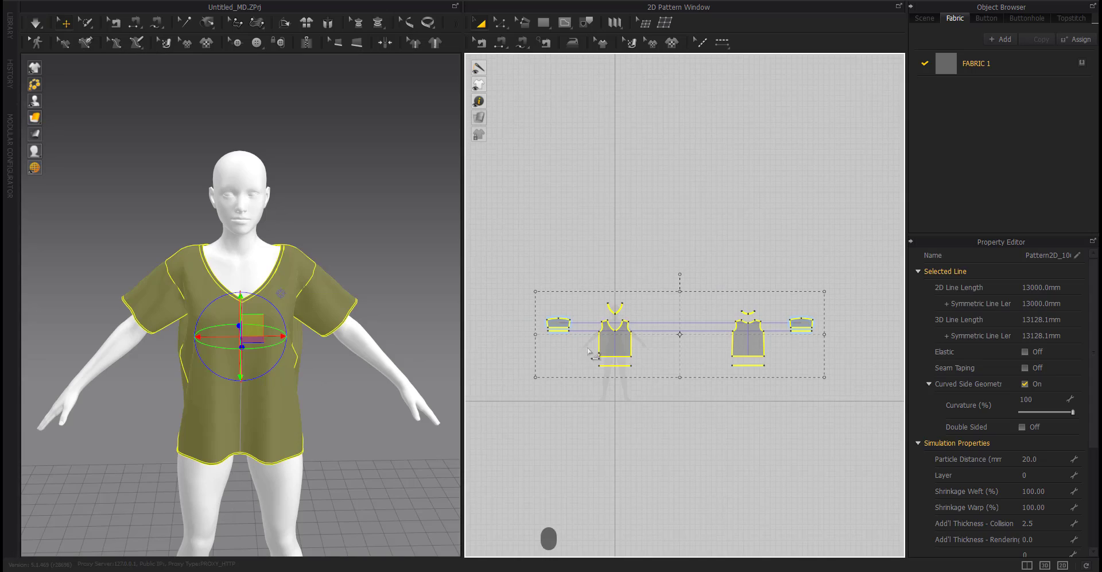
pyautogui.moveTo(610, 345); pyautogui.dragTo(537, 195)
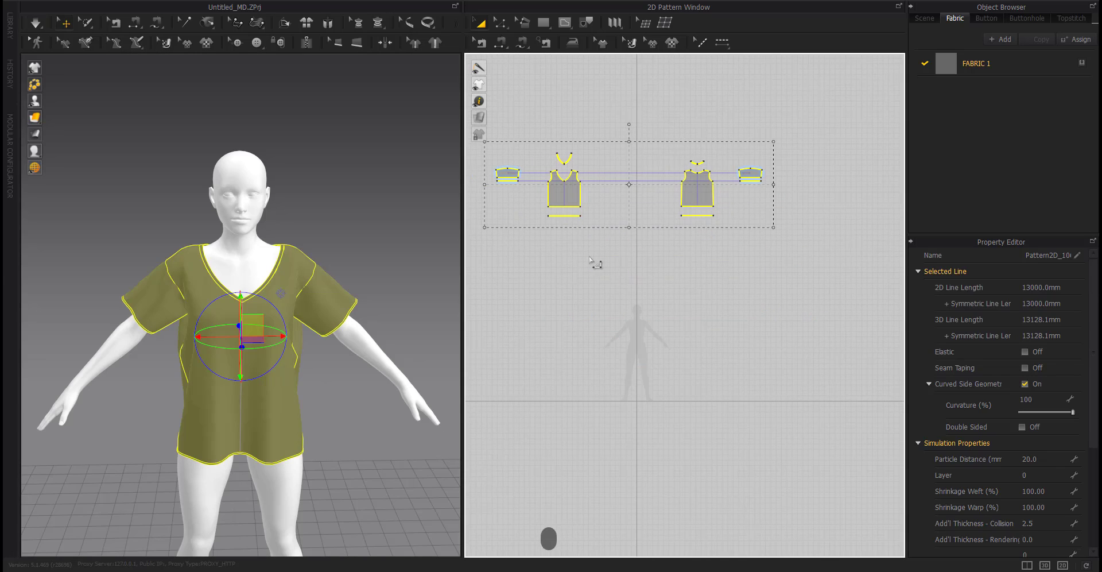
pyautogui.moveTo(705, 192); pyautogui.dragTo(709, 191)
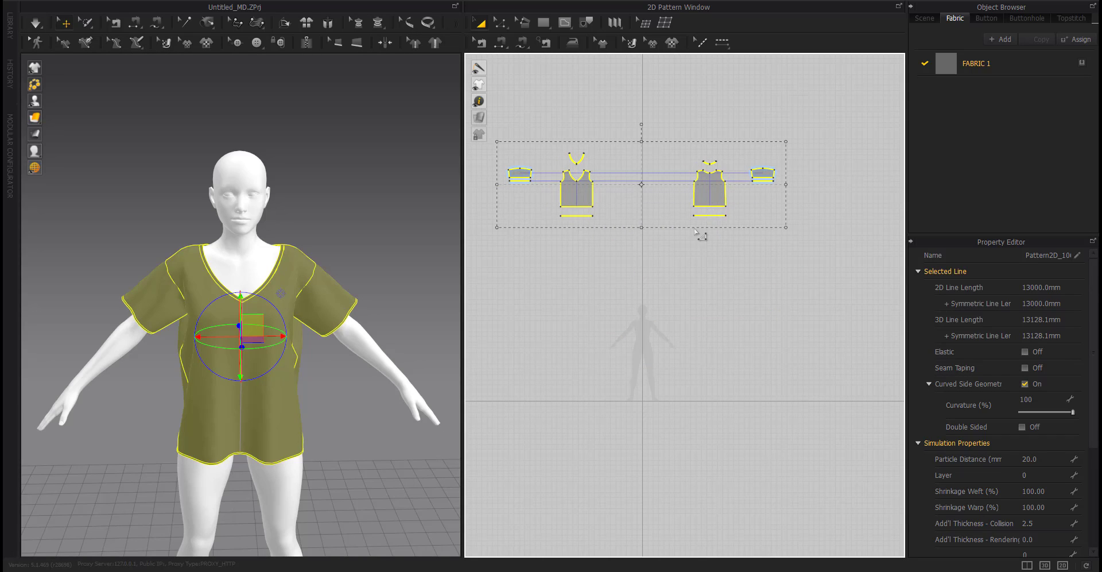
pyautogui.scroll(-4, 1016, 375)
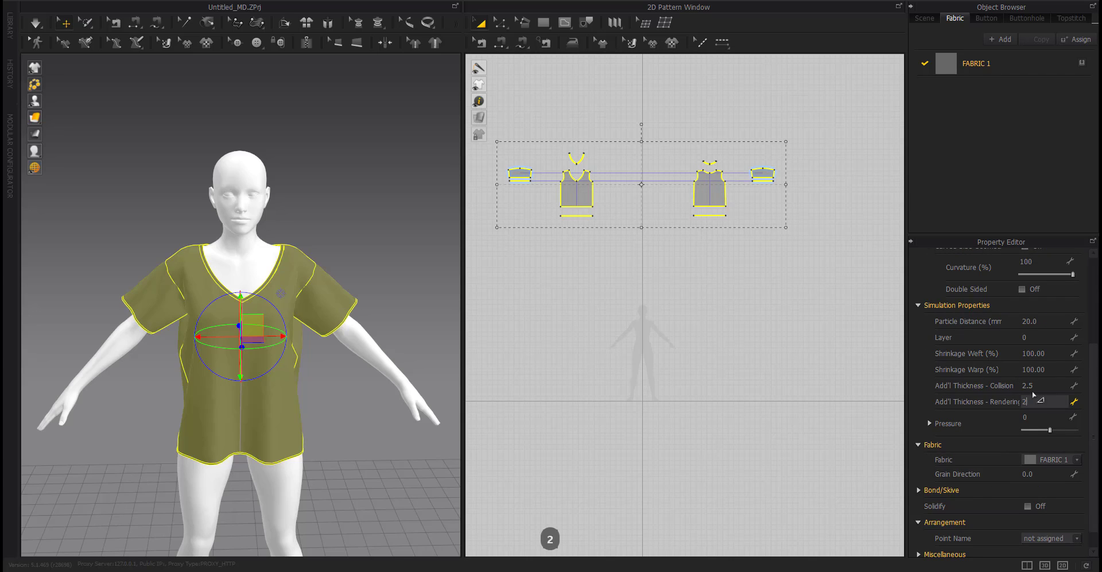
pyautogui.press('Return')
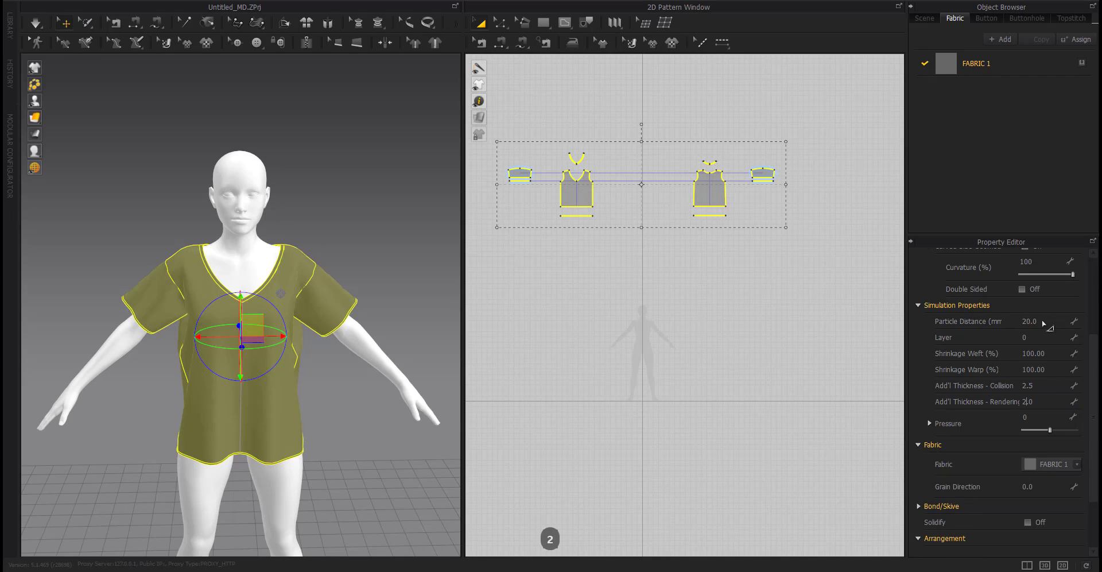
pyautogui.click(1043, 321)
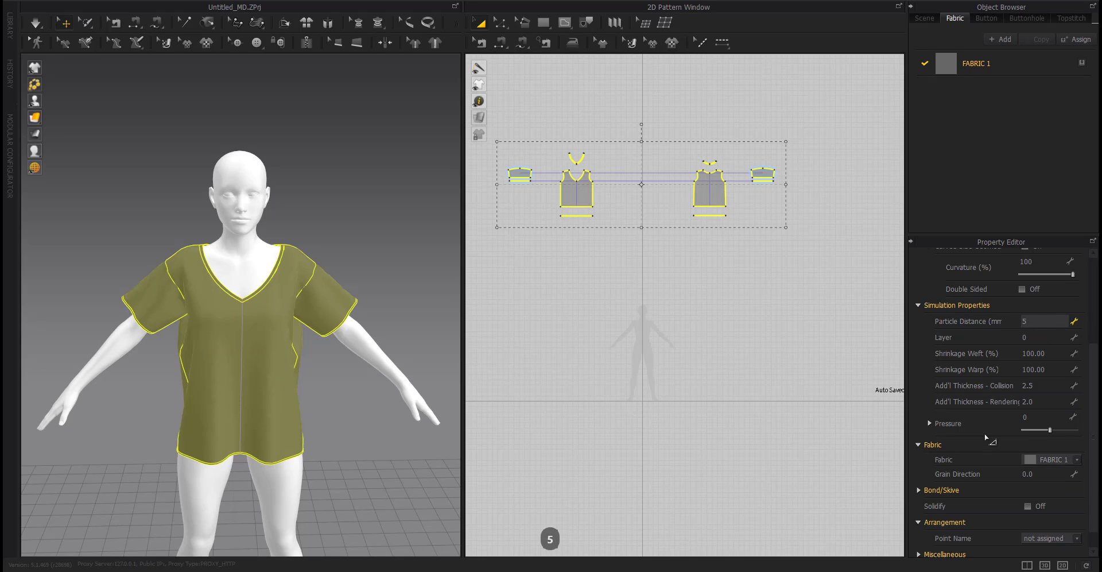
pyautogui.write('5')
pyautogui.press('Return')
# Set the avatar's Skin Offset to 1 mm.
pyautogui.scroll(-1, 1030, 519)
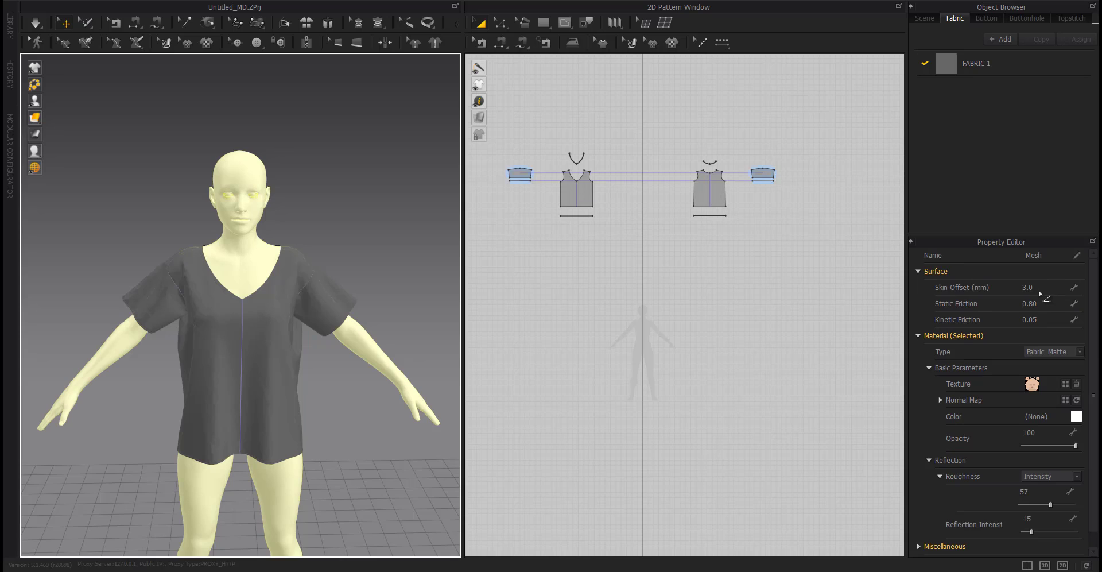
pyautogui.click(1039, 288)
pyautogui.write('1')
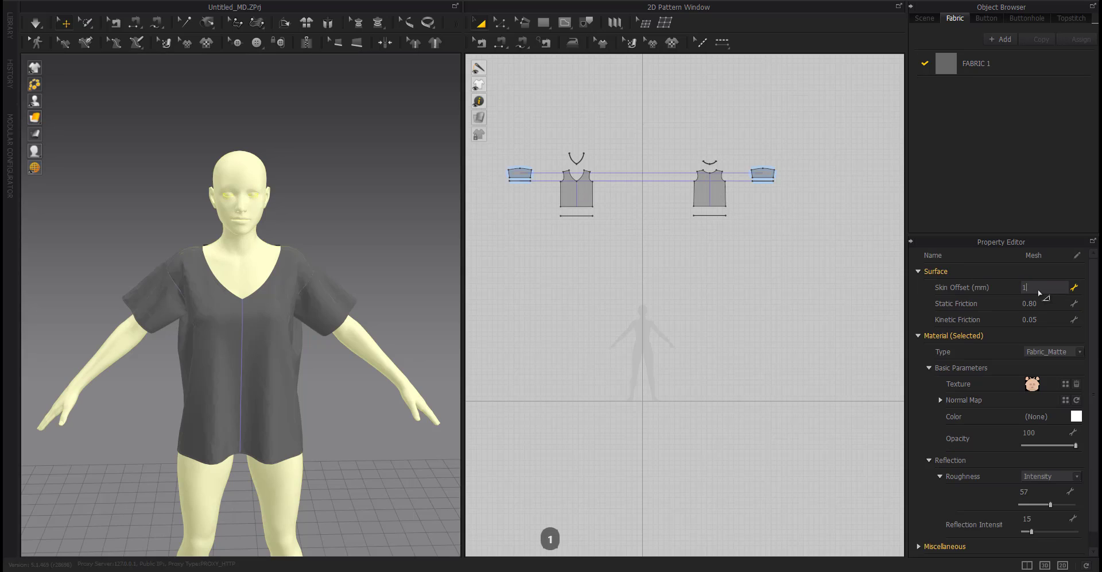
pyautogui.scroll(-3, 1038, 336)
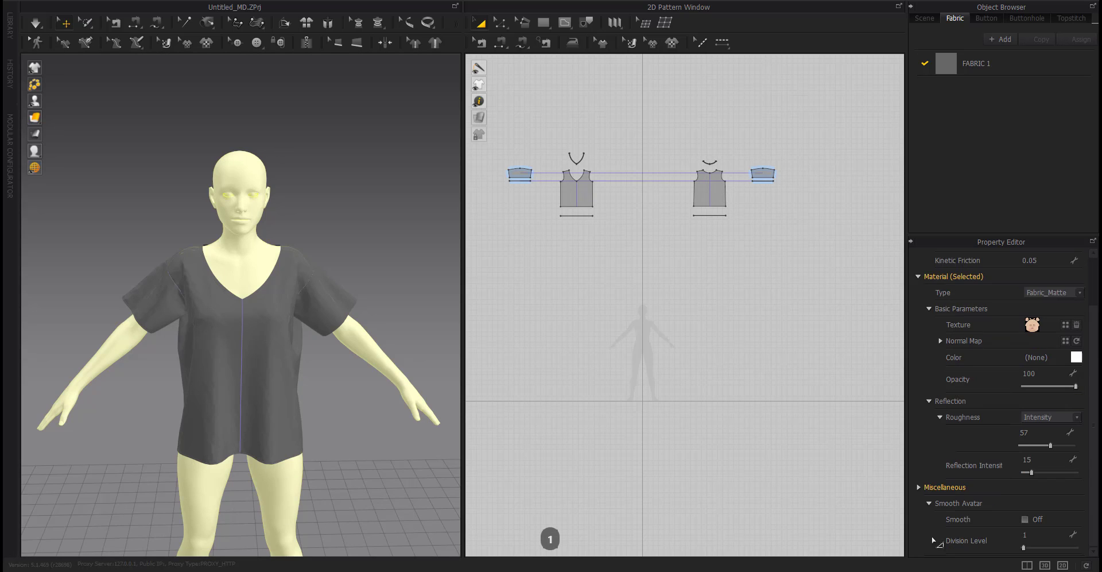
pyautogui.click(1025, 519)
# Select all patterns and apply the Silk_Taffeta physical property preset to their fabric.
pyautogui.hotkey('ctrl', 'a')
pyautogui.click(1025, 522)
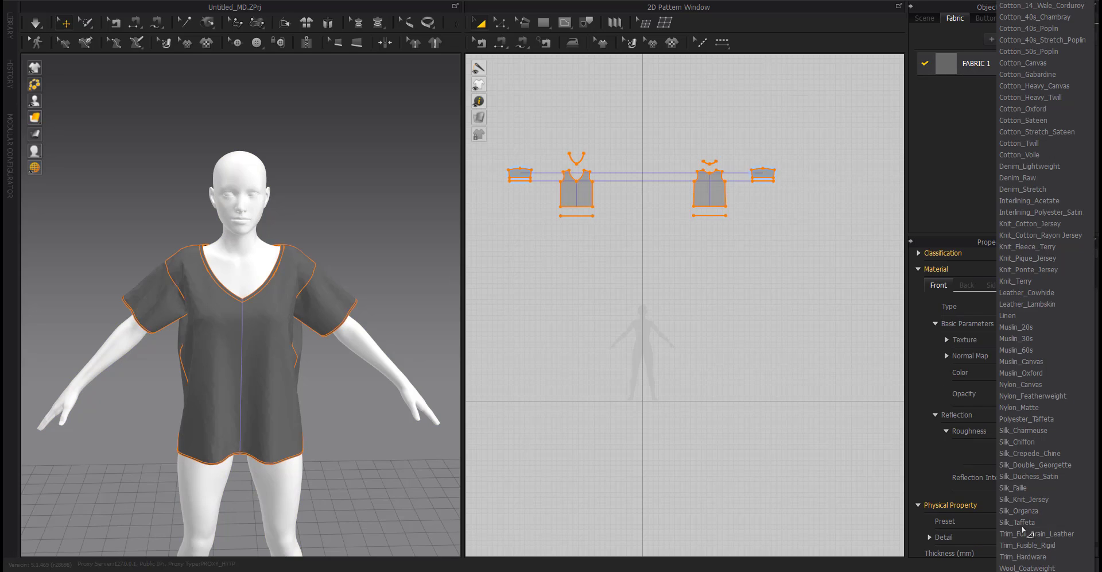
pyautogui.click(1023, 525)
pyautogui.click(730, 253)
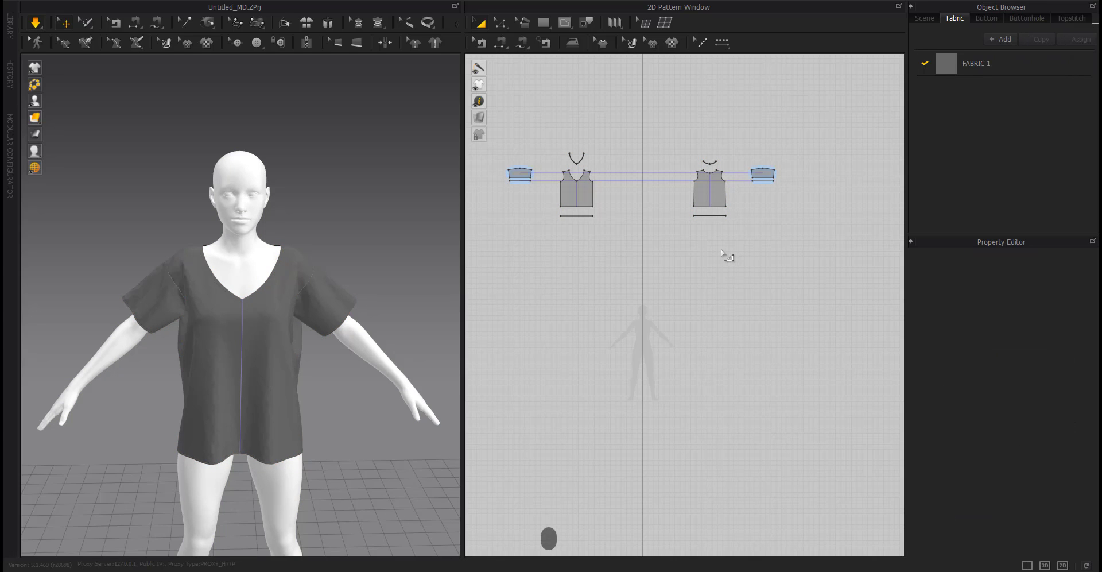
# Simulate the top with the new settings, viewing the drape from front and side angles.
pyautogui.press('space')
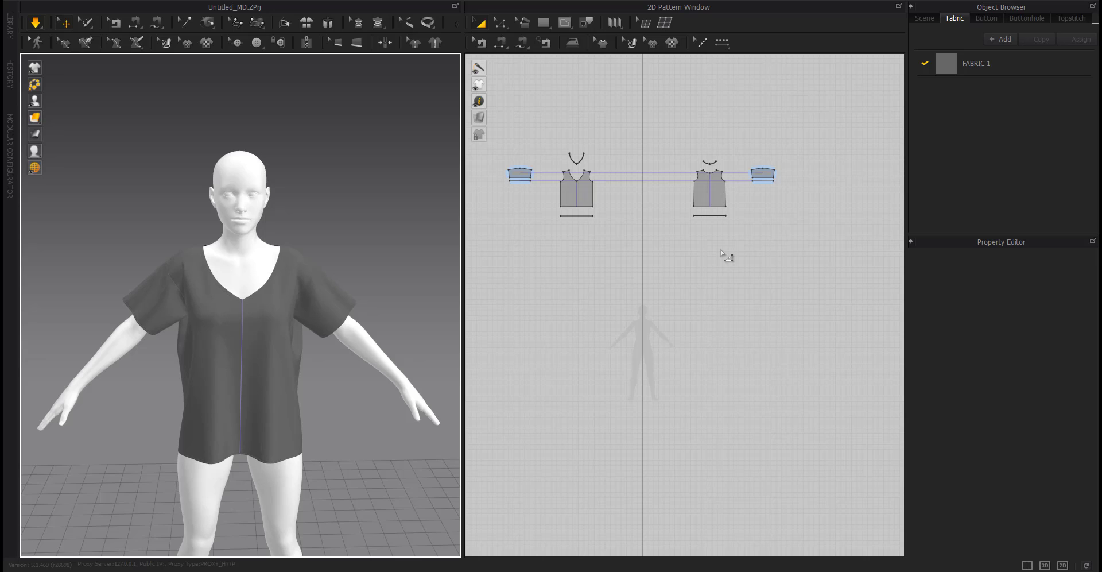
pyautogui.moveTo(39, 119)
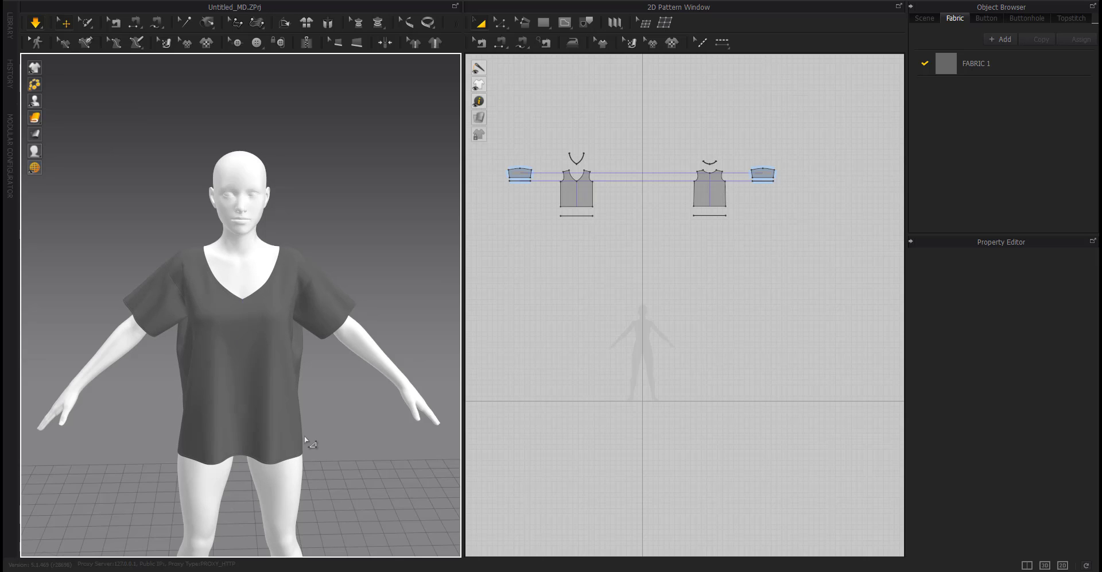
pyautogui.press('3')
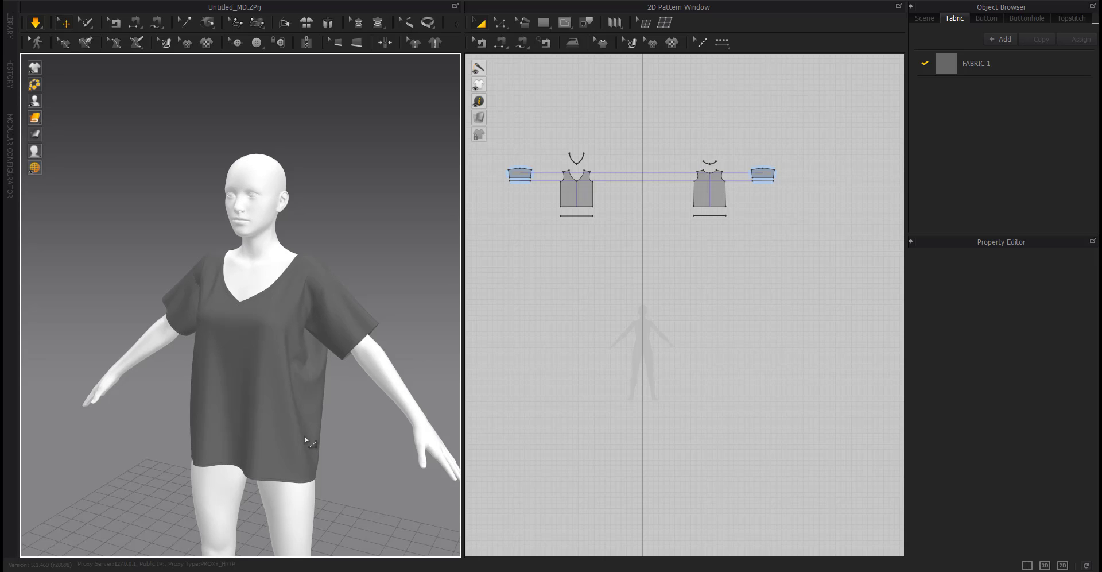
pyautogui.press('2')
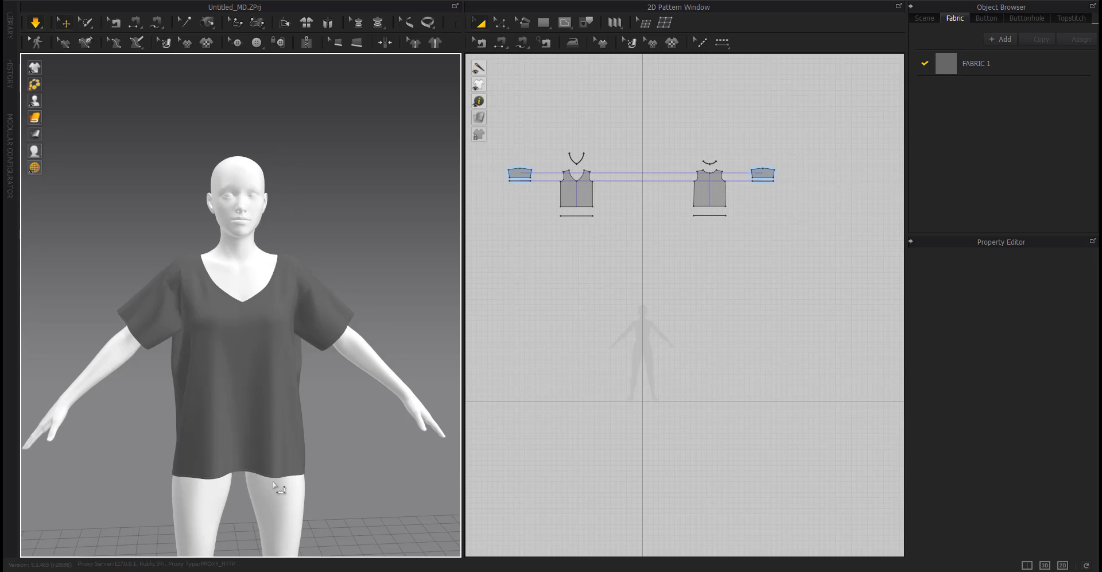
pyautogui.press('3')
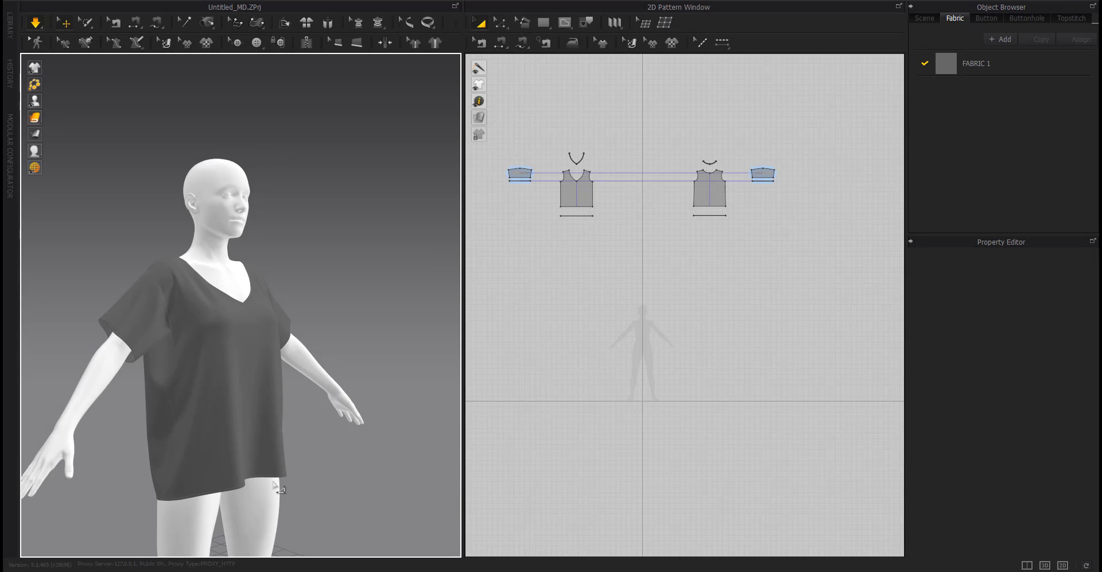
pyautogui.press('2')
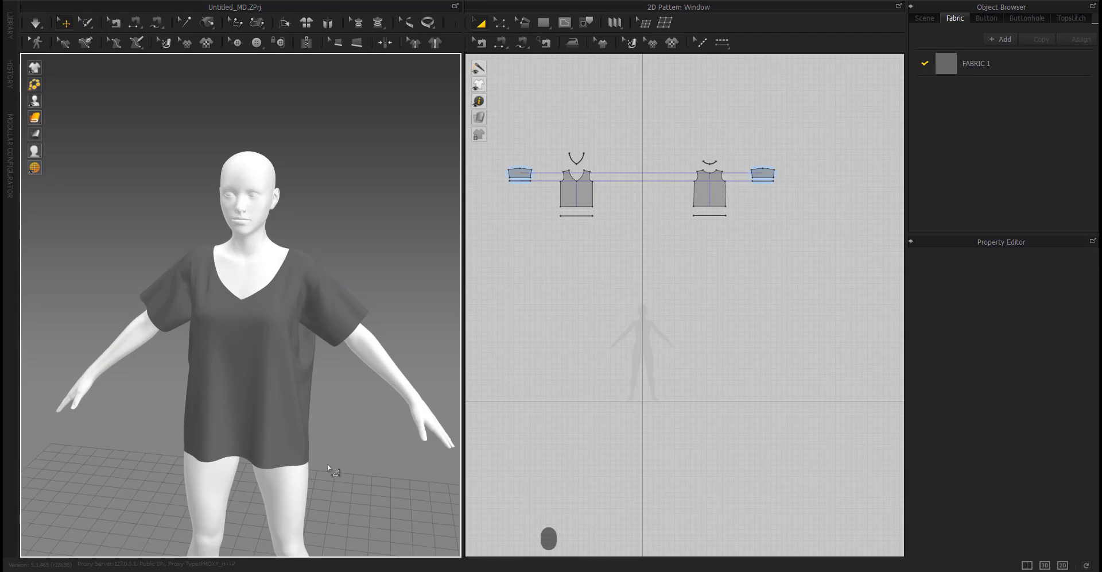
pyautogui.moveTo(329, 467); pyautogui.dragTo(189, 457, button='right')
pyautogui.moveTo(189, 457); pyautogui.dragTo(174, 366, button='middle')
pyautogui.press('3')
pyautogui.press('space')
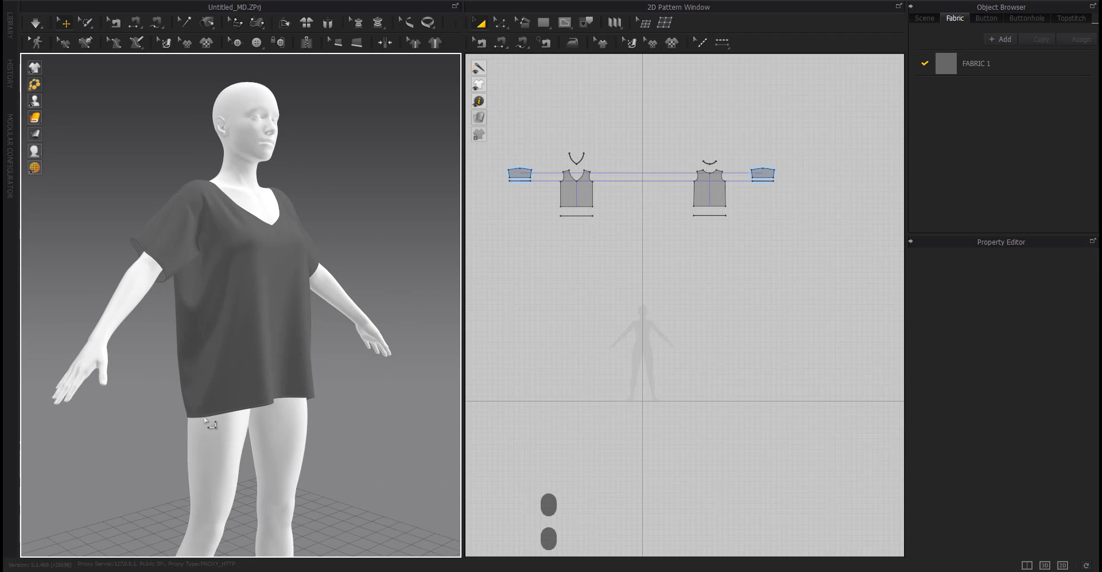
# Inspect the draped hem and side seam of the top up close from several angles.
pyautogui.click(202, 414)
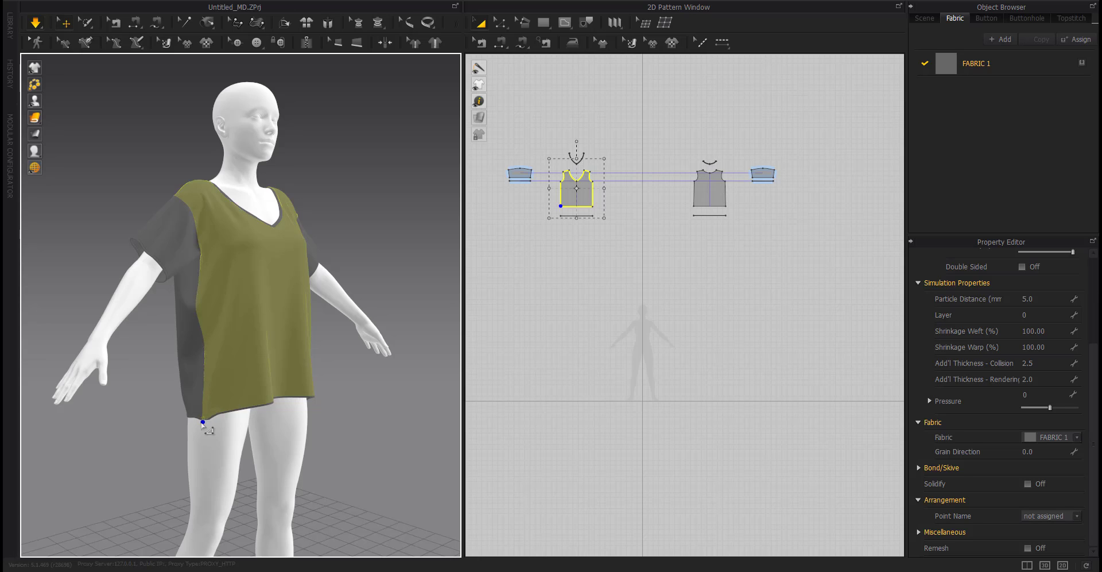
pyautogui.scroll(5, 351, 220)
pyautogui.scroll(3, 334, 235)
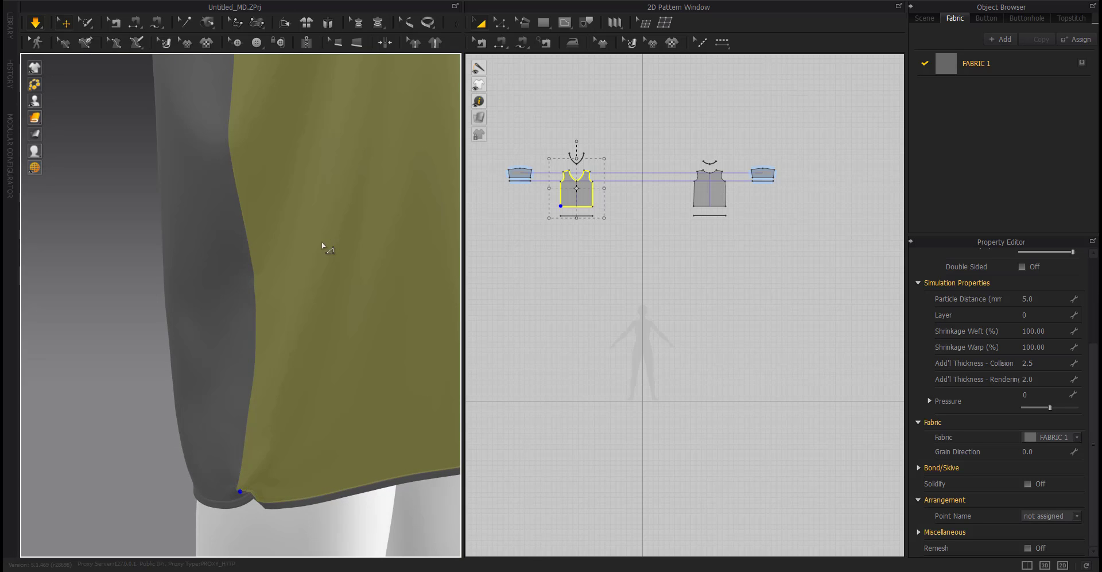
pyautogui.moveTo(285, 523); pyautogui.dragTo(304, 523, button='right')
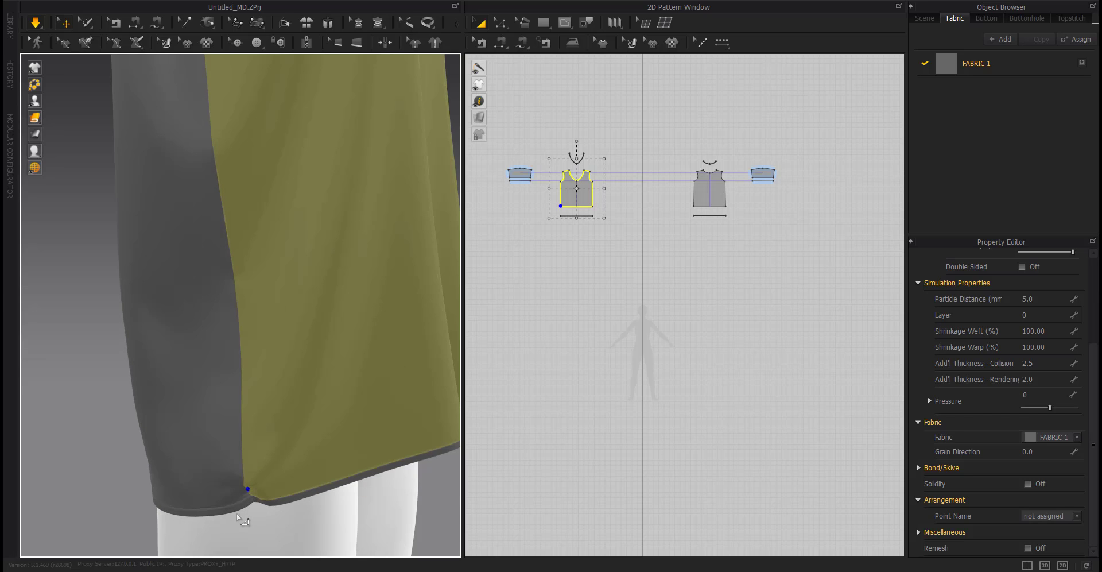
pyautogui.click(105, 460)
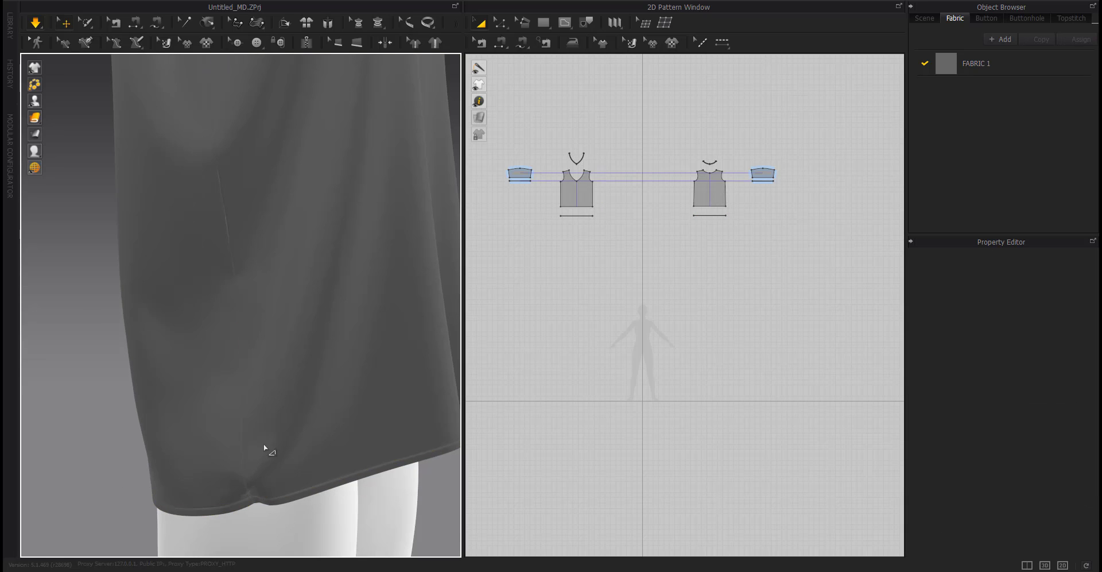
pyautogui.scroll(-5, 264, 444)
pyautogui.moveTo(292, 457); pyautogui.dragTo(184, 510, button='right')
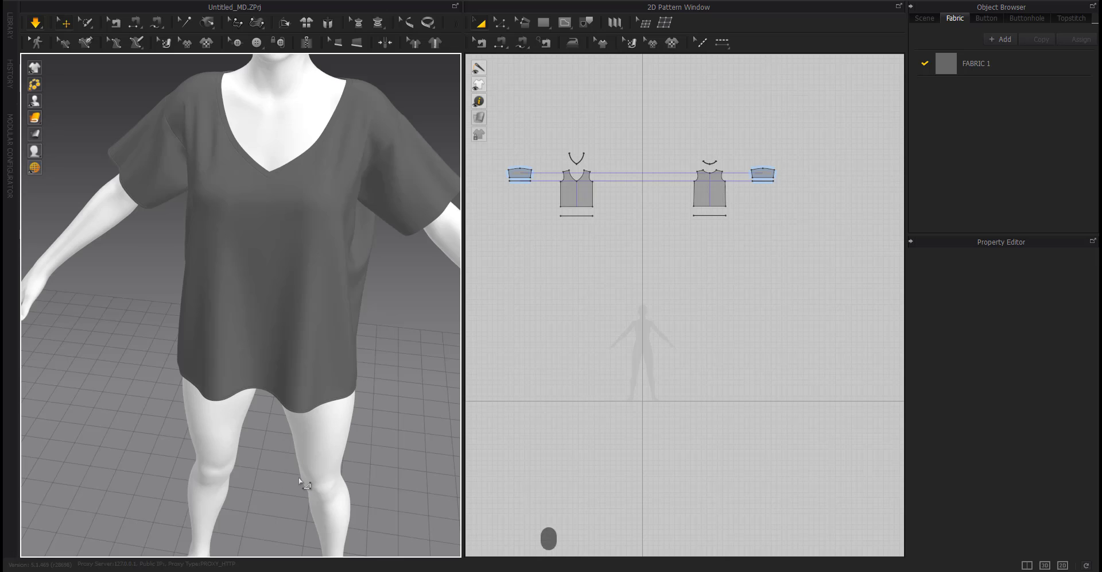
pyautogui.press('2')
pyautogui.press('space')
pyautogui.moveTo(329, 403); pyautogui.dragTo(302, 382, button='right')
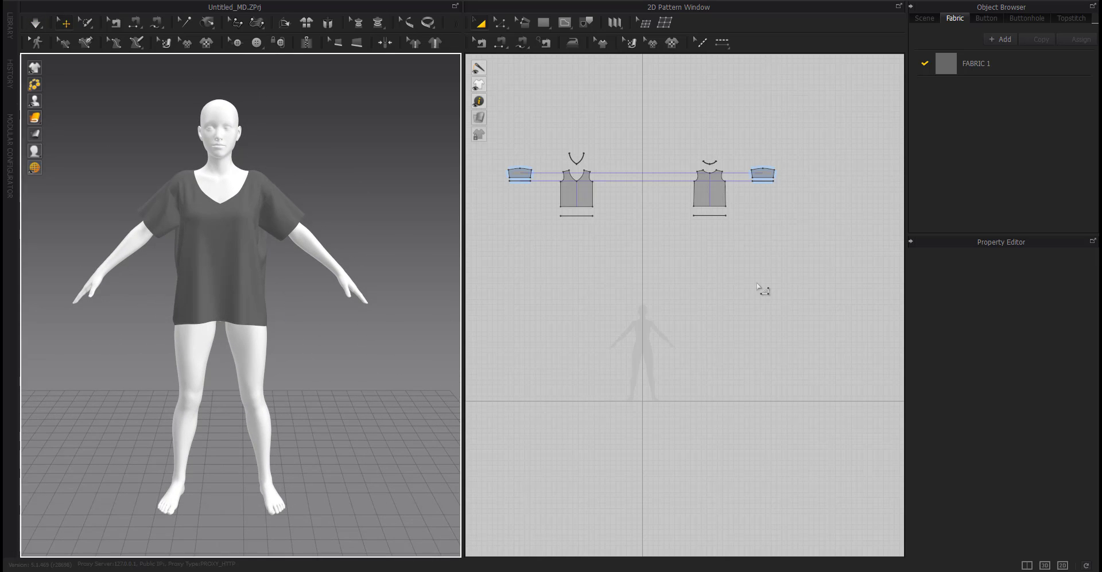
pyautogui.moveTo(756, 283); pyautogui.dragTo(752, 305, button='right')
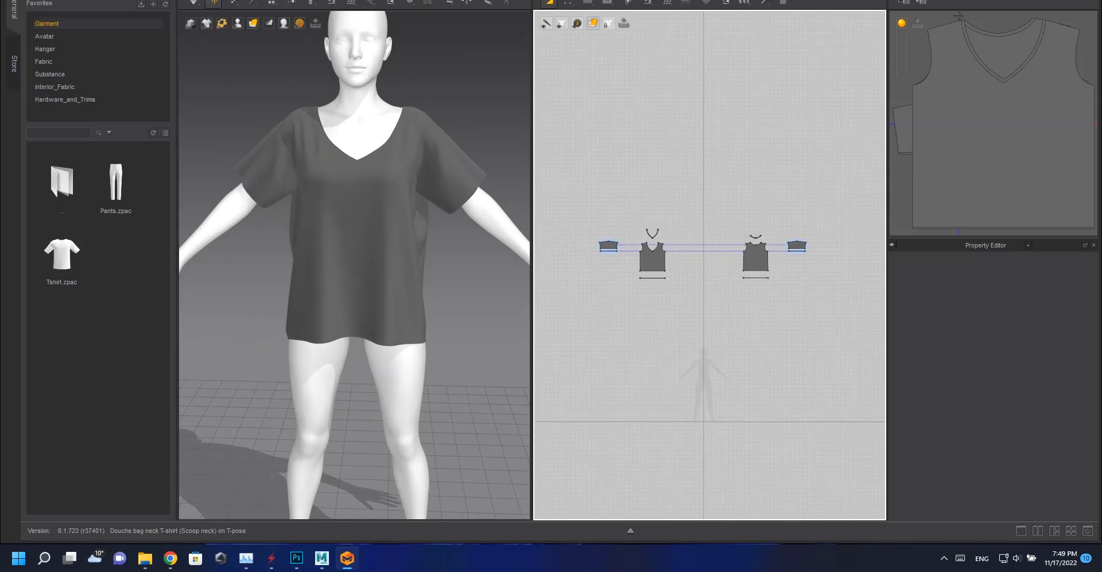
# Switch the 2D window to the UV Editor to show the top's pattern UV layout.
pyautogui.click(741, 2)
pyautogui.click(683, 95)
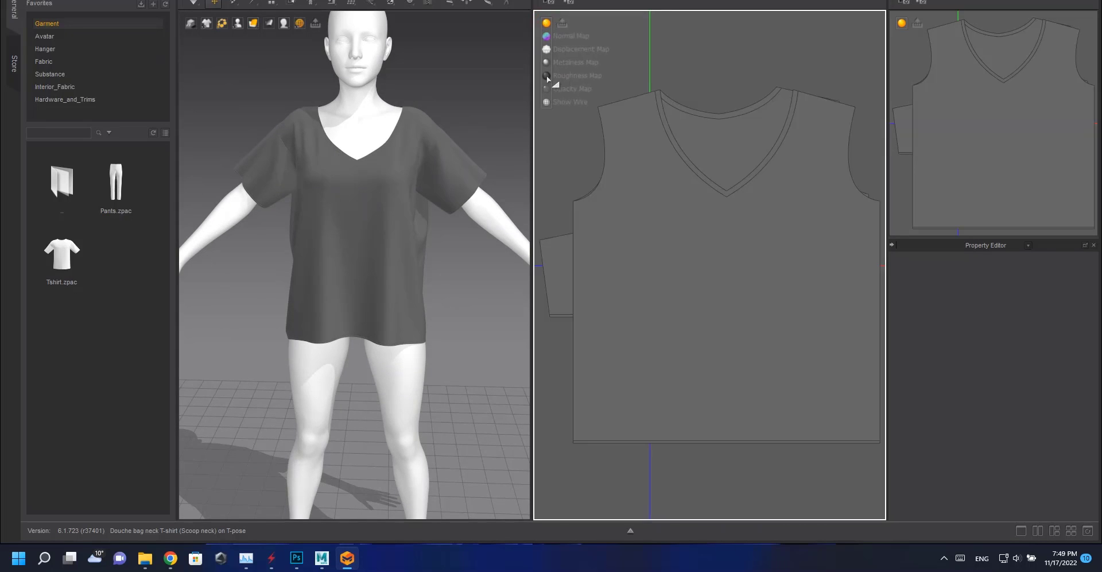
pyautogui.click(548, 66)
pyautogui.scroll(-5, 713, 263)
pyautogui.click(711, 261)
pyautogui.rightClick(672, 113)
pyautogui.click(703, 126)
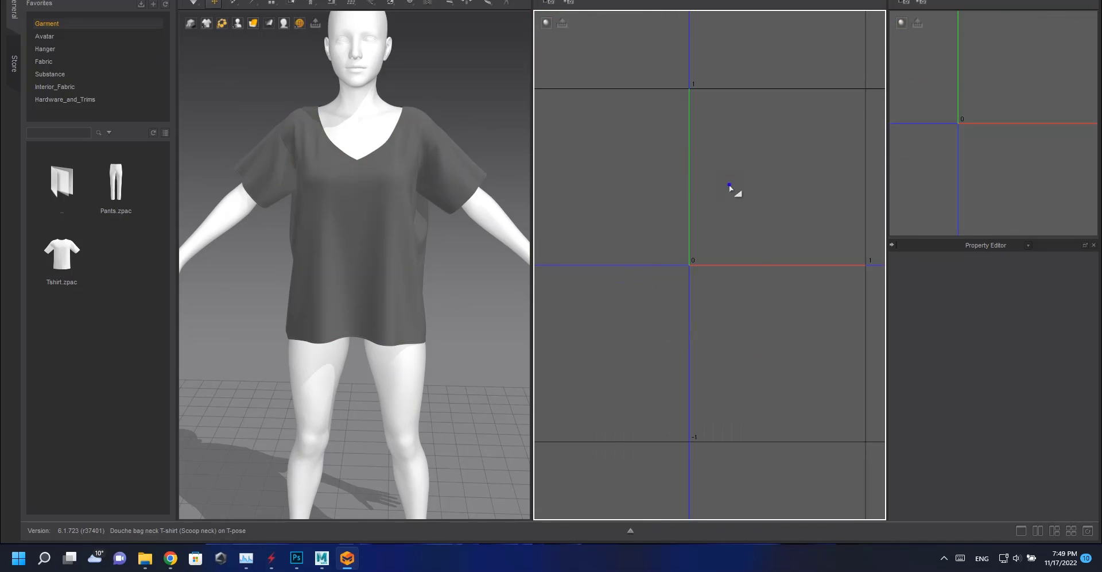
pyautogui.scroll(-7, 733, 221)
pyautogui.moveTo(718, 129); pyautogui.dragTo(681, 220, button='middle')
# Select all UV islands and move the front and back body panels into the UV tile.
pyautogui.hotkey('ctrl', 'a')
pyautogui.moveTo(634, 186); pyautogui.dragTo(695, 308)
pyautogui.moveTo(695, 309); pyautogui.dragTo(692, 223, button='middle')
pyautogui.click(700, 244)
pyautogui.scroll(6, 700, 242)
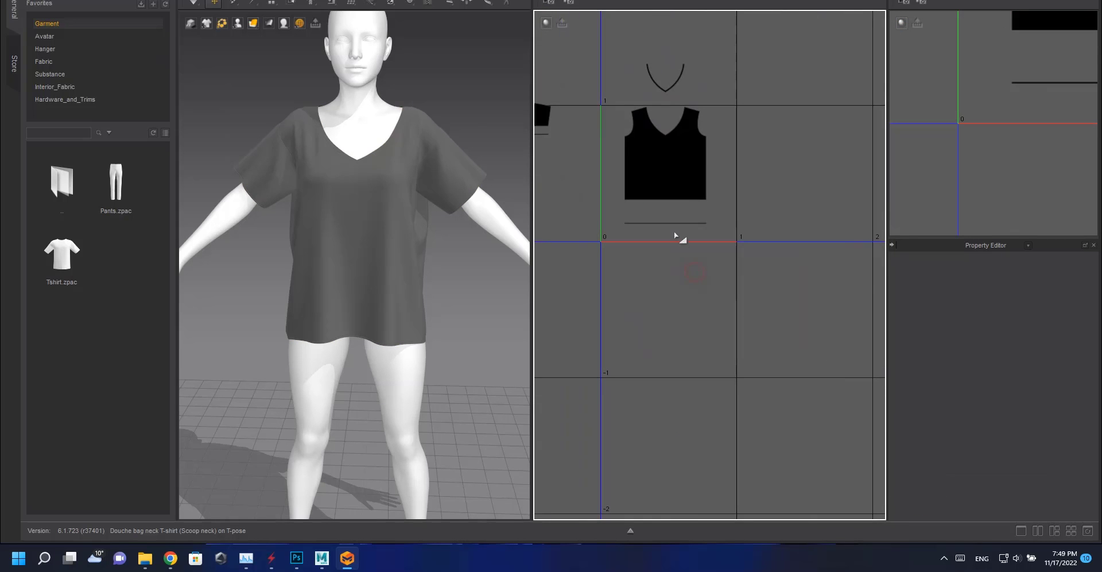
pyautogui.moveTo(680, 224); pyautogui.dragTo(807, 71)
pyautogui.moveTo(670, 180); pyautogui.dragTo(649, 222)
pyautogui.moveTo(678, 214); pyautogui.dragTo(721, 195, button='middle')
pyautogui.scroll(6, 721, 199)
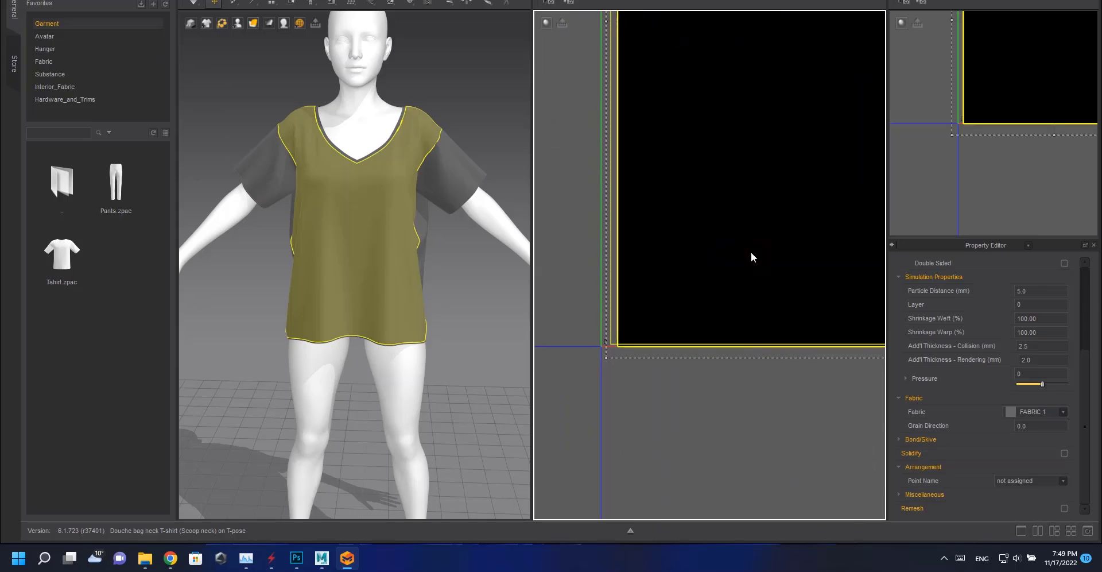
pyautogui.scroll(-10, 748, 321)
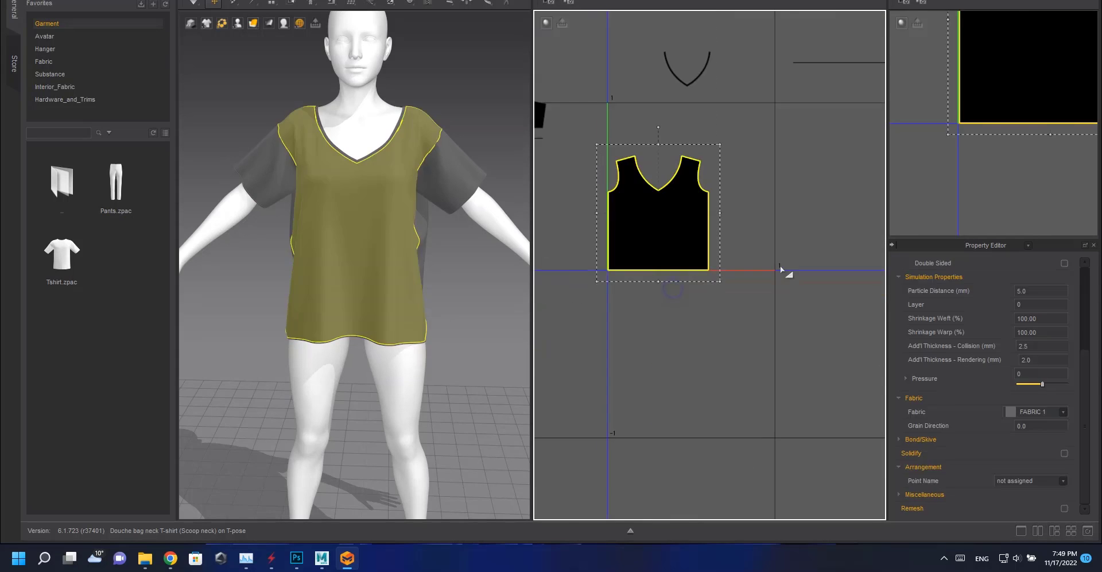
pyautogui.moveTo(799, 241); pyautogui.dragTo(675, 259)
pyautogui.scroll(10, 675, 259)
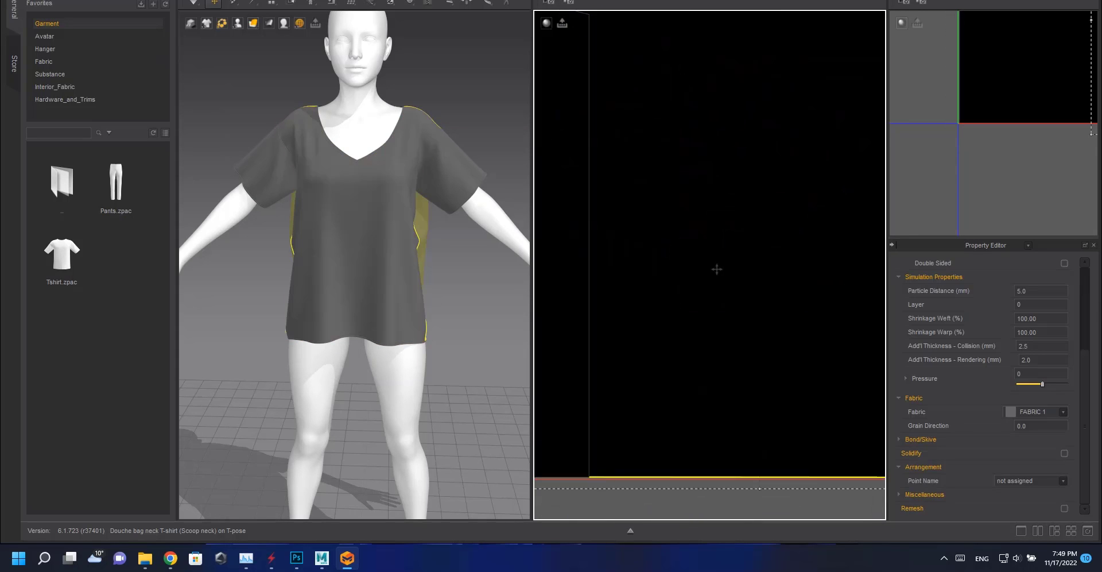
pyautogui.scroll(-10, 755, 310)
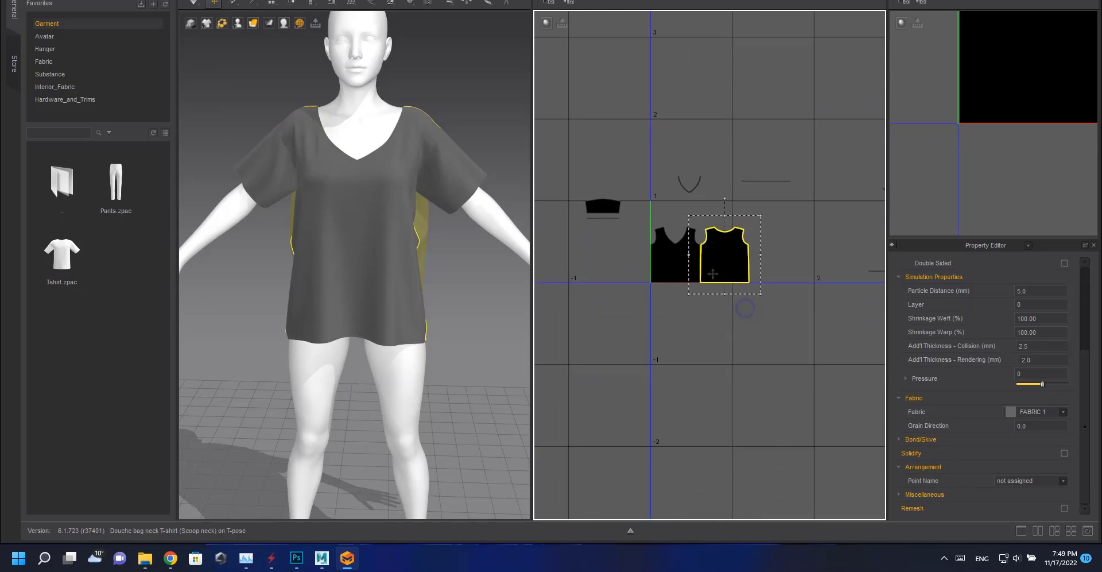
# Reposition the back body and sleeve UV islands beside the front body panel.
pyautogui.click(694, 241)
pyautogui.scroll(8, 657, 316)
pyautogui.scroll(5, 614, 317)
pyautogui.moveTo(585, 322); pyautogui.dragTo(878, 292, button='middle')
pyautogui.moveTo(738, 303); pyautogui.dragTo(733, 397)
pyautogui.moveTo(786, 360); pyautogui.dragTo(644, 321, button='middle')
pyautogui.moveTo(747, 278); pyautogui.dragTo(752, 301)
pyautogui.click(734, 269)
pyautogui.moveTo(733, 275); pyautogui.dragTo(782, 281, button='middle')
pyautogui.scroll(-10, 738, 264)
pyautogui.click(738, 261)
pyautogui.click(737, 255)
pyautogui.moveTo(738, 256); pyautogui.dragTo(580, 216, button='middle')
pyautogui.moveTo(765, 186); pyautogui.dragTo(596, 222)
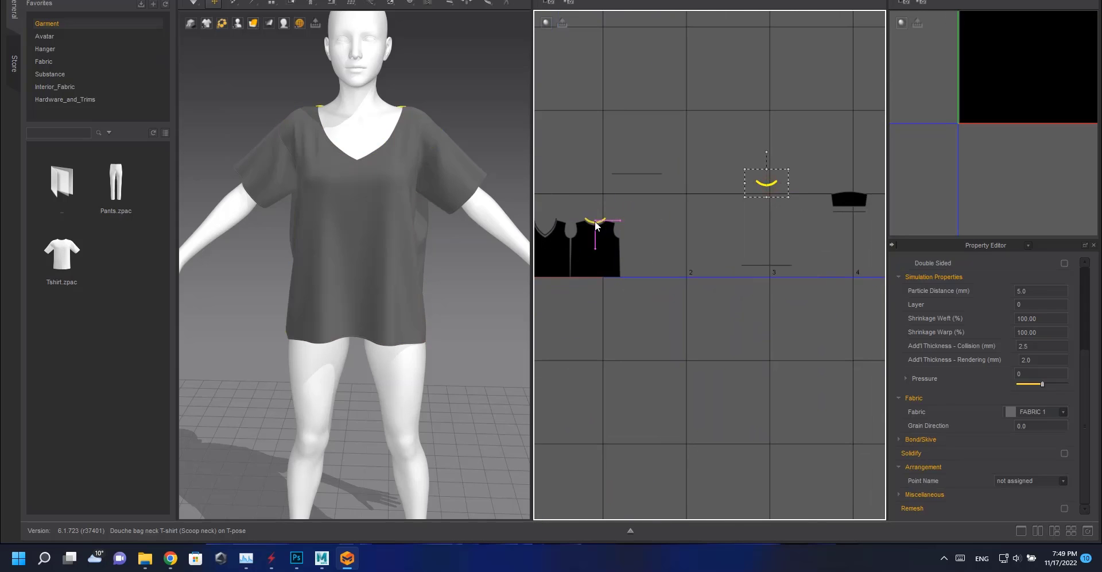
# Move the neckband UV islands above the body panels within the UV tile.
pyautogui.click(648, 241)
pyautogui.scroll(7, 651, 240)
pyautogui.moveTo(632, 230); pyautogui.dragTo(861, 258, button='middle')
pyautogui.scroll(5, 763, 224)
pyautogui.click(655, 370)
pyautogui.click(704, 232)
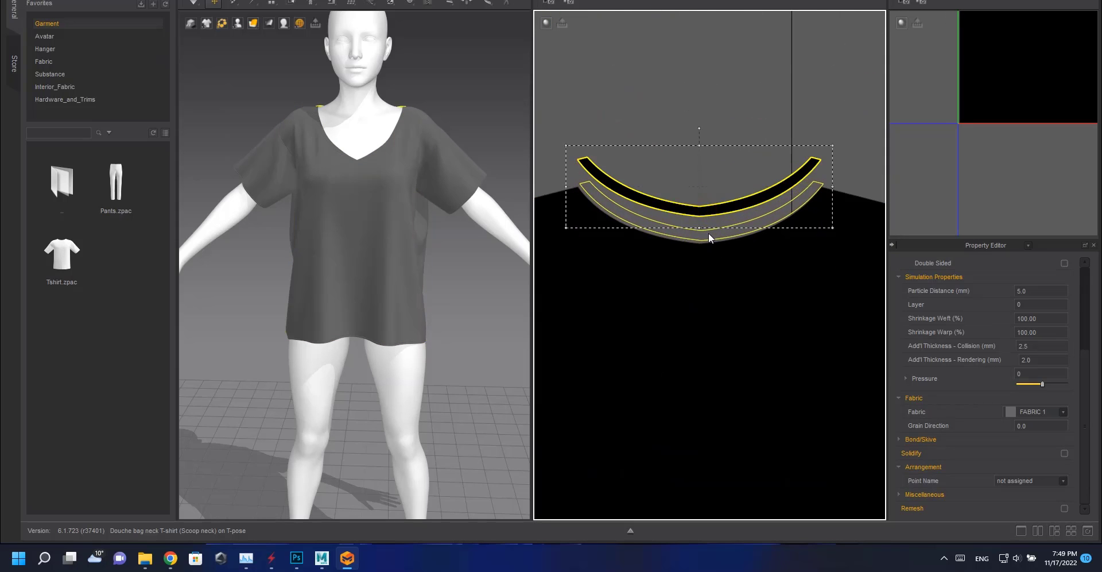
pyautogui.moveTo(710, 238); pyautogui.dragTo(711, 240)
pyautogui.scroll(6, 839, 197)
pyautogui.click(720, 228)
pyautogui.click(796, 156)
pyautogui.scroll(-12, 792, 185)
pyautogui.moveTo(792, 184); pyautogui.dragTo(588, 202, button='middle')
pyautogui.scroll(-3, 588, 203)
pyautogui.click(826, 202)
pyautogui.click(846, 198)
pyautogui.scroll(-7, 696, 229)
pyautogui.moveTo(846, 203); pyautogui.dragTo(767, 220, button='middle')
pyautogui.moveTo(760, 223); pyautogui.dragTo(627, 217)
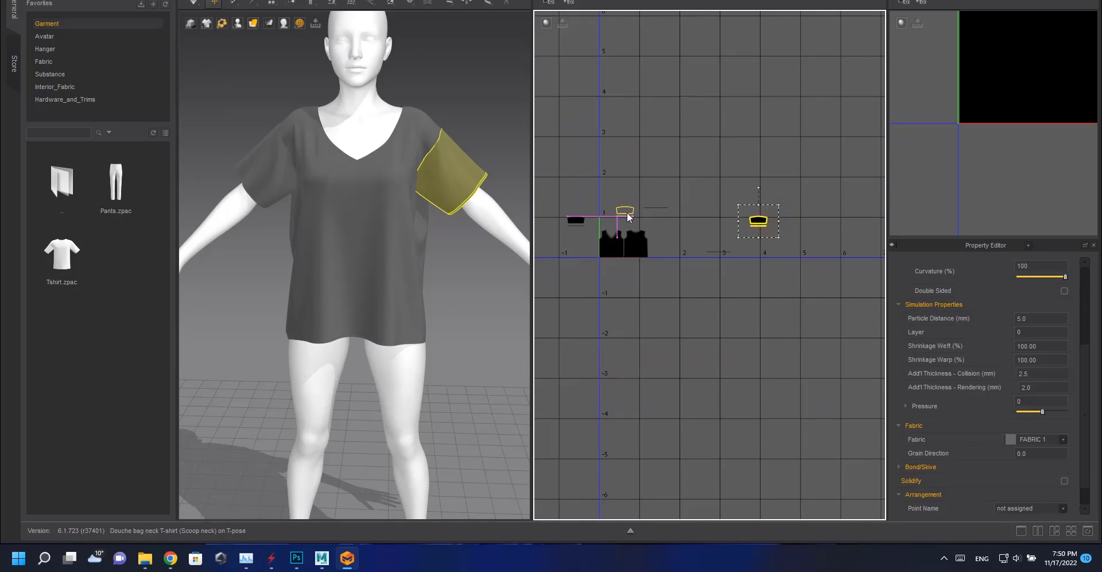
# Arrange both sleeve UV islands side by side above the front and back body panels.
pyautogui.click(717, 253)
pyautogui.moveTo(715, 210); pyautogui.dragTo(760, 227, button='middle')
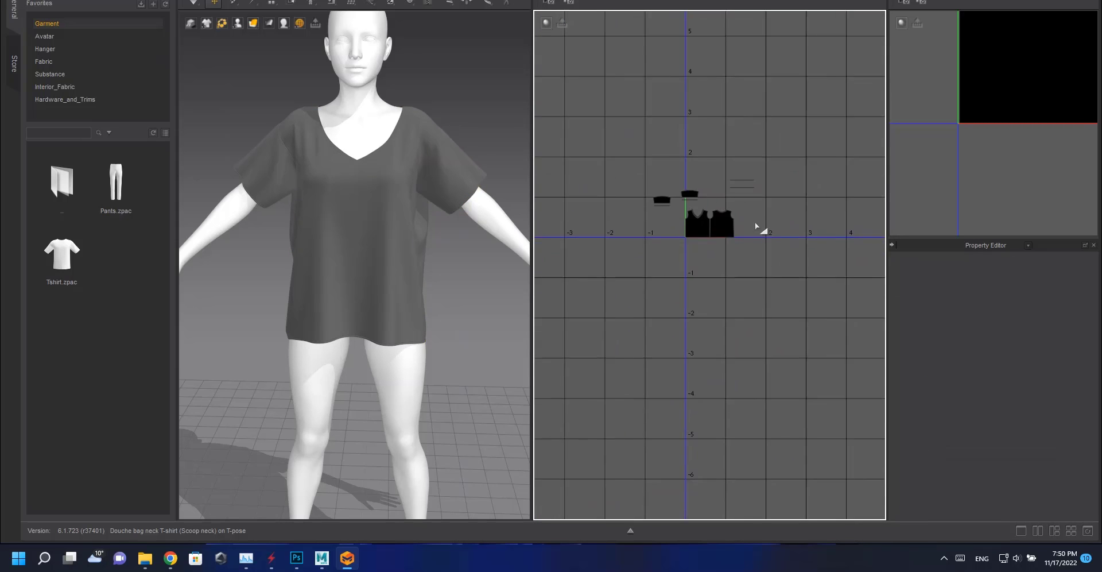
pyautogui.scroll(6, 760, 227)
pyautogui.moveTo(577, 228); pyautogui.dragTo(819, 253)
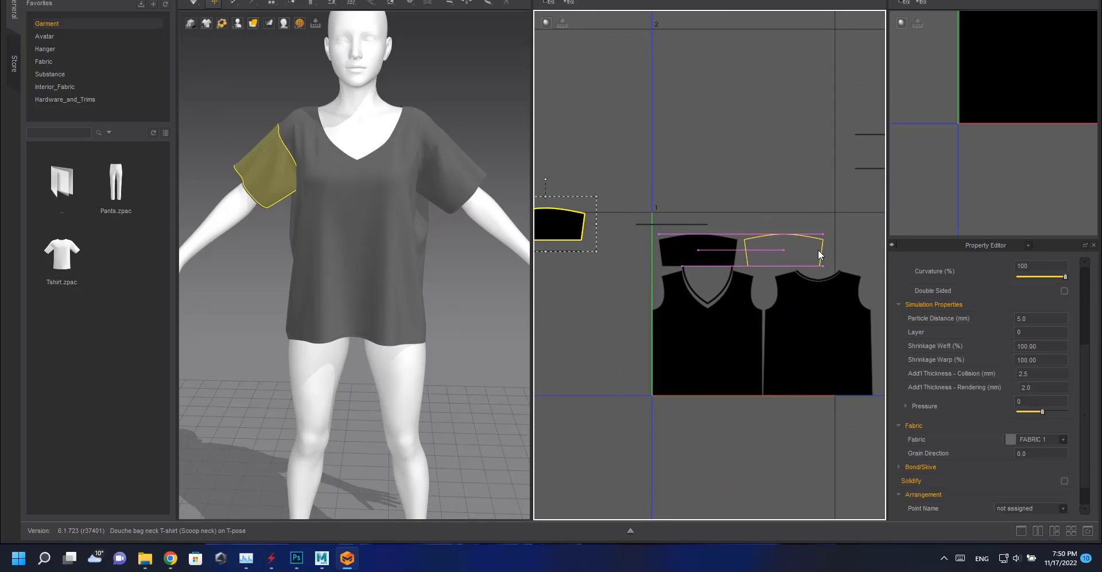
pyautogui.scroll(5, 692, 253)
pyautogui.click(737, 242)
pyautogui.moveTo(738, 241); pyautogui.dragTo(698, 220, button='middle')
pyautogui.keyDown('shift'); pyautogui.click(759, 227); pyautogui.keyUp('shift')
pyautogui.scroll(3, 697, 219)
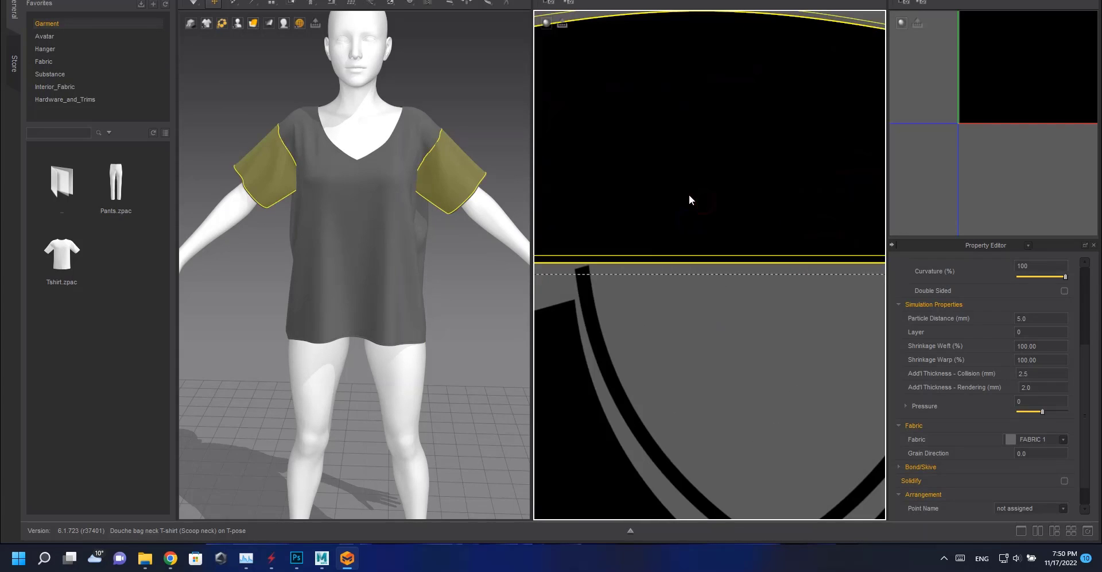
pyautogui.scroll(-2, 787, 202)
pyautogui.scroll(-2, 755, 212)
pyautogui.click(726, 85)
pyautogui.moveTo(727, 87); pyautogui.dragTo(881, 109, button='middle')
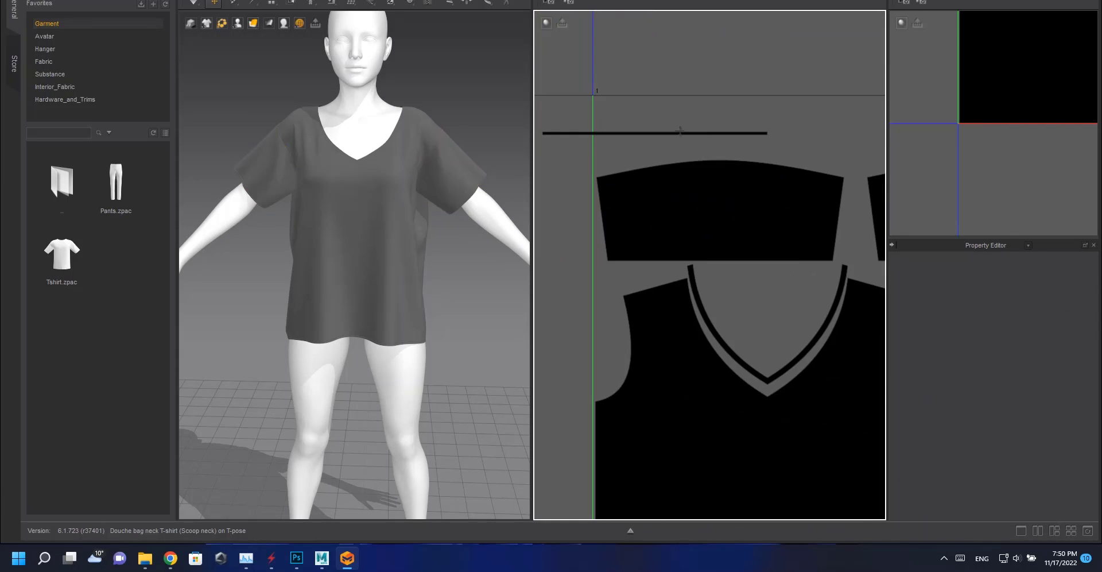
pyautogui.moveTo(680, 133); pyautogui.dragTo(750, 148)
pyautogui.click(717, 115)
pyautogui.scroll(-4, 717, 114)
pyautogui.moveTo(717, 115); pyautogui.dragTo(757, 202, button='middle')
pyautogui.moveTo(589, 244); pyautogui.dragTo(779, 208)
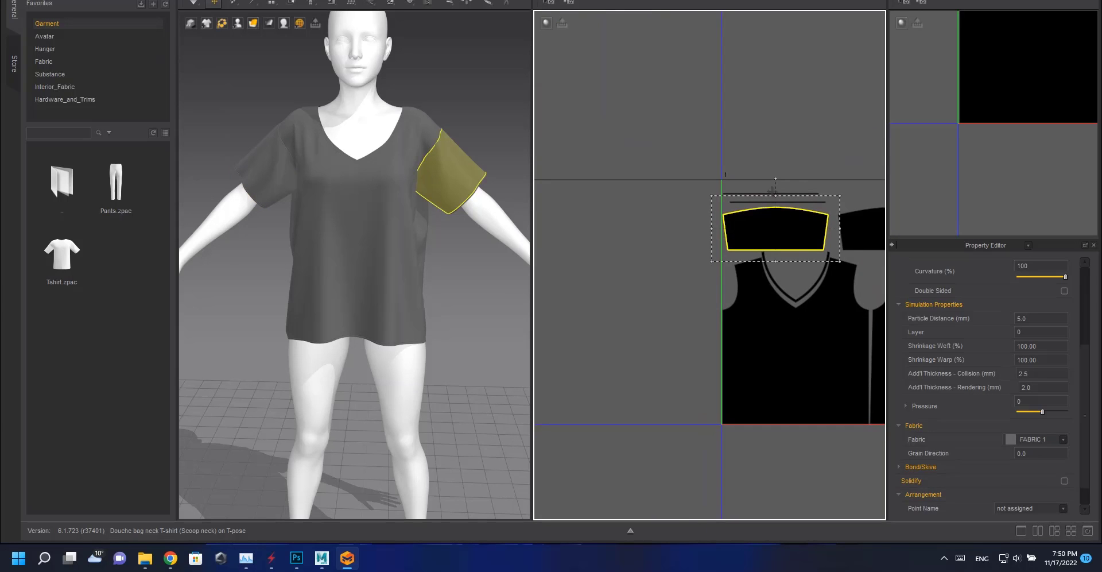
# Align the neckband strips and sleeves along the top edge of the body panels in the UV layout.
pyautogui.scroll(3, 712, 132)
pyautogui.scroll(-3, 712, 140)
pyautogui.click(636, 138)
pyautogui.scroll(-3, 636, 139)
pyautogui.scroll(3, 635, 207)
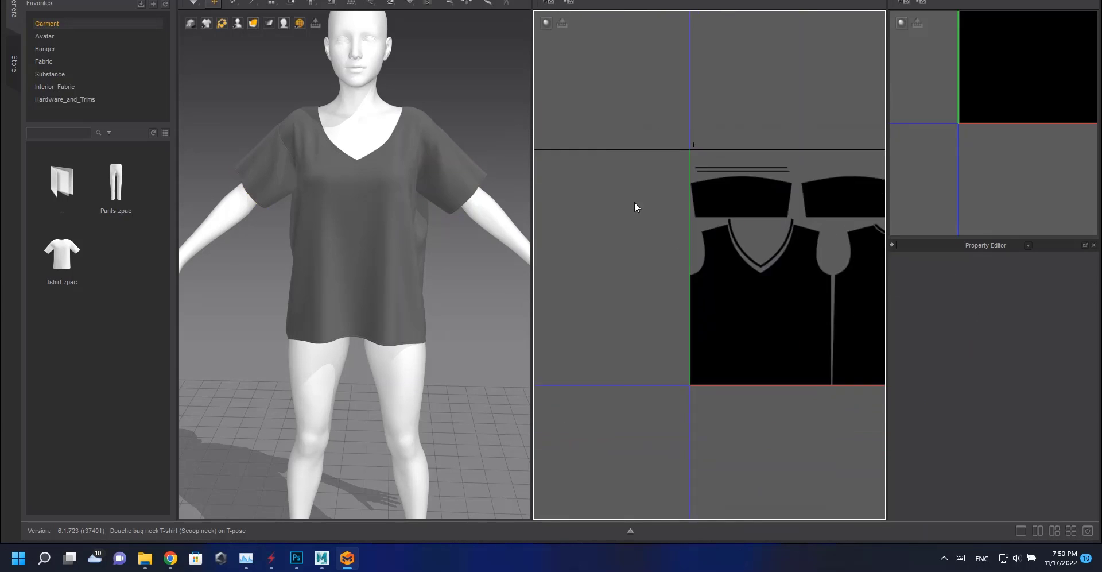
pyautogui.scroll(-4, 634, 207)
pyautogui.click(765, 173)
pyautogui.scroll(2, 772, 207)
pyautogui.moveTo(832, 131); pyautogui.dragTo(725, 186)
pyautogui.moveTo(827, 102); pyautogui.dragTo(717, 182)
pyautogui.scroll(4, 711, 253)
pyautogui.moveTo(767, 253); pyautogui.dragTo(770, 344, button='middle')
pyautogui.scroll(3, 701, 218)
pyautogui.scroll(-4, 701, 219)
pyautogui.click(705, 175)
pyautogui.moveTo(705, 176); pyautogui.dragTo(735, 175, button='middle')
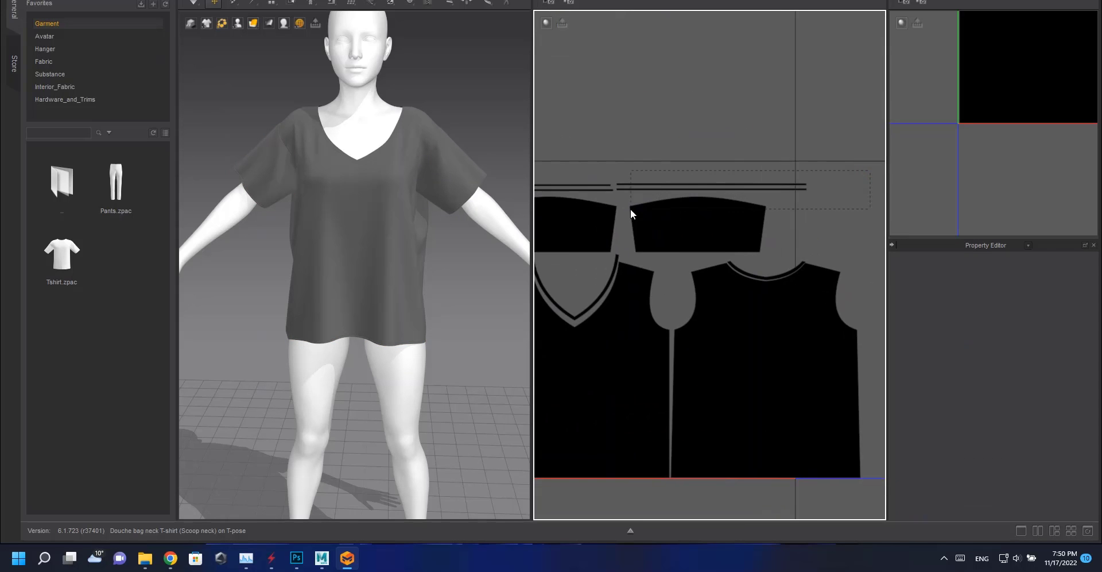
pyautogui.click(652, 190)
pyautogui.moveTo(654, 190); pyautogui.dragTo(774, 212, button='middle')
pyautogui.moveTo(774, 212); pyautogui.dragTo(649, 201)
pyautogui.click(673, 176)
pyautogui.scroll(-5, 709, 208)
pyautogui.scroll(-4, 712, 212)
pyautogui.moveTo(691, 218)
pyautogui.mouseDown(button='middle')
pyautogui.moveTo(757, 206)
pyautogui.moveTo(698, 210)
pyautogui.mouseUp(button='middle')
pyautogui.scroll(6, 740, 184)
pyautogui.moveTo(765, 155); pyautogui.dragTo(599, 310)
pyautogui.scroll(5, 711, 247)
pyautogui.moveTo(829, 40); pyautogui.dragTo(771, 59)
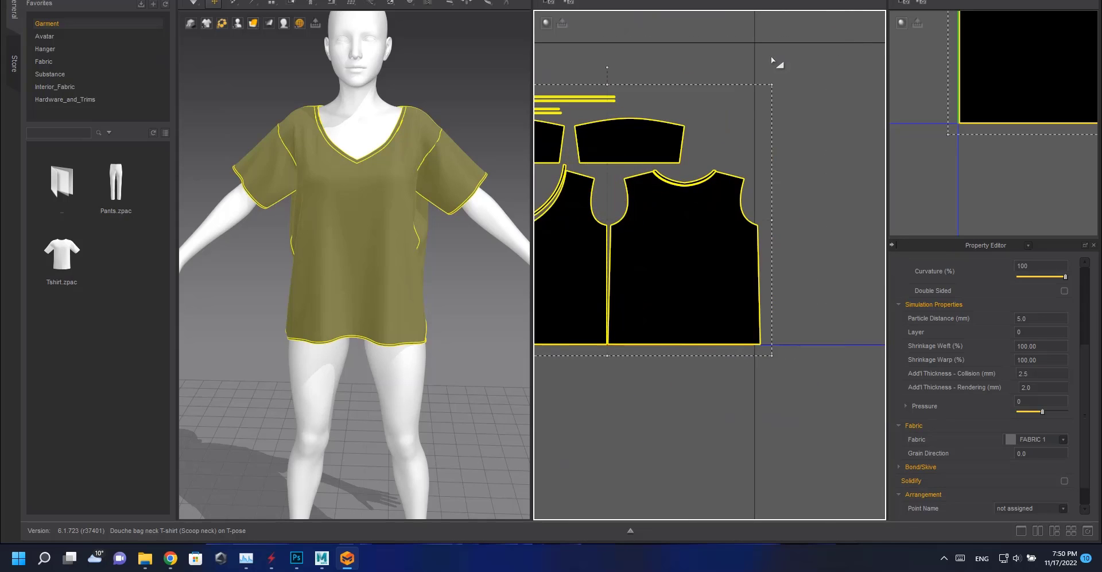
# Select all UV islands and fit the whole layout inside the 0–1 UV tile.
pyautogui.click(772, 77)
pyautogui.scroll(5, 774, 246)
pyautogui.moveTo(774, 253); pyautogui.dragTo(701, 345, button='middle')
pyautogui.click(701, 270)
pyautogui.click(787, 118)
pyautogui.scroll(-4, 763, 135)
pyautogui.hotkey('ctrl', 'a')
pyautogui.moveTo(745, 97); pyautogui.dragTo(737, 102)
pyautogui.click(780, 261)
pyautogui.scroll(5, 738, 390)
pyautogui.moveTo(665, 376); pyautogui.dragTo(844, 256, button='middle')
pyautogui.click(674, 292)
pyautogui.scroll(-7, 757, 270)
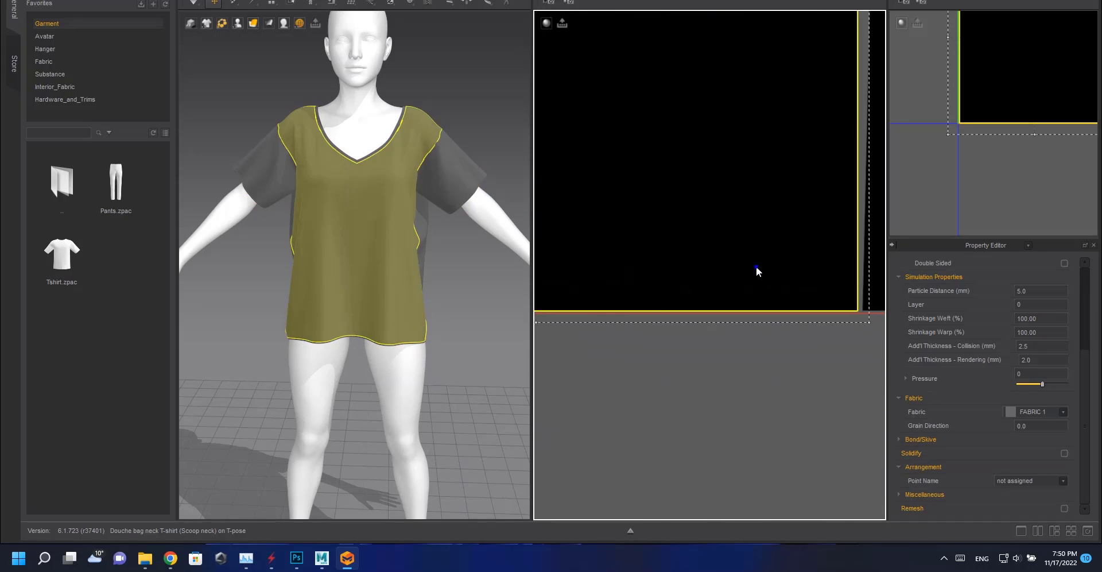
# Switch the 2D window back to the 2D Pattern Window.
pyautogui.click(716, 0)
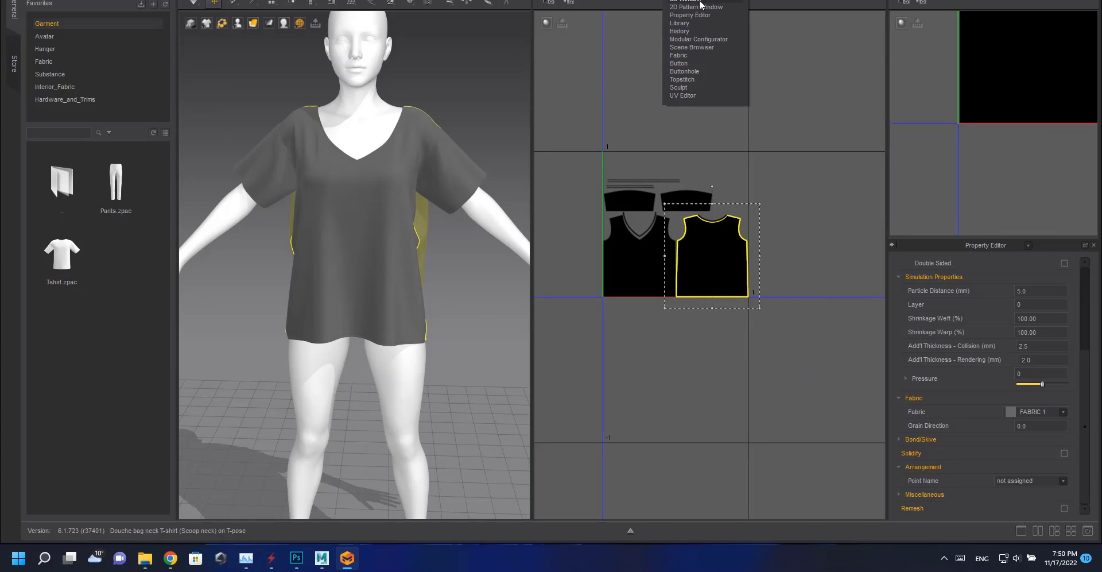
pyautogui.click(695, 10)
pyautogui.click(39, 0)
pyautogui.click(62, 24)
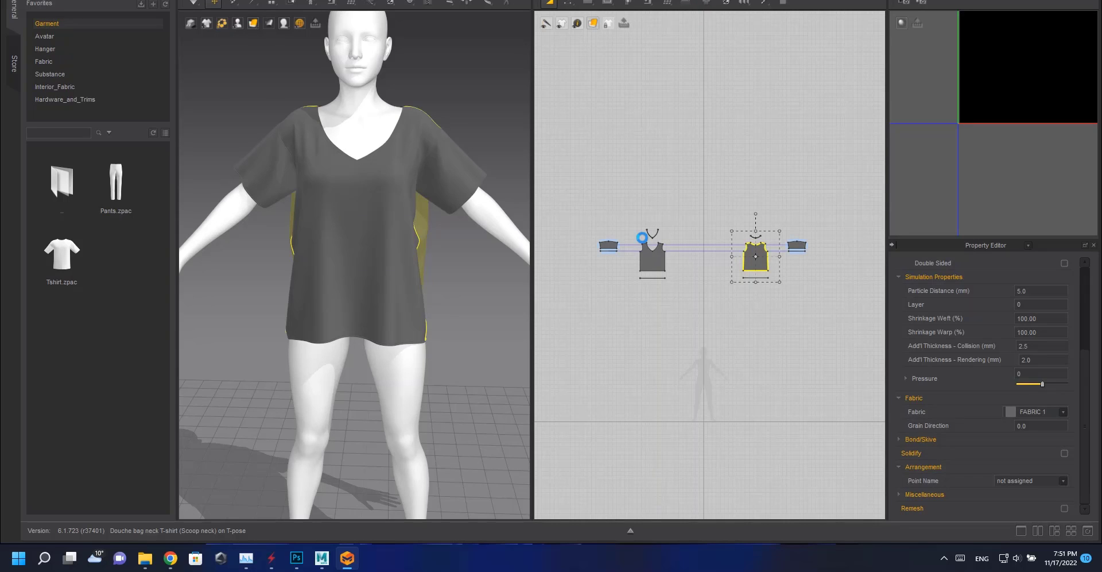
# Draw two quad faces covering the left and right halves of the sleeve pattern for retopology.
pyautogui.scroll(4, 759, 274)
pyautogui.press('m')
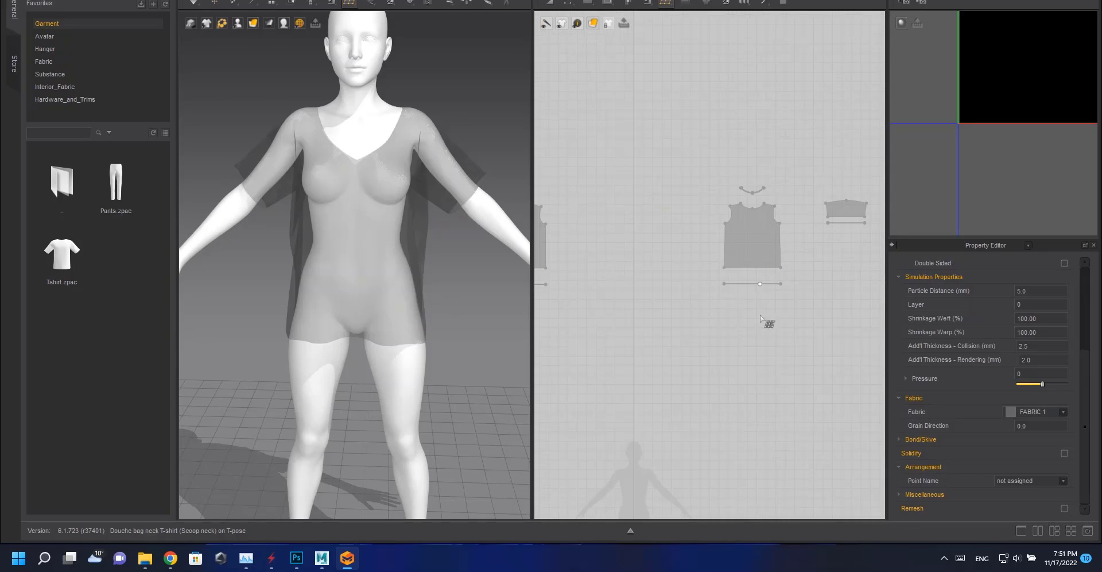
pyautogui.moveTo(842, 246); pyautogui.dragTo(725, 290, button='middle')
pyautogui.scroll(8, 724, 261)
pyautogui.click(652, 285)
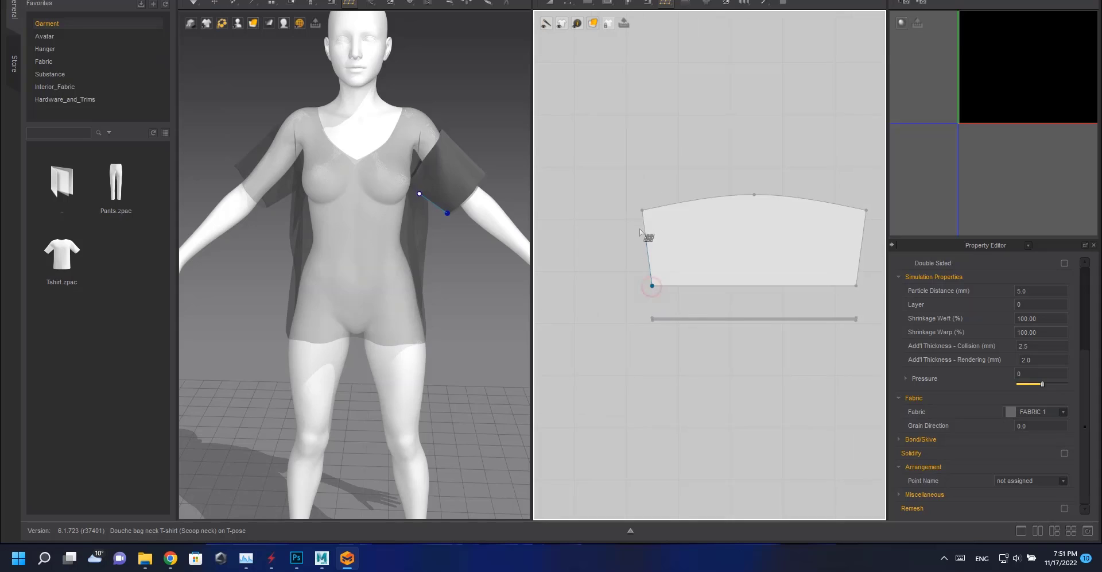
pyautogui.click(754, 196)
pyautogui.click(755, 286)
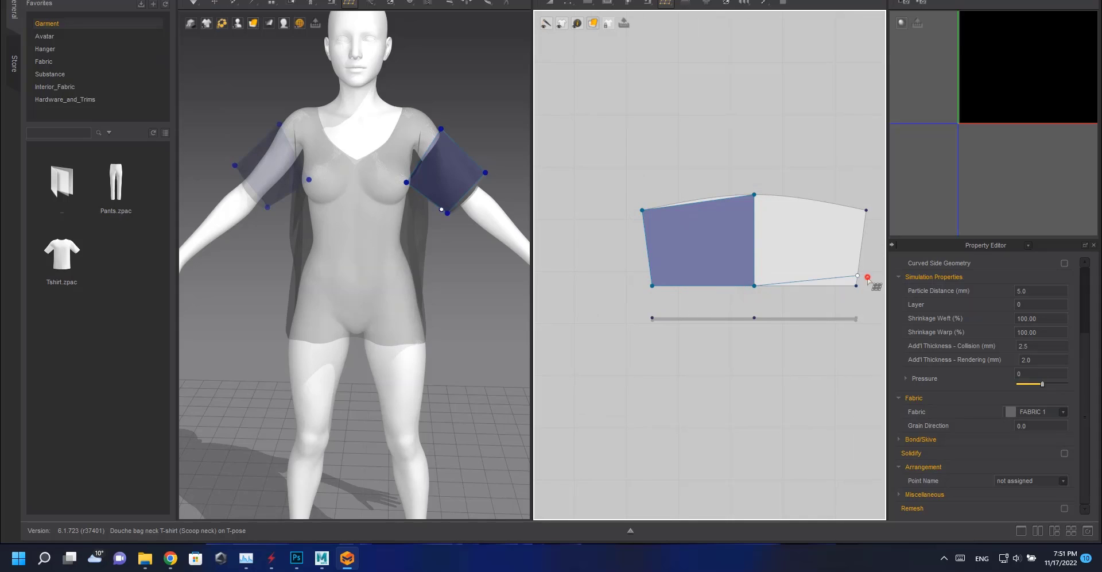
pyautogui.press('Escape')
pyautogui.click(755, 287)
pyautogui.click(857, 287)
pyautogui.click(867, 211)
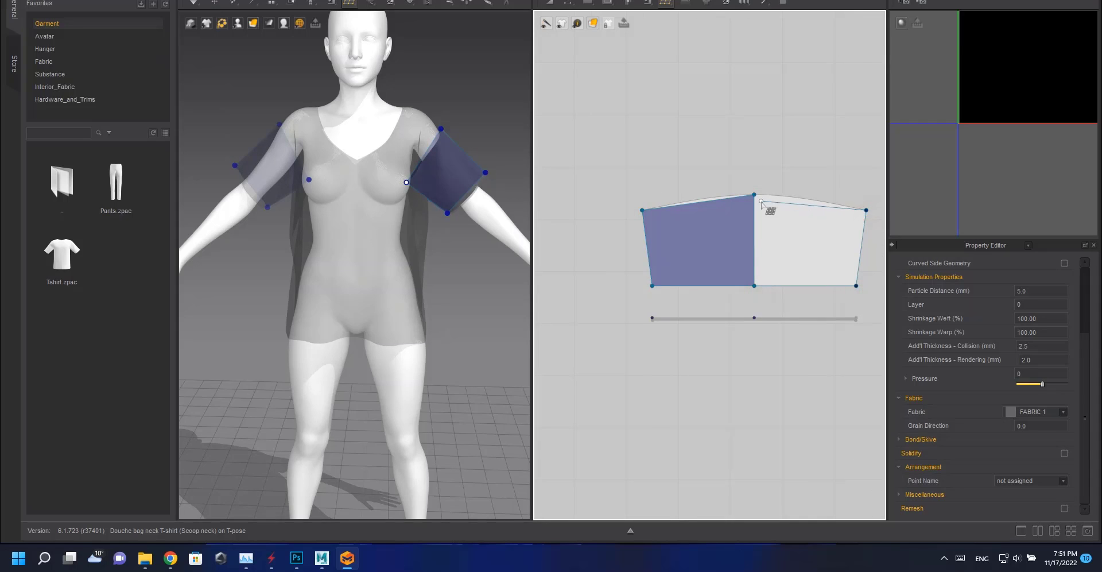
pyautogui.click(756, 195)
# Subdivide the sleeve quads into narrow vertical strips and split them across the sleeve.
pyautogui.keyDown('ctrl'); pyautogui.click(804, 244); pyautogui.keyUp('ctrl')
pyautogui.keyDown('ctrl'); pyautogui.click(703, 244); pyautogui.keyUp('ctrl')
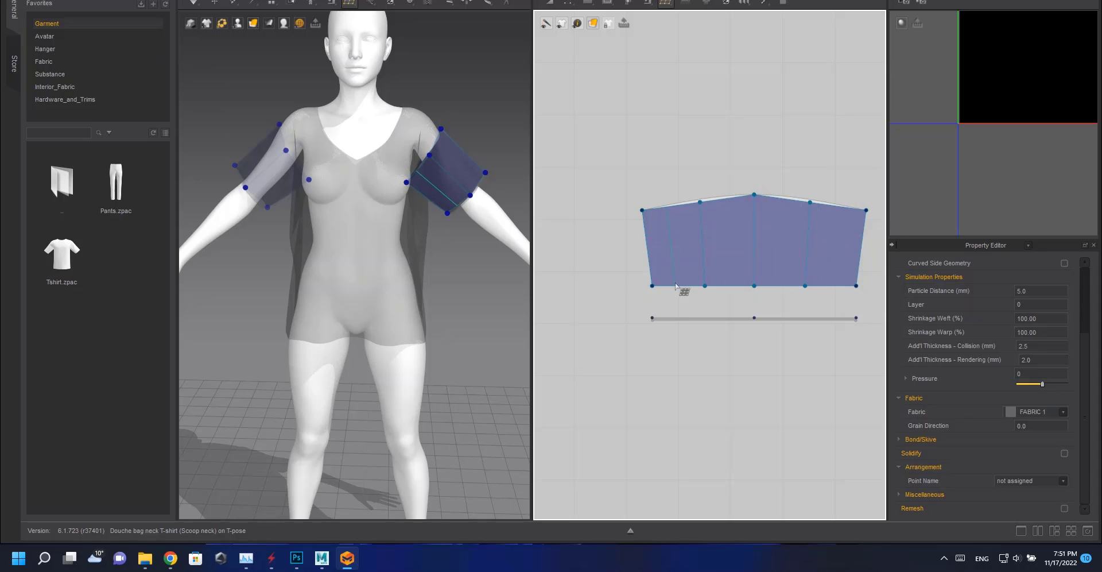
pyautogui.keyDown('ctrl'); pyautogui.click(678, 285); pyautogui.keyUp('ctrl')
pyautogui.keyDown('ctrl'); pyautogui.click(728, 285); pyautogui.keyUp('ctrl')
pyautogui.keyDown('ctrl'); pyautogui.click(780, 283); pyautogui.keyUp('ctrl')
pyautogui.keyDown('ctrl'); pyautogui.click(830, 278); pyautogui.keyUp('ctrl')
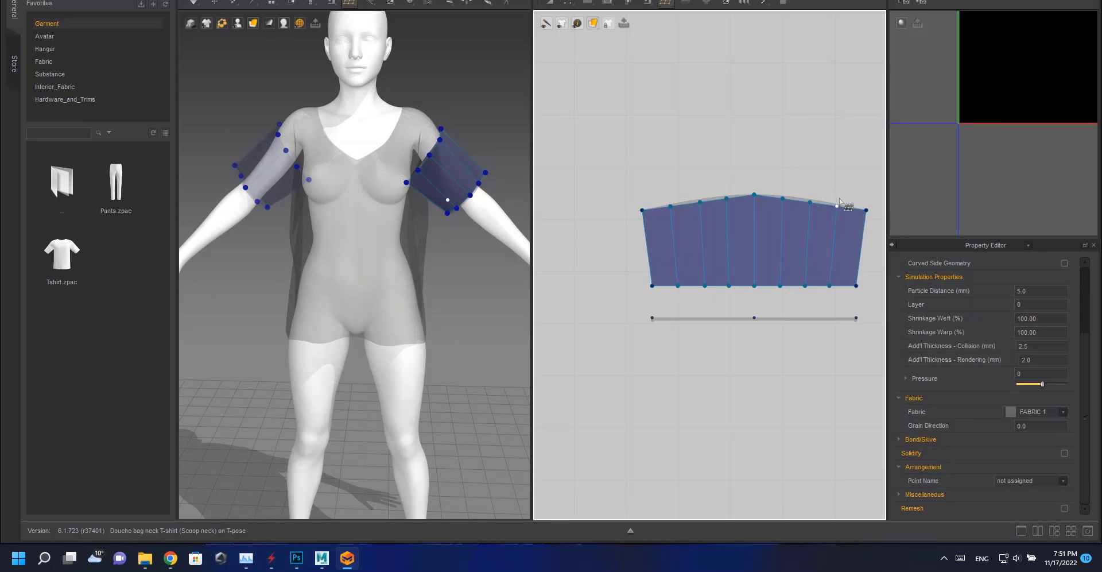
pyautogui.moveTo(837, 206); pyautogui.dragTo(668, 205)
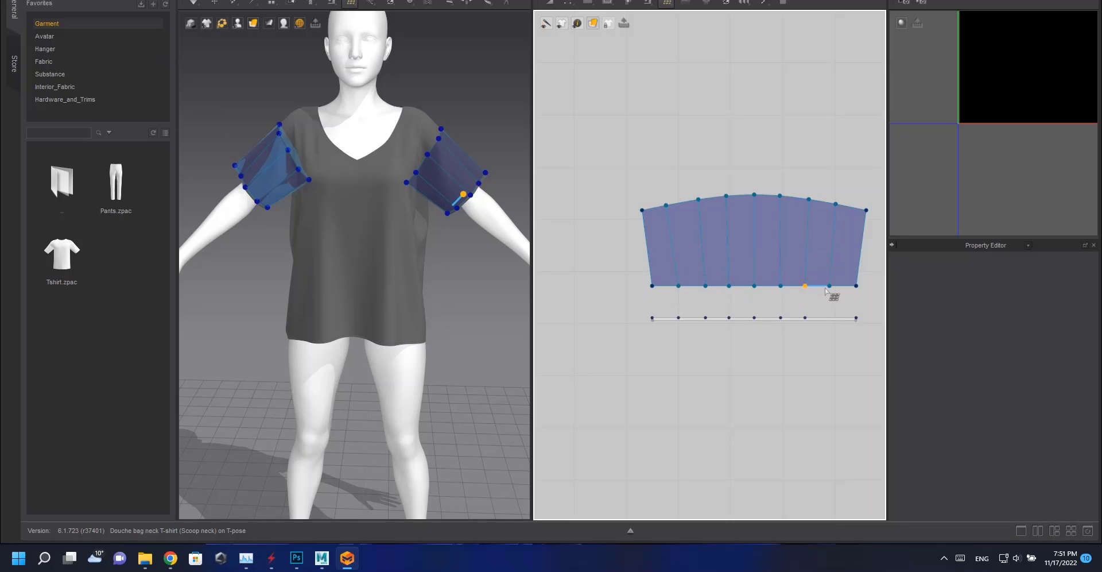
pyautogui.scroll(-3, 802, 250)
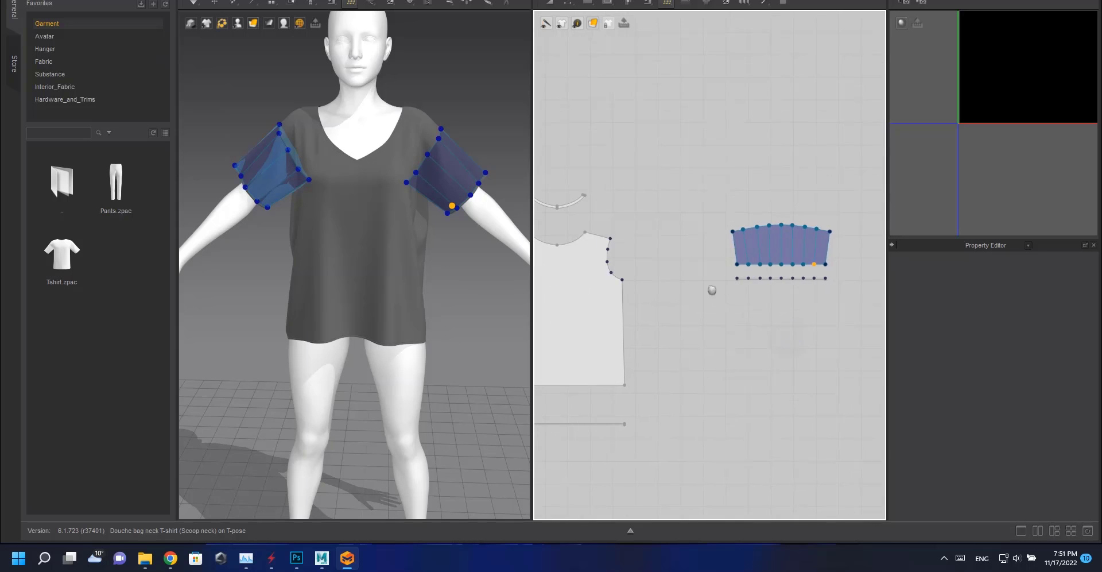
pyautogui.click(791, 245)
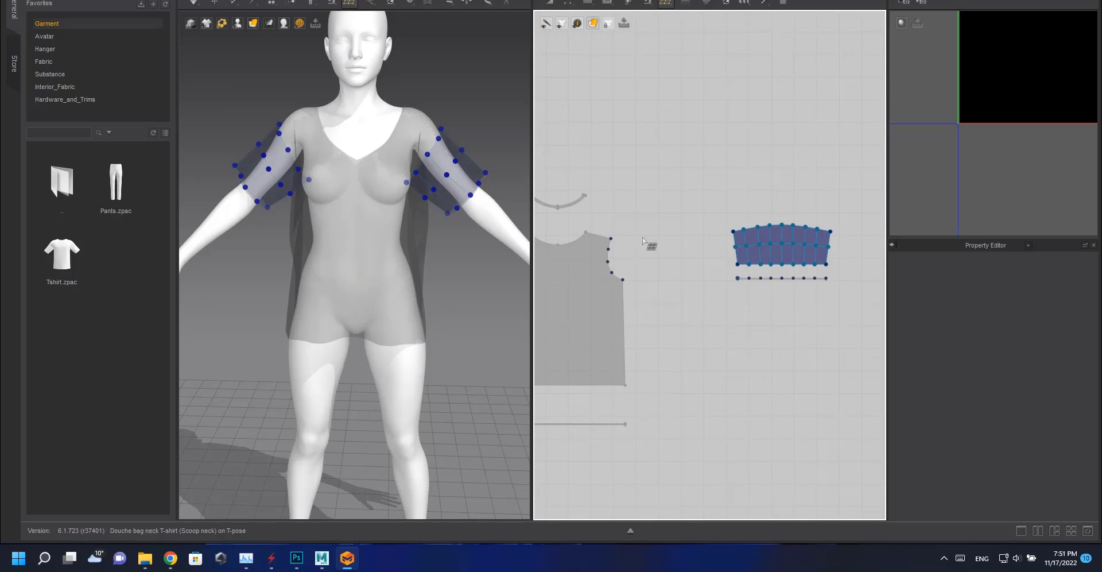
# Draw quad faces along both arms of the V-neck binding strip.
pyautogui.moveTo(660, 230); pyautogui.dragTo(827, 229, button='middle')
pyautogui.moveTo(754, 240); pyautogui.dragTo(873, 227, button='middle')
pyautogui.scroll(-3, 713, 259)
pyautogui.moveTo(644, 225); pyautogui.dragTo(797, 241, button='middle')
pyautogui.scroll(6, 729, 277)
pyautogui.moveTo(730, 277); pyautogui.dragTo(797, 290, button='middle')
pyautogui.scroll(-4, 797, 291)
pyautogui.scroll(2, 771, 255)
pyautogui.scroll(3, 788, 193)
pyautogui.moveTo(788, 193); pyautogui.dragTo(710, 267, button='middle')
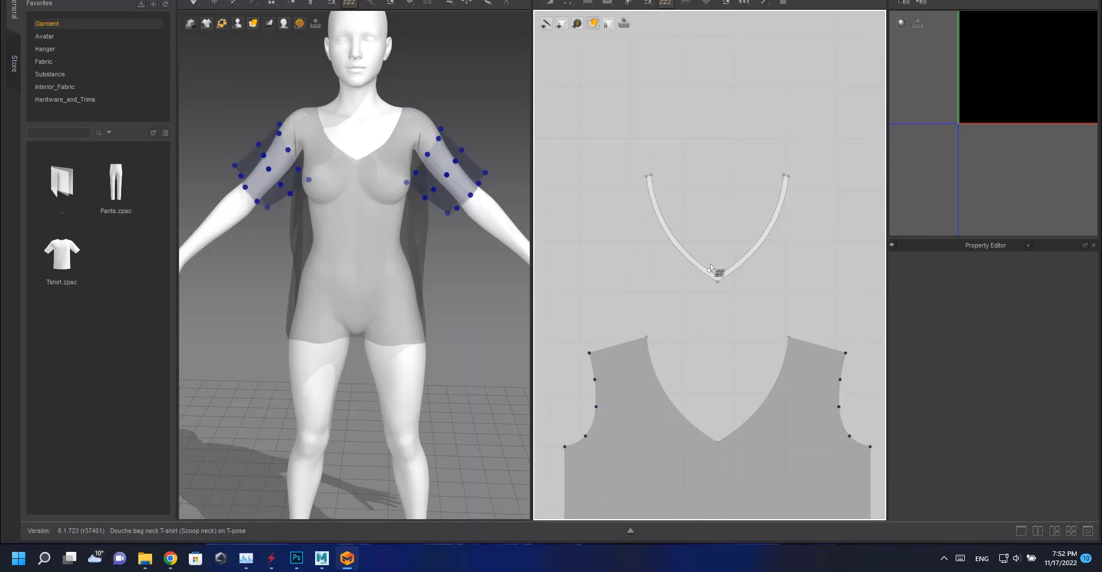
pyautogui.scroll(2, 710, 267)
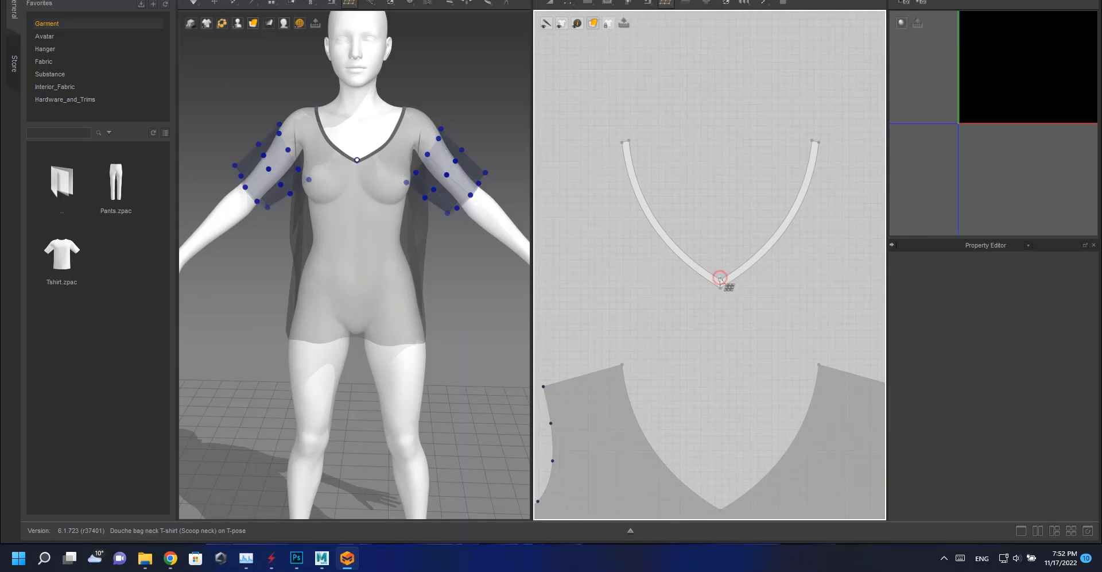
pyautogui.click(720, 280)
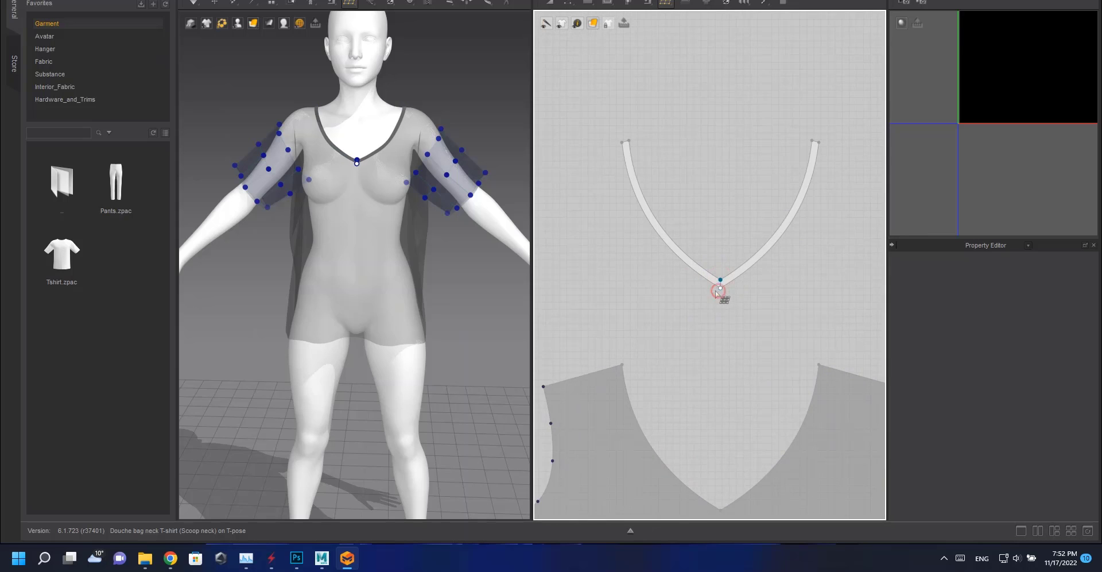
pyautogui.click(629, 141)
pyautogui.click(813, 140)
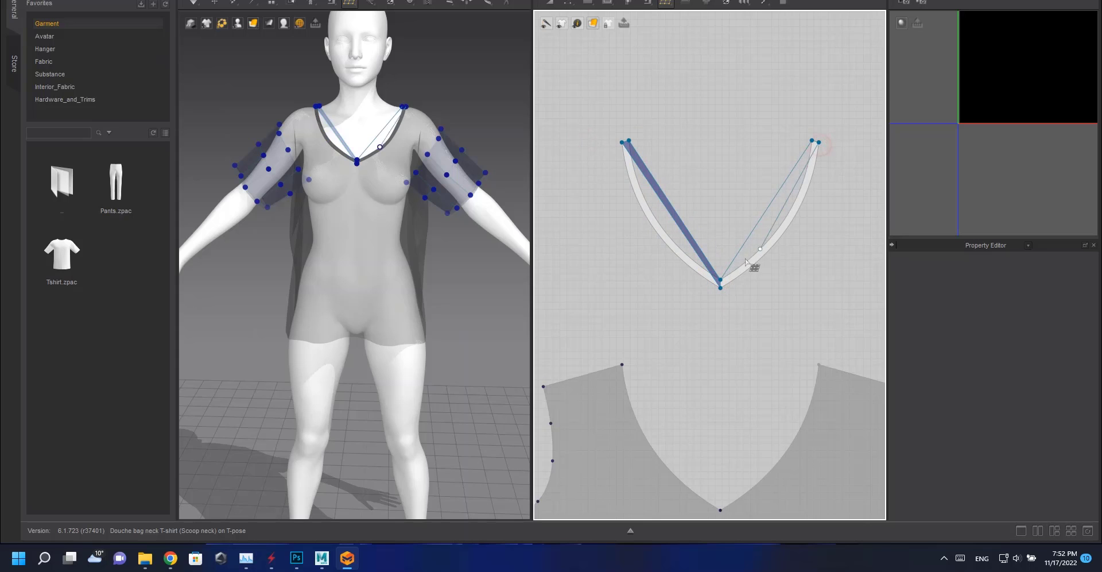
pyautogui.click(720, 280)
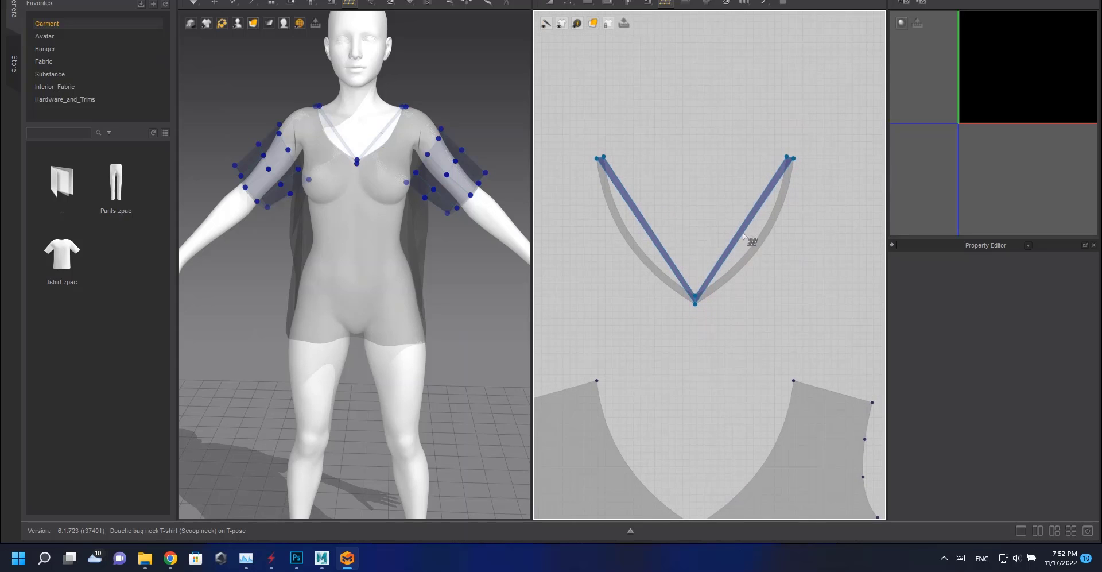
# Add split lines across both arms of the neckband quads.
pyautogui.scroll(3, 746, 234)
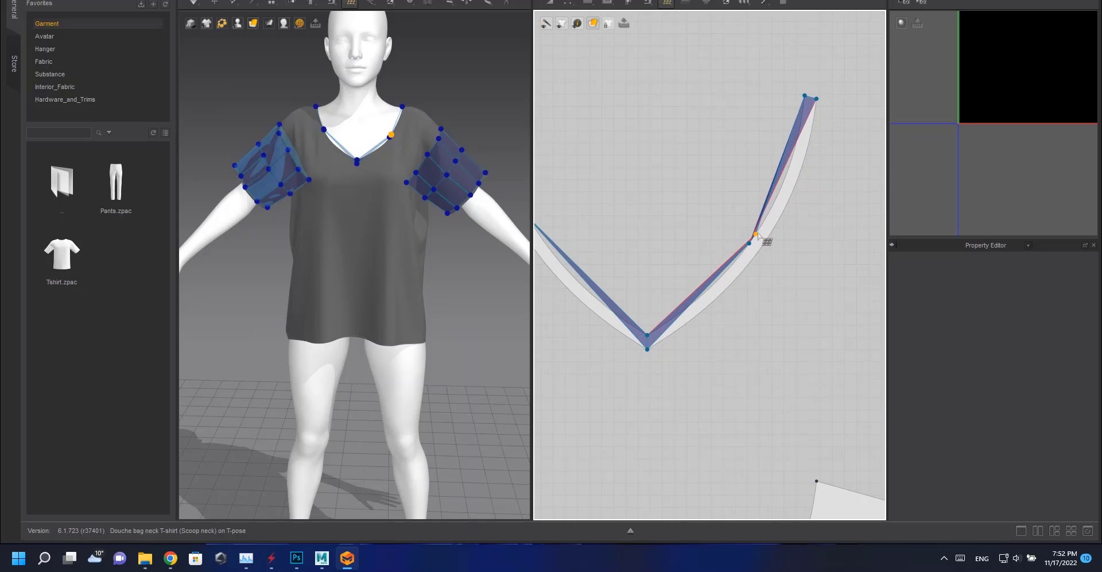
pyautogui.click(760, 250)
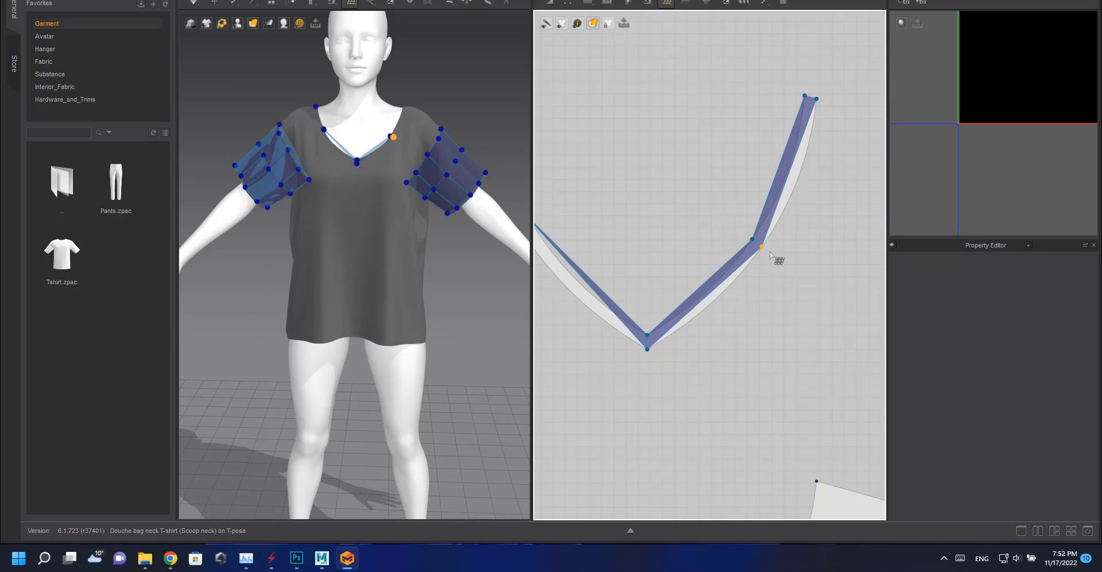
pyautogui.moveTo(555, 236); pyautogui.dragTo(730, 247, button='middle')
pyautogui.moveTo(719, 243); pyautogui.dragTo(685, 240)
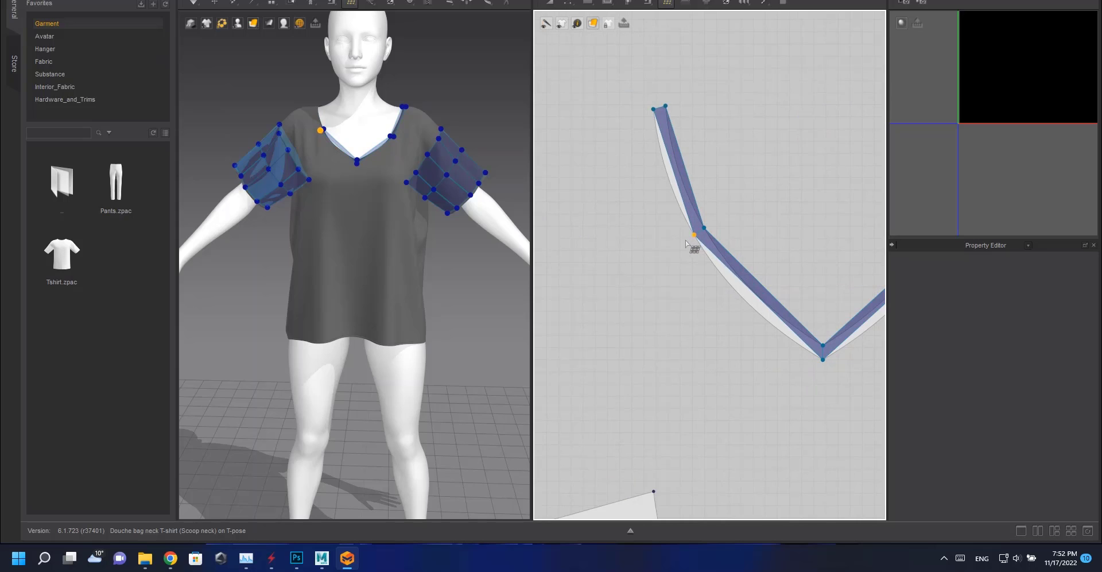
pyautogui.click(684, 192)
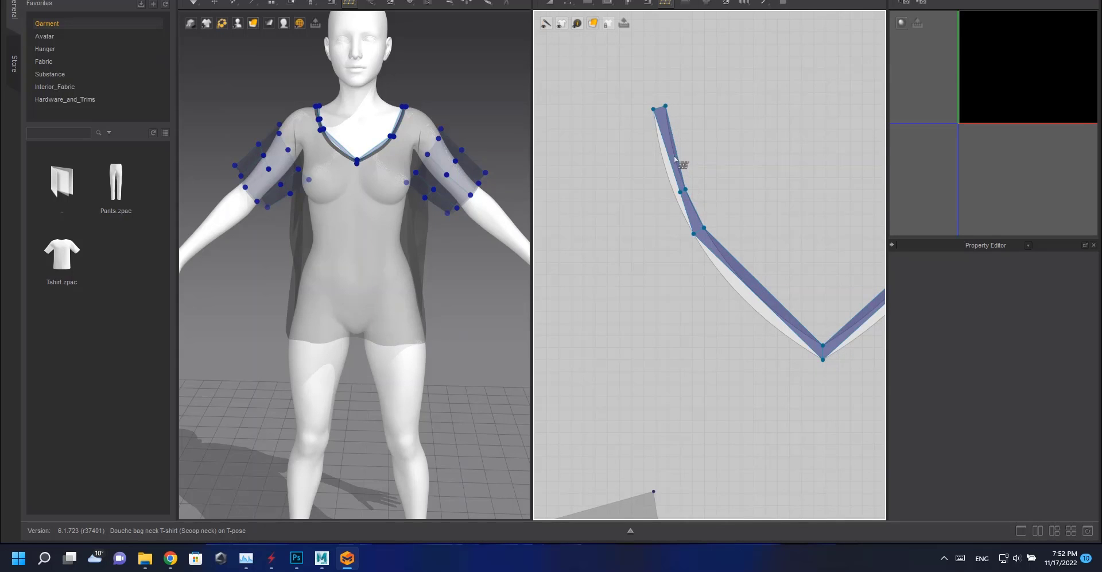
pyautogui.click(663, 161)
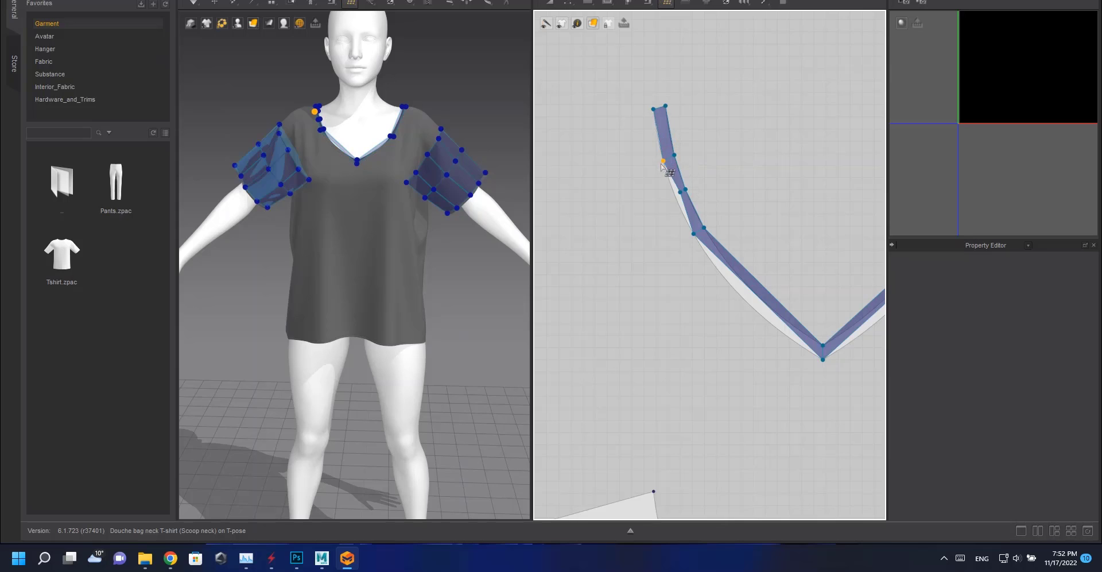
pyautogui.click(677, 193)
# Delete an extra split on the neckband's left arm and reposition the remaining split point on the curve.
pyautogui.scroll(-3, 604, 255)
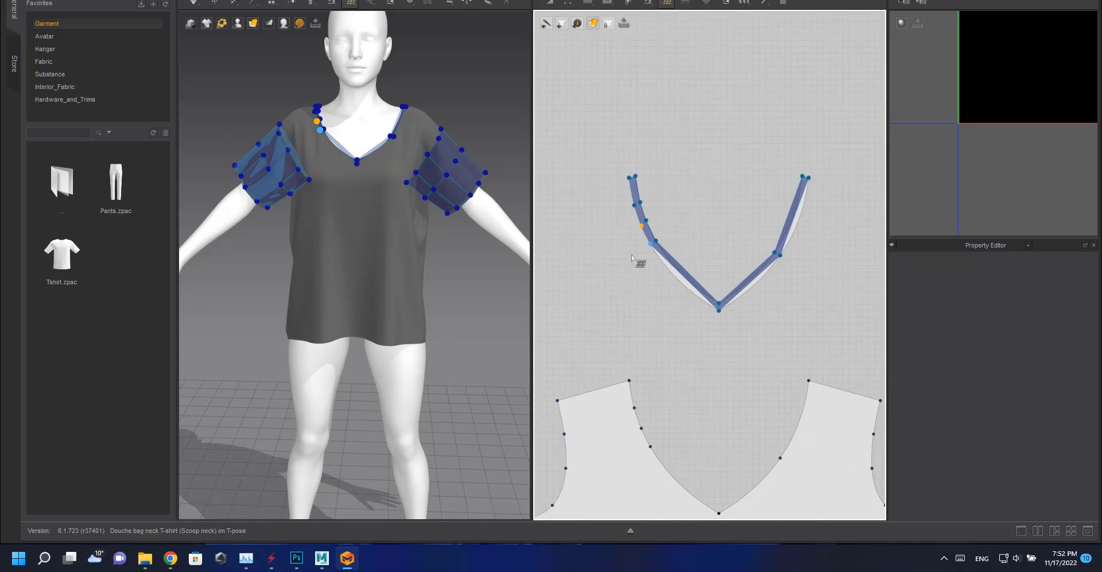
pyautogui.scroll(2, 631, 216)
pyautogui.press('Delete')
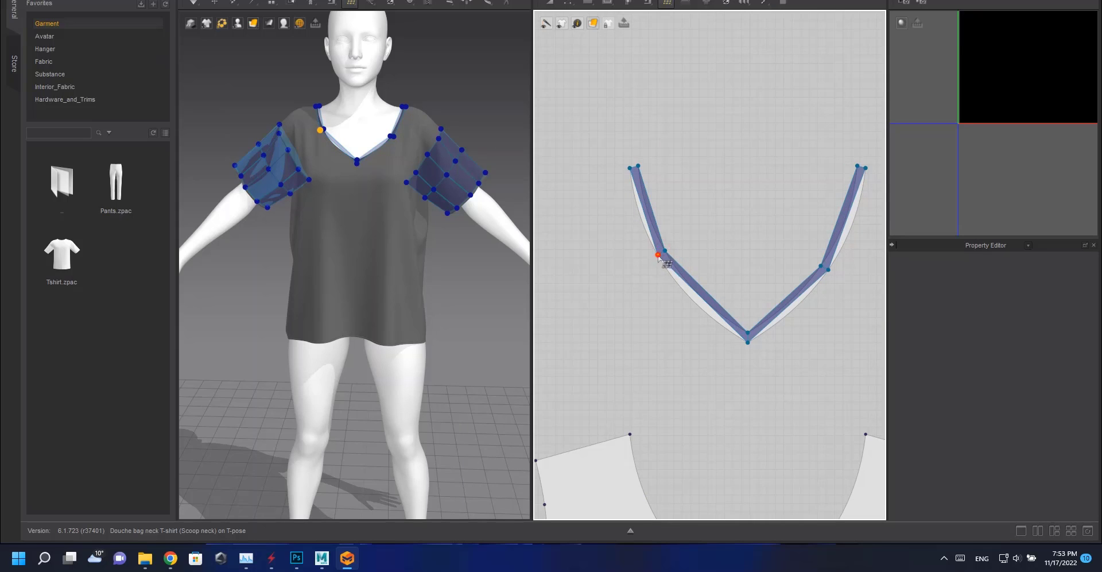
pyautogui.moveTo(659, 255); pyautogui.dragTo(675, 262)
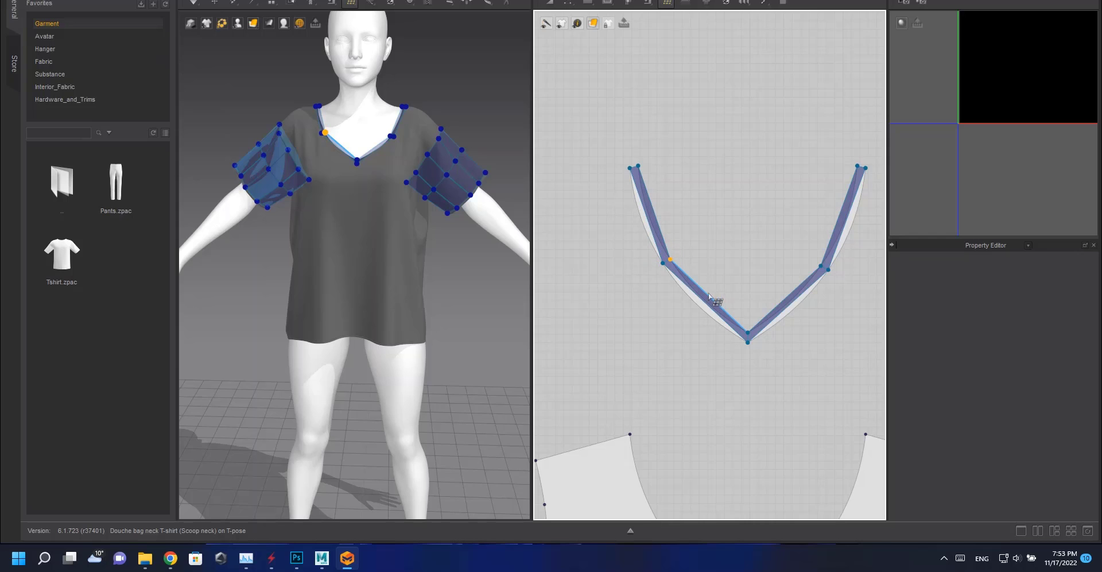
# Add more splits on the neckband's right arm and move their points onto the curved strip edge.
pyautogui.moveTo(846, 218); pyautogui.dragTo(765, 254, button='middle')
pyautogui.press('q')
pyautogui.click(793, 237)
pyautogui.scroll(6, 766, 257)
pyautogui.press('w')
pyautogui.moveTo(723, 229); pyautogui.dragTo(750, 245)
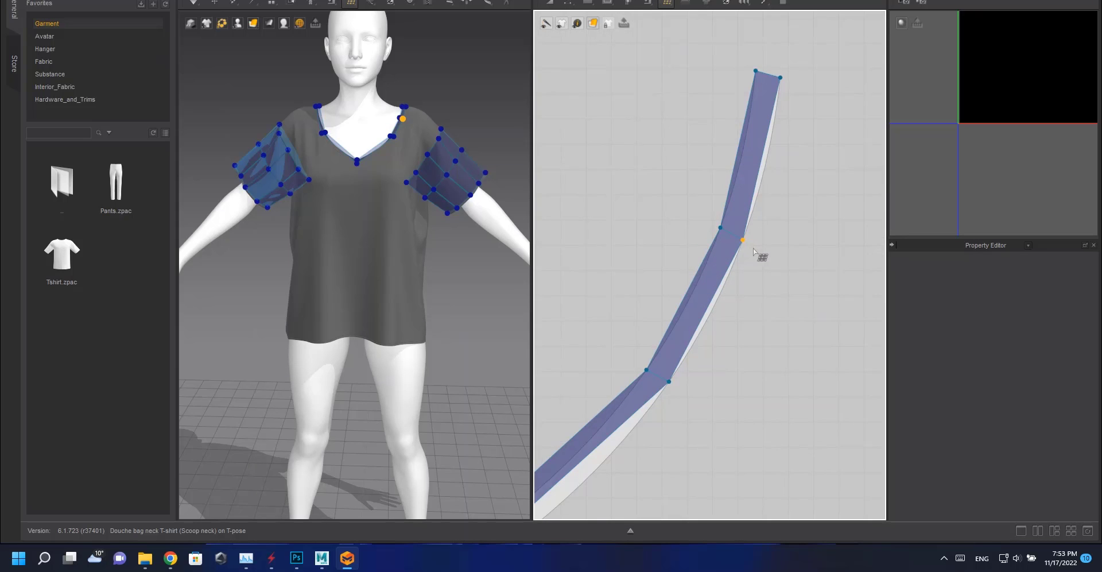
pyautogui.moveTo(626, 315); pyautogui.dragTo(750, 214, button='middle')
pyautogui.press('q')
pyautogui.click(676, 372)
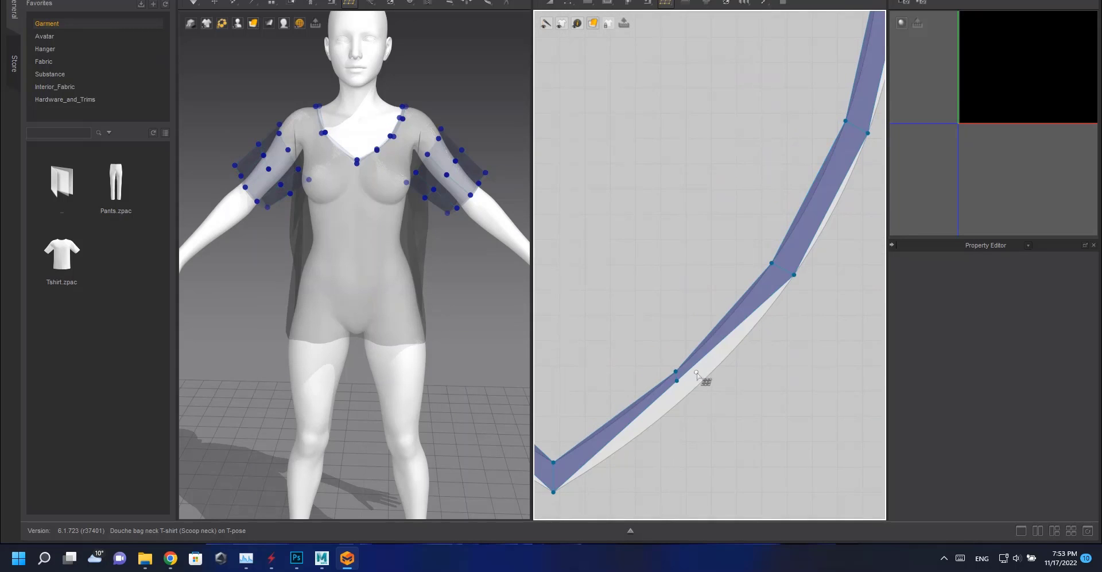
pyautogui.press('w')
pyautogui.moveTo(676, 381); pyautogui.dragTo(691, 393)
# Add two more splits on the neckband's left arm and move their points onto the curved edge.
pyautogui.scroll(-3, 691, 394)
pyautogui.moveTo(614, 369); pyautogui.dragTo(788, 334, button='middle')
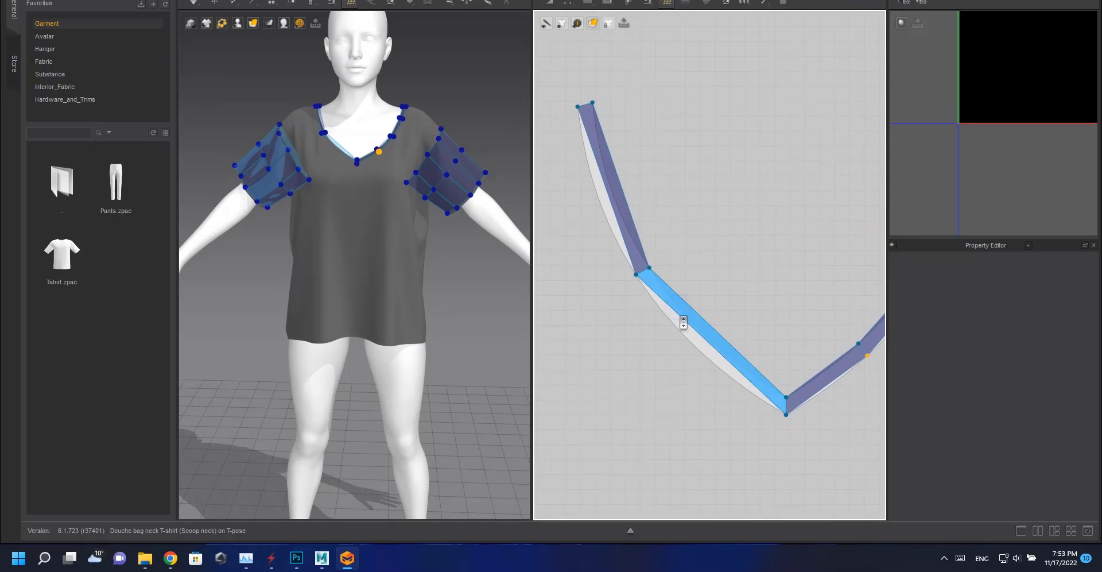
pyautogui.press('q')
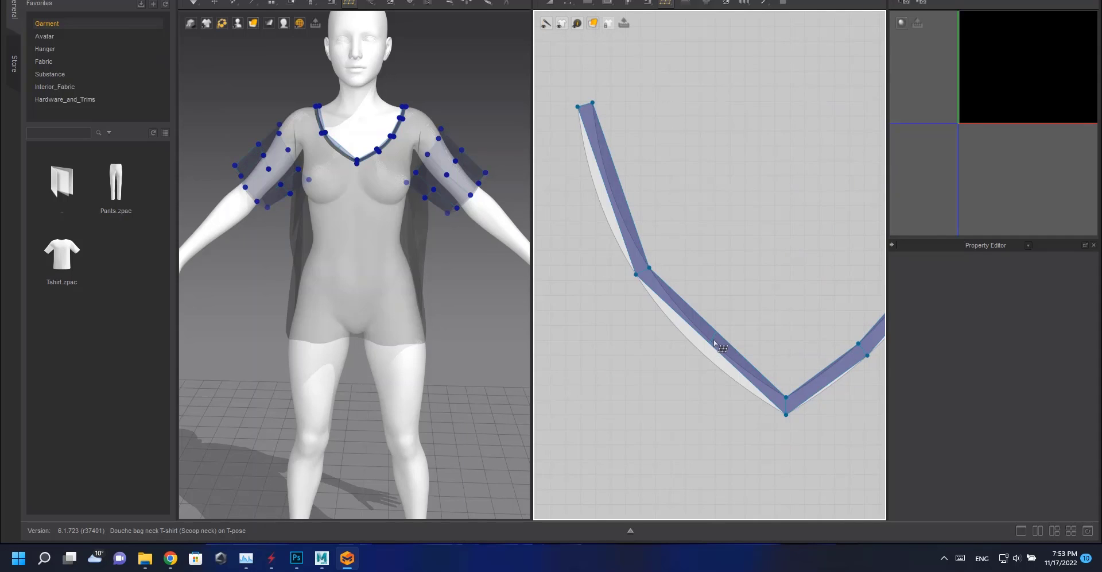
pyautogui.click(710, 341)
pyautogui.press('w')
pyautogui.moveTo(709, 343); pyautogui.dragTo(698, 349)
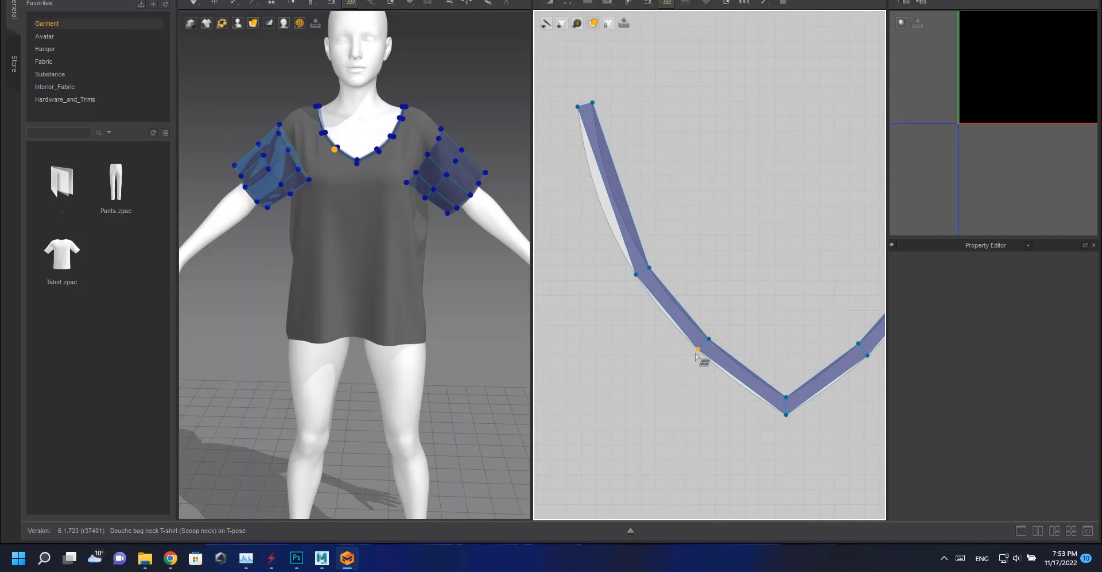
pyautogui.press('q')
pyautogui.click(618, 196)
pyautogui.press('w')
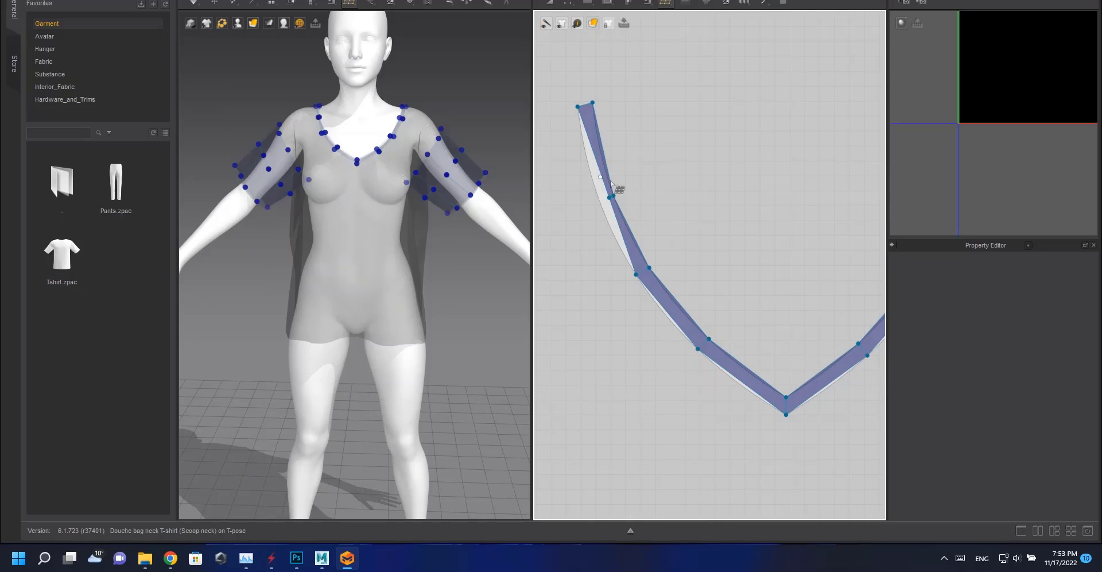
pyautogui.moveTo(611, 199); pyautogui.dragTo(589, 205)
# Draw a quad face at the front body's shoulder corner beside the neckline.
pyautogui.scroll(-5, 628, 229)
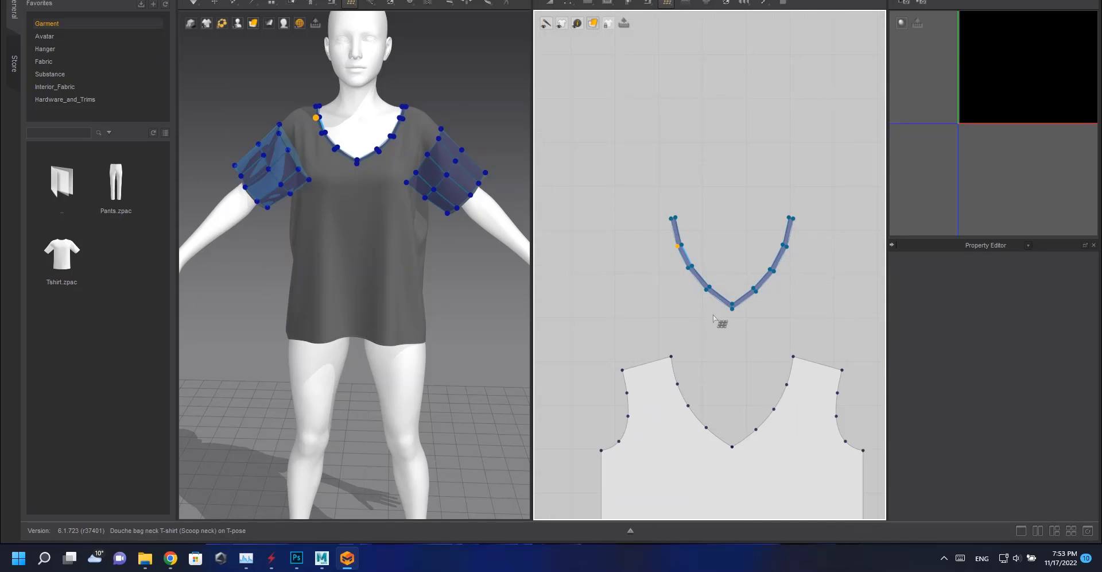
pyautogui.scroll(-3, 656, 277)
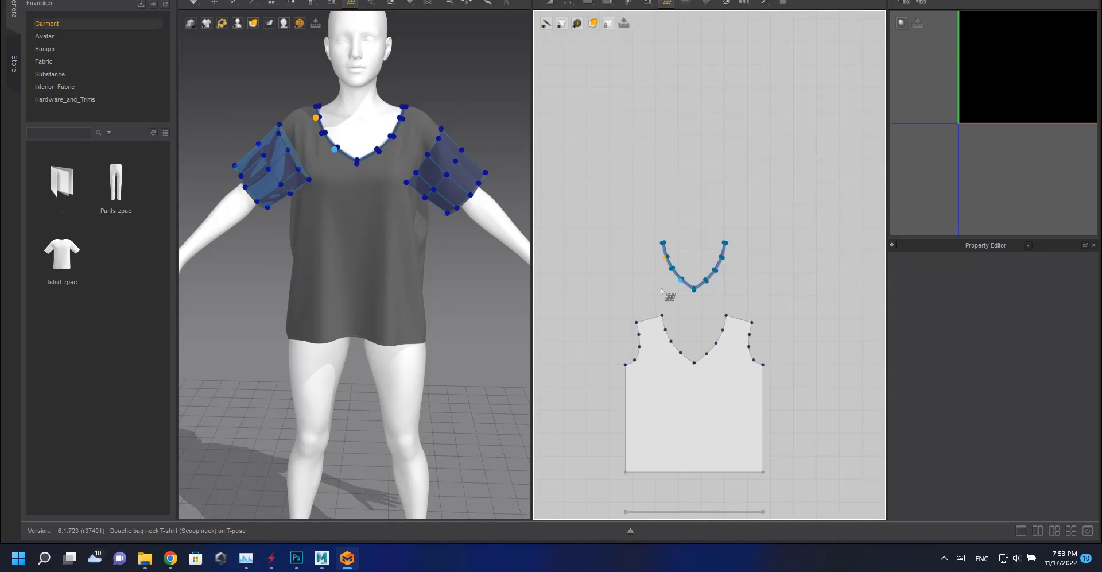
pyautogui.scroll(5, 660, 340)
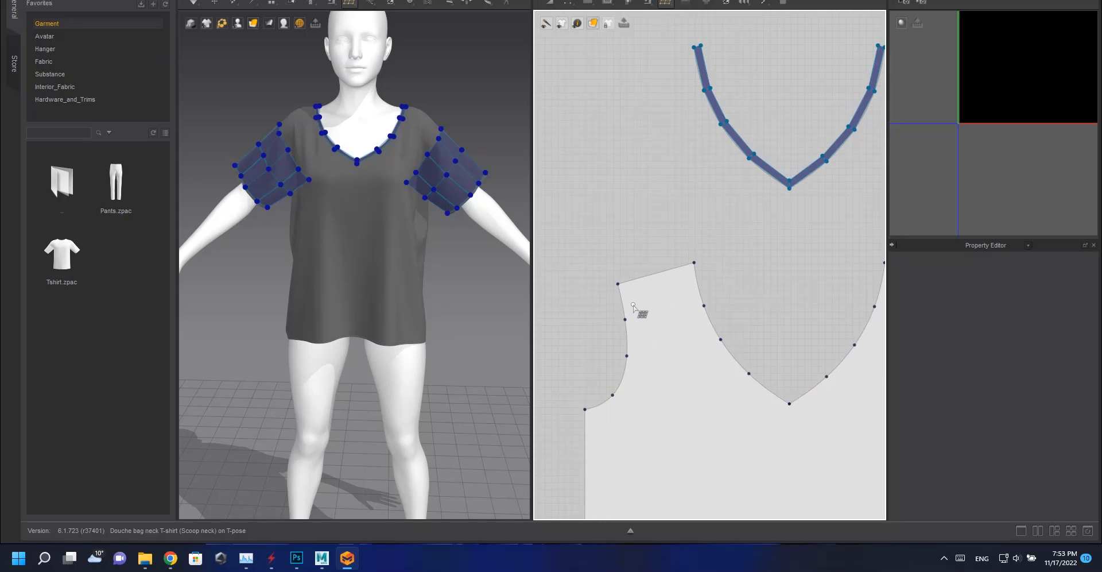
pyautogui.click(625, 319)
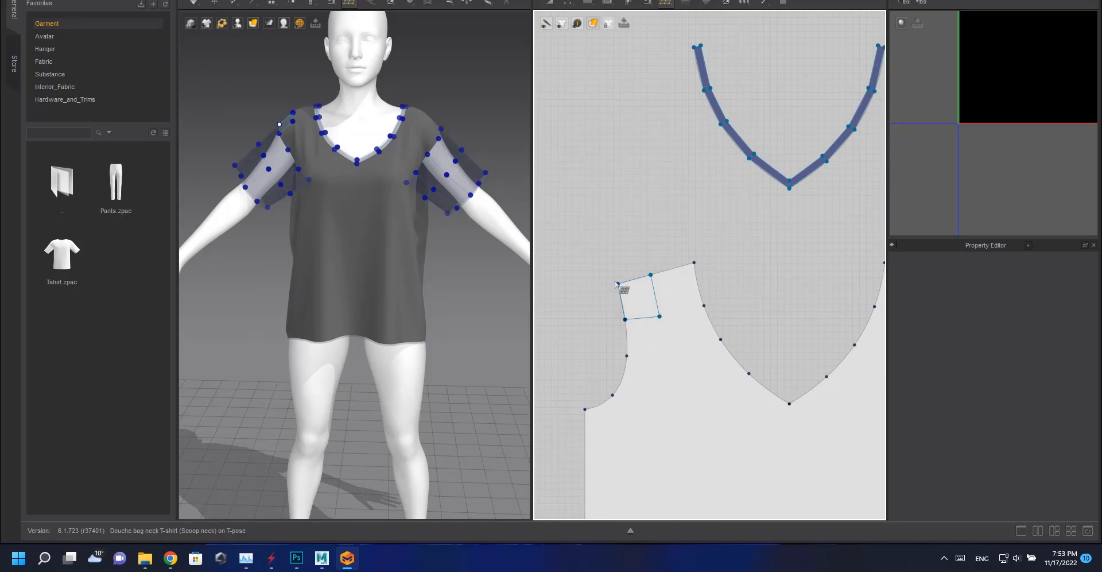
pyautogui.click(617, 283)
pyautogui.click(704, 305)
pyautogui.click(659, 316)
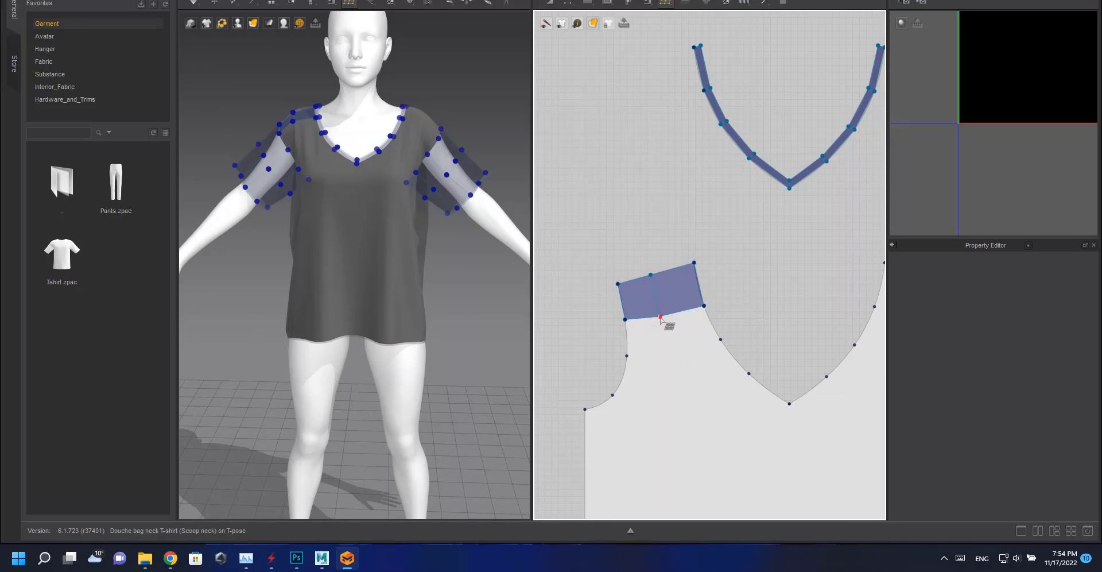
# Continue drawing quad faces down the front body's armhole edge.
pyautogui.click(658, 363)
pyautogui.click(626, 356)
pyautogui.click(624, 320)
pyautogui.click(659, 363)
pyautogui.click(639, 416)
pyautogui.click(612, 395)
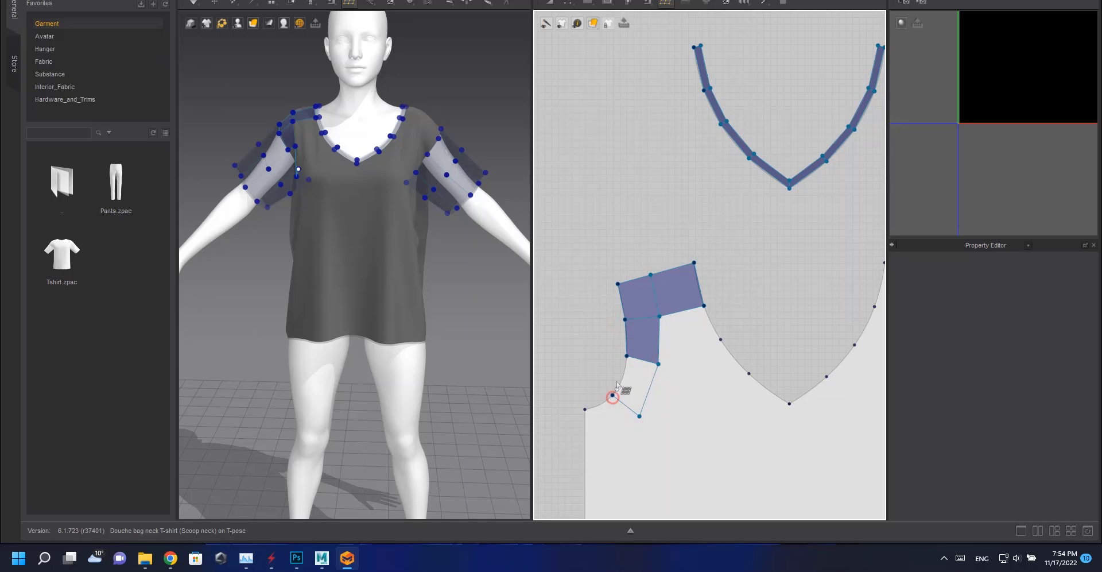
pyautogui.click(627, 355)
pyautogui.moveTo(636, 396); pyautogui.dragTo(678, 341, button='middle')
pyautogui.click(681, 362)
pyautogui.click(626, 390)
pyautogui.click(627, 354)
pyautogui.click(654, 340)
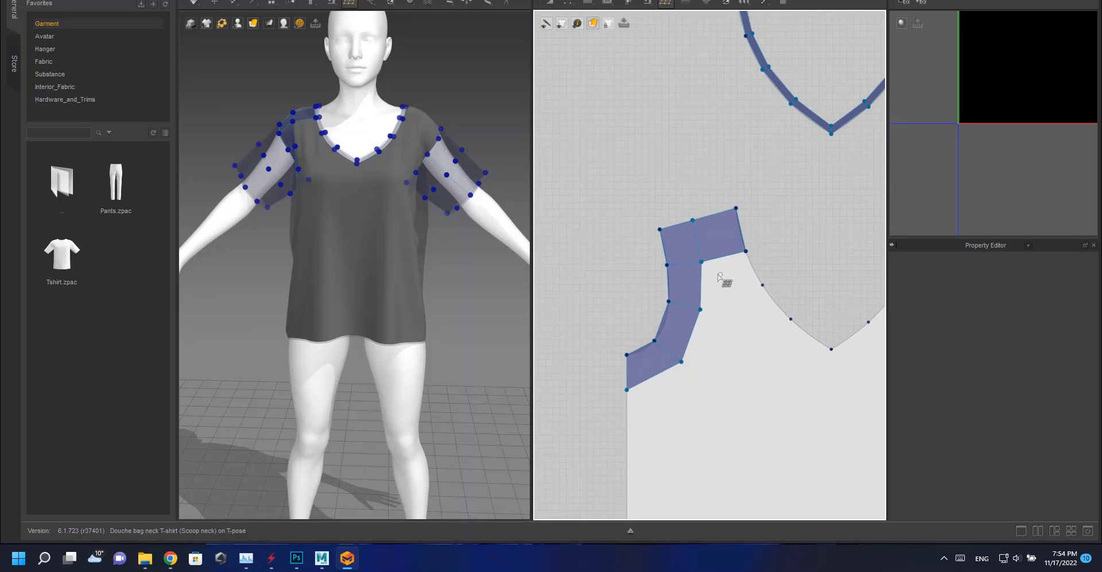
# Continue drawing quad faces down the front body's armhole edge to the underarm corner.
pyautogui.click(731, 309)
pyautogui.click(763, 284)
pyautogui.click(745, 251)
pyautogui.click(731, 308)
pyautogui.click(754, 340)
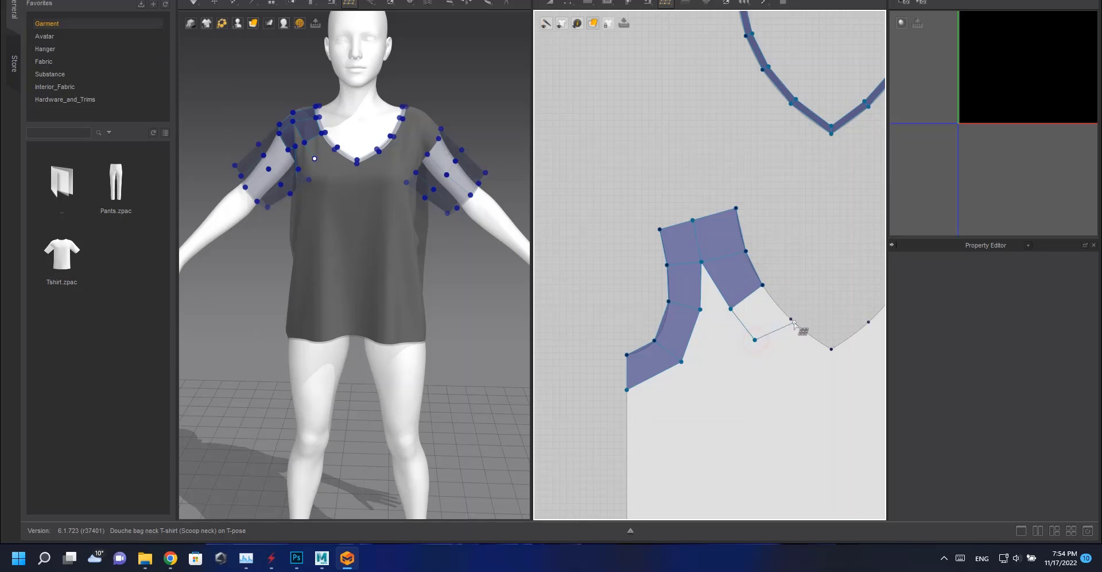
pyautogui.click(791, 319)
pyautogui.click(762, 285)
pyautogui.moveTo(765, 349); pyautogui.dragTo(656, 274, button='middle')
pyautogui.click(647, 265)
pyautogui.click(716, 302)
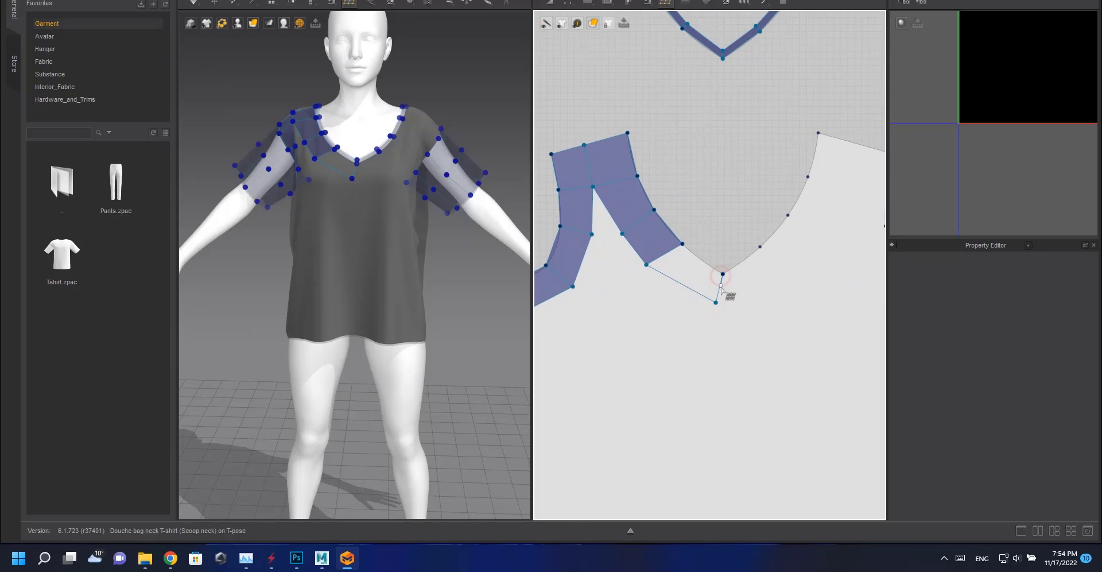
pyautogui.click(723, 274)
pyautogui.press('Escape')
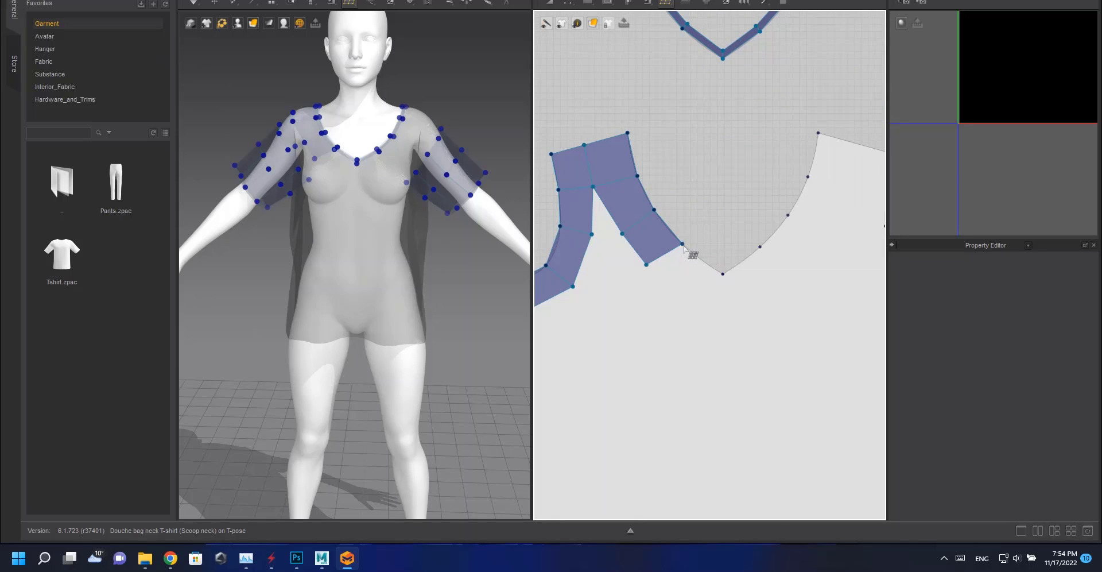
# Draw a quad face joining the bottom of the armhole strip to the V-neck band's lower point.
pyautogui.click(682, 243)
pyautogui.click(723, 274)
pyautogui.click(720, 320)
pyautogui.click(647, 265)
pyautogui.click(720, 320)
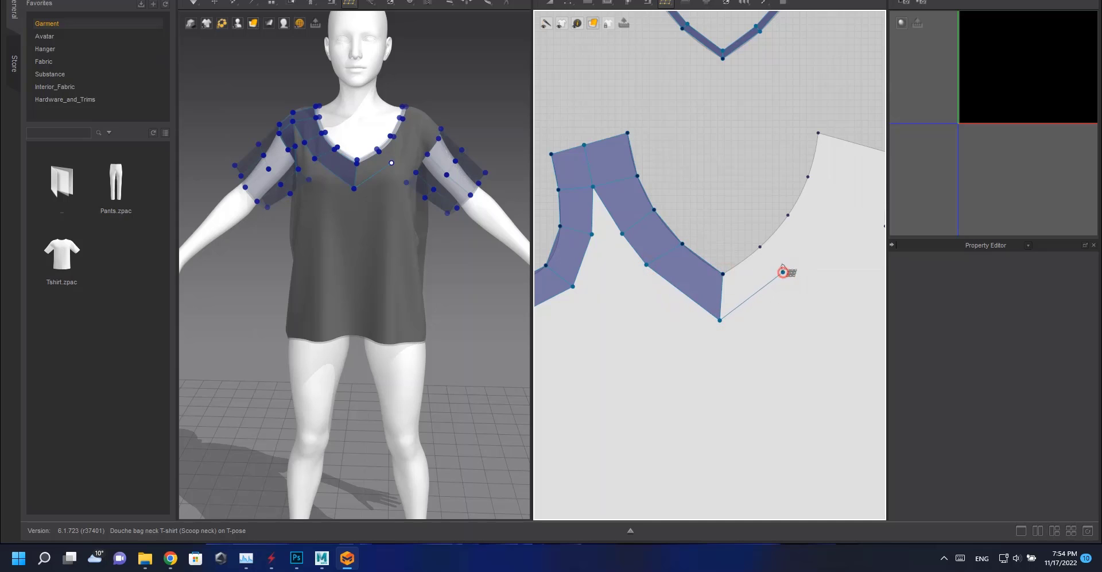
pyautogui.click(723, 274)
pyautogui.moveTo(723, 274); pyautogui.dragTo(597, 329, button='middle')
# Draw quad faces from the V-neck point up along the front body's other neckline edge.
pyautogui.click(656, 327)
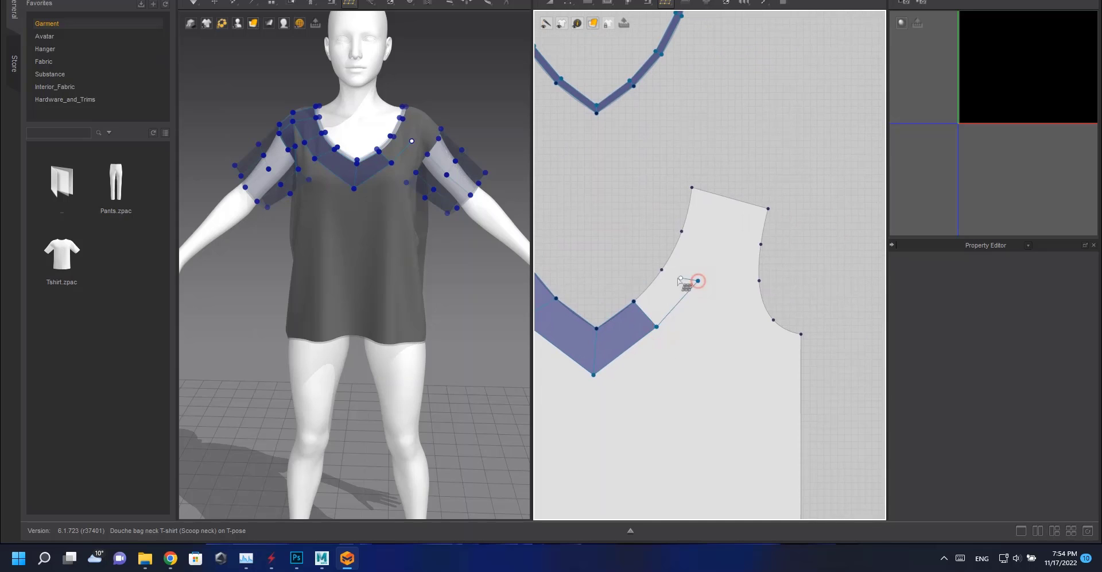
pyautogui.click(698, 281)
pyautogui.click(663, 270)
pyautogui.click(632, 298)
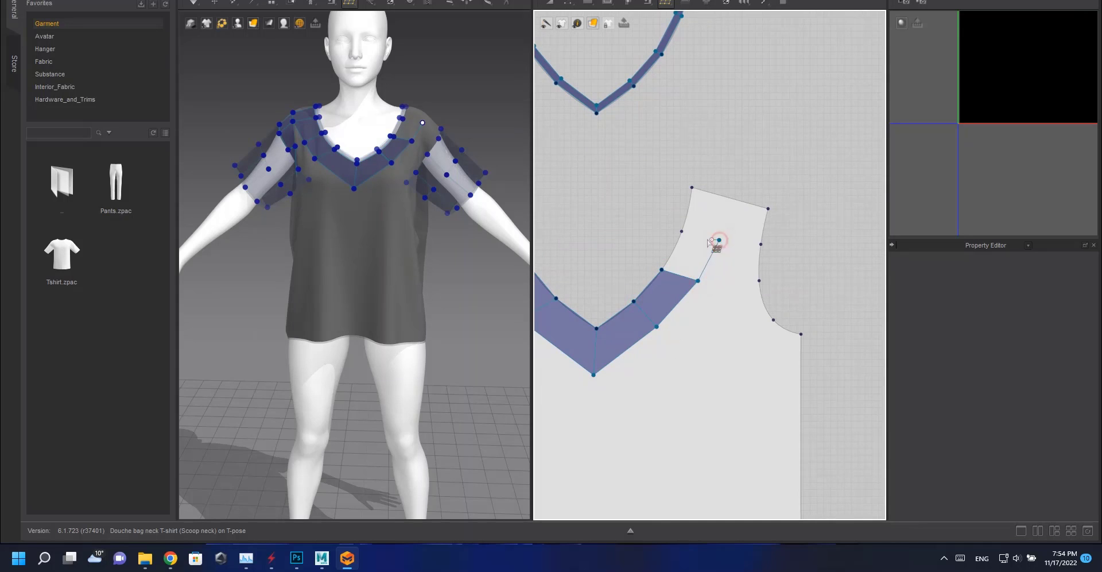
pyautogui.click(681, 231)
pyautogui.click(723, 236)
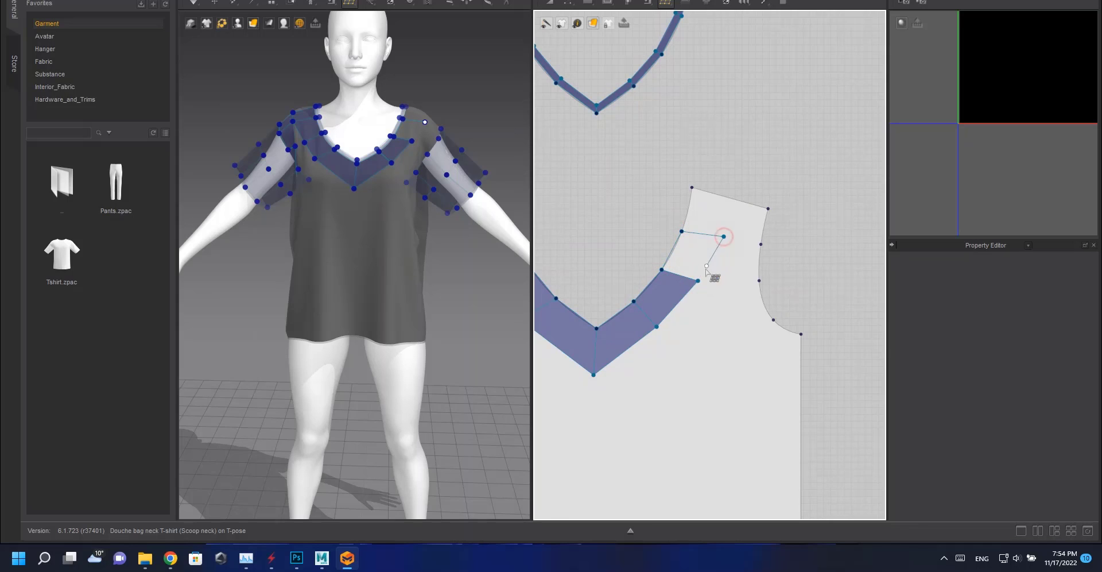
# Extend the neckline faces to the front body's other shoulder corner.
pyautogui.click(697, 281)
pyautogui.click(731, 198)
pyautogui.click(723, 236)
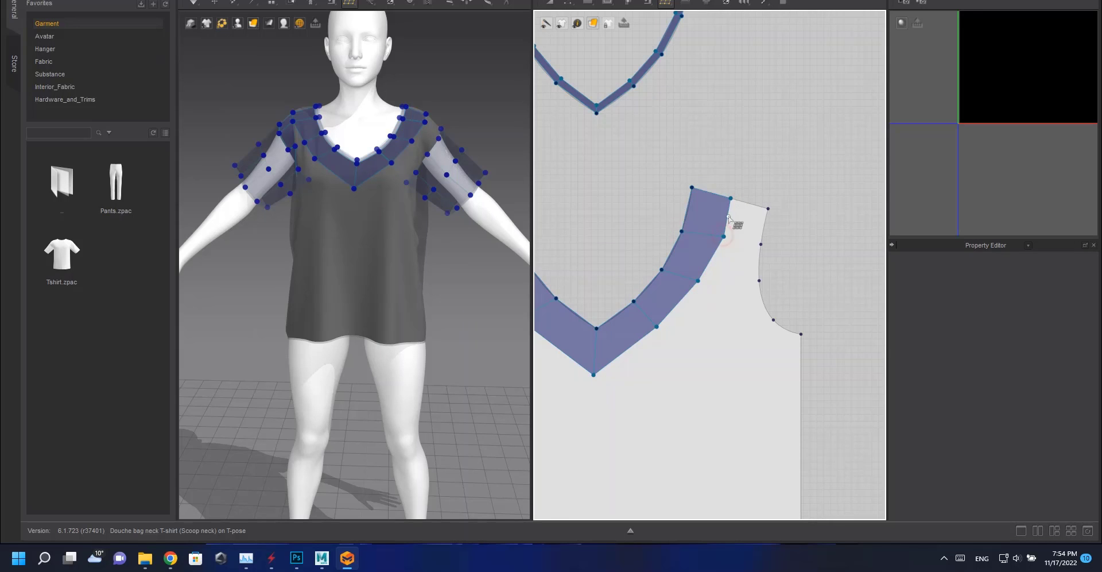
pyautogui.click(760, 245)
pyautogui.click(723, 236)
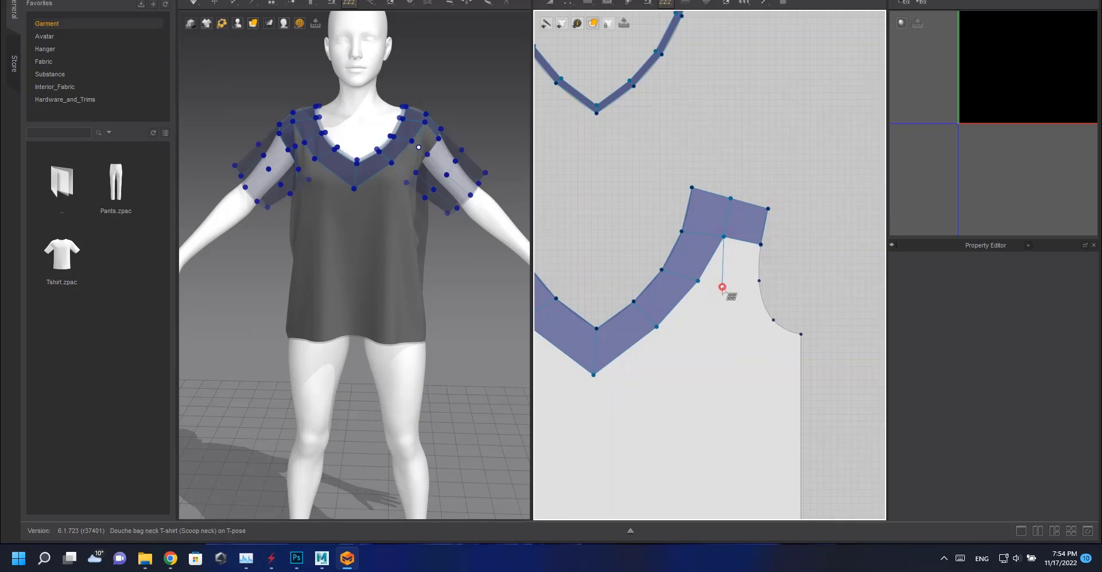
pyautogui.click(761, 244)
# Draw a quad face below the shoulder along the top of the other armhole edge.
pyautogui.click(722, 286)
pyautogui.click(738, 335)
pyautogui.click(773, 319)
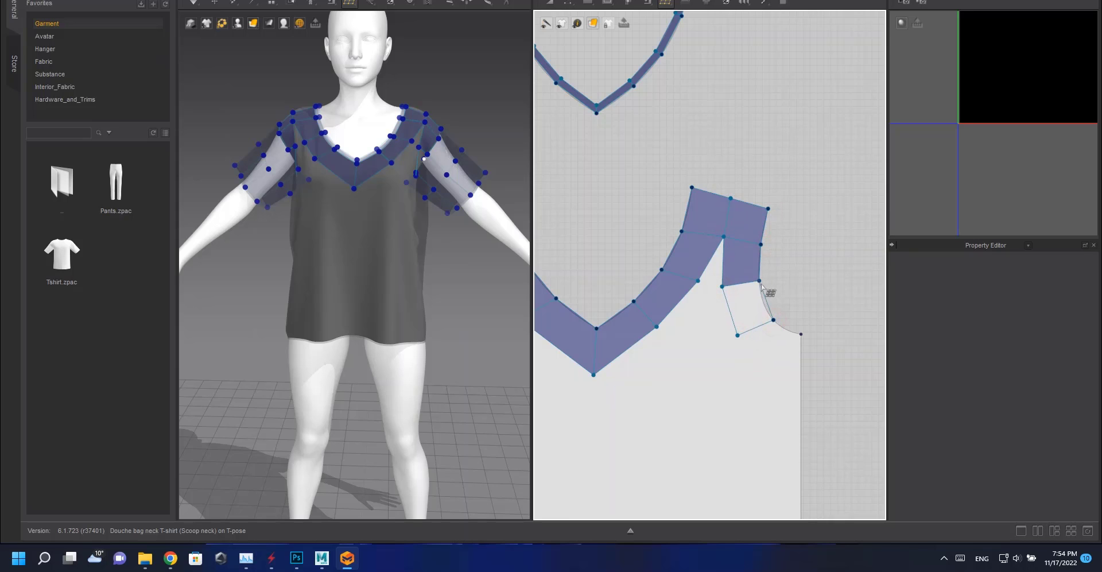
pyautogui.click(759, 281)
pyautogui.scroll(-5, 716, 312)
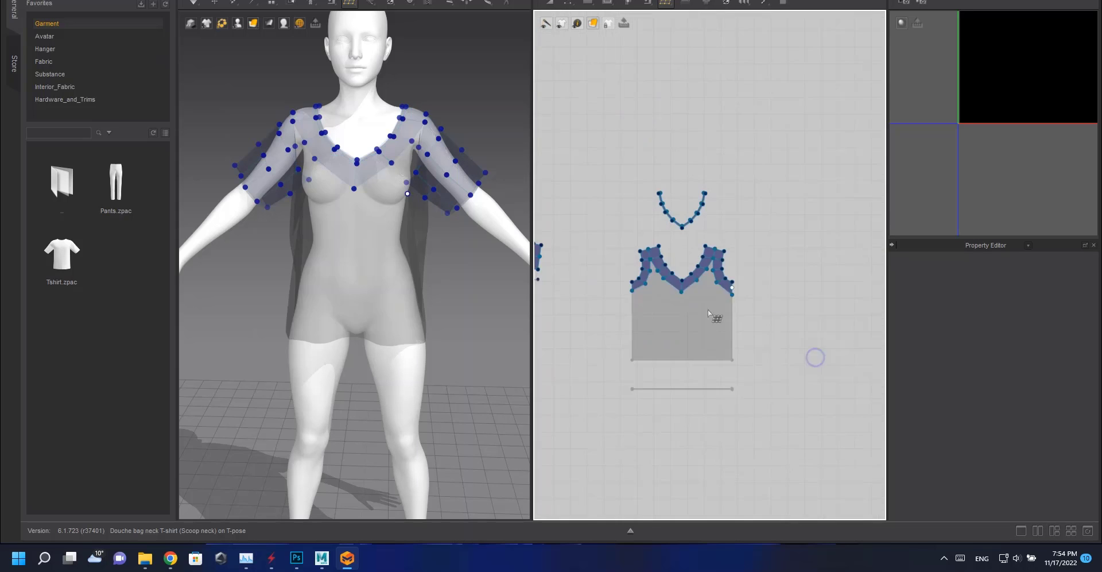
pyautogui.scroll(5, 672, 287)
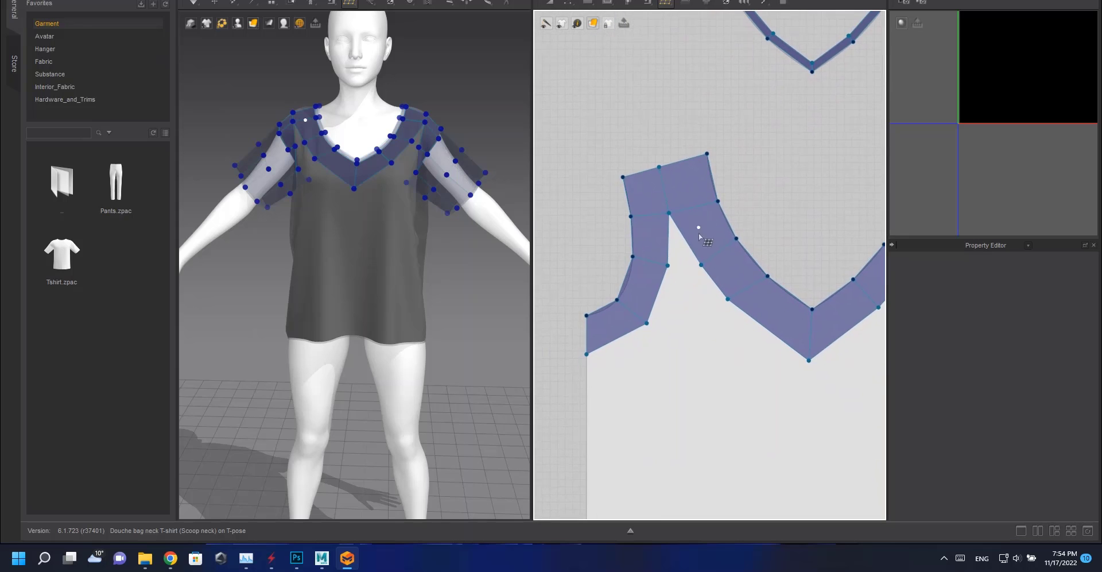
# Draw quad faces filling the gap between the armhole strip and the neckline strip on the first side.
pyautogui.click(688, 293)
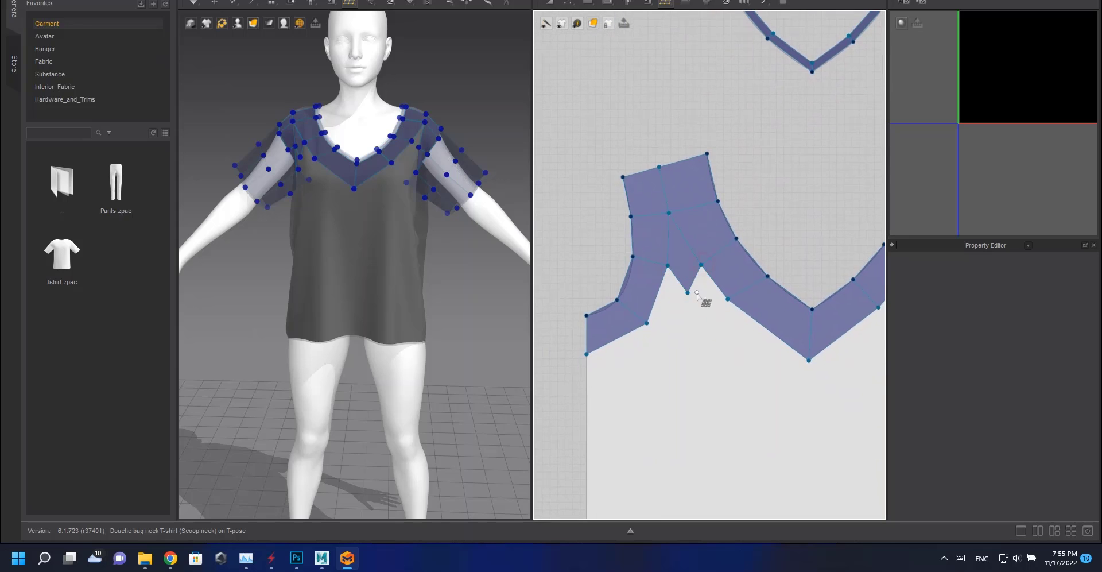
pyautogui.click(674, 345)
pyautogui.click(647, 323)
pyautogui.click(687, 293)
pyautogui.click(711, 325)
pyautogui.click(728, 299)
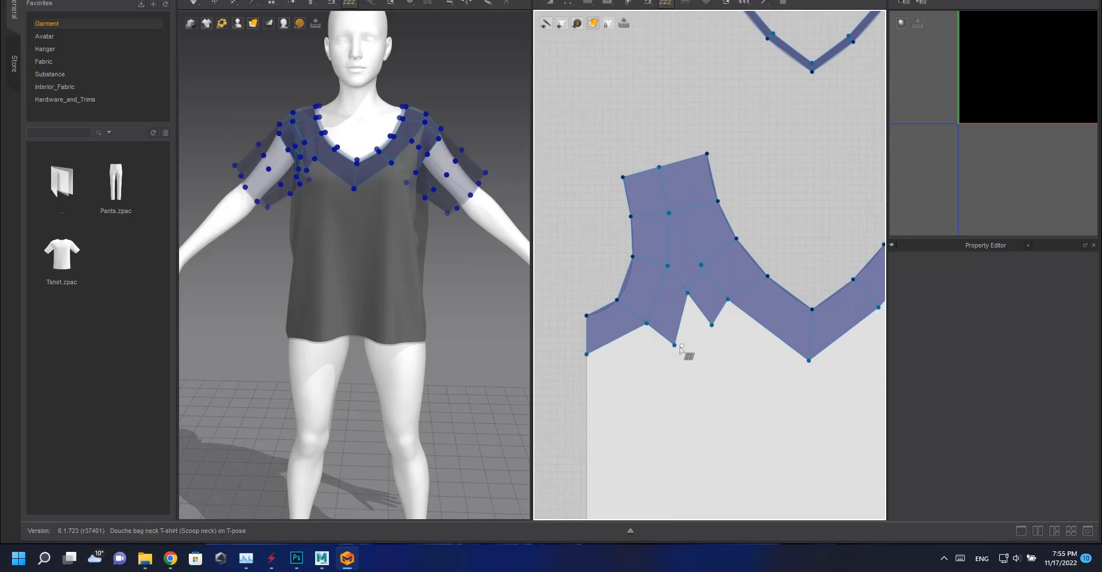
# Add quad faces extending that side's yoke down toward the V-neck's lower point.
pyautogui.moveTo(681, 347); pyautogui.dragTo(649, 234, button='middle')
pyautogui.click(643, 216)
pyautogui.click(746, 284)
pyautogui.click(740, 250)
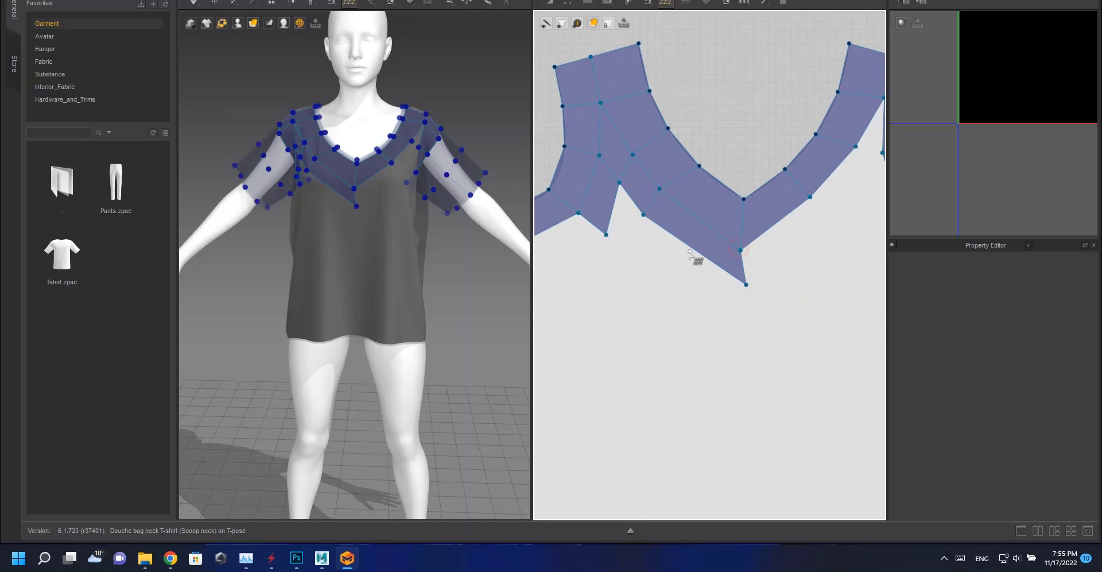
pyautogui.click(642, 257)
pyautogui.click(606, 236)
pyautogui.click(642, 257)
pyautogui.click(746, 302)
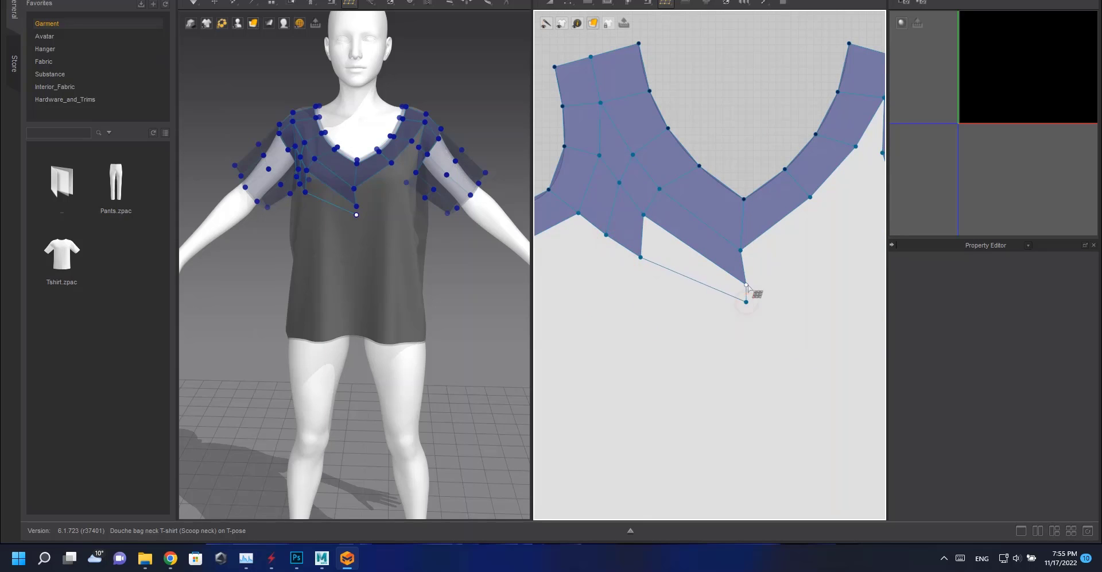
# Draw quad faces filling the gap between the neckline and armhole strips on the other side.
pyautogui.click(746, 285)
pyautogui.moveTo(748, 282); pyautogui.dragTo(623, 228, button='middle')
pyautogui.click(692, 162)
pyautogui.click(685, 142)
pyautogui.click(621, 247)
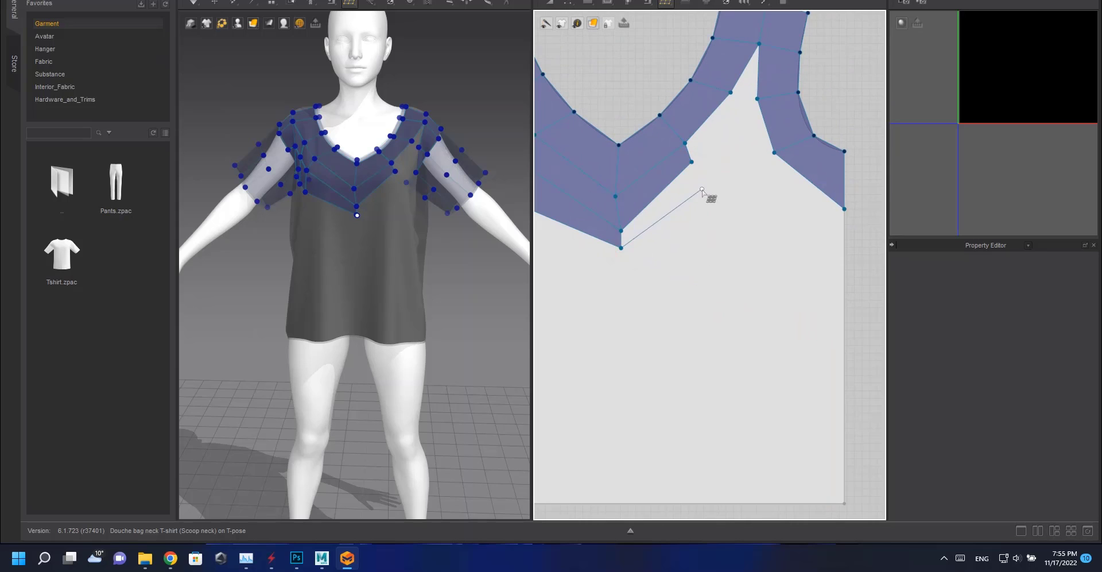
pyautogui.click(704, 191)
pyautogui.click(692, 162)
pyautogui.click(735, 118)
pyautogui.click(731, 92)
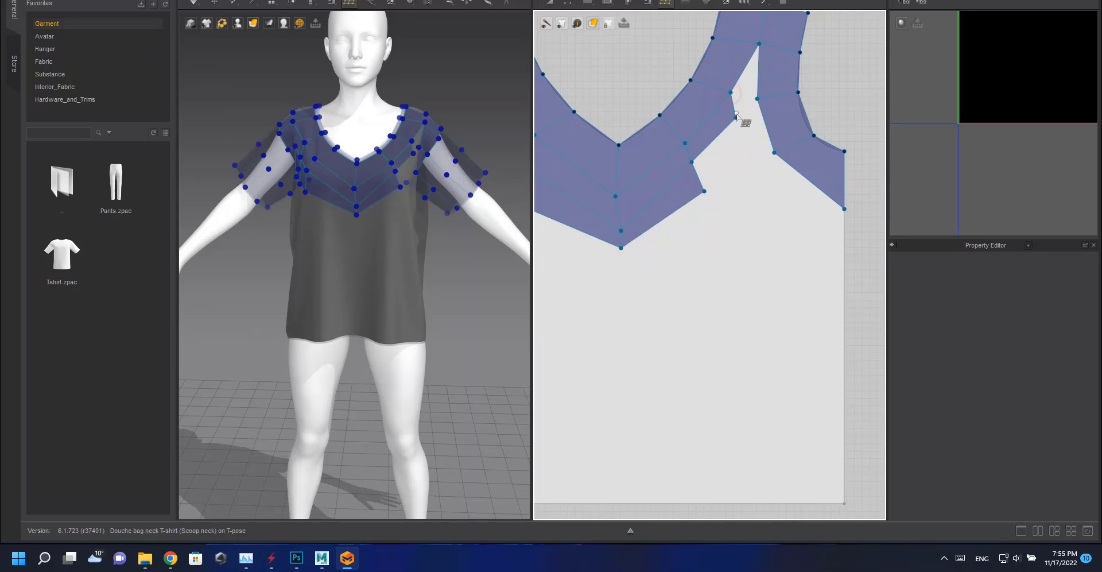
# Close the remaining gap on the other side of the yoke with quad faces.
pyautogui.click(757, 101)
pyautogui.click(743, 168)
pyautogui.click(736, 117)
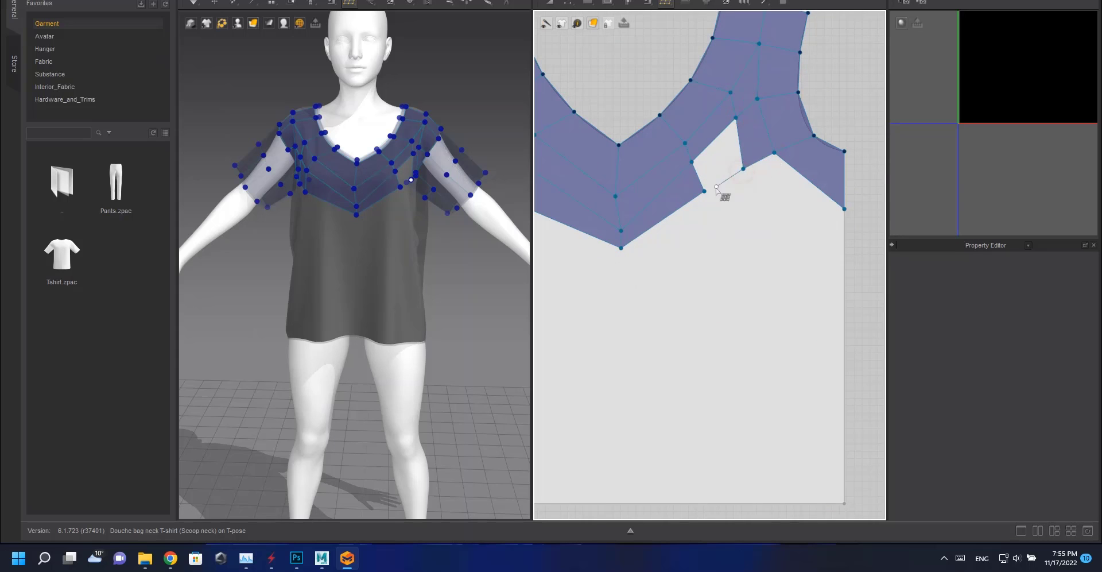
pyautogui.click(705, 191)
pyautogui.scroll(-4, 704, 191)
pyautogui.scroll(3, 698, 277)
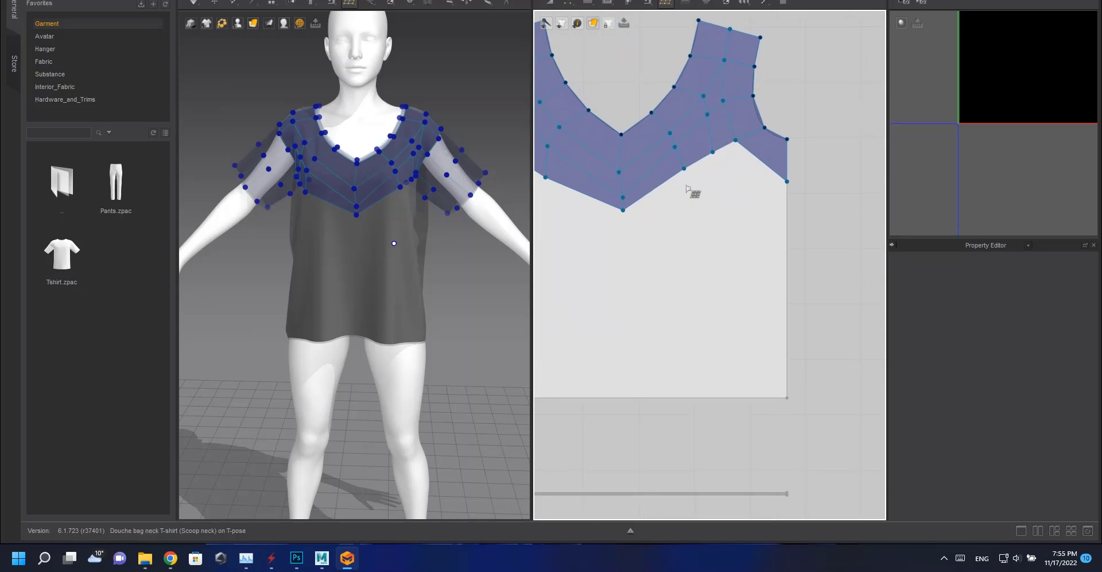
# Move the yoke mesh's lower vertices to even out its bottom edge across the front.
pyautogui.moveTo(683, 169); pyautogui.dragTo(669, 199)
pyautogui.moveTo(712, 152); pyautogui.dragTo(712, 190)
pyautogui.moveTo(736, 140); pyautogui.dragTo(736, 157)
pyautogui.moveTo(712, 190); pyautogui.dragTo(712, 174)
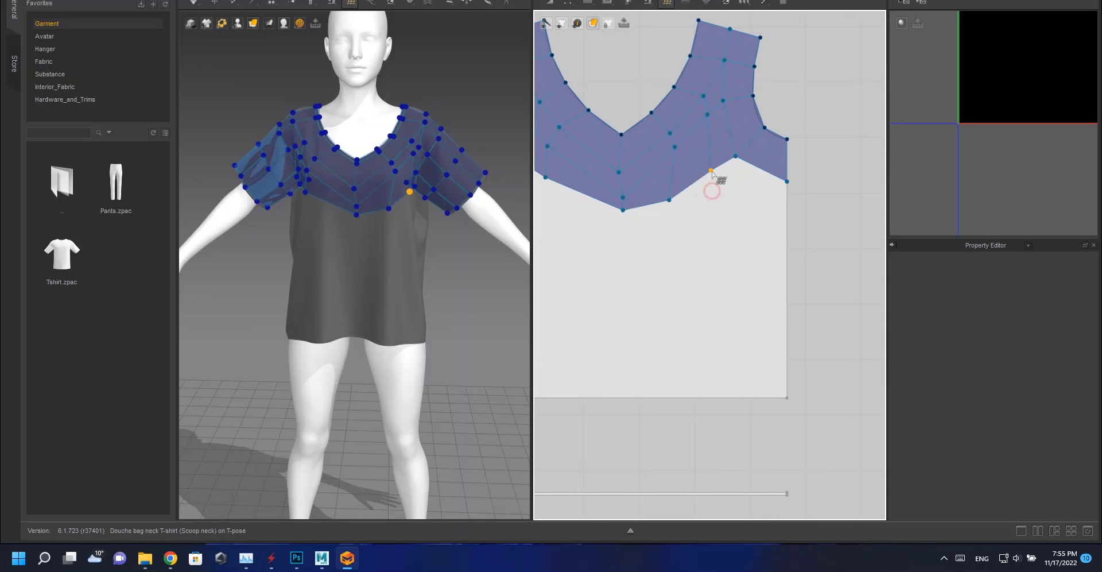
pyautogui.moveTo(669, 200); pyautogui.dragTo(672, 177)
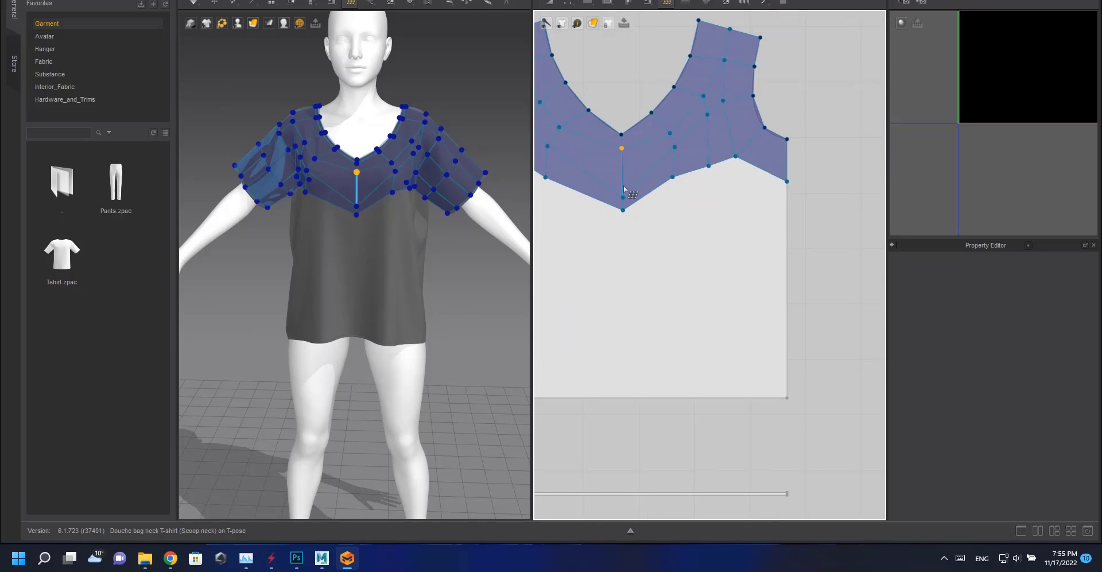
pyautogui.moveTo(623, 210); pyautogui.dragTo(622, 182)
pyautogui.moveTo(651, 200); pyautogui.dragTo(771, 211, button='middle')
pyautogui.moveTo(617, 155); pyautogui.dragTo(669, 180)
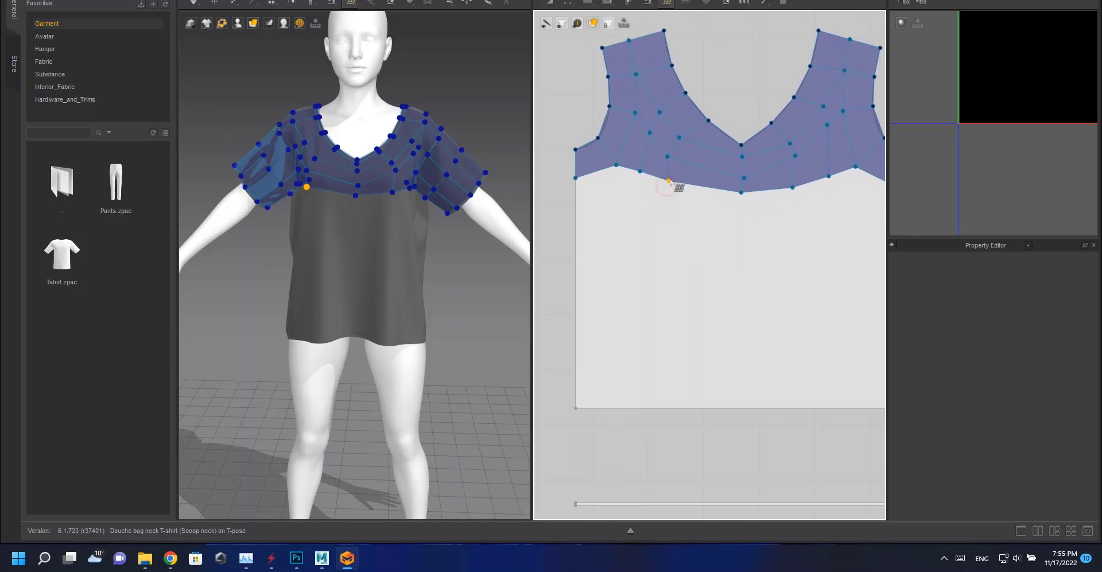
pyautogui.scroll(-4, 669, 181)
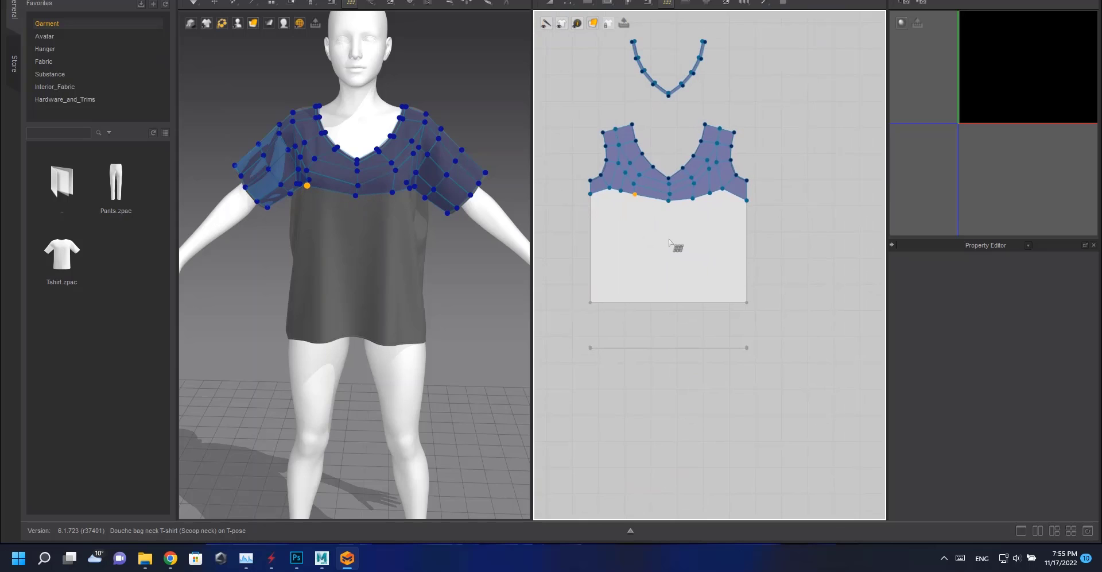
pyautogui.click(590, 302)
pyautogui.click(590, 218)
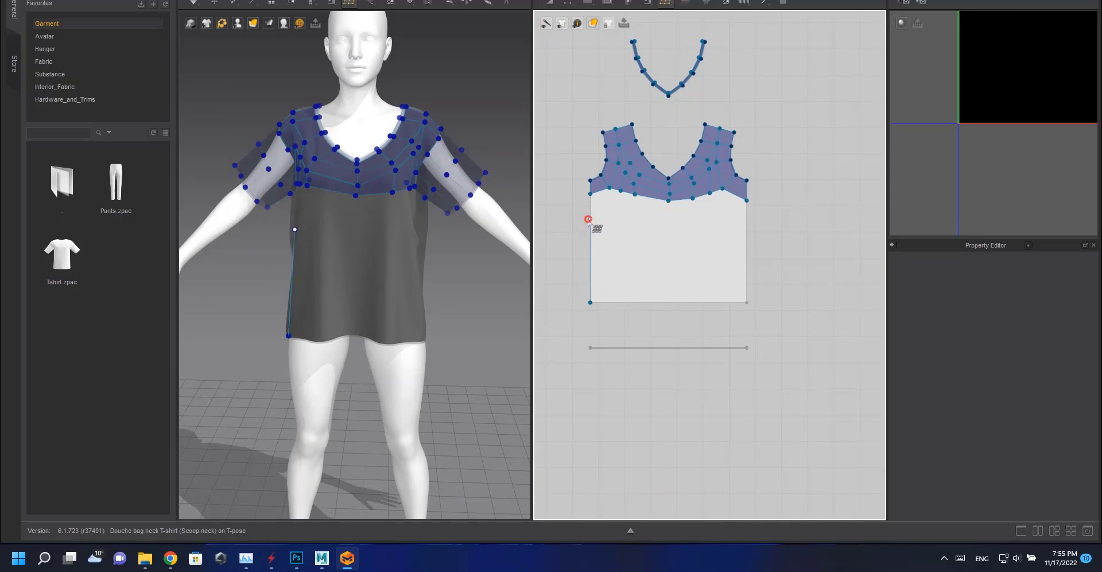
pyautogui.click(760, 217)
pyautogui.click(776, 312)
pyautogui.press('Escape')
# Draw one large quad over the front body's lower section and split it vertically down the middle.
pyautogui.click(590, 311)
pyautogui.click(585, 221)
pyautogui.click(781, 223)
pyautogui.click(591, 318)
pyautogui.keyDown('ctrl'); pyautogui.click(667, 236); pyautogui.keyUp('ctrl')
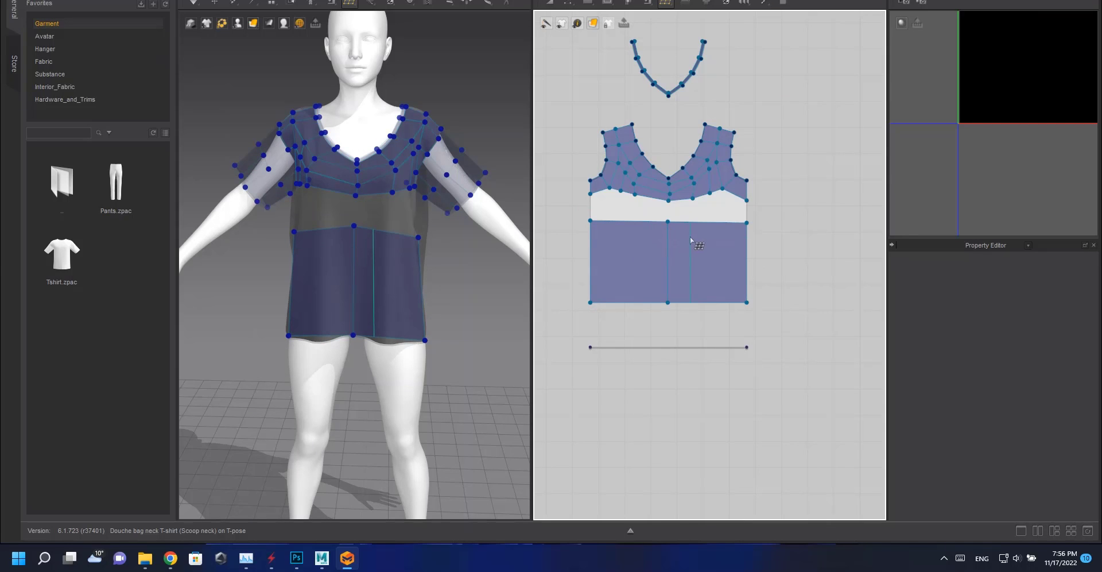
pyautogui.keyDown('ctrl'); pyautogui.click(691, 237); pyautogui.keyUp('ctrl')
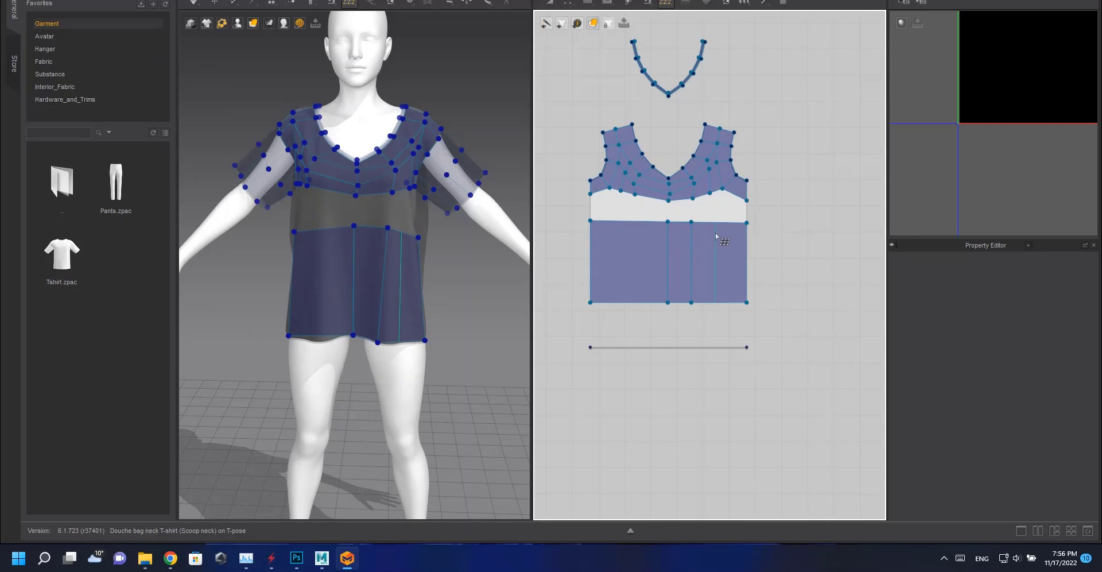
pyautogui.hotkey('ctrl', 'z')
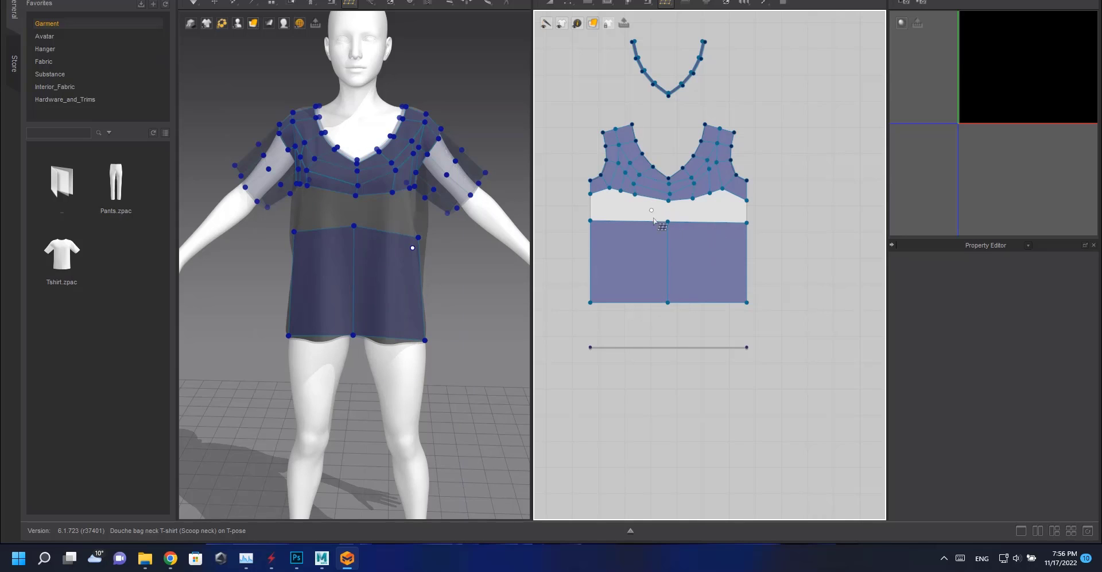
# Add more vertical splits across the lower quad to form evenly spaced columns.
pyautogui.keyDown('ctrl'); pyautogui.click(626, 234); pyautogui.keyUp('ctrl')
pyautogui.keyDown('ctrl'); pyautogui.click(647, 232); pyautogui.keyUp('ctrl')
pyautogui.keyDown('ctrl'); pyautogui.click(707, 234); pyautogui.keyUp('ctrl')
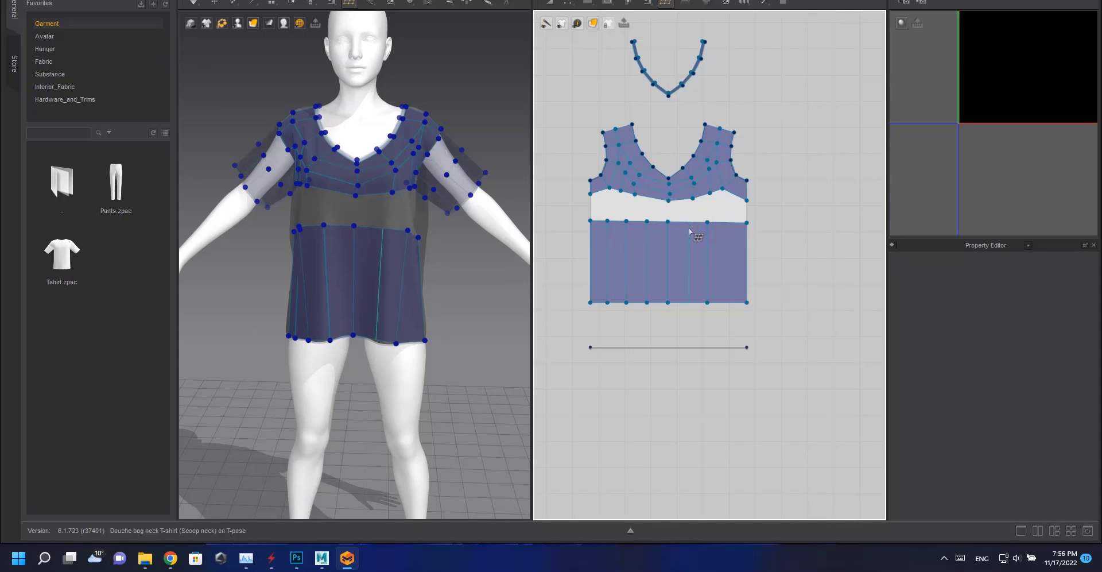
pyautogui.keyDown('ctrl'); pyautogui.click(687, 232); pyautogui.keyUp('ctrl')
# Fill the gap between the yoke and the lower section with quad faces on one side.
pyautogui.scroll(3, 747, 230)
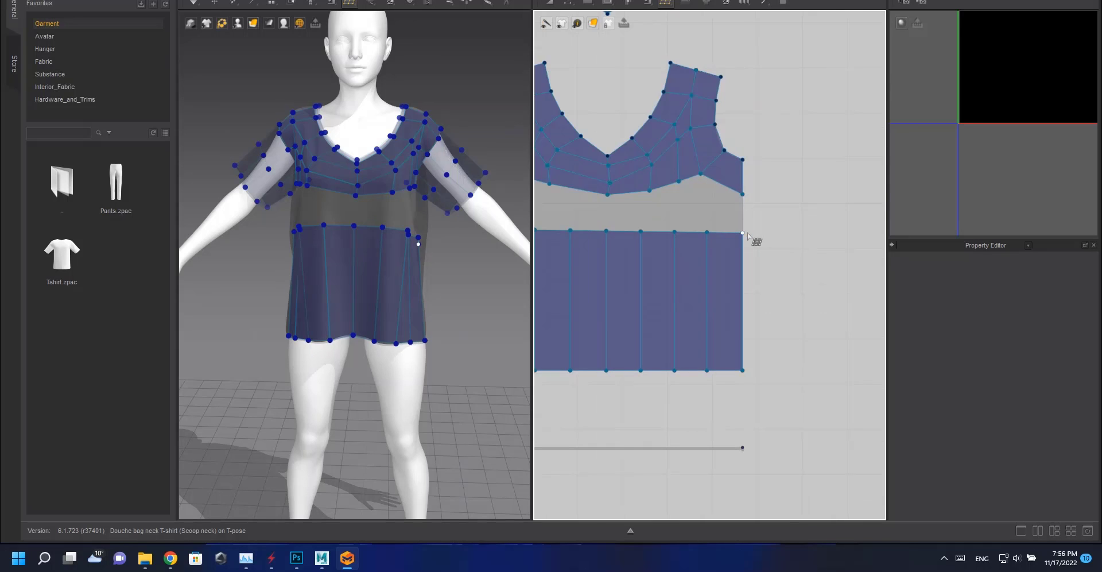
pyautogui.click(701, 174)
pyautogui.click(680, 181)
pyautogui.click(675, 233)
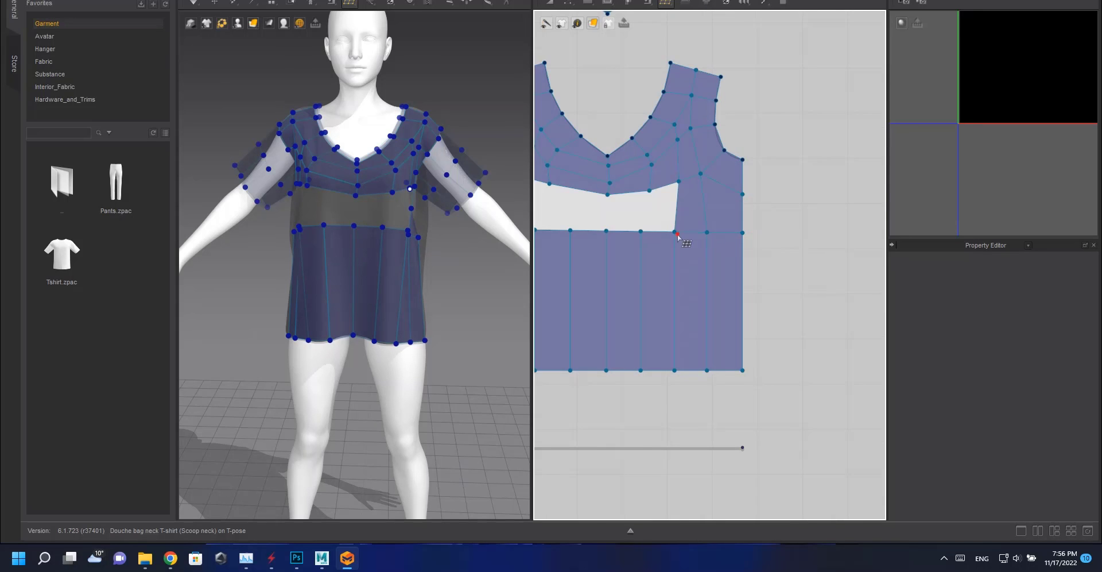
pyautogui.click(642, 232)
pyautogui.click(649, 190)
pyautogui.click(606, 231)
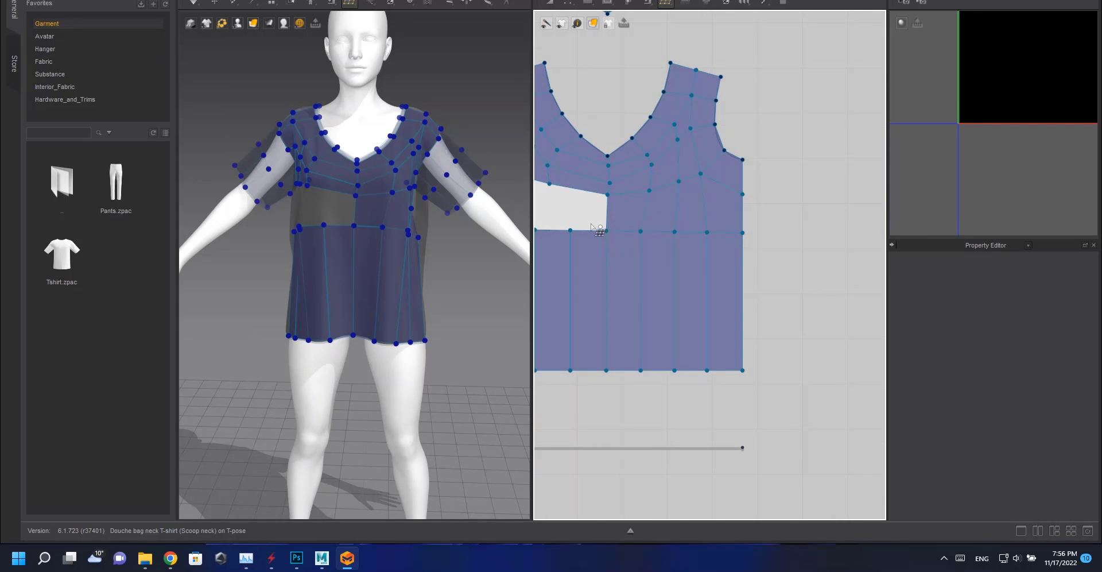
pyautogui.moveTo(580, 223); pyautogui.dragTo(669, 237, button='middle')
# Fill the remaining gap between the yoke and the lower section on the other side.
pyautogui.scroll(2, 668, 236)
pyautogui.click(656, 246)
pyautogui.click(629, 184)
pyautogui.click(597, 175)
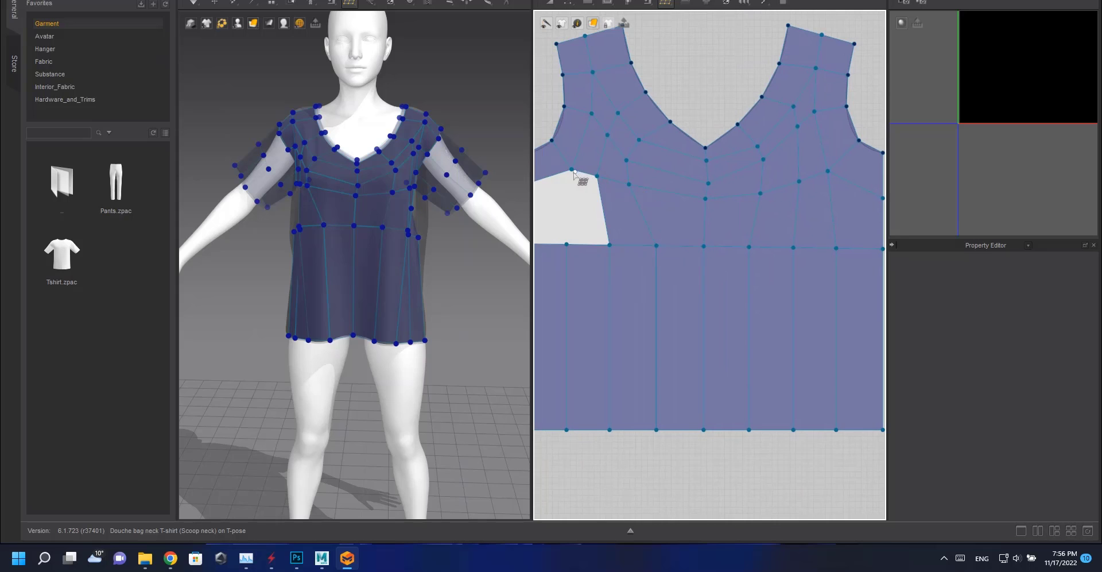
pyautogui.click(571, 169)
pyautogui.moveTo(578, 240); pyautogui.dragTo(671, 227, button='middle')
pyautogui.click(622, 171)
pyautogui.moveTo(792, 304); pyautogui.dragTo(714, 263, button='middle')
pyautogui.scroll(-2, 714, 264)
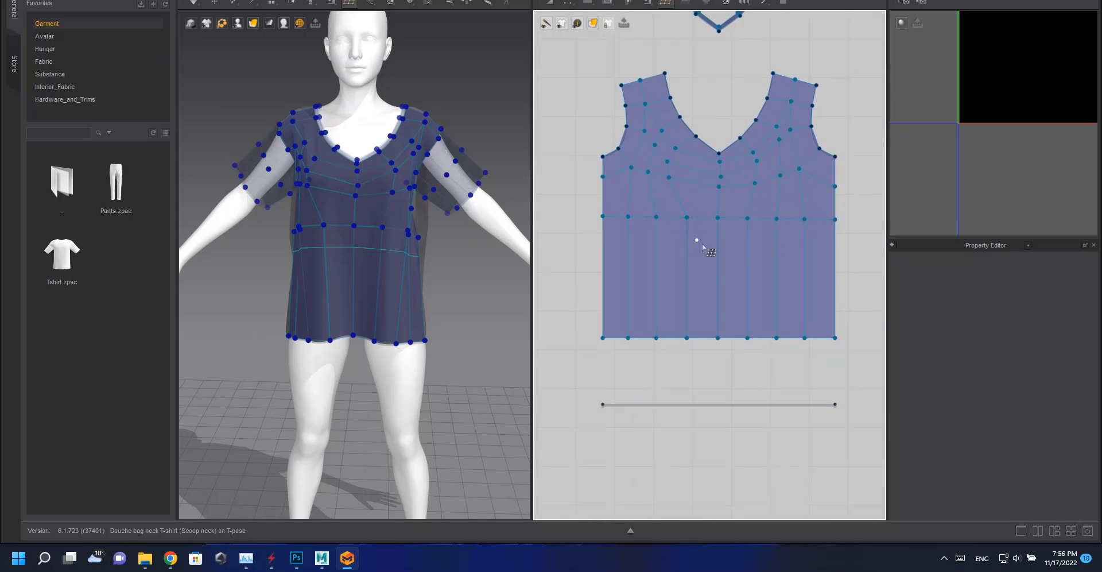
# Add a horizontal split across the front body's lower section.
pyautogui.keyDown('ctrl'); pyautogui.click(702, 250); pyautogui.keyUp('ctrl')
pyautogui.keyDown('ctrl'); pyautogui.click(724, 293); pyautogui.keyUp('ctrl')
pyautogui.hotkey('ctrl', 'z')
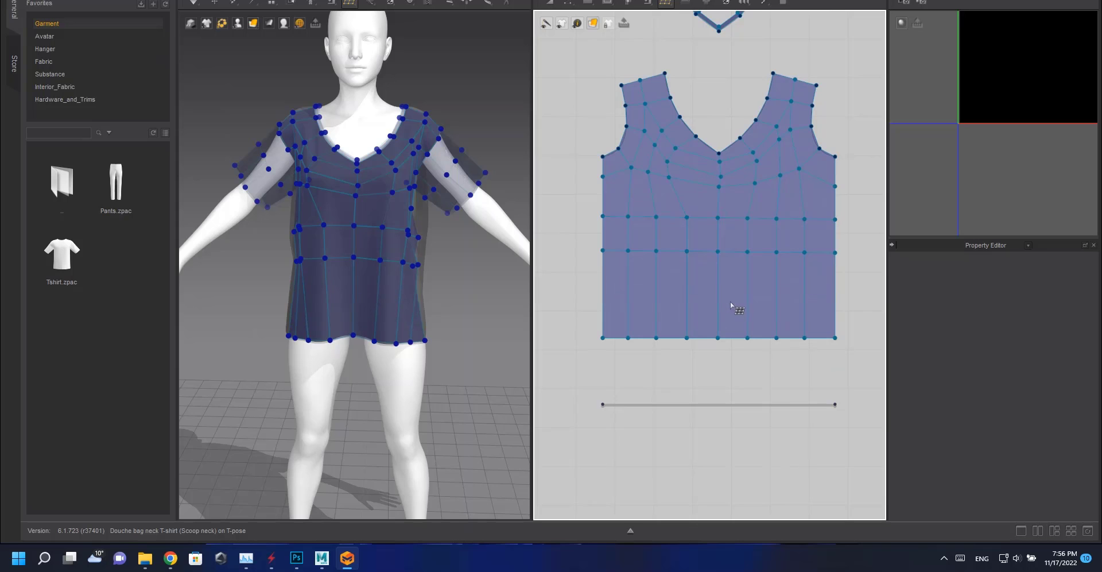
# Undo the last split and add two more horizontal splits across the front body's lower section.
pyautogui.hotkey('ctrl', 'z')
pyautogui.keyDown('ctrl'); pyautogui.click(721, 248); pyautogui.keyUp('ctrl')
pyautogui.keyDown('ctrl'); pyautogui.click(719, 280); pyautogui.keyUp('ctrl')
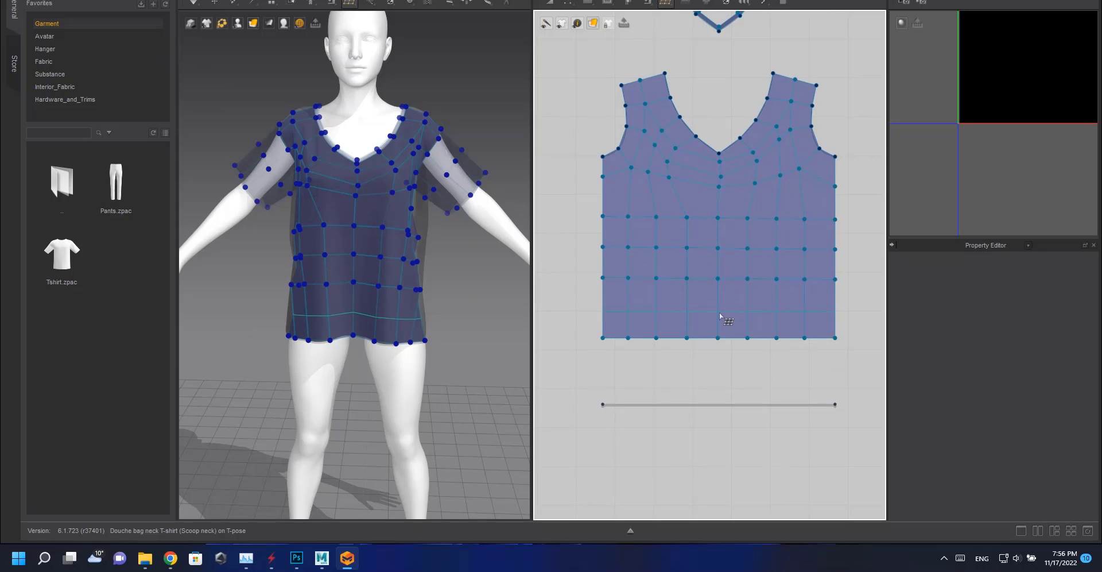
pyautogui.keyDown('ctrl'); pyautogui.click(728, 314); pyautogui.keyUp('ctrl')
# On the back pattern's neckband, draw two quads spanning its left and right halves.
pyautogui.scroll(-3, 730, 279)
pyautogui.scroll(3, 703, 291)
pyautogui.scroll(1, 702, 290)
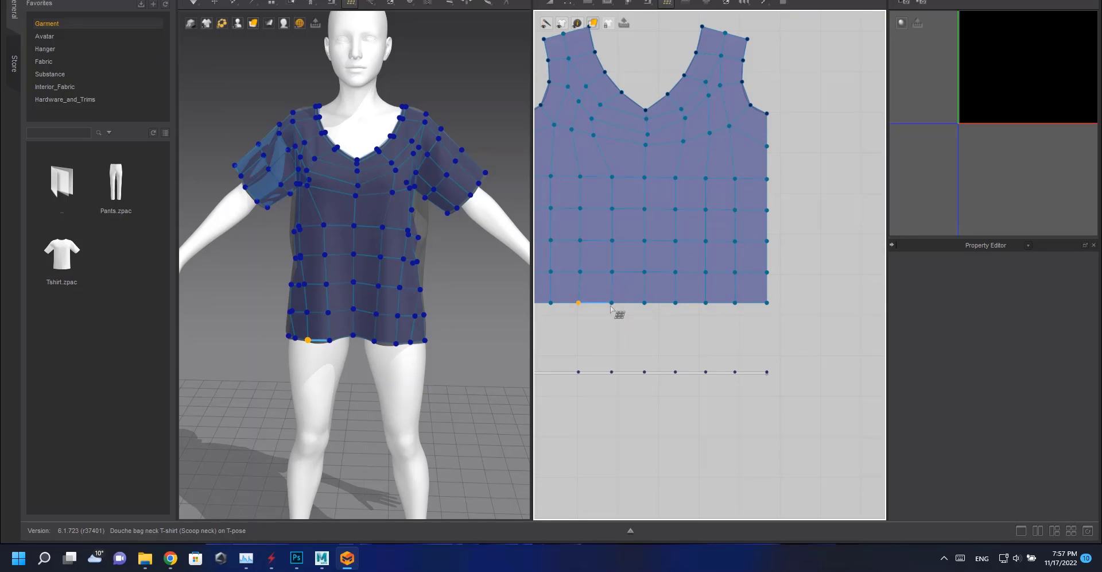
pyautogui.moveTo(612, 307); pyautogui.dragTo(710, 310, button='middle')
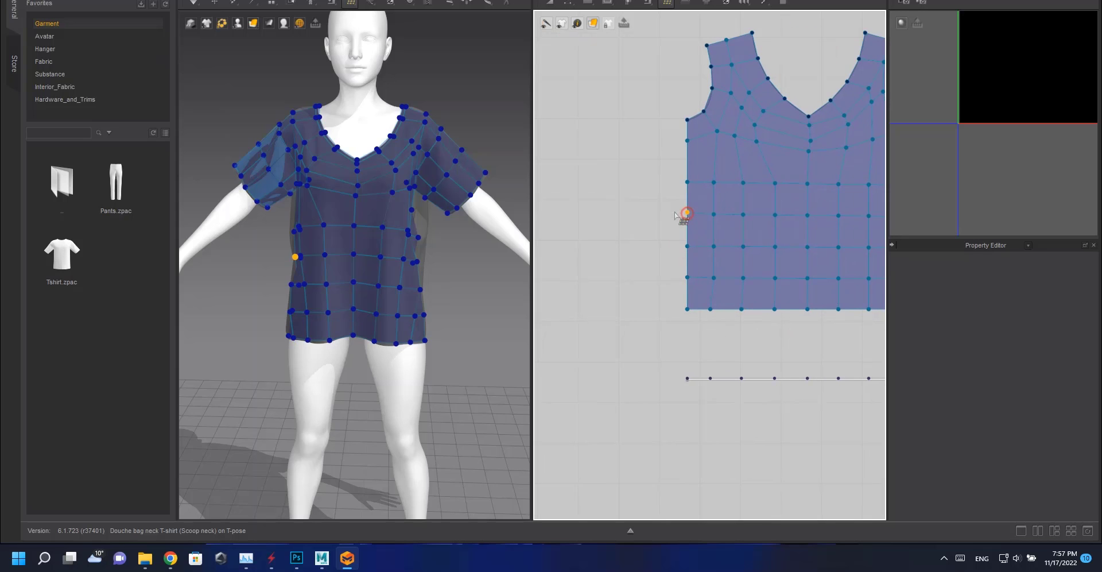
pyautogui.scroll(-10, 672, 174)
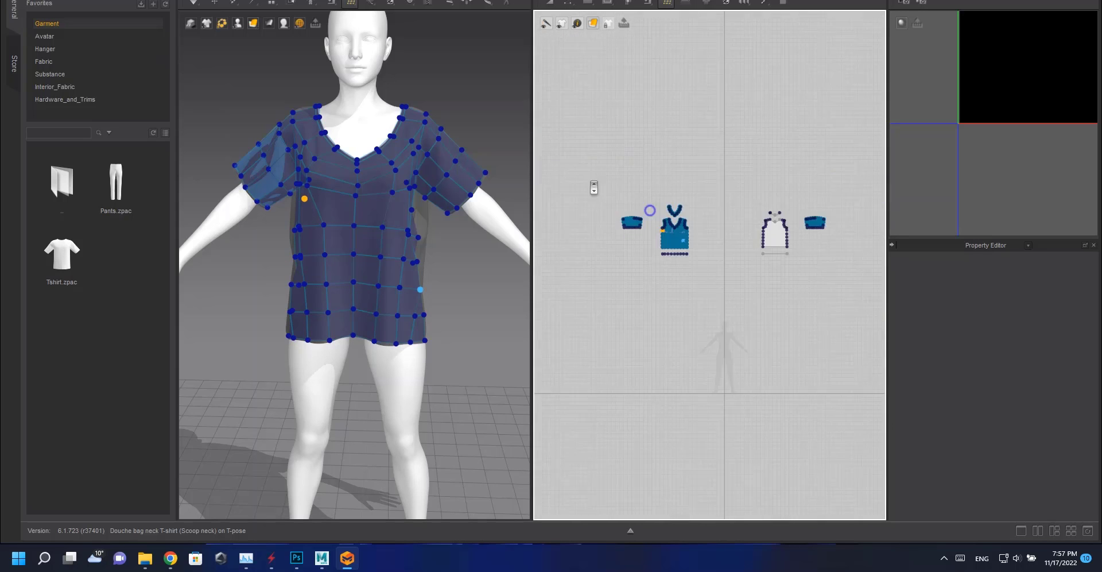
pyautogui.scroll(9, 795, 225)
pyautogui.moveTo(716, 117); pyautogui.dragTo(688, 213, button='middle')
pyautogui.scroll(2, 705, 237)
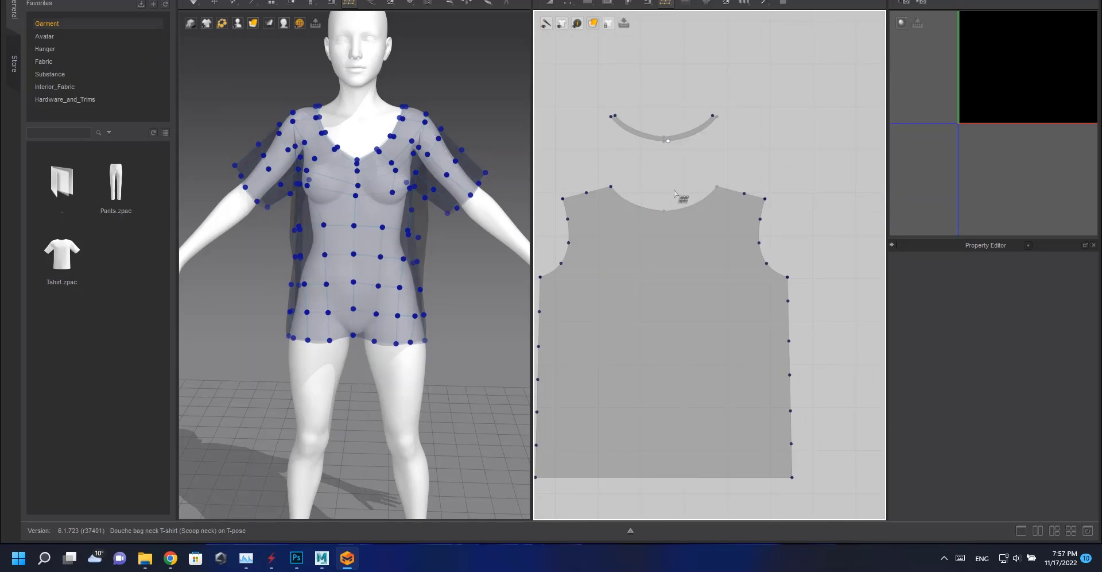
pyautogui.scroll(-8, 806, 229)
pyautogui.moveTo(714, 262); pyautogui.dragTo(849, 287, button='middle')
pyautogui.scroll(10, 799, 368)
pyautogui.scroll(-7, 792, 379)
pyautogui.scroll(6, 683, 232)
pyautogui.scroll(2, 708, 209)
pyautogui.moveTo(678, 109); pyautogui.dragTo(652, 216, button='middle')
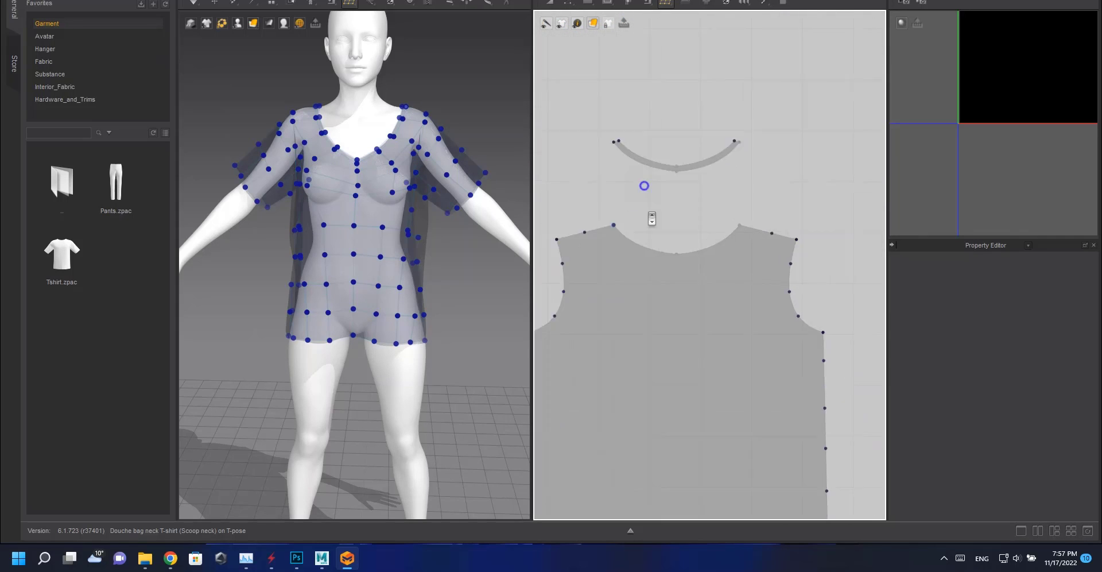
pyautogui.scroll(5, 658, 131)
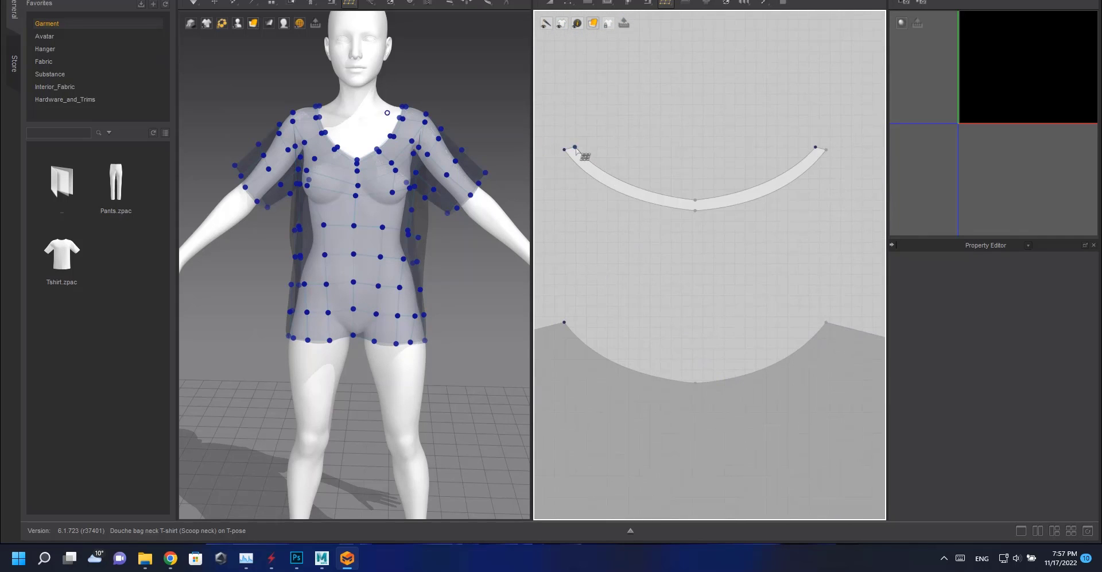
pyautogui.click(575, 147)
pyautogui.click(695, 200)
pyautogui.click(695, 211)
pyautogui.click(564, 150)
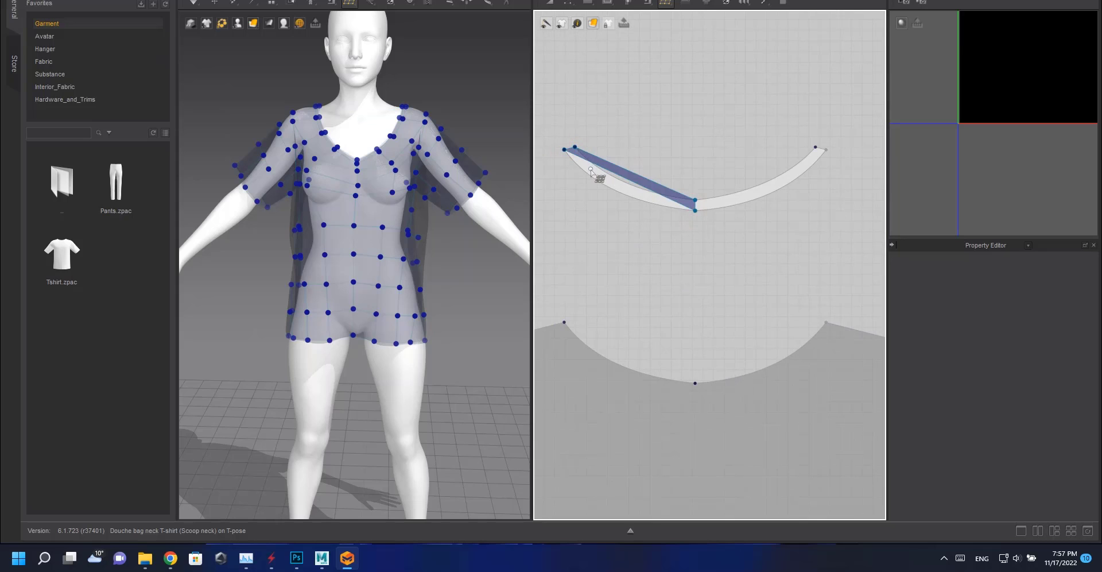
pyautogui.click(695, 201)
pyautogui.click(815, 147)
pyautogui.click(826, 149)
pyautogui.click(695, 210)
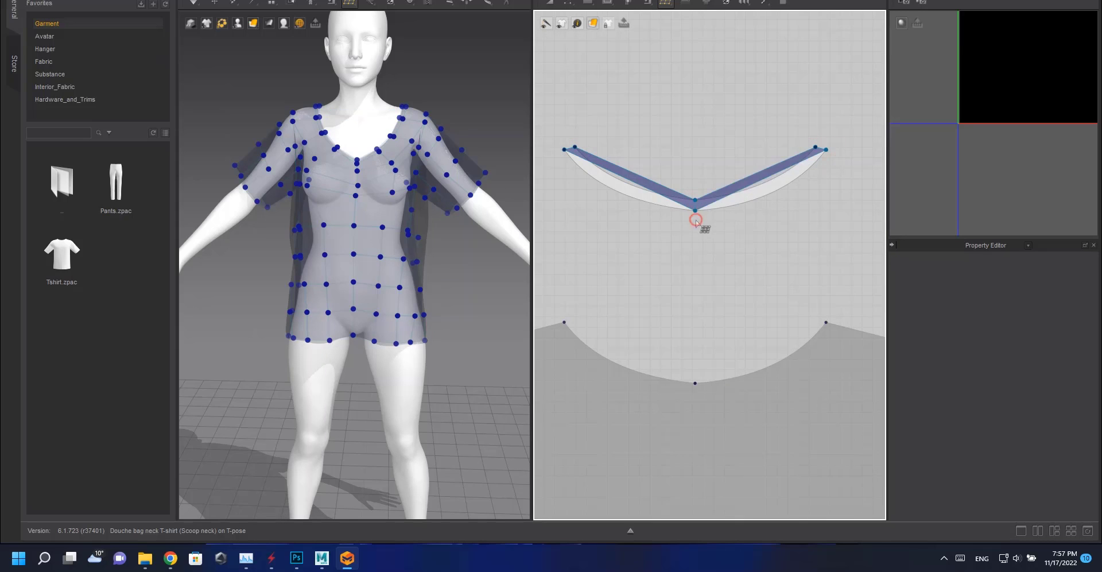
pyautogui.hotkey('ctrl', 'z')
pyautogui.doubleClick(828, 149)
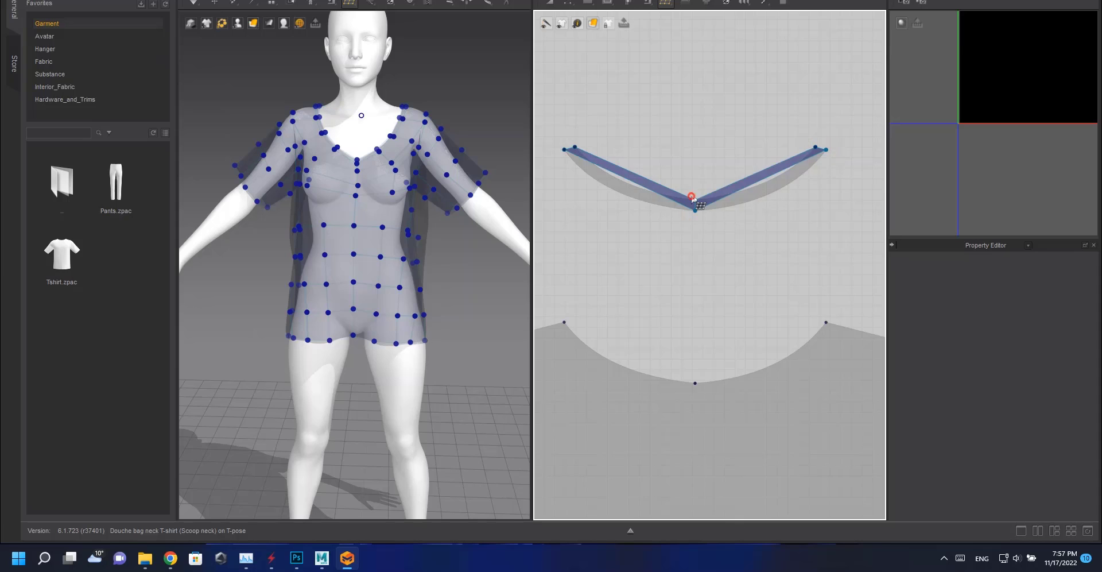
# Split the two neckband quads into several evenly spaced segments along the band.
pyautogui.click(761, 182)
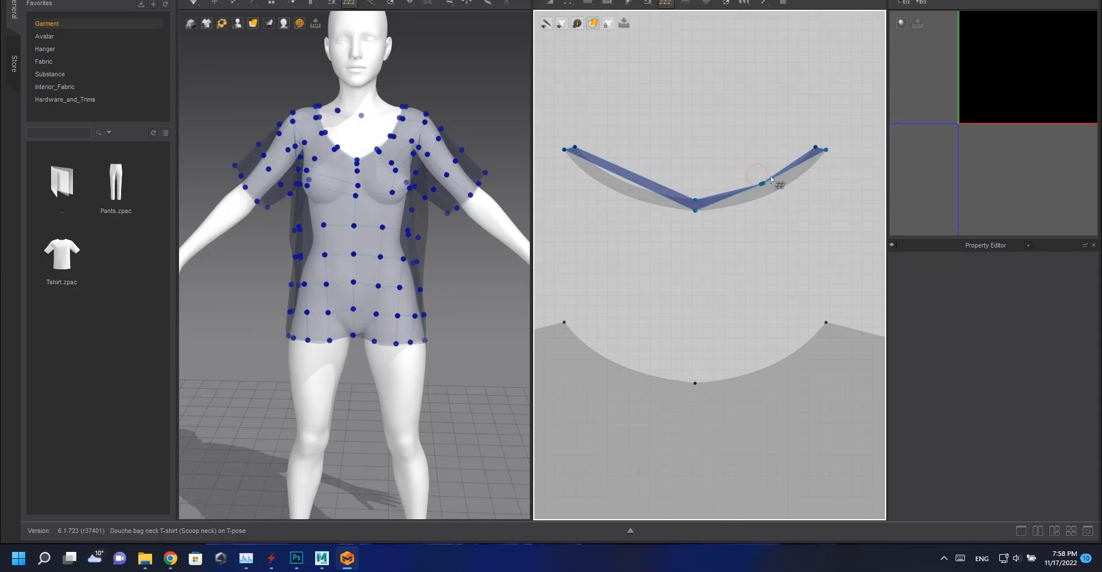
pyautogui.click(624, 182)
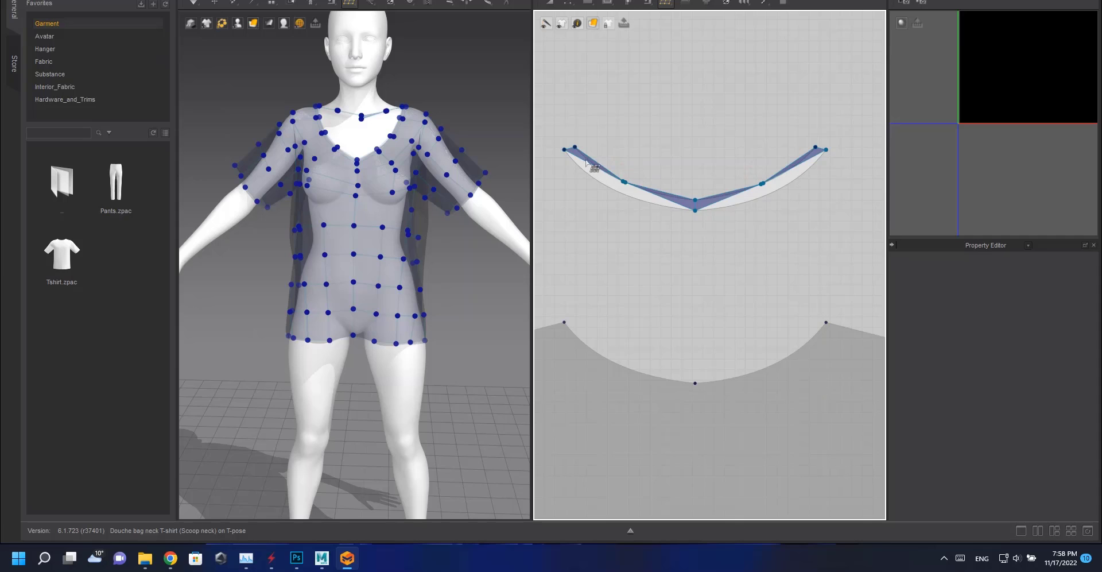
pyautogui.click(631, 185)
pyautogui.click(624, 184)
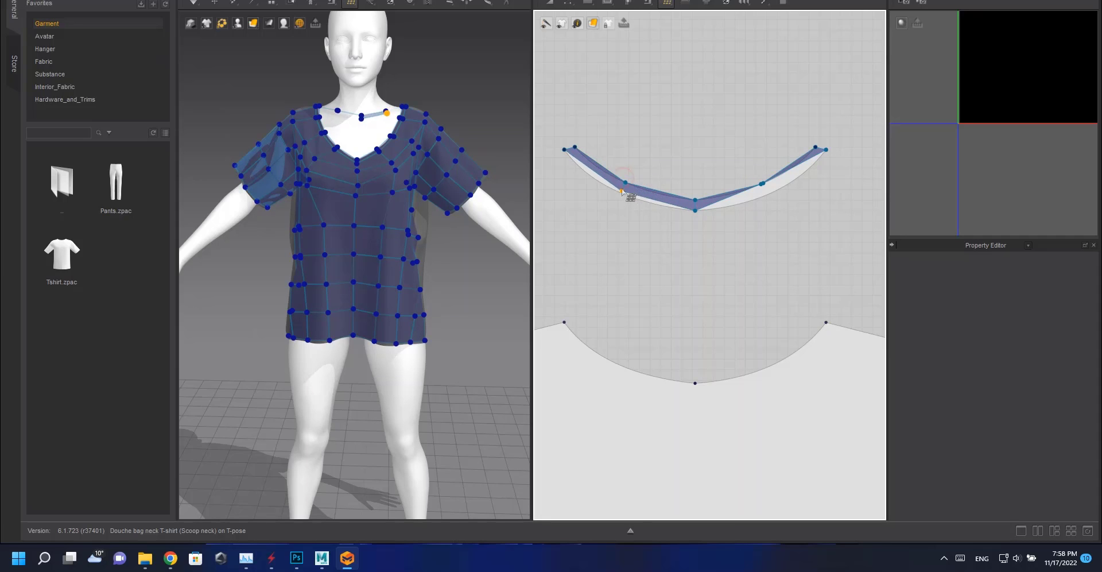
pyautogui.click(771, 192)
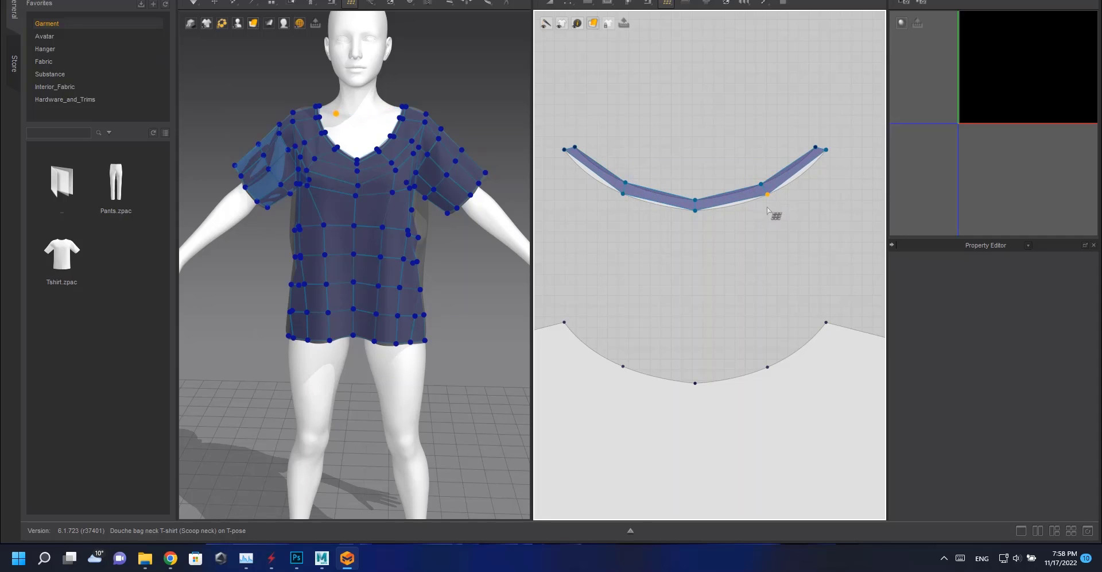
pyautogui.click(792, 170)
pyautogui.click(791, 173)
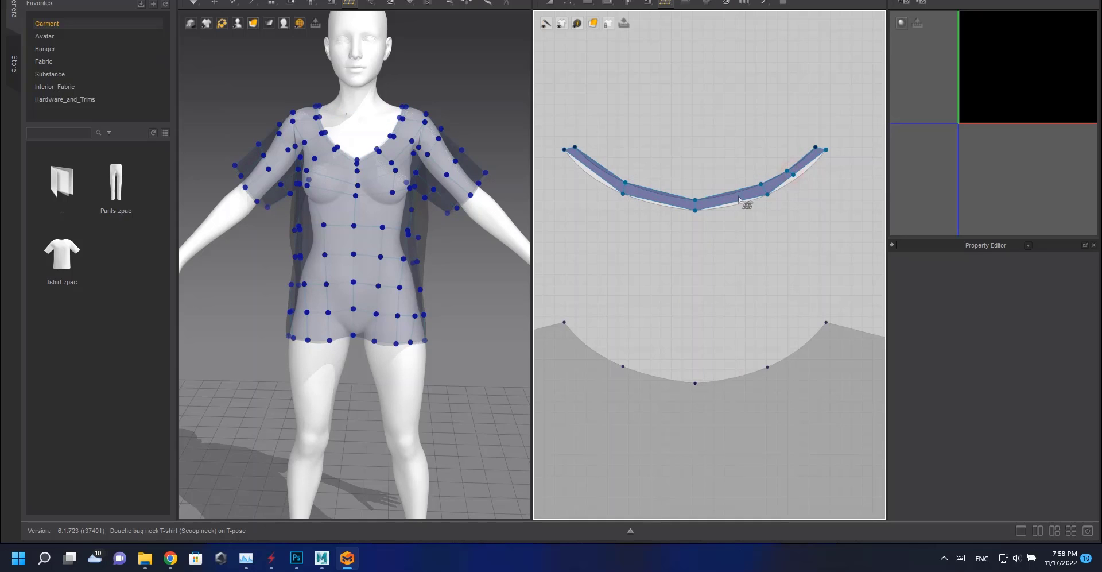
pyautogui.click(593, 170)
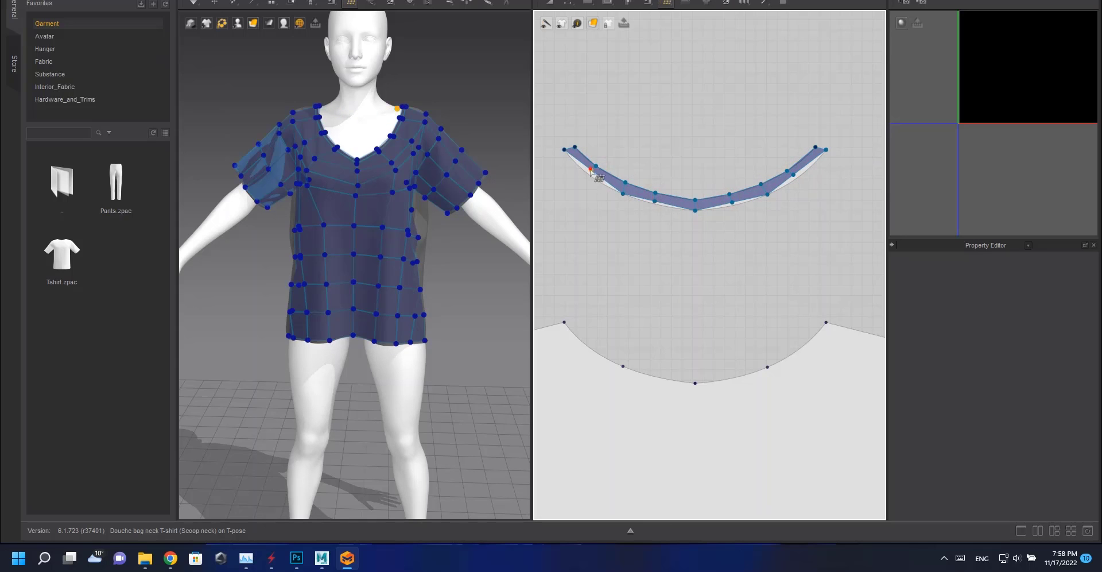
pyautogui.click(735, 204)
pyautogui.click(797, 178)
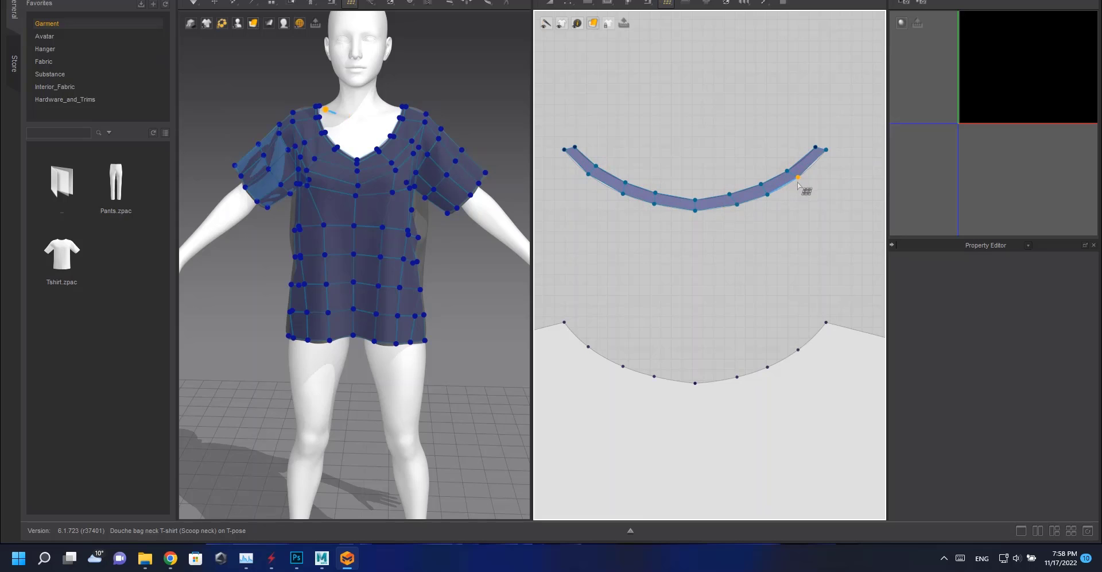
# Draw quads at the back pattern's left shoulder beside the neckline.
pyautogui.scroll(-5, 695, 163)
pyautogui.scroll(4, 655, 216)
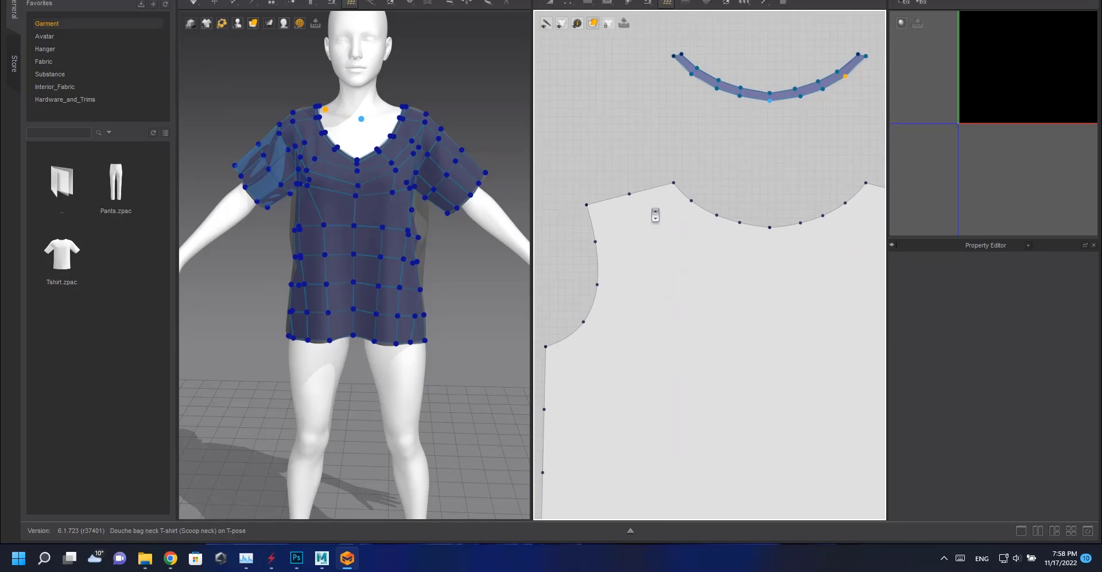
pyautogui.click(629, 194)
pyautogui.click(642, 232)
pyautogui.click(595, 241)
pyautogui.click(586, 205)
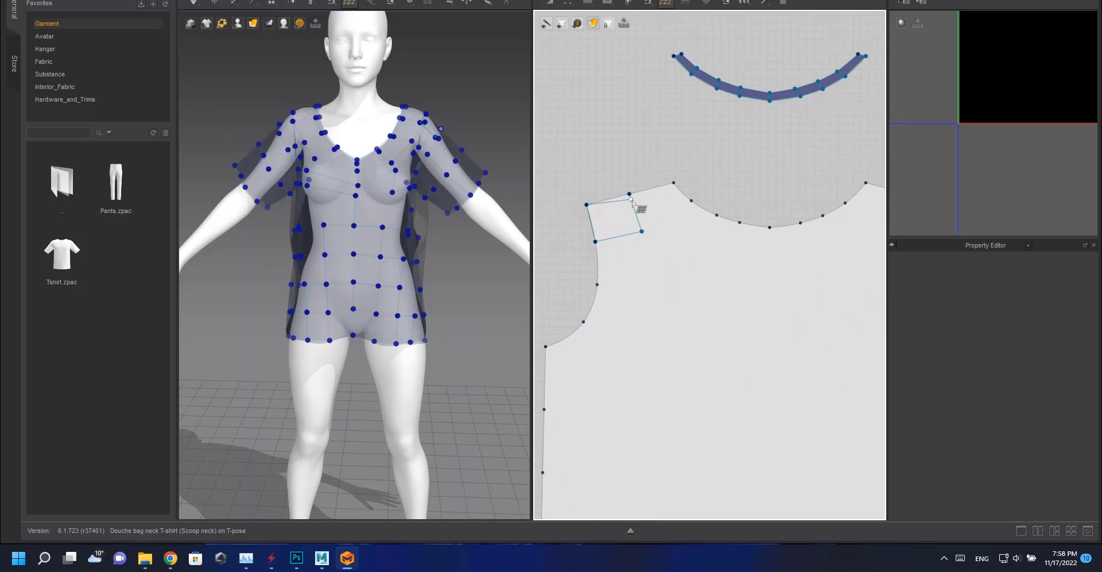
pyautogui.click(629, 194)
pyautogui.click(641, 231)
pyautogui.click(691, 200)
pyautogui.click(673, 183)
pyautogui.click(629, 194)
pyautogui.click(641, 231)
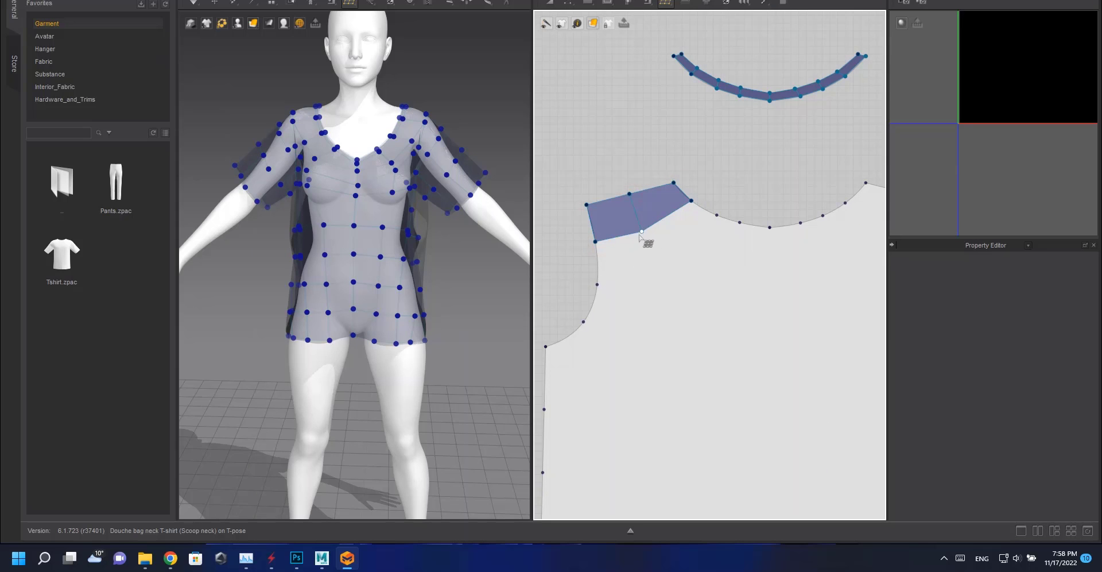
pyautogui.click(639, 282)
pyautogui.click(596, 242)
# Continue the quads down the back pattern's left armhole.
pyautogui.scroll(-2, 597, 244)
pyautogui.moveTo(597, 244); pyautogui.dragTo(653, 125, button='middle')
pyautogui.click(687, 157)
pyautogui.click(673, 205)
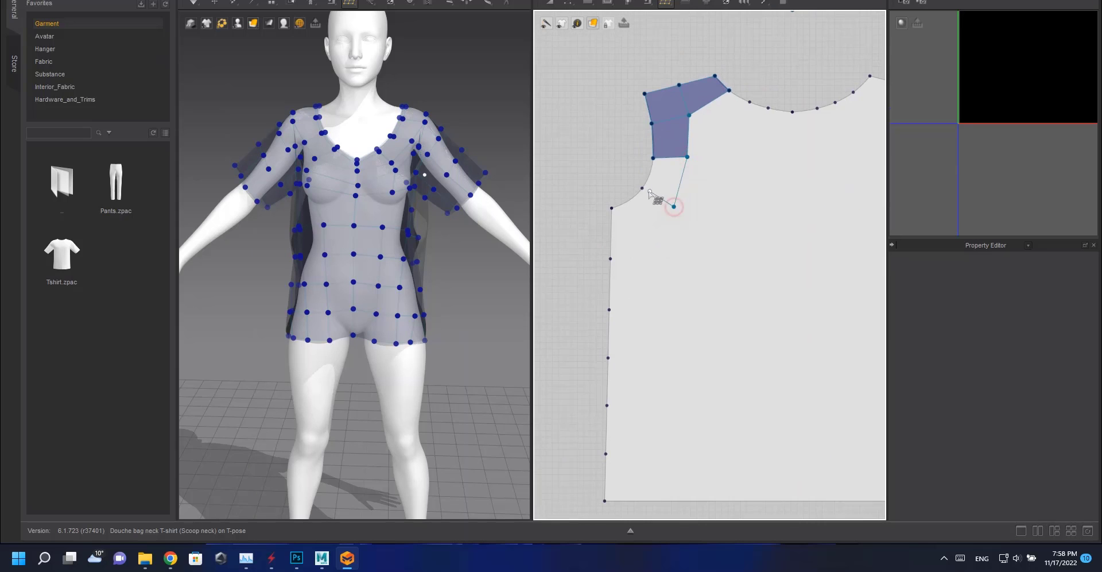
pyautogui.click(642, 188)
pyautogui.click(653, 158)
pyautogui.click(674, 205)
pyautogui.click(610, 259)
pyautogui.click(612, 208)
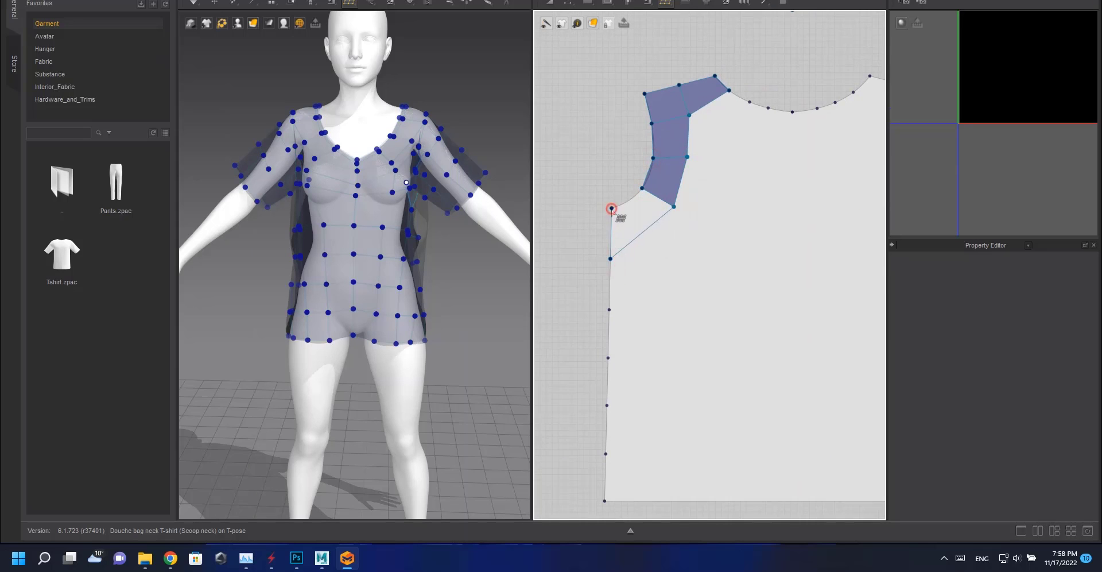
pyautogui.click(642, 189)
pyautogui.click(673, 205)
# Draw quads along the back pattern's right shoulder and upper armhole.
pyautogui.scroll(-4, 735, 222)
pyautogui.moveTo(736, 222); pyautogui.dragTo(597, 200, button='middle')
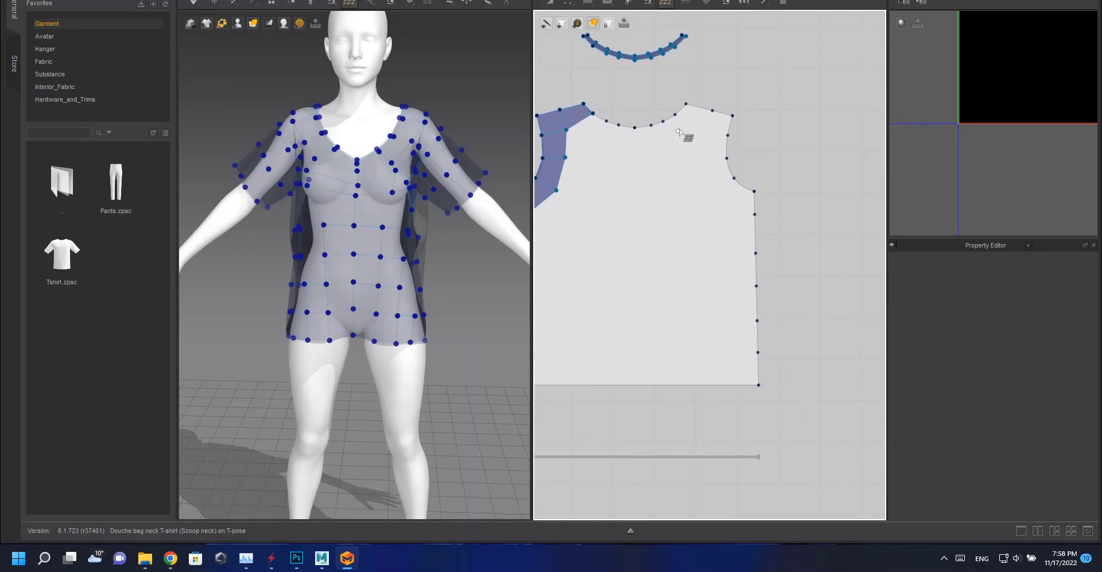
pyautogui.click(712, 111)
pyautogui.click(703, 133)
pyautogui.click(727, 135)
pyautogui.click(732, 116)
pyautogui.click(712, 110)
pyautogui.click(703, 134)
pyautogui.click(701, 165)
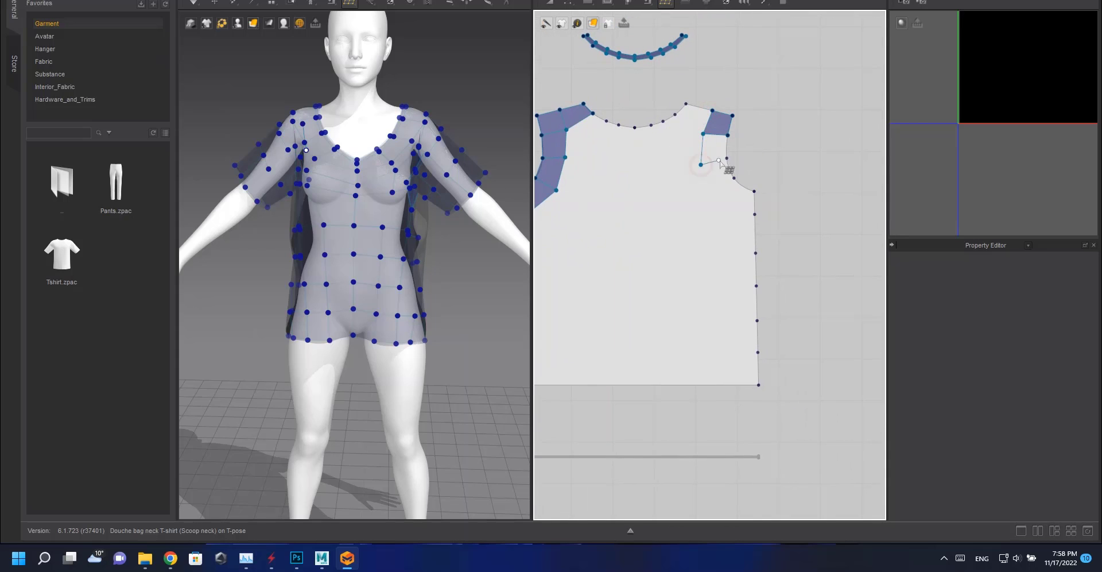
pyautogui.click(727, 158)
pyautogui.click(727, 135)
pyautogui.click(701, 164)
pyautogui.click(717, 198)
pyautogui.click(734, 178)
# Extend the right side with a quad lower on the armhole and one at the neckline corner.
pyautogui.click(727, 159)
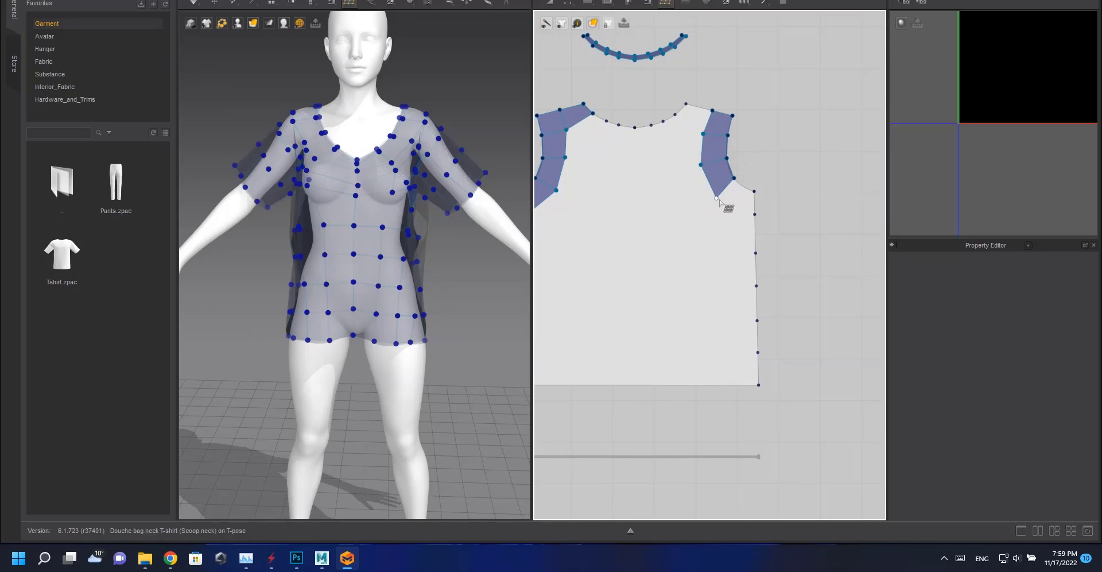
pyautogui.click(717, 198)
pyautogui.click(755, 214)
pyautogui.click(754, 191)
pyautogui.click(734, 177)
pyautogui.click(703, 133)
pyautogui.click(675, 115)
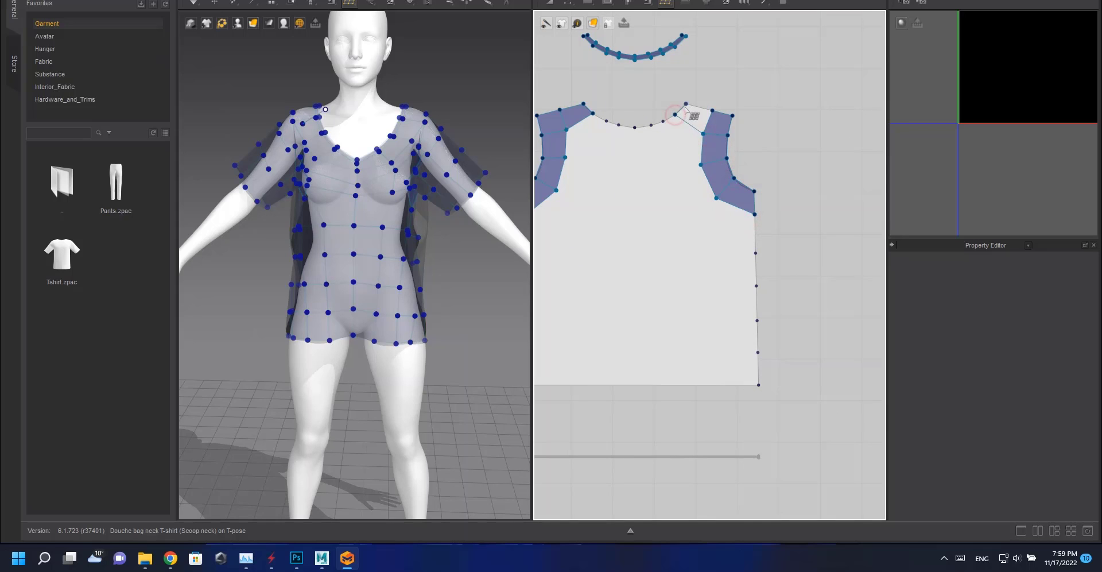
pyautogui.click(686, 104)
pyautogui.click(712, 111)
# Add quads along the back neckline from the right shoulder toward the centre.
pyautogui.scroll(5, 711, 138)
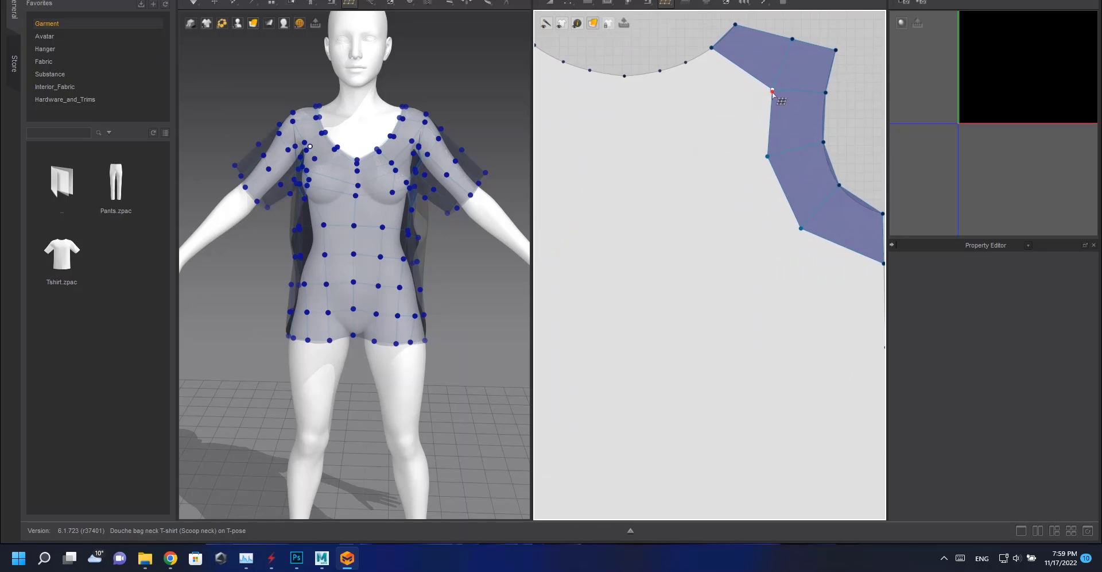
pyautogui.click(772, 90)
pyautogui.click(713, 102)
pyautogui.click(686, 63)
pyautogui.click(712, 48)
pyautogui.click(713, 102)
pyautogui.click(658, 106)
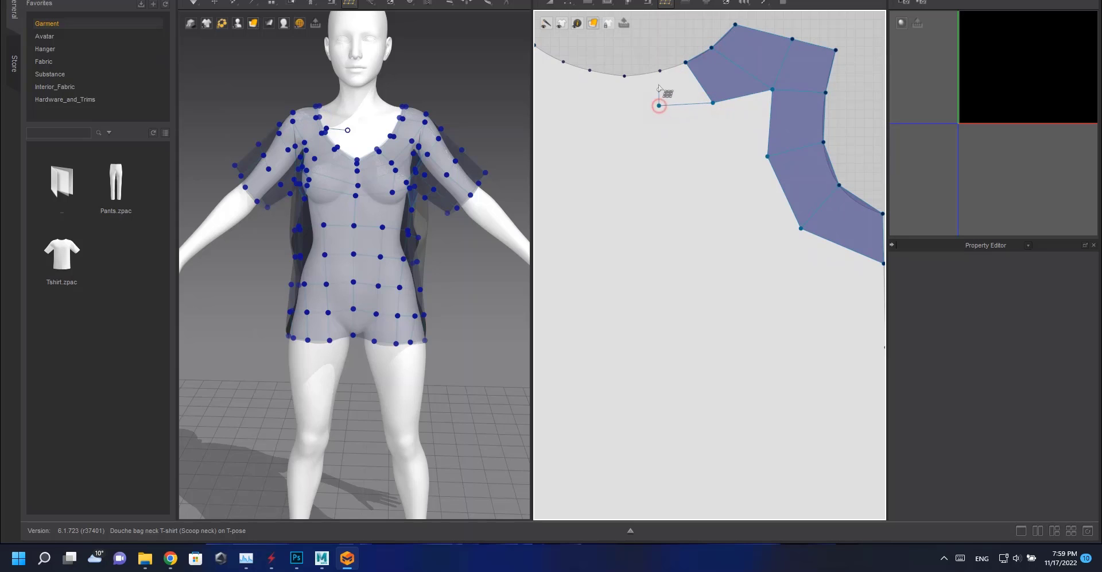
pyautogui.moveTo(669, 102); pyautogui.dragTo(743, 185, button='middle')
pyautogui.click(697, 187)
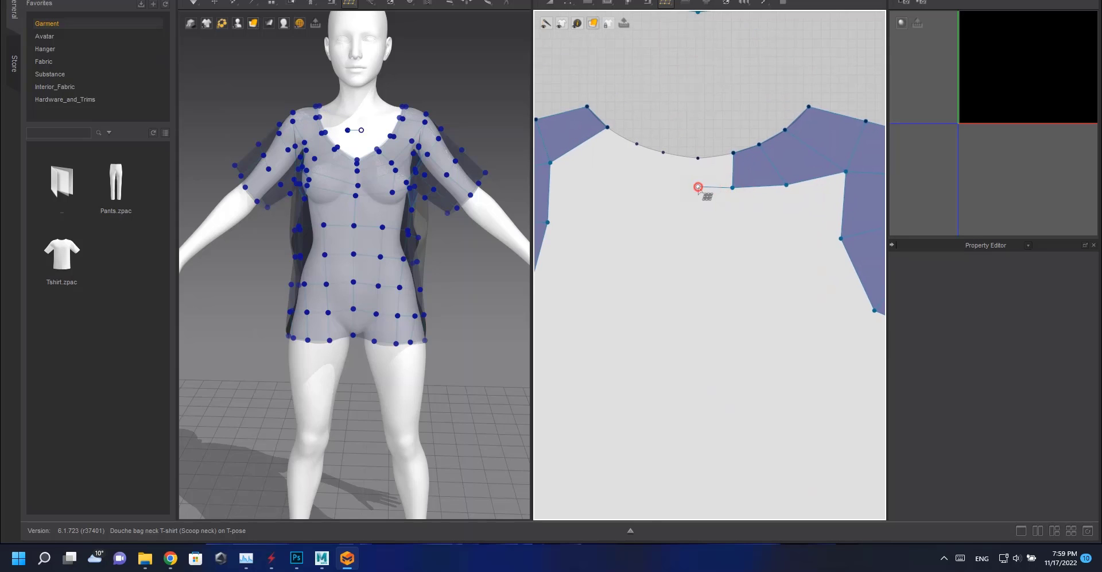
# Continue the neckline quads across to join the left shoulder strip.
pyautogui.click(732, 154)
pyautogui.click(651, 187)
pyautogui.click(664, 153)
pyautogui.click(617, 170)
pyautogui.click(636, 143)
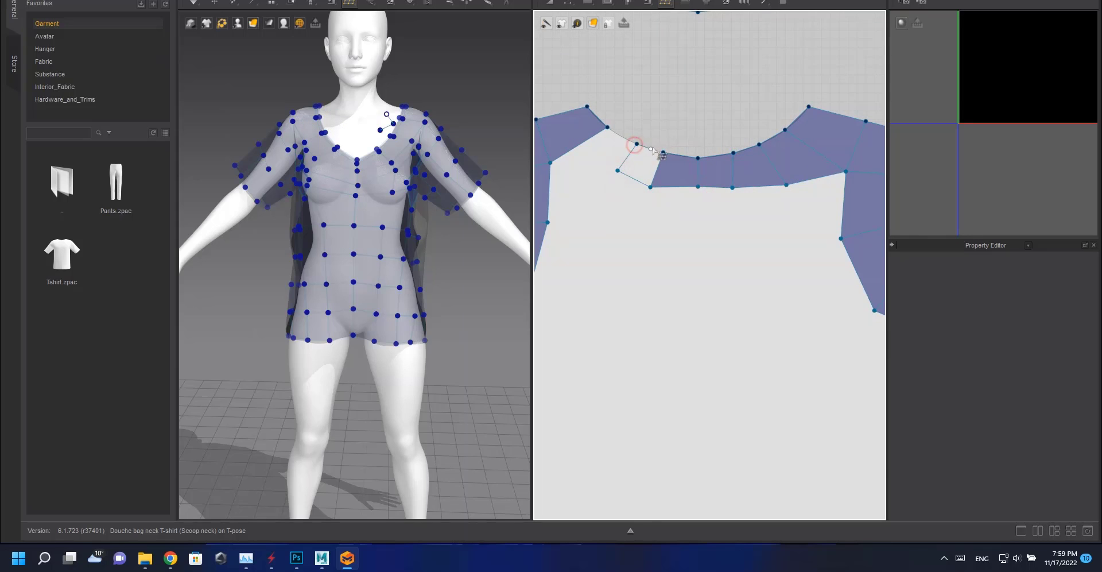
pyautogui.click(663, 153)
pyautogui.click(617, 171)
pyautogui.click(550, 163)
pyautogui.click(608, 127)
pyautogui.click(636, 143)
# Add a second row of quads beneath the neckline strip on the right side of the back.
pyautogui.scroll(-2, 677, 184)
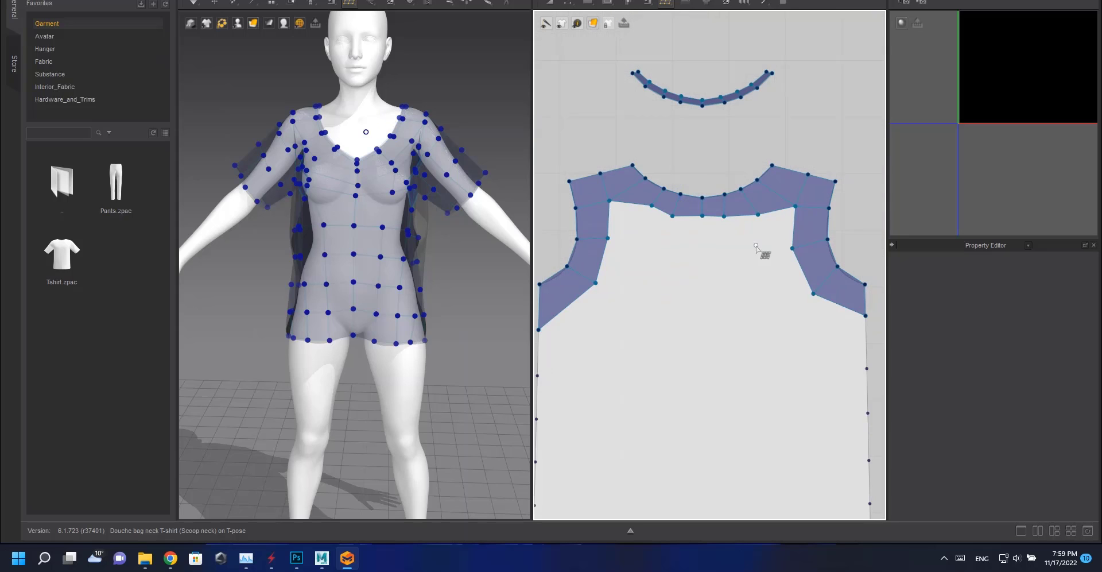
pyautogui.click(758, 214)
pyautogui.click(753, 250)
pyautogui.click(792, 248)
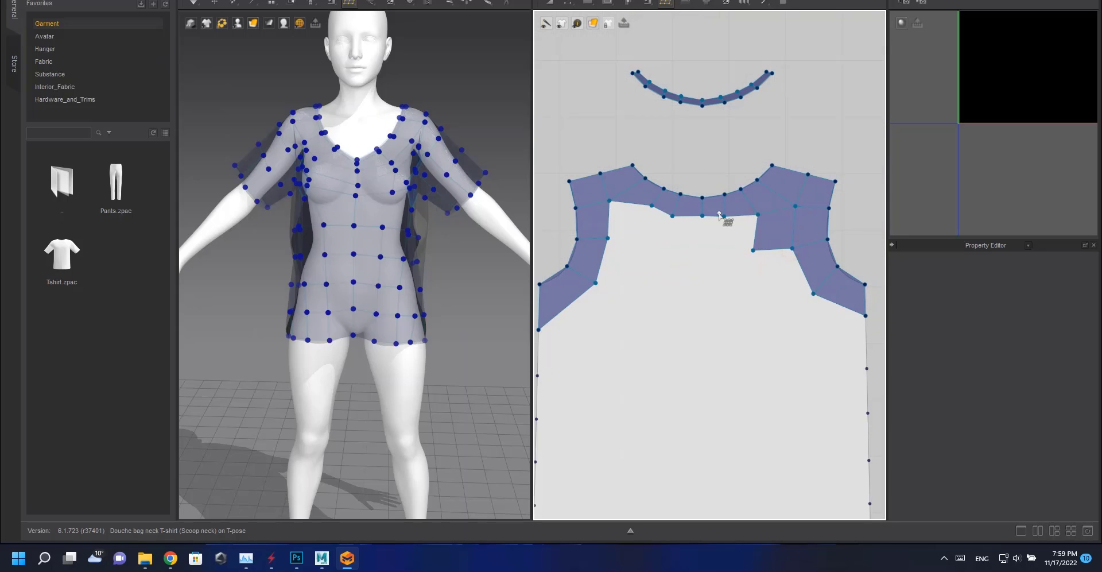
pyautogui.click(724, 216)
pyautogui.click(723, 251)
pyautogui.click(753, 250)
pyautogui.click(702, 217)
pyautogui.click(702, 252)
pyautogui.click(723, 251)
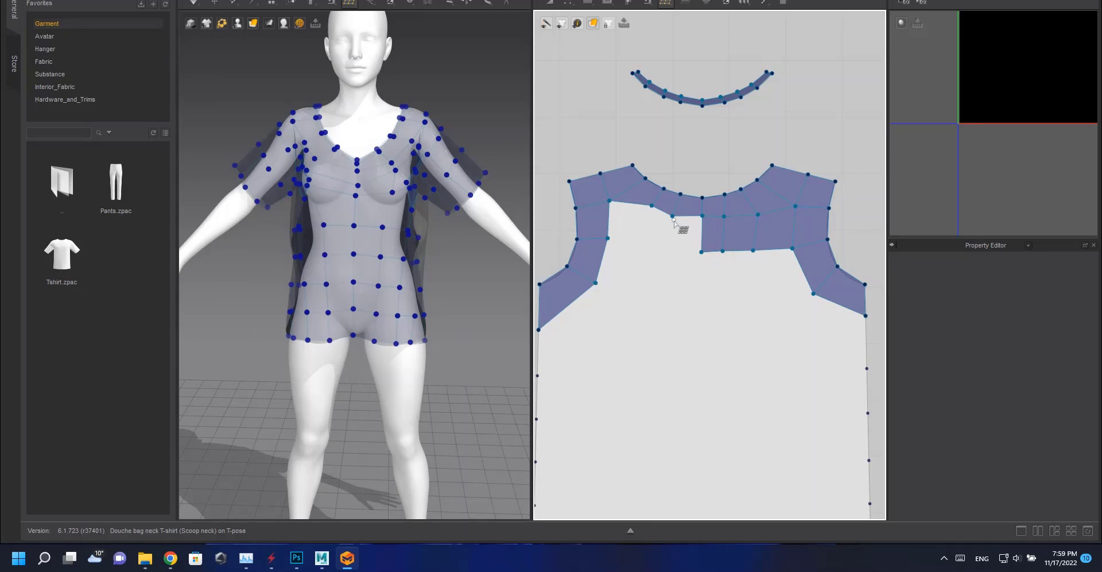
# Continue the second row of back quads beneath the neckline toward the left armhole.
pyautogui.click(671, 249)
pyautogui.click(701, 251)
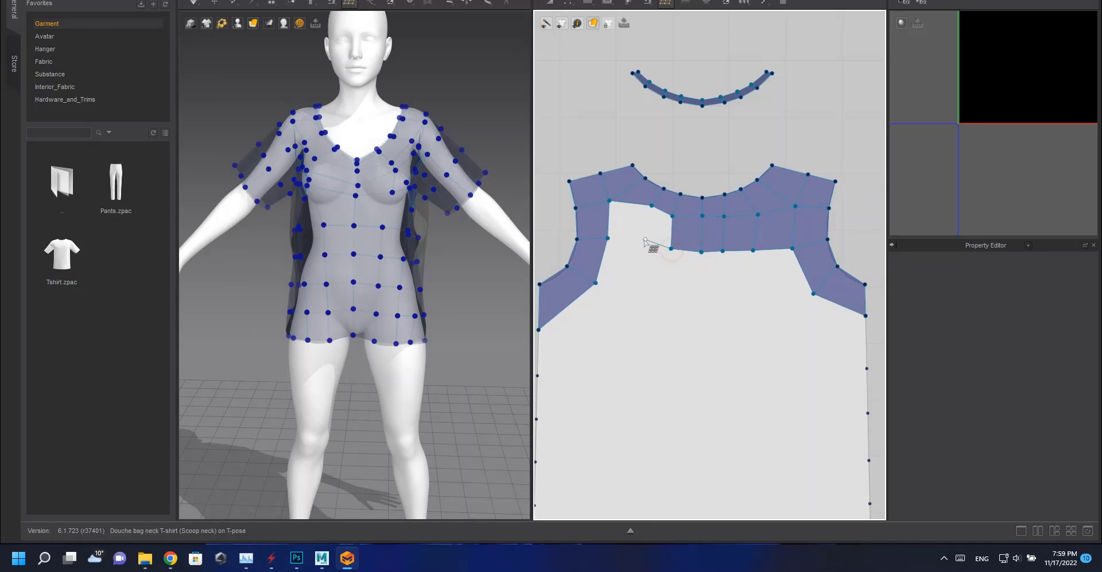
pyautogui.click(641, 239)
pyautogui.click(651, 205)
pyautogui.click(608, 239)
pyautogui.click(596, 284)
pyautogui.click(640, 286)
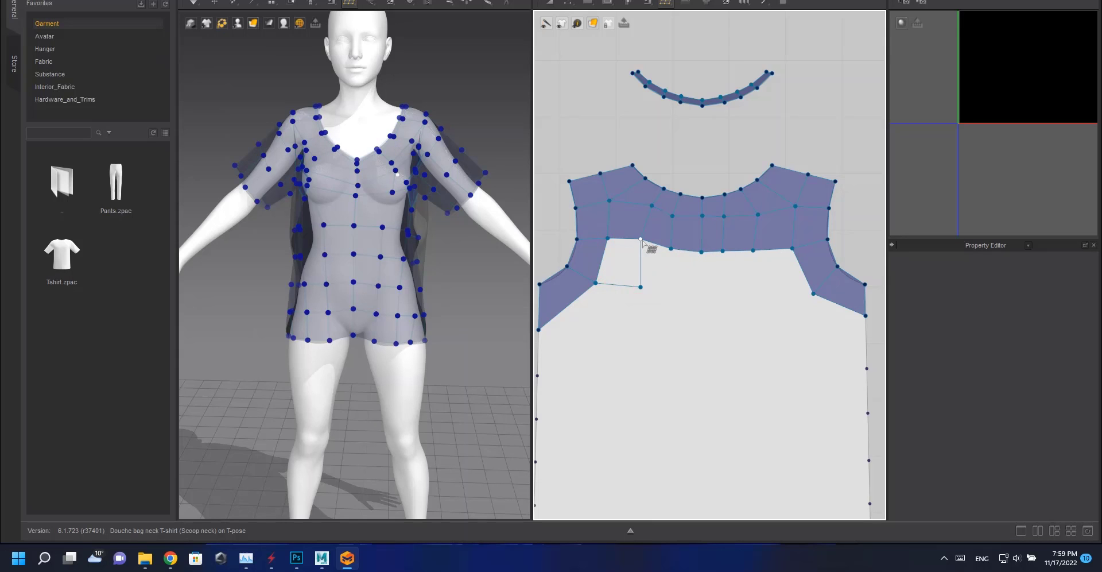
# Extend the second row of back quads across to the right armhole.
pyautogui.click(641, 239)
pyautogui.click(641, 288)
pyautogui.click(671, 250)
pyautogui.click(669, 289)
pyautogui.click(701, 291)
pyautogui.click(701, 252)
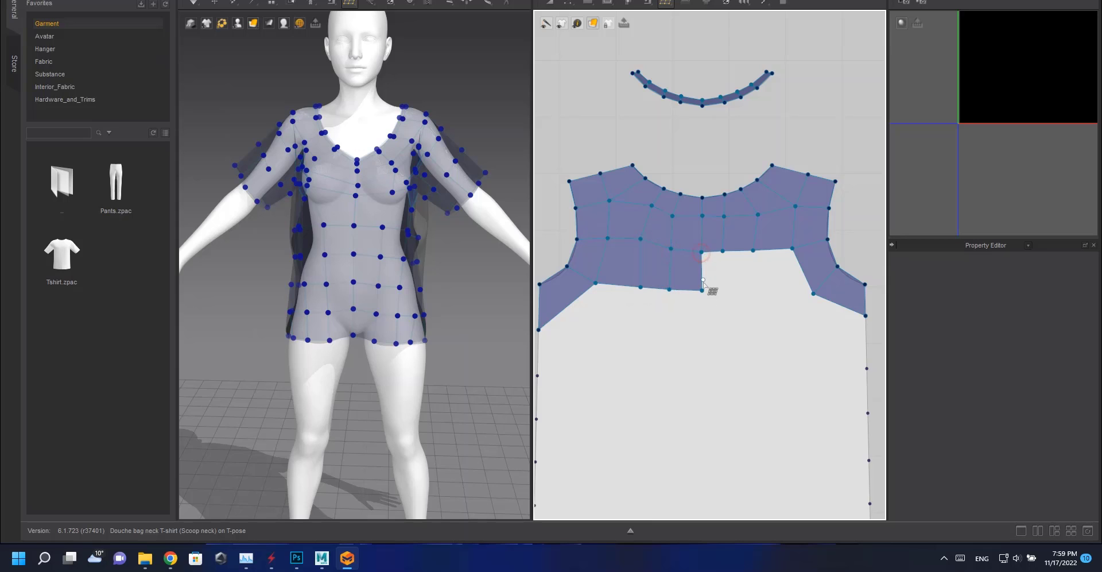
pyautogui.click(702, 291)
pyautogui.click(730, 289)
pyautogui.click(723, 251)
pyautogui.click(729, 290)
pyautogui.click(753, 251)
pyautogui.click(761, 290)
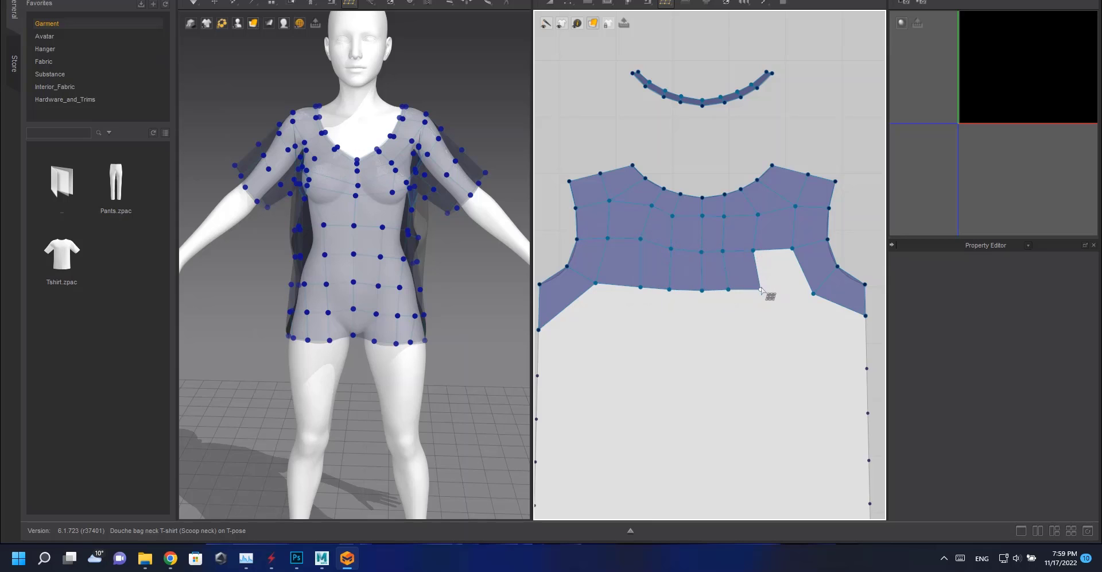
pyautogui.click(813, 293)
# Draw two full-width quad strips along the back hem.
pyautogui.moveTo(695, 478); pyautogui.dragTo(680, 283, button='middle')
pyautogui.scroll(-1, 681, 282)
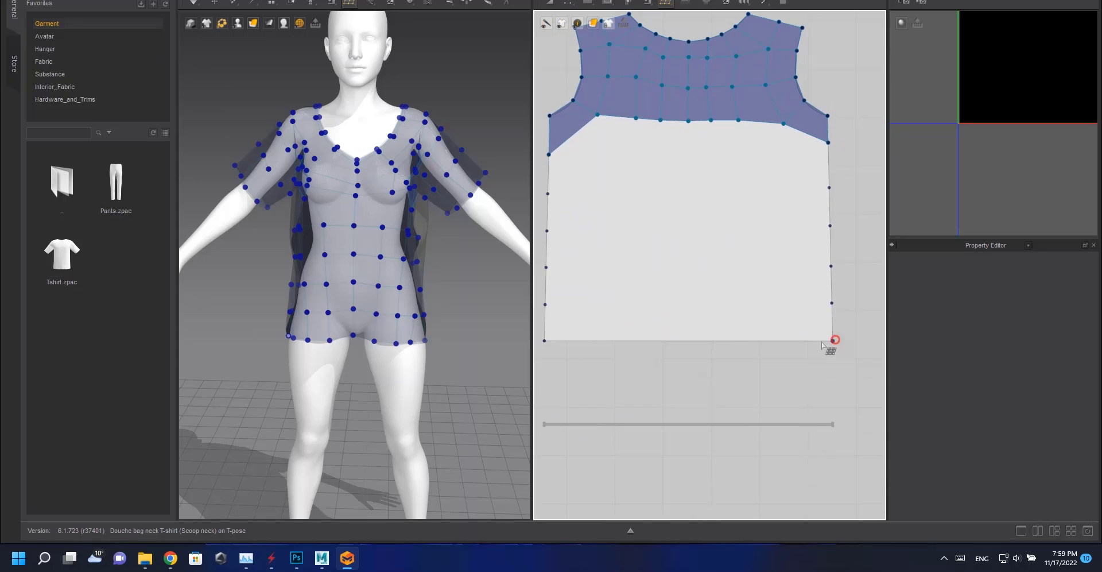
pyautogui.click(833, 340)
pyautogui.click(544, 341)
pyautogui.click(545, 304)
pyautogui.click(831, 302)
pyautogui.click(833, 341)
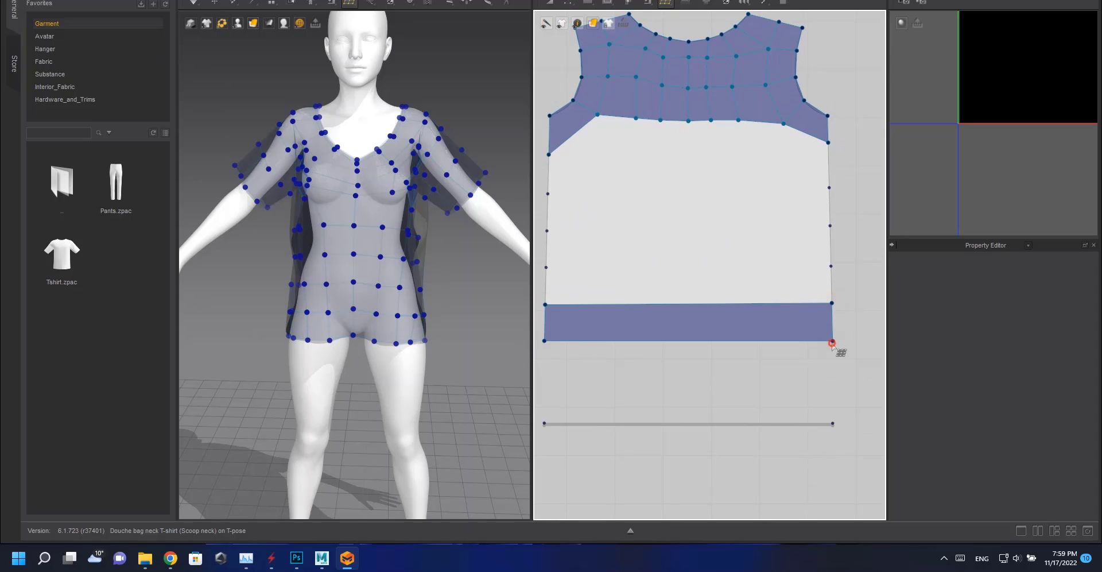
pyautogui.click(831, 266)
pyautogui.click(545, 267)
pyautogui.click(544, 304)
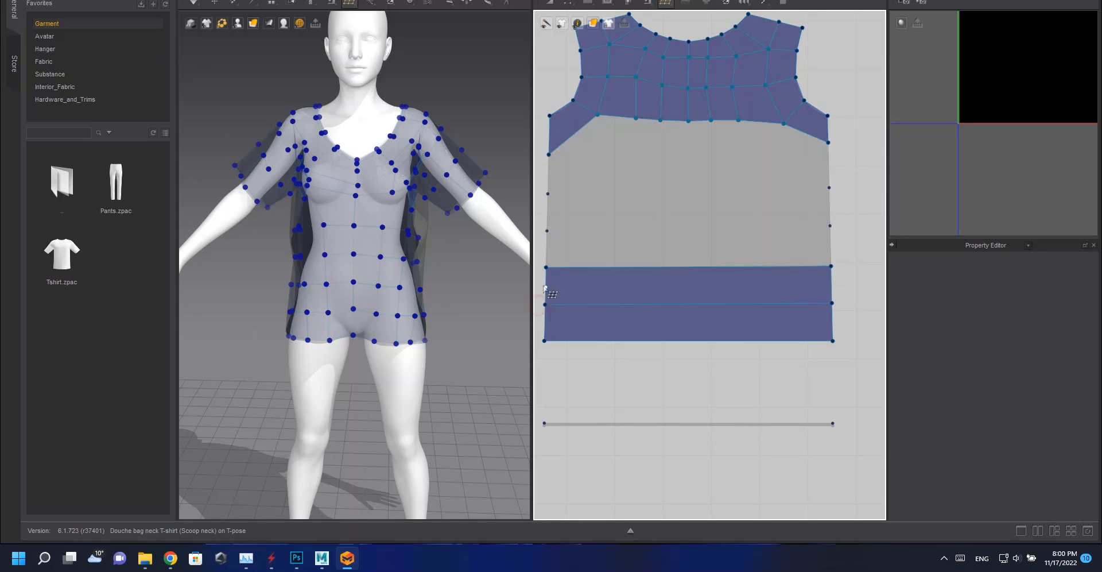
# Stack two more full-width quad strips up the back toward the armholes.
pyautogui.click(547, 231)
pyautogui.click(831, 227)
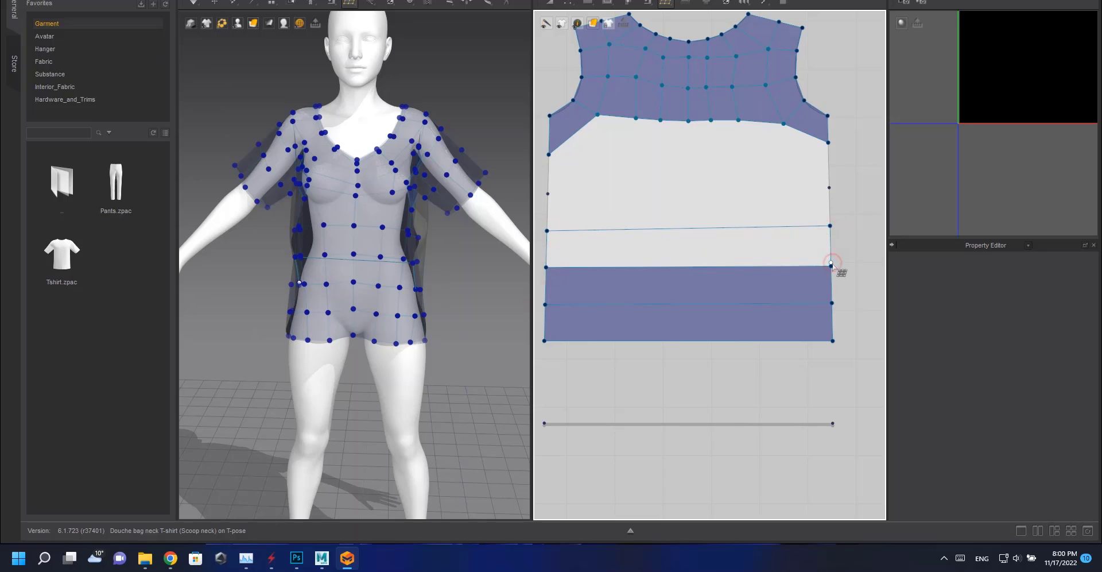
pyautogui.click(546, 267)
pyautogui.click(830, 189)
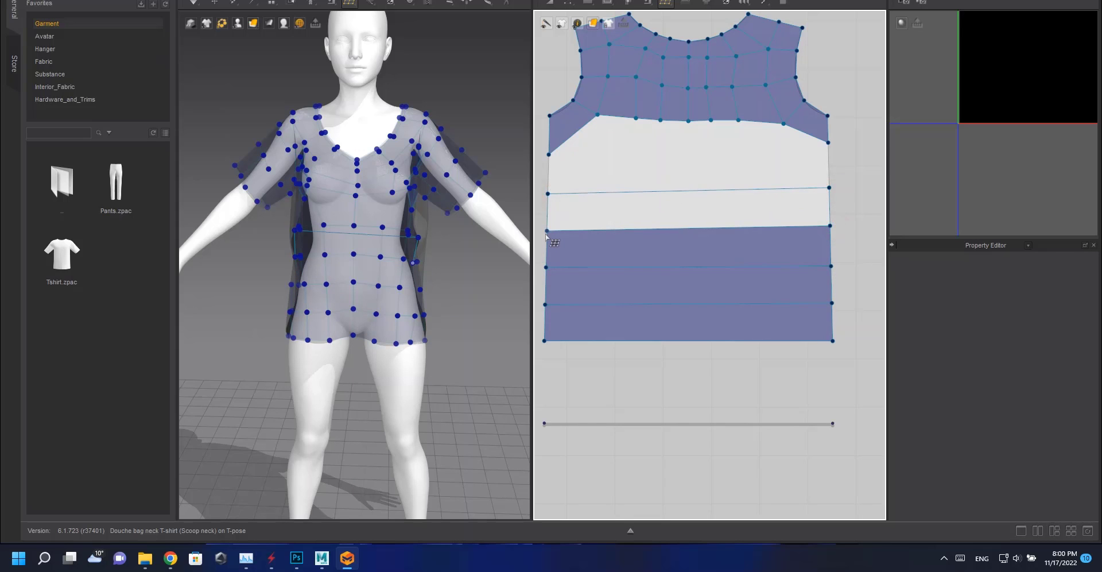
pyautogui.click(548, 193)
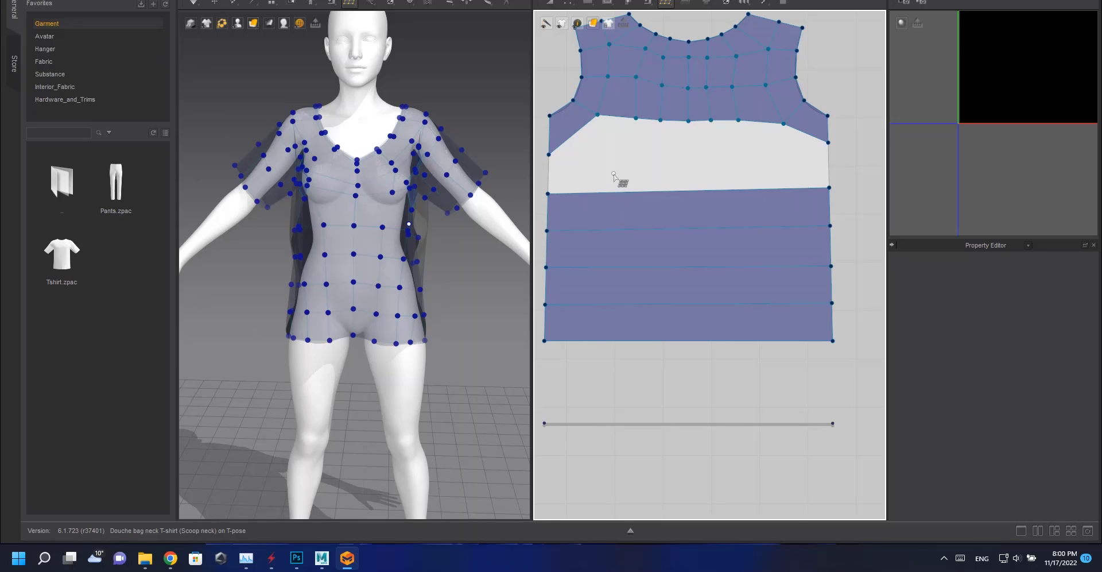
# Extend the upper back mesh down one row and cut the lower strips into columns aligned with it.
pyautogui.moveTo(597, 115); pyautogui.dragTo(788, 147)
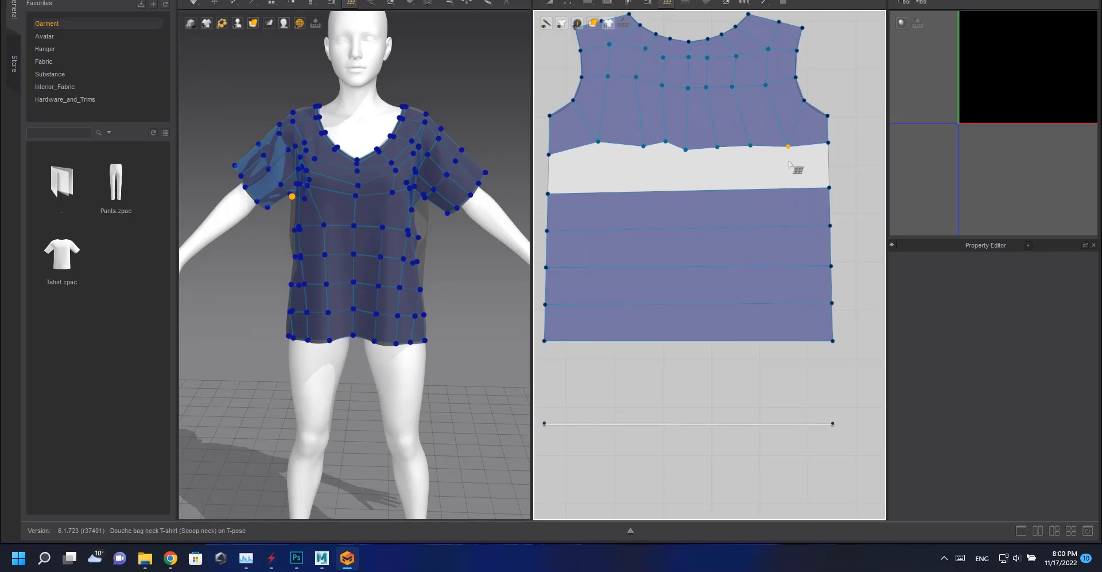
pyautogui.click(685, 218)
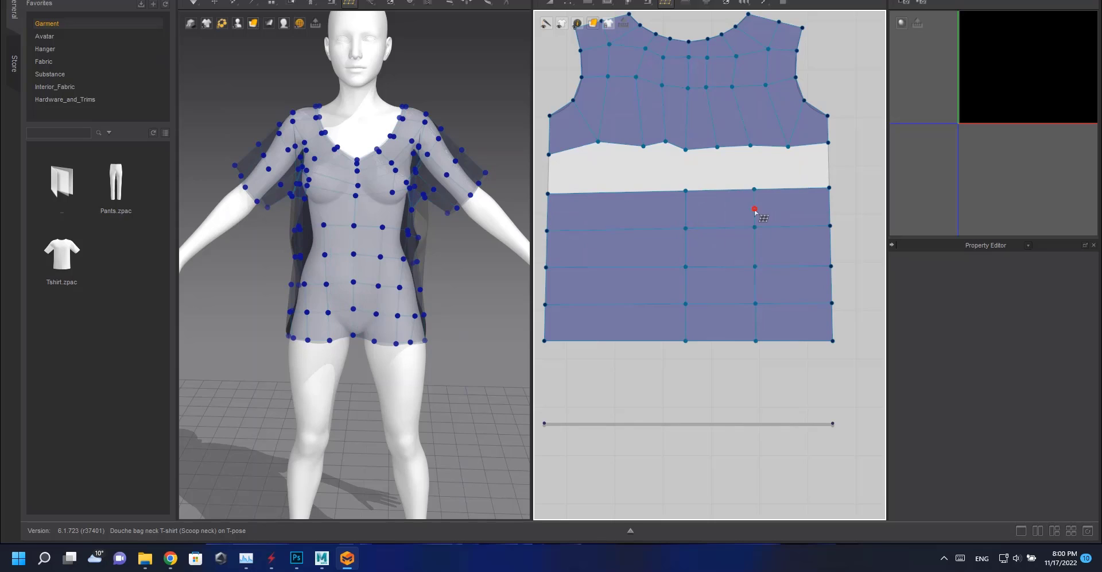
pyautogui.click(754, 210)
pyautogui.keyDown('ctrl'); pyautogui.click(613, 208); pyautogui.keyUp('ctrl')
pyautogui.keyDown('ctrl'); pyautogui.click(645, 209); pyautogui.keyUp('ctrl')
pyautogui.keyDown('ctrl'); pyautogui.click(581, 210); pyautogui.keyUp('ctrl')
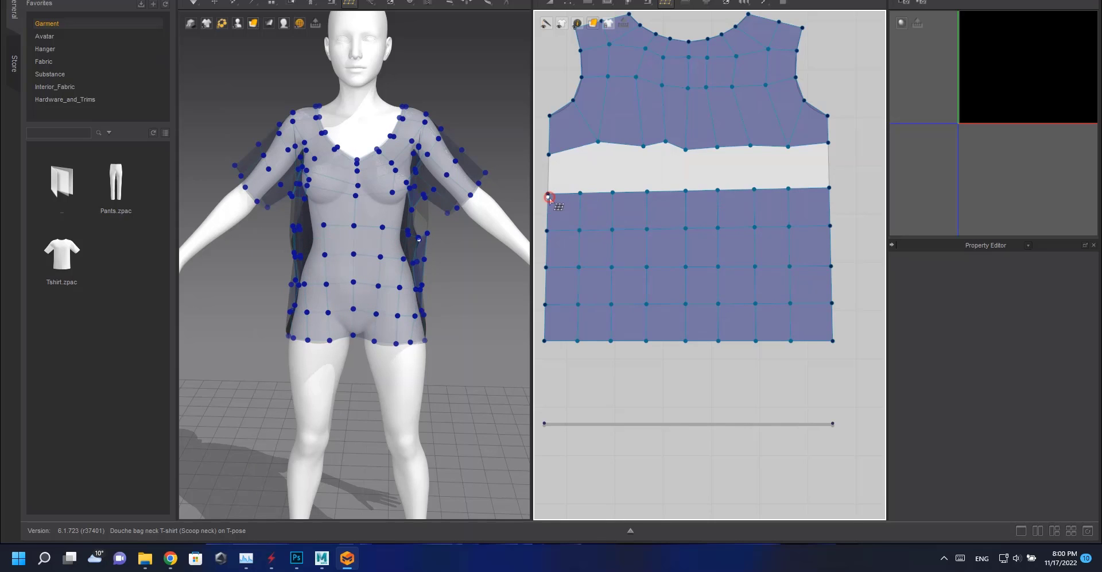
# Fill the remaining gap between the upper and lower back mesh with quads.
pyautogui.moveTo(551, 160); pyautogui.dragTo(611, 187)
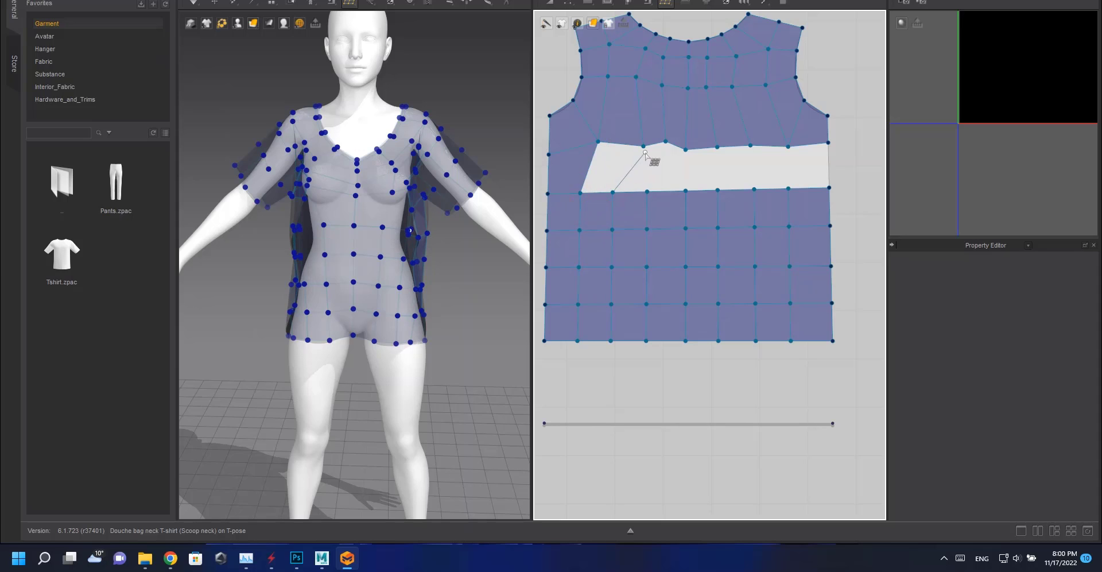
pyautogui.moveTo(645, 154); pyautogui.dragTo(799, 189)
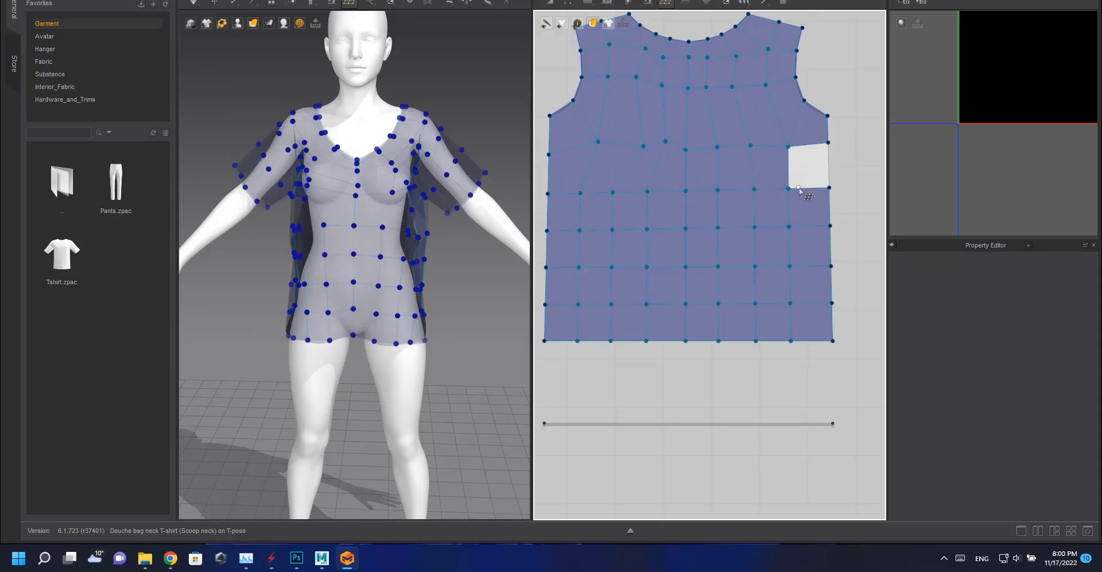
pyautogui.click(828, 144)
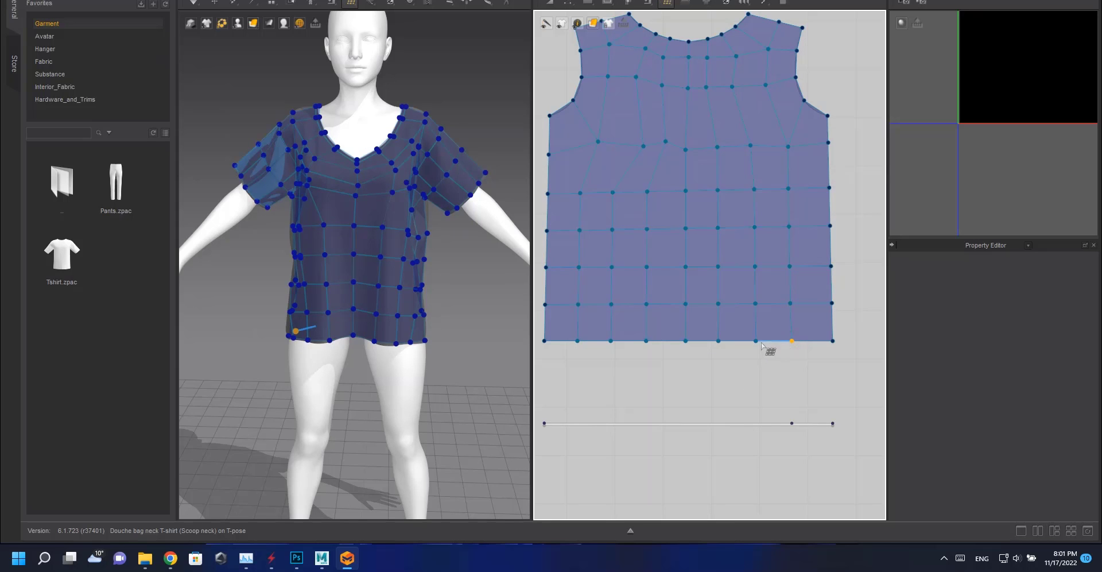
# Add a division to the back pattern's retopology mesh.
pyautogui.click(754, 341)
pyautogui.scroll(-6, 579, 353)
pyautogui.moveTo(666, 319); pyautogui.dragTo(847, 297, button='middle')
pyautogui.scroll(-1, 846, 296)
pyautogui.moveTo(543, 278); pyautogui.dragTo(677, 272, button='middle')
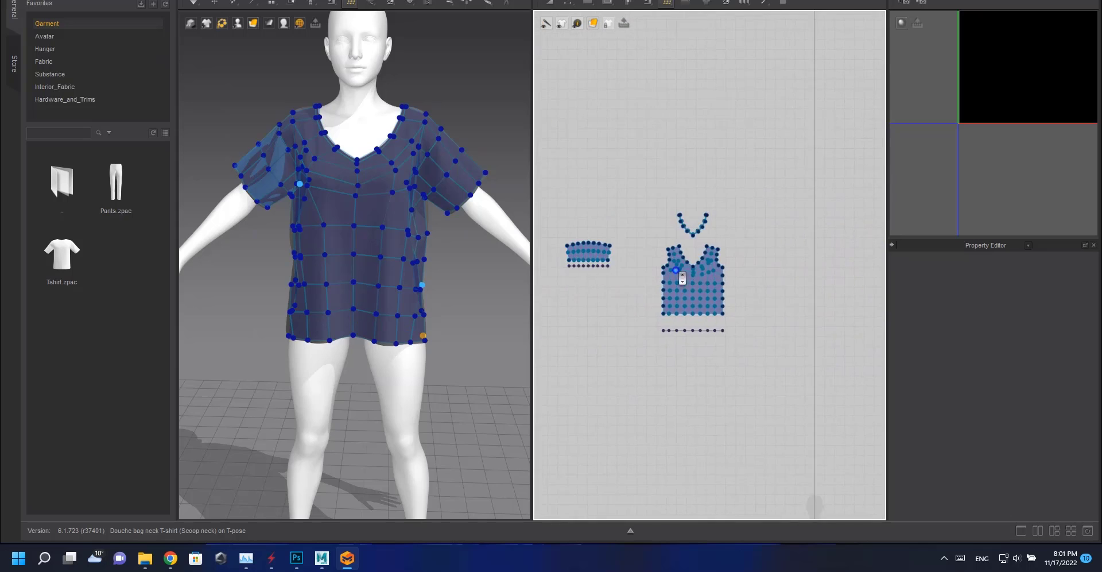
pyautogui.scroll(3, 682, 278)
pyautogui.rightClick(681, 286)
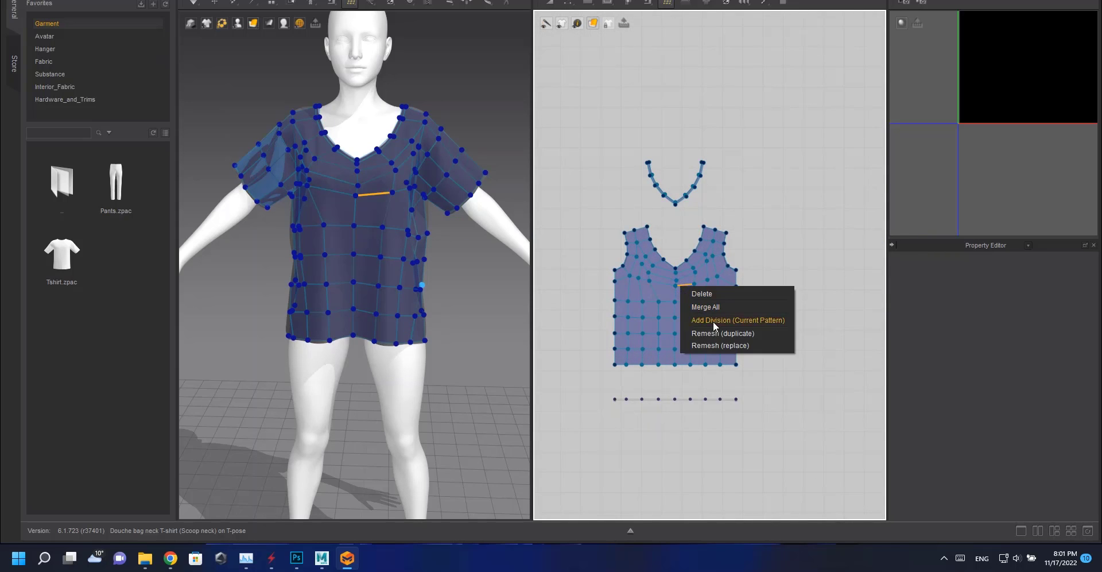
pyautogui.click(713, 322)
# Add a division to the sleeve pattern's retopology mesh.
pyautogui.scroll(-4, 746, 297)
pyautogui.scroll(6, 637, 267)
pyautogui.moveTo(597, 310); pyautogui.dragTo(867, 351, button='middle')
pyautogui.moveTo(632, 231); pyautogui.dragTo(872, 304, button='middle')
pyautogui.rightClick(665, 278)
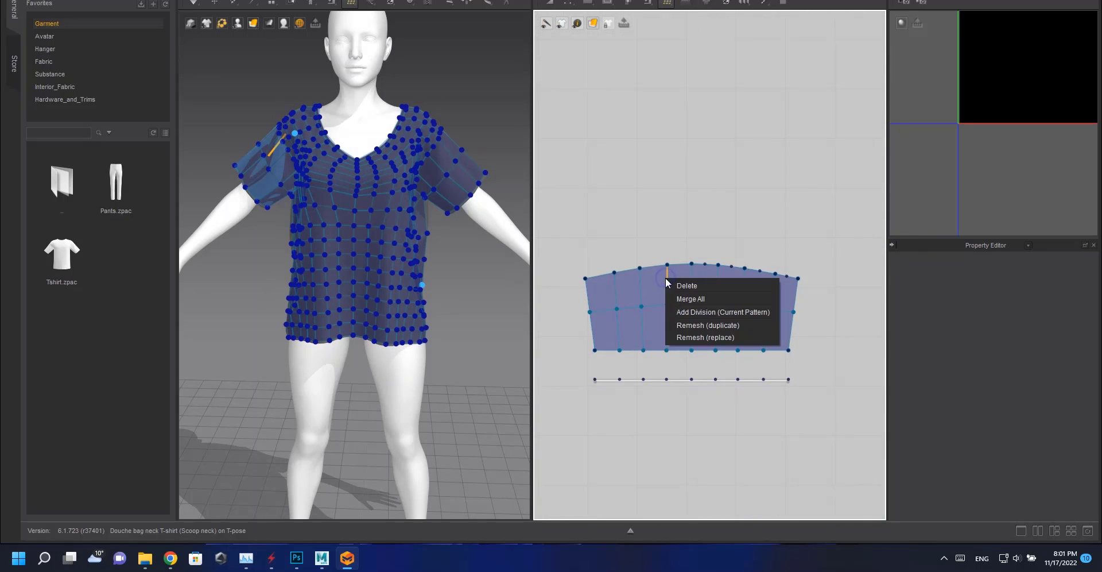
pyautogui.click(703, 312)
# Add a lengthwise division along the neckband mesh near its right end.
pyautogui.scroll(-4, 608, 256)
pyautogui.scroll(5, 711, 210)
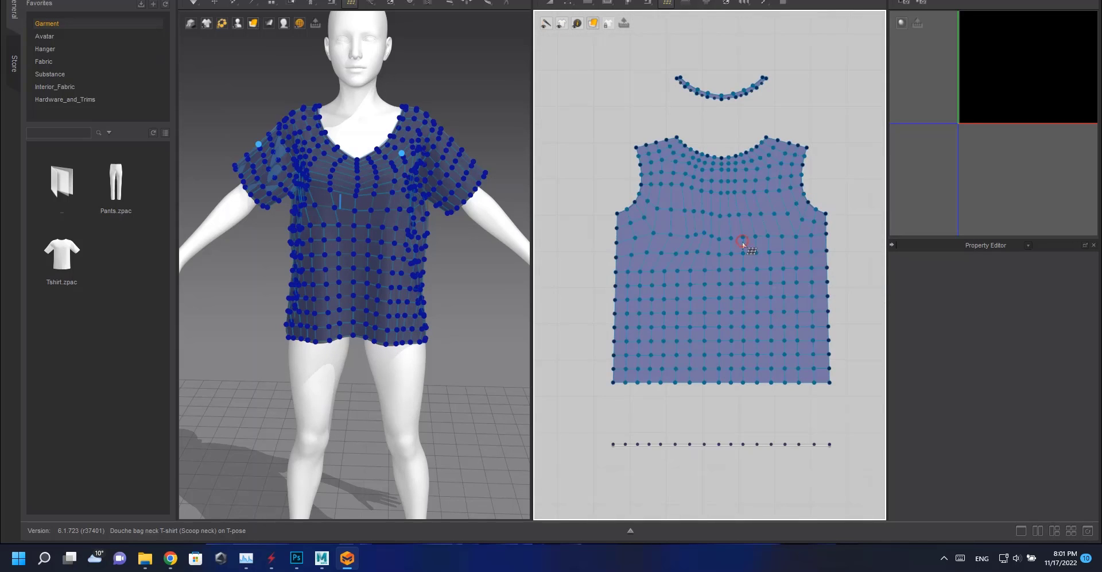
pyautogui.scroll(-5, 742, 242)
pyautogui.moveTo(742, 242); pyautogui.dragTo(643, 239, button='middle')
pyautogui.scroll(5, 643, 240)
pyautogui.moveTo(547, 143); pyautogui.dragTo(704, 246, button='middle')
pyautogui.scroll(3, 656, 254)
pyautogui.scroll(5, 696, 265)
pyautogui.moveTo(611, 70); pyautogui.dragTo(688, 288, button='middle')
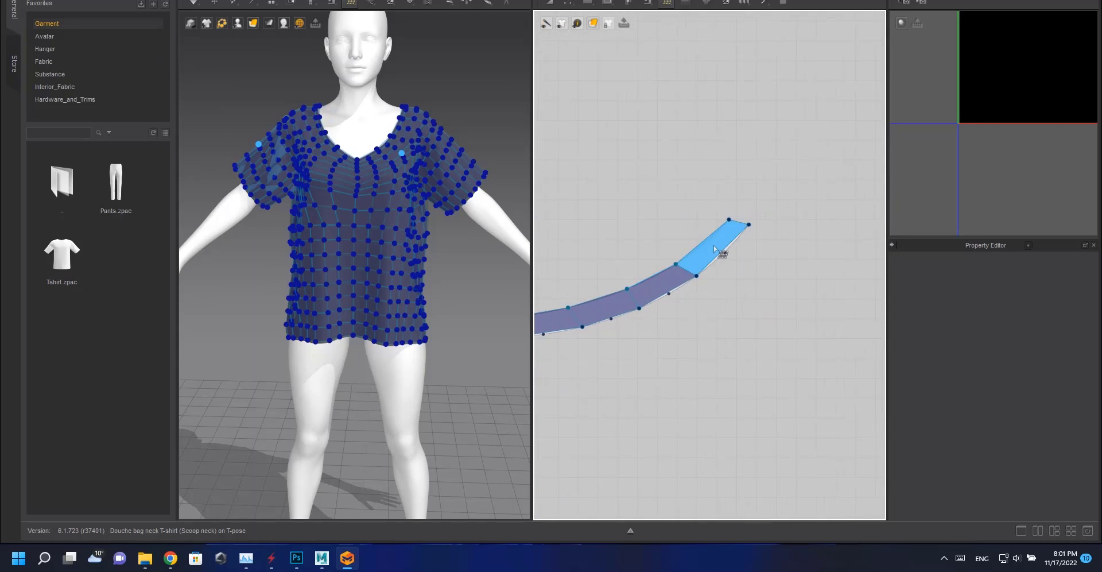
pyautogui.click(713, 249)
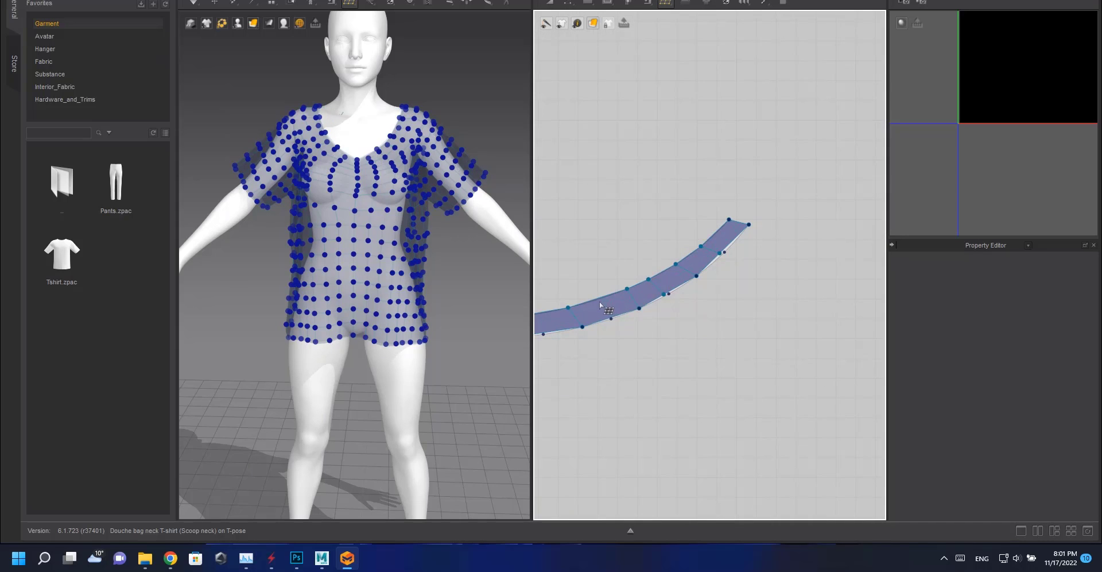
# Adjust the vertices along the left arm of the neckband mesh.
pyautogui.moveTo(543, 318); pyautogui.dragTo(710, 268, button='middle')
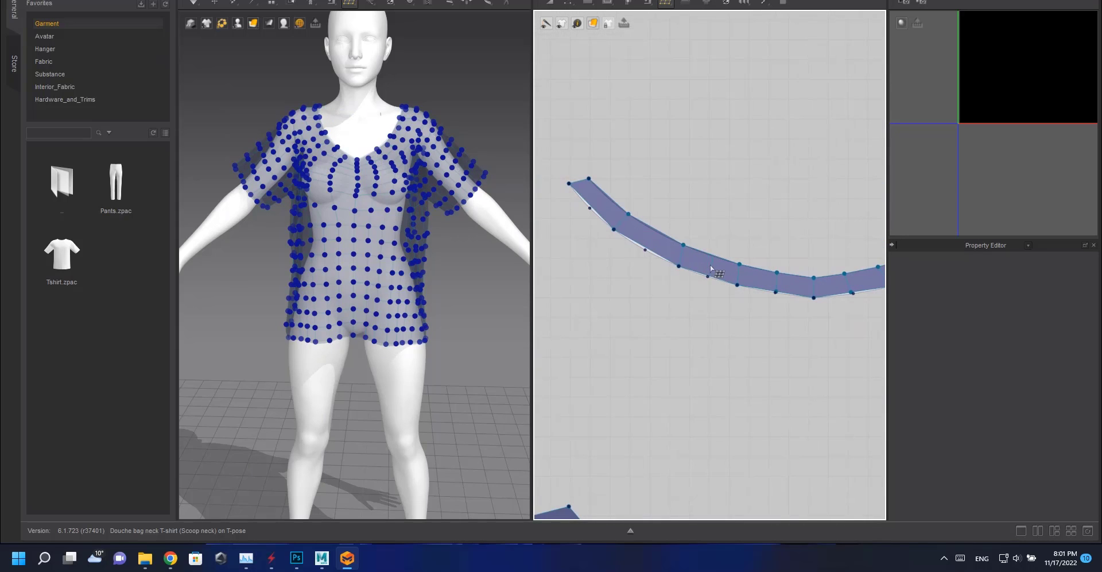
pyautogui.press('q')
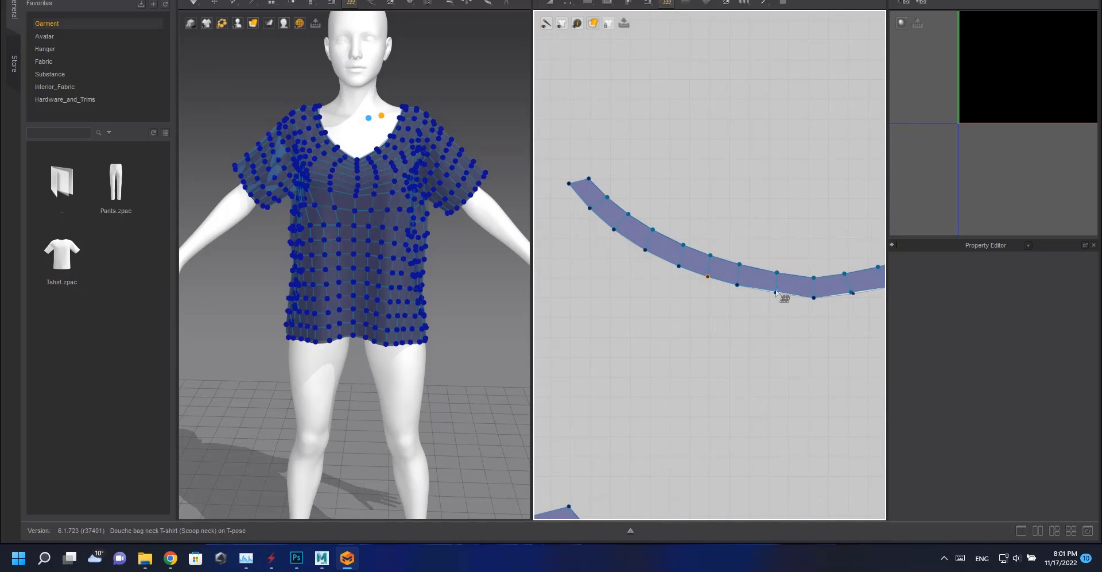
pyautogui.moveTo(853, 295); pyautogui.dragTo(727, 297, button='middle')
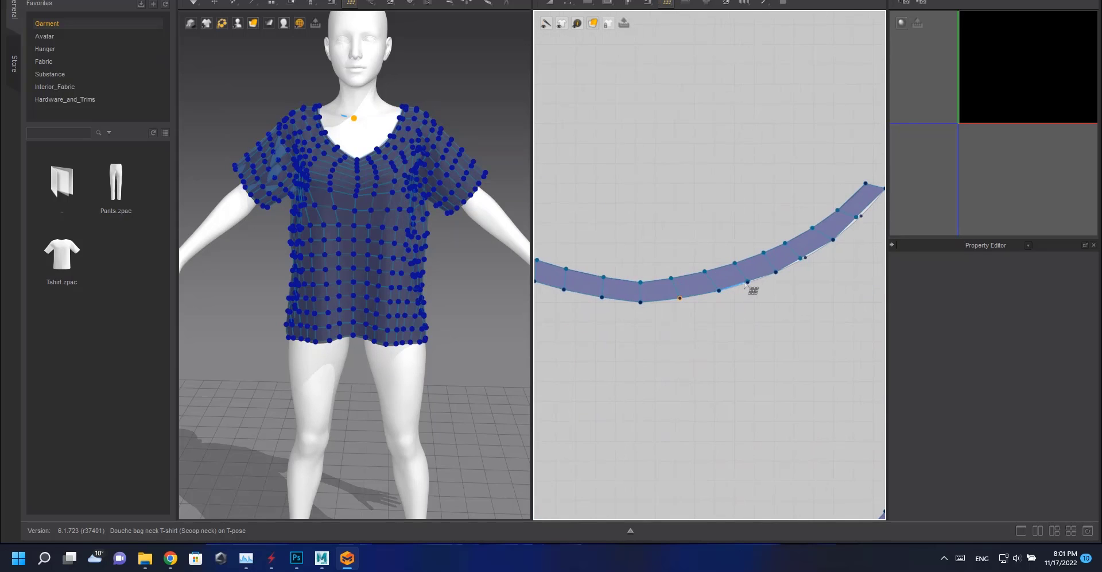
pyautogui.scroll(-10, 842, 262)
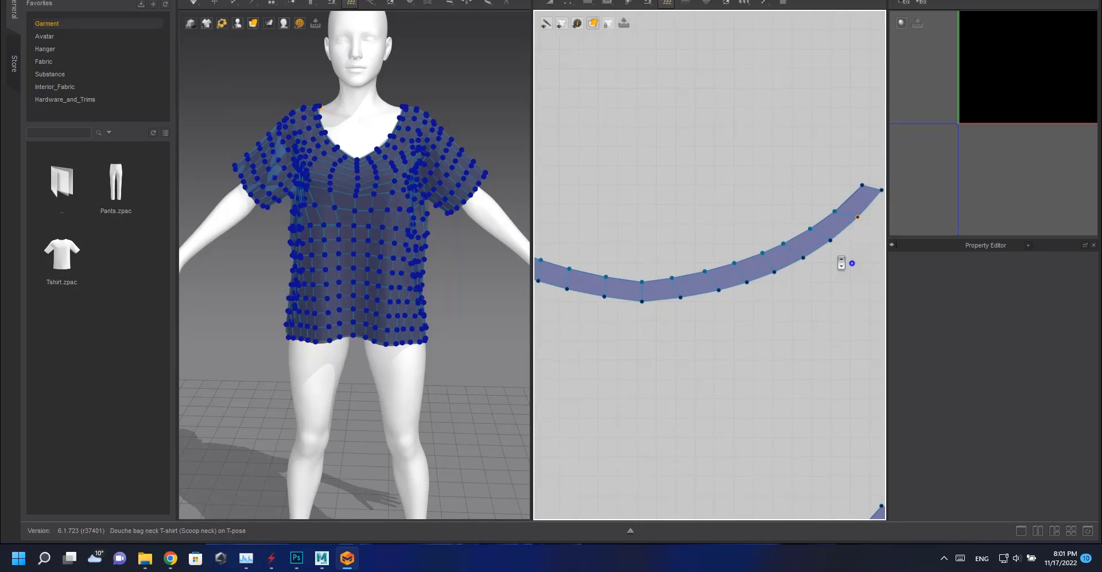
pyautogui.moveTo(838, 258); pyautogui.dragTo(850, 212, button='middle')
pyautogui.moveTo(664, 214); pyautogui.dragTo(773, 230, button='middle')
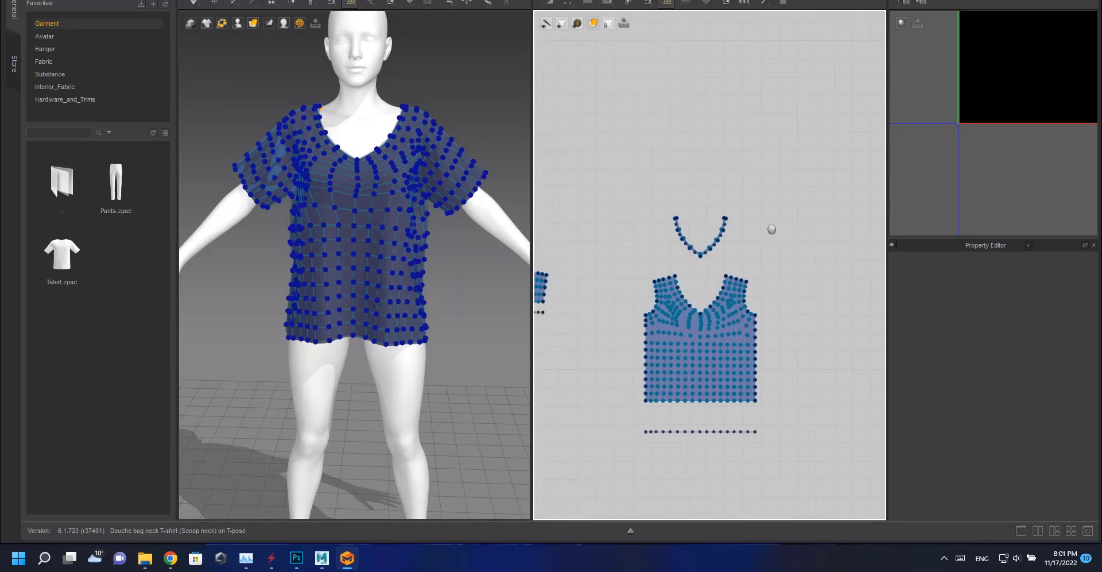
pyautogui.scroll(5, 773, 228)
pyautogui.moveTo(773, 189); pyautogui.dragTo(727, 290, button='middle')
pyautogui.scroll(5, 725, 292)
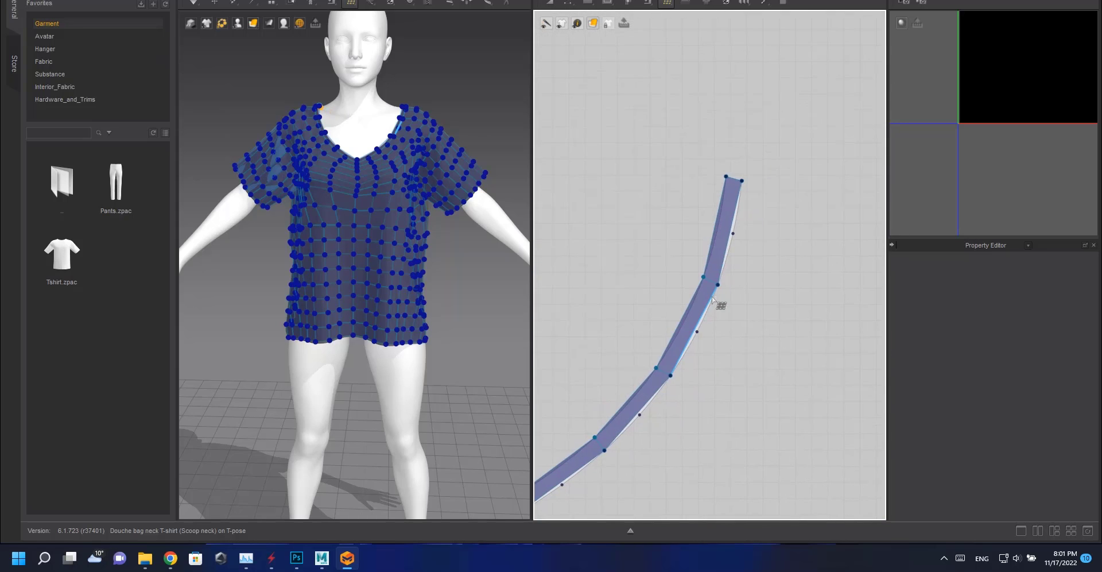
pyautogui.click(723, 230)
pyautogui.click(688, 327)
pyautogui.click(632, 408)
pyautogui.moveTo(572, 458); pyautogui.dragTo(730, 351, button='middle')
pyautogui.click(698, 386)
pyautogui.click(688, 362)
pyautogui.click(612, 289)
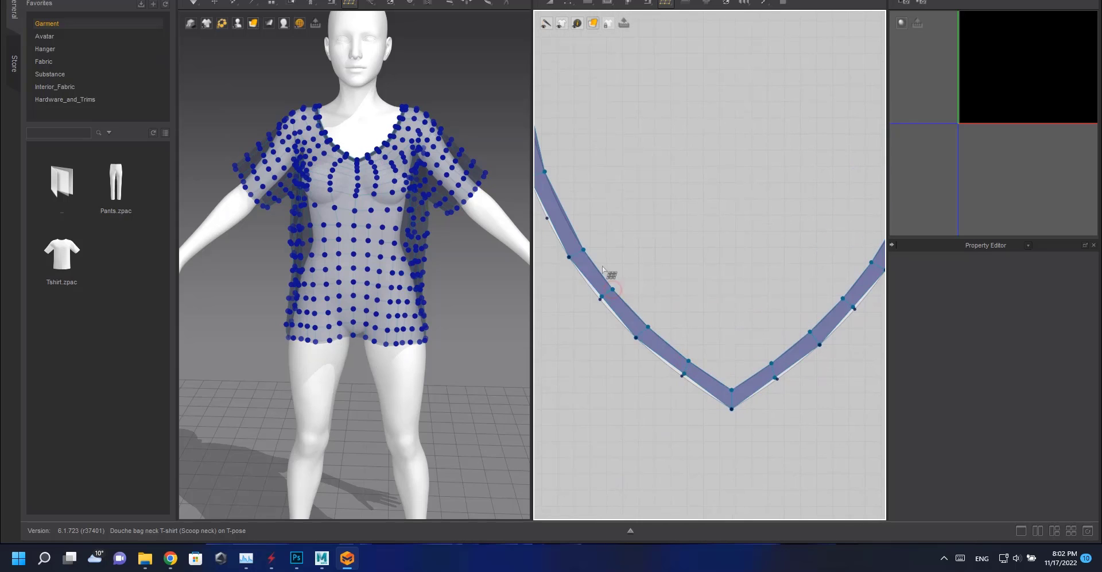
# Nudge the neckband mesh vertices around the V point onto the pattern edge.
pyautogui.moveTo(560, 215); pyautogui.dragTo(648, 272, button='middle')
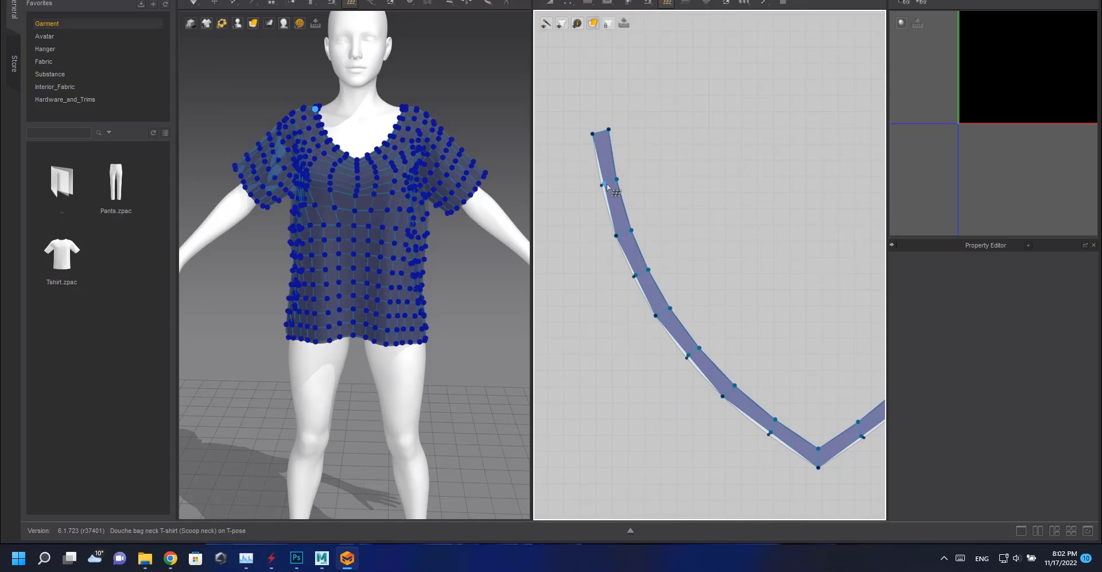
pyautogui.moveTo(603, 183); pyautogui.dragTo(601, 185)
pyautogui.moveTo(635, 275); pyautogui.dragTo(634, 277)
pyautogui.moveTo(688, 355); pyautogui.dragTo(686, 357)
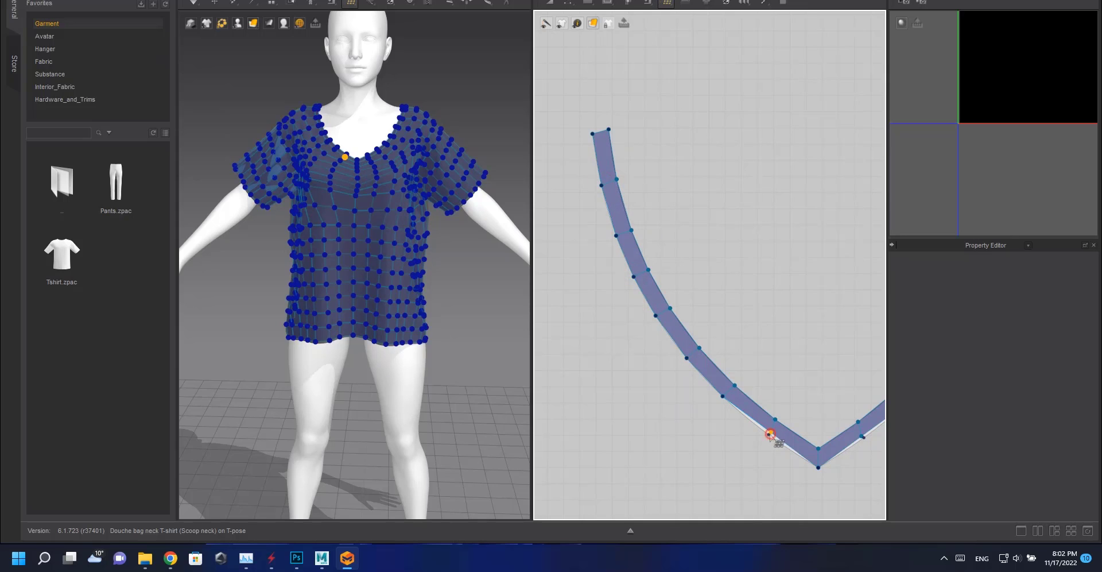
pyautogui.moveTo(806, 419); pyautogui.dragTo(705, 381, button='middle')
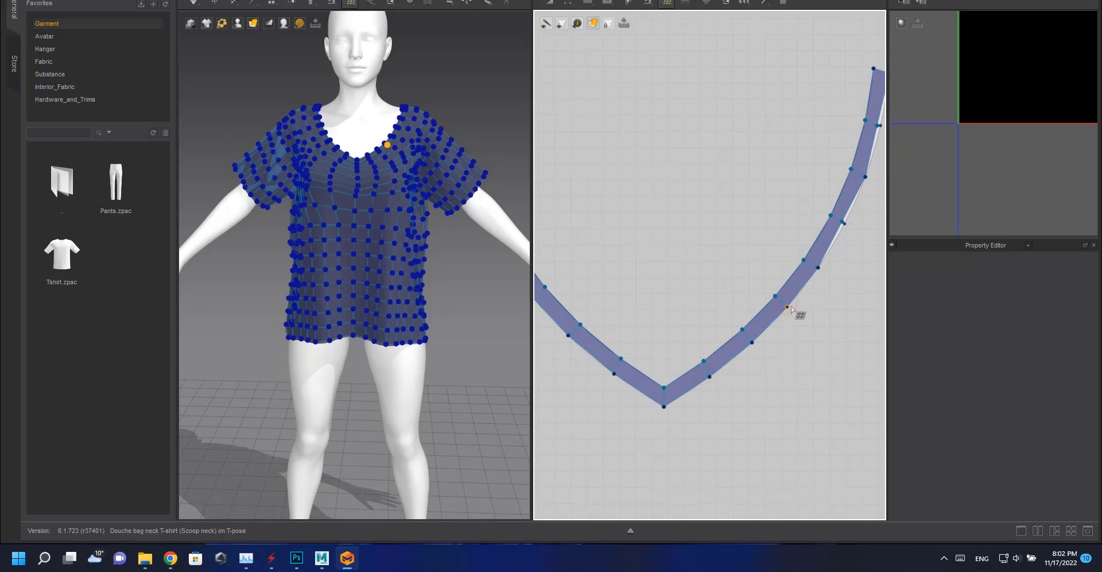
pyautogui.moveTo(791, 309); pyautogui.dragTo(693, 389, button='middle')
pyautogui.moveTo(743, 302); pyautogui.dragTo(745, 303)
pyautogui.moveTo(778, 205); pyautogui.dragTo(782, 205)
# Inspect the front pattern's retopology vertices along the neckline and upper edges.
pyautogui.scroll(-6, 794, 263)
pyautogui.moveTo(746, 283); pyautogui.dragTo(755, 108, button='middle')
pyautogui.scroll(5, 712, 120)
pyautogui.moveTo(598, 99); pyautogui.dragTo(649, 216, button='middle')
pyautogui.scroll(-2, 637, 183)
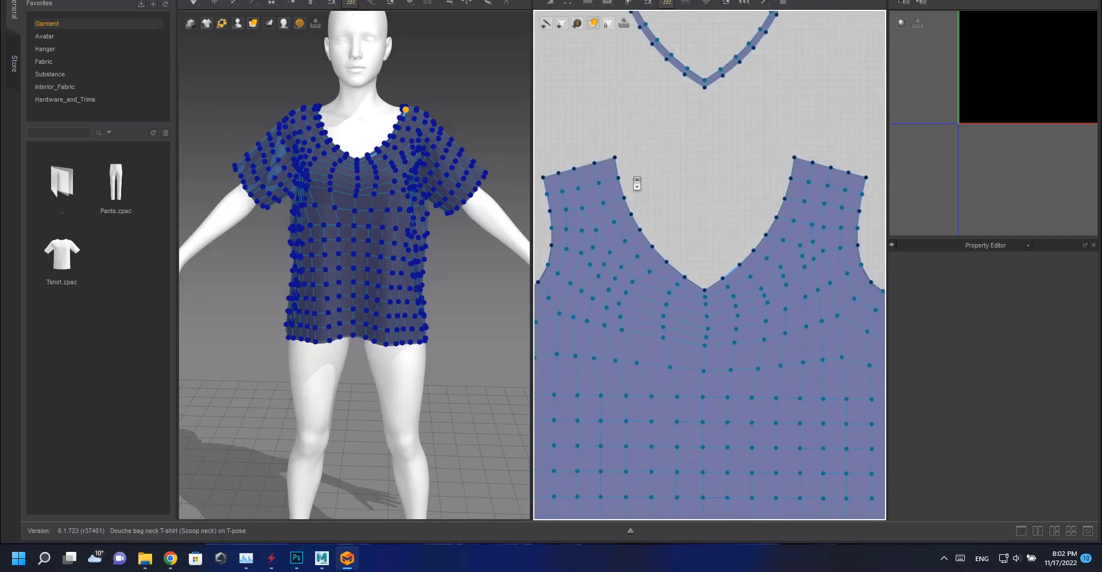
pyautogui.scroll(-3, 637, 183)
pyautogui.moveTo(556, 271); pyautogui.dragTo(832, 292, button='middle')
pyautogui.scroll(-1, 704, 261)
pyautogui.moveTo(703, 260); pyautogui.dragTo(536, 229, button='middle')
pyautogui.moveTo(831, 227); pyautogui.dragTo(569, 145, button='middle')
pyautogui.scroll(-4, 757, 286)
pyautogui.moveTo(839, 340); pyautogui.dragTo(648, 293, button='middle')
pyautogui.moveTo(835, 225); pyautogui.dragTo(638, 228, button='middle')
pyautogui.scroll(1, 755, 305)
pyautogui.scroll(6, 751, 297)
pyautogui.moveTo(710, 214); pyautogui.dragTo(696, 235, button='middle')
pyautogui.scroll(-3, 750, 297)
pyautogui.moveTo(872, 161); pyautogui.dragTo(614, 232, button='middle')
pyautogui.scroll(8, 714, 246)
pyautogui.moveTo(715, 246); pyautogui.dragTo(695, 355, button='middle')
pyautogui.moveTo(681, 240); pyautogui.dragTo(763, 266, button='middle')
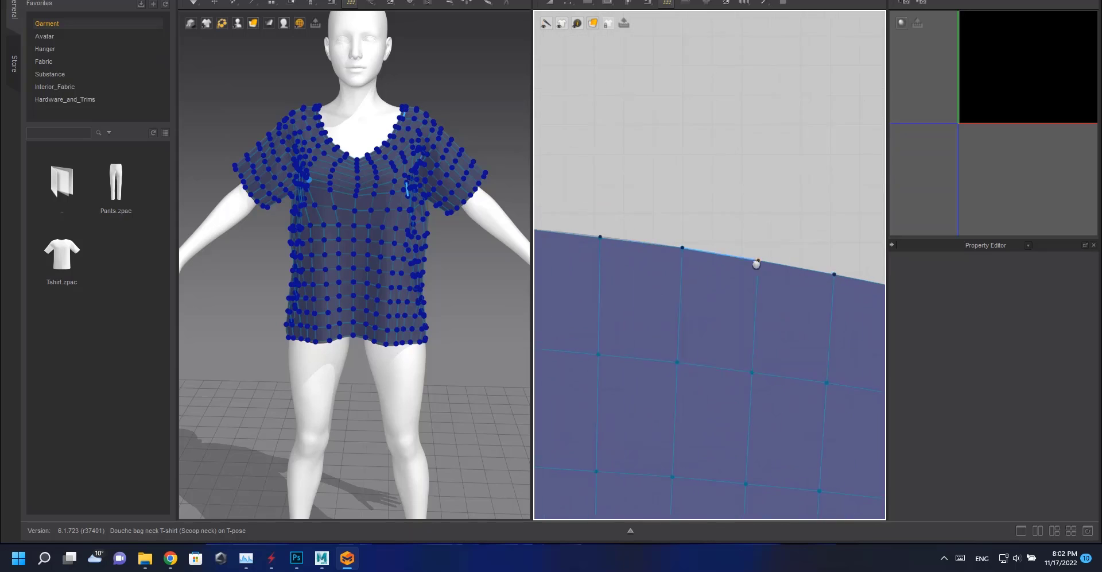
pyautogui.moveTo(600, 242); pyautogui.dragTo(779, 277, button='middle')
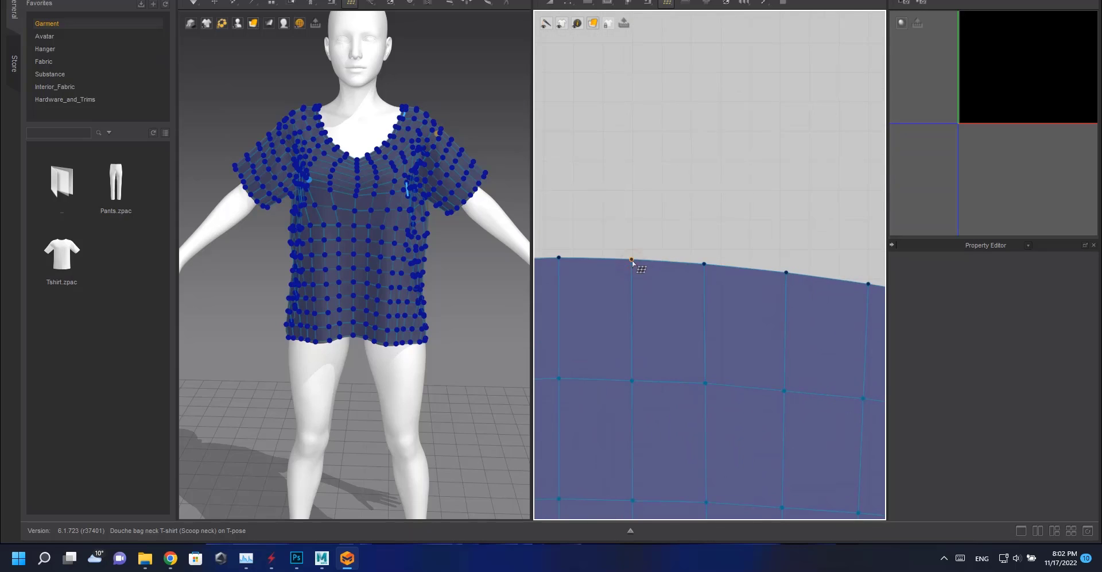
pyautogui.moveTo(630, 261); pyautogui.dragTo(793, 268, button='middle')
pyautogui.moveTo(630, 263); pyautogui.dragTo(732, 285, button='middle')
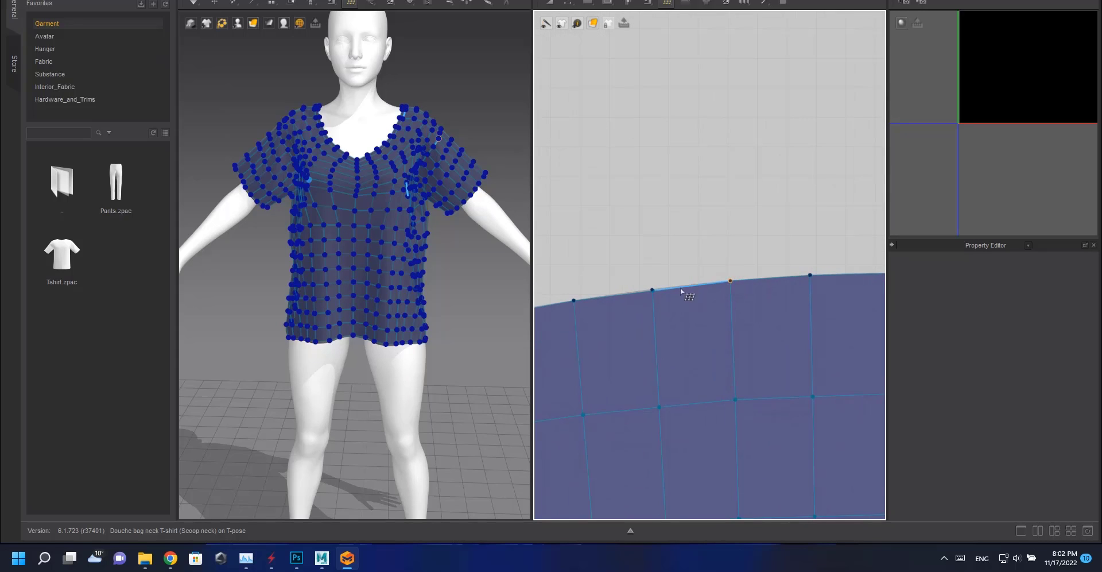
pyautogui.scroll(-1, 719, 271)
pyautogui.moveTo(638, 295); pyautogui.dragTo(749, 278, button='middle')
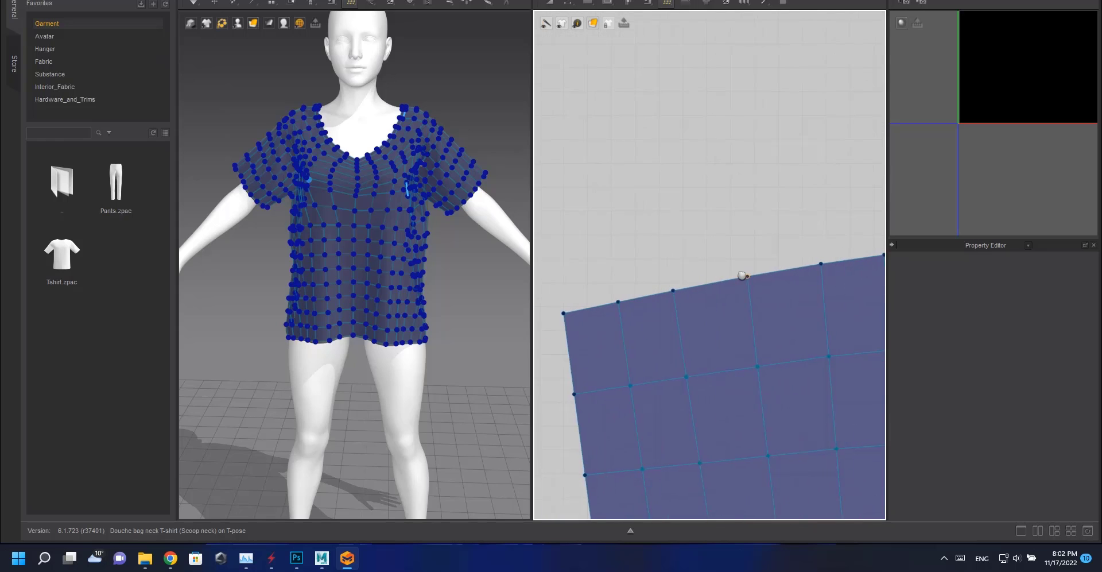
pyautogui.click(619, 303)
# Create quad faces along the right part of the thin band strip beneath the sleeve pattern.
pyautogui.scroll(-5, 634, 248)
pyautogui.scroll(4, 758, 238)
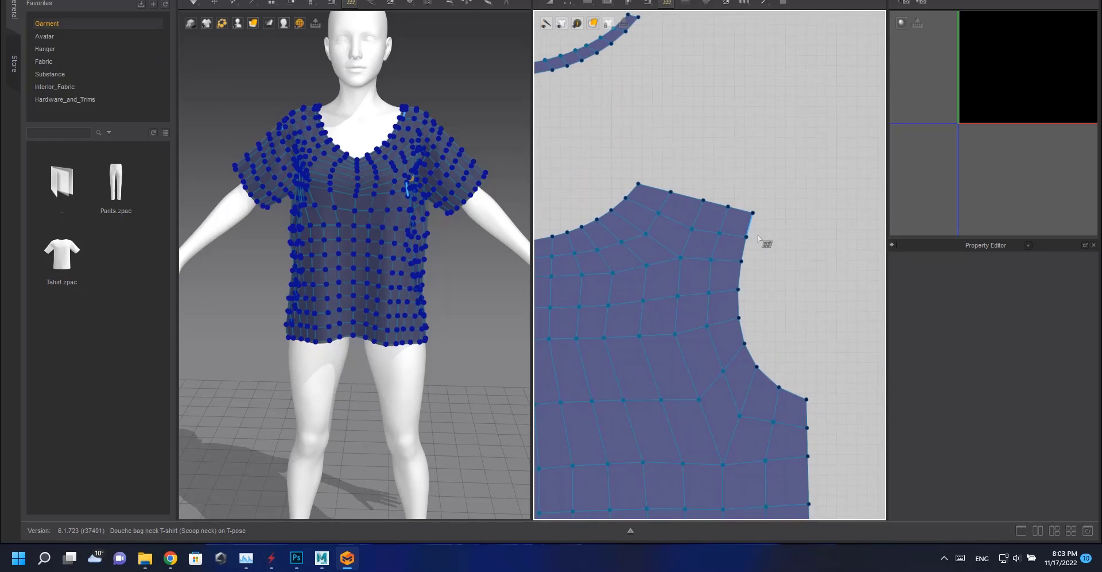
pyautogui.scroll(-5, 763, 320)
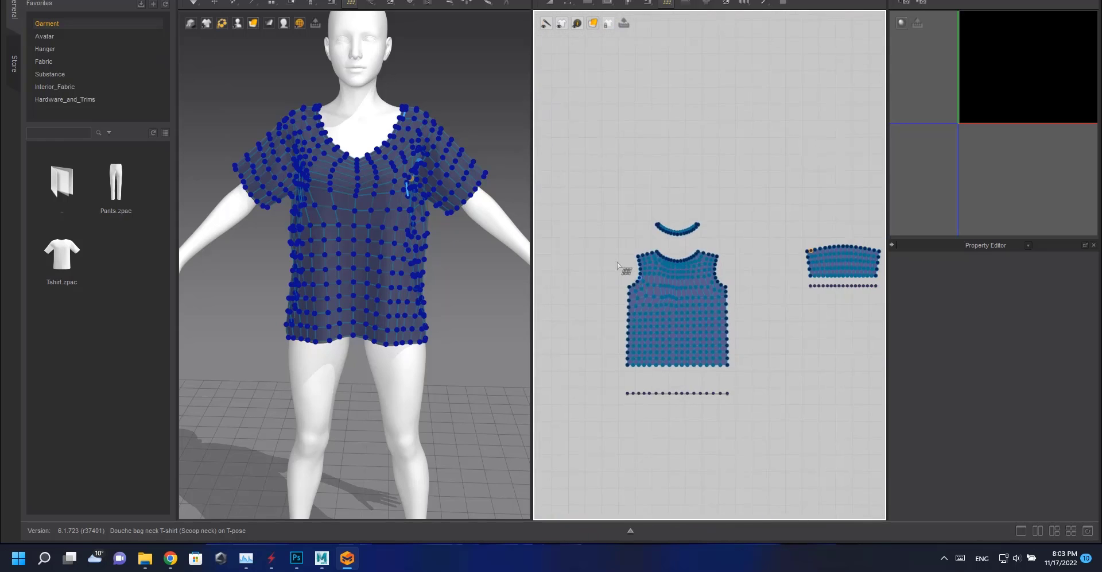
pyautogui.scroll(4, 822, 227)
pyautogui.scroll(-5, 744, 227)
pyautogui.moveTo(855, 387); pyautogui.dragTo(589, 227, button='middle')
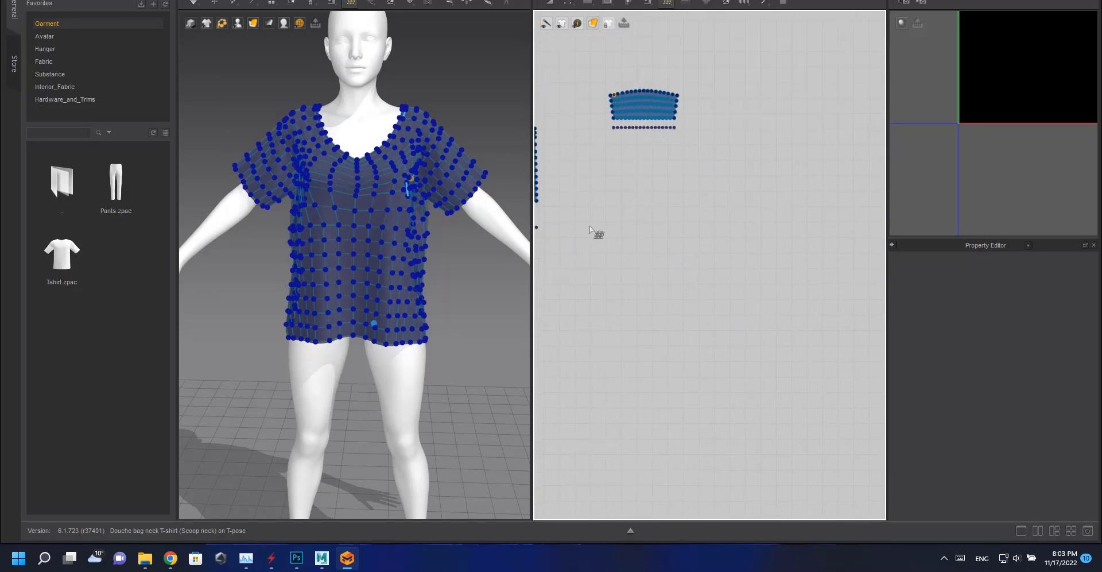
pyautogui.scroll(-2, 591, 228)
pyautogui.moveTo(746, 214); pyautogui.dragTo(808, 271, button='middle')
pyautogui.scroll(7, 774, 245)
pyautogui.scroll(4, 724, 210)
pyautogui.moveTo(878, 83); pyautogui.dragTo(749, 247, button='middle')
pyautogui.scroll(1, 750, 247)
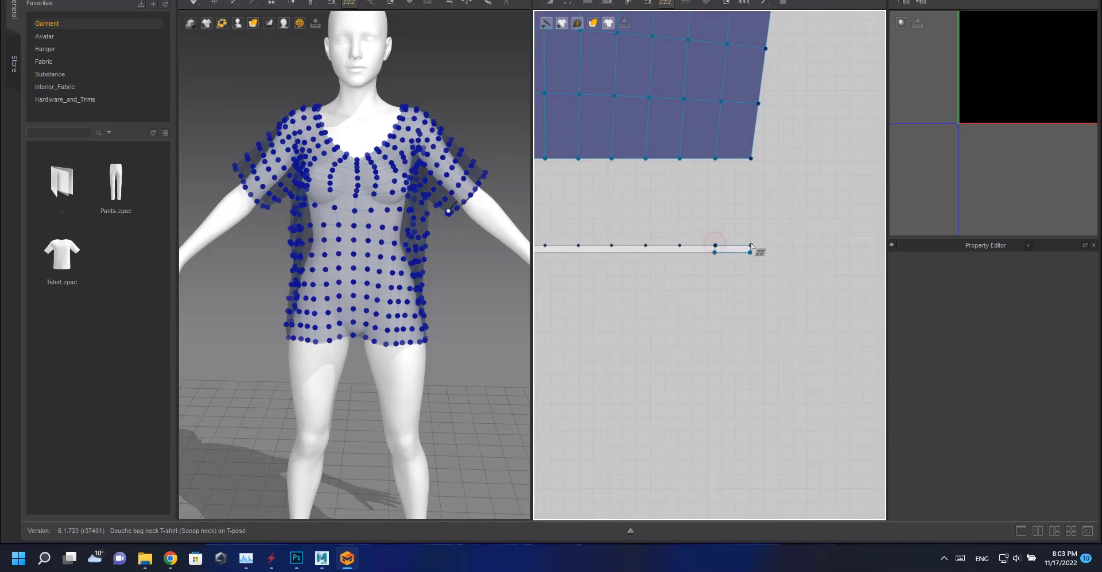
pyautogui.click(718, 247)
pyautogui.keyDown('shift'); pyautogui.click(680, 255); pyautogui.keyUp('shift')
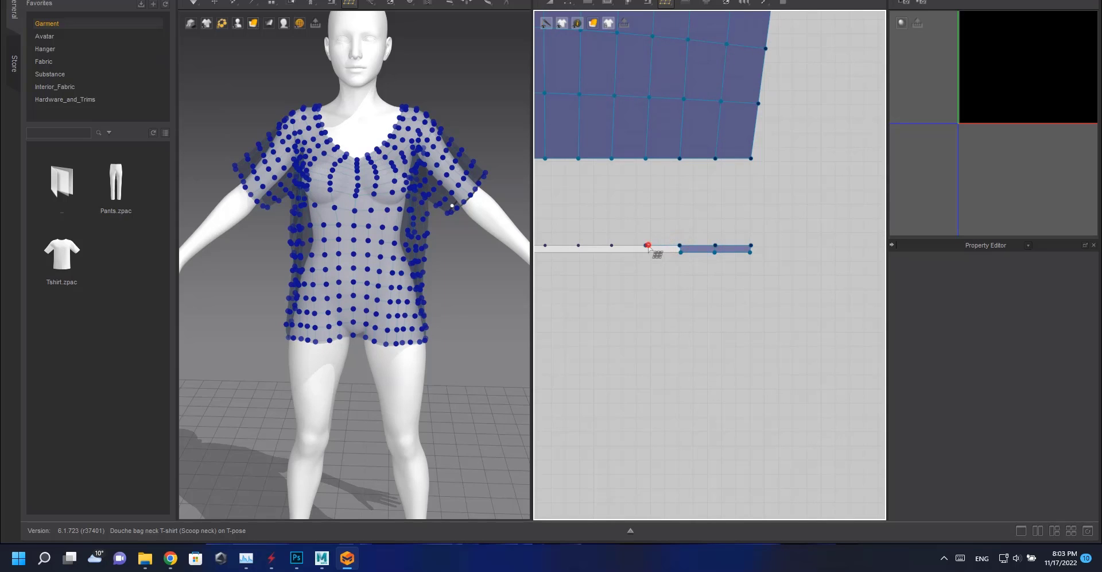
pyautogui.scroll(2, 746, 275)
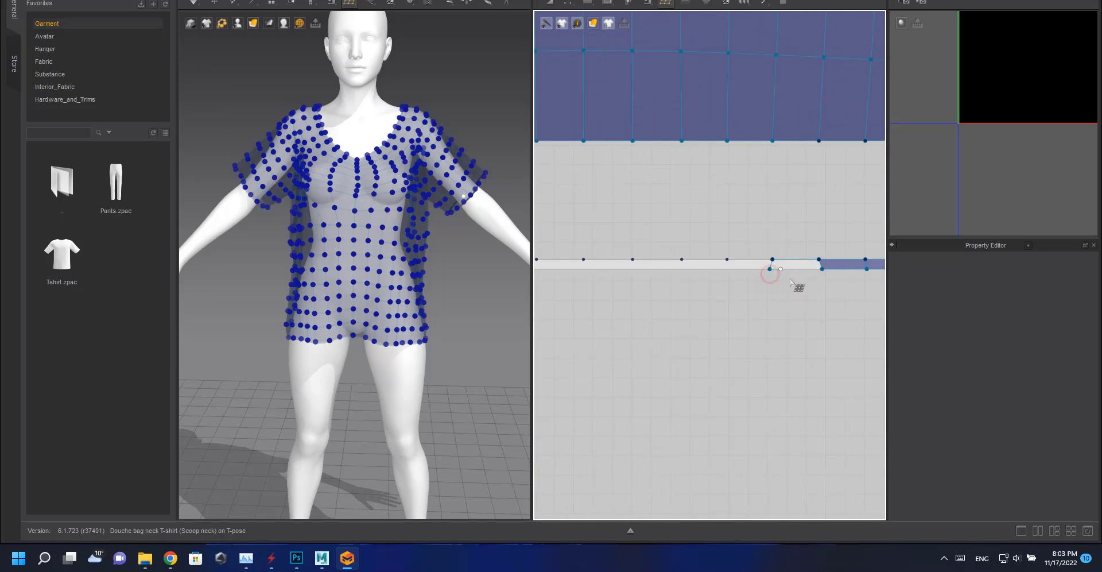
pyautogui.keyDown('shift'); pyautogui.click(789, 266); pyautogui.keyUp('shift')
pyautogui.keyDown('shift'); pyautogui.click(728, 262); pyautogui.keyUp('shift')
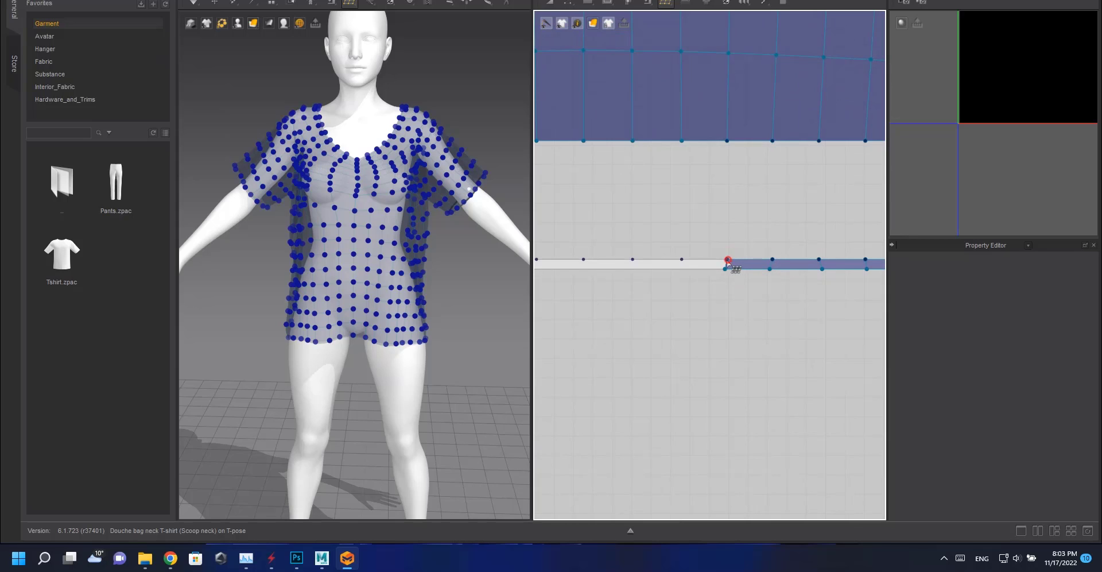
pyautogui.keyDown('shift'); pyautogui.click(682, 264); pyautogui.keyUp('shift')
pyautogui.keyDown('shift'); pyautogui.click(632, 259); pyautogui.keyUp('shift')
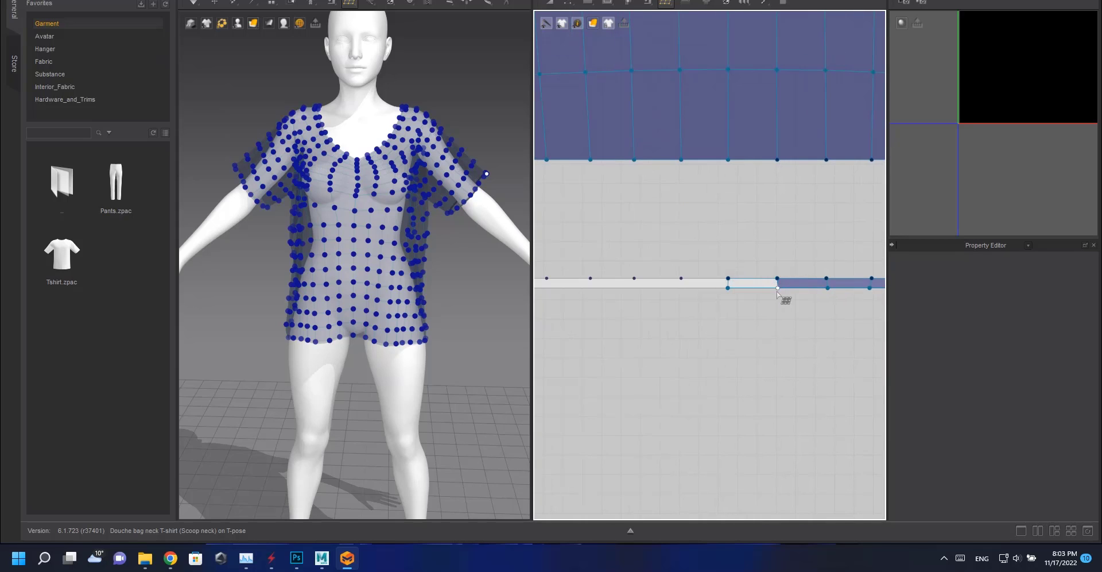
# Continue creating quad faces along the sleeve band strip up to its left end.
pyautogui.keyDown('shift'); pyautogui.click(776, 289); pyautogui.keyUp('shift')
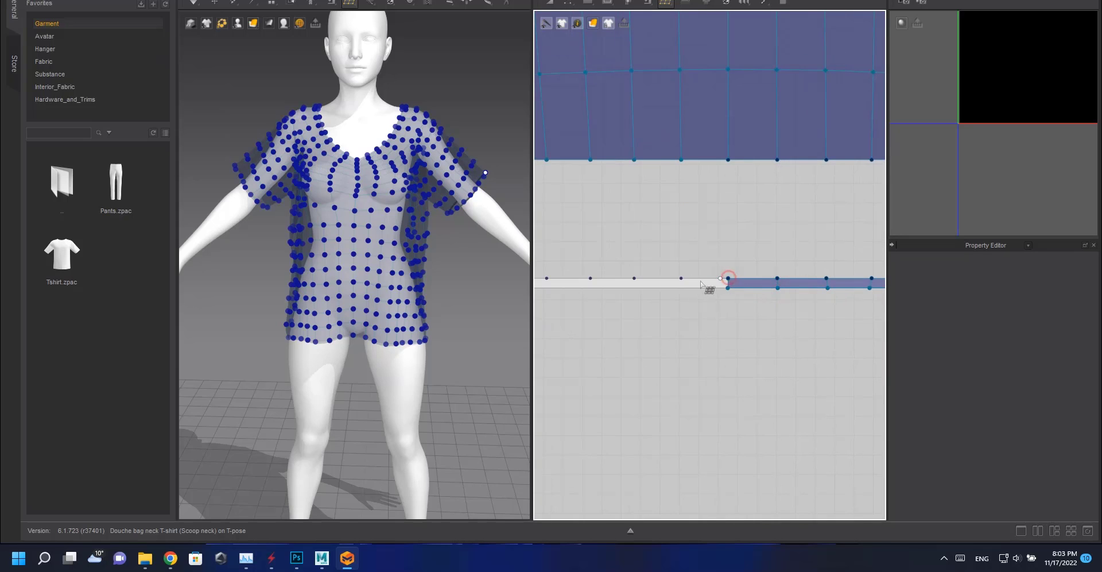
pyautogui.keyDown('shift'); pyautogui.click(693, 287); pyautogui.keyUp('shift')
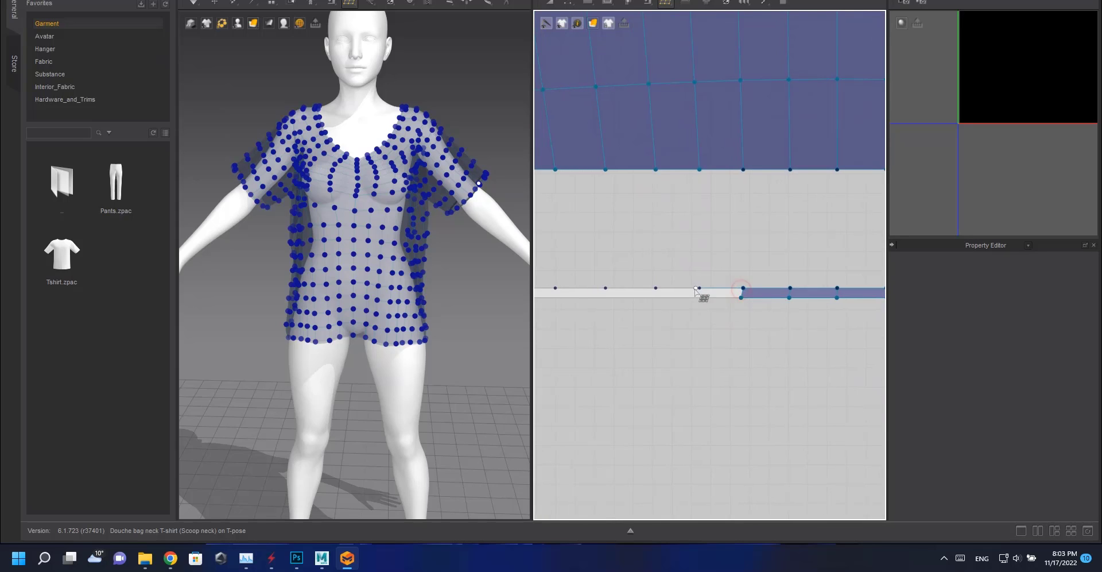
pyautogui.keyDown('shift'); pyautogui.click(698, 290); pyautogui.keyUp('shift')
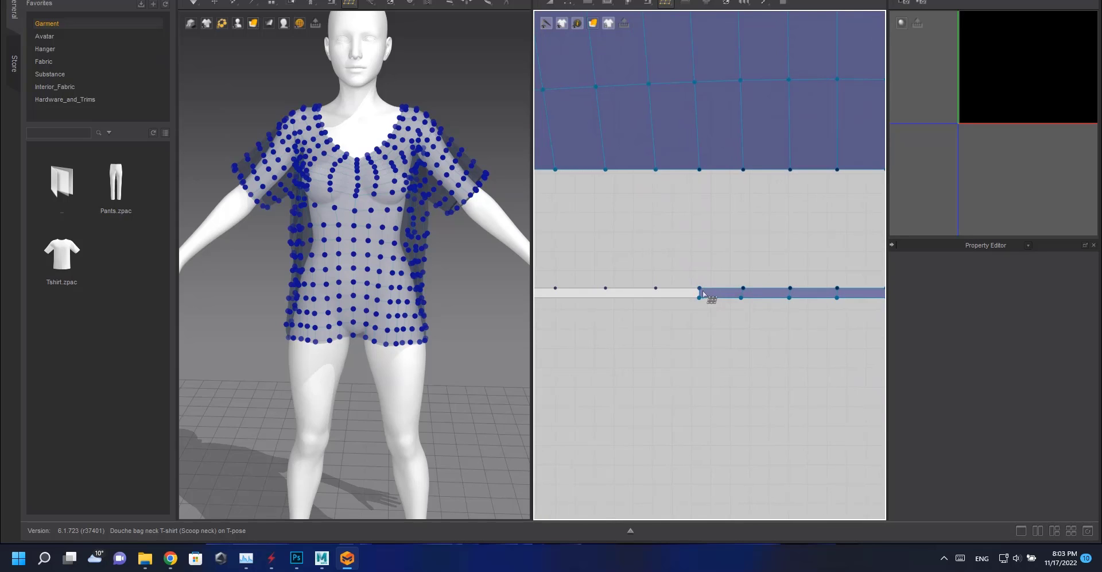
pyautogui.click(700, 303)
pyautogui.moveTo(658, 299); pyautogui.dragTo(774, 293, button='middle')
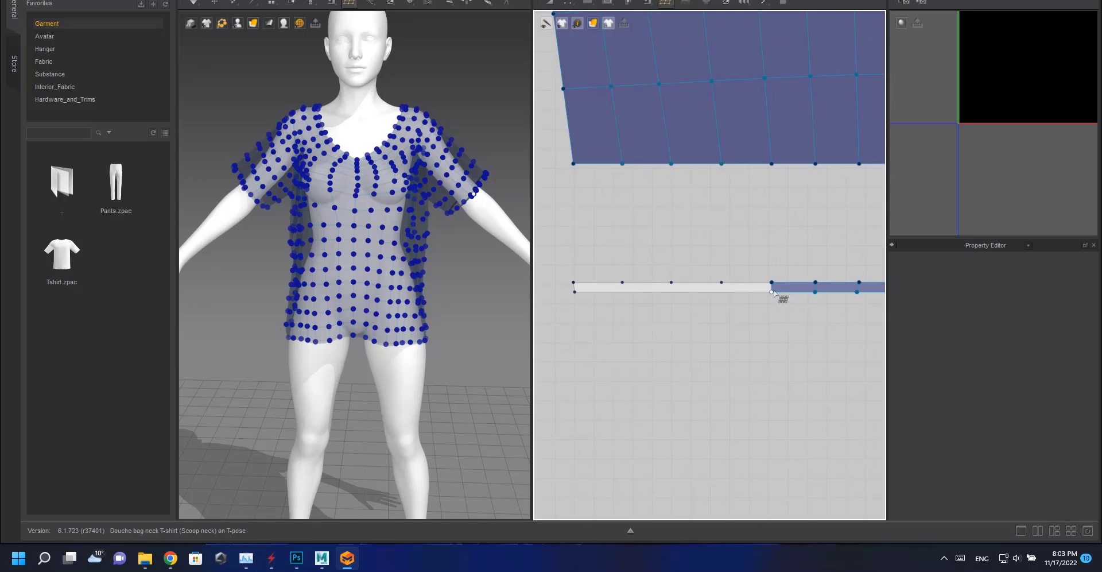
pyautogui.keyDown('shift'); pyautogui.click(722, 289); pyautogui.keyUp('shift')
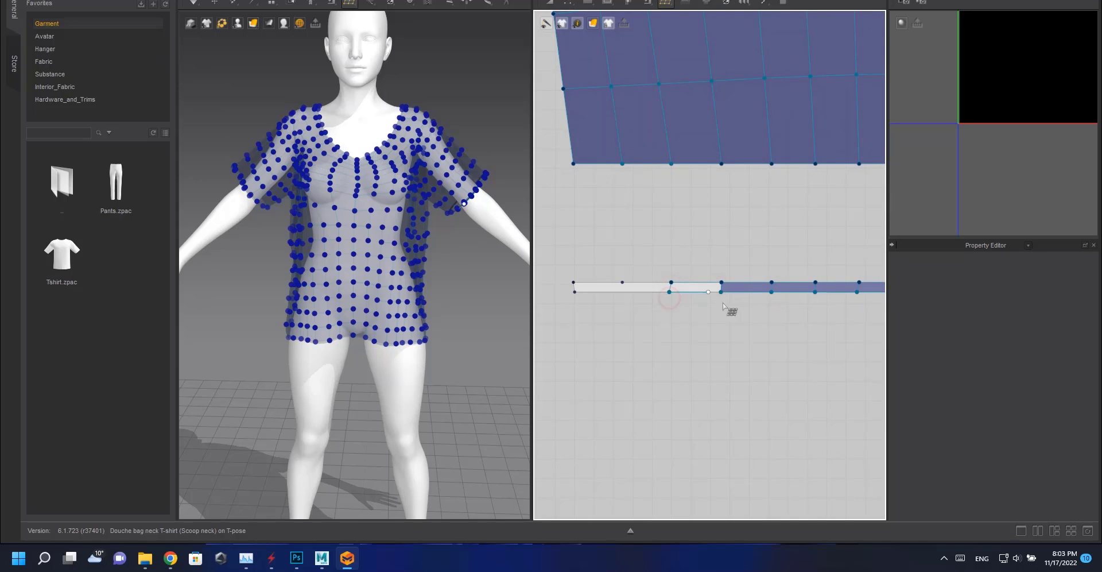
pyautogui.keyDown('shift'); pyautogui.click(681, 290); pyautogui.keyUp('shift')
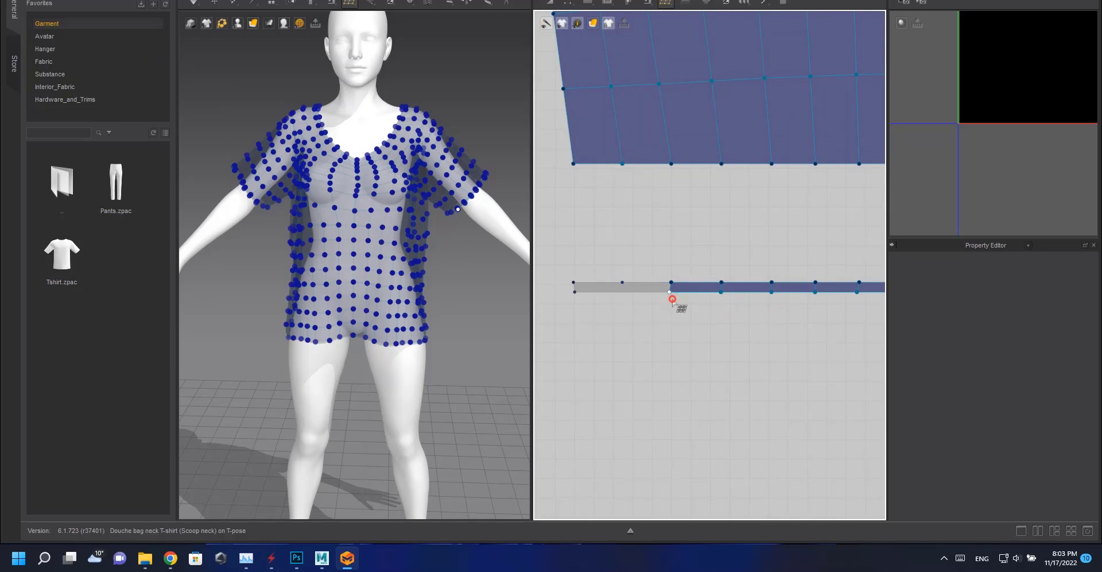
pyautogui.keyDown('shift'); pyautogui.click(631, 289); pyautogui.keyUp('shift')
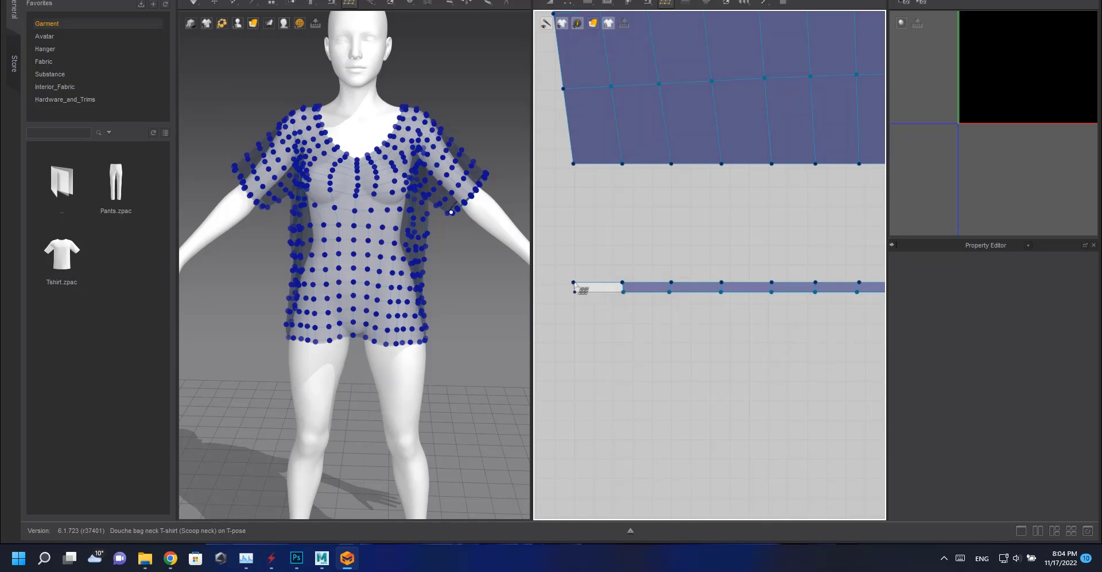
pyautogui.click(621, 295)
# Start creating quad faces from the right end of the next band strip's retopology mesh.
pyautogui.scroll(-8, 688, 310)
pyautogui.moveTo(640, 338); pyautogui.dragTo(726, 297, button='middle')
pyautogui.scroll(7, 701, 241)
pyautogui.click(775, 246)
pyautogui.click(774, 254)
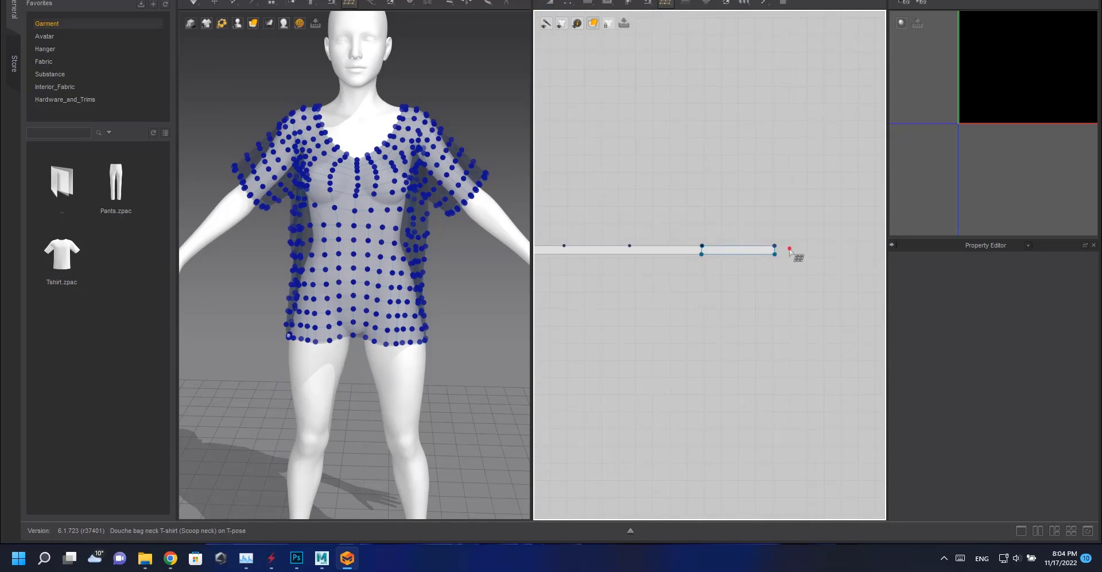
pyautogui.click(702, 246)
pyautogui.click(630, 247)
pyautogui.moveTo(631, 248); pyautogui.dragTo(787, 264, button='middle')
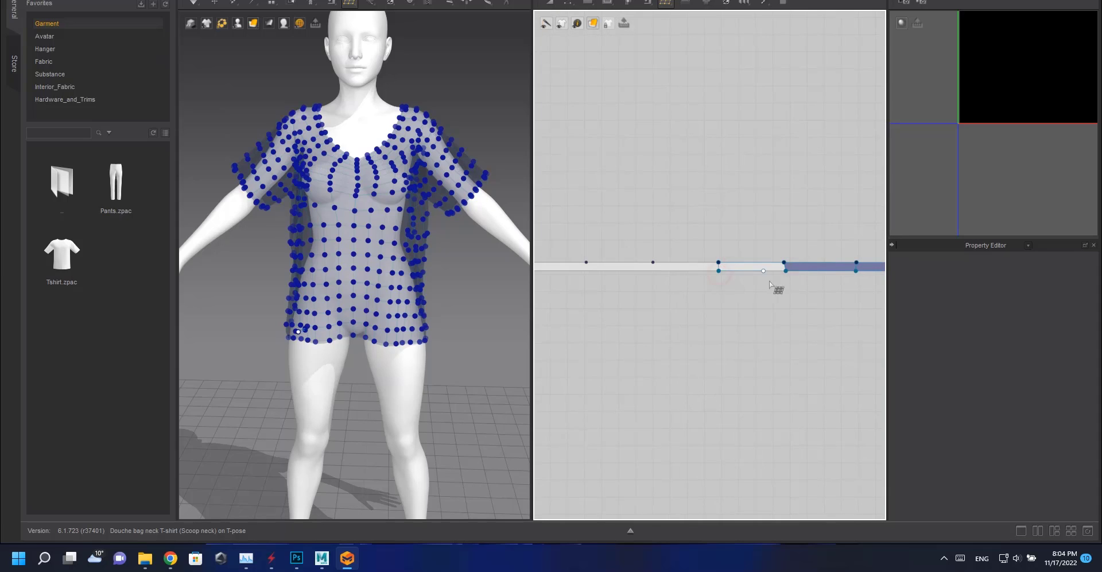
# Extend the quad faces leftward along the band strip's retopology mesh.
pyautogui.click(718, 262)
pyautogui.click(653, 263)
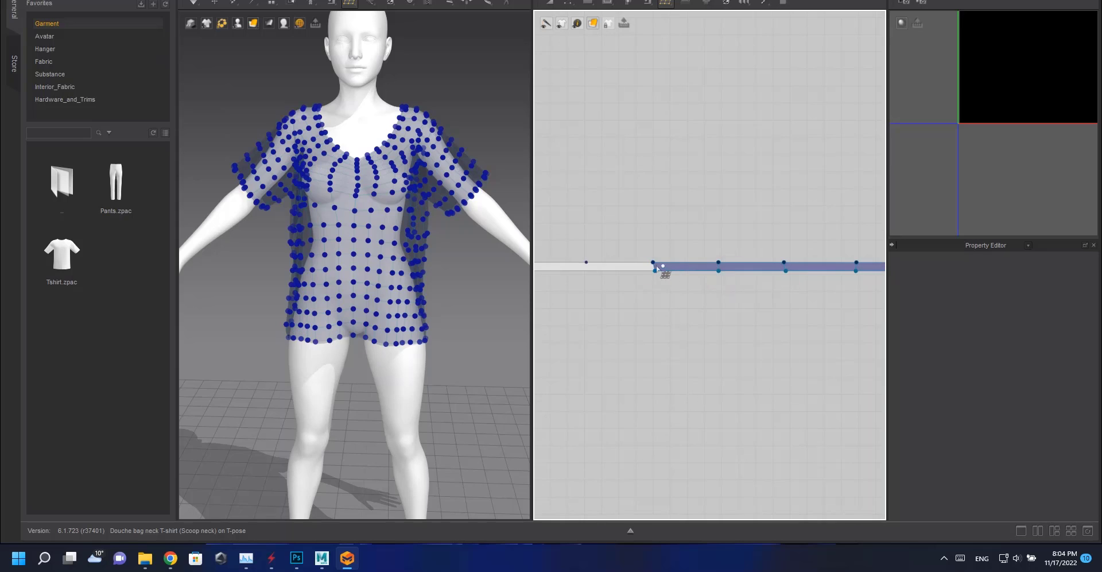
pyautogui.moveTo(636, 278); pyautogui.dragTo(830, 284, button='middle')
pyautogui.click(741, 289)
pyautogui.click(770, 298)
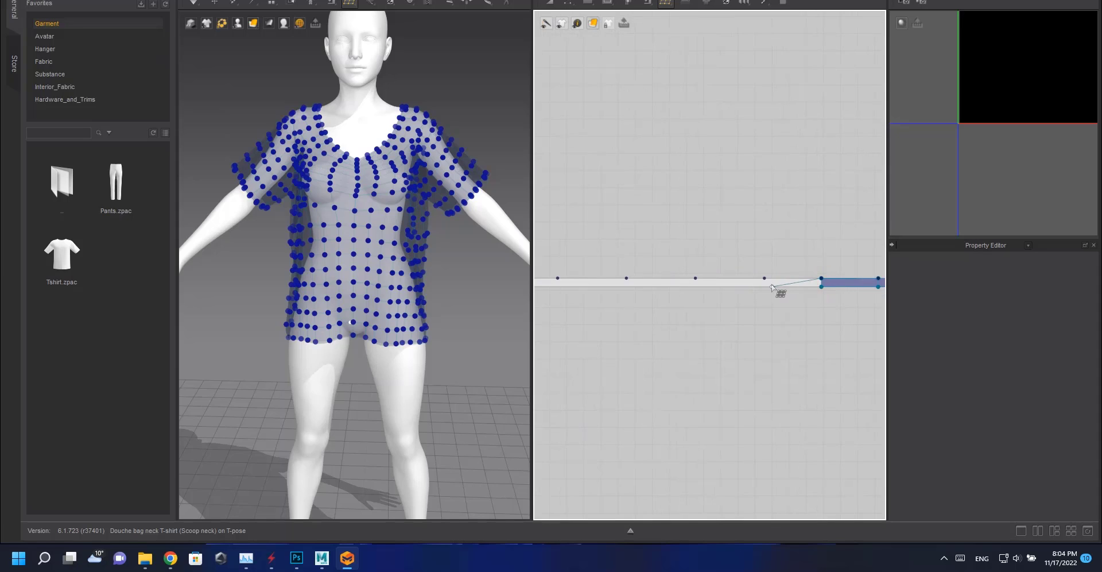
pyautogui.click(820, 296)
pyautogui.click(695, 279)
pyautogui.click(695, 288)
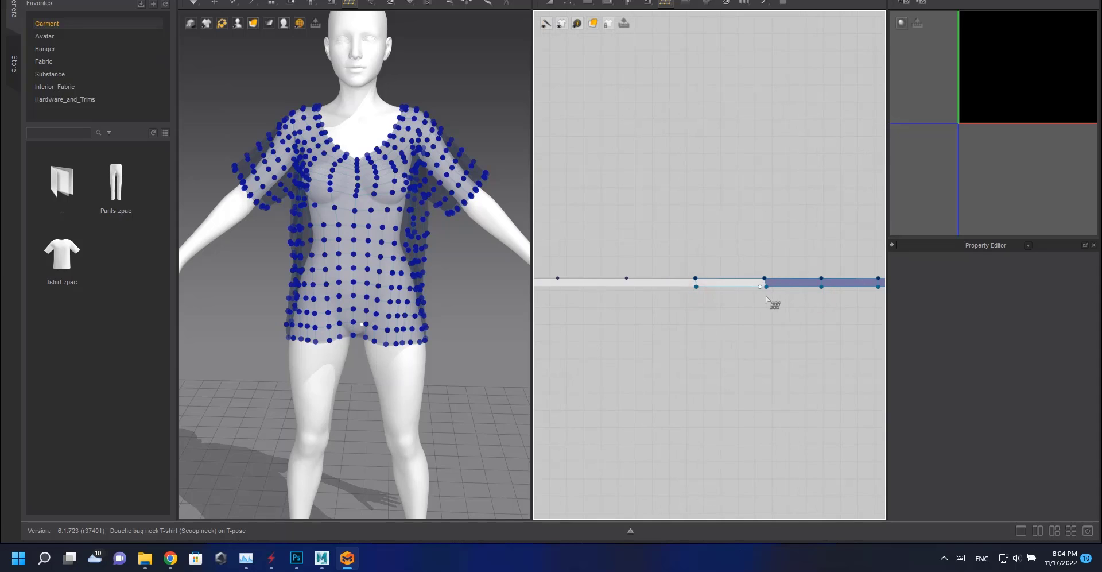
pyautogui.click(766, 292)
# Finish creating quad faces along the band strip to its left end.
pyautogui.moveTo(702, 281); pyautogui.dragTo(812, 288, button='middle')
pyautogui.click(806, 300)
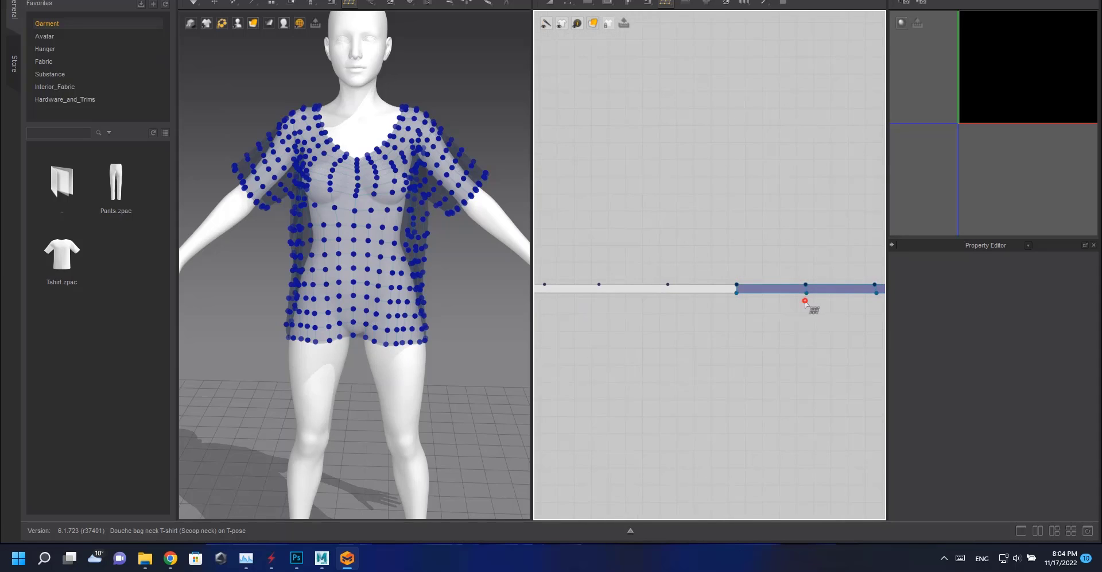
pyautogui.click(735, 304)
pyautogui.moveTo(675, 284); pyautogui.dragTo(786, 282, button='middle')
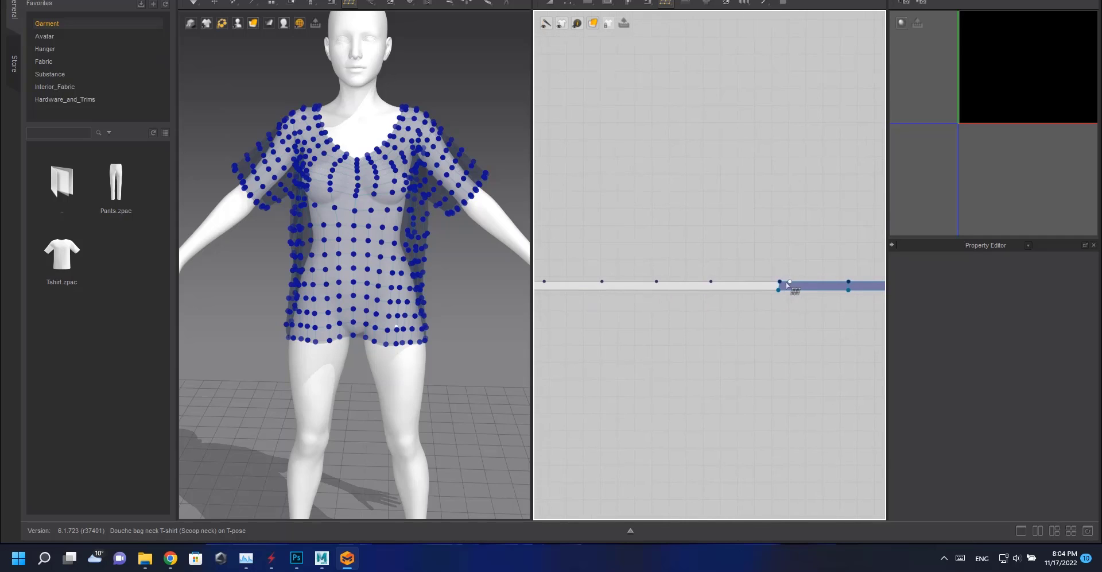
pyautogui.click(777, 303)
pyautogui.moveTo(710, 287); pyautogui.dragTo(848, 296, button='middle')
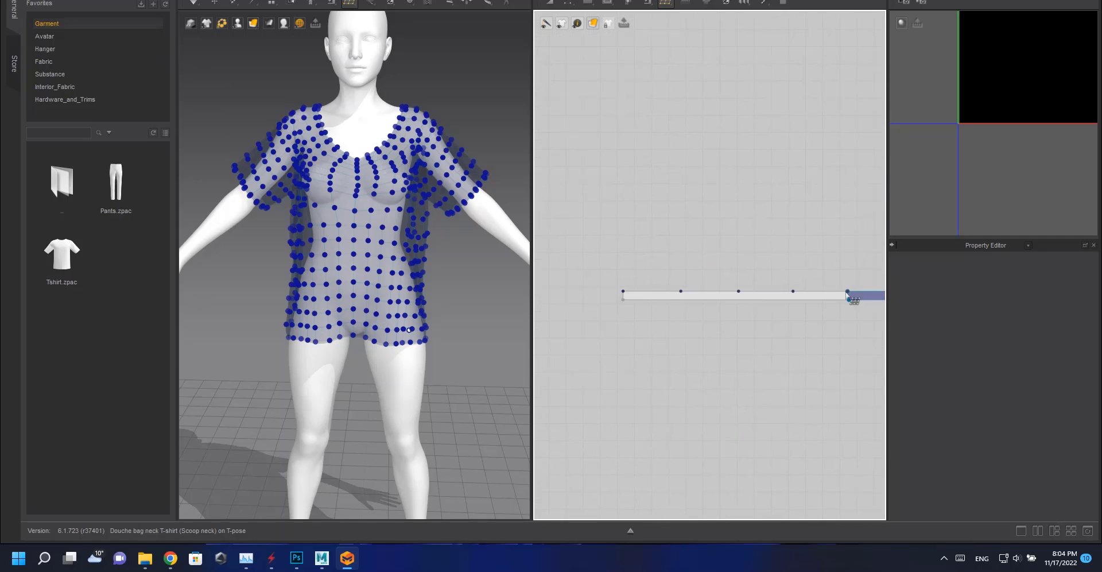
pyautogui.click(797, 295)
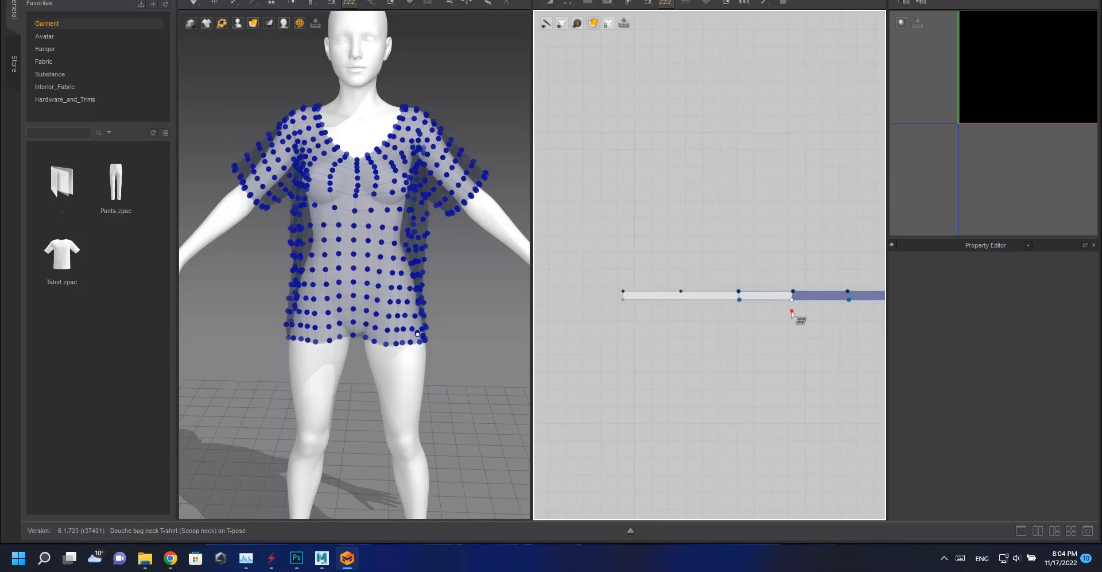
pyautogui.click(739, 292)
pyautogui.click(682, 291)
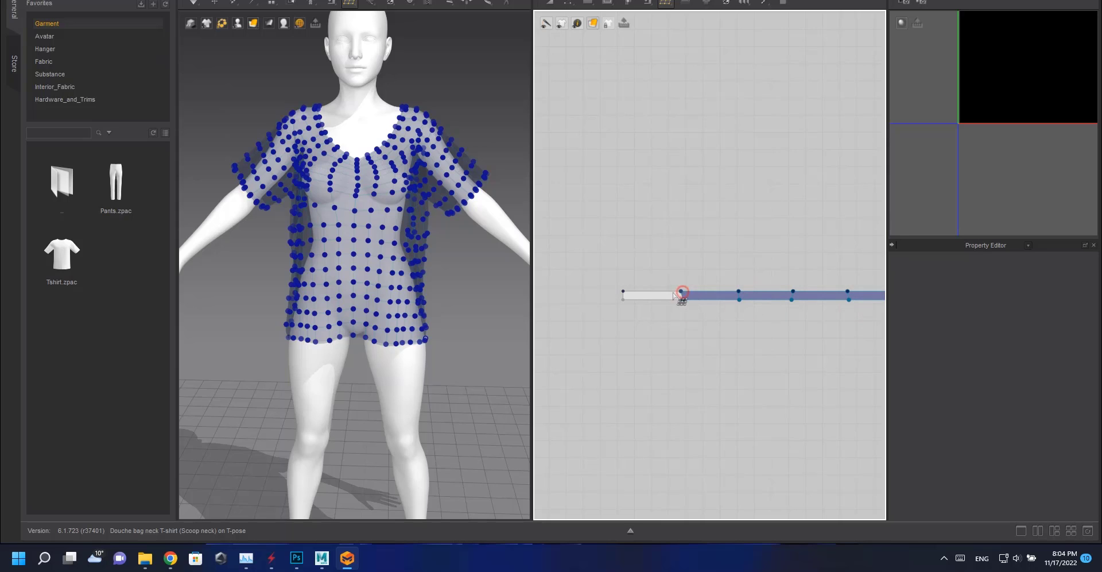
pyautogui.click(682, 302)
# Begin creating quad faces from the right end of the hem band strip below the front pattern.
pyautogui.scroll(-5, 716, 325)
pyautogui.moveTo(718, 313); pyautogui.dragTo(634, 298, button='middle')
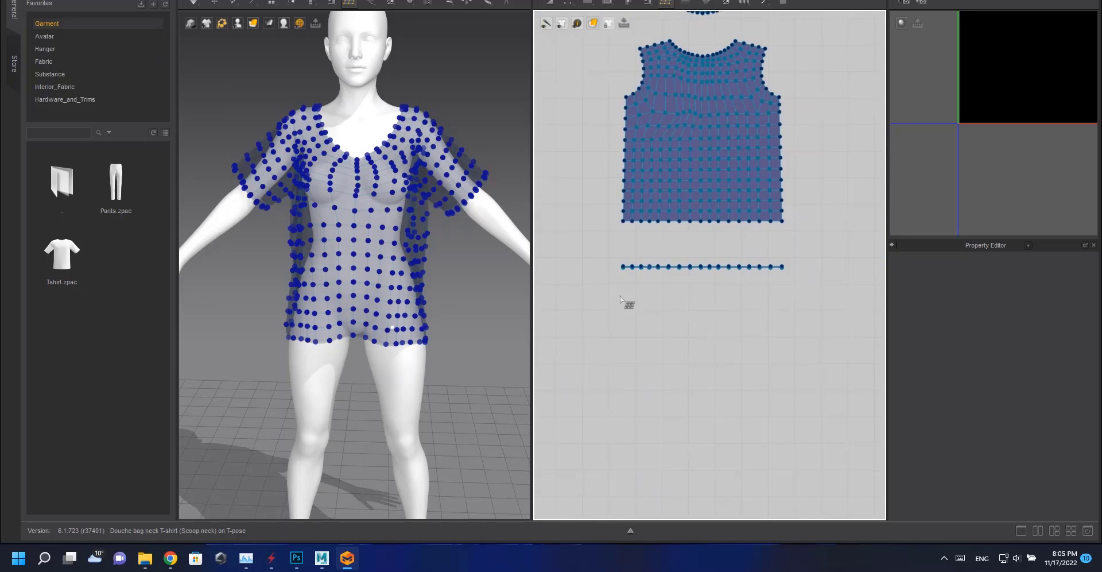
pyautogui.scroll(-5, 710, 263)
pyautogui.moveTo(815, 262); pyautogui.dragTo(591, 256, button='middle')
pyautogui.scroll(10, 715, 267)
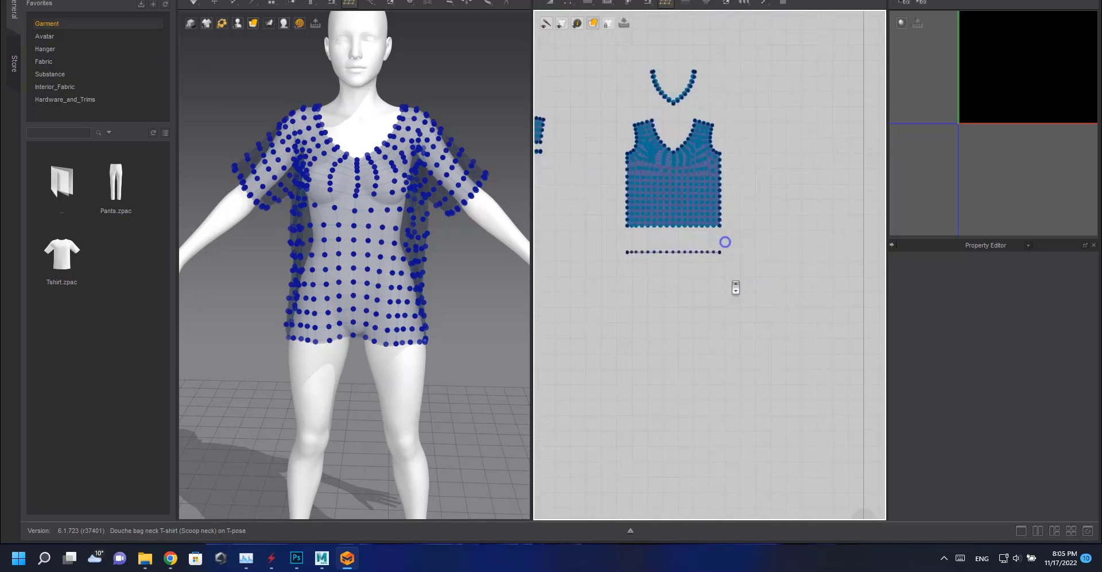
pyautogui.moveTo(739, 194); pyautogui.dragTo(724, 284, button='middle')
pyautogui.scroll(2, 722, 283)
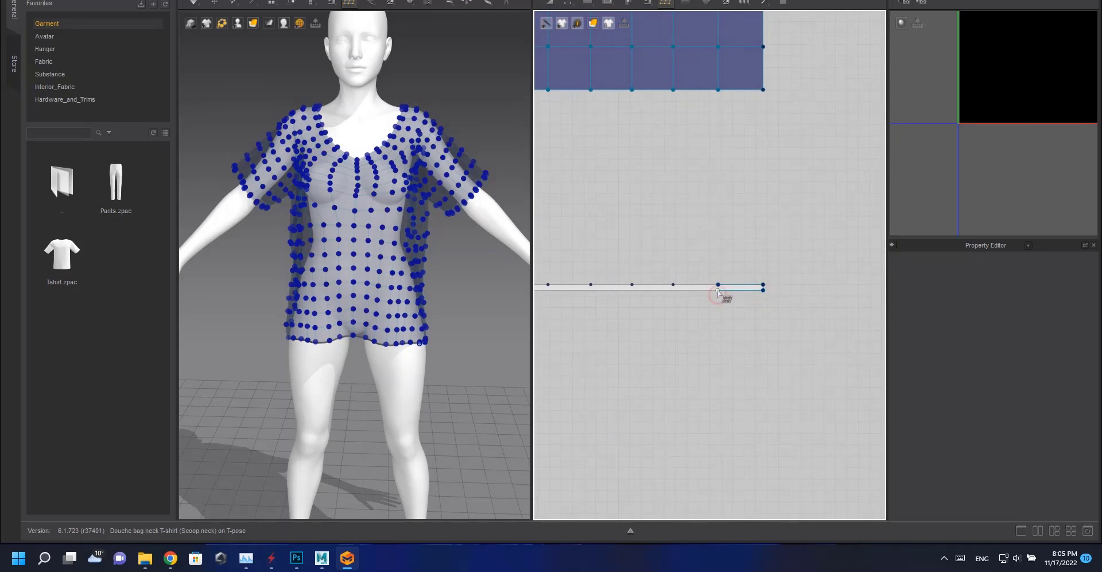
pyautogui.click(672, 285)
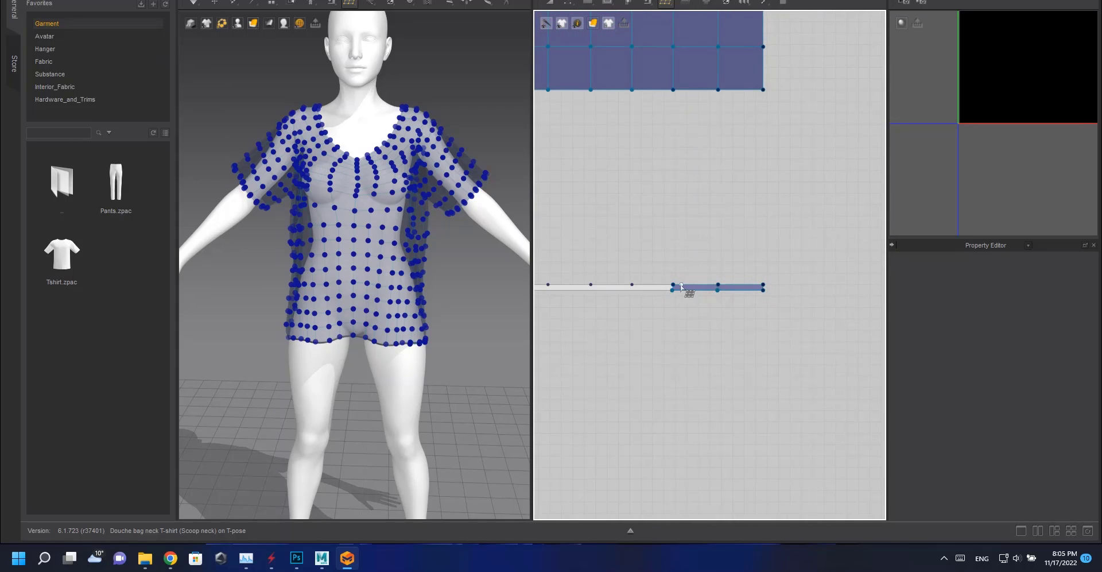
pyautogui.click(632, 284)
pyautogui.moveTo(633, 304); pyautogui.dragTo(775, 312, button='middle')
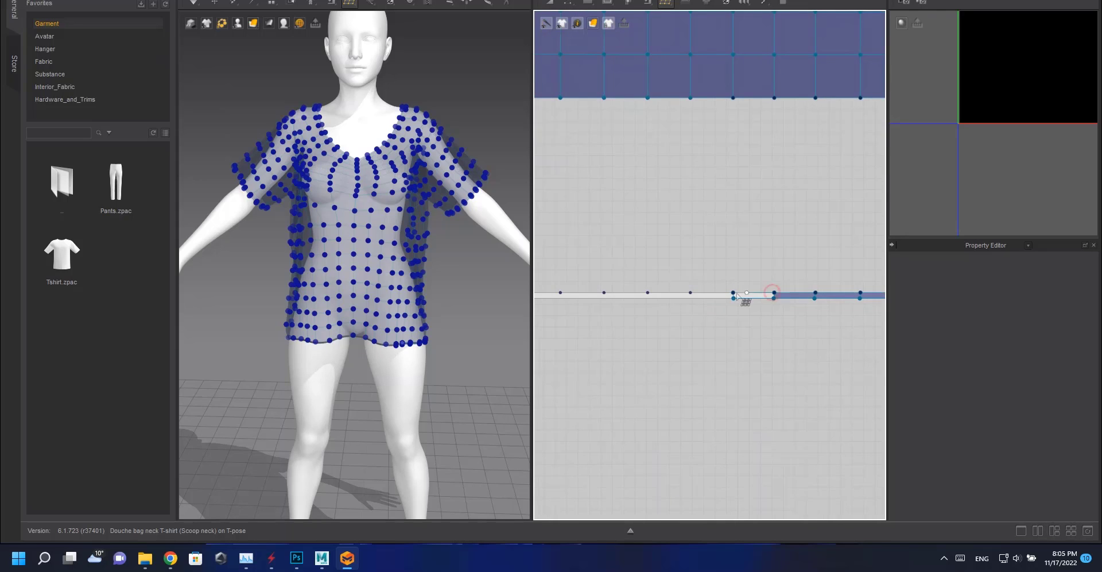
pyautogui.click(733, 293)
pyautogui.click(690, 293)
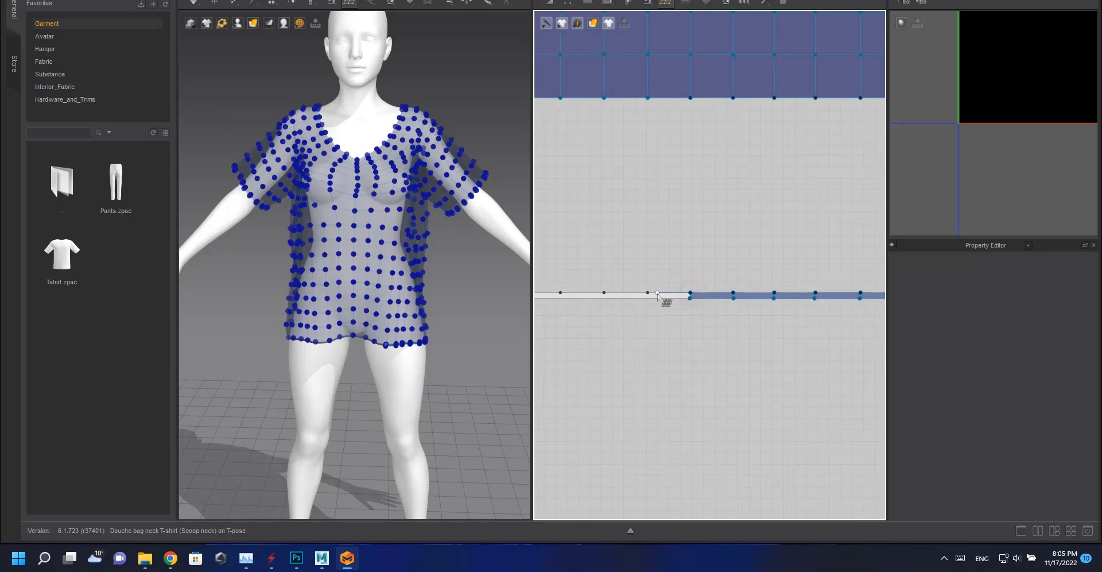
# Continue creating quad faces leftward along the hem band strip's retopology mesh.
pyautogui.click(648, 300)
pyautogui.click(690, 300)
pyautogui.moveTo(650, 302); pyautogui.dragTo(786, 305, button='middle')
pyautogui.click(735, 308)
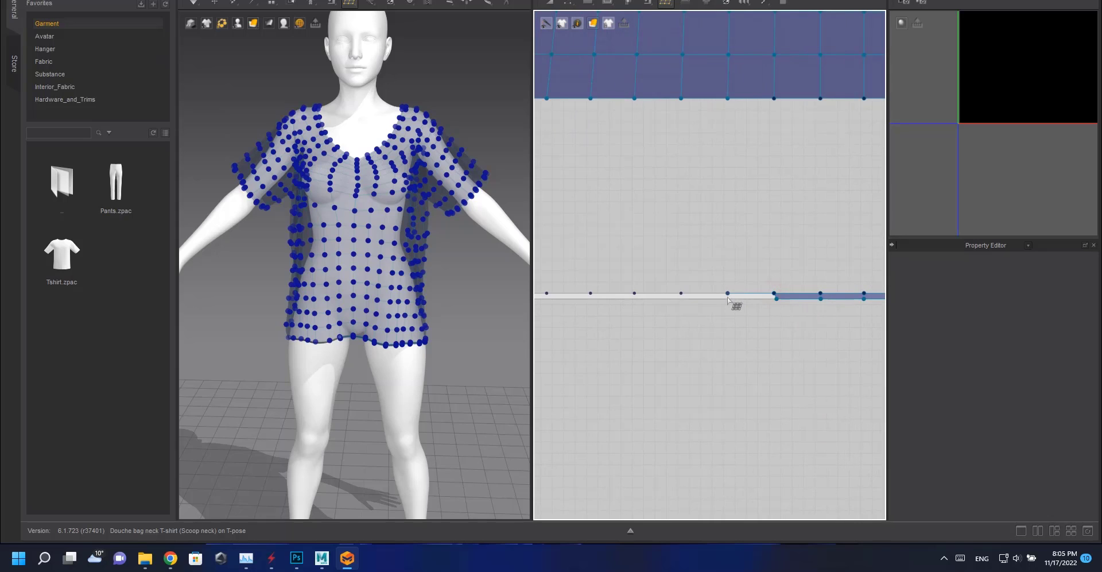
pyautogui.click(776, 310)
pyautogui.click(681, 295)
pyautogui.click(728, 306)
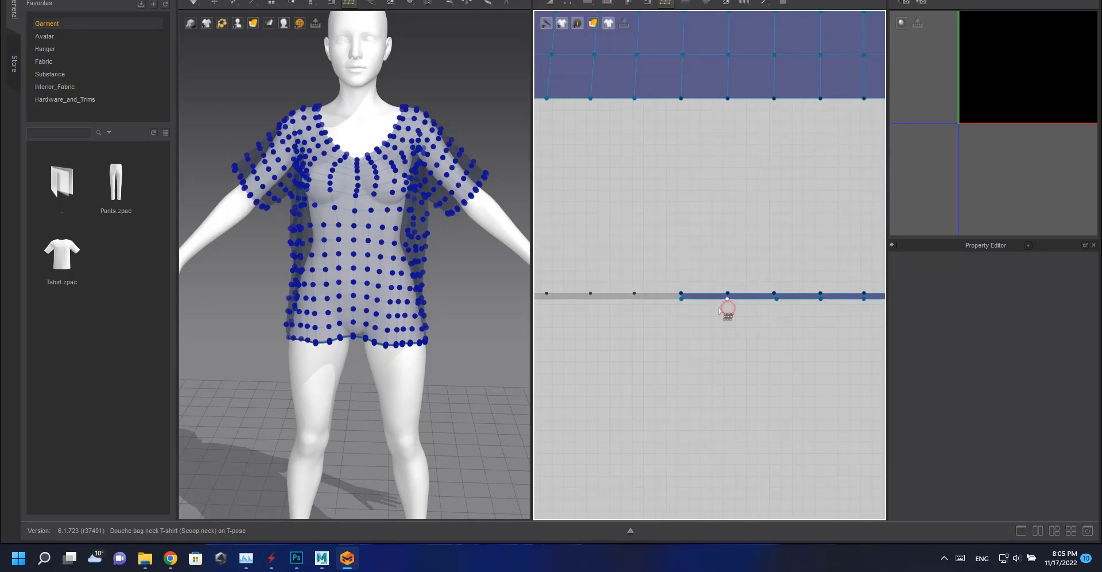
pyautogui.moveTo(728, 307); pyautogui.dragTo(808, 309, button='middle')
# Complete the hem band strip's quad faces up to its left end.
pyautogui.click(714, 308)
pyautogui.click(760, 309)
pyautogui.click(715, 295)
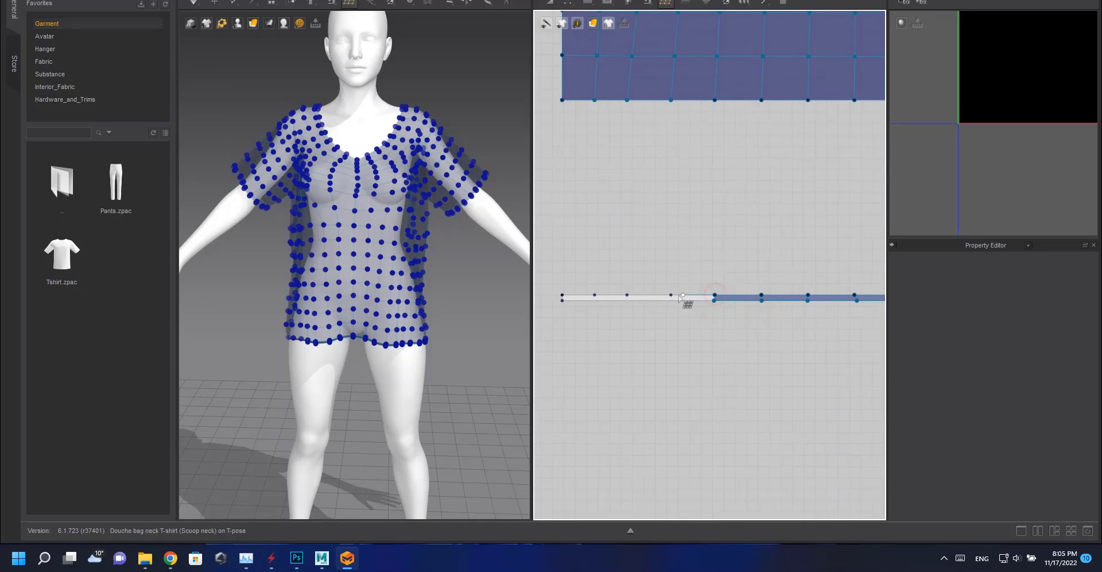
pyautogui.click(672, 299)
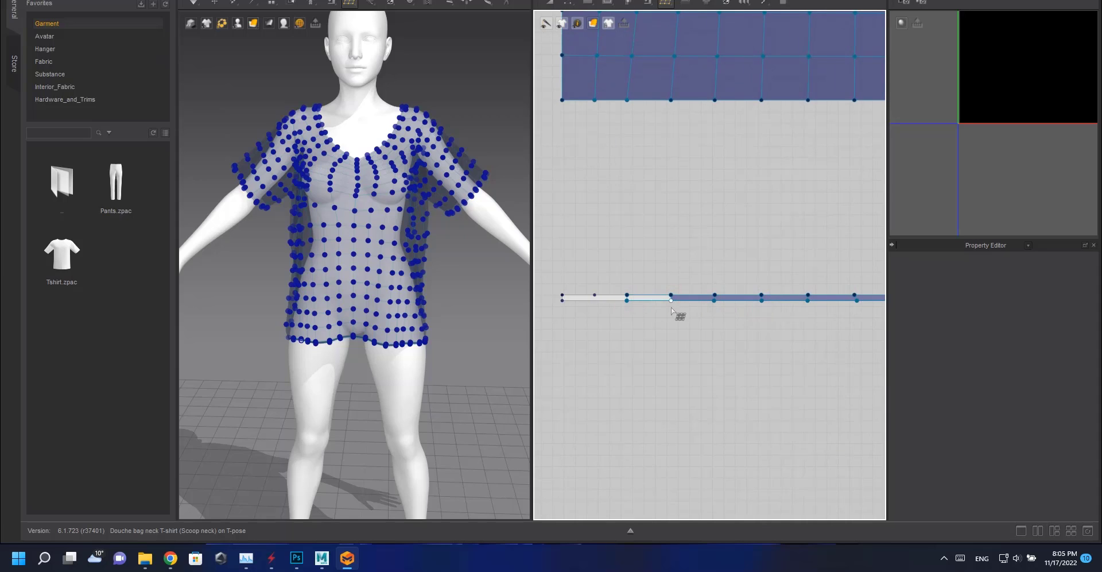
pyautogui.click(671, 308)
pyautogui.click(597, 301)
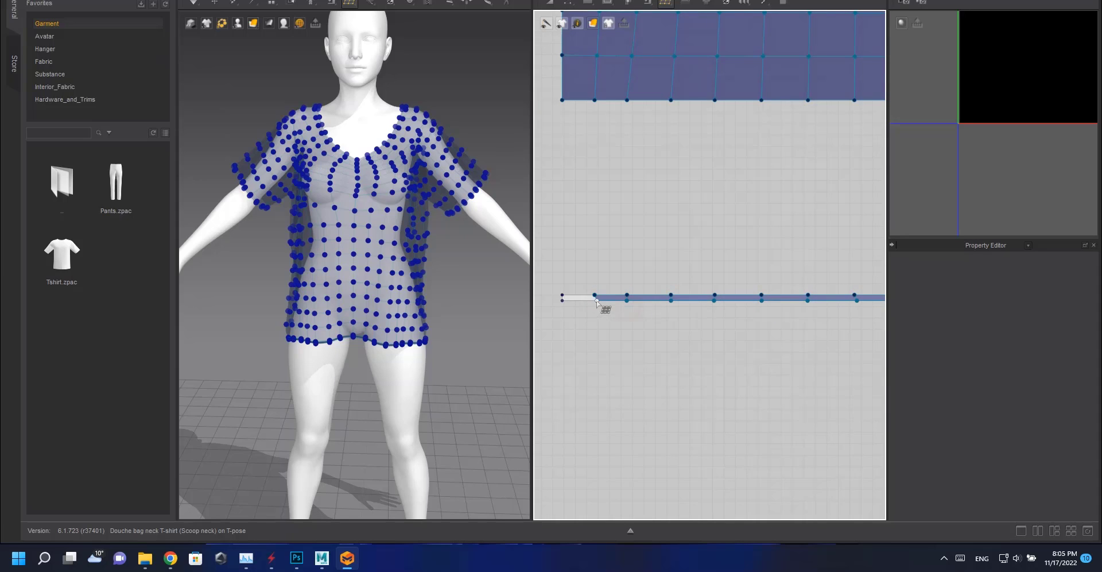
pyautogui.click(561, 301)
# Review the finished retopology meshes across all patterns in the 2D view.
pyautogui.scroll(-5, 629, 313)
pyautogui.moveTo(698, 298)
pyautogui.mouseDown(button='middle')
pyautogui.moveTo(649, 293)
pyautogui.moveTo(773, 275)
pyautogui.moveTo(683, 298)
pyautogui.mouseUp(button='middle')
pyautogui.scroll(-4, 641, 273)
pyautogui.scroll(5, 674, 286)
pyautogui.scroll(-5, 746, 282)
pyautogui.moveTo(852, 278); pyautogui.dragTo(539, 223, button='middle')
pyautogui.moveTo(626, 229); pyautogui.dragTo(787, 290, button='middle')
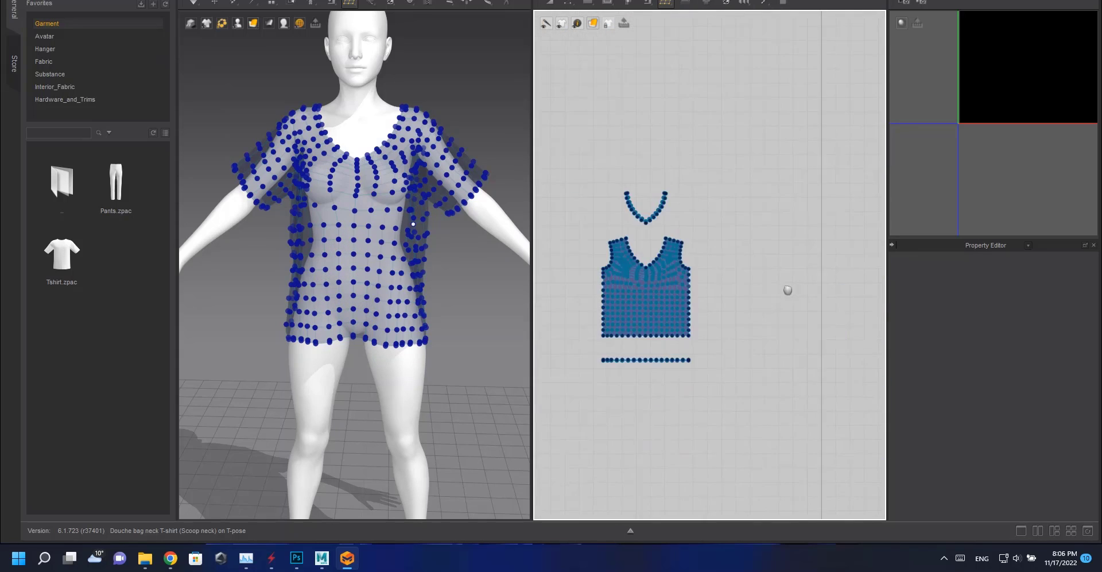
pyautogui.scroll(5, 787, 291)
pyautogui.moveTo(748, 248); pyautogui.dragTo(769, 267, button='middle')
pyautogui.scroll(-5, 769, 267)
pyautogui.moveTo(648, 315); pyautogui.dragTo(591, 285, button='middle')
# Select all draped patterns and export them as an OBJ file named H poly Raw in the Female folder.
pyautogui.click(549, 3)
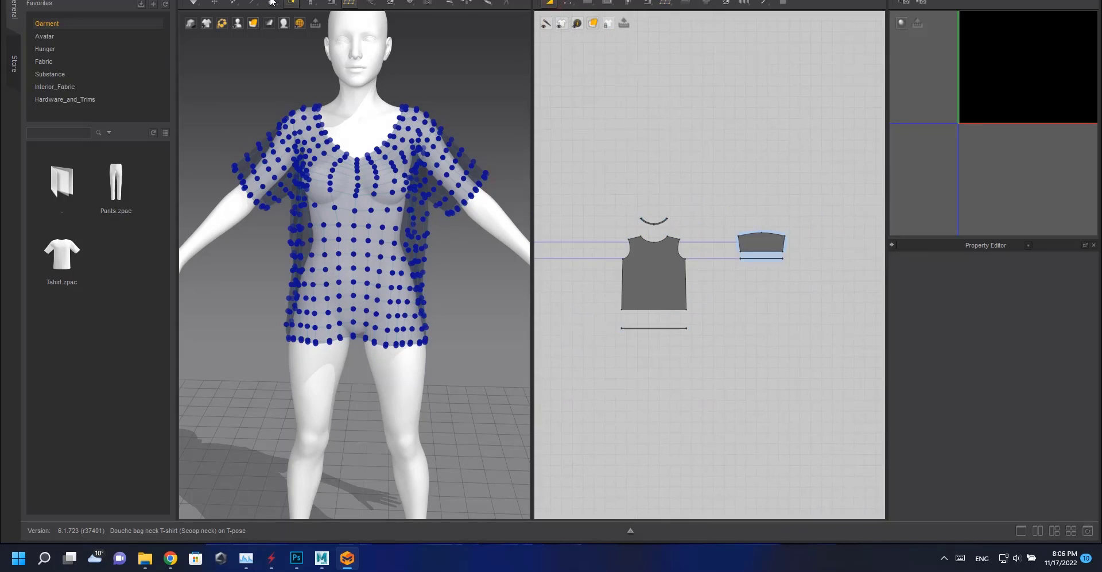
pyautogui.click(214, 3)
pyautogui.scroll(-5, 810, 281)
pyautogui.moveTo(800, 206); pyautogui.dragTo(567, 351)
pyautogui.click(44, 0)
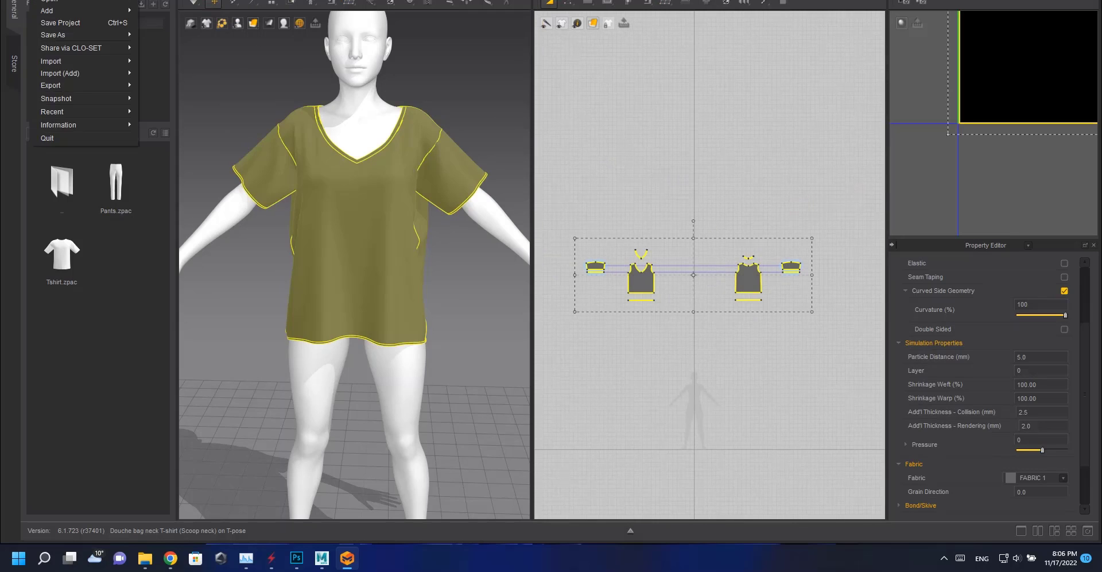
pyautogui.click(89, 89)
pyautogui.click(151, 95)
pyautogui.click(358, 75)
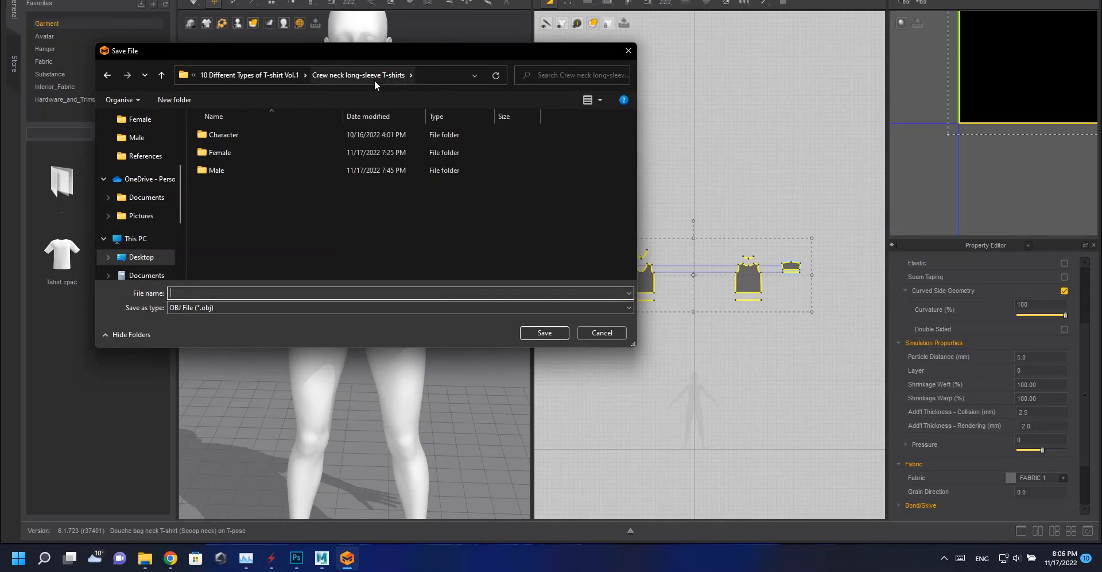
pyautogui.click(290, 75)
pyautogui.doubleClick(254, 211)
pyautogui.doubleClick(240, 153)
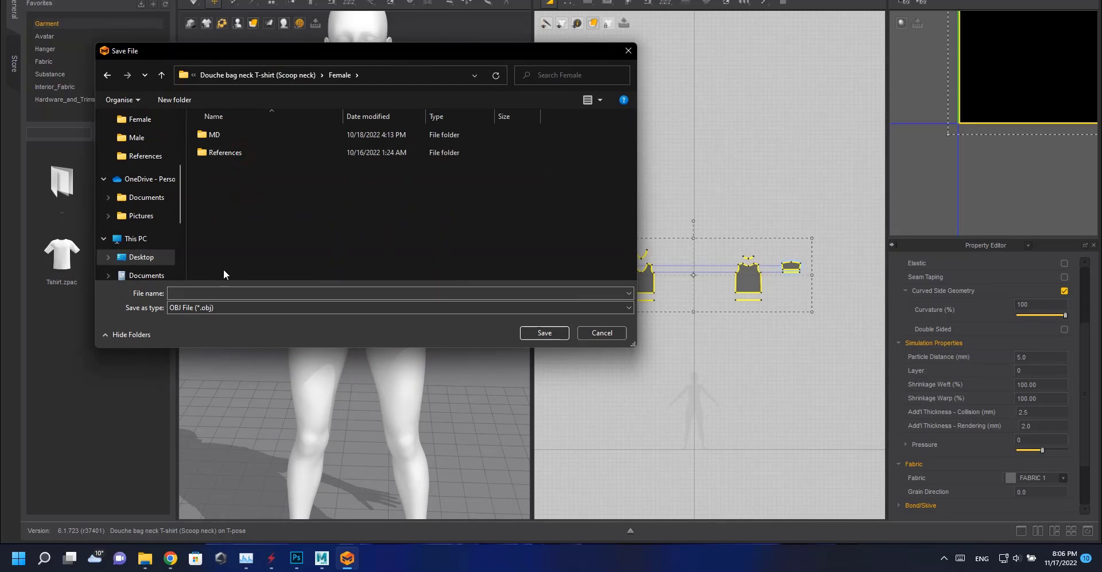
pyautogui.write('H poly Raw')
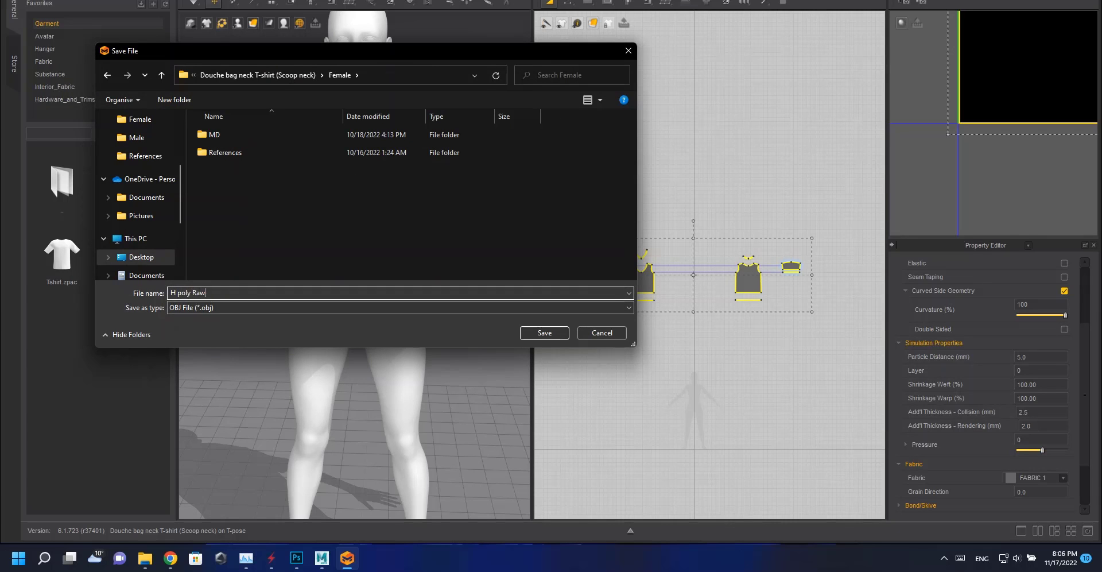
pyautogui.press('Return')
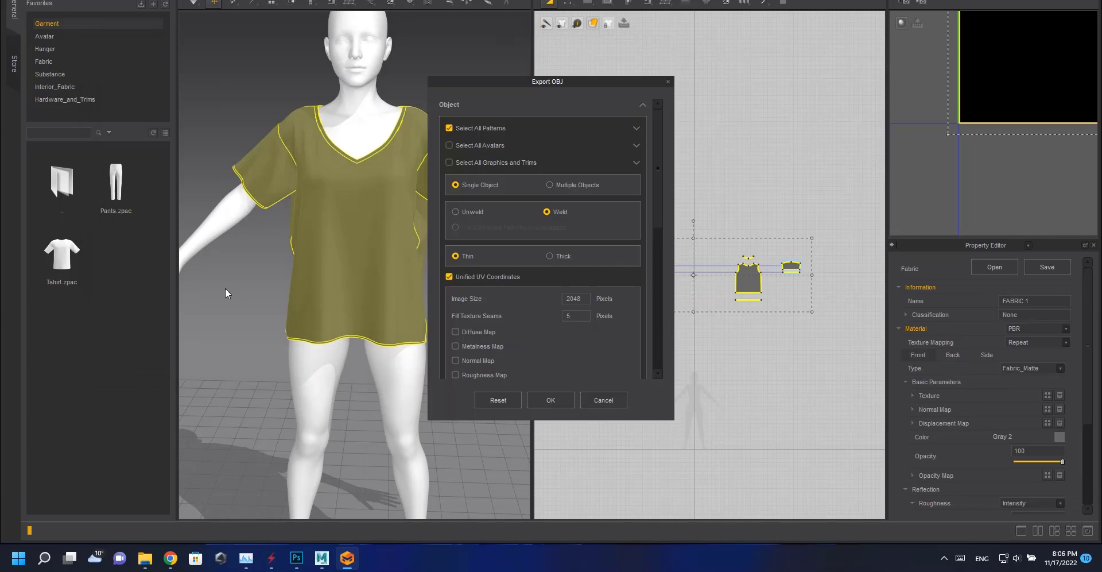
pyautogui.click(559, 402)
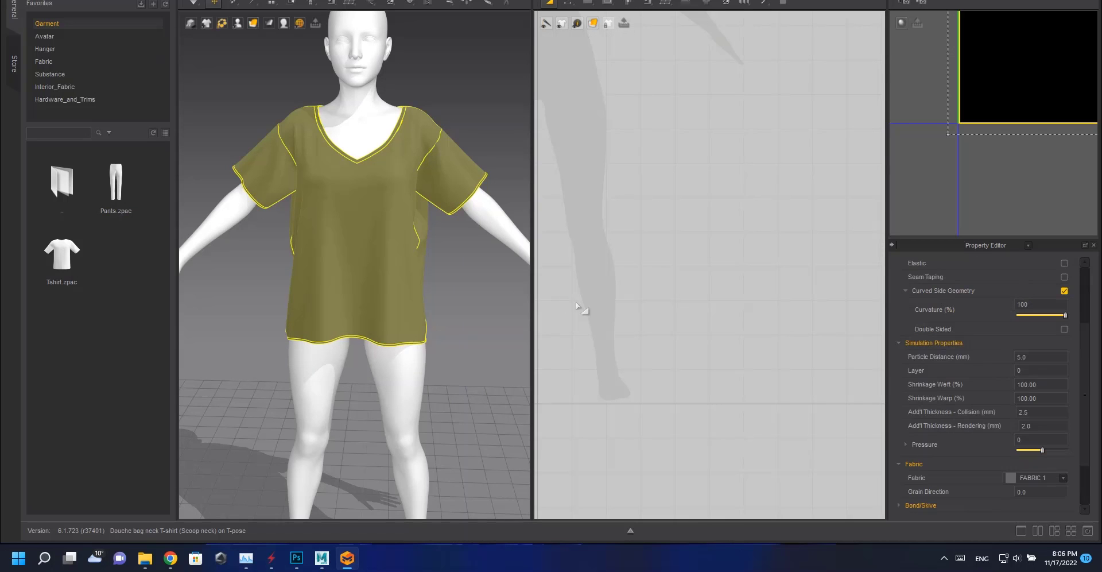
# Remesh all patterns from their retopology as a duplicate set.
pyautogui.scroll(-6, 598, 310)
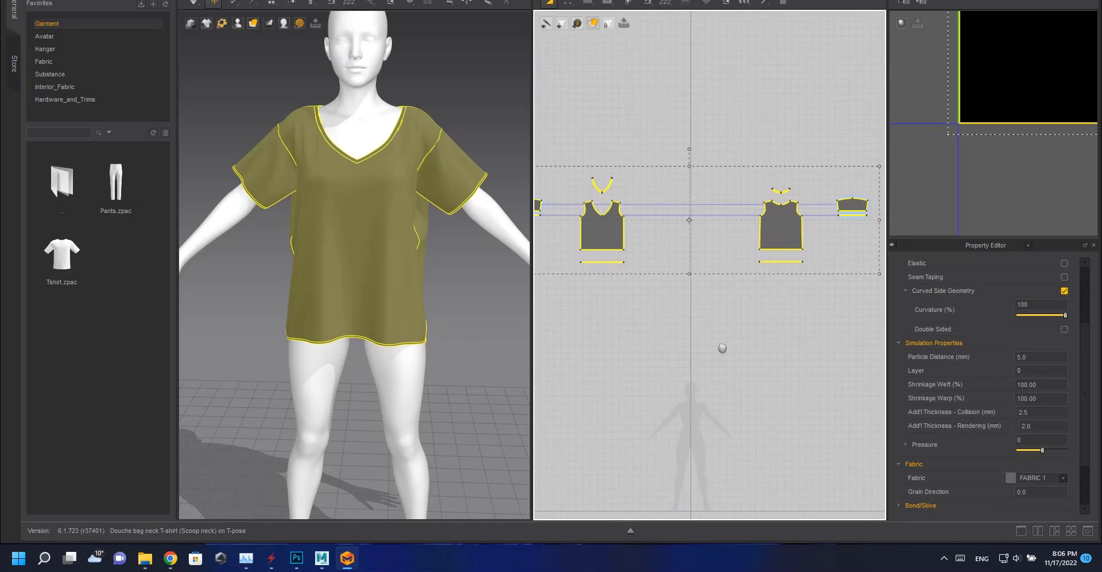
pyautogui.press('q')
pyautogui.rightClick(691, 254)
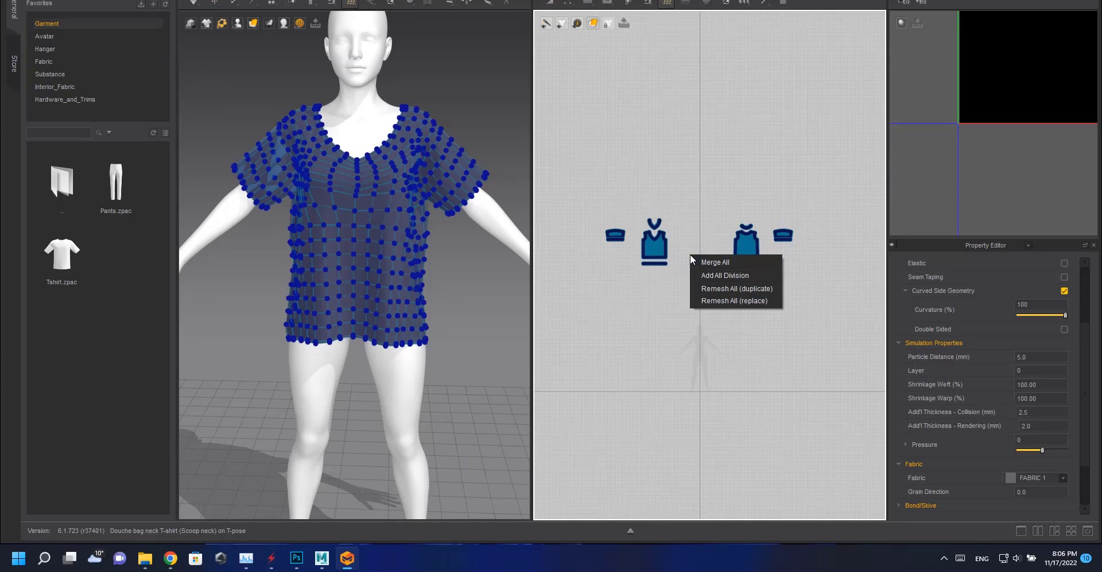
pyautogui.click(713, 289)
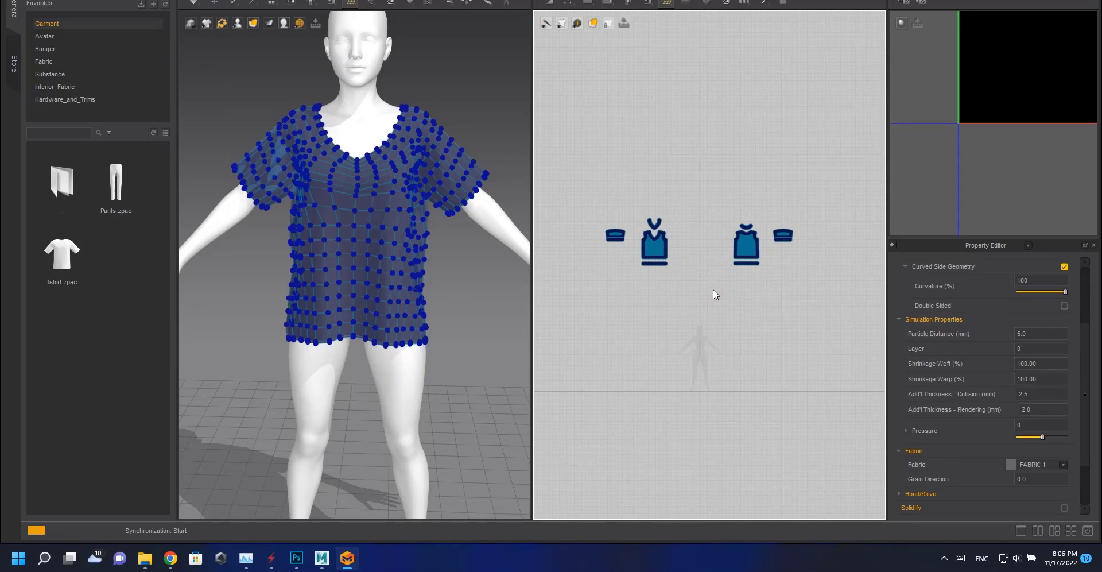
# Reset the 2D arrangement of all patterns so the garment lies flat.
pyautogui.click(272, 2)
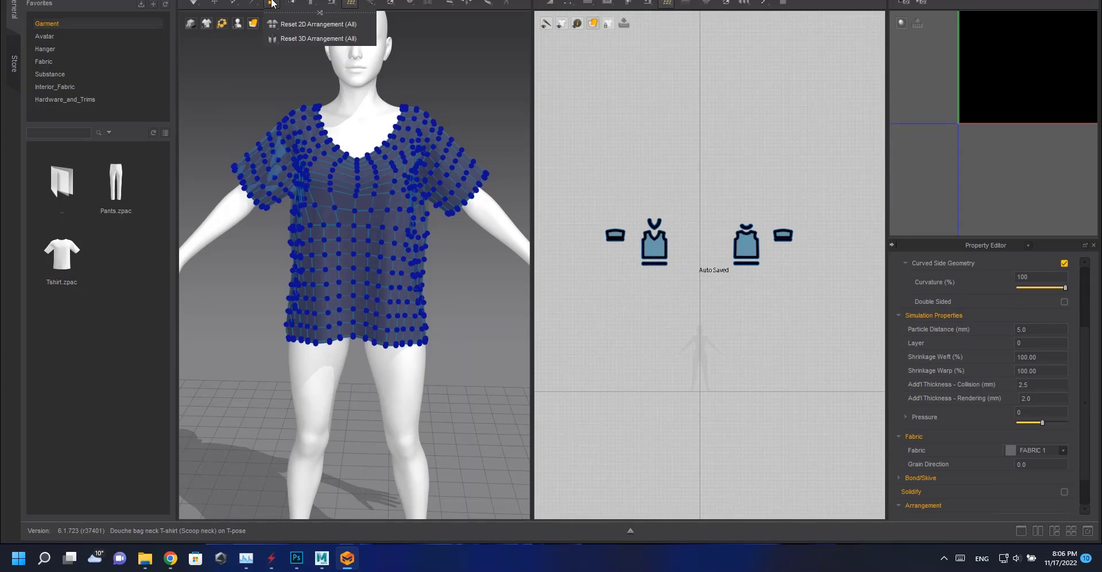
pyautogui.click(298, 20)
# Move the duplicated pattern set above the original set in the 2D view.
pyautogui.click(550, 3)
pyautogui.keyDown('shift'); pyautogui.moveTo(662, 243); pyautogui.dragTo(661, 155); pyautogui.keyUp('shift')
pyautogui.click(561, 167)
pyautogui.scroll(-10, 405, 283)
# Select the lower pattern set's seams and delete them.
pyautogui.click(647, 2)
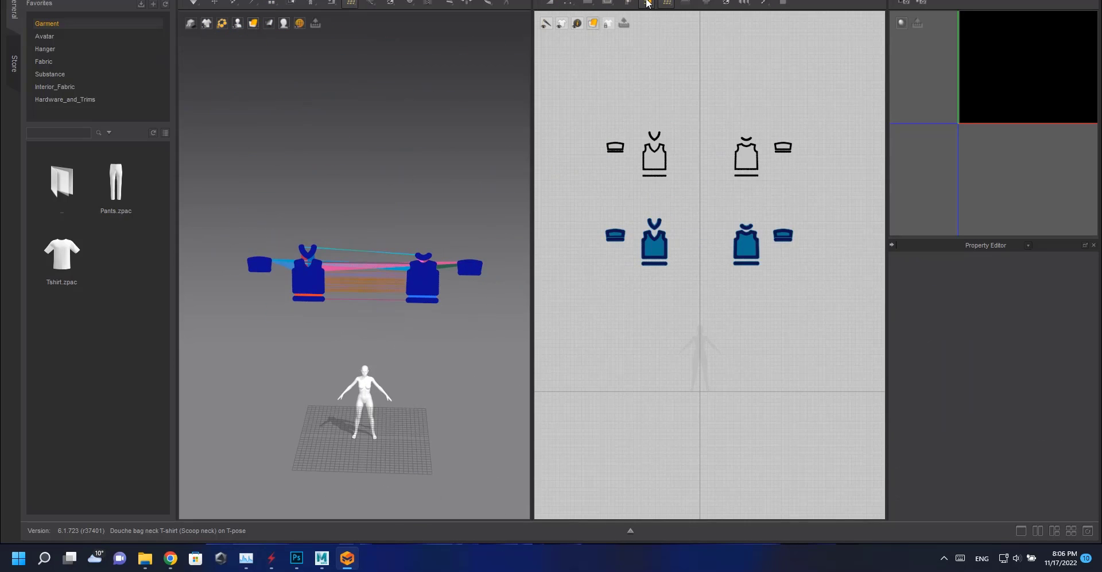
pyautogui.moveTo(574, 198); pyautogui.dragTo(822, 310)
pyautogui.press('Delete')
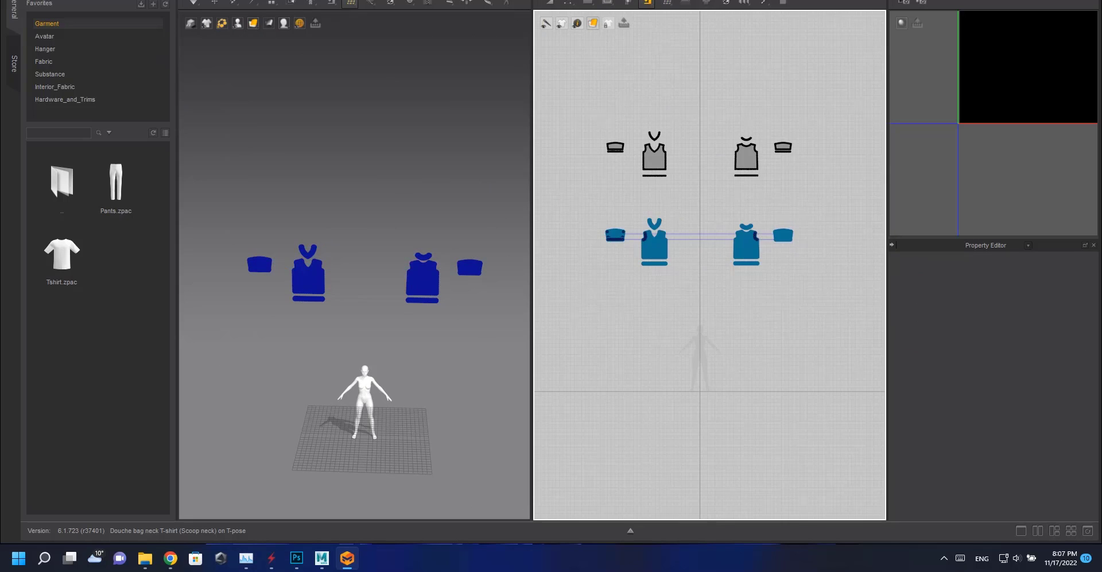
# Select the upper pattern set and export it as a selected-only OBJ named Flat topo.
pyautogui.click(550, 3)
pyautogui.moveTo(574, 118); pyautogui.dragTo(867, 223)
pyautogui.click(43, 0)
pyautogui.moveTo(104, 85)
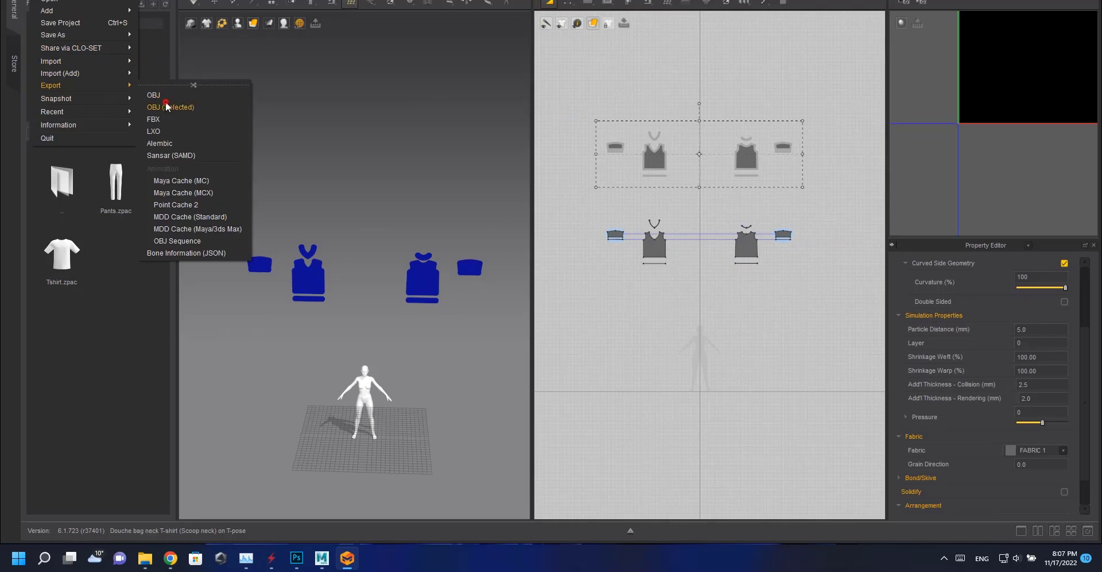
pyautogui.click(175, 105)
pyautogui.click(225, 294)
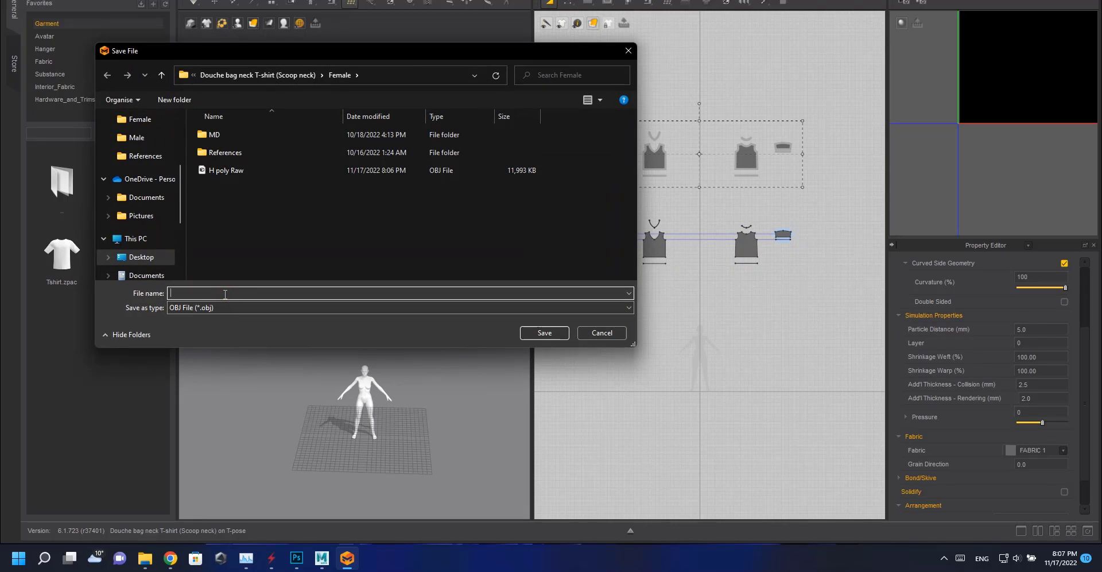
pyautogui.write('Flatr topo')
pyautogui.press('Return')
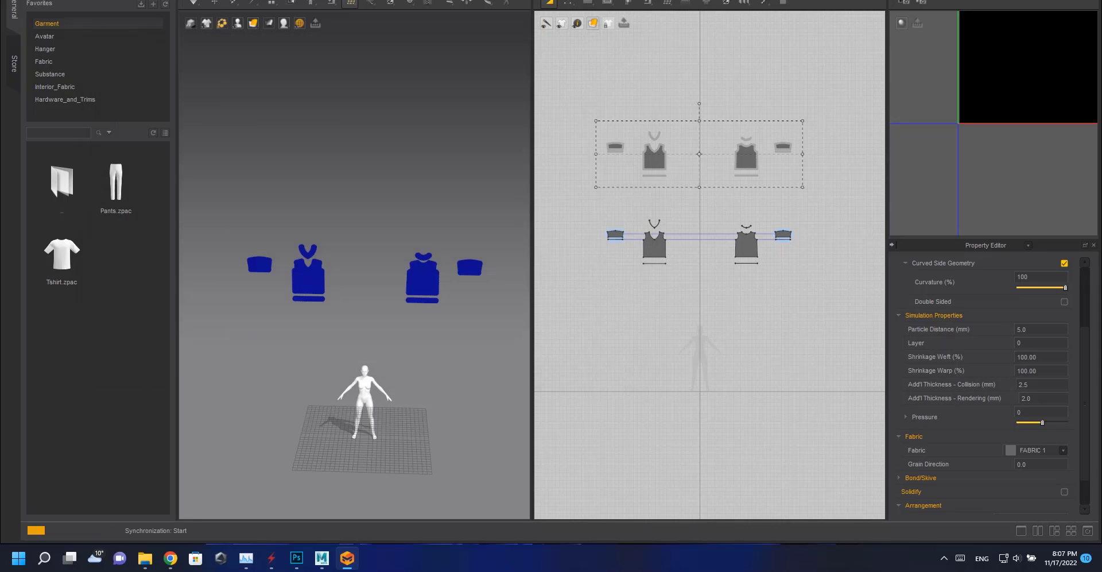
pyautogui.click(551, 400)
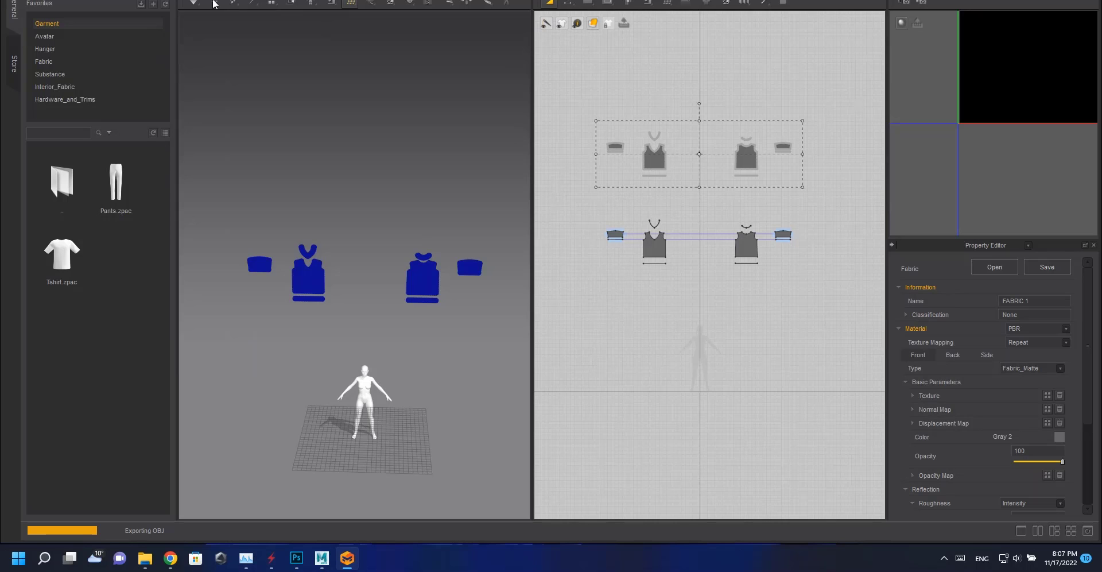
# Select the lower pattern set and export it as a selected-only OBJ named Flat Raw.
pyautogui.click(214, 3)
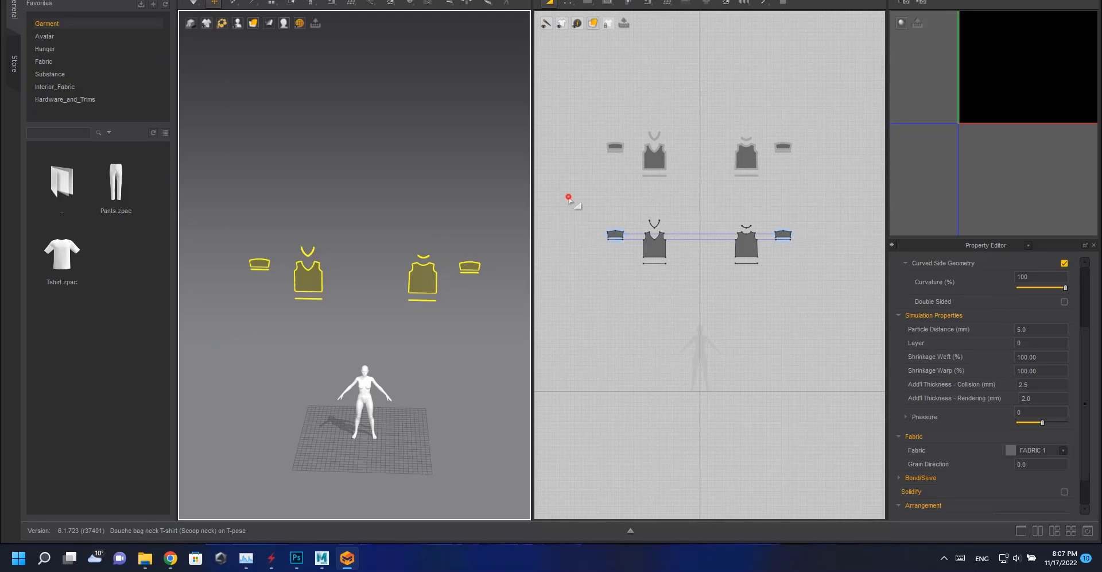
pyautogui.click(566, 195)
pyautogui.hotkey('ctrl', 'a')
pyautogui.click(39, 0)
pyautogui.moveTo(58, 85)
pyautogui.click(171, 102)
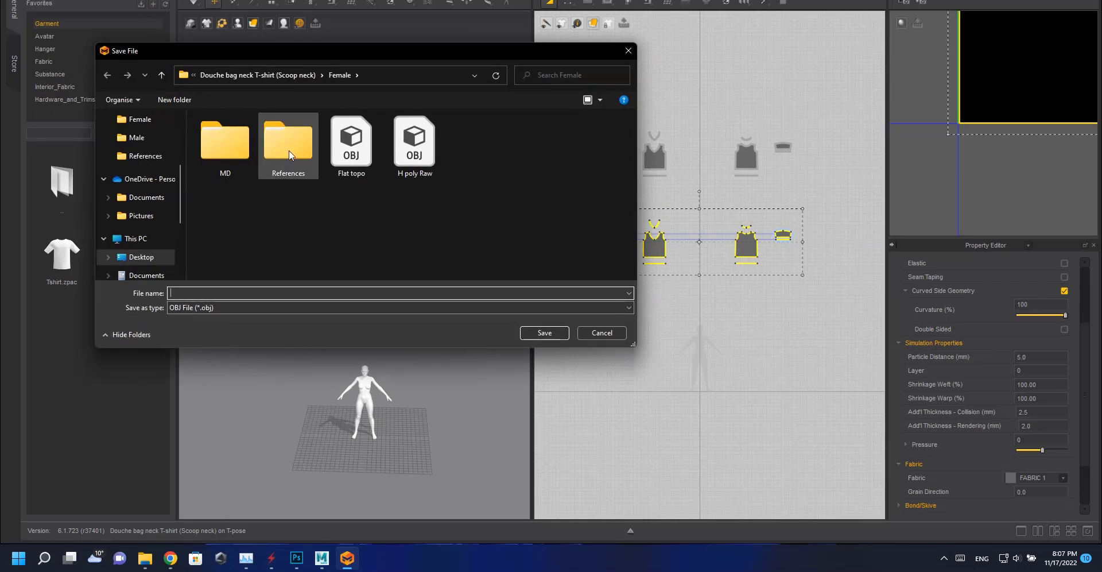
pyautogui.click(351, 146)
pyautogui.click(198, 294)
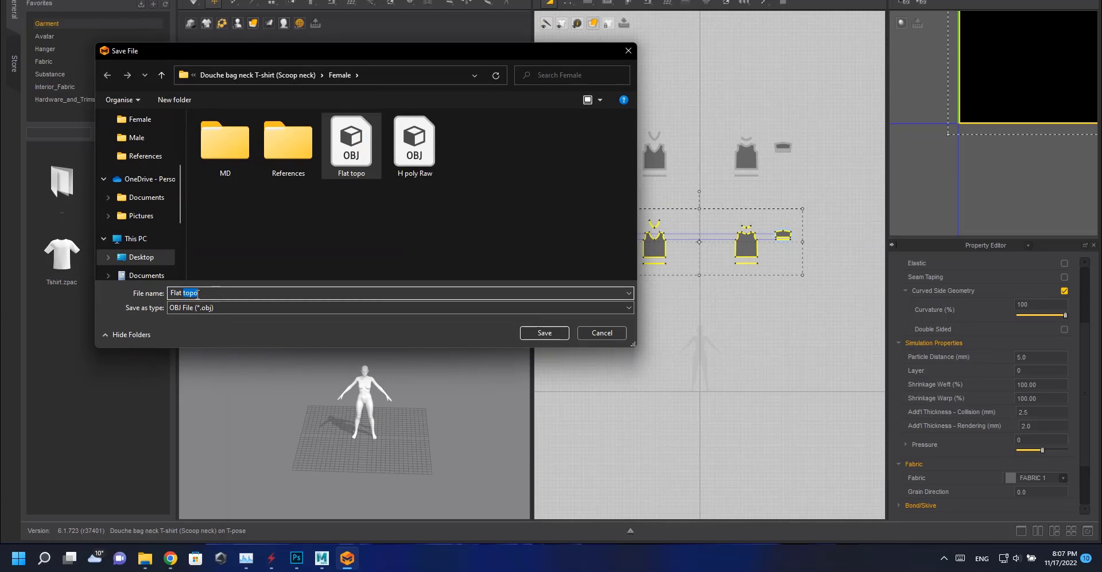
pyautogui.write('Raw')
pyautogui.press('Return')
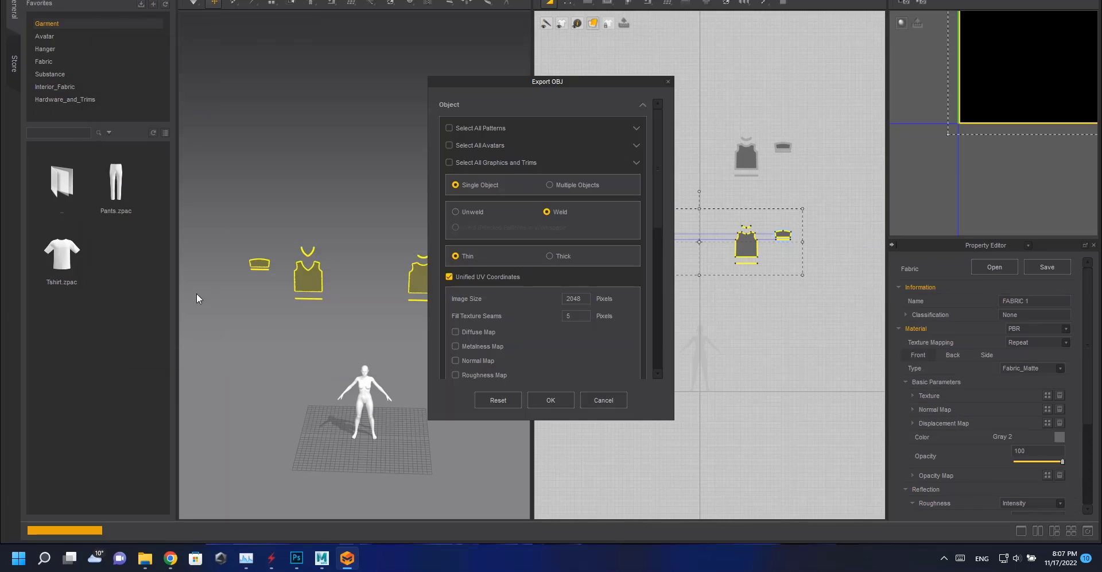
pyautogui.click(559, 397)
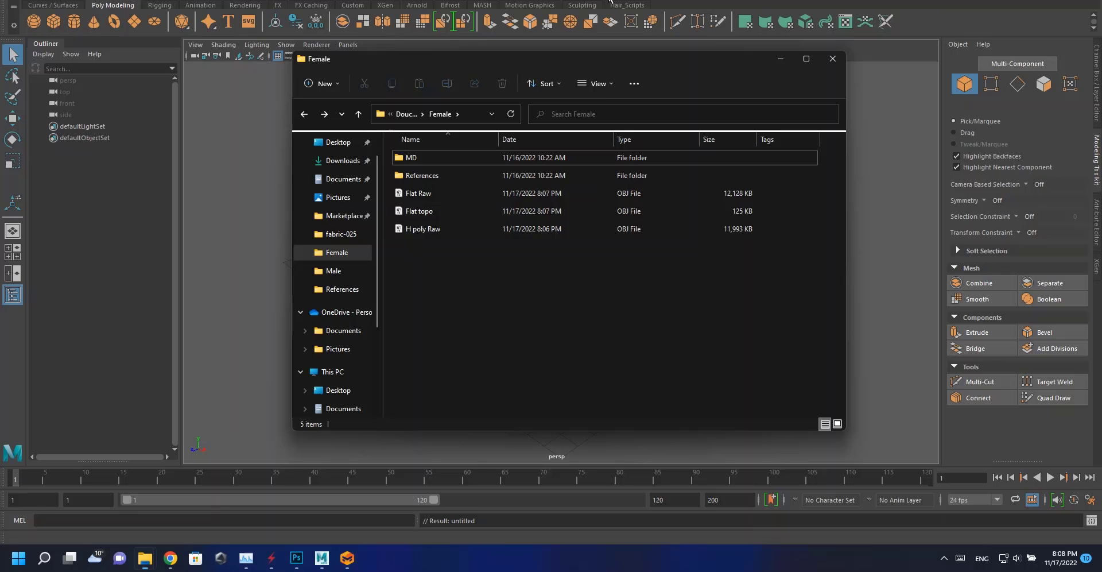
# Switch to Maya and import the three exported OBJ files into the scene.
pyautogui.moveTo(527, 239); pyautogui.dragTo(251, 234)
pyautogui.click(252, 235)
pyautogui.scroll(-12, 402, 230)
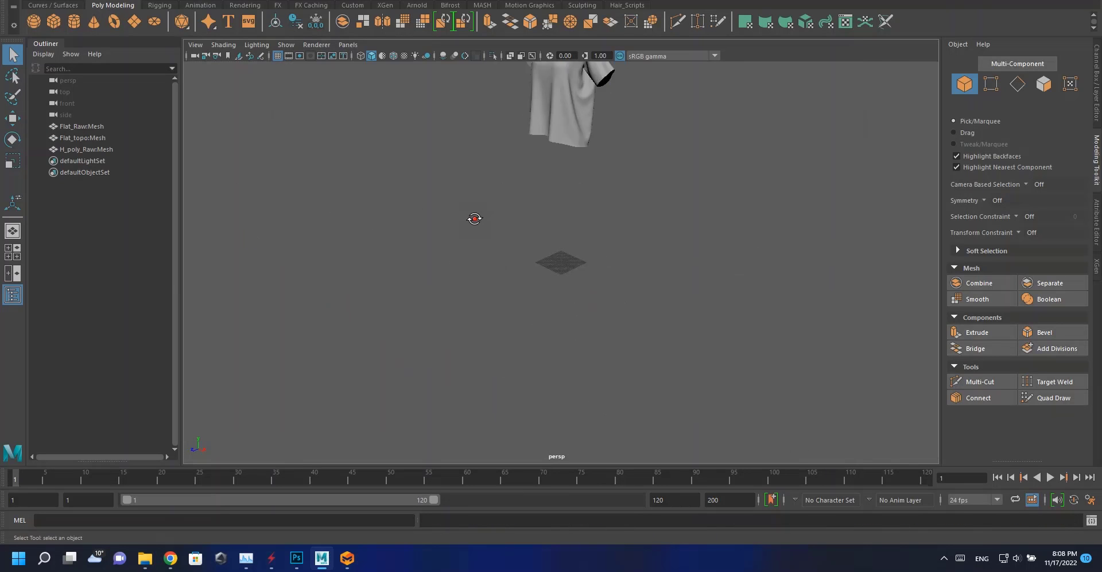
# Hide the flat raw mesh, select the flat topo mesh and start the Quad Draw tool on it.
pyautogui.keyDown('alt'); pyautogui.moveTo(474, 219); pyautogui.dragTo(553, 198); pyautogui.keyUp('alt')
pyautogui.keyDown('alt'); pyautogui.moveTo(554, 184); pyautogui.dragTo(565, 321, button='middle'); pyautogui.keyUp('alt')
pyautogui.click(570, 253)
pyautogui.keyDown('alt'); pyautogui.moveTo(570, 253); pyautogui.dragTo(568, 365, button='middle'); pyautogui.keyUp('alt')
pyautogui.scroll(-3, 533, 267)
pyautogui.scroll(-4, 551, 264)
pyautogui.keyDown('alt'); pyautogui.moveTo(627, 228); pyautogui.dragTo(591, 304, button='middle'); pyautogui.keyUp('alt')
pyautogui.click(460, 208)
pyautogui.scroll(3, 488, 269)
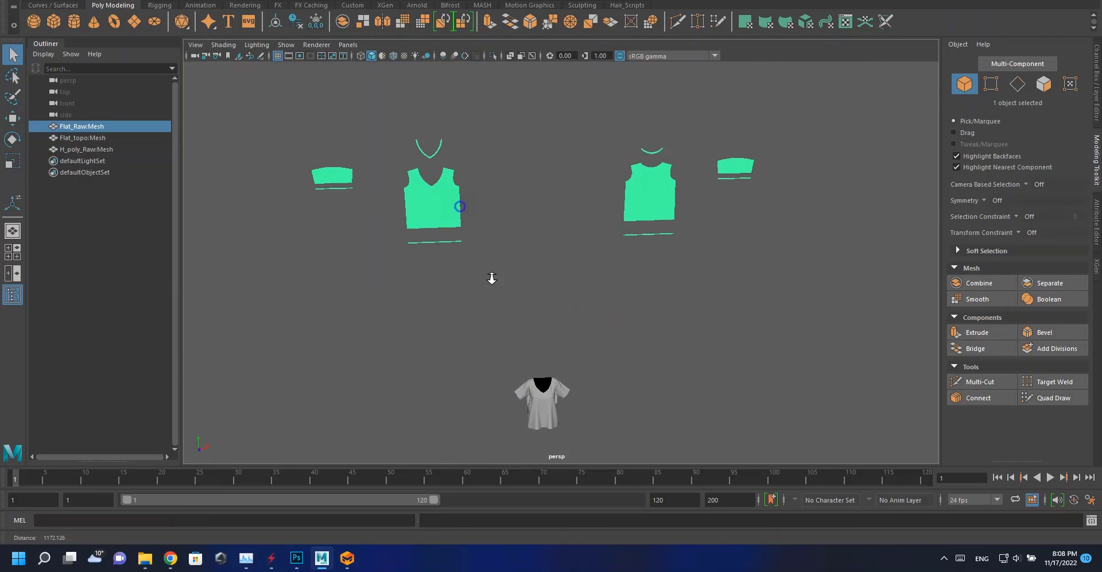
pyautogui.keyDown('alt'); pyautogui.moveTo(492, 279); pyautogui.dragTo(551, 332, button='middle'); pyautogui.keyUp('alt')
pyautogui.scroll(5, 515, 319)
pyautogui.press('h')
pyautogui.click(489, 276)
pyautogui.click(1051, 398)
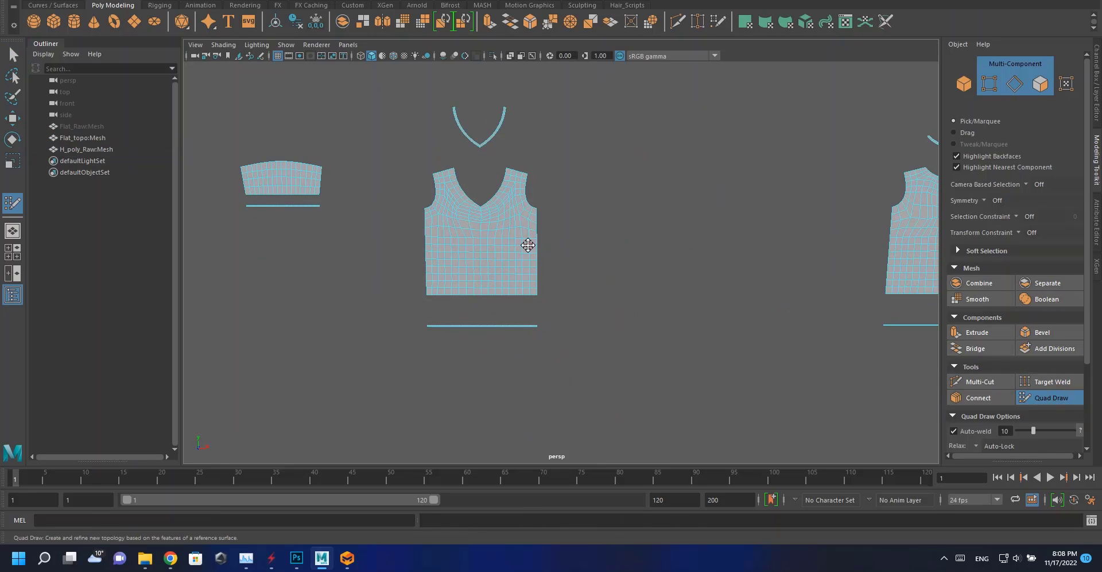
# Try tweaking vertices on the topo front pattern with Quad Draw and undo the changes.
pyautogui.scroll(4, 510, 212)
pyautogui.keyDown('alt'); pyautogui.moveTo(509, 212); pyautogui.dragTo(651, 373, button='middle'); pyautogui.keyUp('alt')
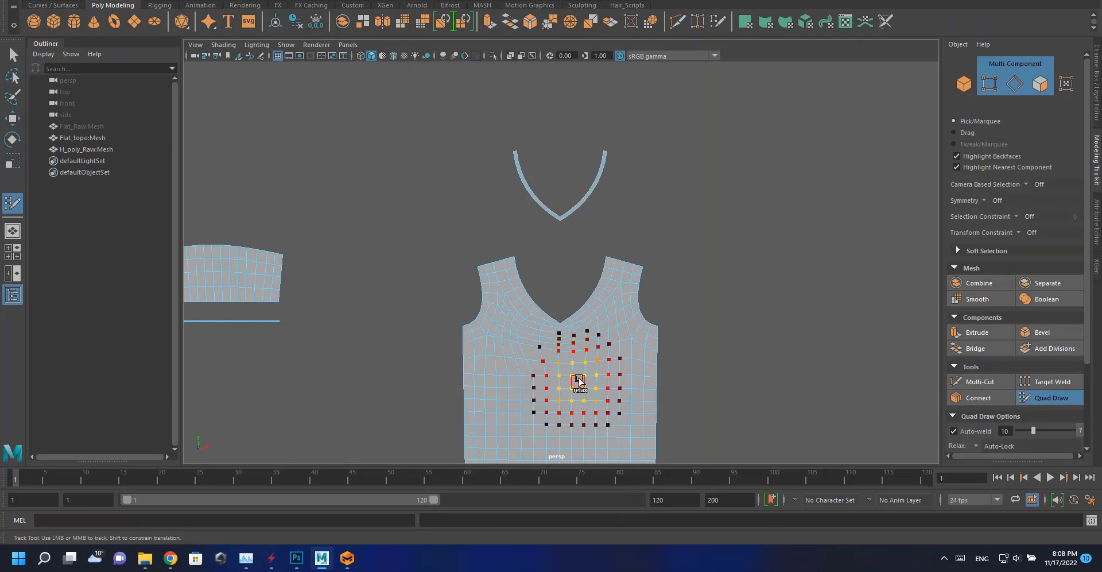
pyautogui.keyDown('alt'); pyautogui.moveTo(528, 442); pyautogui.dragTo(548, 380, button='middle'); pyautogui.keyUp('alt')
pyautogui.scroll(6, 593, 351)
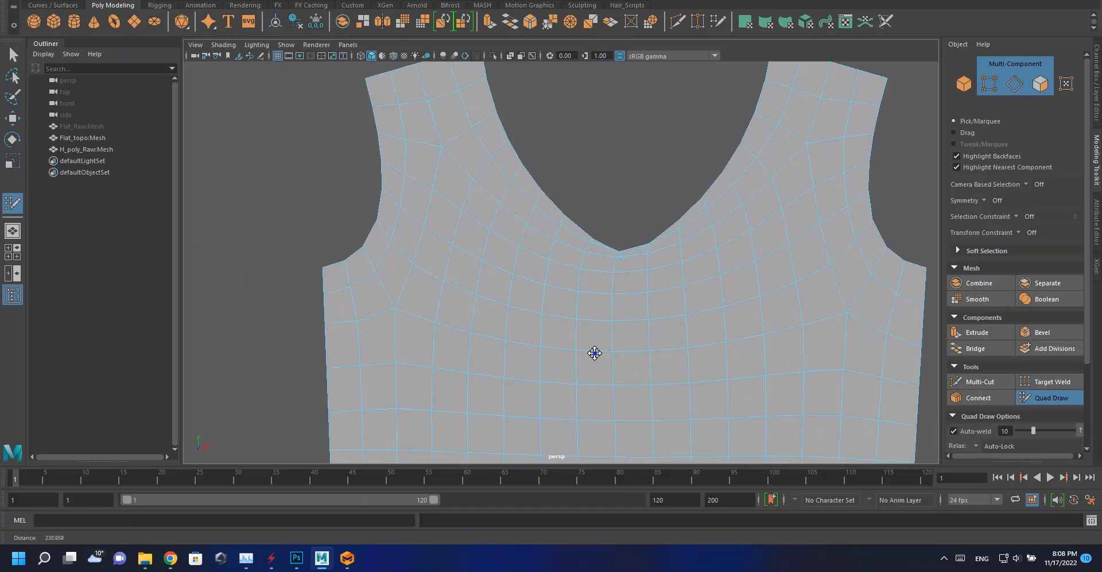
pyautogui.scroll(3, 593, 351)
pyautogui.keyDown('alt'); pyautogui.moveTo(688, 359); pyautogui.dragTo(611, 229, button='middle'); pyautogui.keyUp('alt')
pyautogui.hotkey('ctrl', 'z')
pyautogui.scroll(-1, 651, 310)
pyautogui.scroll(-3, 611, 229)
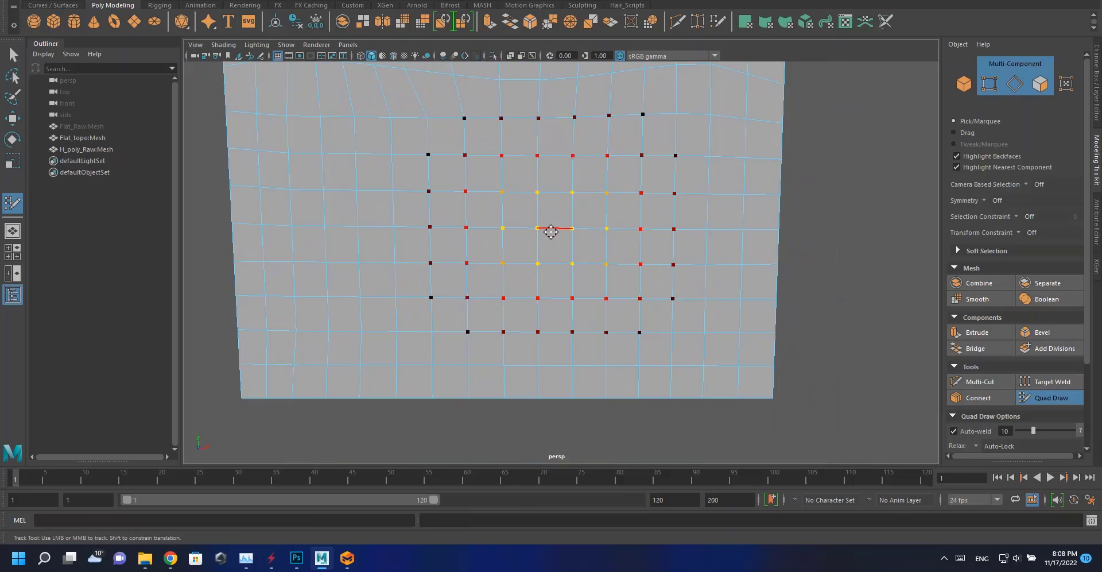
pyautogui.scroll(-4, 529, 228)
pyautogui.keyDown('alt'); pyautogui.moveTo(516, 212); pyautogui.dragTo(501, 262, button='middle'); pyautogui.keyUp('alt')
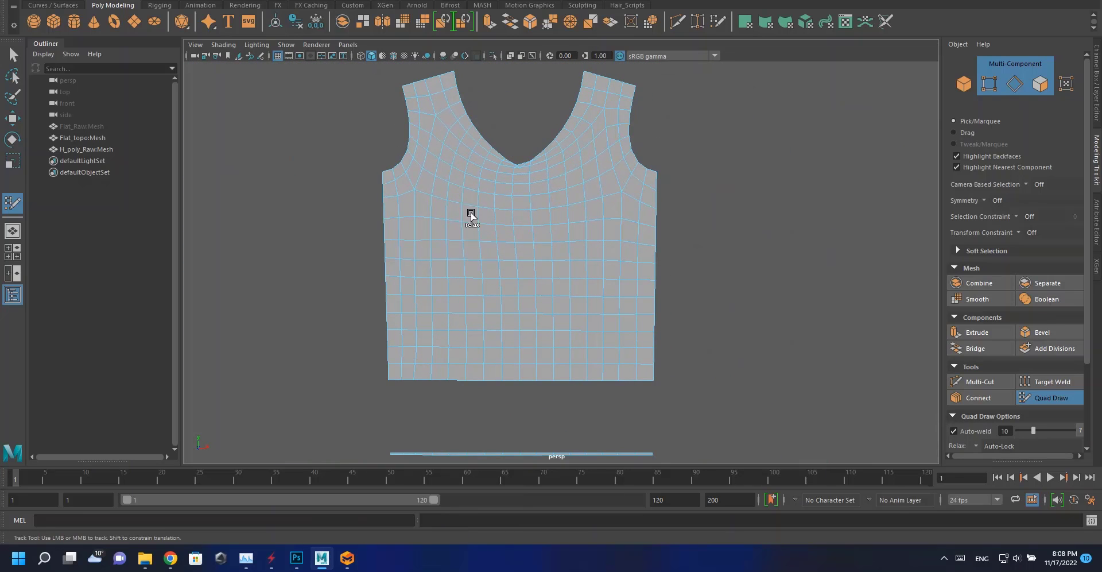
pyautogui.hotkey('ctrl', 'z')
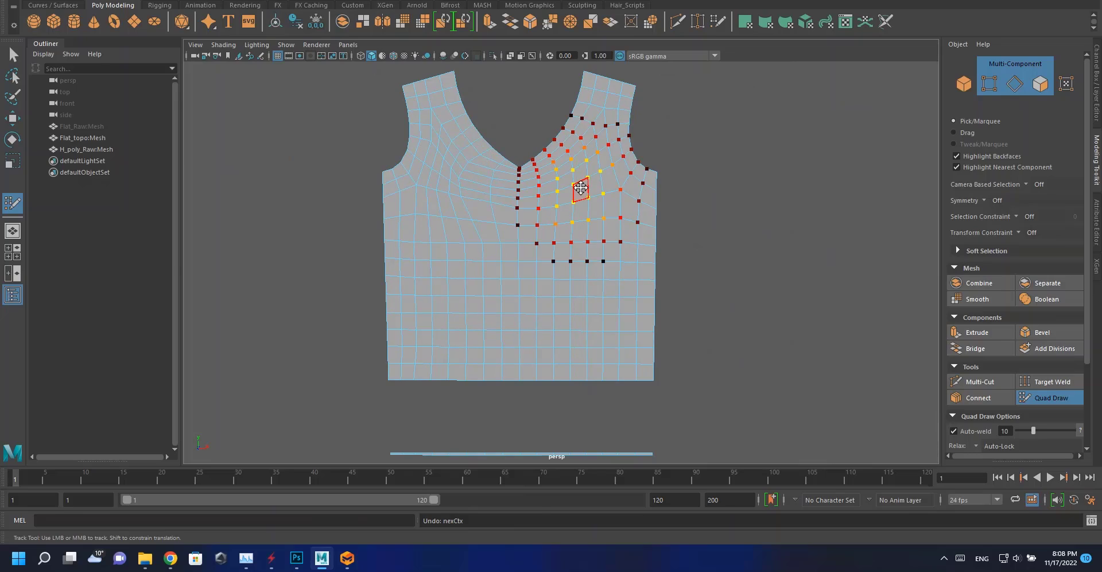
pyautogui.press('space')
pyautogui.press('space')
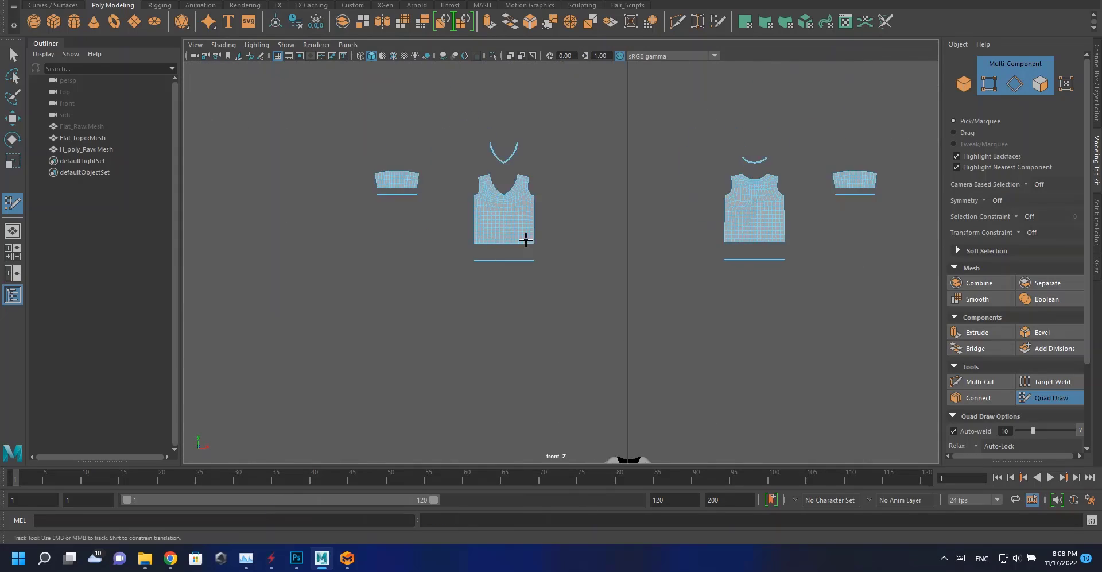
pyautogui.press('f')
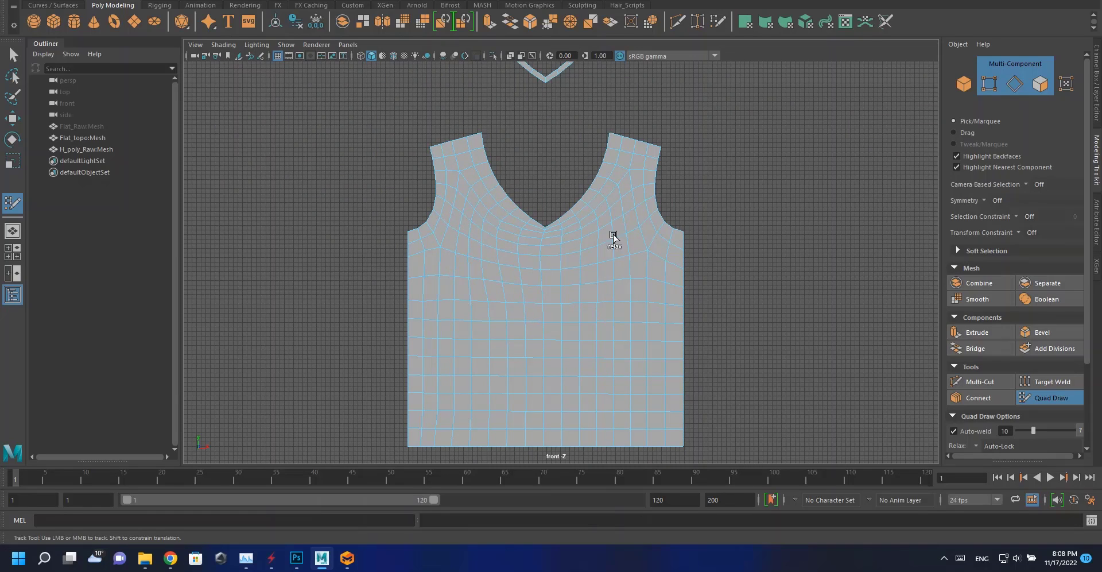
pyautogui.hotkey('ctrl', 'z')
# Relax the topo front pattern's vertices below the V-neckline with Quad Draw.
pyautogui.scroll(8, 548, 218)
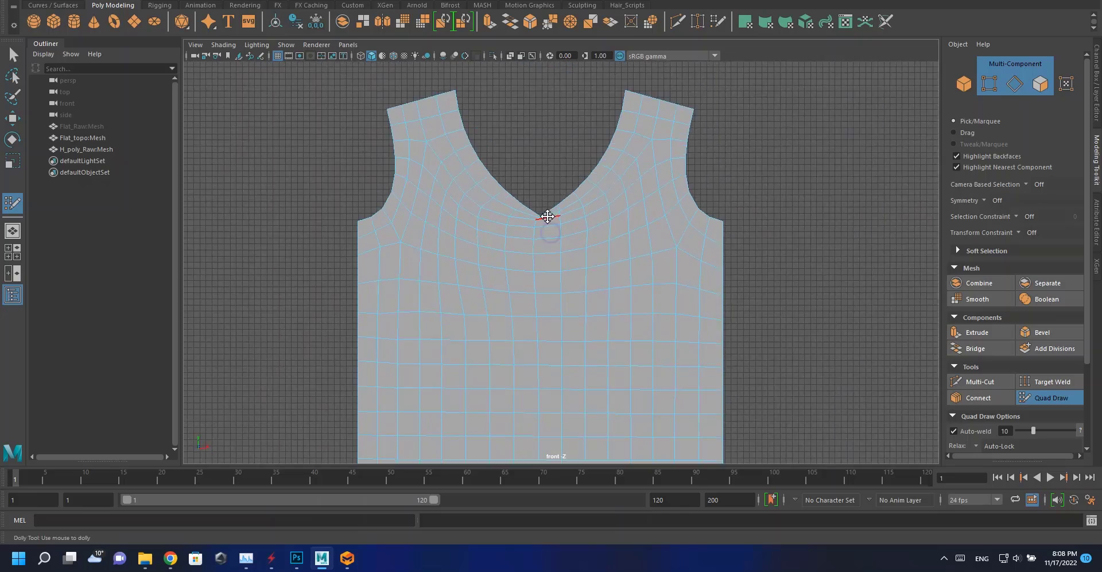
pyautogui.keyDown('alt'); pyautogui.moveTo(549, 214); pyautogui.dragTo(576, 374, button='middle'); pyautogui.keyUp('alt')
pyautogui.scroll(1, 576, 378)
pyautogui.scroll(-5, 568, 339)
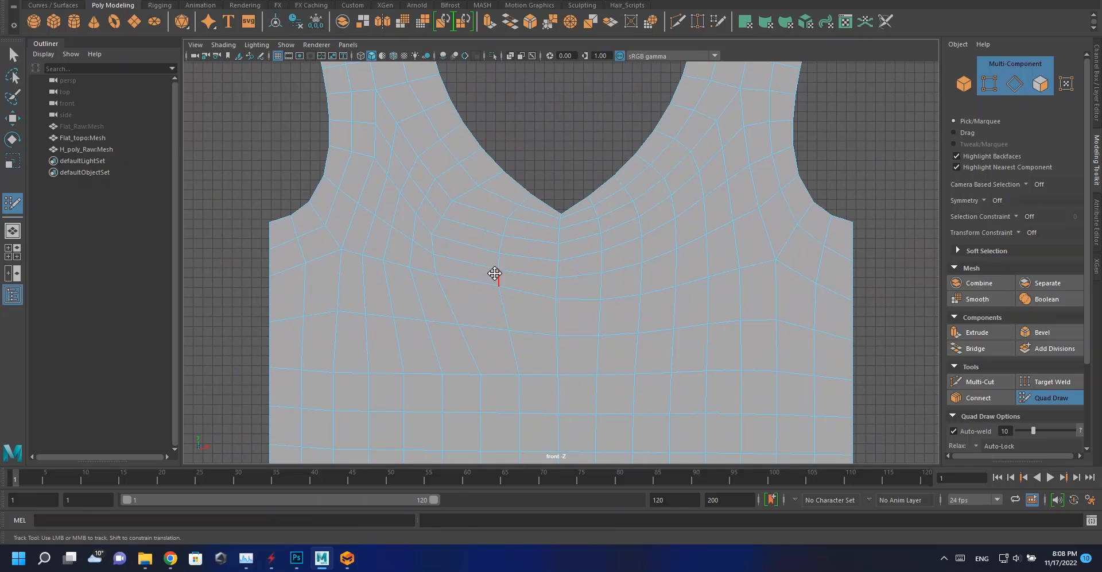
pyautogui.moveTo(437, 280)
pyautogui.keyDown('shift'); pyautogui.mouseDown()
pyautogui.moveTo(402, 268)
pyautogui.moveTo(417, 303)
pyautogui.mouseUp(); pyautogui.keyUp('shift')
pyautogui.moveTo(708, 223)
pyautogui.keyDown('shift'); pyautogui.mouseDown()
pyautogui.moveTo(733, 243)
pyautogui.moveTo(701, 322)
pyautogui.mouseUp(); pyautogui.keyUp('shift')
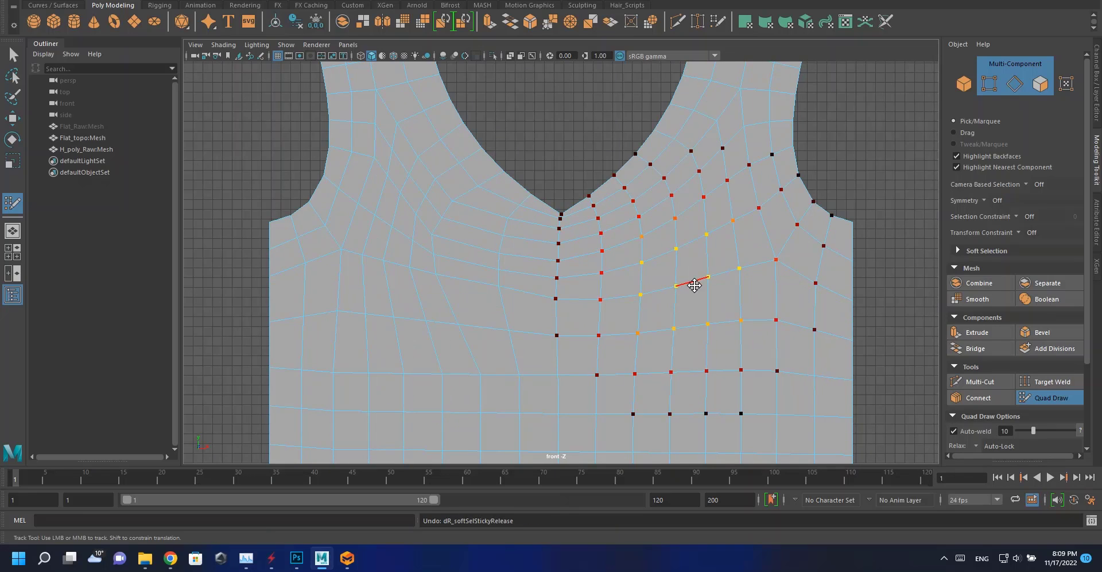
pyautogui.keyDown('shift'); pyautogui.moveTo(679, 278); pyautogui.dragTo(741, 270); pyautogui.keyUp('shift')
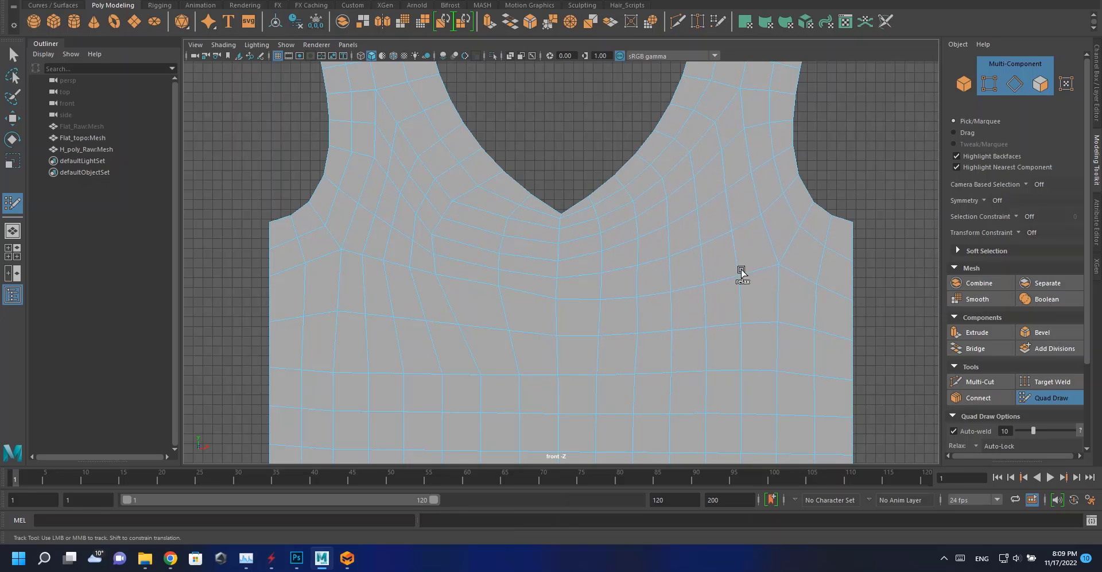
pyautogui.keyDown('shift'); pyautogui.moveTo(716, 226); pyautogui.dragTo(691, 282); pyautogui.keyUp('shift')
# Inspect the quad layout of the topo front and back patterns.
pyautogui.hotkey('alt', 'shift')
pyautogui.moveTo(410, 202)
pyautogui.keyDown('shift'); pyautogui.mouseDown()
pyautogui.moveTo(410, 248)
pyautogui.moveTo(458, 307)
pyautogui.moveTo(475, 362)
pyautogui.mouseUp(); pyautogui.keyUp('shift')
pyautogui.keyDown('alt'); pyautogui.moveTo(464, 313); pyautogui.dragTo(452, 250, button='right'); pyautogui.keyUp('alt')
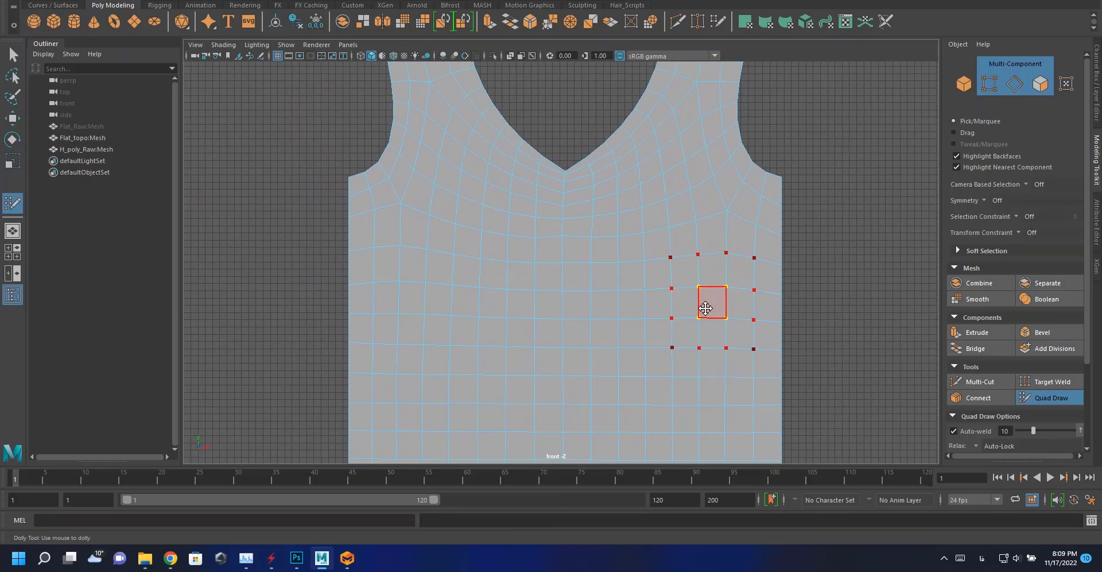
pyautogui.keyDown('alt'); pyautogui.moveTo(708, 305); pyautogui.dragTo(721, 198, button='middle'); pyautogui.keyUp('alt')
pyautogui.keyDown('alt'); pyautogui.moveTo(721, 199); pyautogui.dragTo(621, 254, button='right'); pyautogui.keyUp('alt')
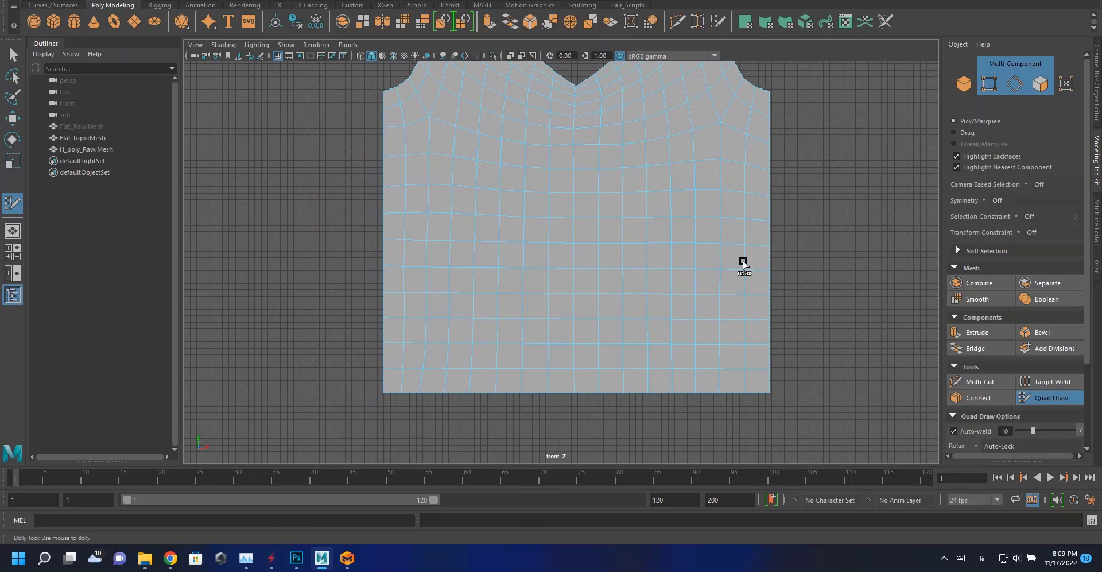
pyautogui.keyDown('alt'); pyautogui.moveTo(712, 124); pyautogui.dragTo(676, 191, button='middle'); pyautogui.keyUp('alt')
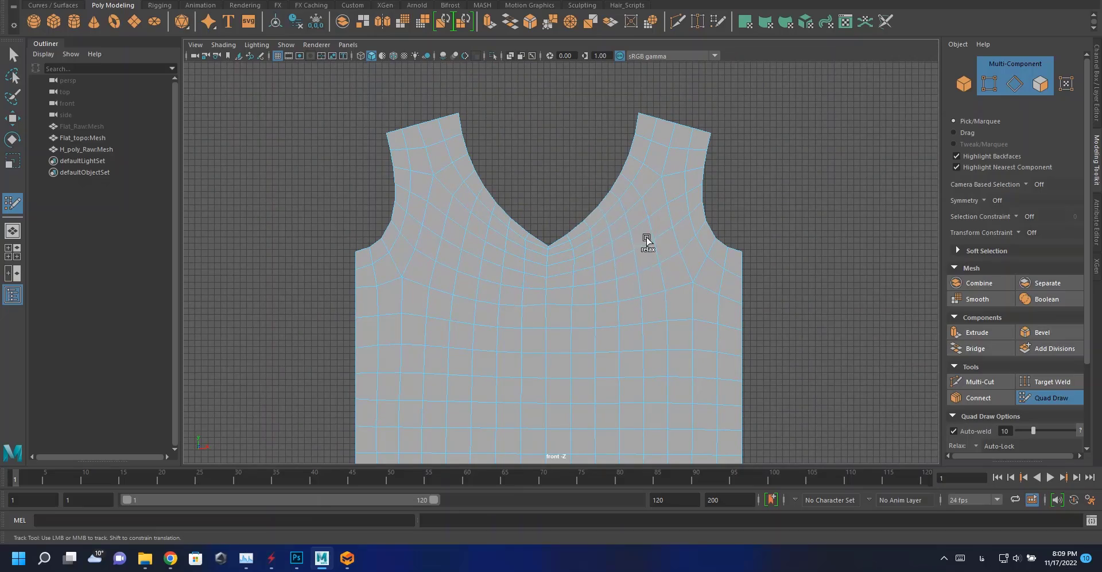
pyautogui.keyDown('alt'); pyautogui.moveTo(555, 281); pyautogui.dragTo(373, 215, button='right'); pyautogui.keyUp('alt')
pyautogui.keyDown('alt'); pyautogui.moveTo(401, 243); pyautogui.dragTo(318, 202, button='middle'); pyautogui.keyUp('alt')
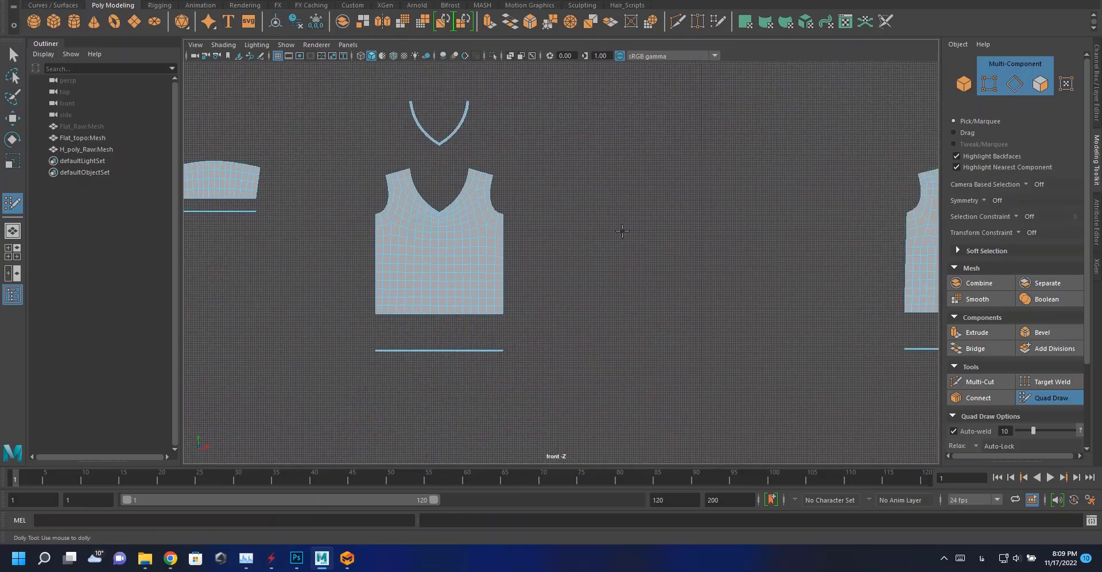
pyautogui.keyDown('alt'); pyautogui.moveTo(622, 232); pyautogui.dragTo(322, 230, button='middle'); pyautogui.keyUp('alt')
pyautogui.keyDown('alt'); pyautogui.moveTo(494, 212); pyautogui.dragTo(565, 216, button='right'); pyautogui.keyUp('alt')
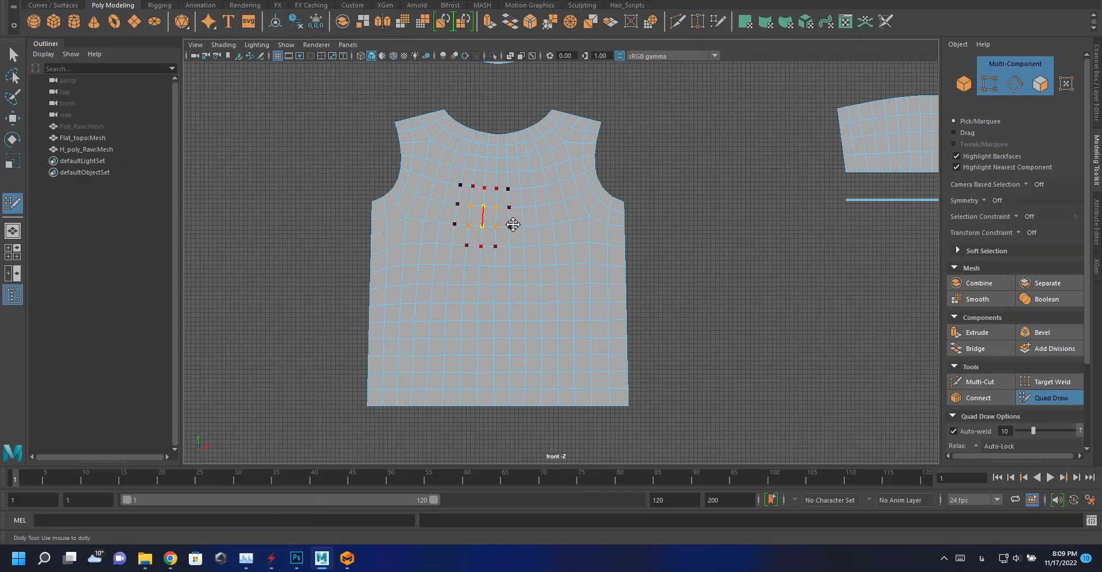
pyautogui.click(13, 55)
pyautogui.moveTo(691, 231); pyautogui.dragTo(722, 211, button='right')
pyautogui.click(551, 274)
pyautogui.keyDown('alt'); pyautogui.moveTo(551, 273); pyautogui.dragTo(396, 224, button='right'); pyautogui.keyUp('alt')
pyautogui.keyDown('alt'); pyautogui.moveTo(476, 252); pyautogui.dragTo(598, 275, button='middle'); pyautogui.keyUp('alt')
pyautogui.press('space')
pyautogui.press('space')
pyautogui.press('space')
pyautogui.press('space')
pyautogui.press('space')
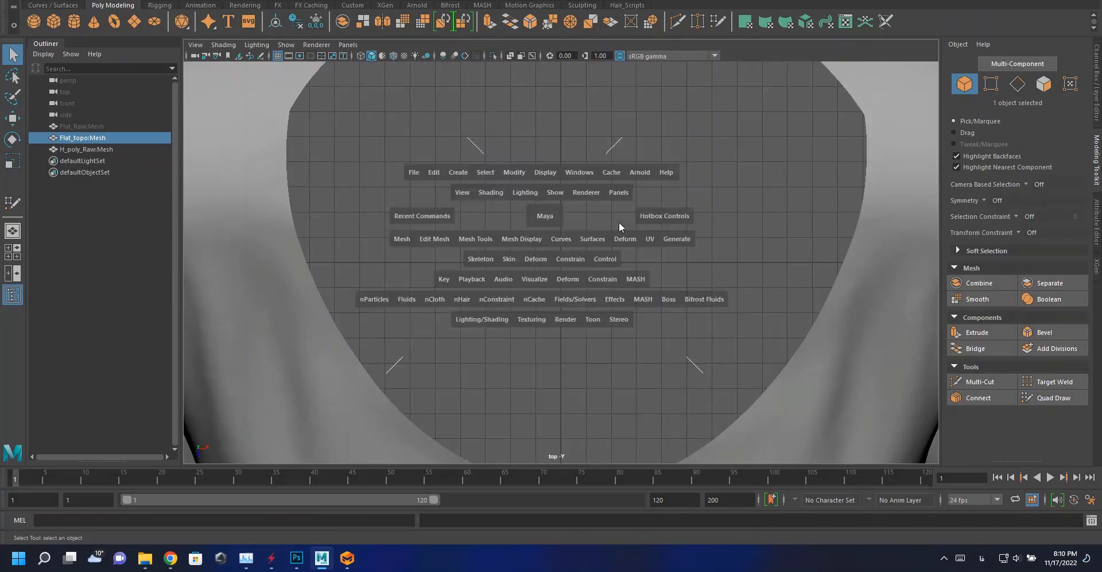
pyautogui.press('space')
pyautogui.keyDown('alt'); pyautogui.moveTo(627, 291); pyautogui.dragTo(551, 287, button='right'); pyautogui.keyUp('alt')
pyautogui.keyDown('alt'); pyautogui.moveTo(551, 287); pyautogui.dragTo(493, 338, button='middle'); pyautogui.keyUp('alt')
# Show the flat raw mesh and transfer its attributes onto the flat topo mesh.
pyautogui.click(89, 127)
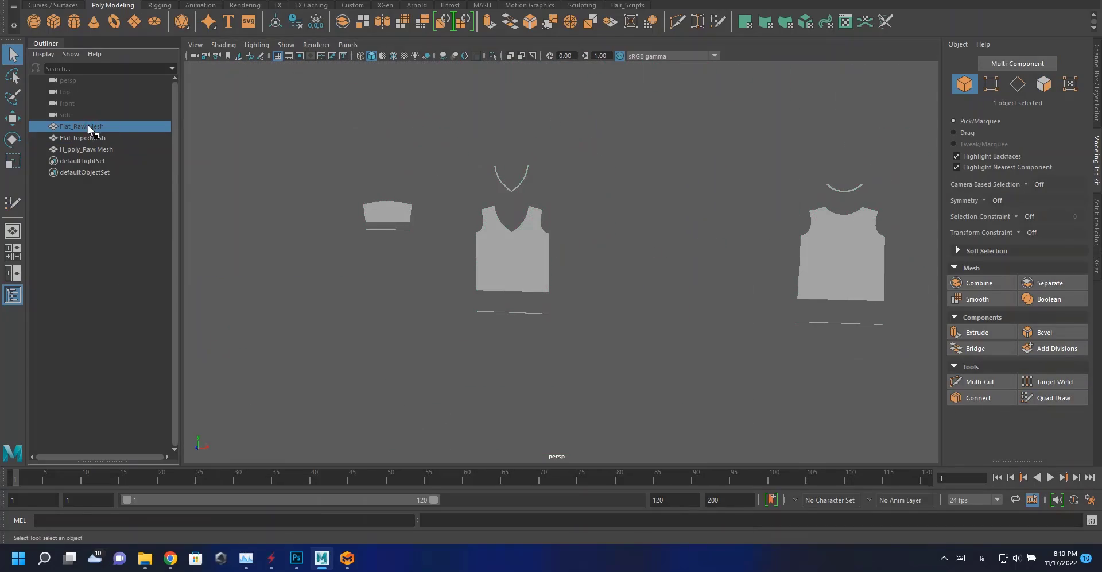
pyautogui.hotkey('alt', 'shift')
pyautogui.press('h')
pyautogui.keyDown('ctrl'); pyautogui.click(130, 137); pyautogui.keyUp('ctrl')
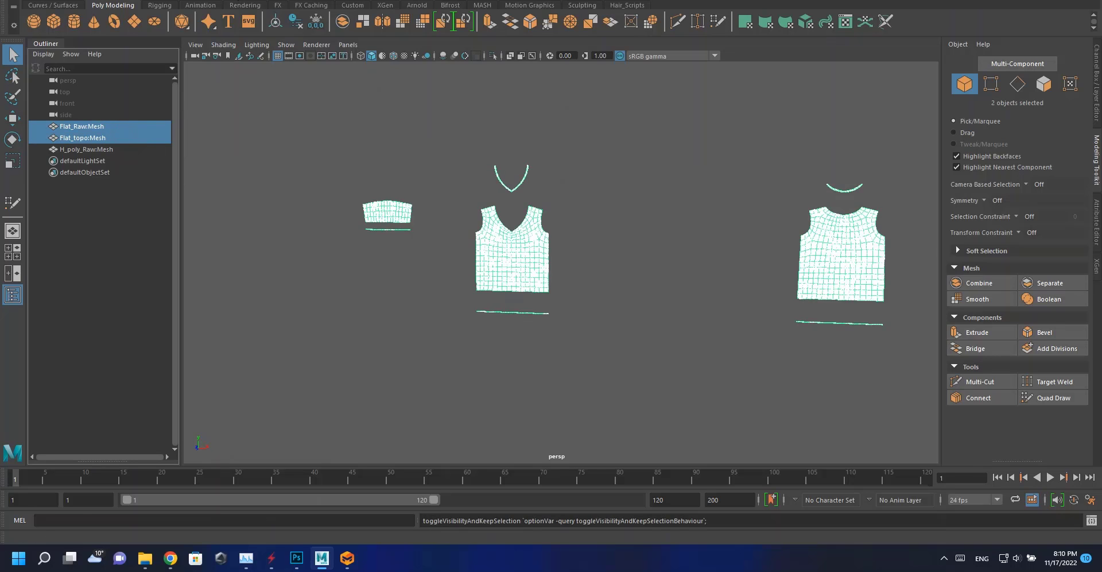
pyautogui.click(201, 0)
pyautogui.click(306, 179)
pyautogui.hotkey('ctrl', 'z')
pyautogui.click(201, 0)
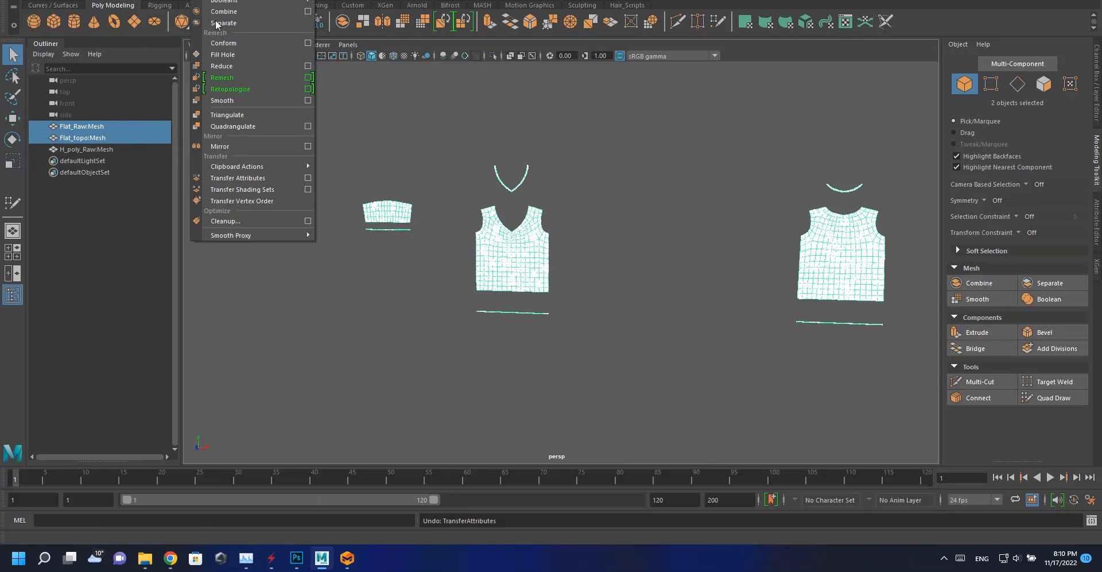
pyautogui.click(309, 179)
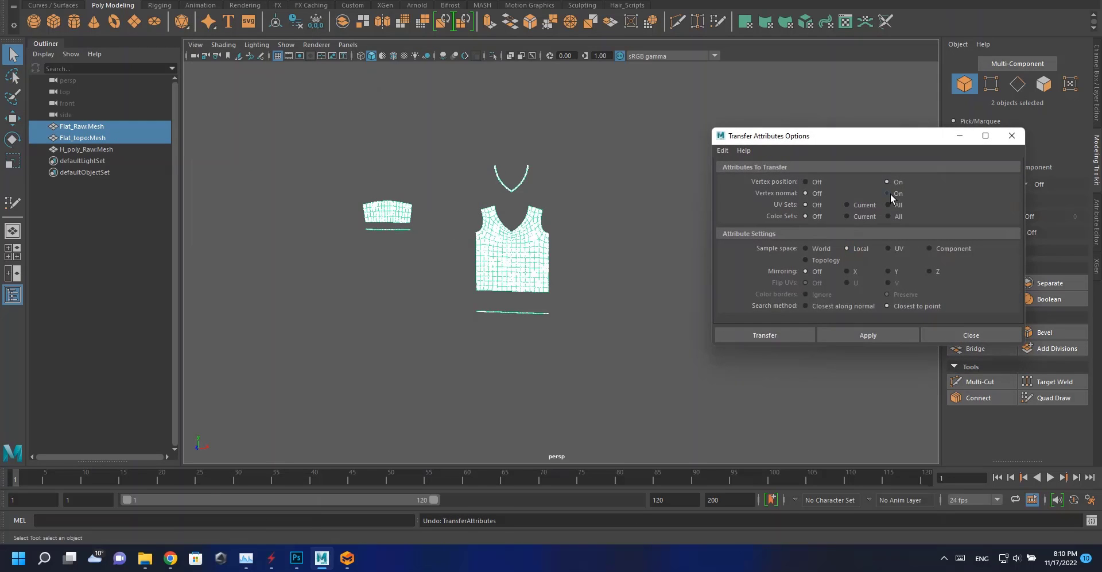
pyautogui.click(765, 334)
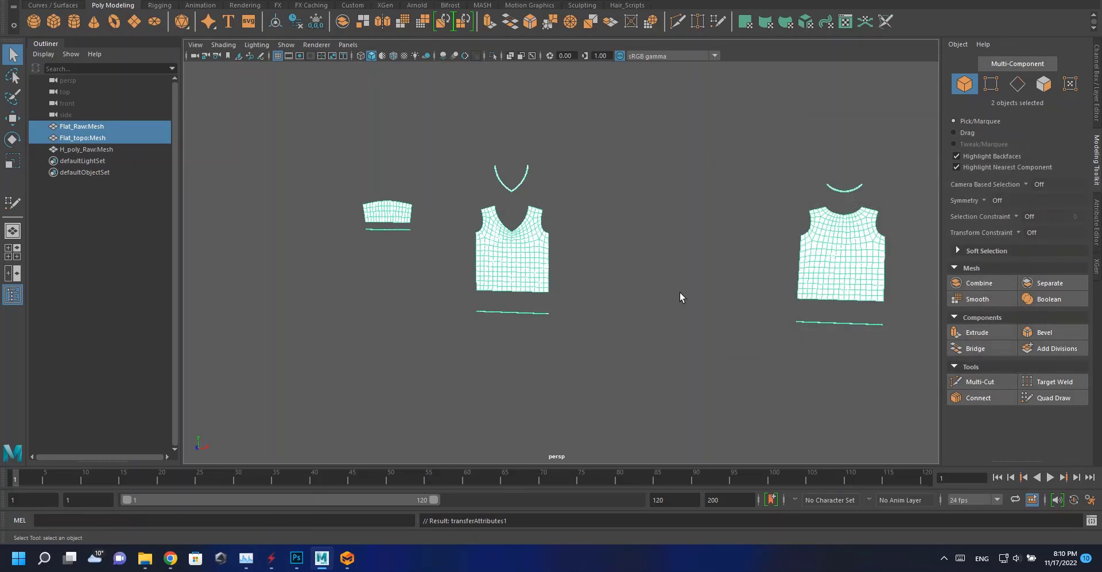
# Hide the flat raw mesh and delete the flat topo mesh's construction history.
pyautogui.hotkey('ctrl', 'h')
pyautogui.click(522, 261)
pyautogui.click(441, 0)
pyautogui.click(456, 0)
pyautogui.keyDown('alt'); pyautogui.moveTo(950, 47); pyautogui.dragTo(391, 229, button='right'); pyautogui.keyUp('alt')
pyautogui.click(1037, 0)
pyautogui.moveTo(609, 176); pyautogui.dragTo(623, 161, button='right')
pyautogui.click(607, 165)
pyautogui.click(531, 250)
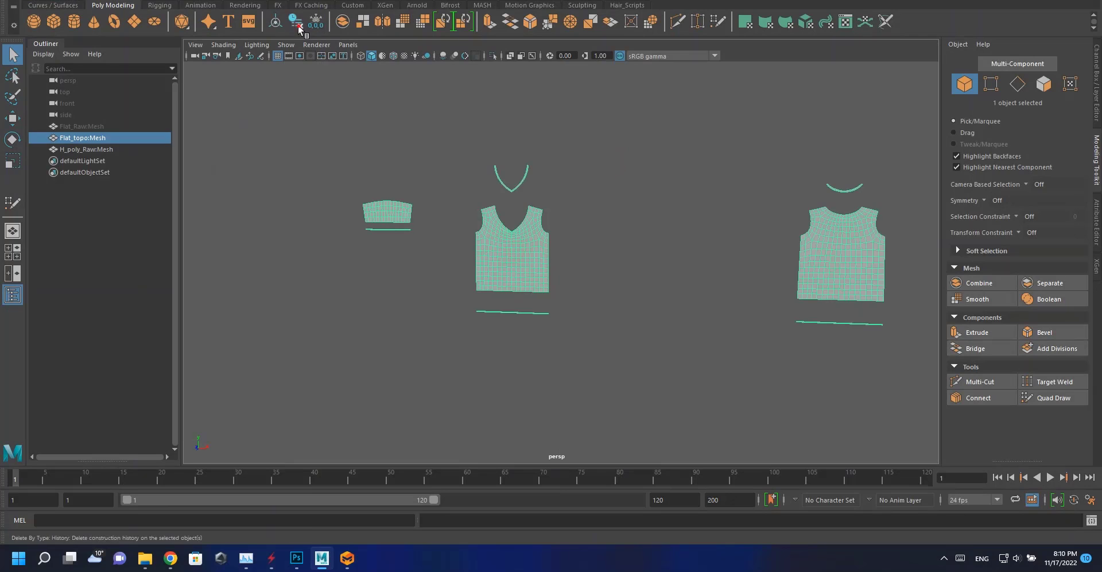
# Select the high-poly shirt and the flat topo mesh and transfer vertex positions from the high-poly shirt.
pyautogui.click(84, 149)
pyautogui.moveTo(84, 138); pyautogui.dragTo(84, 137)
pyautogui.keyDown('alt'); pyautogui.moveTo(573, 300); pyautogui.dragTo(500, 179, button='right'); pyautogui.keyUp('alt')
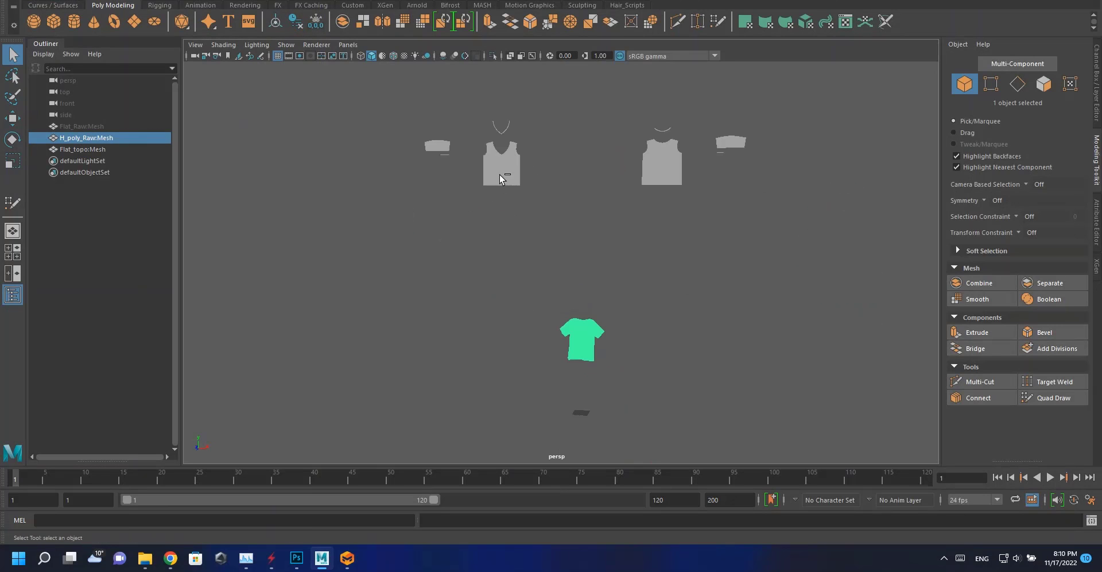
pyautogui.keyDown('shift'); pyautogui.click(506, 157); pyautogui.keyUp('shift')
pyautogui.click(200, 0)
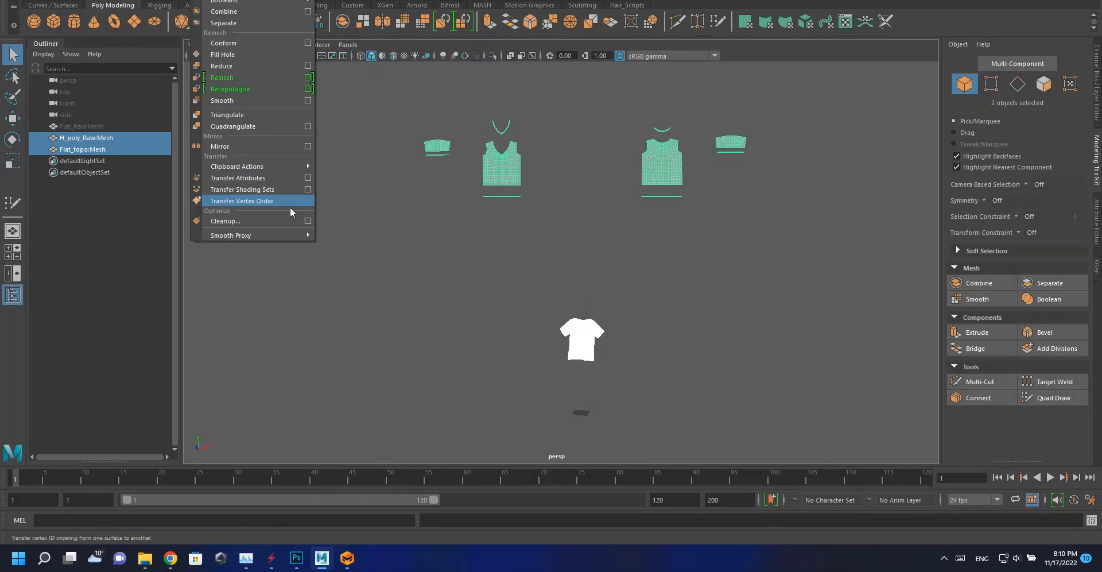
pyautogui.click(308, 178)
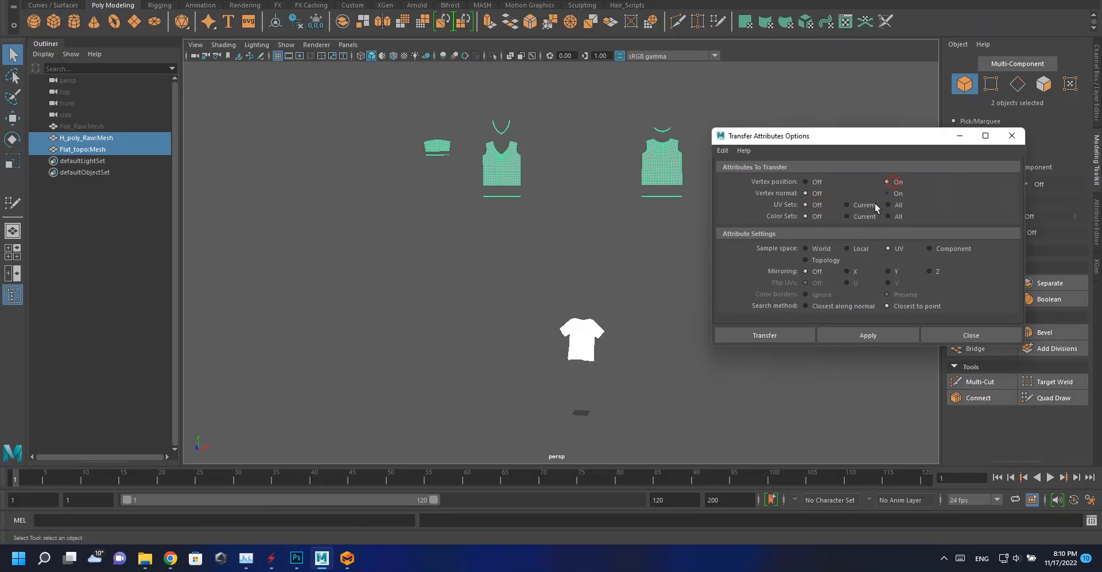
pyautogui.click(764, 335)
# Hide the high-poly shirt and select the transferred topo shirt.
pyautogui.keyDown('alt'); pyautogui.moveTo(649, 292); pyautogui.dragTo(497, 418, button='middle'); pyautogui.keyUp('alt')
pyautogui.scroll(8, 635, 179)
pyautogui.keyDown('shift'); pyautogui.moveTo(533, 312); pyautogui.dragTo(534, 256, button='right'); pyautogui.keyUp('shift')
pyautogui.moveTo(552, 316); pyautogui.dragTo(602, 227, button='right')
pyautogui.click(524, 306)
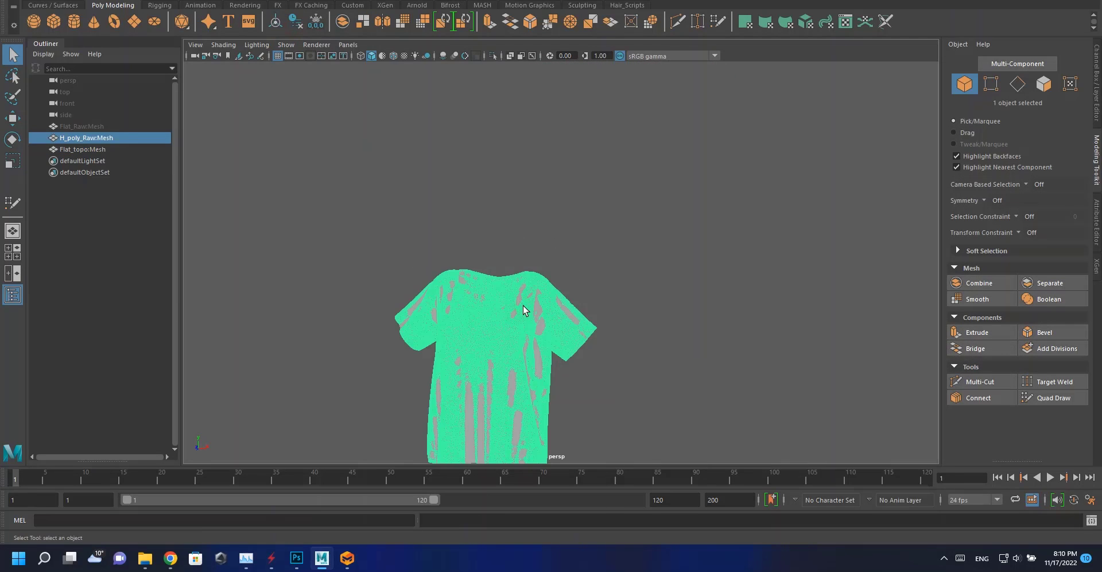
pyautogui.hotkey('ctrl', 'h')
pyautogui.click(524, 307)
# Select all vertices of the topo shirt and merge them with a 0.1500 threshold.
pyautogui.keyDown('alt'); pyautogui.moveTo(505, 309); pyautogui.dragTo(496, 238, button='middle'); pyautogui.keyUp('alt')
pyautogui.scroll(5, 492, 227)
pyautogui.keyDown('alt'); pyautogui.moveTo(491, 225); pyautogui.dragTo(317, 229); pyautogui.keyUp('alt')
pyautogui.keyDown('alt'); pyautogui.moveTo(317, 221); pyautogui.dragTo(475, 186, button='middle'); pyautogui.keyUp('alt')
pyautogui.scroll(3, 475, 184)
pyautogui.moveTo(475, 201); pyautogui.dragTo(432, 201, button='right')
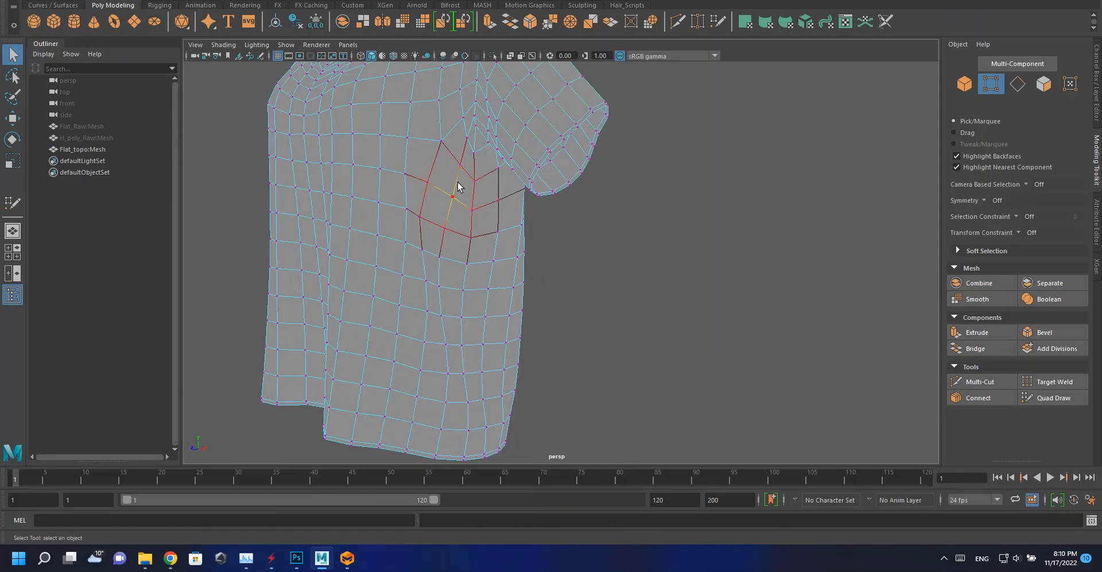
pyautogui.scroll(-6, 461, 218)
pyautogui.moveTo(629, 94); pyautogui.dragTo(414, 362)
pyautogui.scroll(4, 495, 224)
pyautogui.keyDown('shift'); pyautogui.moveTo(495, 225); pyautogui.dragTo(562, 170, button='right'); pyautogui.keyUp('shift')
pyautogui.click(842, 334)
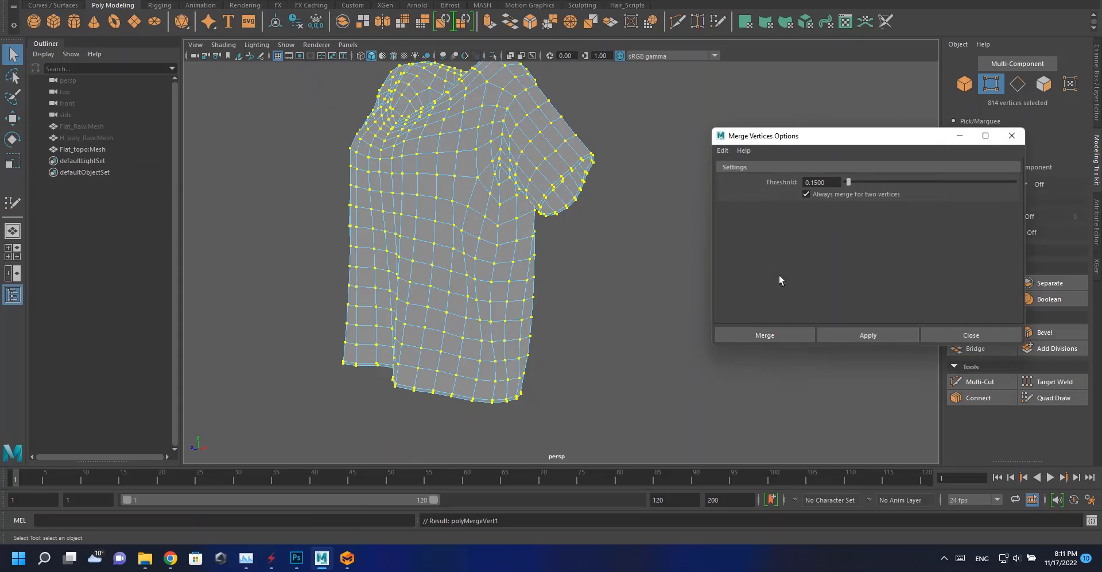
pyautogui.keyDown('alt'); pyautogui.moveTo(626, 230); pyautogui.dragTo(534, 270); pyautogui.keyUp('alt')
pyautogui.scroll(4, 502, 190)
pyautogui.click(965, 336)
# Examine the merged topo shirt's seams around the shoulder and sleeve.
pyautogui.scroll(5, 465, 143)
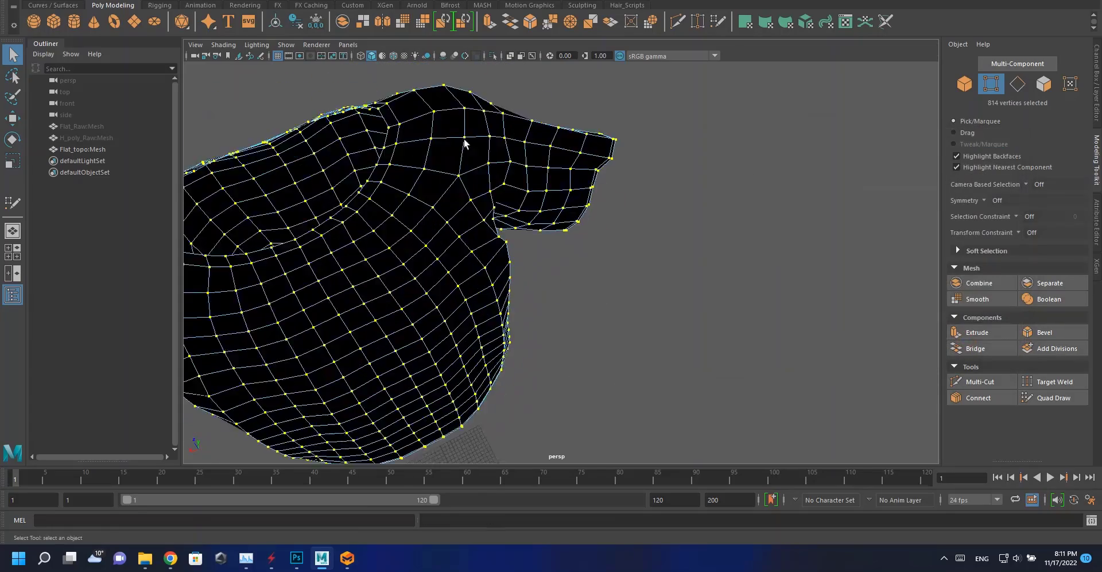
pyautogui.keyDown('alt'); pyautogui.moveTo(465, 143); pyautogui.dragTo(538, 156); pyautogui.keyUp('alt')
pyautogui.click(523, 156)
pyautogui.press('w')
pyautogui.hotkey('ctrl', 'z')
pyautogui.keyDown('alt'); pyautogui.moveTo(459, 158); pyautogui.dragTo(588, 128); pyautogui.keyUp('alt')
pyautogui.click(409, 159)
pyautogui.scroll(-4, 588, 128)
pyautogui.keyDown('alt'); pyautogui.moveTo(230, 201); pyautogui.dragTo(472, 207); pyautogui.keyUp('alt')
pyautogui.scroll(3, 401, 260)
pyautogui.click(484, 240)
pyautogui.hotkey('ctrl', 'z')
pyautogui.keyDown('alt'); pyautogui.moveTo(484, 240); pyautogui.dragTo(390, 229, button='right'); pyautogui.keyUp('alt')
pyautogui.keyDown('alt'); pyautogui.moveTo(539, 86); pyautogui.dragTo(524, 221, button='middle'); pyautogui.keyUp('alt')
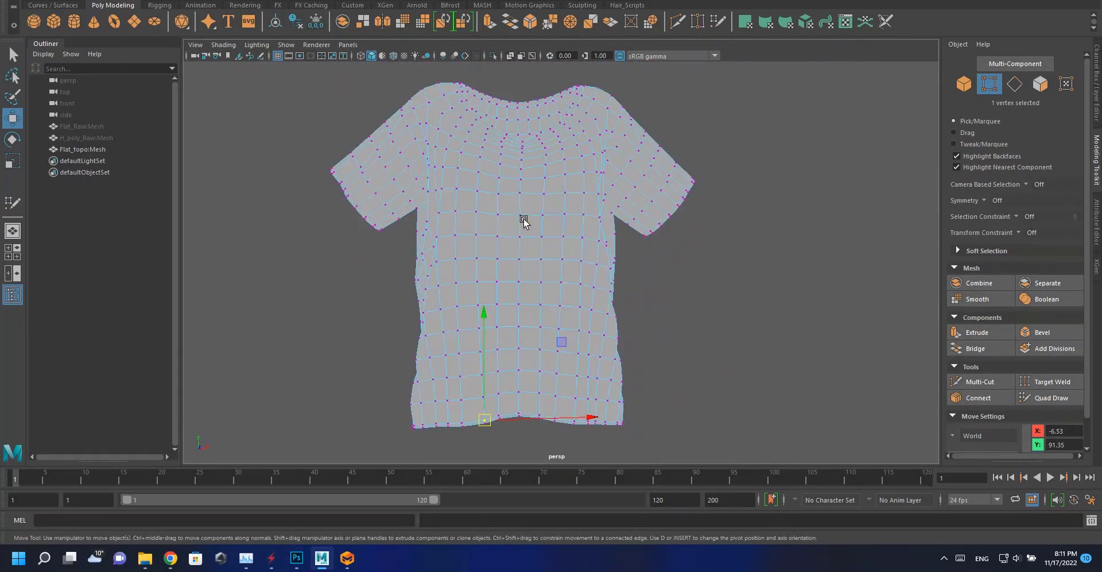
# Move a copy of the topo shirt aside along X and smooth the topo shirt with 1 division.
pyautogui.moveTo(526, 223); pyautogui.dragTo(573, 198, button='right')
pyautogui.keyDown('alt'); pyautogui.moveTo(610, 202); pyautogui.dragTo(549, 187, button='right'); pyautogui.keyUp('alt')
pyautogui.keyDown('alt'); pyautogui.moveTo(563, 226); pyautogui.dragTo(350, 153, button='right'); pyautogui.keyUp('alt')
pyautogui.click(350, 153)
pyautogui.click(531, 241)
pyautogui.keyDown('alt'); pyautogui.moveTo(609, 304); pyautogui.dragTo(552, 321, button='right'); pyautogui.keyUp('alt')
pyautogui.keyDown('alt'); pyautogui.moveTo(552, 322); pyautogui.dragTo(521, 265, button='middle'); pyautogui.keyUp('alt')
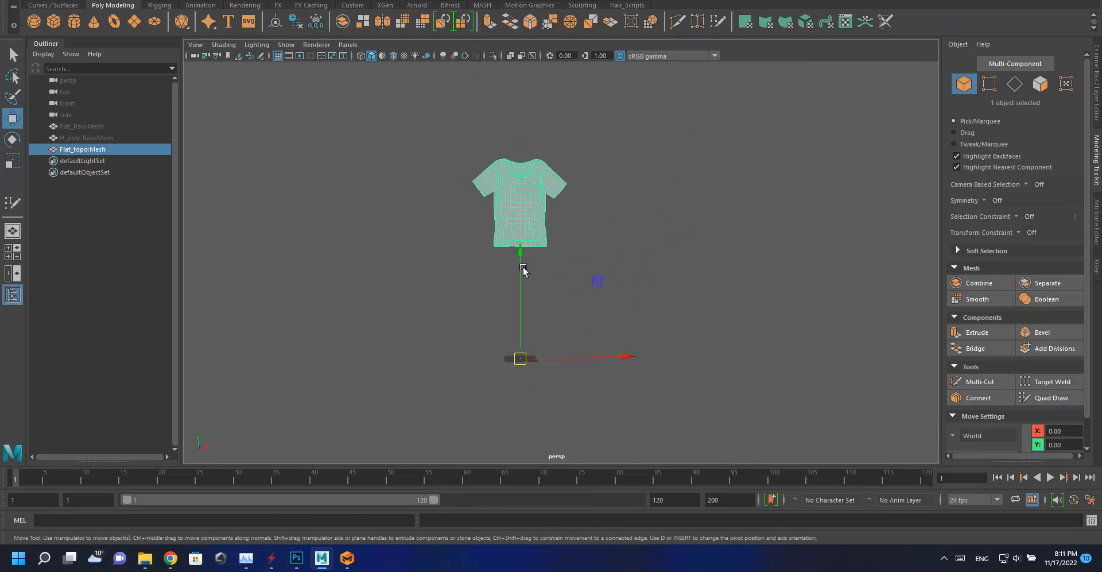
pyautogui.keyDown('shift'); pyautogui.moveTo(627, 357); pyautogui.dragTo(1002, 352); pyautogui.keyUp('shift')
pyautogui.click(497, 192)
pyautogui.keyDown('shift'); pyautogui.moveTo(529, 190); pyautogui.dragTo(520, 247, button='right'); pyautogui.keyUp('shift')
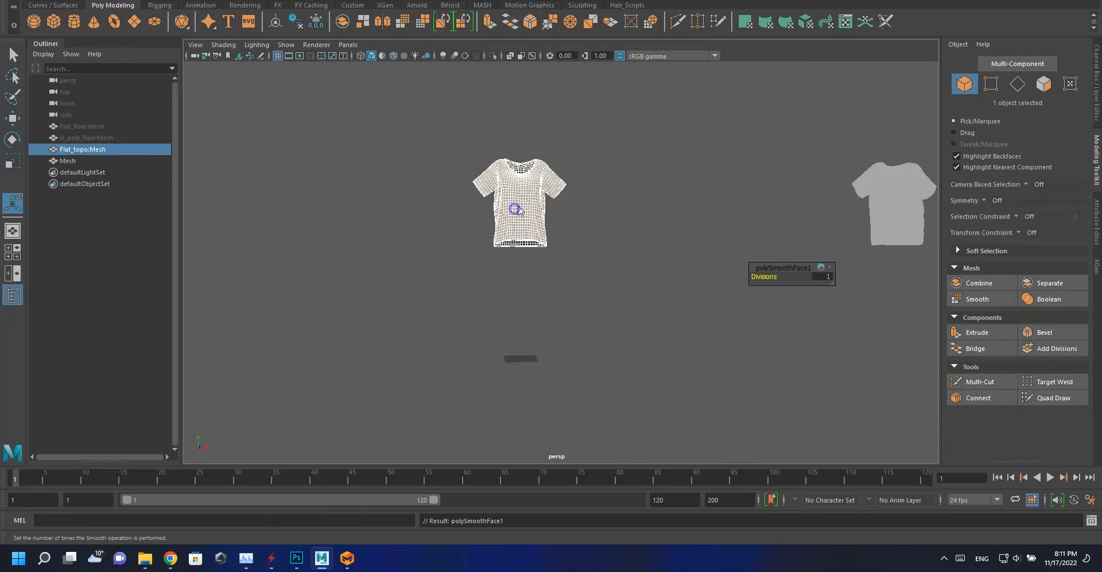
# Frame the topo shirt and show the high-poly shirt to compare them.
pyautogui.press('q')
pyautogui.keyDown('alt'); pyautogui.moveTo(526, 353); pyautogui.dragTo(528, 379, button='middle'); pyautogui.keyUp('alt')
pyautogui.click(525, 313)
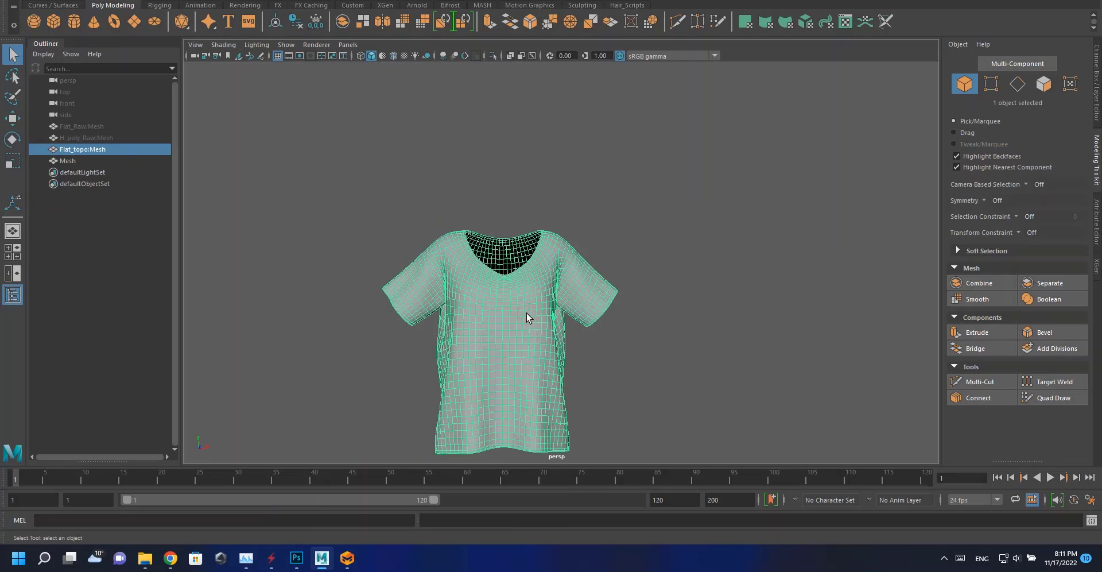
pyautogui.press('f')
pyautogui.keyDown('alt'); pyautogui.moveTo(617, 264); pyautogui.dragTo(494, 233); pyautogui.keyUp('alt')
pyautogui.click(90, 137)
pyautogui.press('h')
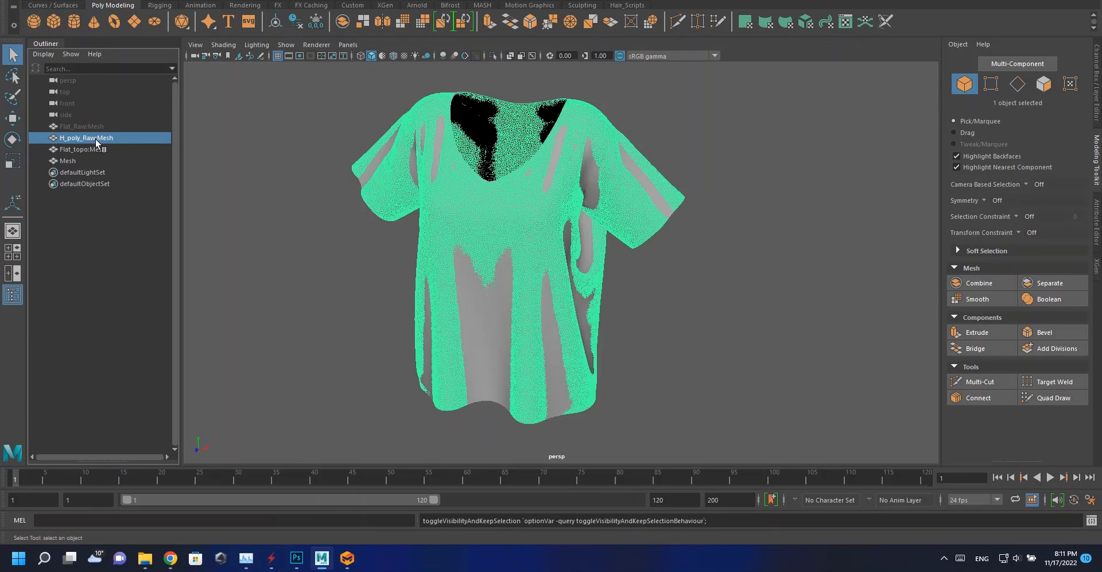
pyautogui.keyDown('ctrl'); pyautogui.click(95, 148); pyautogui.keyUp('ctrl')
pyautogui.click(199, 1)
pyautogui.click(246, 179)
pyautogui.moveTo(297, 159); pyautogui.dragTo(322, 149, button='right')
pyautogui.click(402, 172)
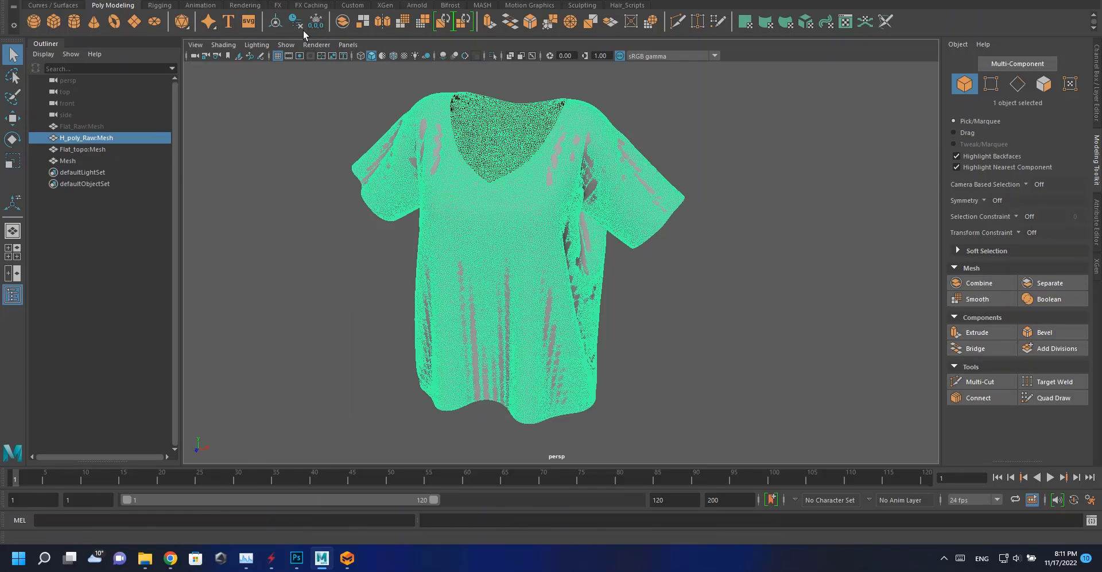
pyautogui.click(296, 23)
pyautogui.keyDown('alt'); pyautogui.moveTo(432, 196); pyautogui.dragTo(460, 188); pyautogui.keyUp('alt')
pyautogui.press('h')
# Duplicate the topo shirt and move the copy aside along X to 212.58.
pyautogui.click(454, 201)
pyautogui.click(295, 22)
pyautogui.keyDown('alt'); pyautogui.moveTo(430, 184); pyautogui.dragTo(296, 132, button='right'); pyautogui.keyUp('alt')
pyautogui.press('w')
pyautogui.keyDown('alt'); pyautogui.moveTo(549, 301); pyautogui.dragTo(512, 300); pyautogui.keyUp('alt')
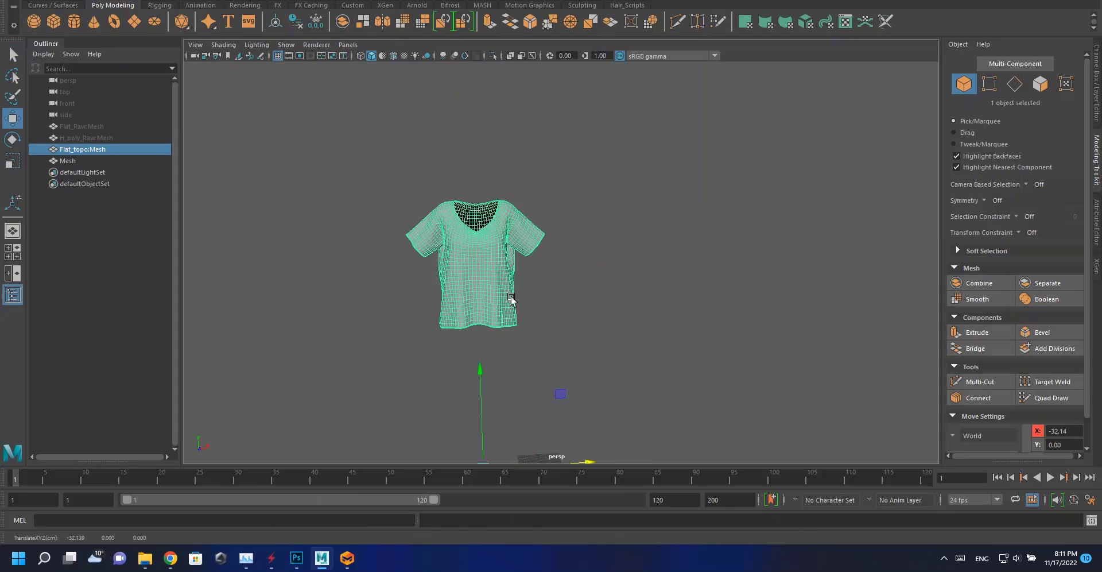
pyautogui.keyDown('alt'); pyautogui.moveTo(511, 300); pyautogui.dragTo(495, 192, button='middle'); pyautogui.keyUp('alt')
pyautogui.keyDown('shift'); pyautogui.moveTo(557, 366); pyautogui.dragTo(920, 346); pyautogui.keyUp('shift')
pyautogui.keyDown('alt'); pyautogui.moveTo(866, 300); pyautogui.dragTo(619, 299, button='middle'); pyautogui.keyUp('alt')
pyautogui.moveTo(702, 348); pyautogui.dragTo(744, 345)
pyautogui.keyDown('alt'); pyautogui.moveTo(425, 190); pyautogui.dragTo(376, 177); pyautogui.keyUp('alt')
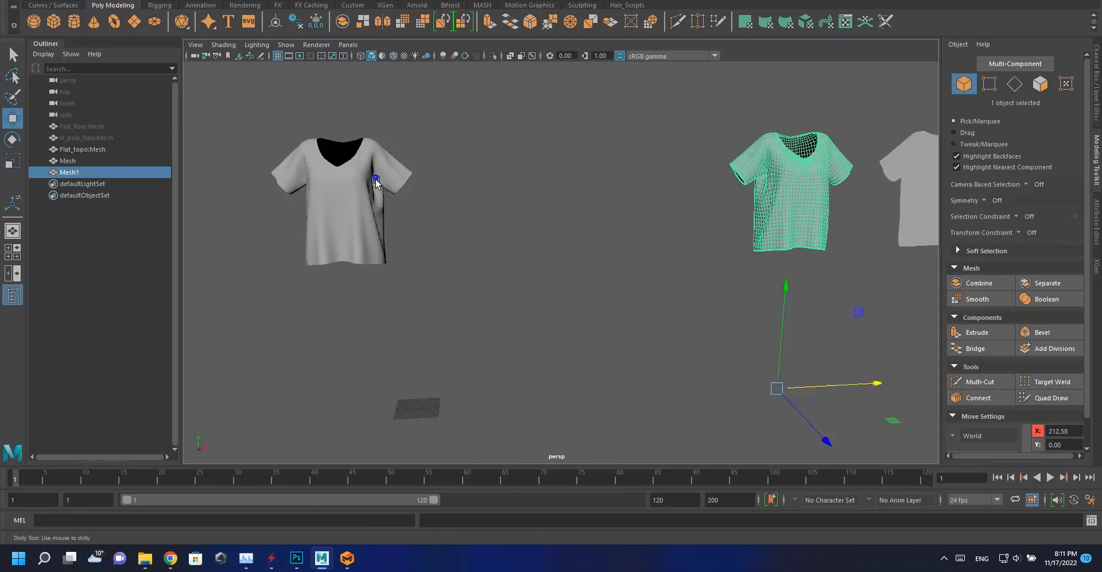
# Inspect the copied shirt's V-neck and nudge a vertex just below the neckline.
pyautogui.keyDown('alt'); pyautogui.moveTo(377, 178); pyautogui.dragTo(465, 195, button='right'); pyautogui.keyUp('alt')
pyautogui.keyDown('alt'); pyautogui.moveTo(746, 241); pyautogui.dragTo(472, 209, button='middle'); pyautogui.keyUp('alt')
pyautogui.keyDown('alt'); pyautogui.moveTo(472, 208); pyautogui.dragTo(579, 275, button='right'); pyautogui.keyUp('alt')
pyautogui.keyDown('alt'); pyautogui.moveTo(580, 276); pyautogui.dragTo(463, 170); pyautogui.keyUp('alt')
pyautogui.keyDown('alt'); pyautogui.moveTo(463, 170); pyautogui.dragTo(505, 292, button='right'); pyautogui.keyUp('alt')
pyautogui.keyDown('alt'); pyautogui.moveTo(479, 257); pyautogui.dragTo(583, 197); pyautogui.keyUp('alt')
pyautogui.moveTo(583, 195); pyautogui.dragTo(536, 194, button='right')
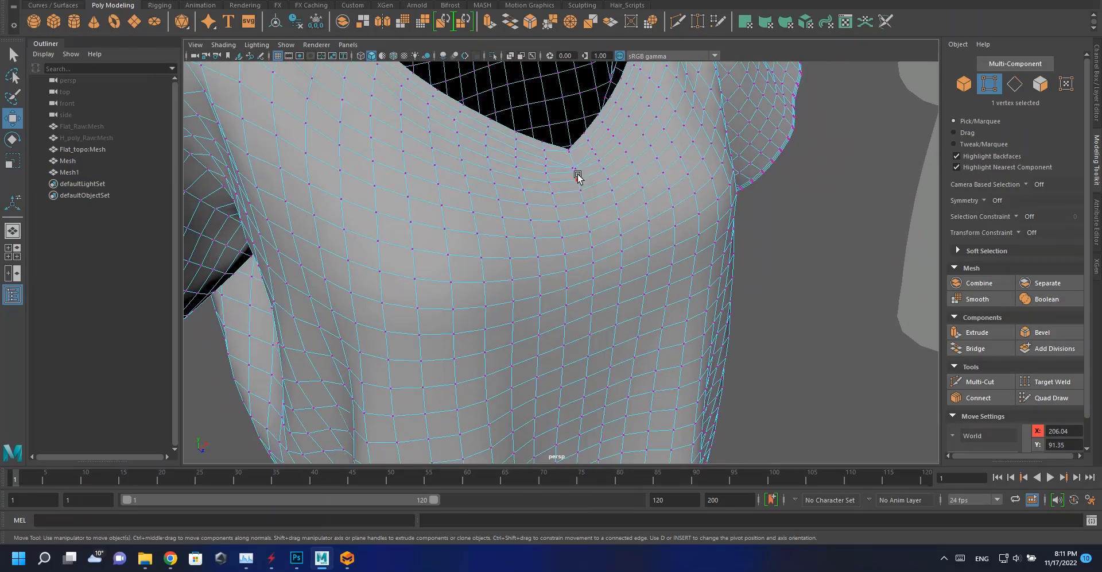
pyautogui.keyDown('alt'); pyautogui.moveTo(576, 174); pyautogui.dragTo(519, 282); pyautogui.keyUp('alt')
pyautogui.keyDown('alt'); pyautogui.moveTo(519, 282); pyautogui.dragTo(539, 337, button='right'); pyautogui.keyUp('alt')
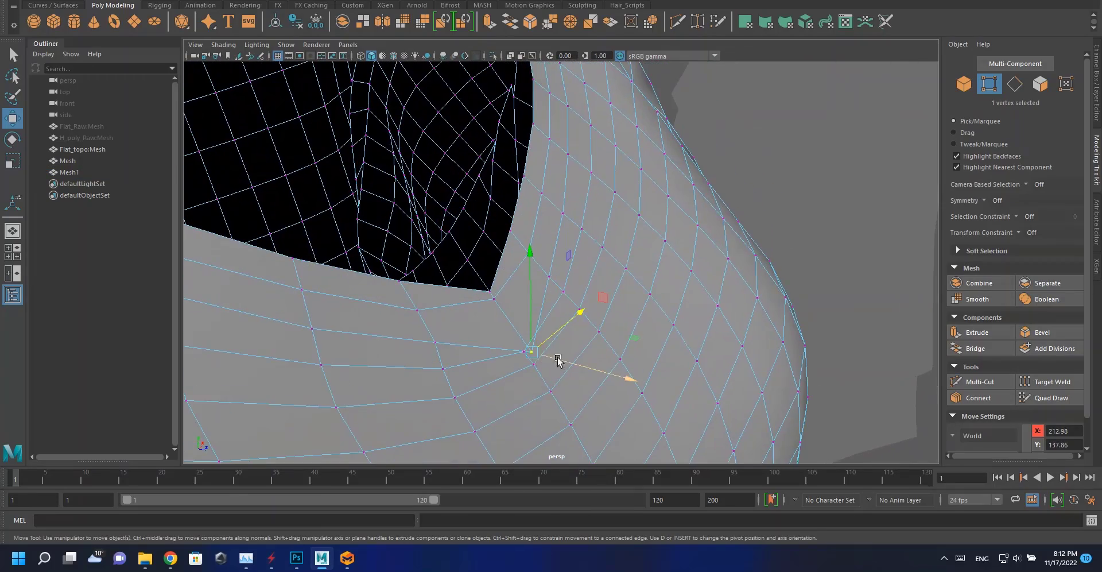
pyautogui.click(533, 352)
pyautogui.keyDown('alt'); pyautogui.moveTo(508, 323); pyautogui.dragTo(472, 288); pyautogui.keyUp('alt')
pyautogui.press('f')
pyautogui.keyDown('alt'); pyautogui.moveTo(533, 289); pyautogui.dragTo(578, 227, button='right'); pyautogui.keyUp('alt')
pyautogui.keyDown('alt'); pyautogui.moveTo(462, 227); pyautogui.dragTo(280, 198, button='right'); pyautogui.keyUp('alt')
pyautogui.keyDown('alt'); pyautogui.moveTo(556, 281); pyautogui.dragTo(525, 300); pyautogui.keyUp('alt')
pyautogui.keyDown('alt'); pyautogui.moveTo(548, 273); pyautogui.dragTo(583, 312, button='right'); pyautogui.keyUp('alt')
pyautogui.keyDown('alt'); pyautogui.moveTo(521, 262); pyautogui.dragTo(333, 229, button='right'); pyautogui.keyUp('alt')
pyautogui.keyDown('alt'); pyautogui.moveTo(333, 230); pyautogui.dragTo(534, 217, button='middle'); pyautogui.keyUp('alt')
pyautogui.click(518, 216)
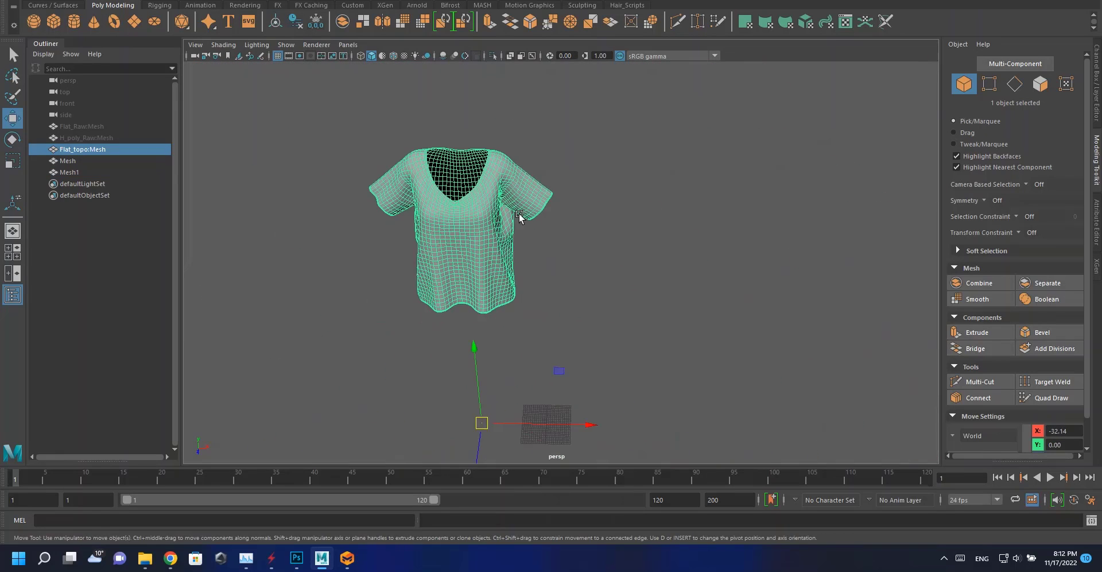
pyautogui.keyDown('alt'); pyautogui.moveTo(519, 216); pyautogui.dragTo(472, 232); pyautogui.keyUp('alt')
pyautogui.keyDown('shift'); pyautogui.moveTo(465, 236); pyautogui.dragTo(459, 302, button='right'); pyautogui.keyUp('shift')
pyautogui.keyDown('alt'); pyautogui.moveTo(459, 238); pyautogui.dragTo(512, 227, button='middle'); pyautogui.keyUp('alt')
# Select the topo shirt and show the high-poly shirt beside it.
pyautogui.press('q')
pyautogui.click(580, 226)
pyautogui.click(105, 152)
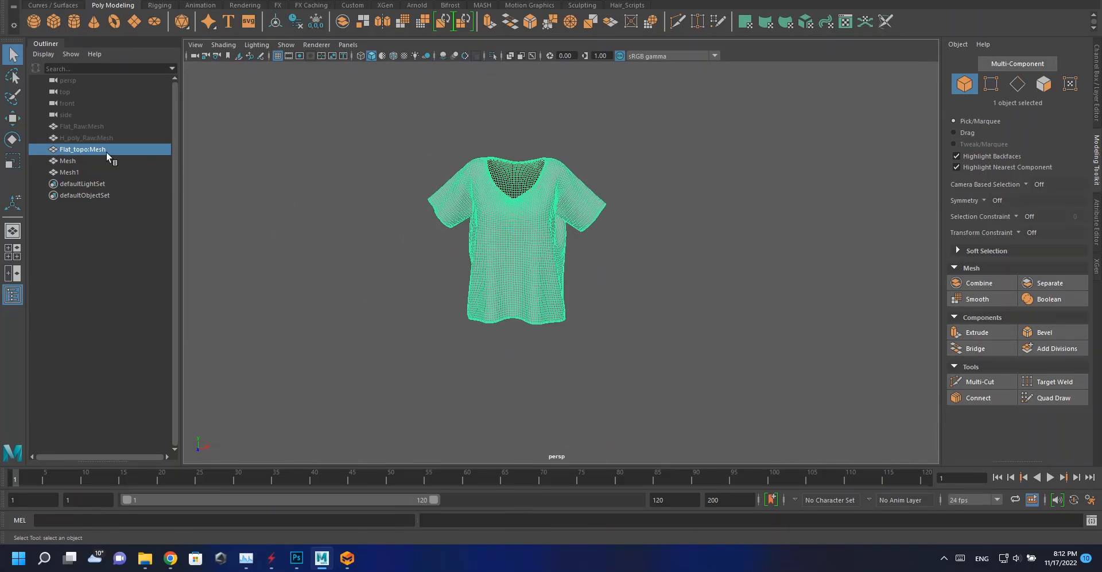
pyautogui.click(92, 141)
pyautogui.press('h')
pyautogui.keyDown('alt'); pyautogui.moveTo(577, 260); pyautogui.dragTo(504, 251, button='right'); pyautogui.keyUp('alt')
pyautogui.keyDown('alt'); pyautogui.moveTo(504, 251); pyautogui.dragTo(478, 221, button='middle'); pyautogui.keyUp('alt')
pyautogui.click(495, 227)
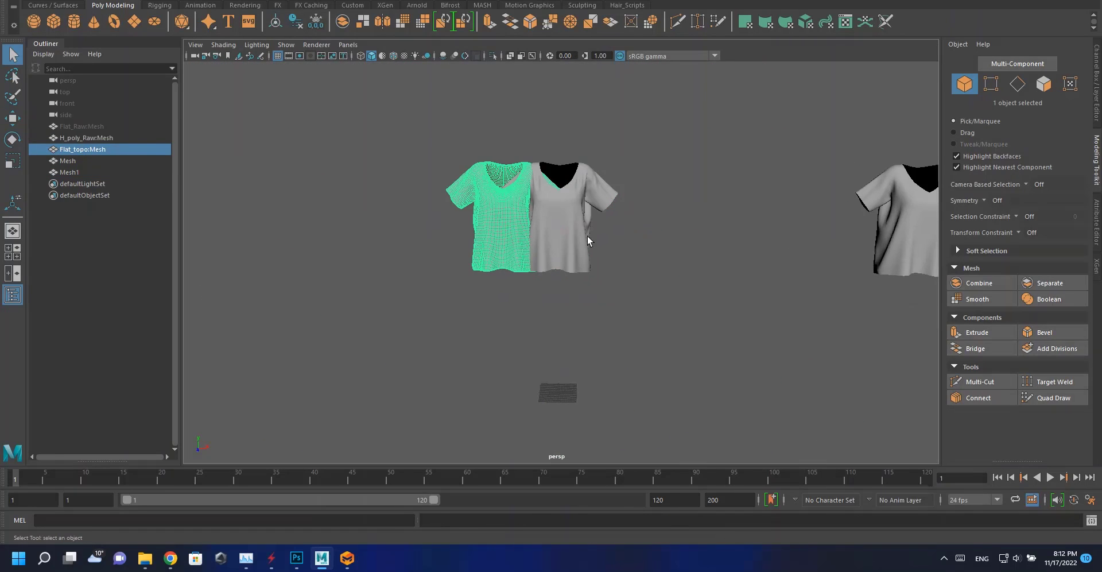
# Transfer attributes from the high-poly shirt onto the smoothed topo shirt.
pyautogui.click(1097, 84)
pyautogui.click(535, 215)
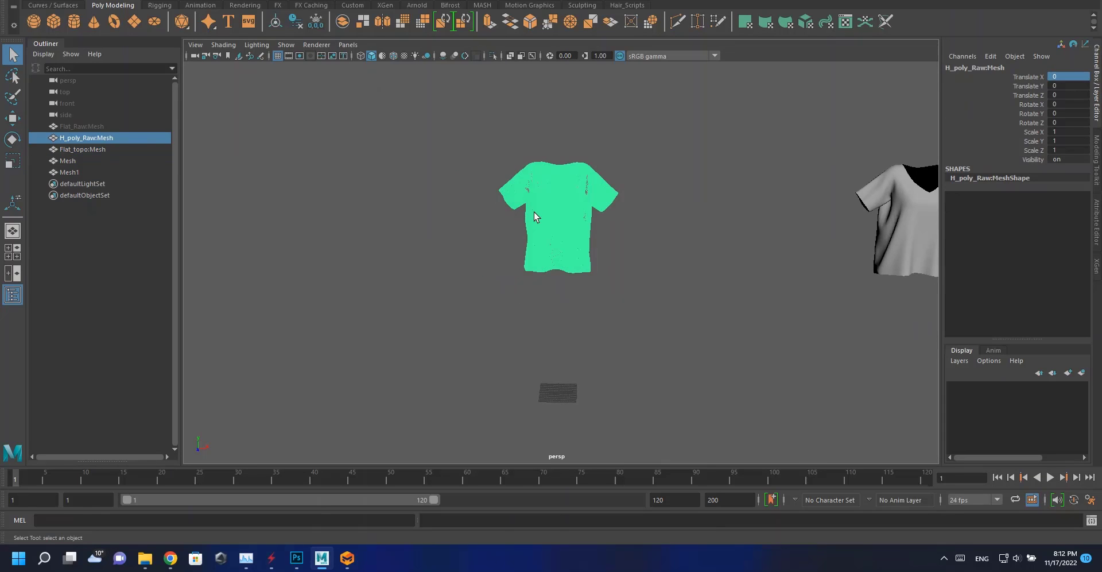
pyautogui.keyDown('ctrl'); pyautogui.click(102, 147); pyautogui.keyUp('ctrl')
pyautogui.click(199, 1)
pyautogui.click(268, 178)
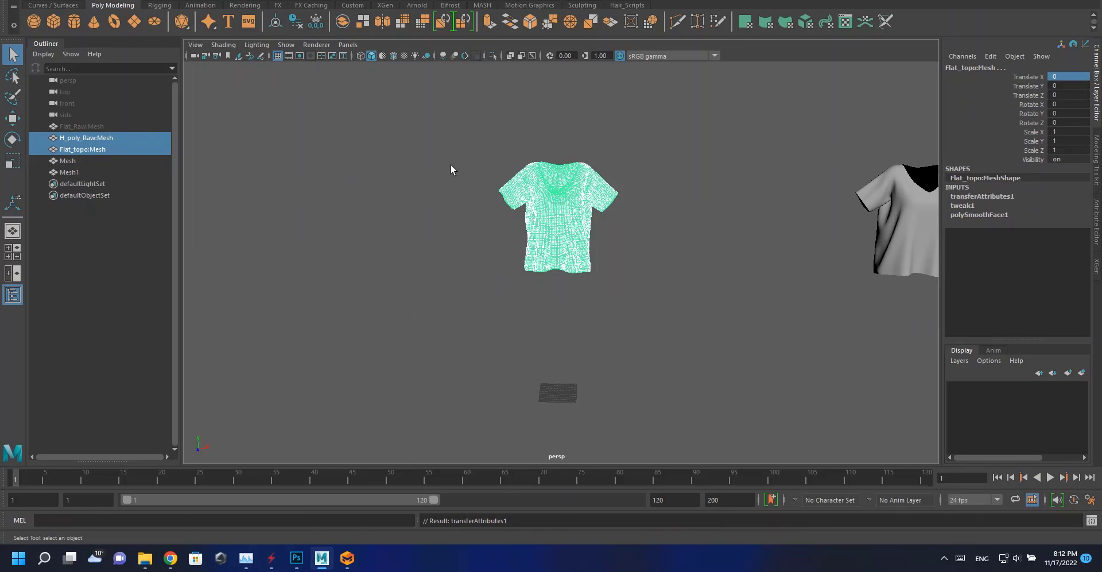
# Hide the high-poly shirt and select a vertex just below the topo shirt's V-neck point.
pyautogui.keyDown('alt'); pyautogui.moveTo(511, 215); pyautogui.dragTo(586, 219, button='right'); pyautogui.keyUp('alt')
pyautogui.keyDown('alt'); pyautogui.moveTo(586, 219); pyautogui.dragTo(544, 242, button='middle'); pyautogui.keyUp('alt')
pyautogui.click(544, 242)
pyautogui.press('h')
pyautogui.click(515, 233)
pyautogui.keyDown('alt'); pyautogui.moveTo(515, 234); pyautogui.dragTo(560, 376, button='right'); pyautogui.keyUp('alt')
pyautogui.keyDown('alt'); pyautogui.moveTo(495, 209); pyautogui.dragTo(428, 166, button='middle'); pyautogui.keyUp('alt')
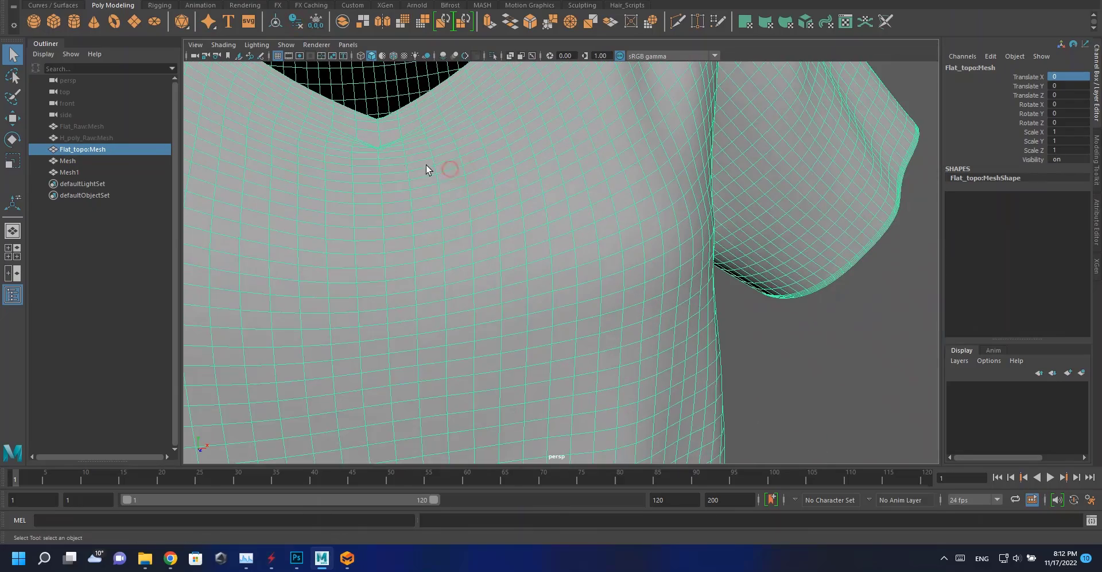
pyautogui.moveTo(403, 158); pyautogui.dragTo(378, 149, button='right')
pyautogui.click(376, 148)
pyautogui.press('f')
pyautogui.scroll(-6, 595, 261)
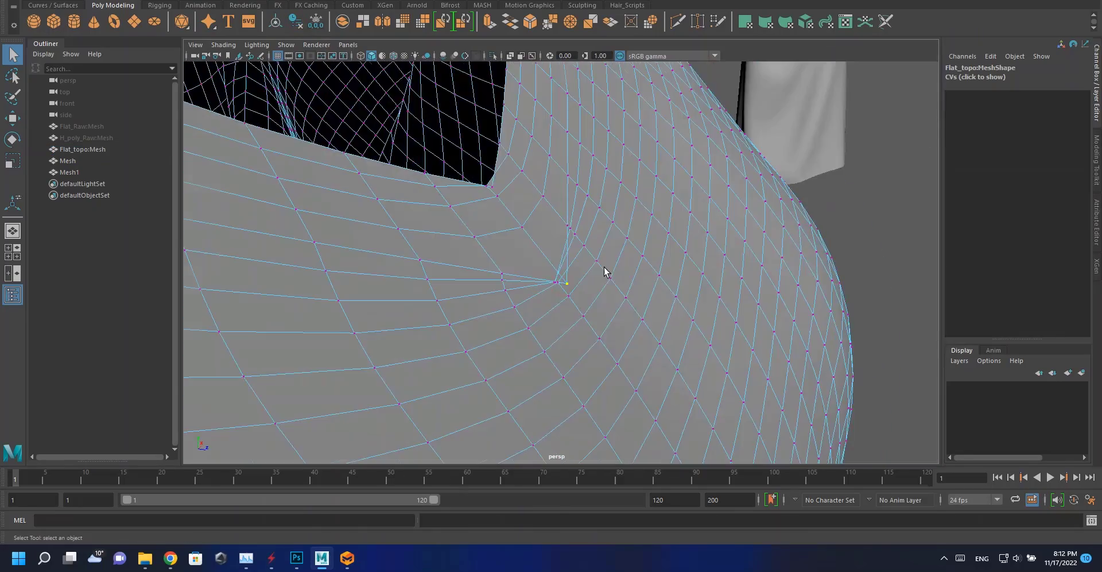
# Move the vertices around the V-neck point of the topo shirt to even out the neckline.
pyautogui.press('w')
pyautogui.moveTo(571, 288); pyautogui.dragTo(545, 248)
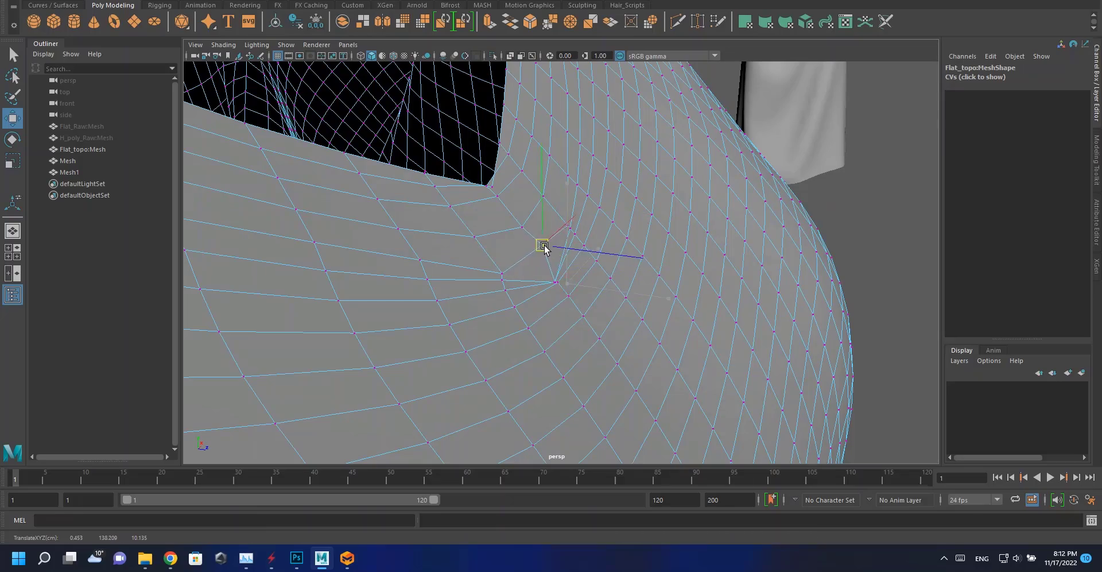
pyautogui.click(553, 281)
pyautogui.scroll(3, 553, 285)
pyautogui.moveTo(552, 290); pyautogui.dragTo(553, 243)
pyautogui.hotkey('ctrl', 'z')
pyautogui.keyDown('alt'); pyautogui.moveTo(567, 276); pyautogui.dragTo(349, 288); pyautogui.keyUp('alt')
pyautogui.moveTo(554, 240); pyautogui.dragTo(691, 265)
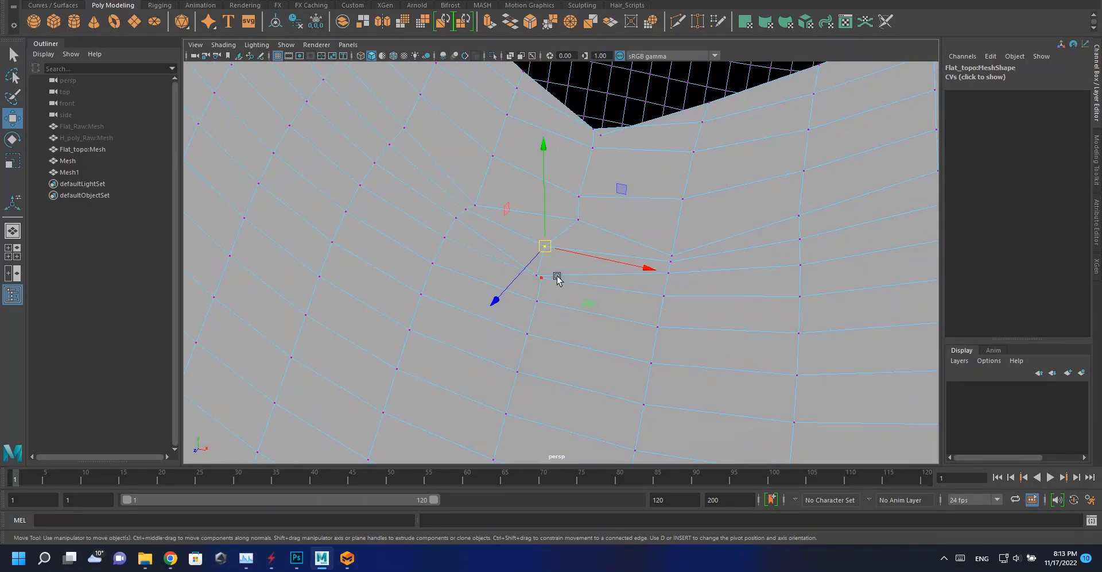
pyautogui.keyDown('alt'); pyautogui.moveTo(541, 271); pyautogui.dragTo(567, 264); pyautogui.keyUp('alt')
pyautogui.click(519, 244)
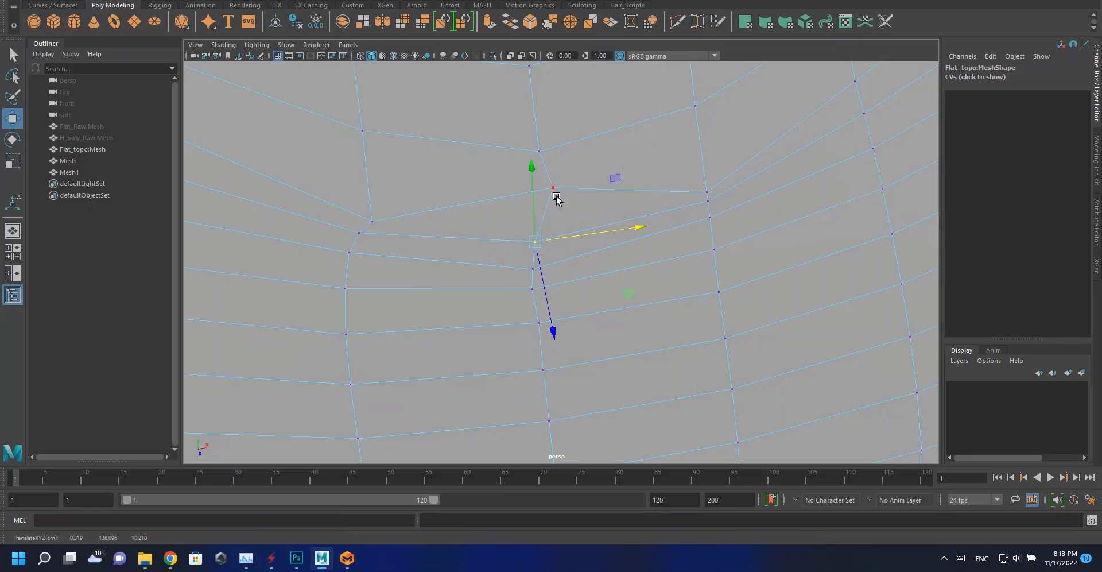
pyautogui.moveTo(591, 183); pyautogui.dragTo(523, 202)
pyautogui.keyDown('alt'); pyautogui.moveTo(376, 226); pyautogui.dragTo(460, 214); pyautogui.keyUp('alt')
pyautogui.keyDown('alt'); pyautogui.moveTo(537, 259); pyautogui.dragTo(516, 202); pyautogui.keyUp('alt')
pyautogui.scroll(3, 528, 226)
pyautogui.moveTo(486, 168); pyautogui.dragTo(499, 181)
pyautogui.keyDown('alt'); pyautogui.moveTo(498, 182); pyautogui.dragTo(545, 176); pyautogui.keyUp('alt')
pyautogui.moveTo(484, 193); pyautogui.dragTo(504, 219)
pyautogui.keyDown('alt'); pyautogui.moveTo(457, 170); pyautogui.dragTo(464, 284); pyautogui.keyUp('alt')
pyautogui.keyDown('alt'); pyautogui.moveTo(615, 224); pyautogui.dragTo(453, 263); pyautogui.keyUp('alt')
pyautogui.click(433, 215)
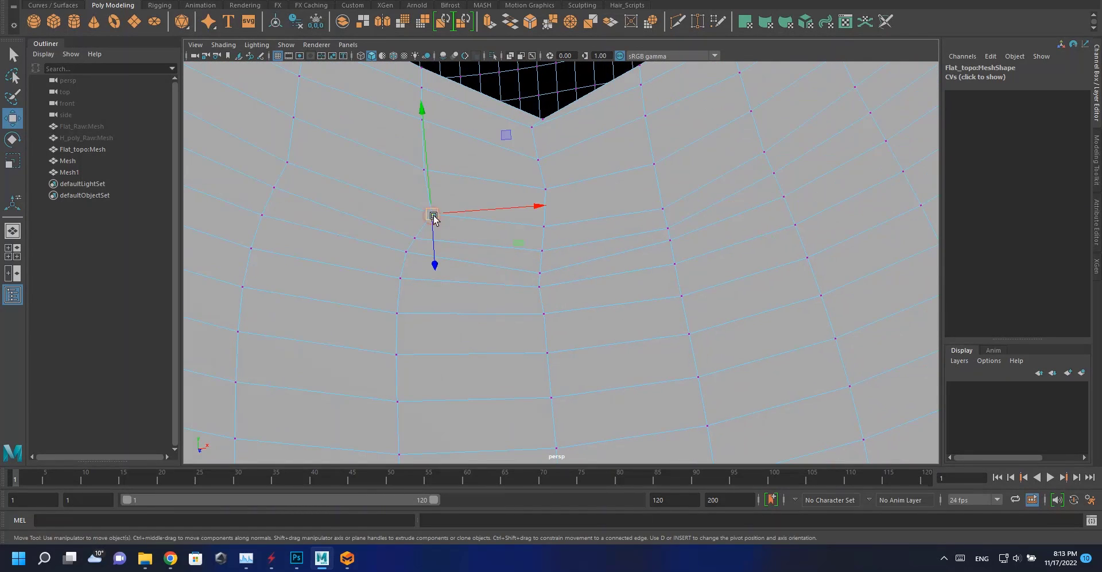
pyautogui.moveTo(432, 218); pyautogui.dragTo(419, 215)
pyautogui.keyDown('alt'); pyautogui.moveTo(575, 231); pyautogui.dragTo(516, 247, button='middle'); pyautogui.keyUp('alt')
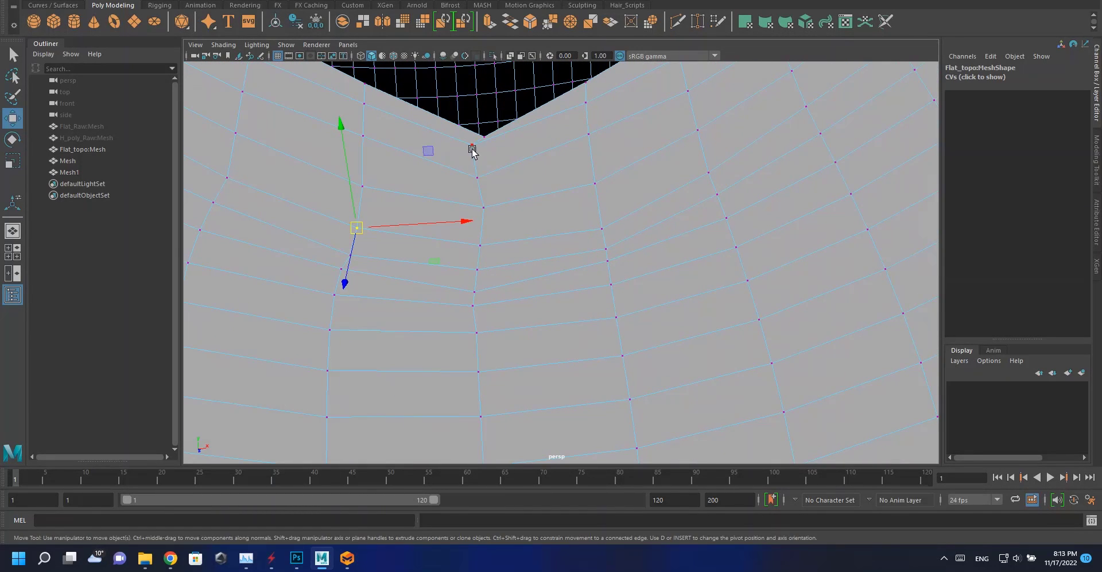
pyautogui.click(472, 148)
pyautogui.moveTo(472, 148); pyautogui.dragTo(482, 180)
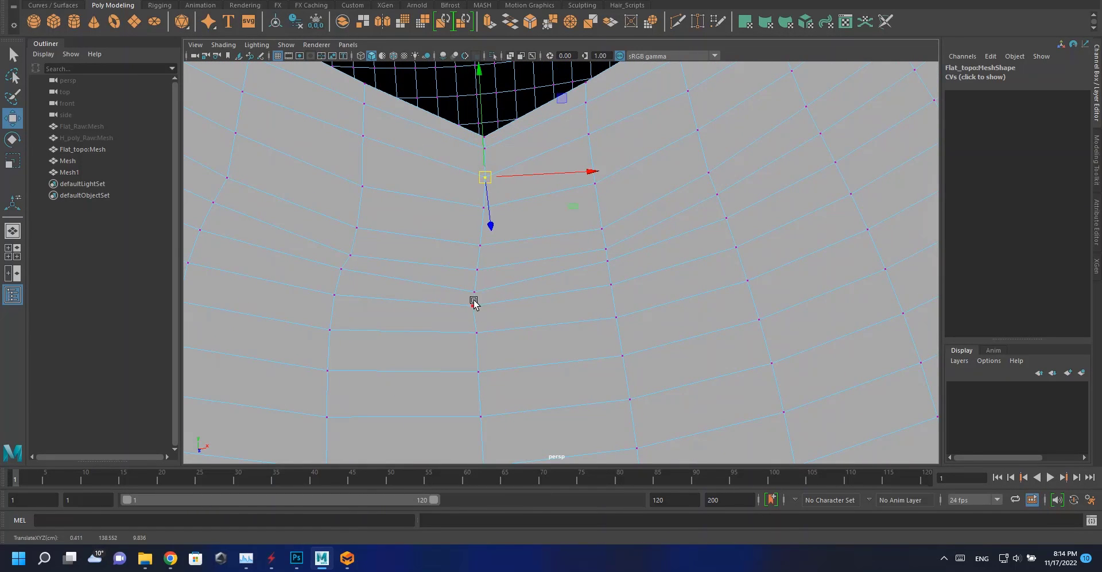
pyautogui.keyDown('alt'); pyautogui.moveTo(543, 259); pyautogui.dragTo(527, 194, button='right'); pyautogui.keyUp('alt')
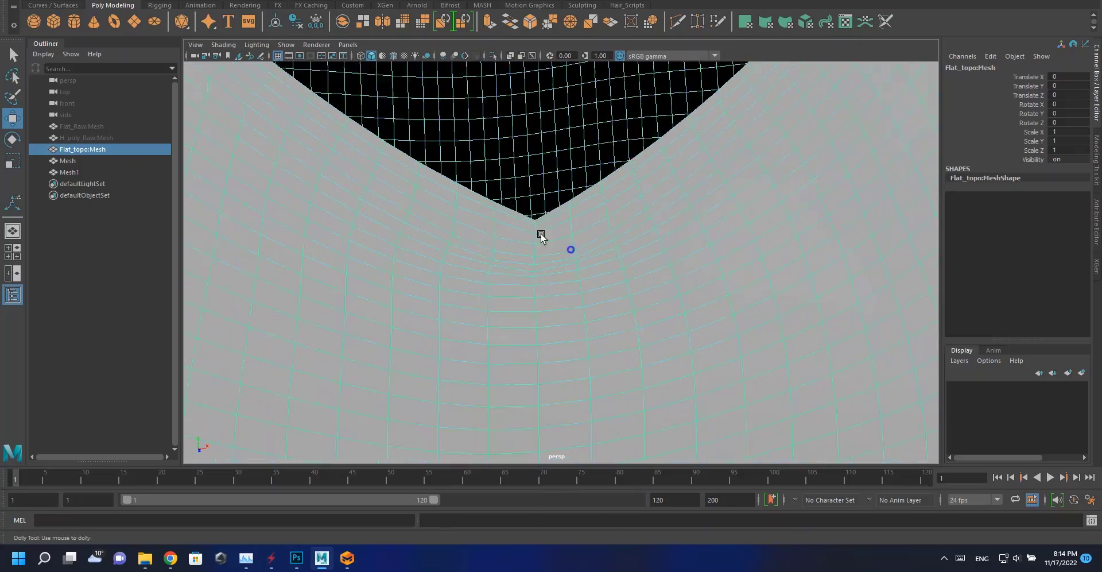
# Relax the vertices below the V-neck with the Quad Draw tool's relax brush.
pyautogui.keyDown('alt'); pyautogui.moveTo(638, 280); pyautogui.dragTo(554, 278, button='right'); pyautogui.keyUp('alt')
pyautogui.keyDown('alt'); pyautogui.moveTo(554, 278); pyautogui.dragTo(558, 253); pyautogui.keyUp('alt')
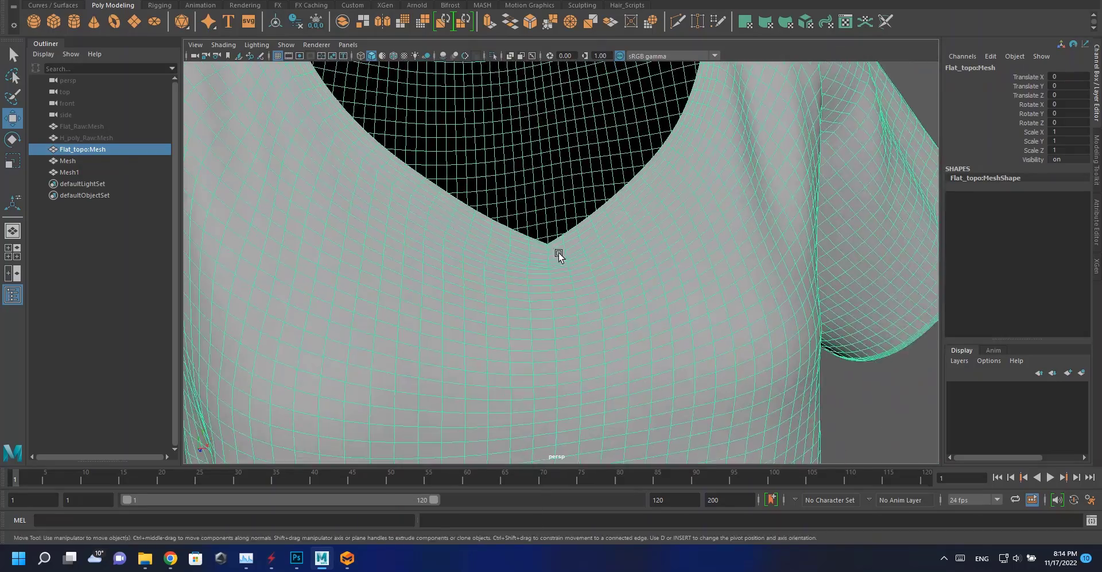
pyautogui.keyDown('alt'); pyautogui.moveTo(558, 252); pyautogui.dragTo(619, 261, button='right'); pyautogui.keyUp('alt')
pyautogui.click(1096, 222)
pyautogui.click(1096, 161)
pyautogui.click(1050, 398)
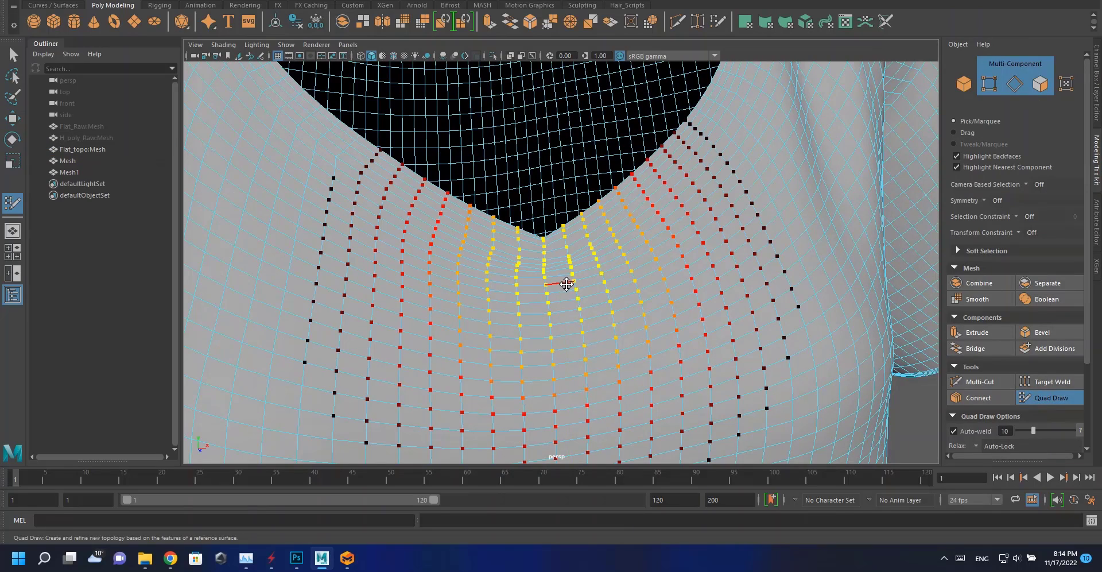
pyautogui.press('b')
pyautogui.moveTo(573, 281); pyautogui.dragTo(550, 279, button='right')
pyautogui.moveTo(605, 244); pyautogui.dragTo(663, 227, button='right')
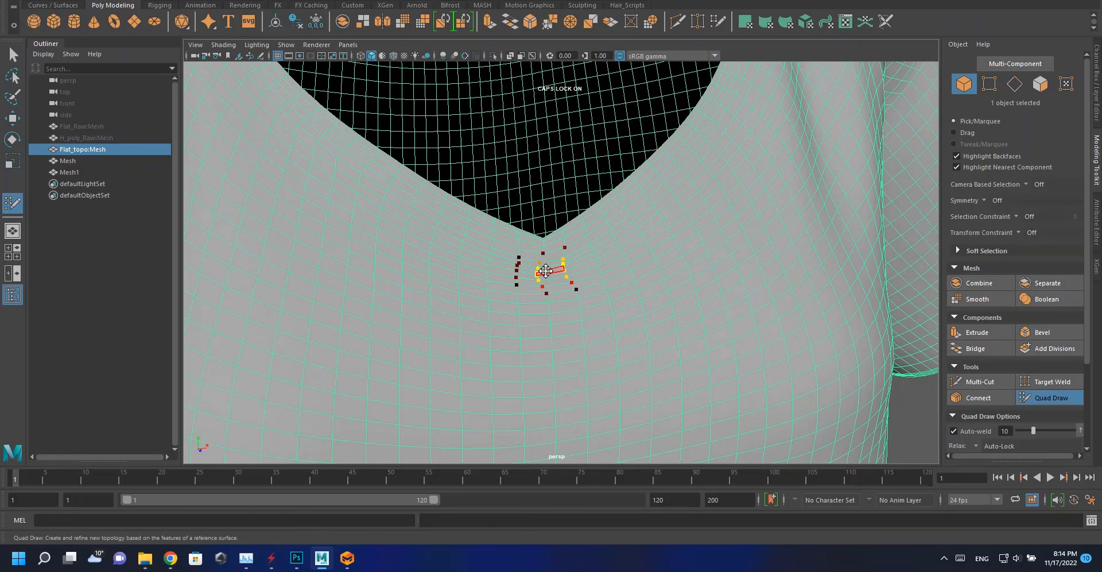
pyautogui.keyDown('alt'); pyautogui.moveTo(539, 262); pyautogui.dragTo(542, 284, button='middle'); pyautogui.keyUp('alt')
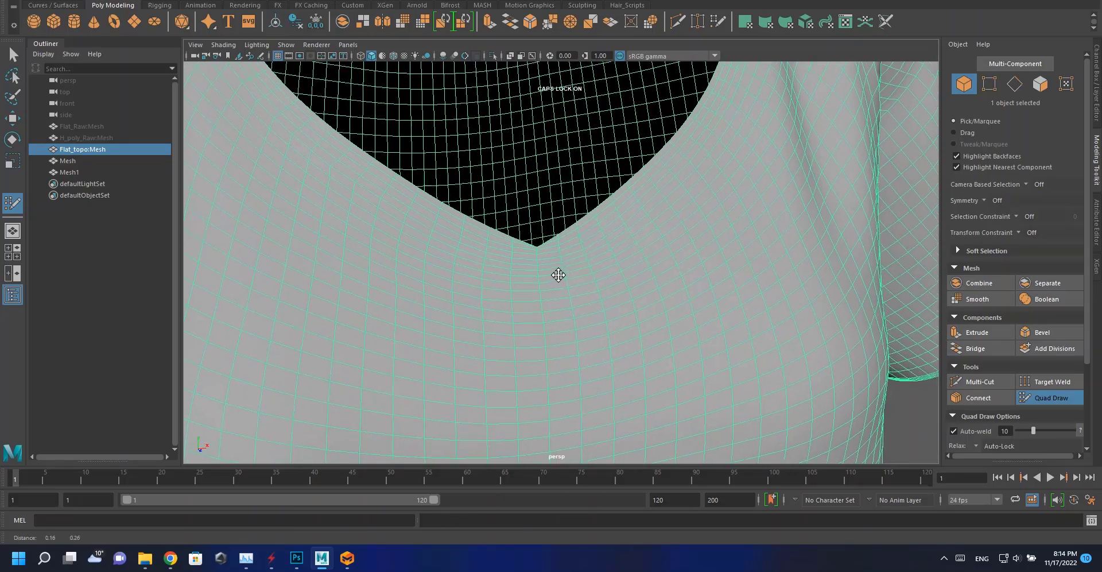
# Examine the topo shirt's V-neck and the face loops along its neckline.
pyautogui.keyDown('alt'); pyautogui.moveTo(533, 253); pyautogui.dragTo(235, 126, button='right'); pyautogui.keyUp('alt')
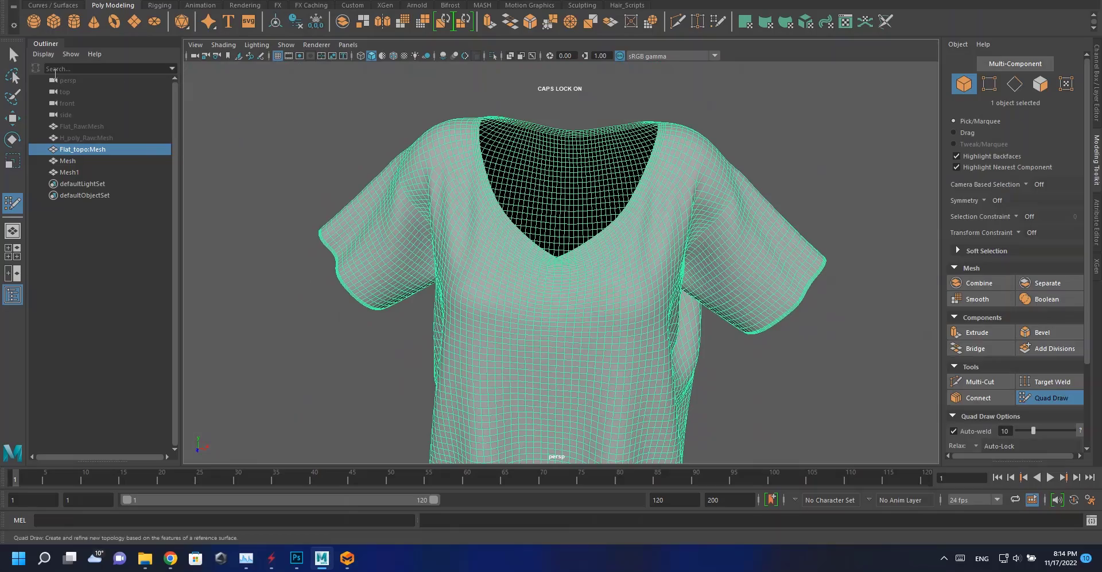
pyautogui.press('q')
pyautogui.moveTo(275, 143)
pyautogui.keyDown('alt'); pyautogui.mouseDown()
pyautogui.moveTo(556, 285)
pyautogui.moveTo(356, 278)
pyautogui.moveTo(613, 307)
pyautogui.mouseUp(); pyautogui.keyUp('alt')
pyautogui.scroll(6, 548, 269)
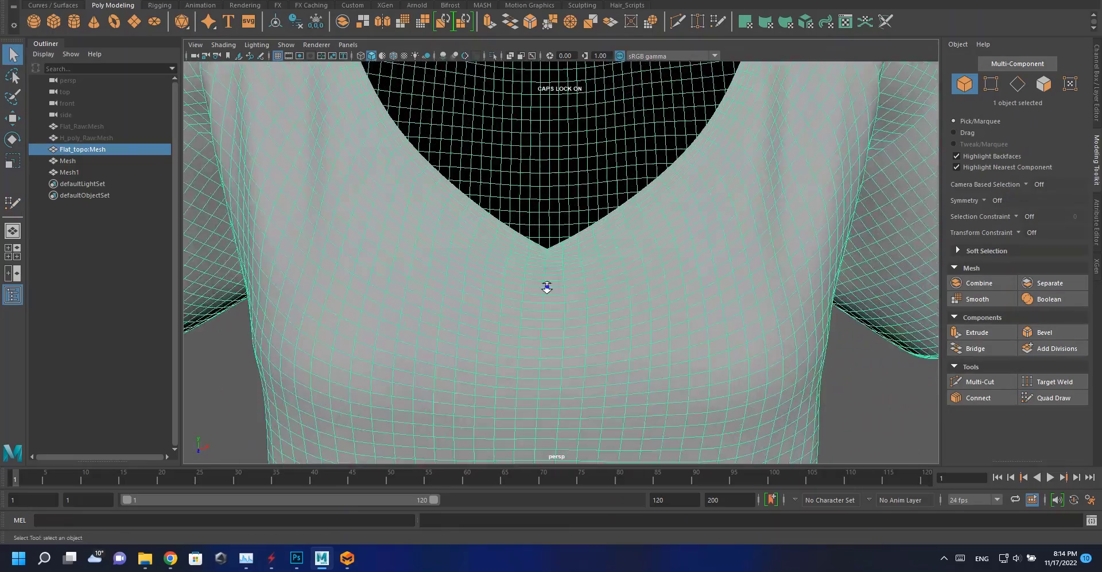
pyautogui.scroll(-6, 616, 253)
pyautogui.keyDown('alt'); pyautogui.moveTo(616, 252); pyautogui.dragTo(497, 238); pyautogui.keyUp('alt')
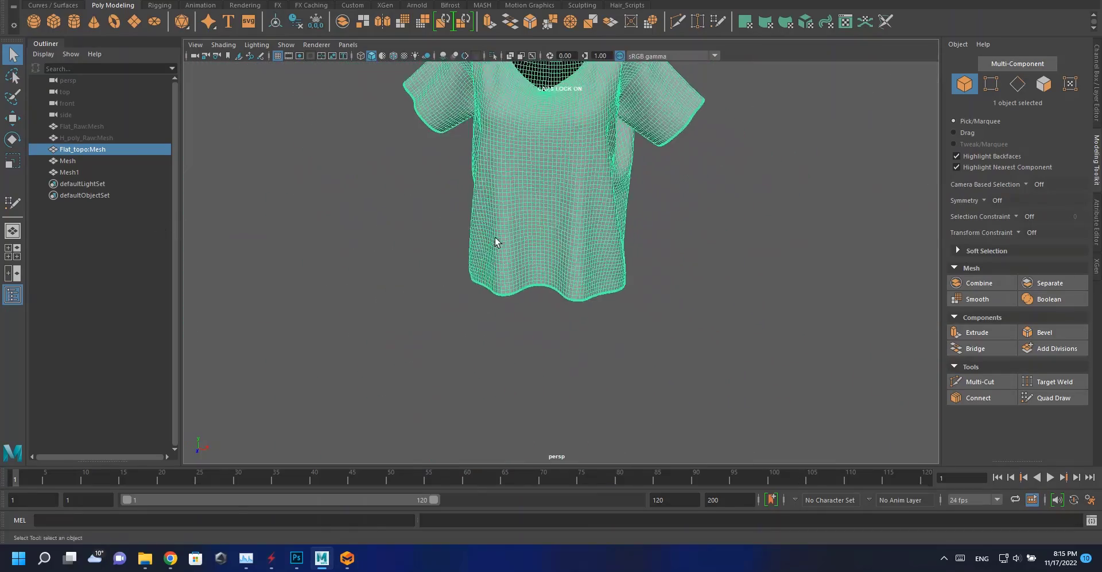
pyautogui.scroll(6, 529, 224)
pyautogui.keyDown('alt'); pyautogui.moveTo(561, 308); pyautogui.dragTo(577, 322, button='right'); pyautogui.keyUp('alt')
pyautogui.moveTo(590, 224); pyautogui.dragTo(636, 225, button='right')
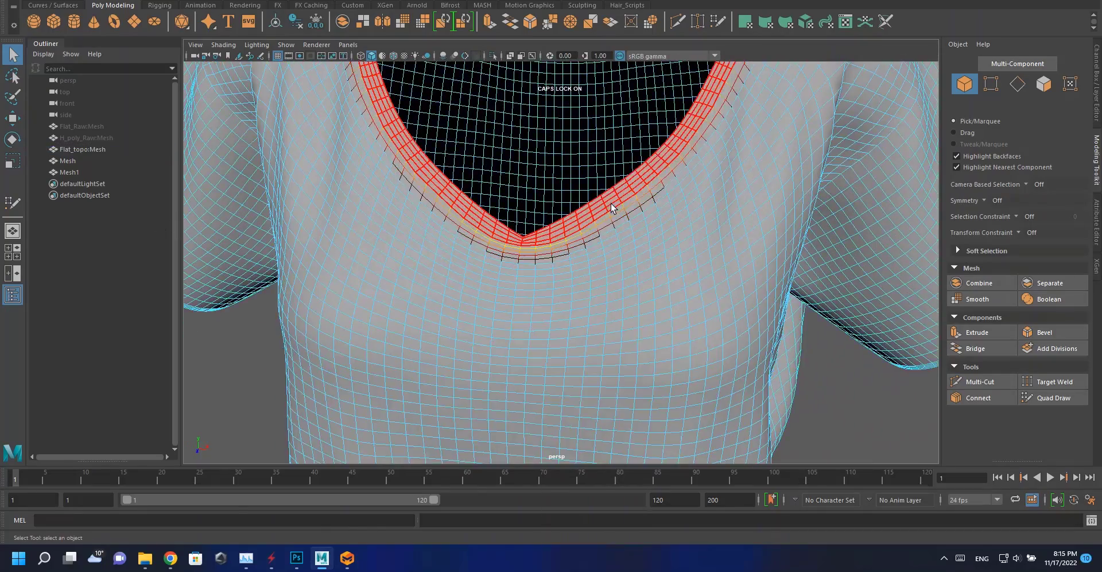
pyautogui.click(606, 201)
pyautogui.keyDown('alt'); pyautogui.moveTo(568, 249); pyautogui.dragTo(590, 249); pyautogui.keyUp('alt')
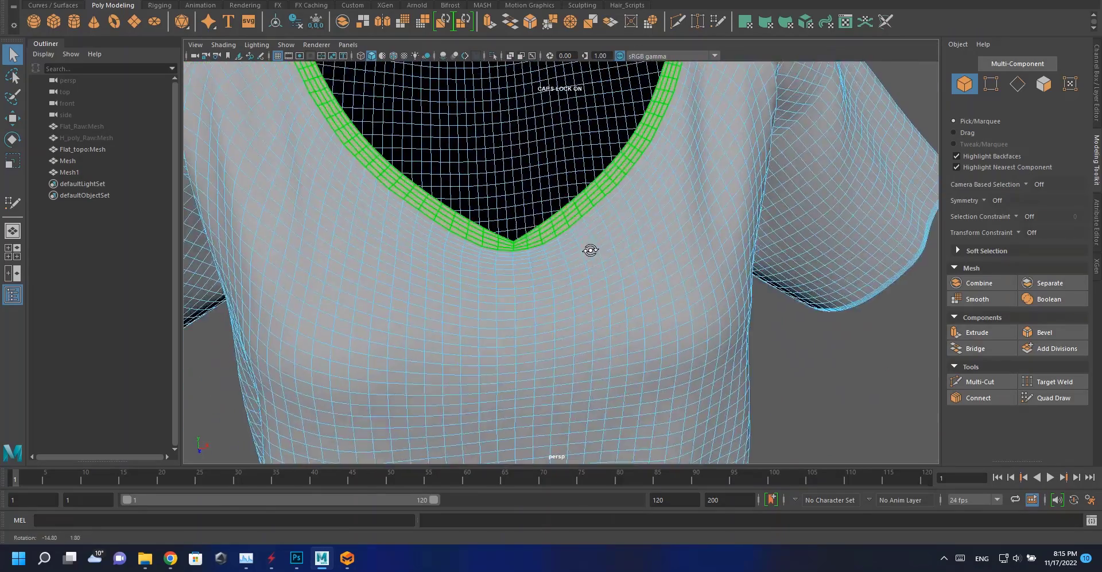
pyautogui.keyDown('alt'); pyautogui.moveTo(590, 248); pyautogui.dragTo(528, 223, button='right'); pyautogui.keyUp('alt')
pyautogui.click(529, 223)
pyautogui.rightClick(559, 139)
pyautogui.moveTo(559, 139); pyautogui.dragTo(616, 122, button='right')
pyautogui.click(638, 127)
pyautogui.keyDown('alt'); pyautogui.moveTo(626, 256); pyautogui.dragTo(539, 270, button='right'); pyautogui.keyUp('alt')
pyautogui.click(535, 274)
pyautogui.keyDown('alt'); pyautogui.moveTo(561, 278); pyautogui.dragTo(539, 212, button='middle'); pyautogui.keyUp('alt')
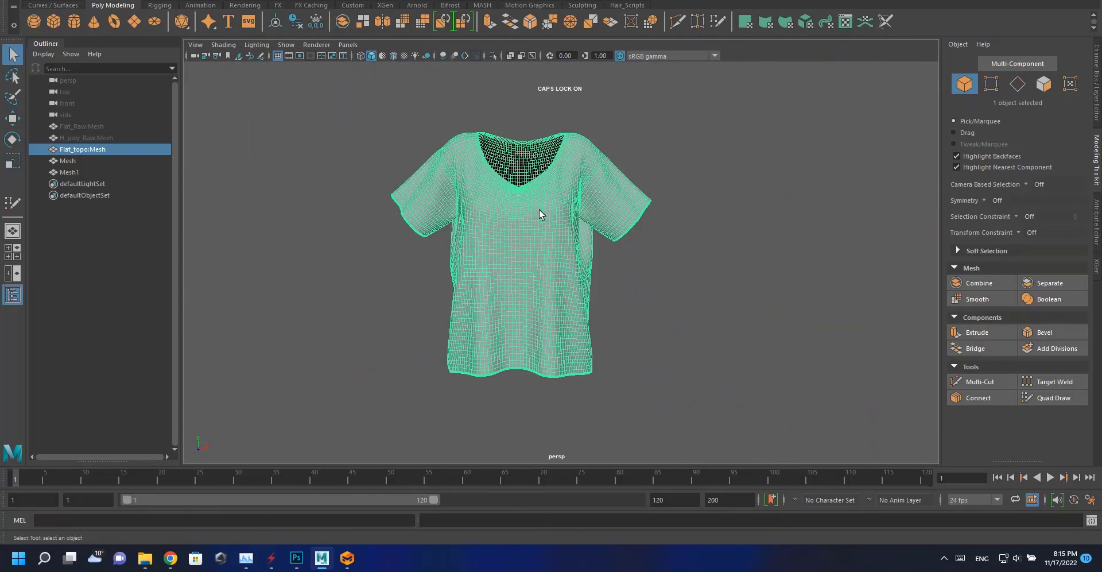
pyautogui.keyDown('alt'); pyautogui.moveTo(539, 212); pyautogui.dragTo(378, 155, button='right'); pyautogui.keyUp('alt')
# Export the selected topo shirt as an OBJ named lod 00 into the Scoop neck T-shirt's Female folder.
pyautogui.click(22, 0)
pyautogui.click(102, 127)
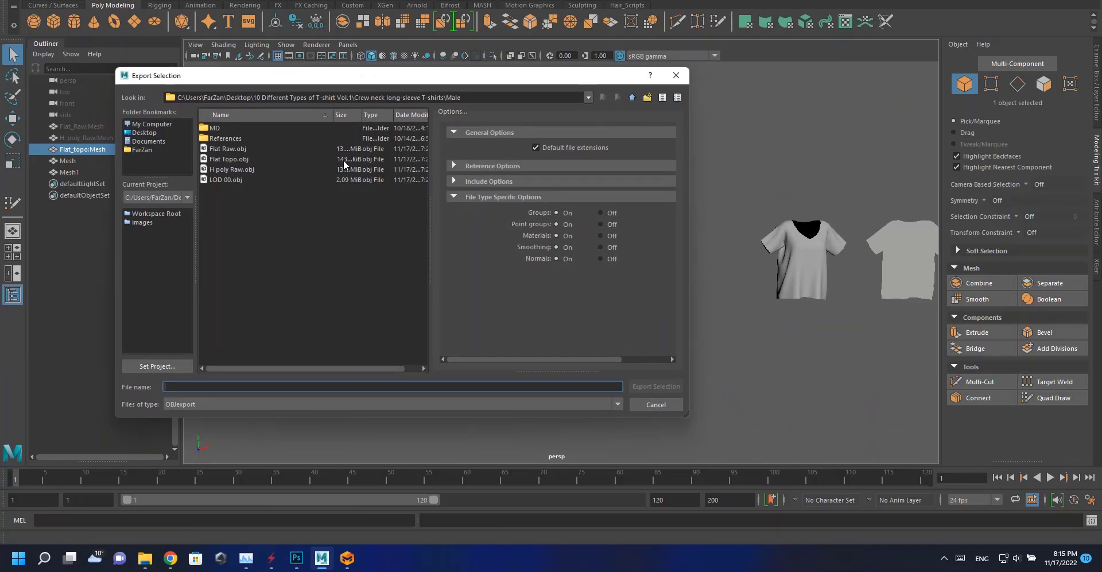
pyautogui.click(632, 98)
pyautogui.click(632, 98)
pyautogui.doubleClick(232, 170)
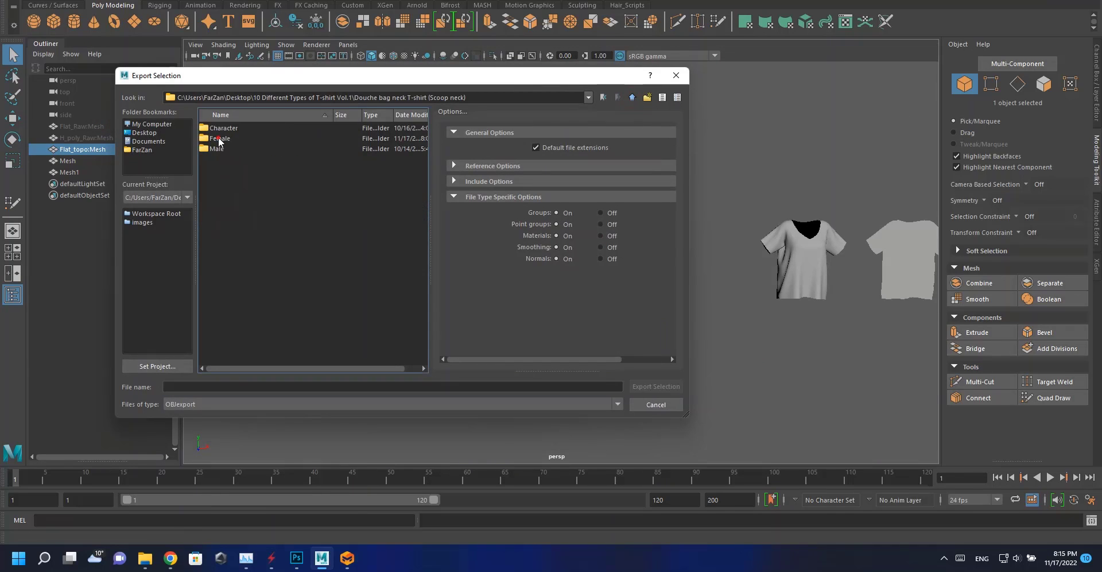
pyautogui.click(238, 385)
pyautogui.write('lod')
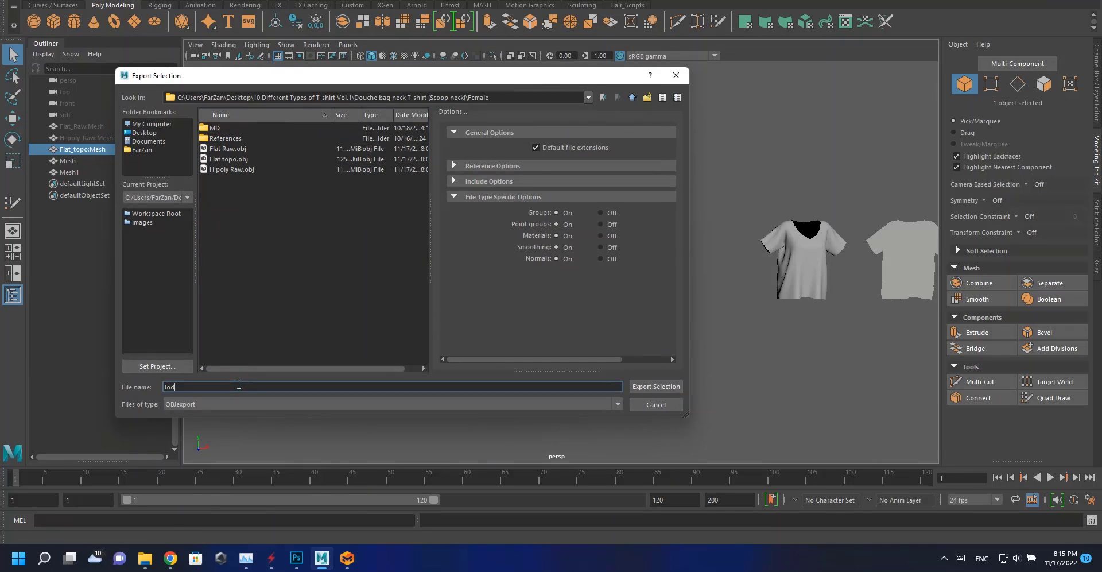
pyautogui.write(' 00')
pyautogui.press('Return')
# Save the Maya scene as lodS in the Scoop neck T-shirt's Female folder.
pyautogui.click(11, 0)
pyautogui.click(38, 29)
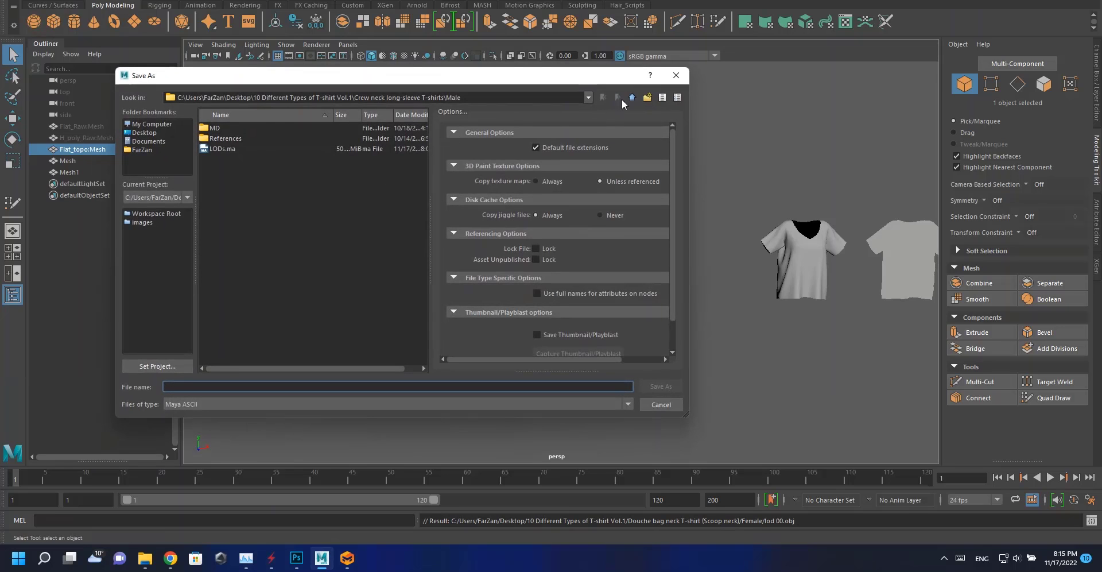
pyautogui.click(632, 97)
pyautogui.doubleClick(225, 167)
pyautogui.click(234, 139)
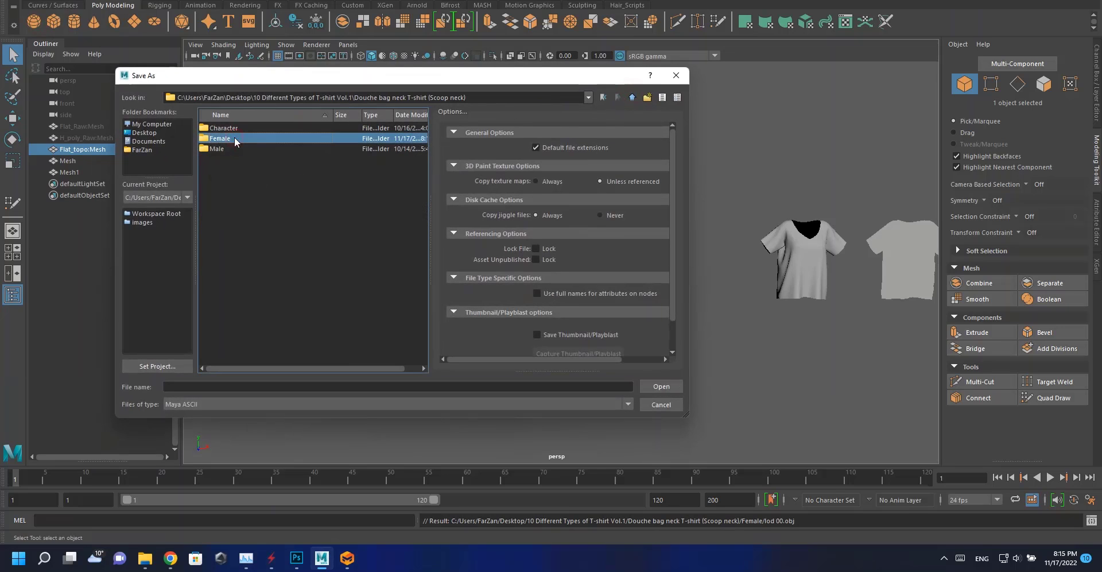
pyautogui.click(215, 388)
pyautogui.write('lodS')
pyautogui.press('Return')
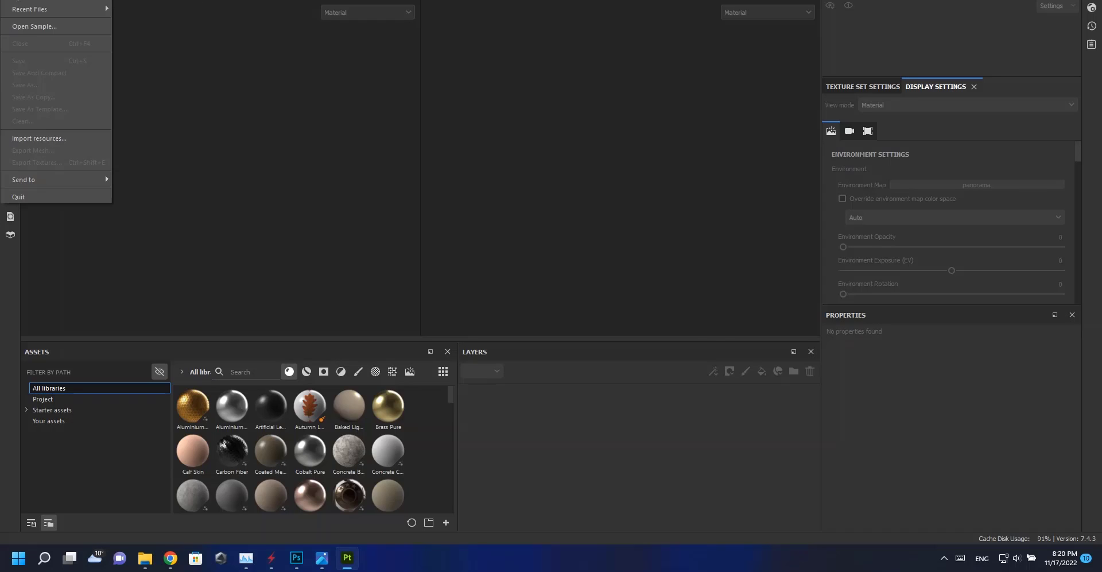
# Switch to Substance 3D Painter and create a new project from the lod 00 OBJ in the Scoop neck T-shirt's Female folder.
pyautogui.click(37, 9)
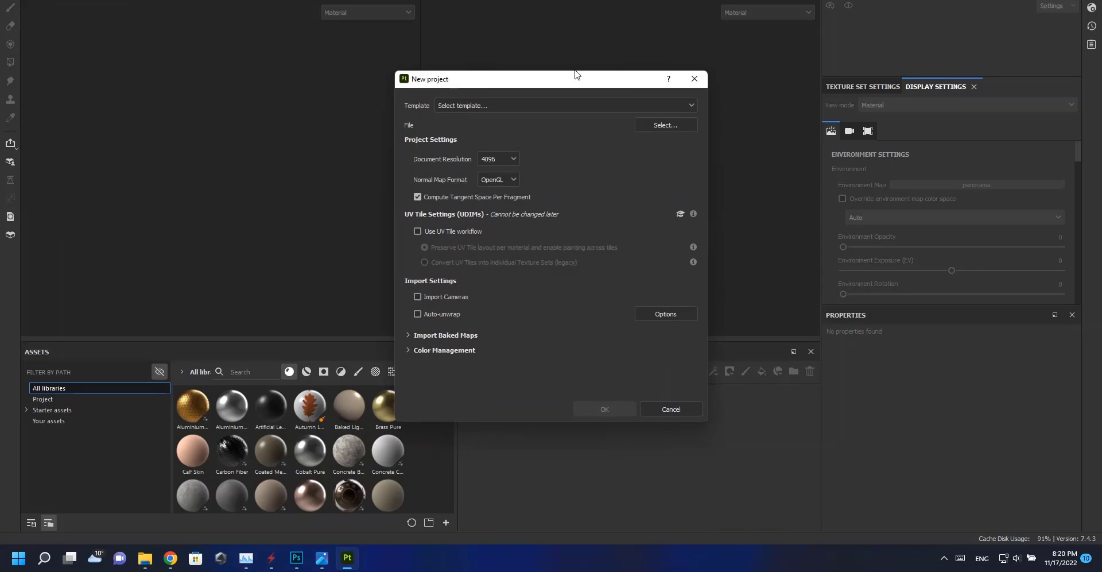
pyautogui.click(680, 120)
pyautogui.click(576, 122)
pyautogui.click(512, 121)
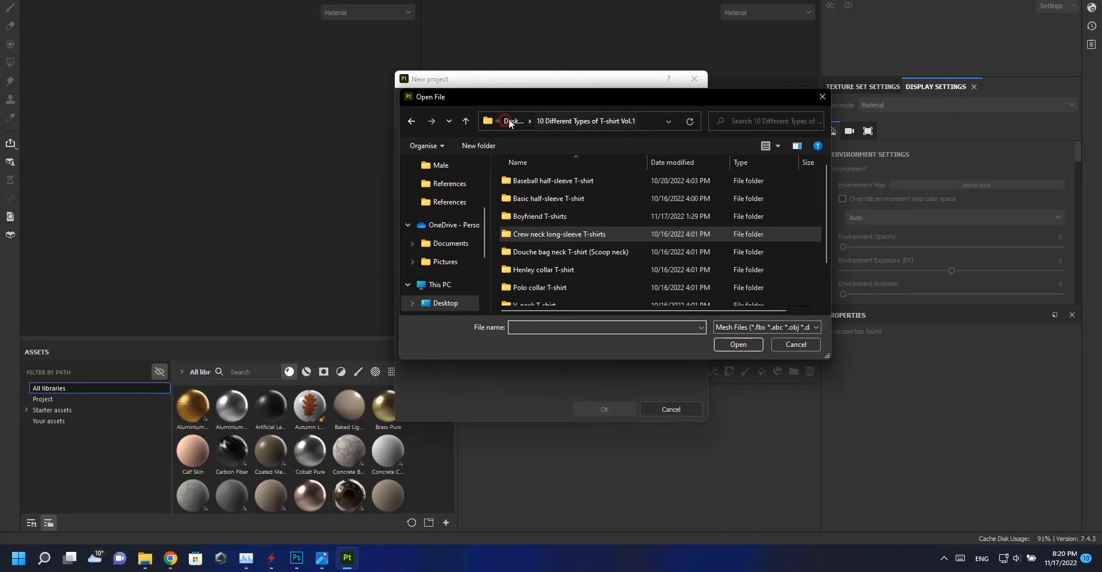
pyautogui.click(536, 251)
pyautogui.doubleClick(536, 252)
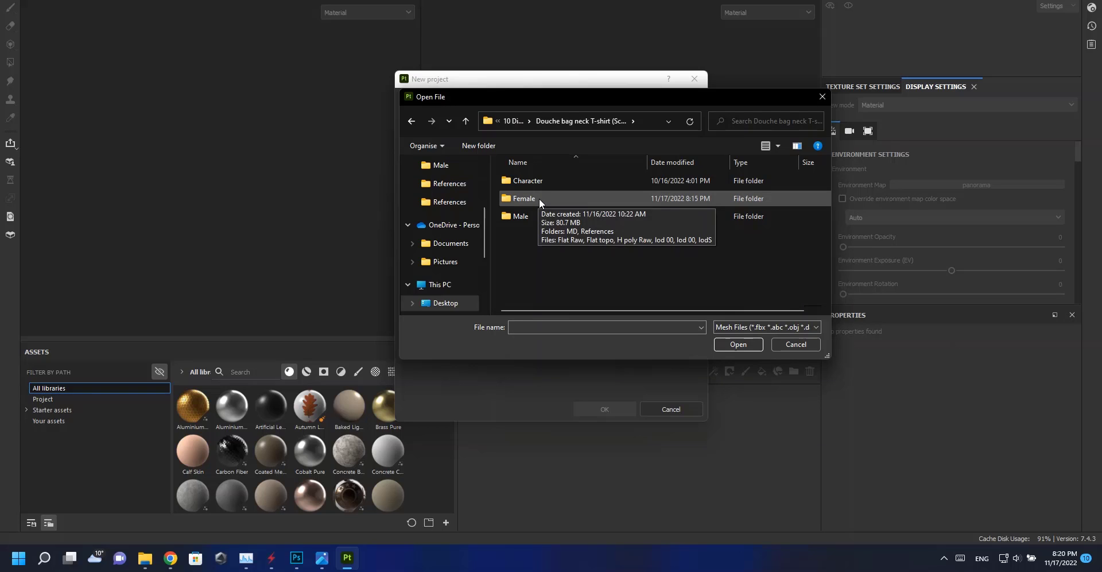
pyautogui.doubleClick(536, 199)
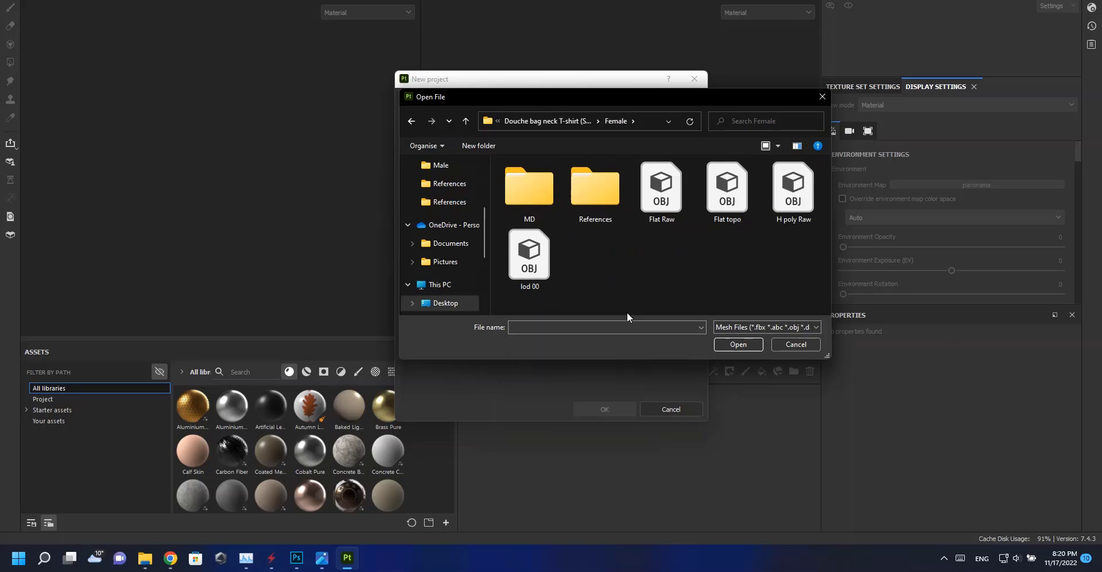
pyautogui.doubleClick(529, 268)
pyautogui.click(620, 411)
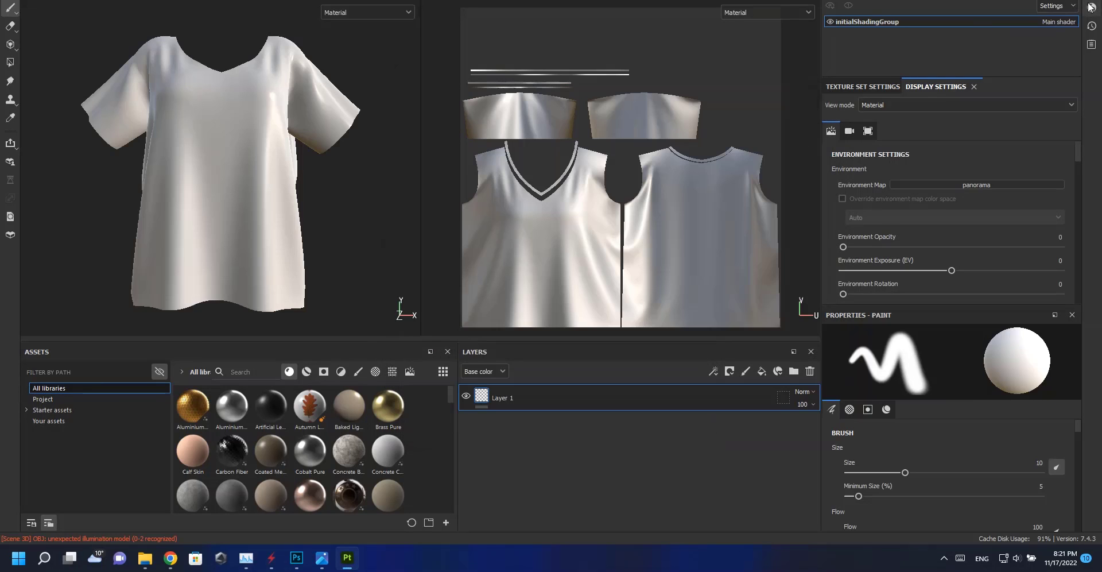
# Change the project's main shader to a pbr-metal shader preset.
pyautogui.click(1092, 8)
pyautogui.click(953, 41)
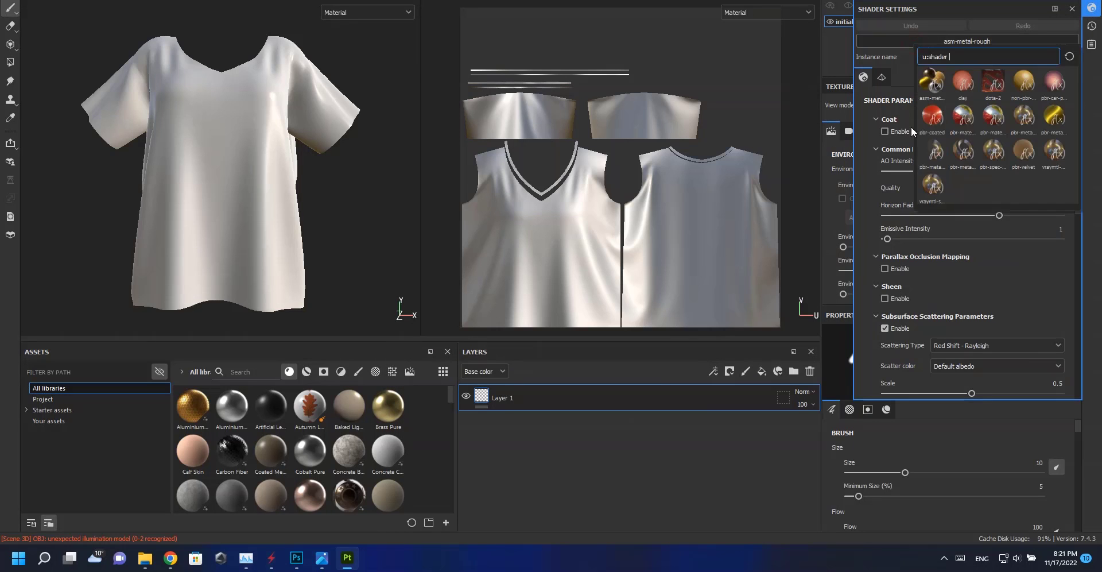
pyautogui.click(936, 152)
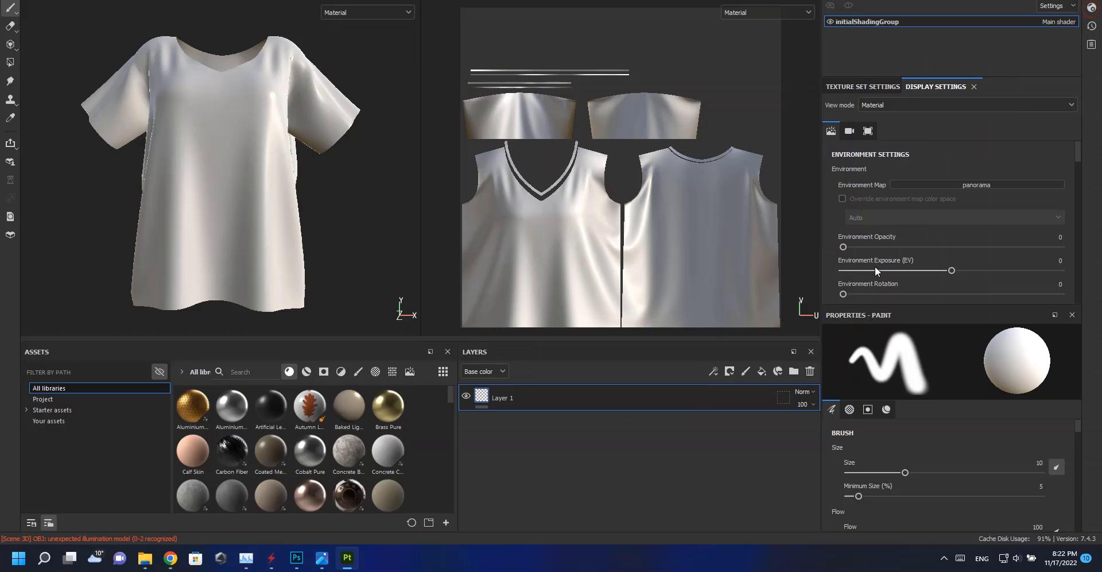
# Replace the paint layer with a fill layer and set its base color to near black.
pyautogui.click(810, 373)
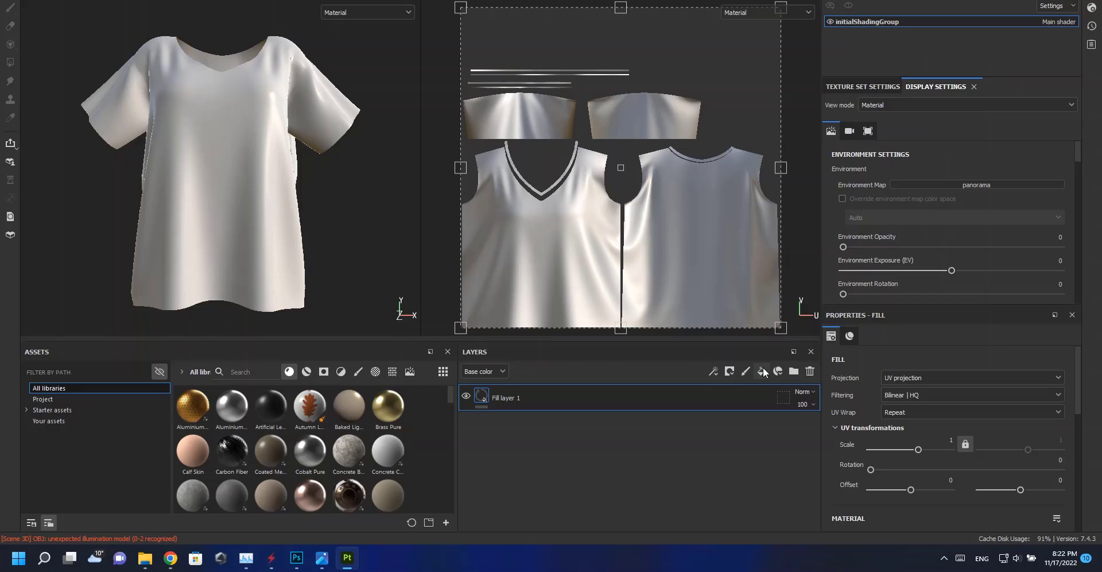
pyautogui.scroll(-3, 895, 459)
pyautogui.click(905, 514)
pyautogui.moveTo(952, 374); pyautogui.dragTo(1032, 484)
pyautogui.click(1055, 322)
pyautogui.scroll(-3, 991, 457)
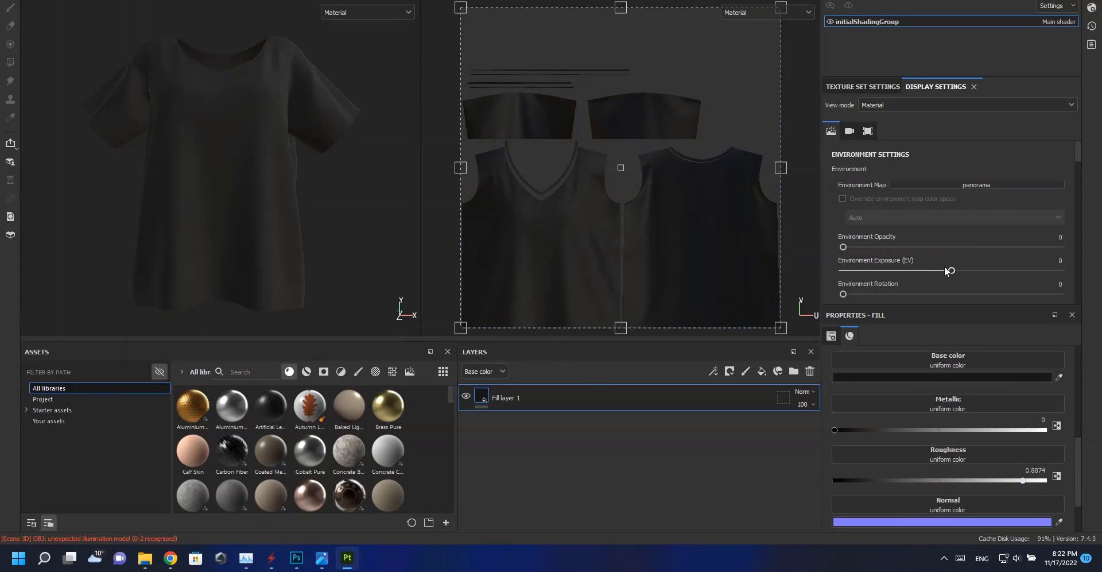
# Set the environment opacity to 100 so the background shows behind the shirt.
pyautogui.moveTo(930, 246); pyautogui.dragTo(1101, 256)
pyautogui.scroll(-2, 917, 264)
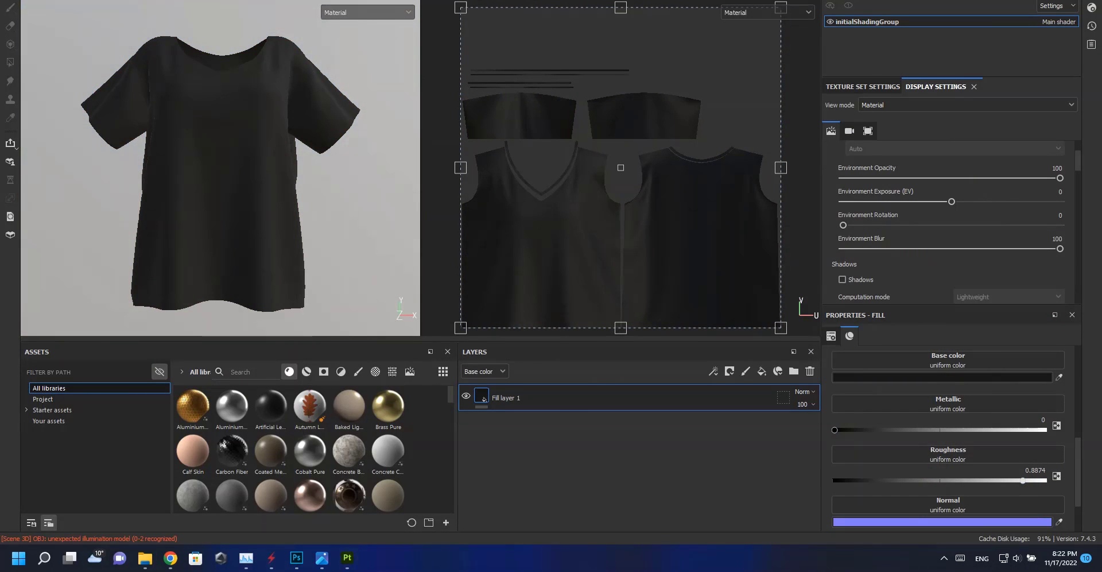
pyautogui.scroll(3, 278, 192)
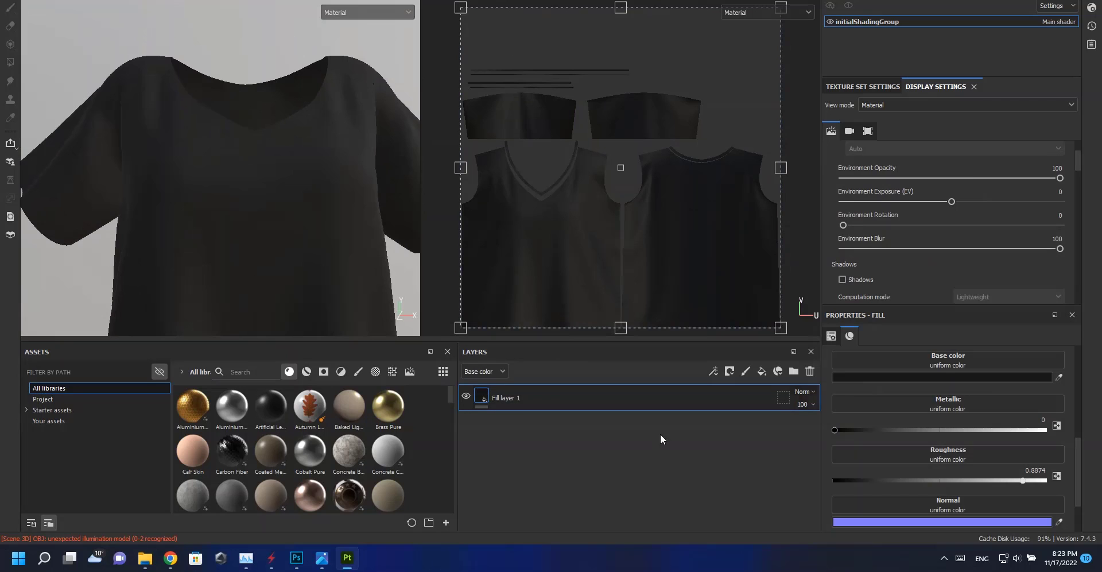
# Add a second fill layer and give it a black mask.
pyautogui.click(764, 372)
pyautogui.rightClick(480, 393)
pyautogui.click(531, 46)
pyautogui.rightClick(502, 397)
pyautogui.click(551, 324)
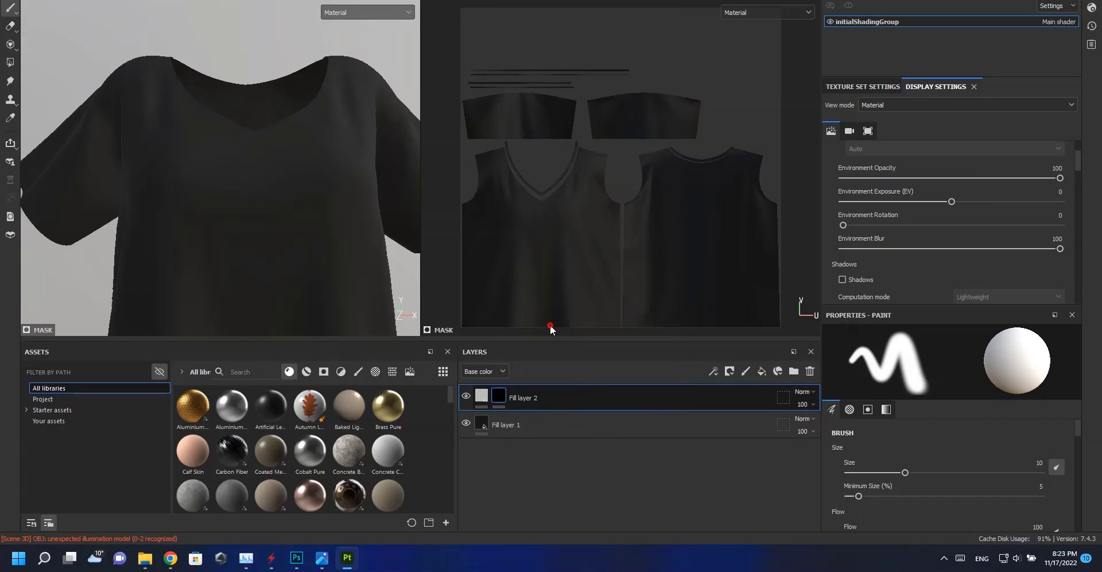
# Add a UV Border Distance generator and a filter to the second fill layer's mask to outline the seams.
pyautogui.click(933, 367)
pyautogui.click(978, 508)
pyautogui.moveTo(956, 438); pyautogui.dragTo(842, 439)
pyautogui.rightClick(580, 415)
pyautogui.click(620, 381)
pyautogui.click(947, 365)
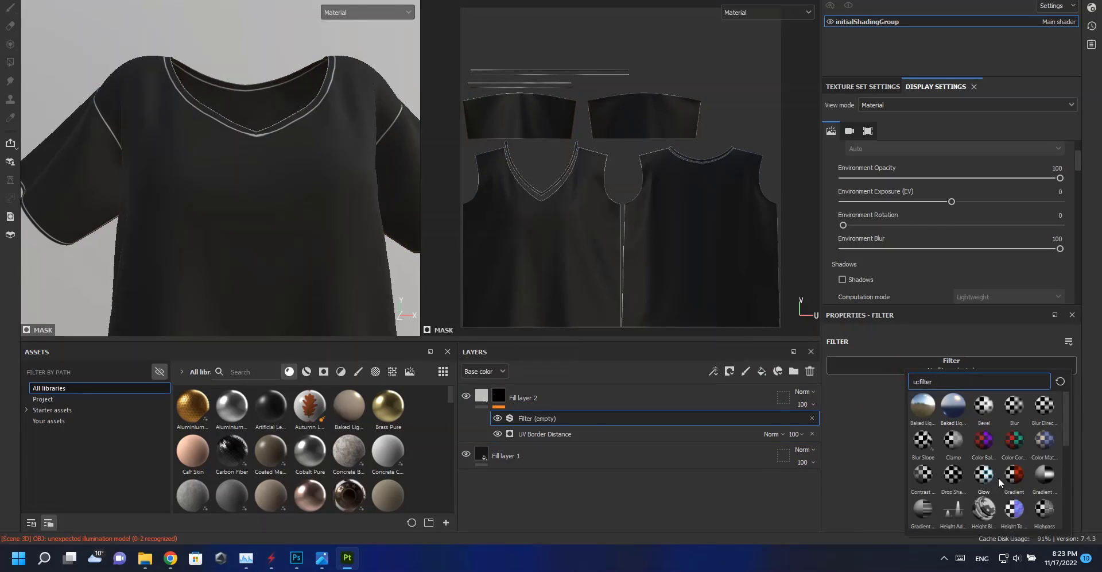
pyautogui.scroll(5, 999, 505)
pyautogui.click(1014, 408)
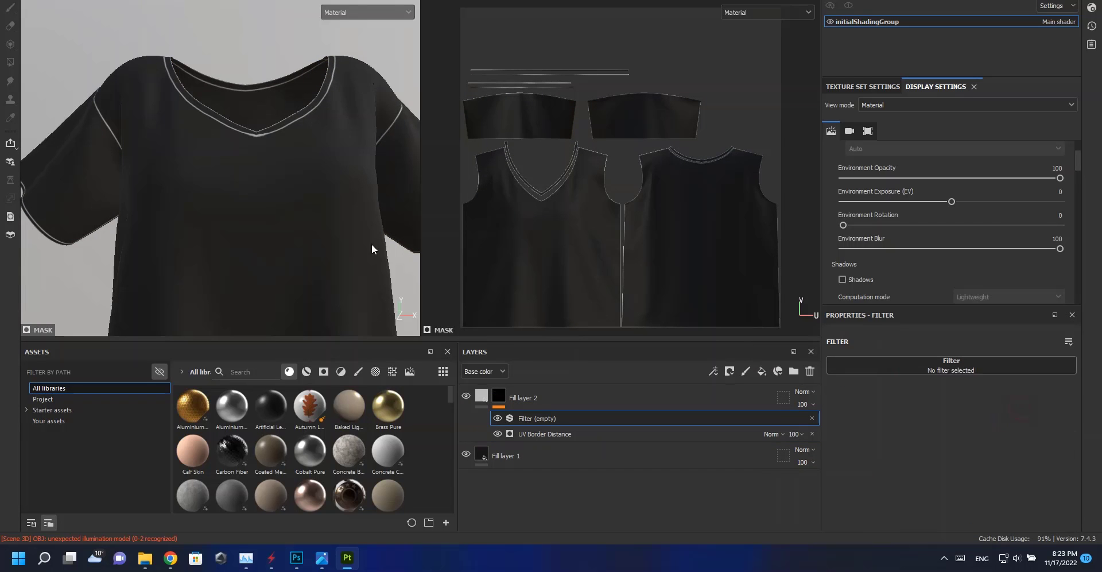
# Keep only the height channel on the second fill layer and set its height to -0.1367.
pyautogui.scroll(4, 374, 246)
pyautogui.click(482, 396)
pyautogui.scroll(2, 872, 394)
pyautogui.click(845, 368)
pyautogui.click(895, 368)
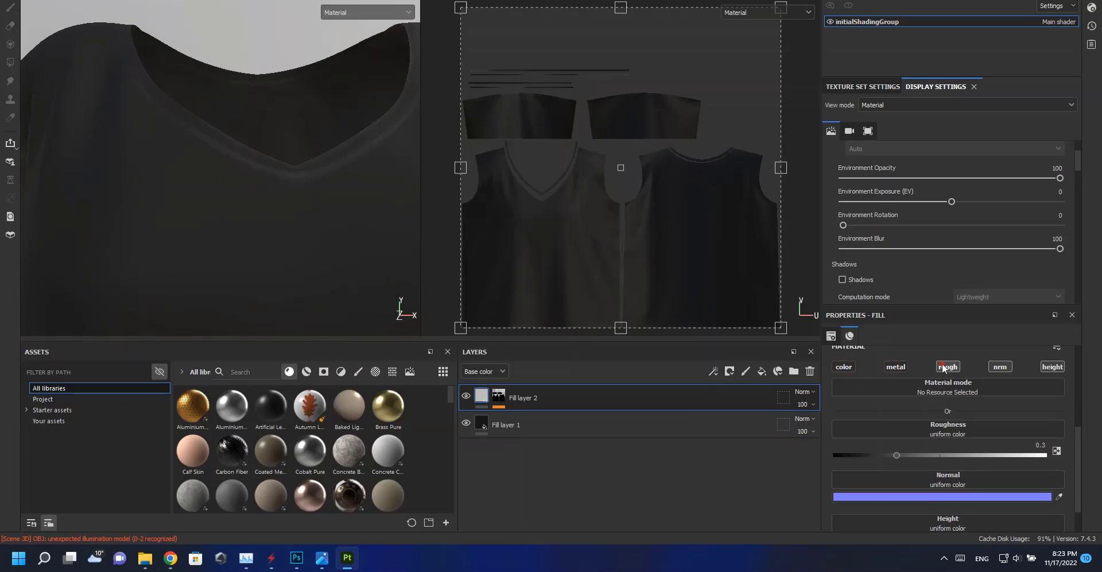
pyautogui.click(948, 367)
pyautogui.click(1002, 376)
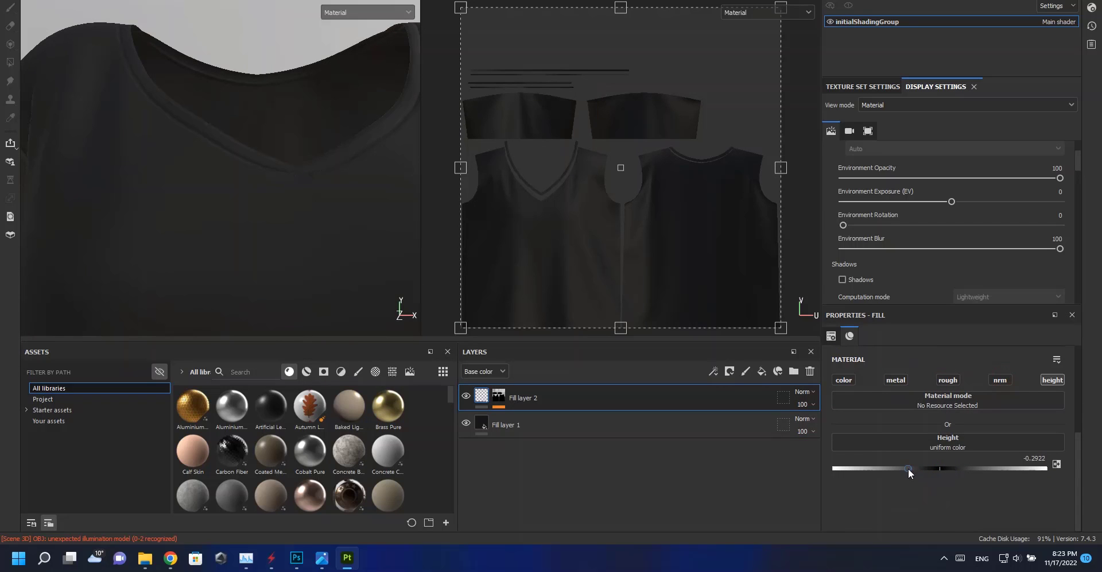
pyautogui.scroll(5, 270, 222)
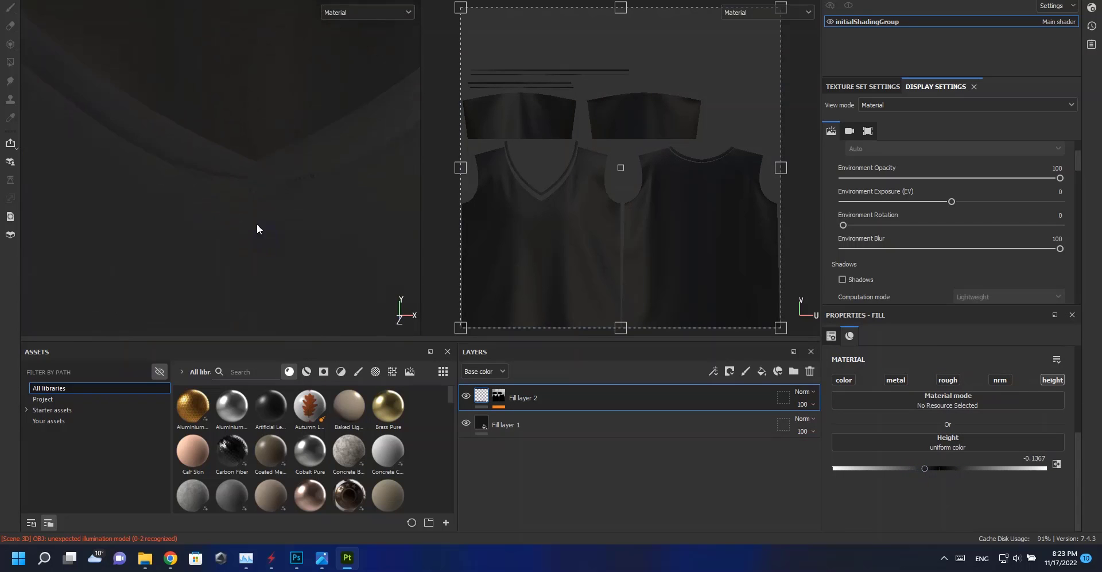
# Examine the stitched seam along the shirt's neckline from several angles.
pyautogui.keyDown('alt'); pyautogui.moveTo(251, 259); pyautogui.dragTo(252, 254); pyautogui.keyUp('alt')
pyautogui.keyDown('alt'); pyautogui.moveTo(86, 139); pyautogui.dragTo(184, 191, button='right'); pyautogui.keyUp('alt')
pyautogui.keyDown('alt'); pyautogui.moveTo(186, 192); pyautogui.dragTo(258, 245, button='middle'); pyautogui.keyUp('alt')
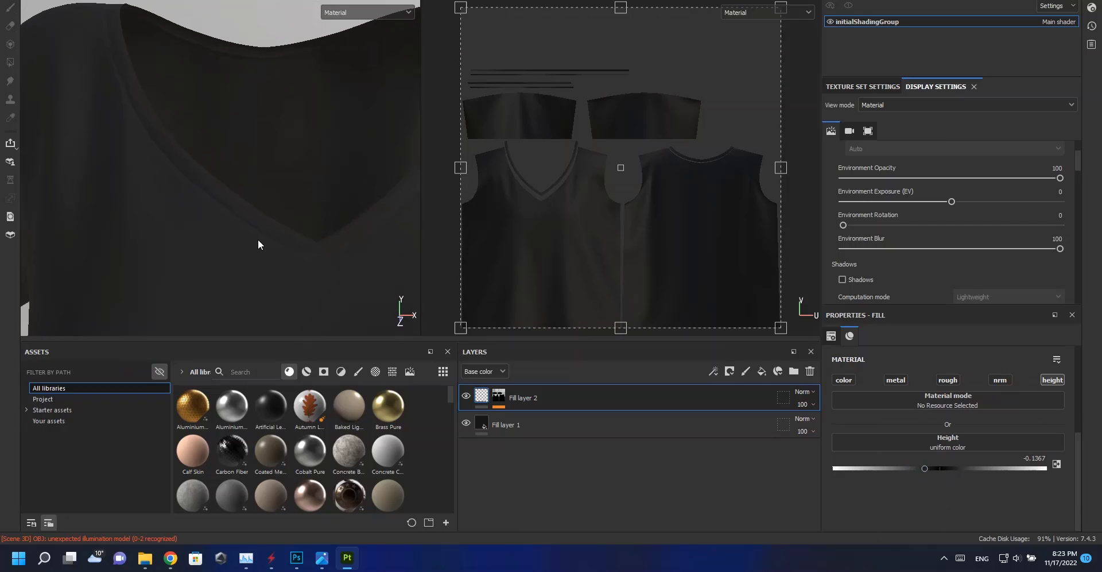
pyautogui.keyDown('alt'); pyautogui.moveTo(217, 209); pyautogui.dragTo(233, 244, button='right'); pyautogui.keyUp('alt')
pyautogui.keyDown('alt'); pyautogui.moveTo(232, 244); pyautogui.dragTo(344, 204, button='middle'); pyautogui.keyUp('alt')
pyautogui.keyDown('alt'); pyautogui.moveTo(344, 205); pyautogui.dragTo(316, 198); pyautogui.keyUp('alt')
pyautogui.keyDown('alt'); pyautogui.moveTo(89, 115); pyautogui.dragTo(129, 175, button='right'); pyautogui.keyUp('alt')
pyautogui.keyDown('alt'); pyautogui.moveTo(129, 175); pyautogui.dragTo(44, 138, button='middle'); pyautogui.keyUp('alt')
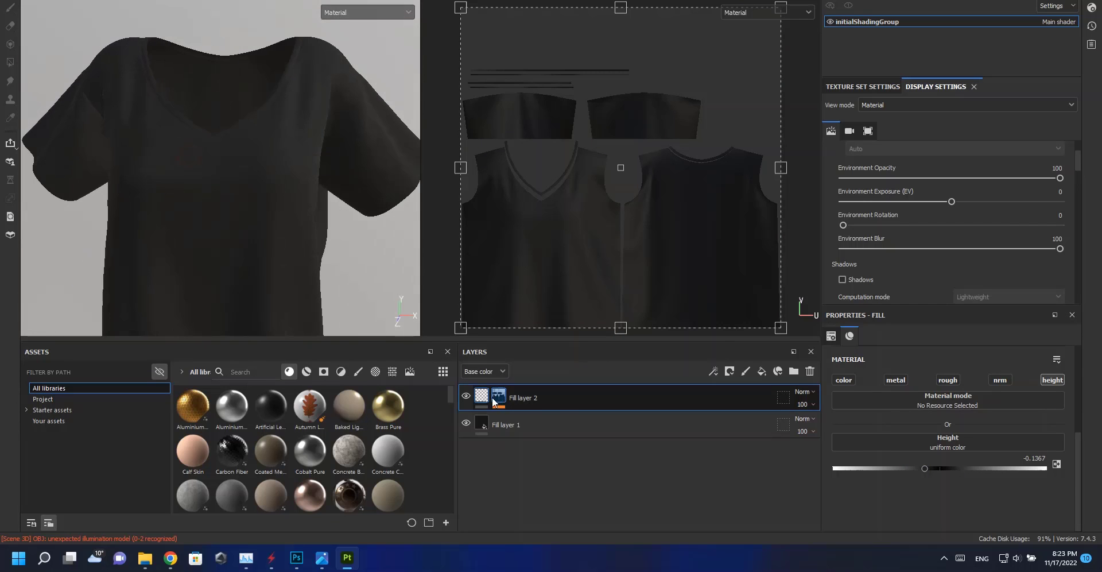
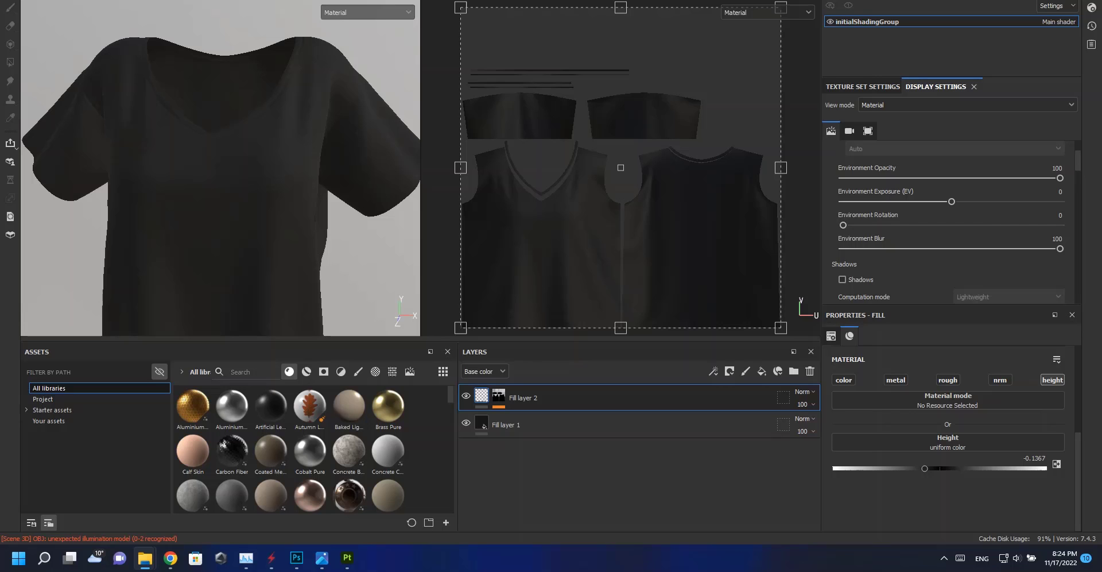
# Import the four fabric-031 panama-weave texture files into the project.
pyautogui.moveTo(490, 142); pyautogui.dragTo(511, 204)
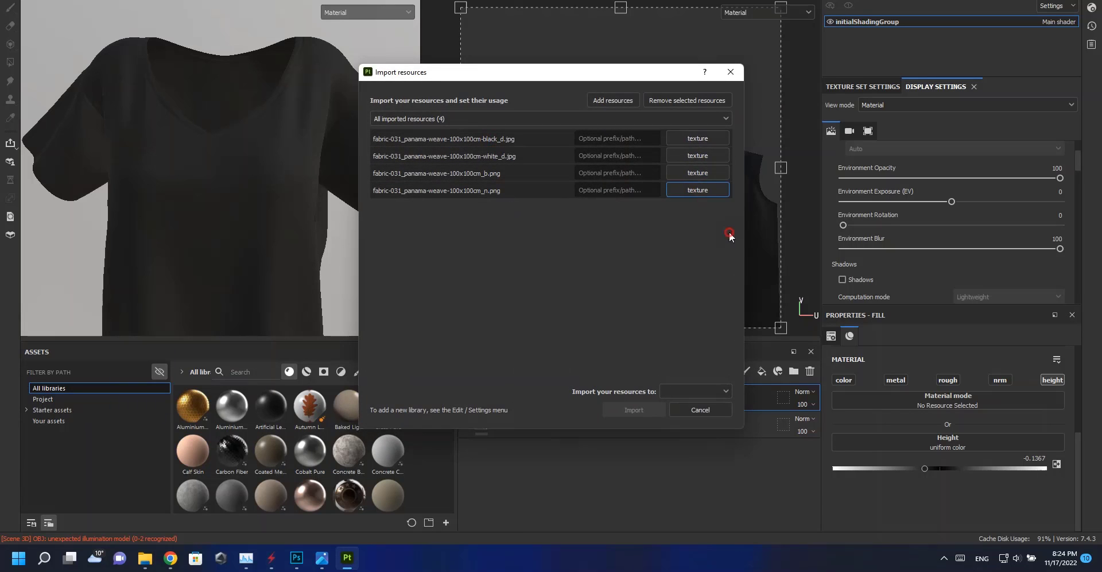
pyautogui.click(678, 418)
pyautogui.click(633, 409)
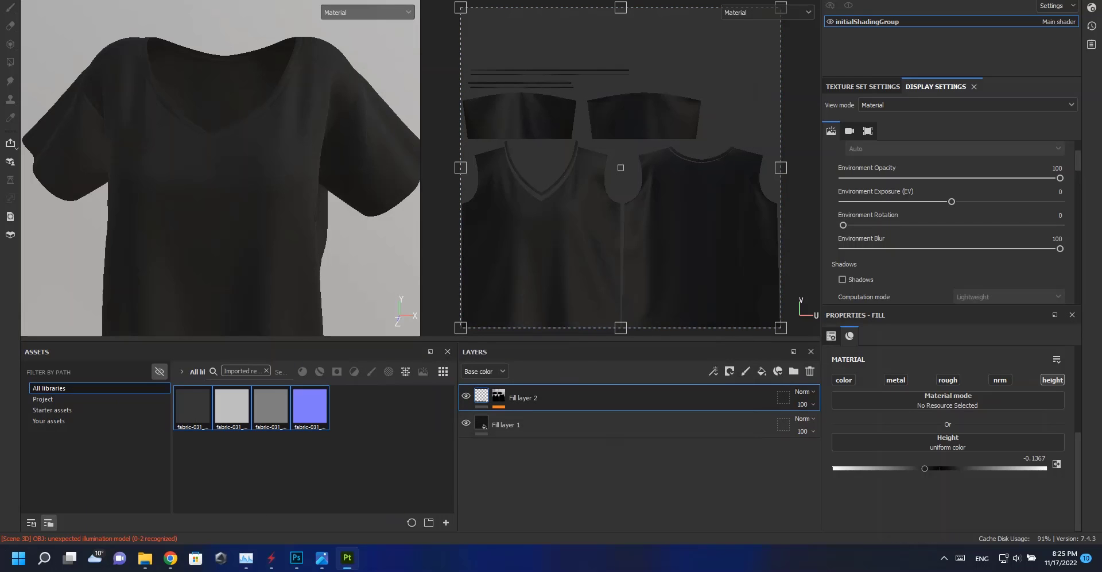
# Add a third fill layer and give it a black mask.
pyautogui.click(762, 372)
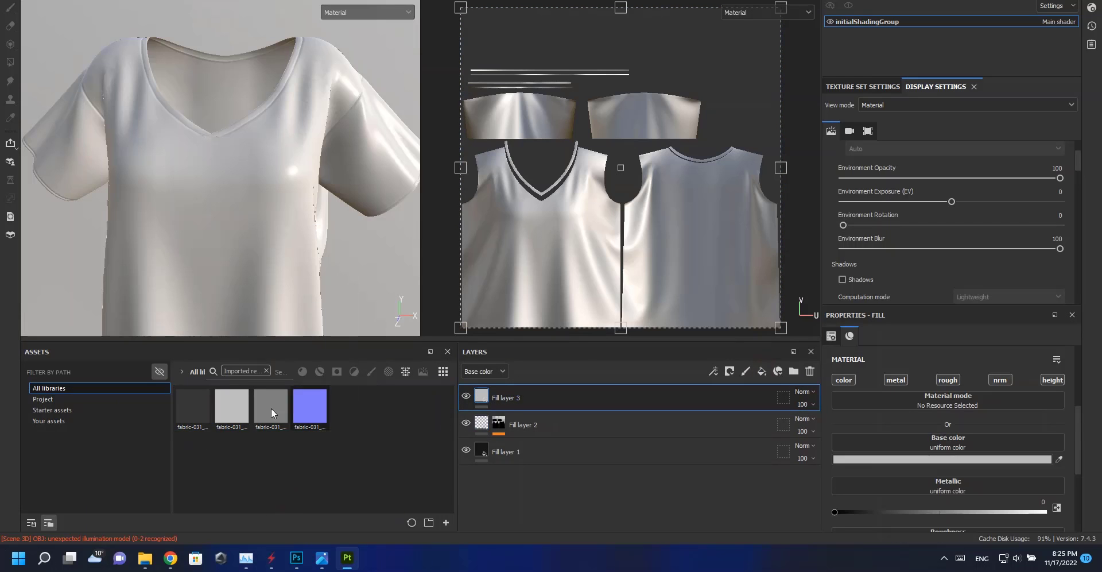
pyautogui.rightClick(506, 396)
pyautogui.click(543, 0)
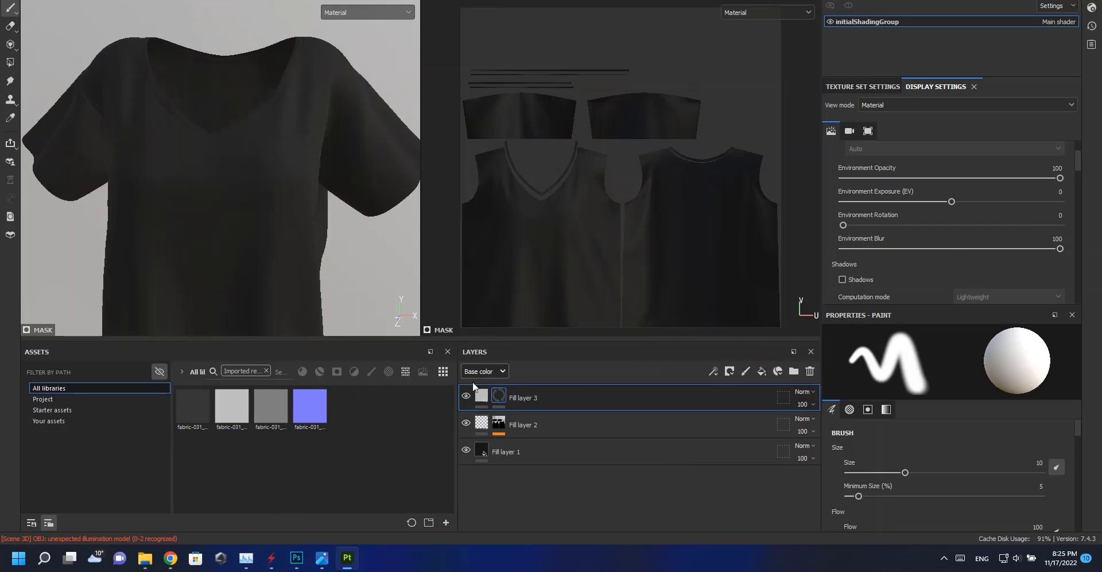
# Add a fill effect to the third layer's mask and load the fabric black_d texture as its grayscale.
pyautogui.rightClick(503, 396)
pyautogui.click(548, 348)
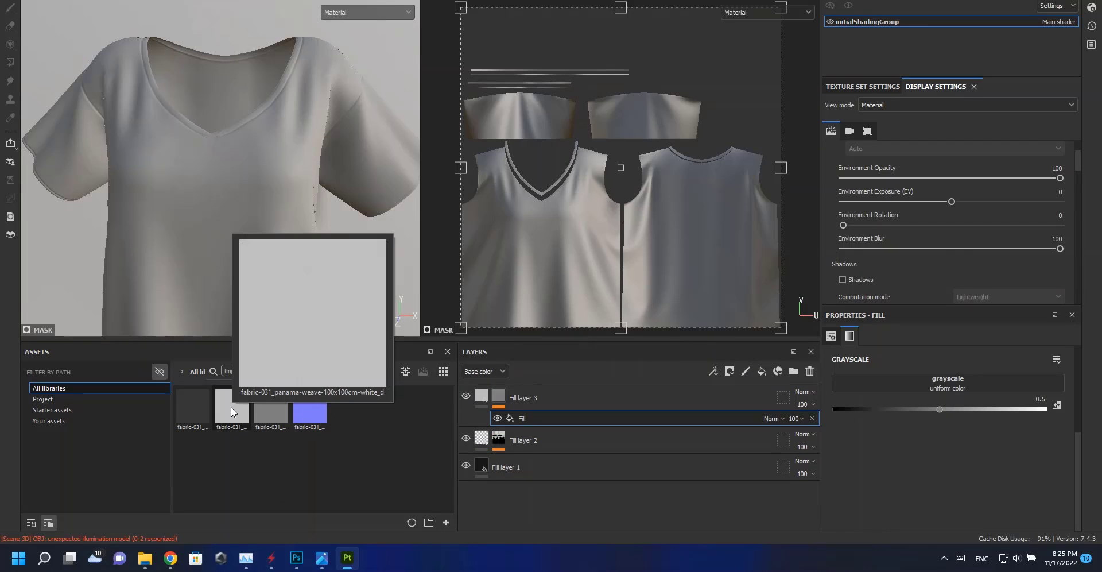
pyautogui.moveTo(192, 408); pyautogui.dragTo(867, 382)
pyautogui.scroll(5, 221, 221)
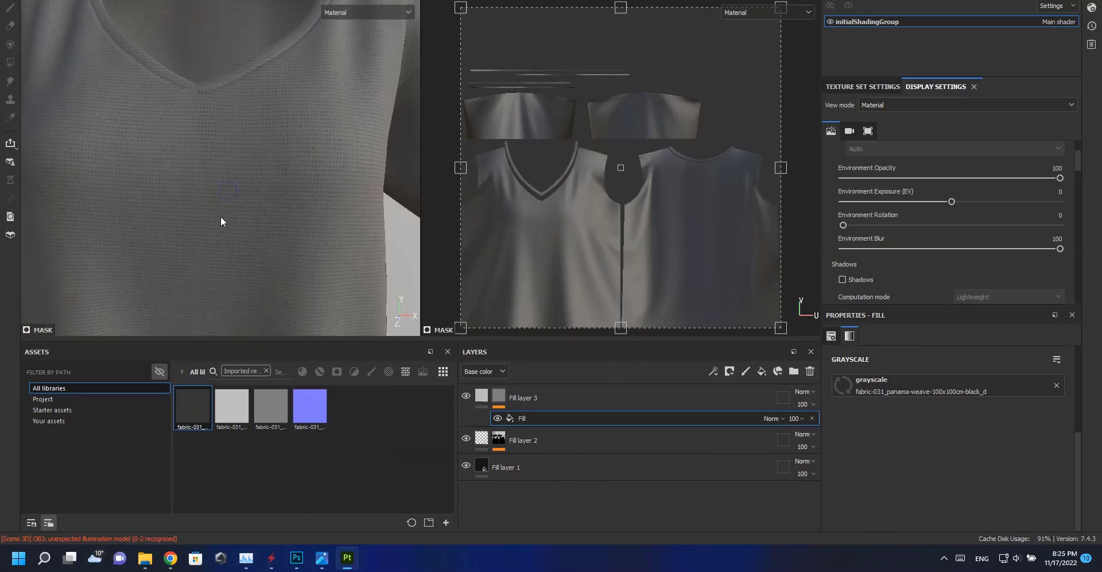
# Set the UV scale of the third layer's mask fill to 2.
pyautogui.click(482, 396)
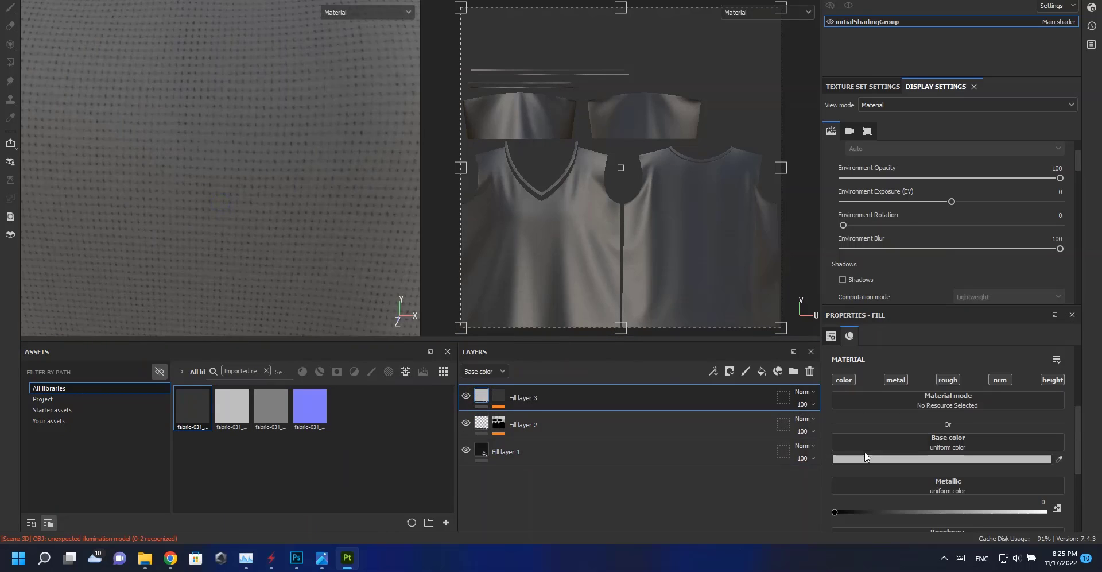
pyautogui.keyDown('alt'); pyautogui.click(498, 396); pyautogui.keyUp('alt')
pyautogui.click(532, 416)
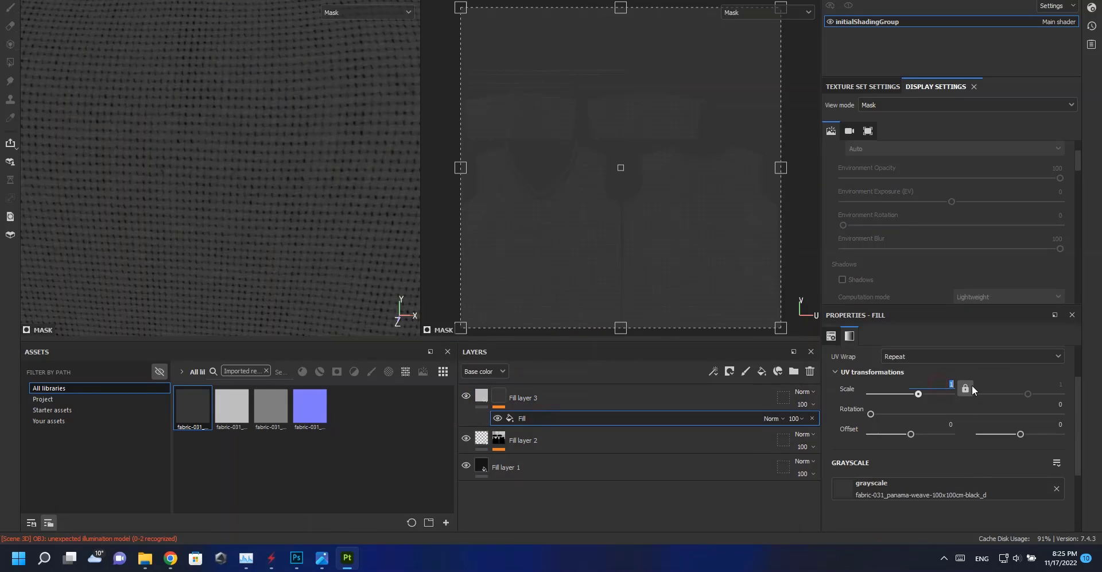
pyautogui.write('2')
pyautogui.press('Return')
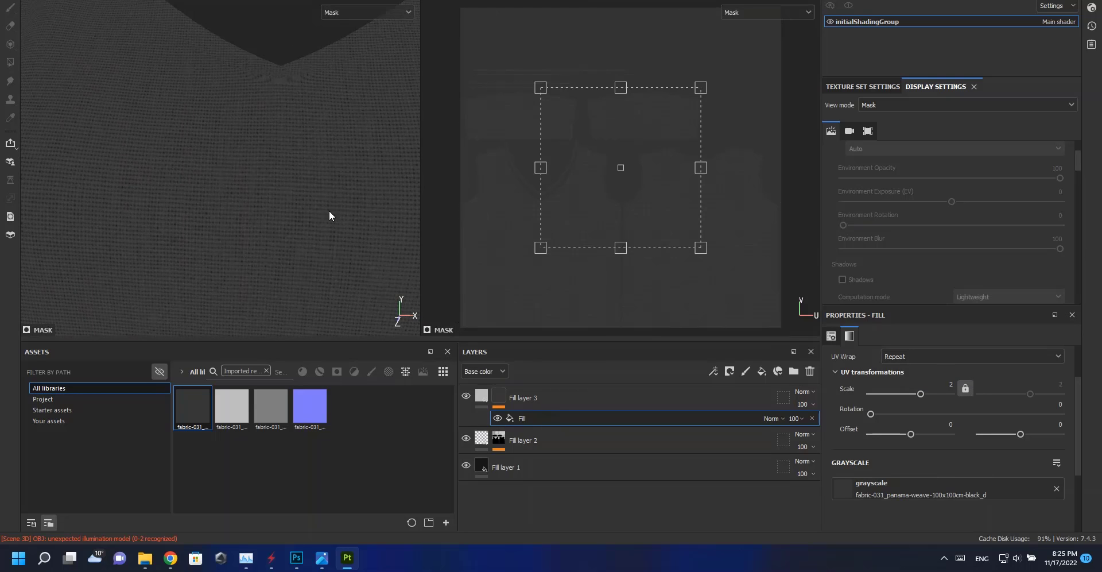
# Keep only the height channel on the third fill layer and set its height to 0.2064.
pyautogui.scroll(3, 274, 252)
pyautogui.click(483, 395)
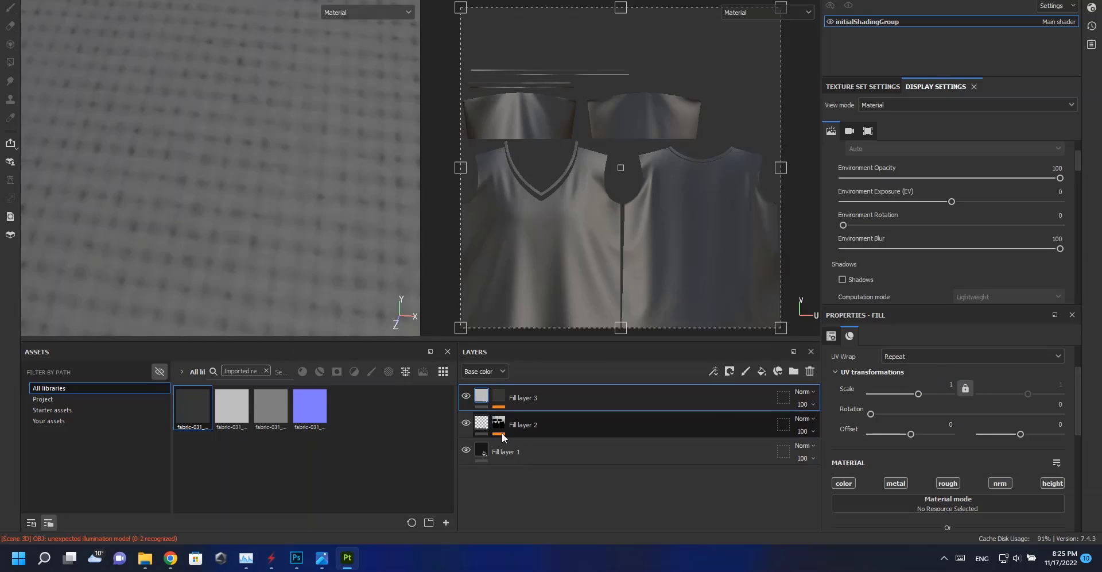
pyautogui.moveTo(844, 483); pyautogui.dragTo(999, 483)
pyautogui.scroll(-3, 990, 484)
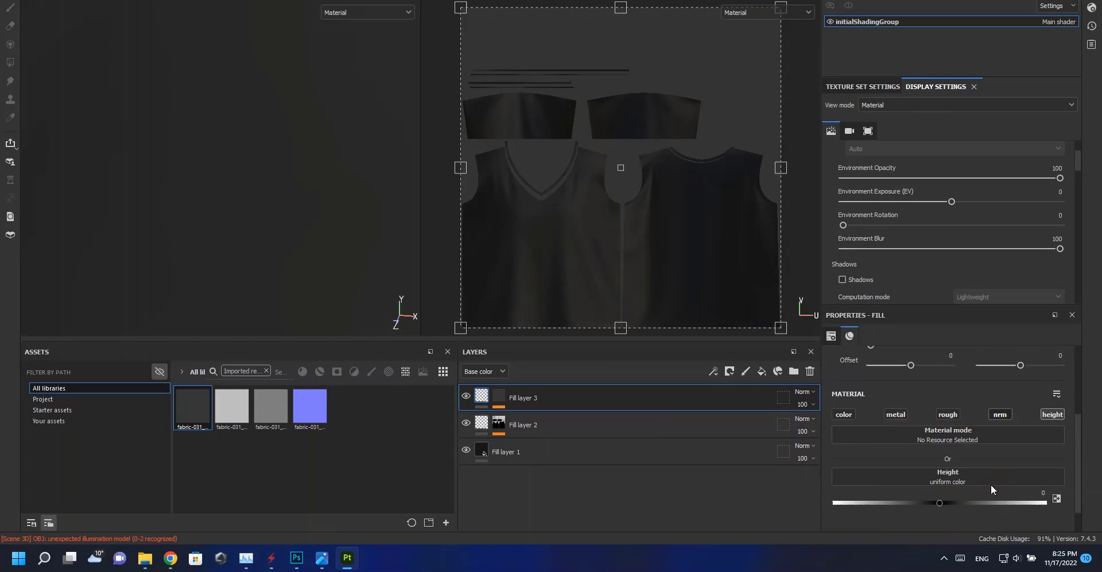
pyautogui.moveTo(939, 468); pyautogui.dragTo(962, 466)
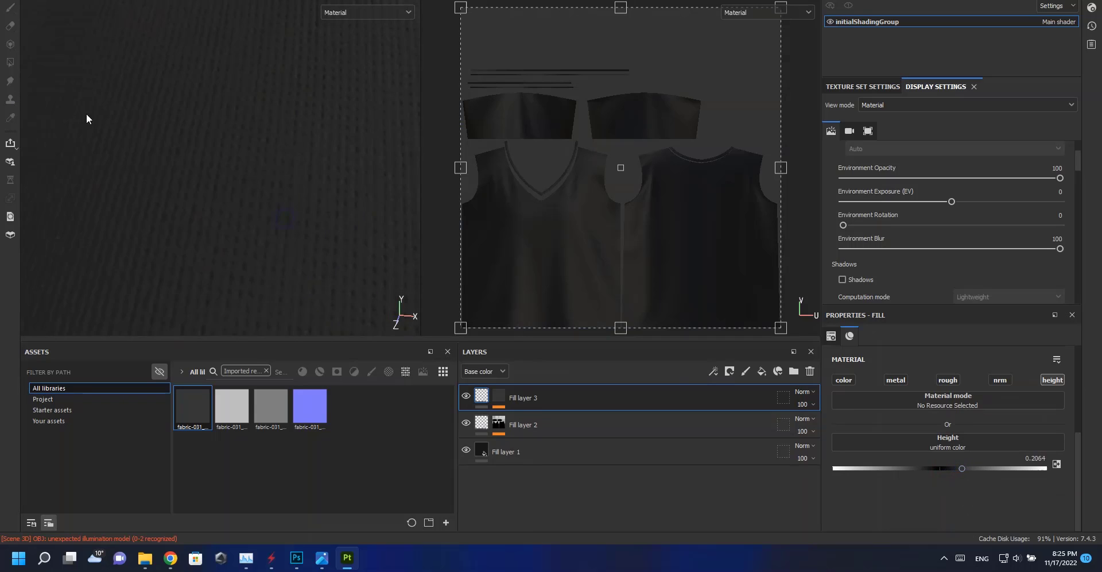
# Assign the fabric normal texture (_n) to the bottom fill layer's normal channel.
pyautogui.click(656, 451)
pyautogui.scroll(3, 967, 453)
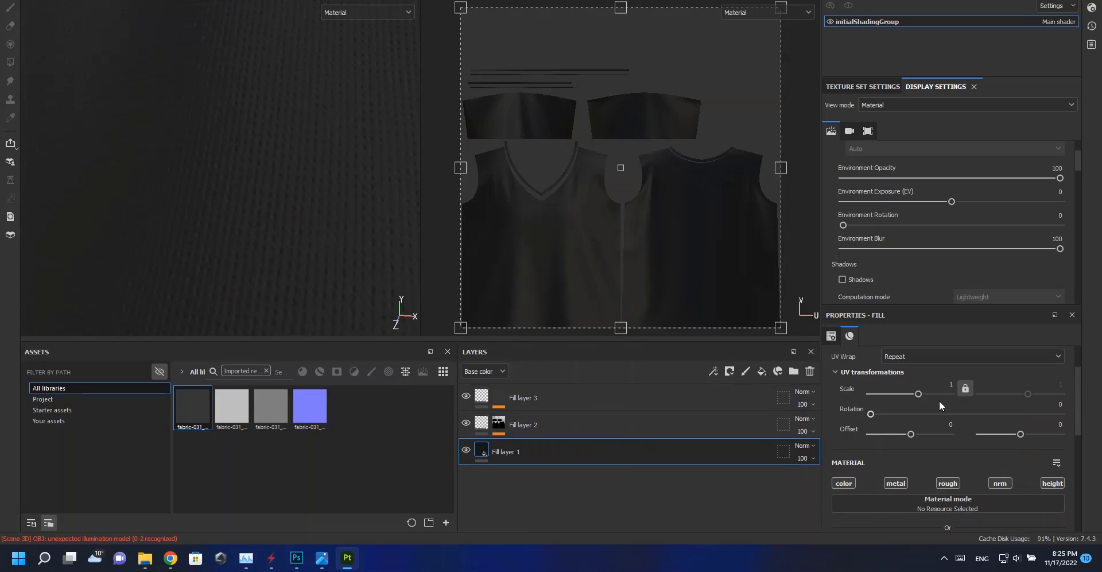
pyautogui.doubleClick(951, 384)
pyautogui.scroll(-4, 957, 483)
pyautogui.moveTo(308, 408); pyautogui.dragTo(927, 481)
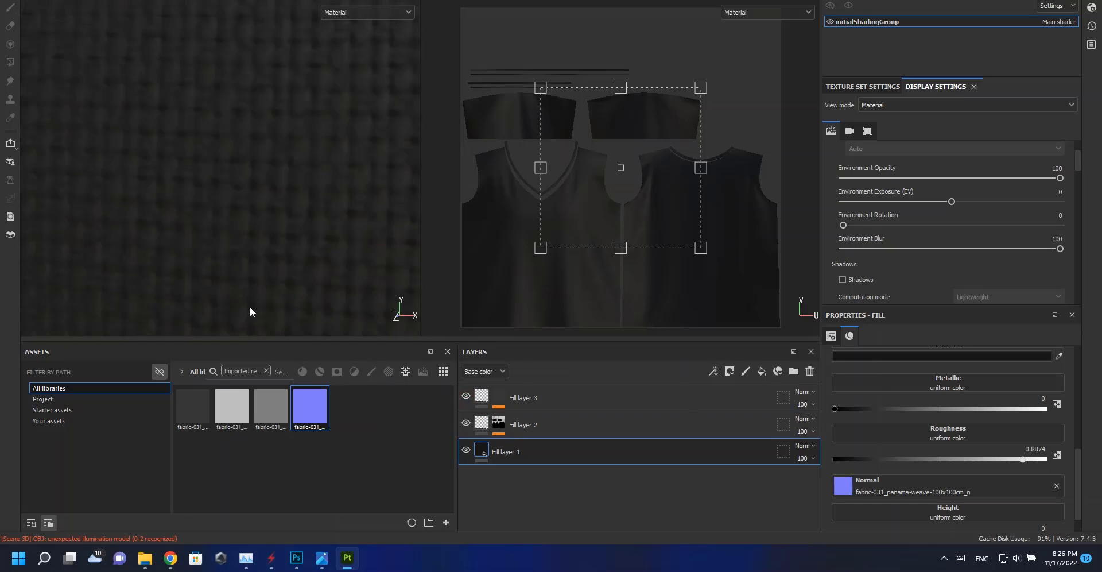
# Add a fourth fill layer at the top of the stack.
pyautogui.keyDown('alt'); pyautogui.moveTo(250, 307); pyautogui.dragTo(271, 267, button='right'); pyautogui.keyUp('alt')
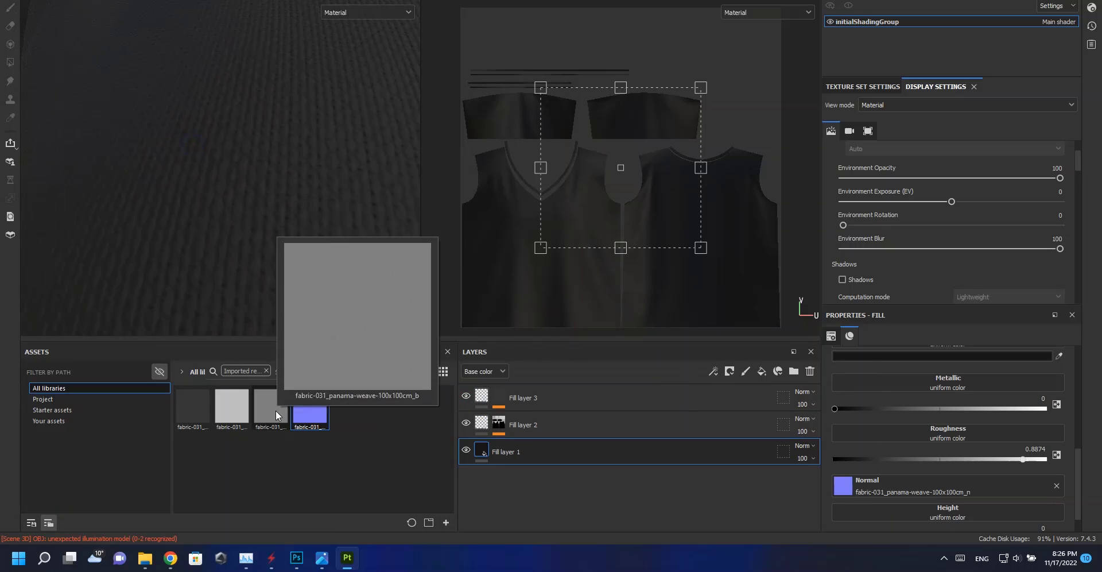
pyautogui.moveTo(264, 418); pyautogui.dragTo(610, 405)
pyautogui.click(609, 406)
pyautogui.click(761, 370)
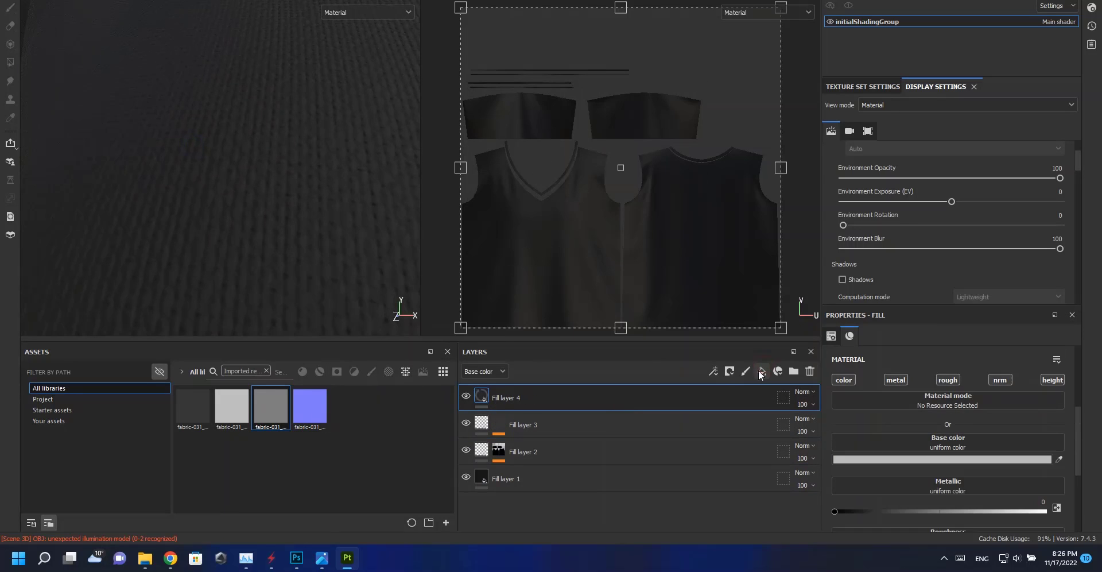
# Turn off metal and roughness on the fourth fill layer and set its UV scale to 2.
pyautogui.click(896, 380)
pyautogui.click(942, 380)
pyautogui.scroll(3, 946, 404)
pyautogui.click(942, 439)
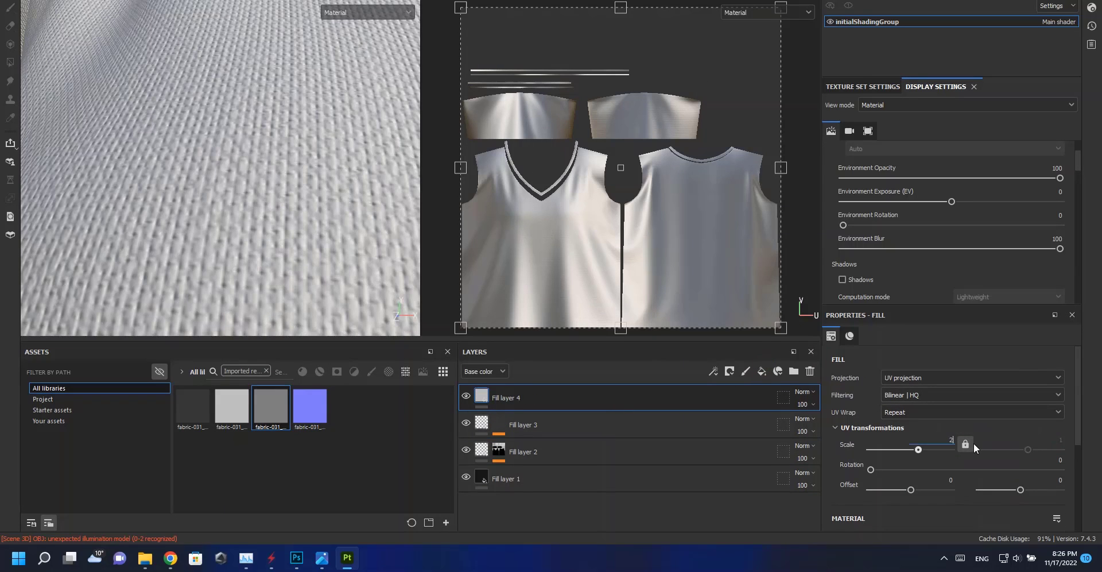
pyautogui.write('2')
pyautogui.press('Return')
# Try assigning the fabric _b texture to the fourth layer's base color, then undo it.
pyautogui.moveTo(427, 408); pyautogui.dragTo(436, 419)
pyautogui.scroll(-2, 940, 463)
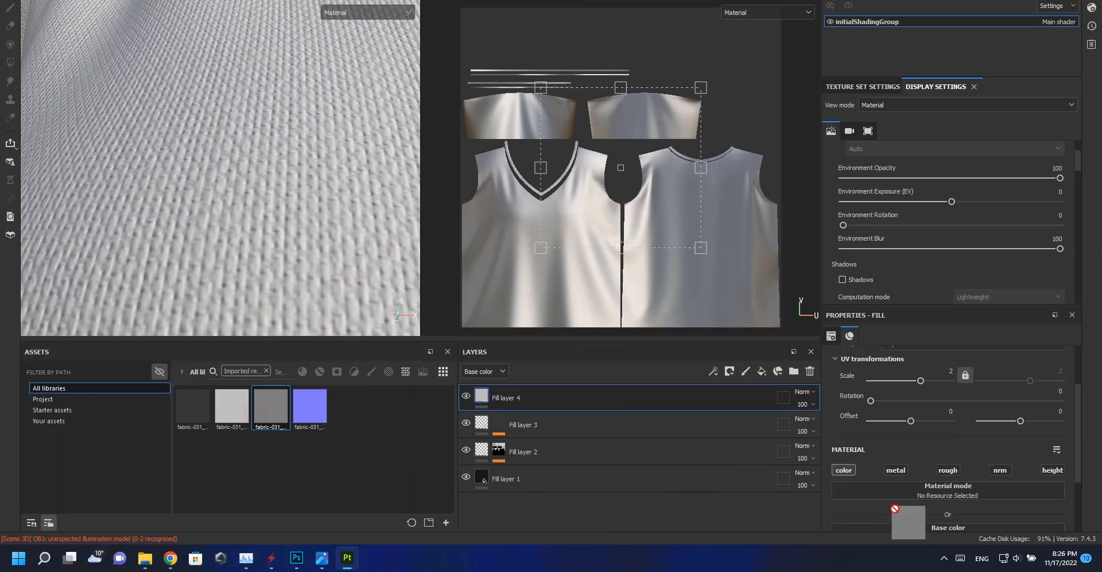
pyautogui.moveTo(915, 524); pyautogui.dragTo(941, 526)
pyautogui.scroll(-5, 201, 218)
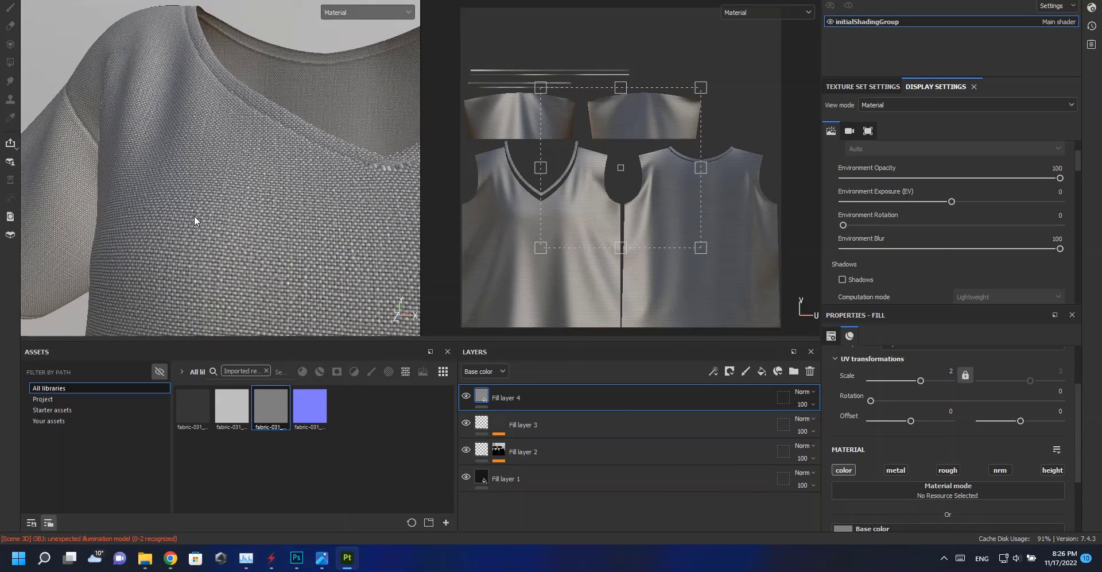
pyautogui.scroll(8, 194, 216)
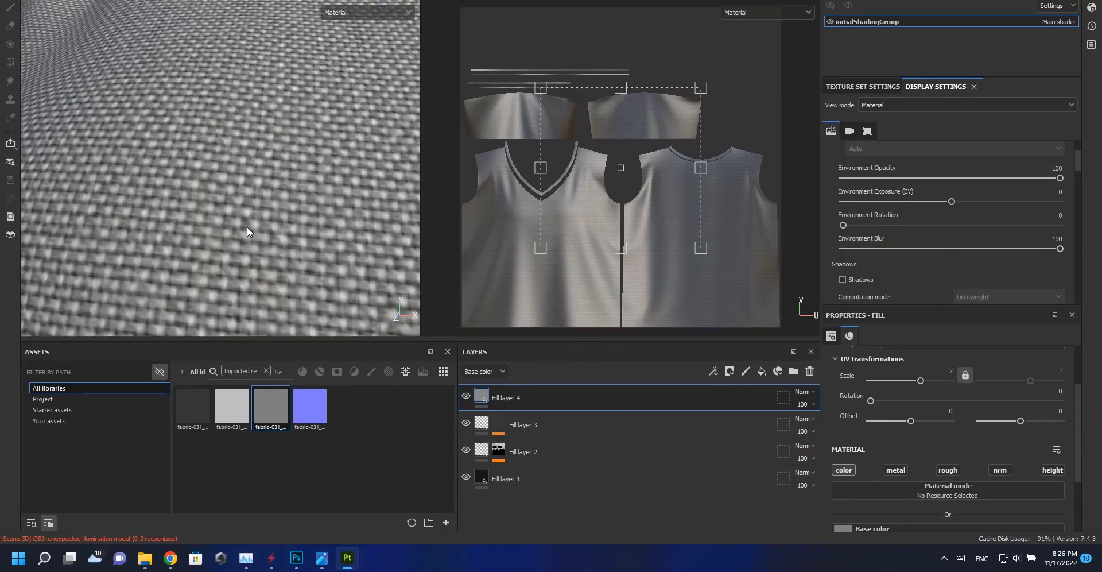
pyautogui.scroll(3, 247, 226)
pyautogui.scroll(-4, 201, 229)
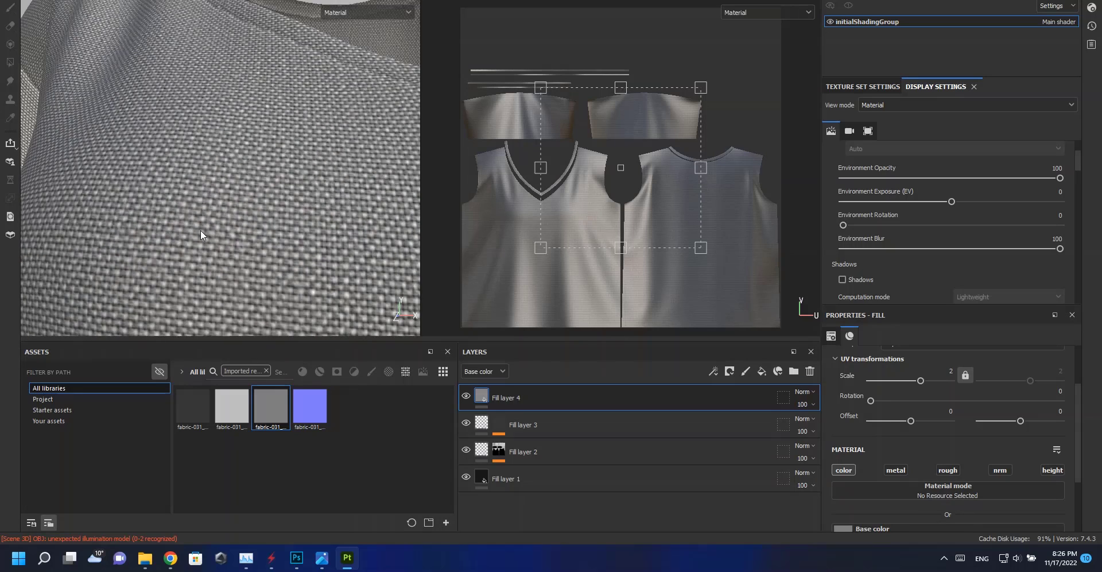
pyautogui.hotkey('ctrl', 'z')
# Give the fourth fill layer a black mask with a fill effect using the _b texture at UV scale 2.
pyautogui.rightClick(481, 395)
pyautogui.click(525, 42)
pyautogui.rightClick(502, 396)
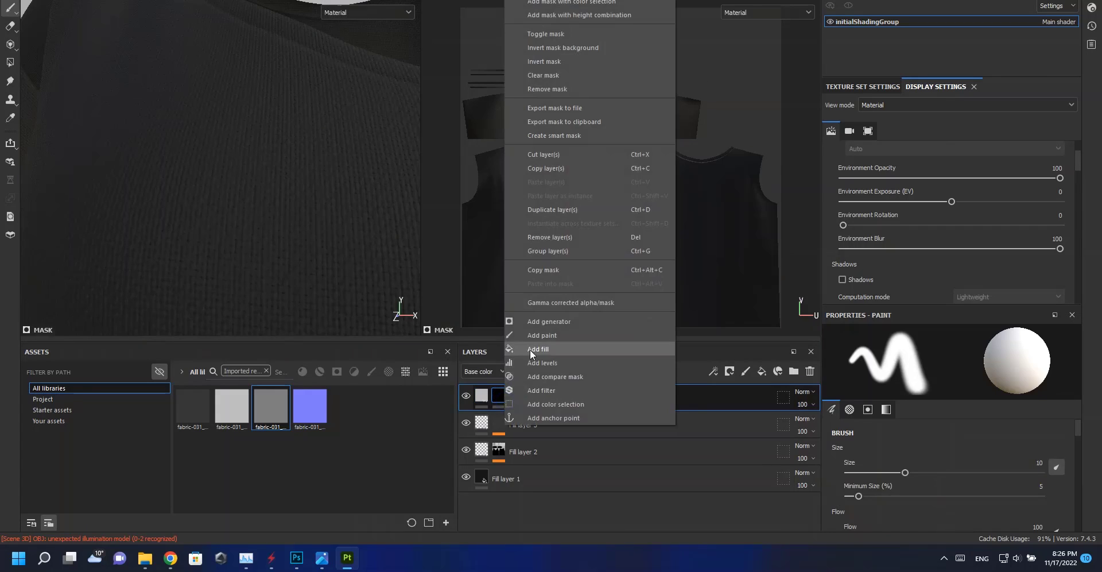
pyautogui.click(529, 349)
pyautogui.moveTo(270, 405); pyautogui.dragTo(941, 477)
pyautogui.moveTo(944, 371); pyautogui.dragTo(966, 365)
pyautogui.write('2')
pyautogui.press('Return')
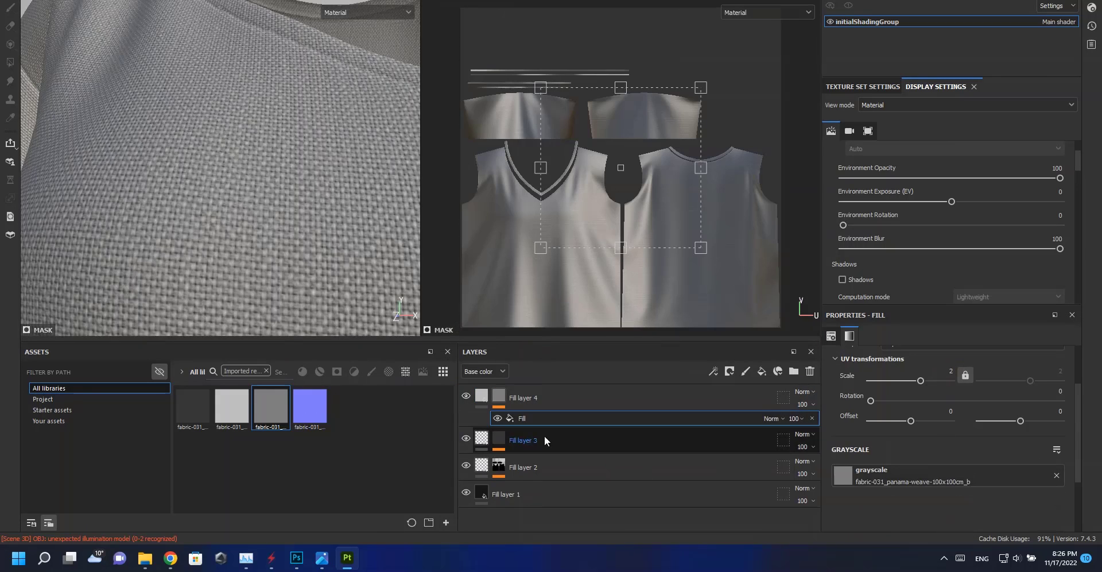
# Set the fourth fill layer's base color to dark gray 242424.
pyautogui.keyDown('alt'); pyautogui.click(501, 397); pyautogui.keyUp('alt')
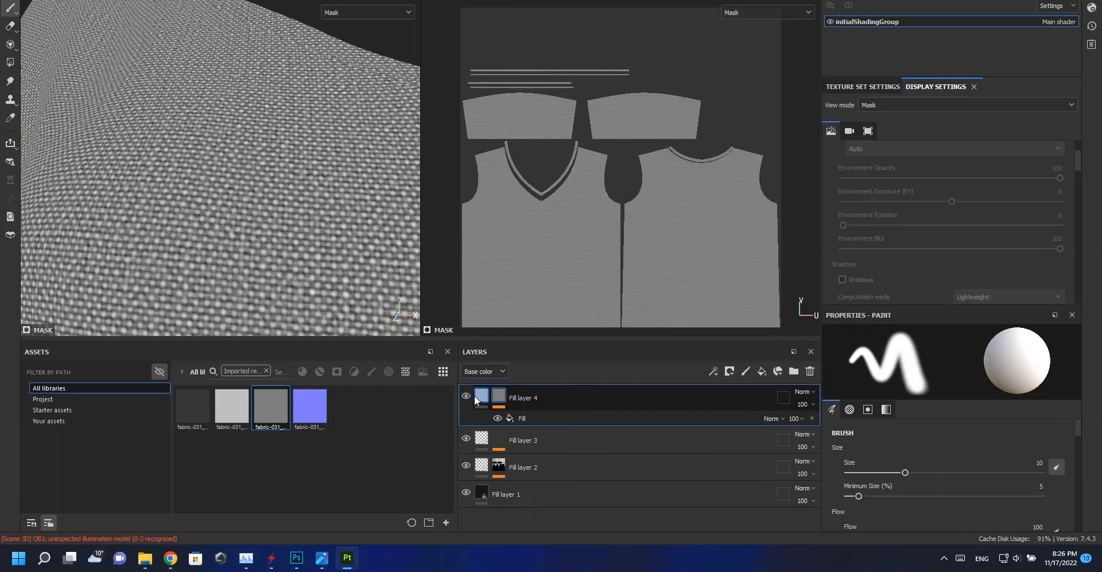
pyautogui.click(482, 396)
pyautogui.scroll(-3, 949, 481)
pyautogui.click(951, 460)
pyautogui.moveTo(957, 360); pyautogui.dragTo(870, 348)
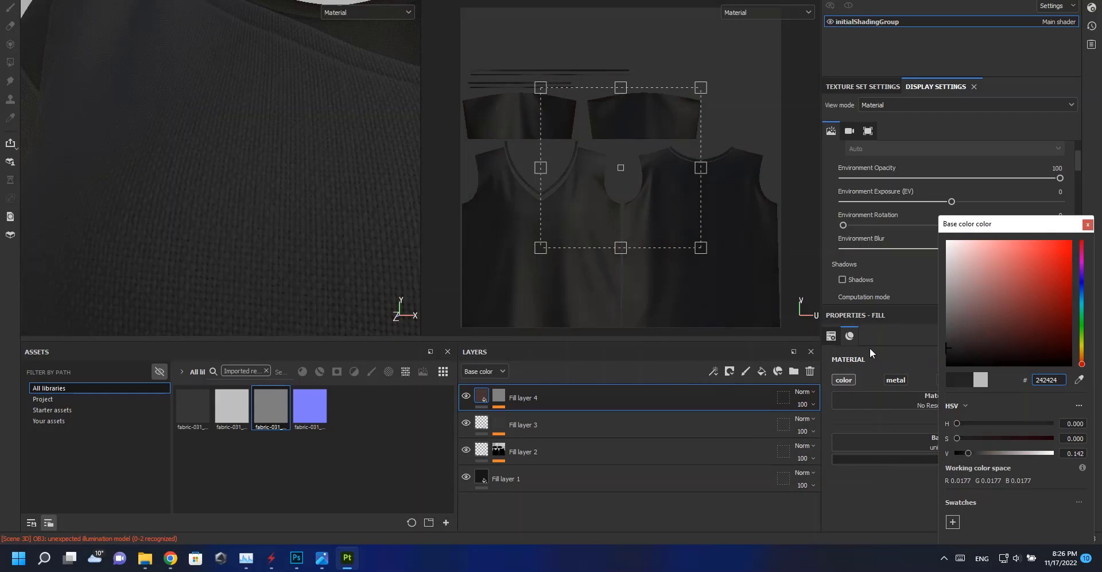
pyautogui.keyDown('alt'); pyautogui.moveTo(337, 234); pyautogui.dragTo(269, 224, button='right'); pyautogui.keyUp('alt')
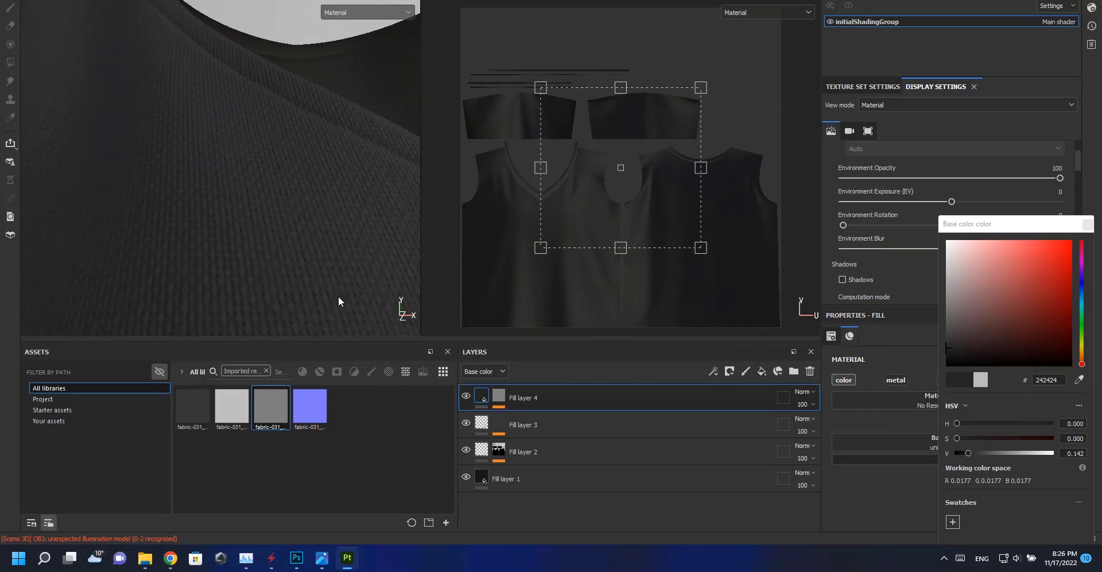
# Inspect the bottom fill layer's base color settings.
pyautogui.click(631, 478)
pyautogui.click(962, 462)
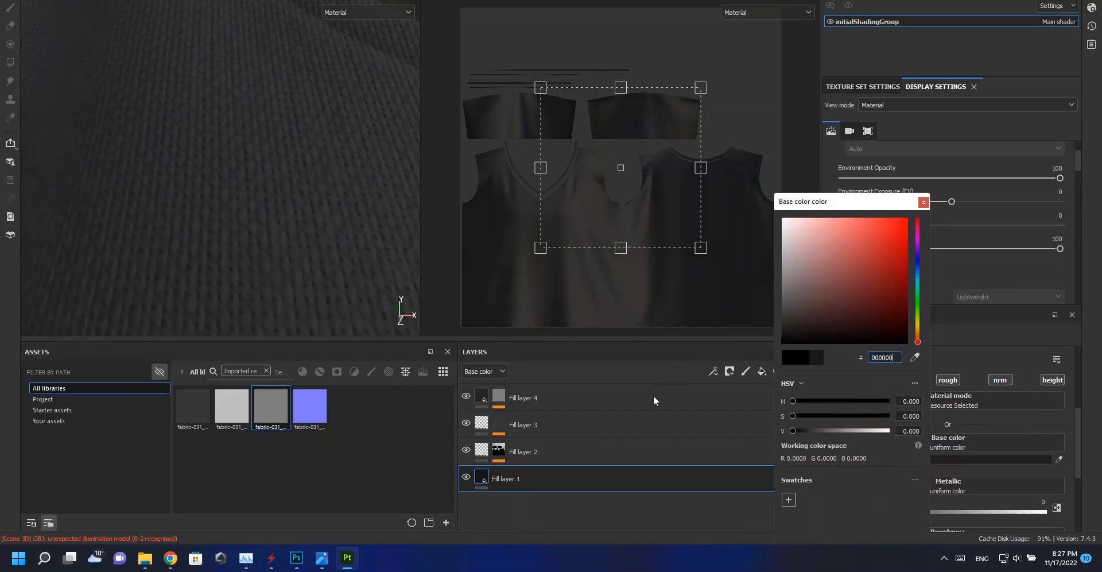
pyautogui.click(923, 201)
pyautogui.scroll(-3, 919, 462)
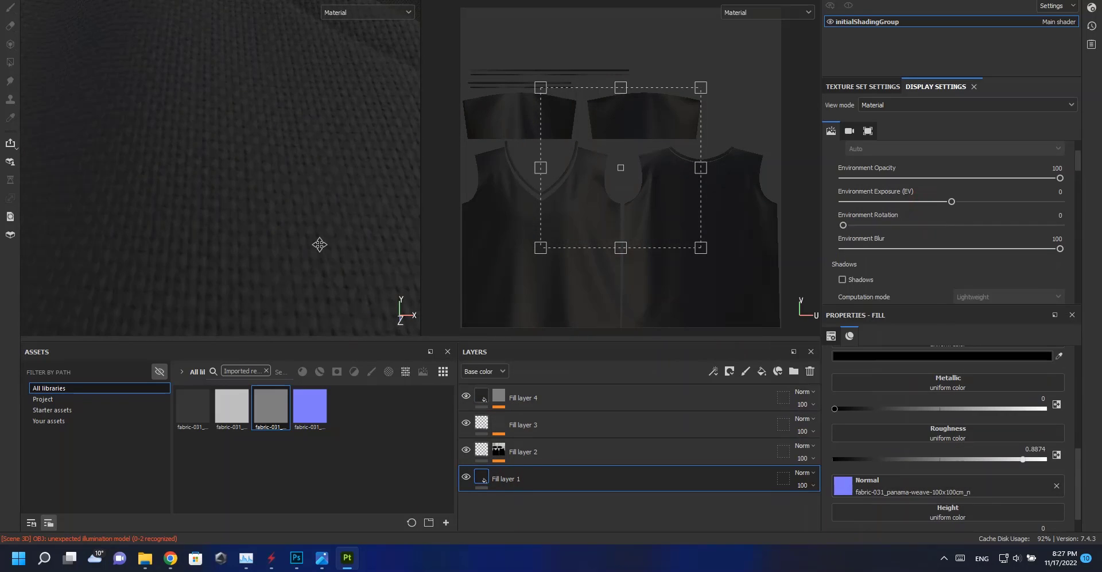
pyautogui.keyDown('alt'); pyautogui.moveTo(320, 245); pyautogui.dragTo(252, 163, button='right'); pyautogui.keyUp('alt')
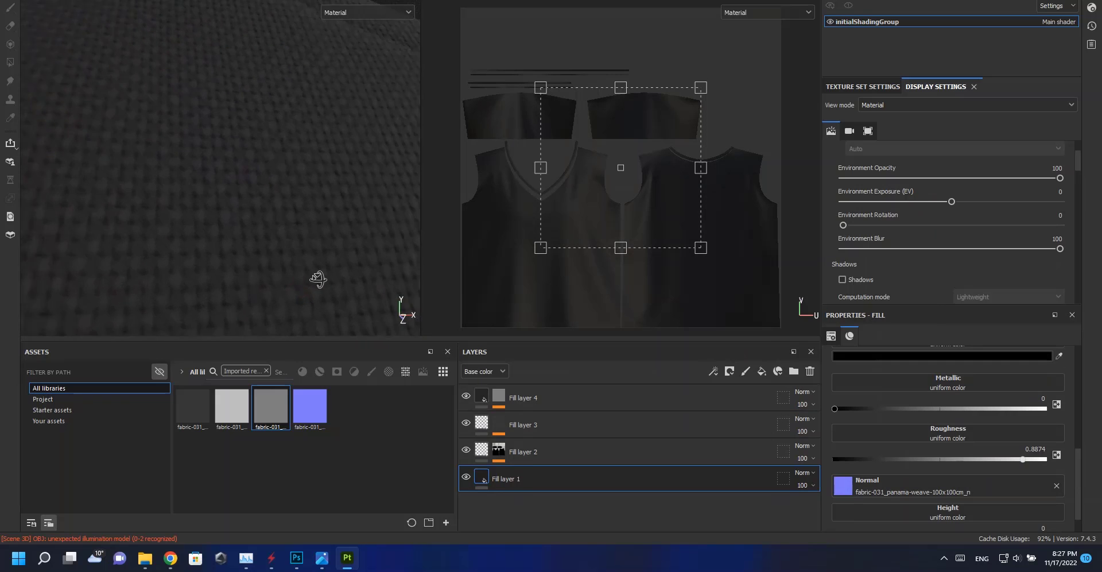
# Toggle the bottom fill layer's visibility off and back on to compare the shirt's look.
pyautogui.click(551, 426)
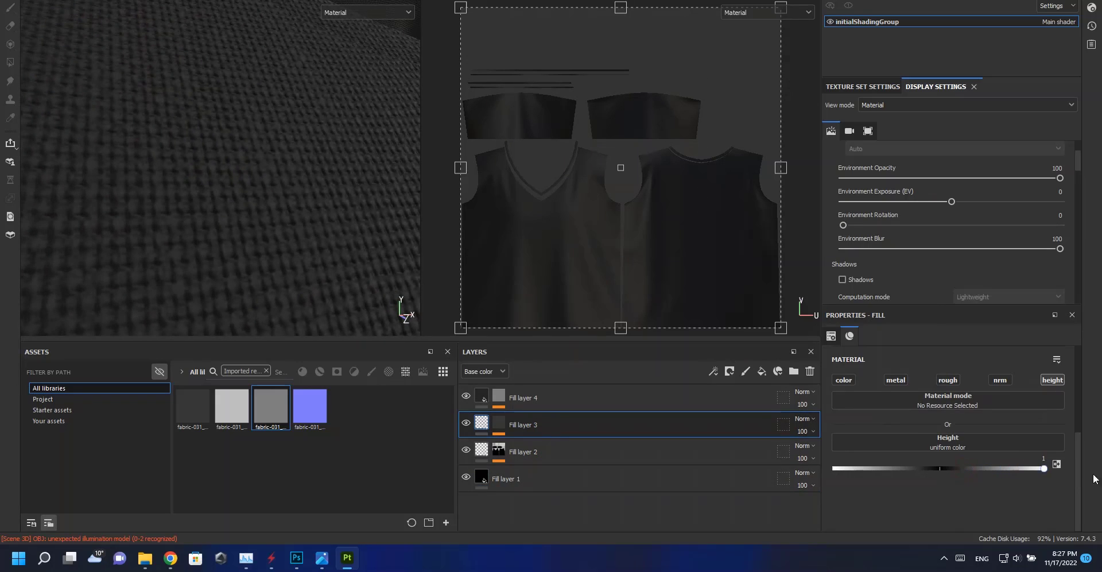
pyautogui.moveTo(308, 278)
pyautogui.keyDown('alt'); pyautogui.mouseDown()
pyautogui.moveTo(226, 172)
pyautogui.moveTo(219, 280)
pyautogui.moveTo(261, 283)
pyautogui.mouseUp(); pyautogui.keyUp('alt')
pyautogui.click(467, 476)
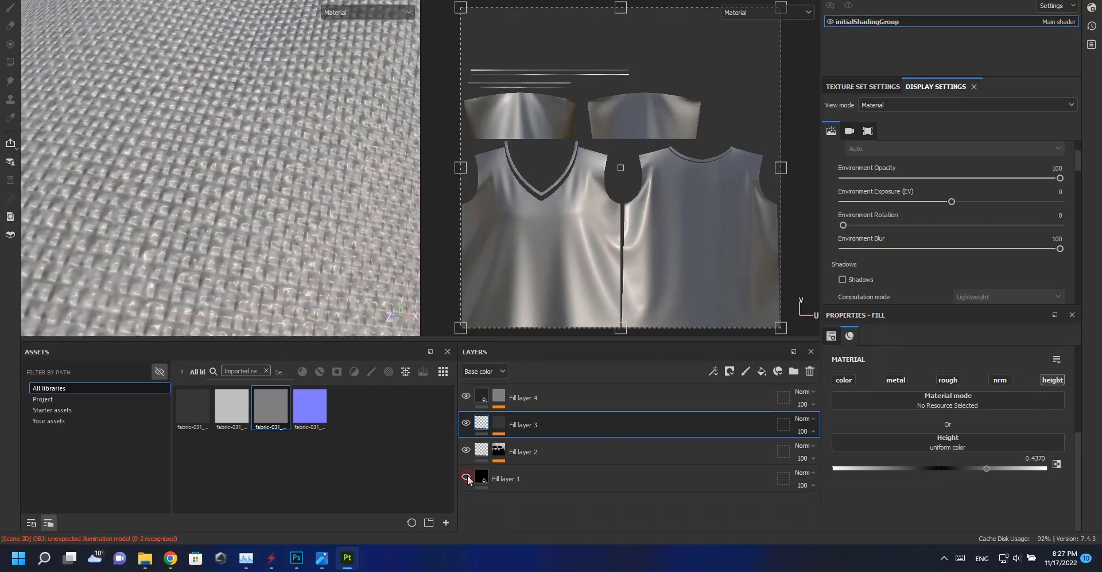
pyautogui.click(467, 475)
pyautogui.click(995, 381)
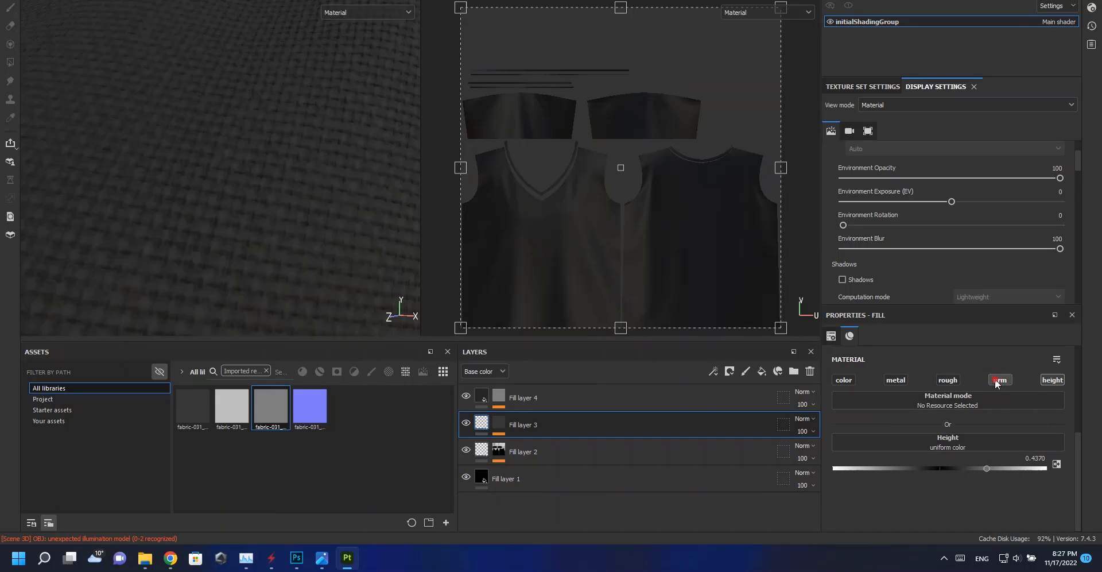
# Examine the woven fabric texture on the shirt from several angles.
pyautogui.click(670, 478)
pyautogui.keyDown('alt'); pyautogui.moveTo(307, 227); pyautogui.dragTo(286, 246, button='right'); pyautogui.keyUp('alt')
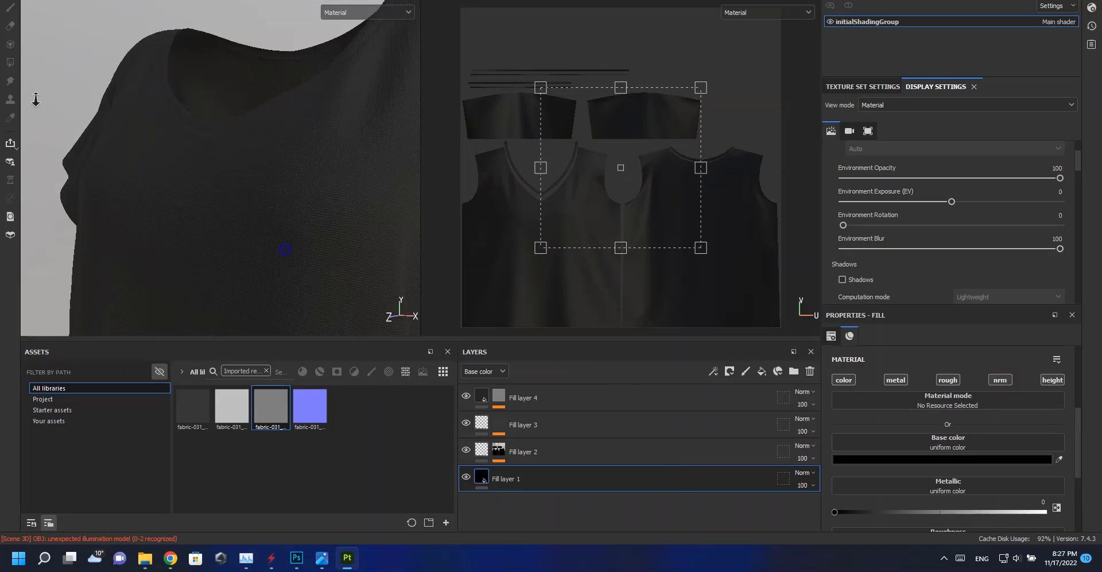
pyautogui.keyDown('alt'); pyautogui.moveTo(286, 247); pyautogui.dragTo(241, 174, button='middle'); pyautogui.keyUp('alt')
pyautogui.keyDown('shift'); pyautogui.moveTo(241, 175); pyautogui.dragTo(185, 183, button='right'); pyautogui.keyUp('shift')
pyautogui.keyDown('alt'); pyautogui.moveTo(185, 184); pyautogui.dragTo(235, 192); pyautogui.keyUp('alt')
pyautogui.keyDown('alt'); pyautogui.moveTo(239, 184); pyautogui.dragTo(264, 362, button='right'); pyautogui.keyUp('alt')
pyautogui.keyDown('alt'); pyautogui.moveTo(230, 124); pyautogui.dragTo(217, 203, button='middle'); pyautogui.keyUp('alt')
pyautogui.keyDown('alt'); pyautogui.moveTo(216, 205); pyautogui.dragTo(210, 335, button='right'); pyautogui.keyUp('alt')
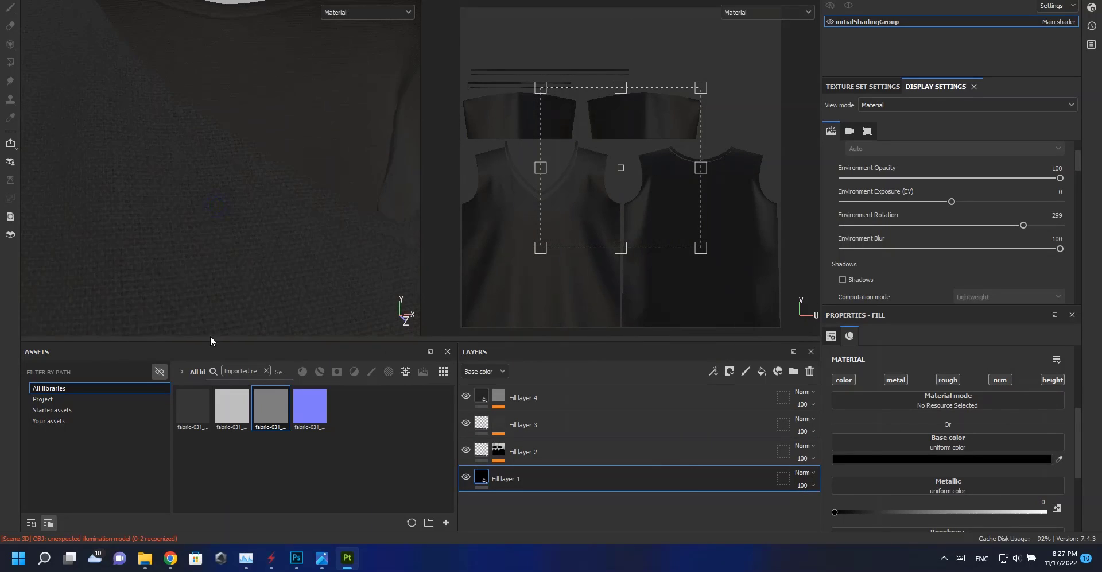
pyautogui.keyDown('alt'); pyautogui.moveTo(246, 243); pyautogui.dragTo(156, 167, button='right'); pyautogui.keyUp('alt')
pyautogui.keyDown('alt'); pyautogui.moveTo(132, 211); pyautogui.dragTo(193, 217); pyautogui.keyUp('alt')
pyautogui.keyDown('alt'); pyautogui.moveTo(193, 217); pyautogui.dragTo(231, 116, button='right'); pyautogui.keyUp('alt')
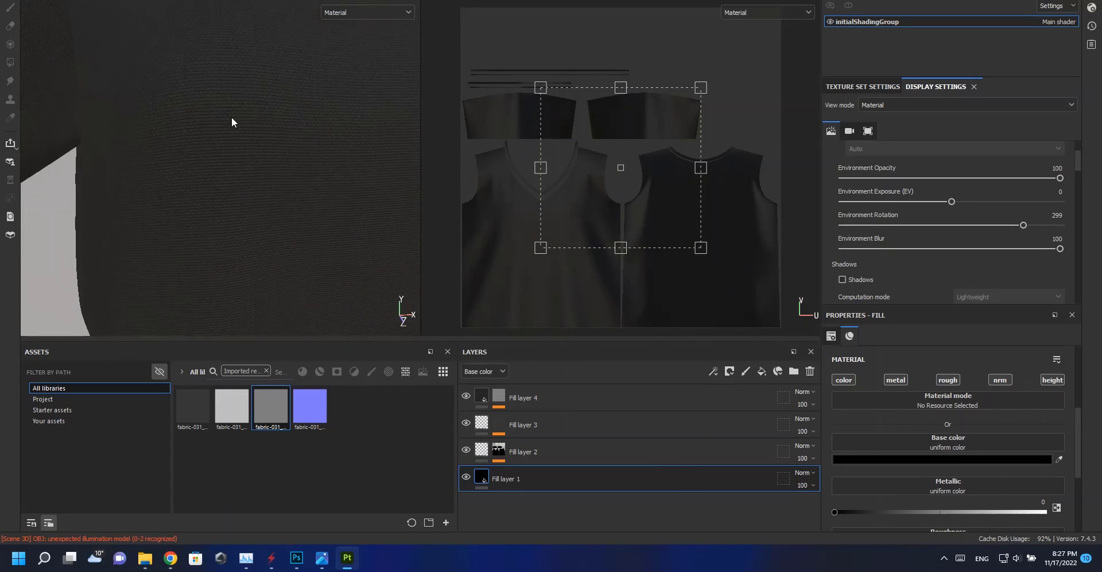
# Import the panama-weave fabric texture file into the project as a texture resource.
pyautogui.keyDown('alt'); pyautogui.moveTo(232, 116); pyautogui.dragTo(281, 173, button='middle'); pyautogui.keyUp('alt')
pyautogui.keyDown('alt'); pyautogui.moveTo(281, 174); pyautogui.dragTo(308, 329, button='right'); pyautogui.keyUp('alt')
pyautogui.click(617, 398)
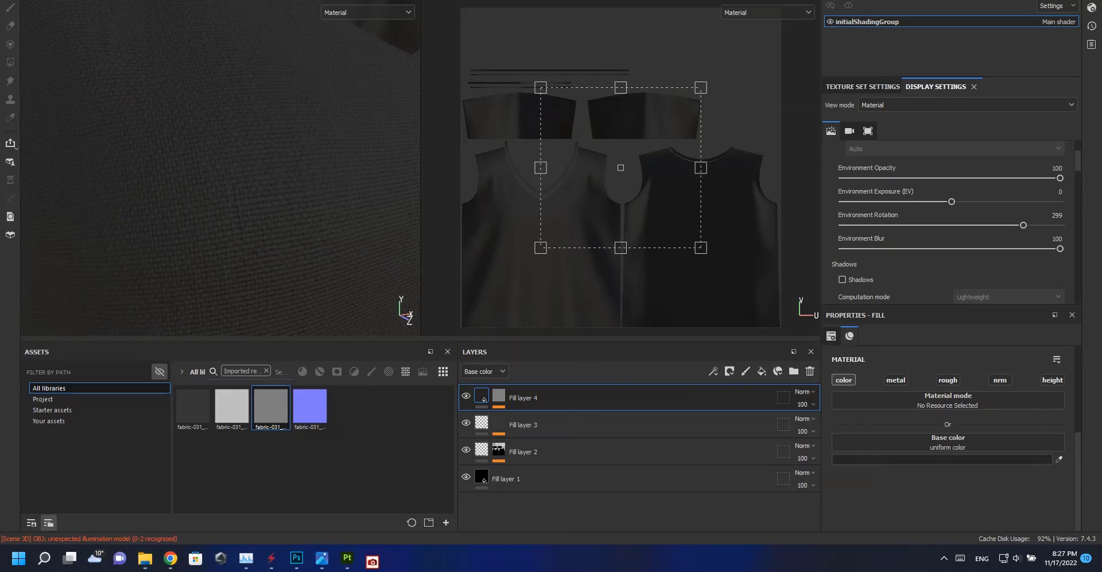
pyautogui.moveTo(0, 430); pyautogui.dragTo(210, 433)
pyautogui.click(719, 141)
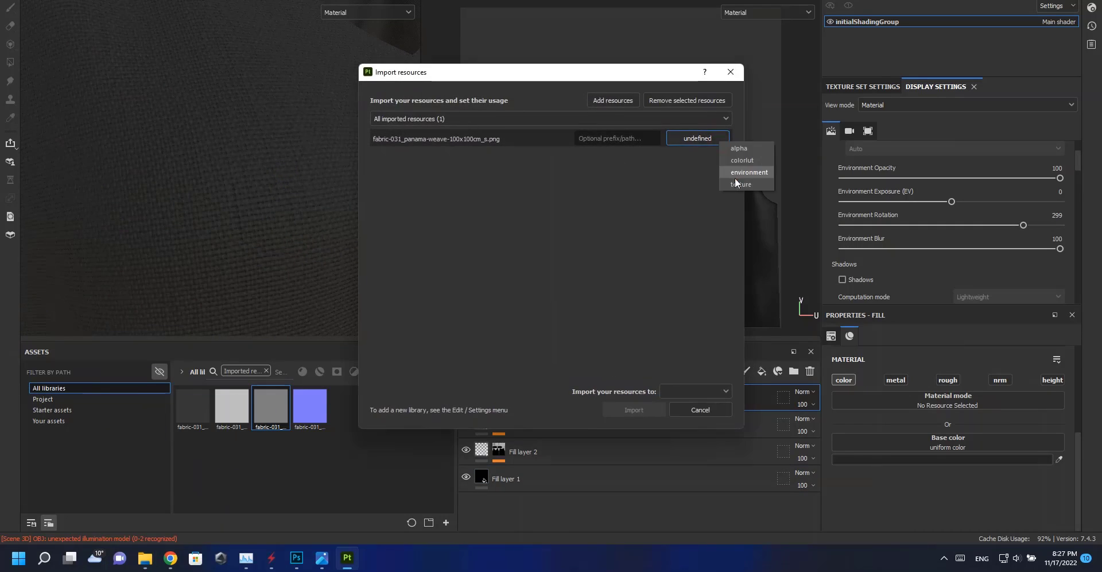
pyautogui.click(652, 409)
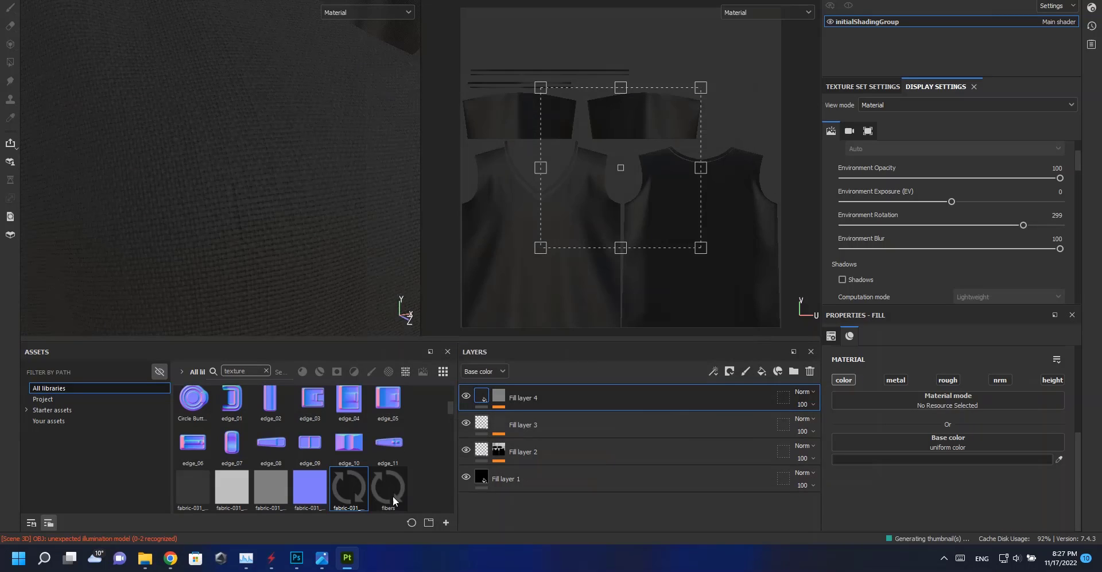
# Add a new fill layer with a black mask above the fourth fill layer.
pyautogui.click(761, 371)
pyautogui.rightClick(513, 396)
pyautogui.click(566, 1)
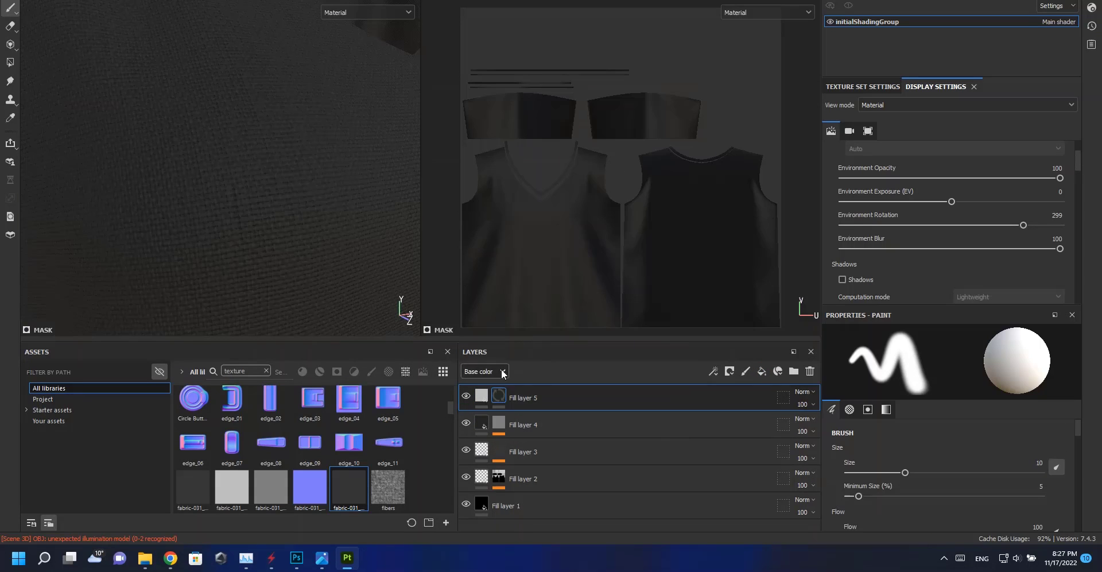
# Add a fill effect to the new mask using the panama-weave grayscale texture with a scale of 2.
pyautogui.rightClick(493, 396)
pyautogui.click(544, 346)
pyautogui.click(894, 389)
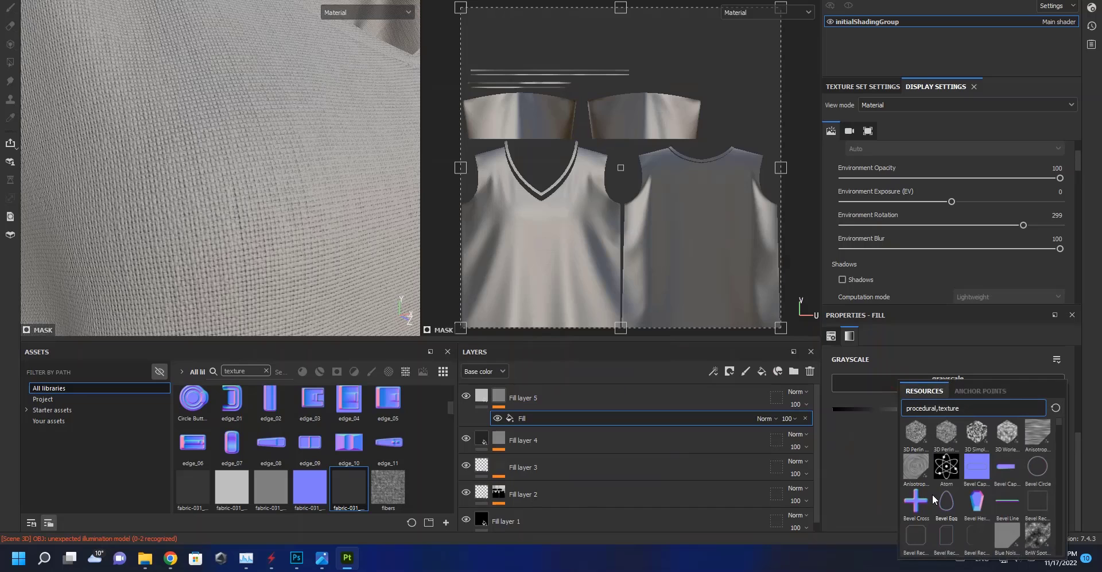
pyautogui.click(739, 423)
pyautogui.scroll(2, 941, 354)
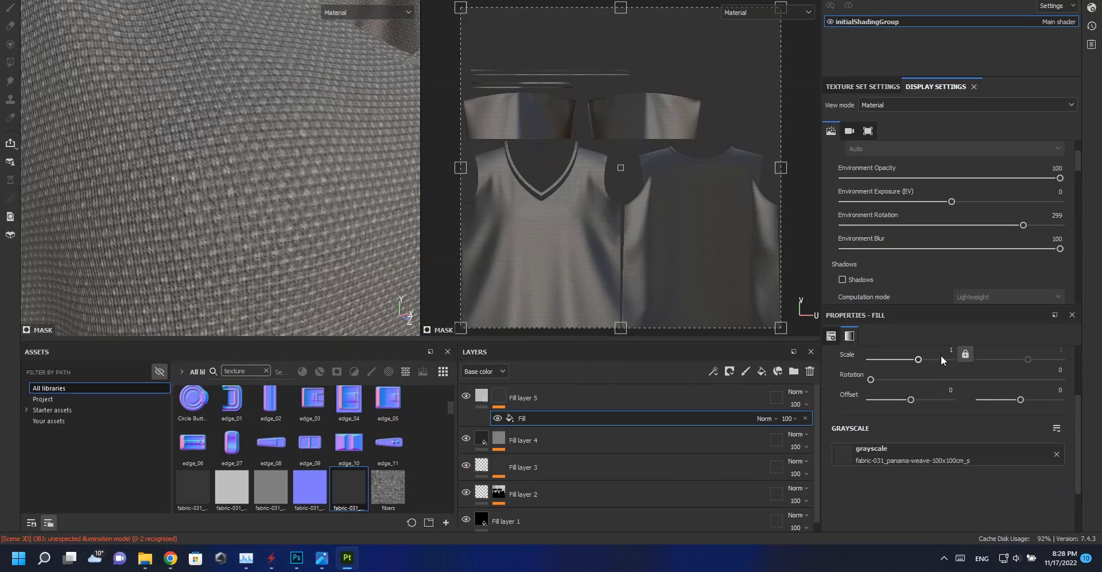
pyautogui.write('2')
pyautogui.press('Return')
# Disable the color and metal channels of the fifth fill layer, leaving only roughness.
pyautogui.click(481, 397)
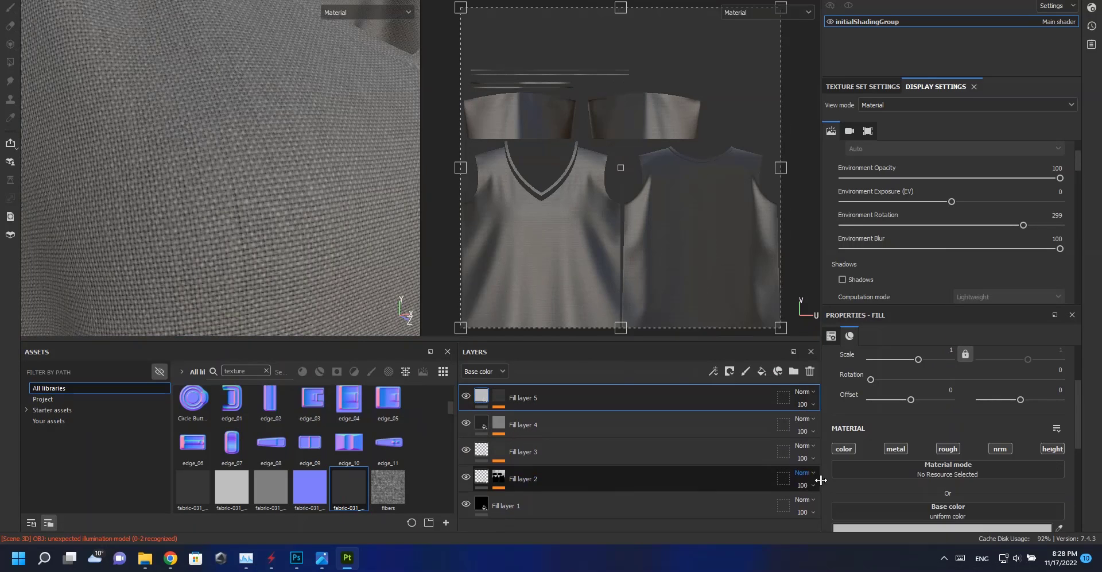
pyautogui.click(843, 449)
pyautogui.click(895, 448)
pyautogui.scroll(-2, 950, 515)
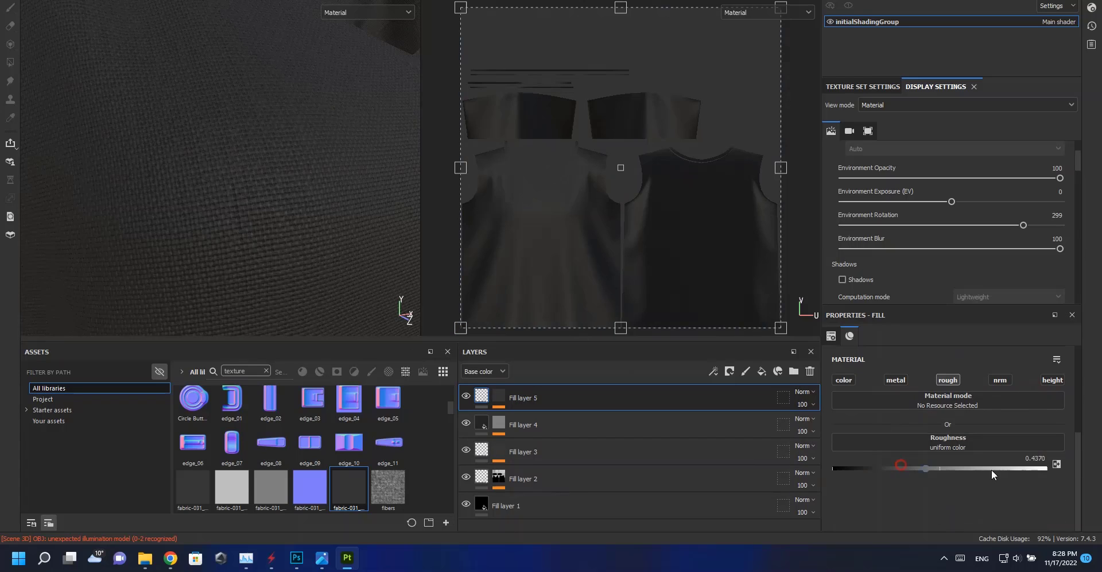
# Set the fifth fill layer's roughness to about 0.64.
pyautogui.keyDown('alt'); pyautogui.moveTo(276, 141); pyautogui.dragTo(215, 202); pyautogui.keyUp('alt')
pyautogui.keyDown('alt'); pyautogui.click(499, 396); pyautogui.keyUp('alt')
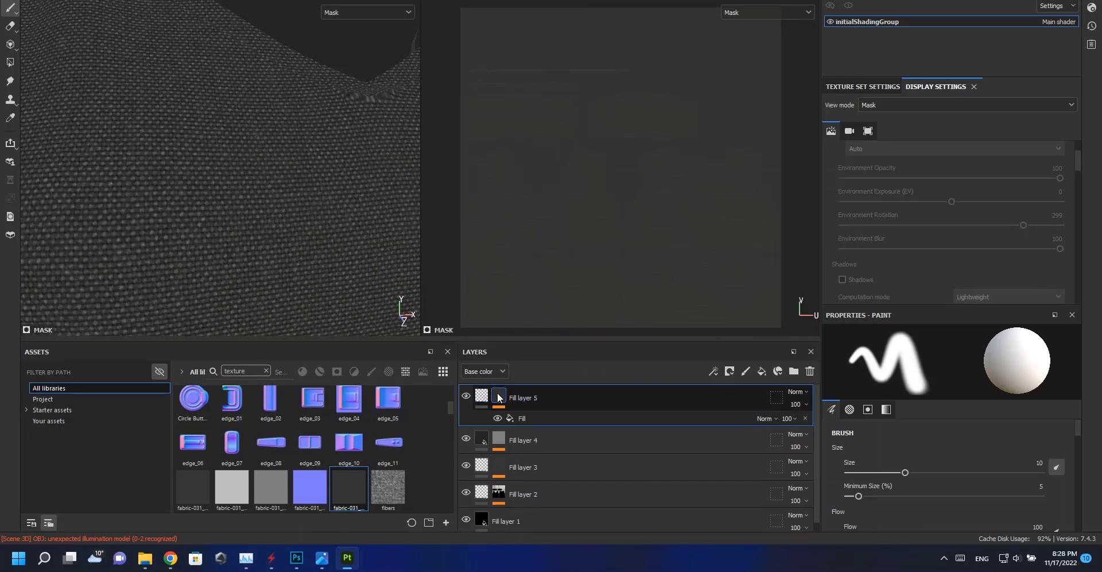
pyautogui.click(481, 396)
pyautogui.keyDown('alt'); pyautogui.moveTo(162, 110); pyautogui.dragTo(208, 214); pyautogui.keyUp('alt')
pyautogui.click(933, 469)
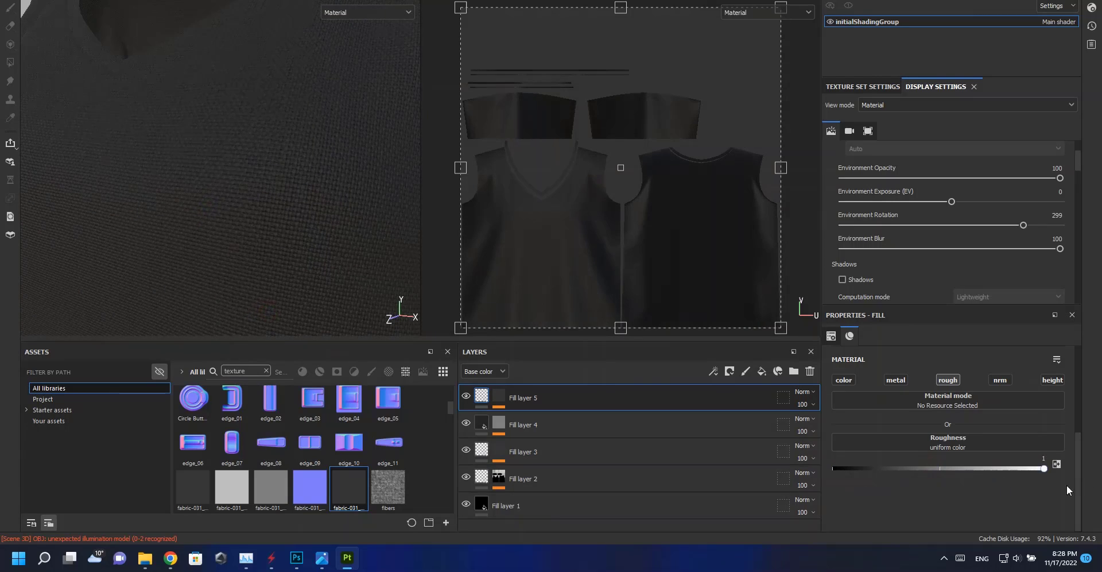
pyautogui.moveTo(936, 486); pyautogui.dragTo(944, 486)
pyautogui.scroll(-5, 282, 238)
pyautogui.keyDown('alt'); pyautogui.moveTo(162, 228); pyautogui.dragTo(258, 232); pyautogui.keyUp('alt')
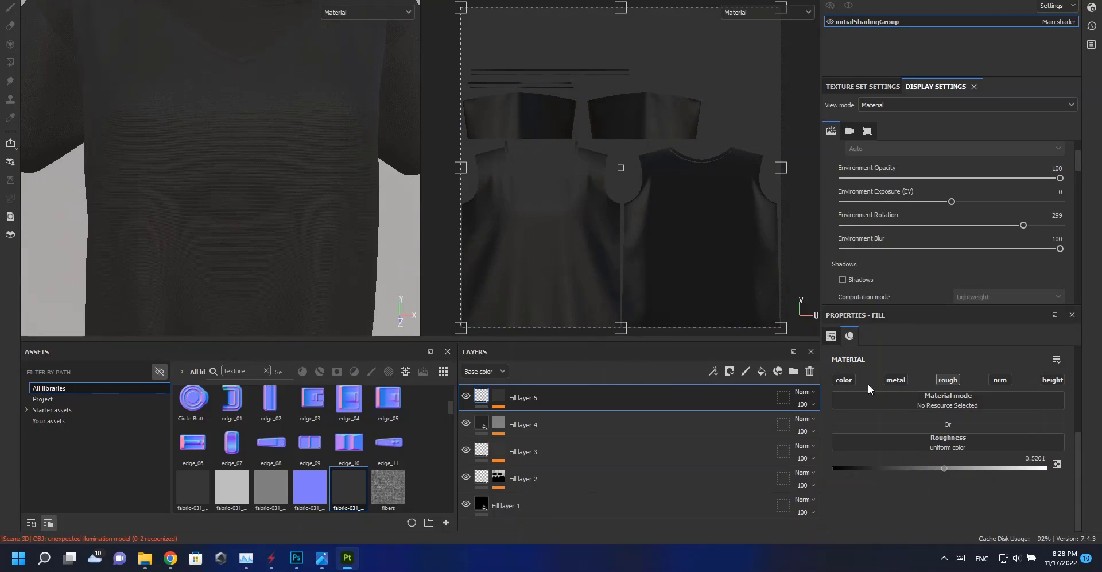
pyautogui.moveTo(968, 466); pyautogui.dragTo(969, 467)
pyautogui.scroll(4, 295, 233)
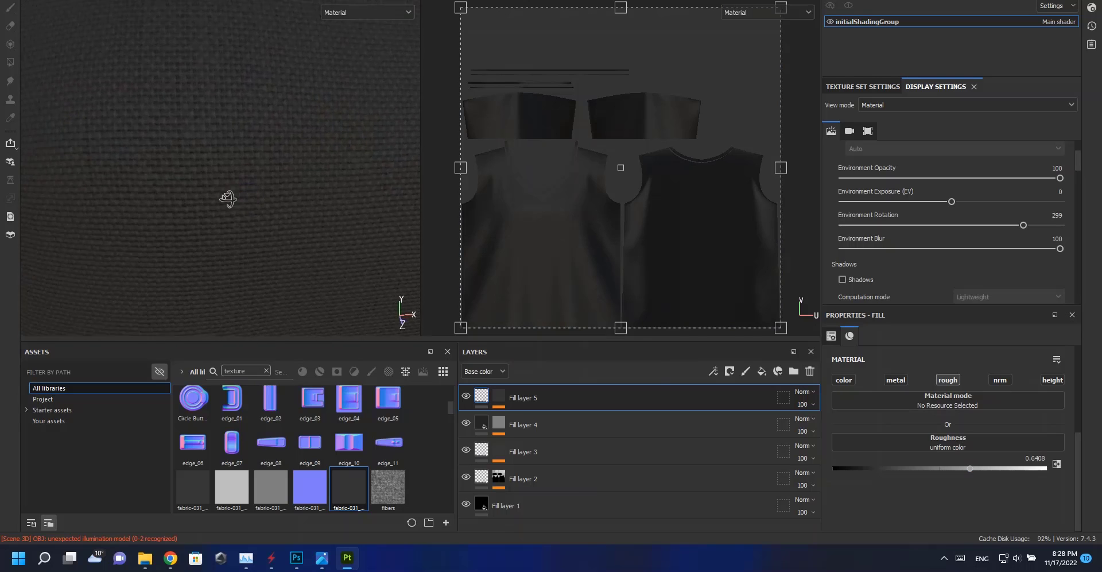
# Inspect the fourth fill layer's base color and examine the shirt fabric from several angles.
pyautogui.click(545, 427)
pyautogui.click(876, 345)
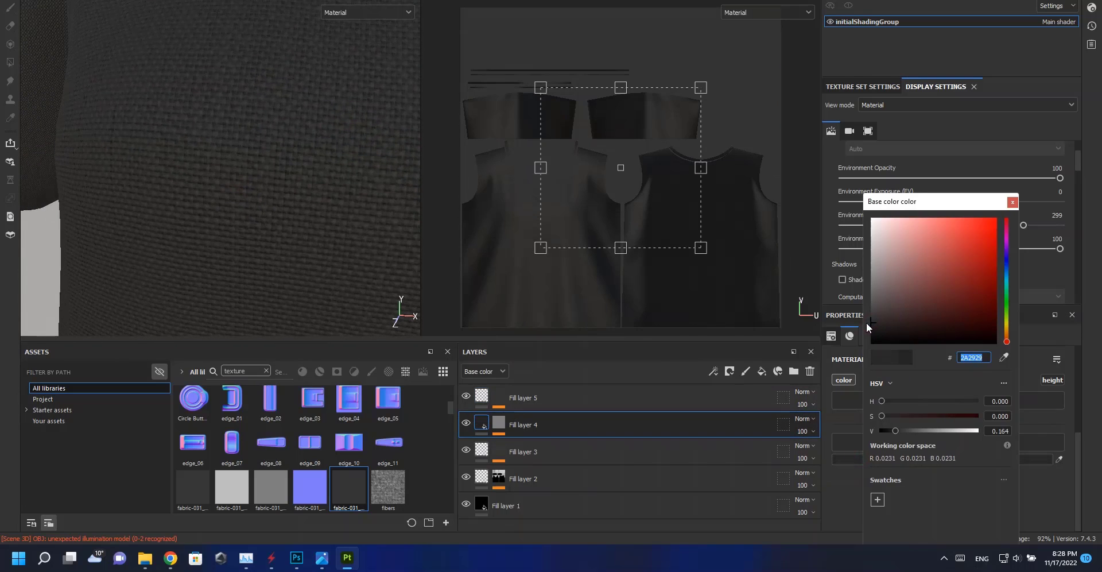
pyautogui.click(1012, 202)
pyautogui.keyDown('alt'); pyautogui.moveTo(321, 225); pyautogui.dragTo(28, 108, button='right'); pyautogui.keyUp('alt')
pyautogui.keyDown('alt'); pyautogui.moveTo(28, 107); pyautogui.dragTo(60, 54); pyautogui.keyUp('alt')
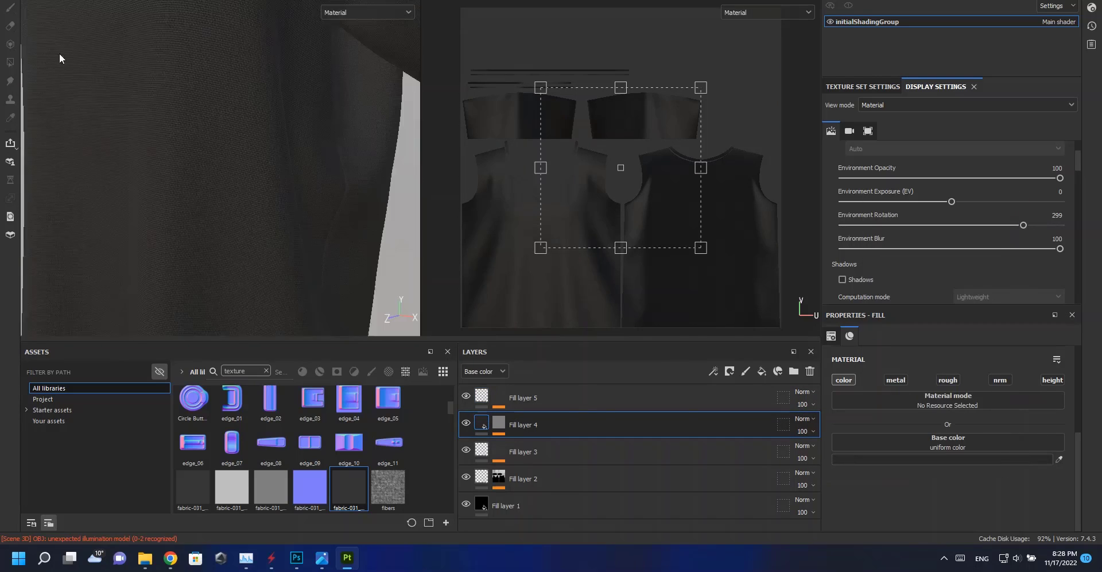
pyautogui.scroll(-4, 60, 55)
pyautogui.keyDown('alt'); pyautogui.moveTo(60, 55); pyautogui.dragTo(187, 224, button='middle'); pyautogui.keyUp('alt')
pyautogui.keyDown('alt'); pyautogui.moveTo(187, 224); pyautogui.dragTo(227, 207); pyautogui.keyUp('alt')
pyautogui.scroll(8, 239, 160)
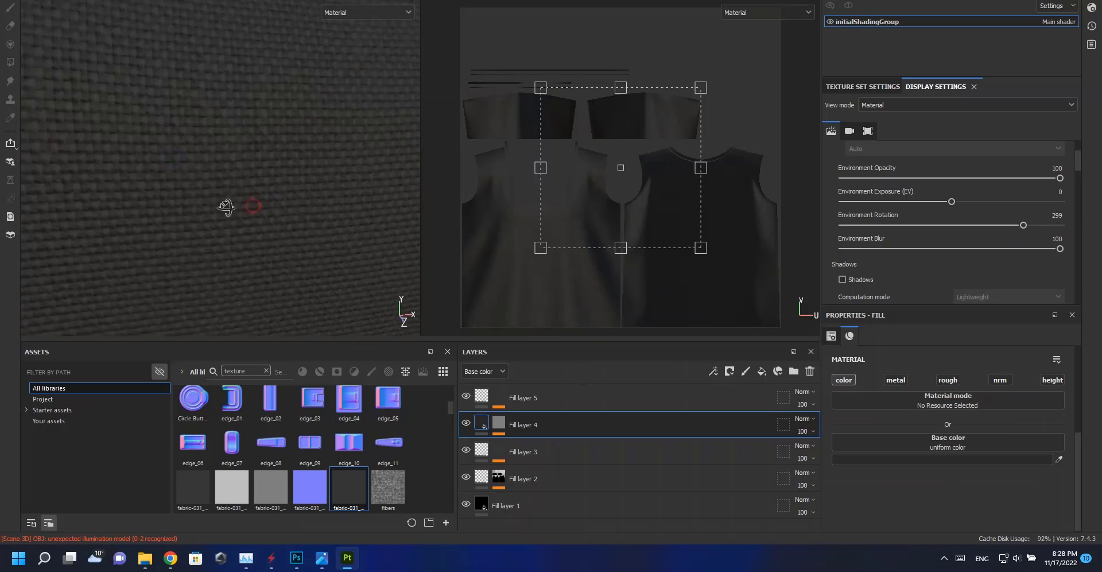
pyautogui.scroll(-6, 270, 232)
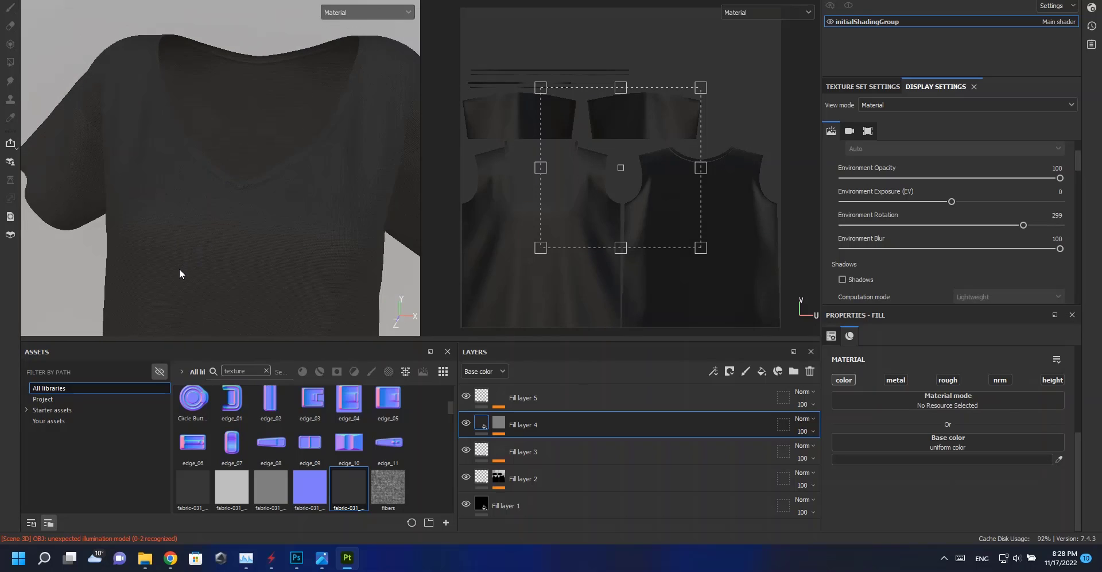
pyautogui.keyDown('alt'); pyautogui.moveTo(275, 189); pyautogui.dragTo(317, 122, button='middle'); pyautogui.keyUp('alt')
pyautogui.scroll(-3, 246, 171)
pyautogui.keyDown('alt'); pyautogui.moveTo(243, 166); pyautogui.dragTo(226, 86, button='middle'); pyautogui.keyUp('alt')
pyautogui.keyDown('alt'); pyautogui.moveTo(257, 142); pyautogui.dragTo(260, 222); pyautogui.keyUp('alt')
# Group all five fill layers into a new folder.
pyautogui.click(585, 390)
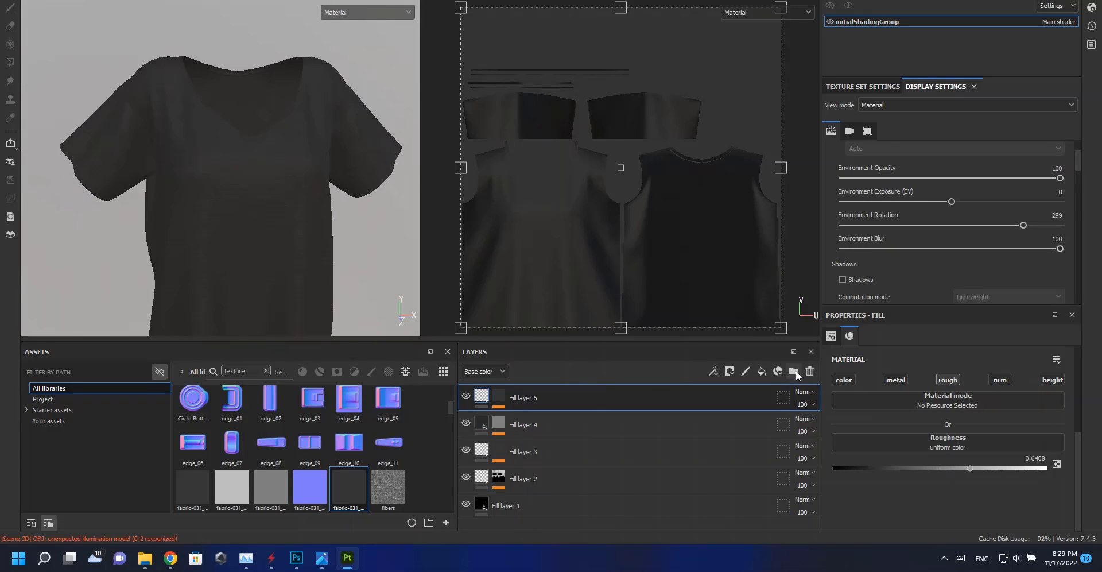
pyautogui.click(794, 371)
pyautogui.click(554, 424)
pyautogui.scroll(-1, 568, 439)
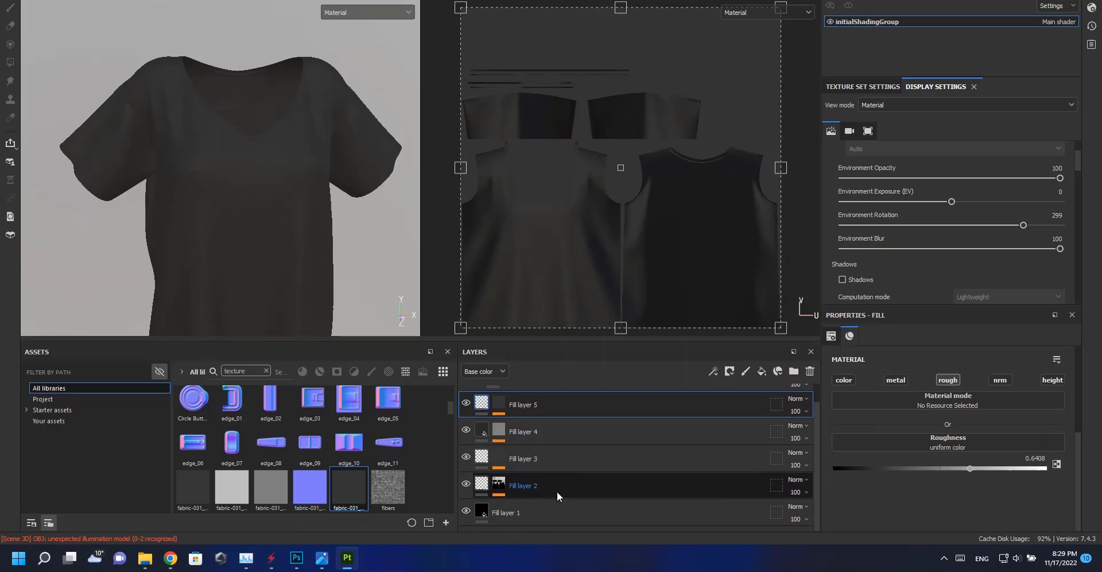
pyautogui.keyDown('shift'); pyautogui.click(552, 510); pyautogui.keyUp('shift')
pyautogui.scroll(1, 539, 459)
pyautogui.moveTo(536, 441); pyautogui.dragTo(514, 396)
# Add a new fill layer above Folder 1.
pyautogui.keyDown('alt'); pyautogui.moveTo(332, 209); pyautogui.dragTo(298, 253); pyautogui.keyUp('alt')
pyautogui.scroll(3, 298, 253)
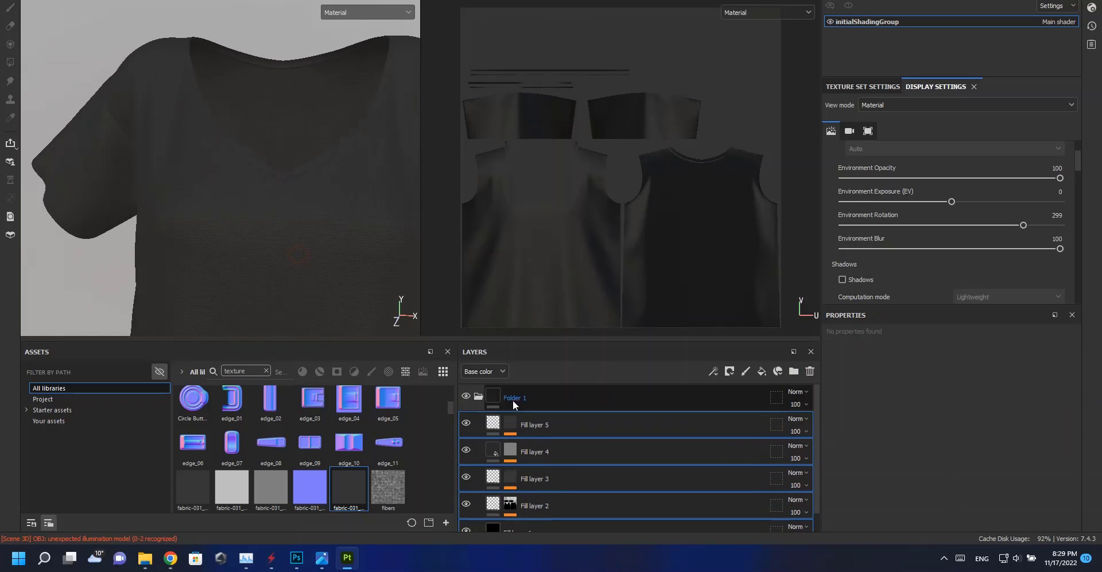
pyautogui.click(505, 401)
pyautogui.click(479, 397)
pyautogui.click(761, 371)
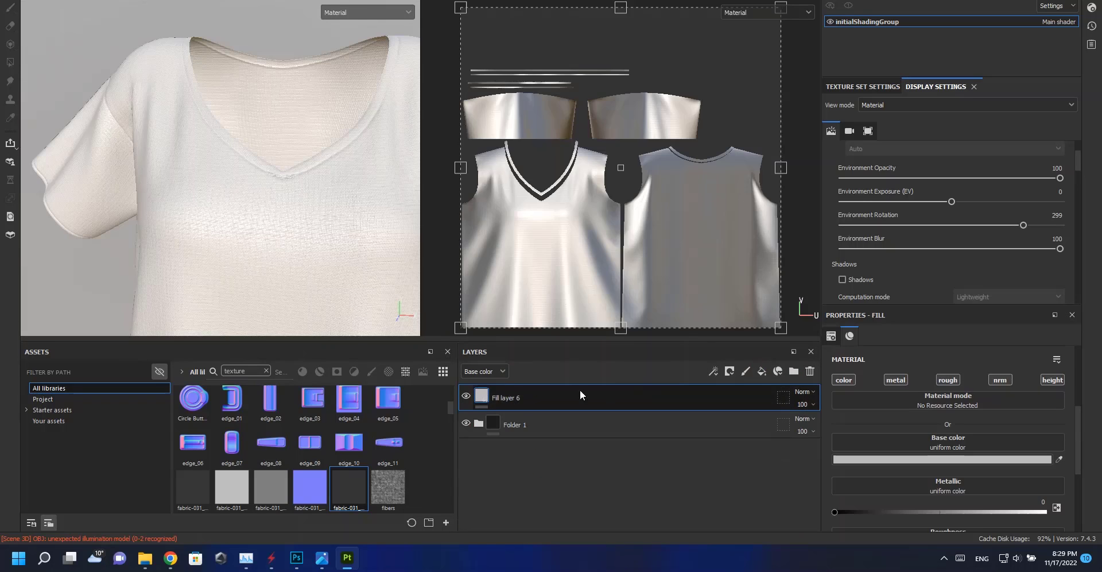
# Add a black mask with a paint effect to the sixth fill layer.
pyautogui.rightClick(495, 396)
pyautogui.click(534, 0)
pyautogui.rightClick(496, 395)
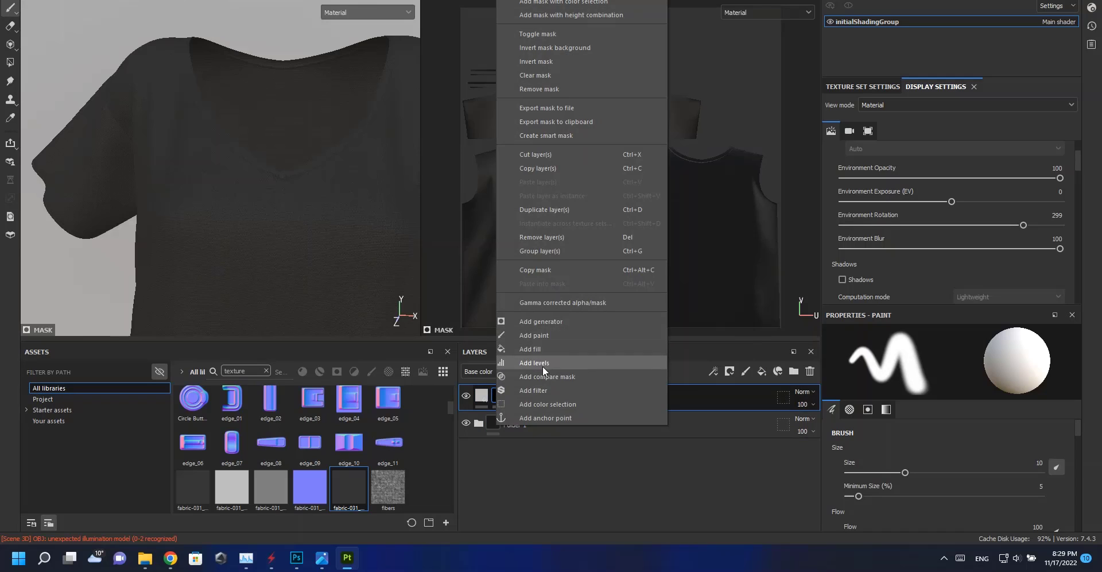
pyautogui.click(534, 335)
# Switch to the projection tool and import the DOUCHEBAG (1).png image as a texture.
pyautogui.click(10, 44)
pyautogui.moveTo(151, 564)
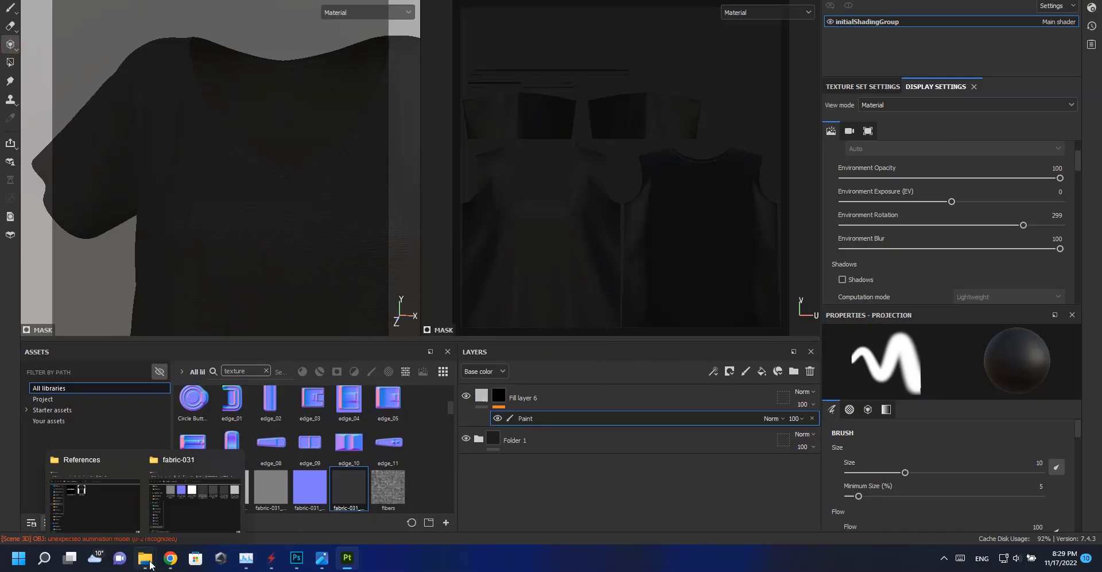
pyautogui.click(111, 501)
pyautogui.moveTo(453, 175); pyautogui.dragTo(252, 419)
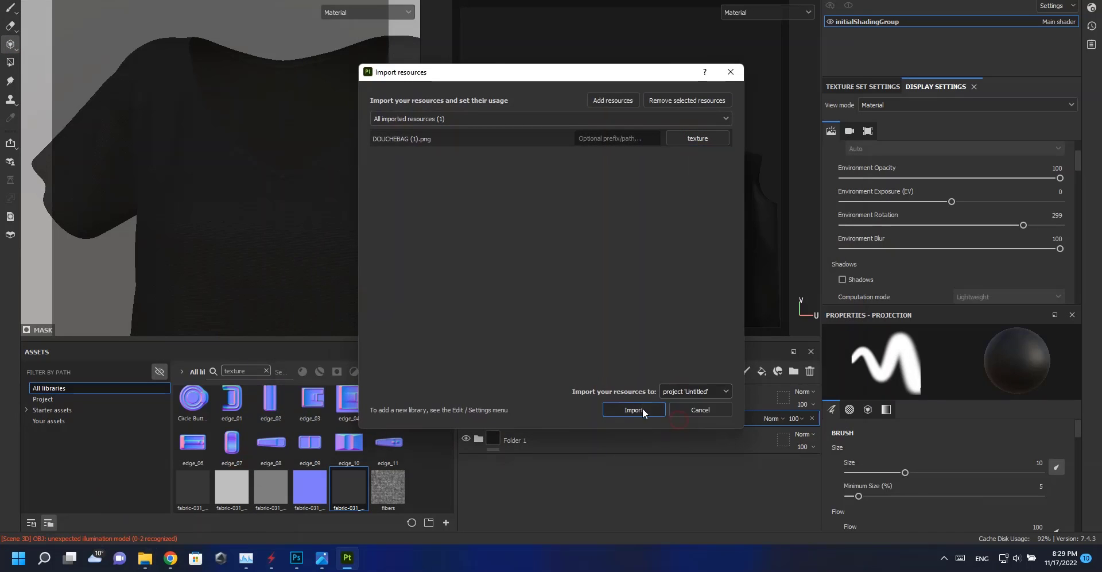
pyautogui.click(634, 409)
# Load the DOUCHEBAG image into the projection brush's grayscale slot.
pyautogui.scroll(-10, 942, 490)
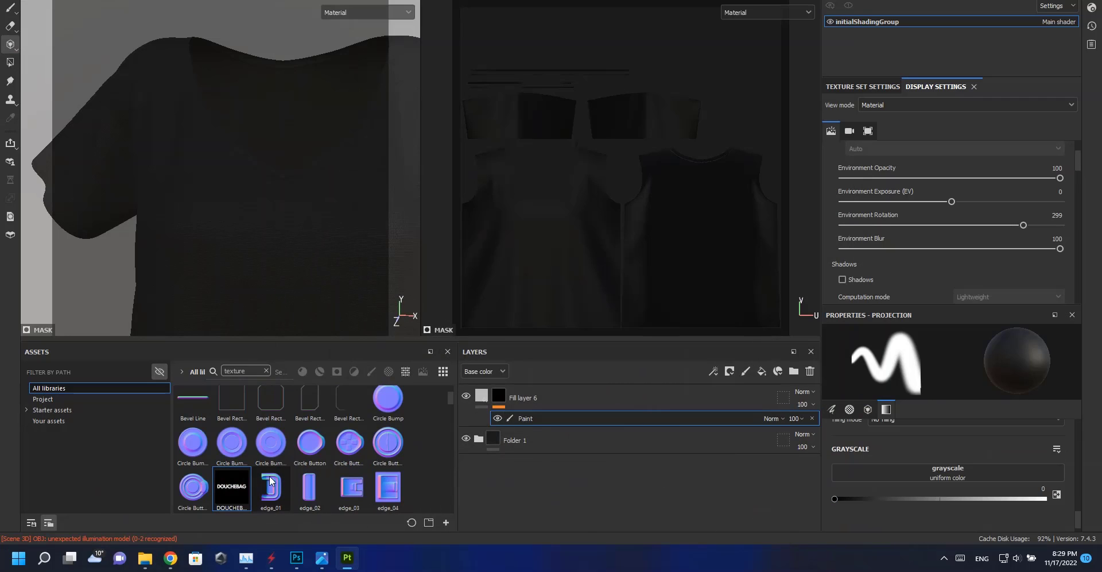
pyautogui.moveTo(900, 478); pyautogui.dragTo(900, 476)
pyautogui.keyDown('alt'); pyautogui.moveTo(344, 255); pyautogui.dragTo(253, 184, button='middle'); pyautogui.keyUp('alt')
pyautogui.scroll(2, 257, 233)
pyautogui.moveTo(86, 172); pyautogui.dragTo(267, 169)
# Try painting the projected logo across the shirt front, undoing the strokes.
pyautogui.keyDown('alt'); pyautogui.moveTo(622, 270); pyautogui.dragTo(637, 301, button='right'); pyautogui.keyUp('alt')
pyautogui.moveTo(637, 302)
pyautogui.keyDown('alt'); pyautogui.mouseDown(button='middle')
pyautogui.moveTo(674, 241)
pyautogui.moveTo(703, 230)
pyautogui.mouseUp(button='middle'); pyautogui.keyUp('alt')
pyautogui.keyDown('alt'); pyautogui.moveTo(703, 229); pyautogui.dragTo(709, 321, button='right'); pyautogui.keyUp('alt')
pyautogui.keyDown('alt'); pyautogui.moveTo(672, 268); pyautogui.dragTo(676, 279, button='middle'); pyautogui.keyUp('alt')
pyautogui.keyDown('alt'); pyautogui.moveTo(677, 281); pyautogui.dragTo(692, 314, button='right'); pyautogui.keyUp('alt')
pyautogui.hotkey('ctrl', 'z')
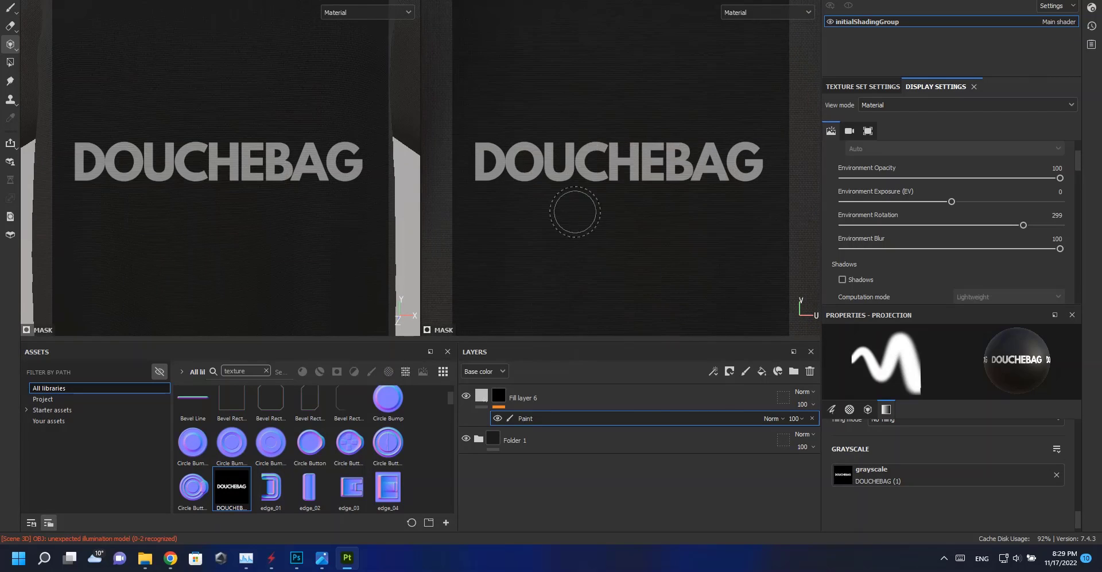
pyautogui.moveTo(495, 155); pyautogui.dragTo(769, 150)
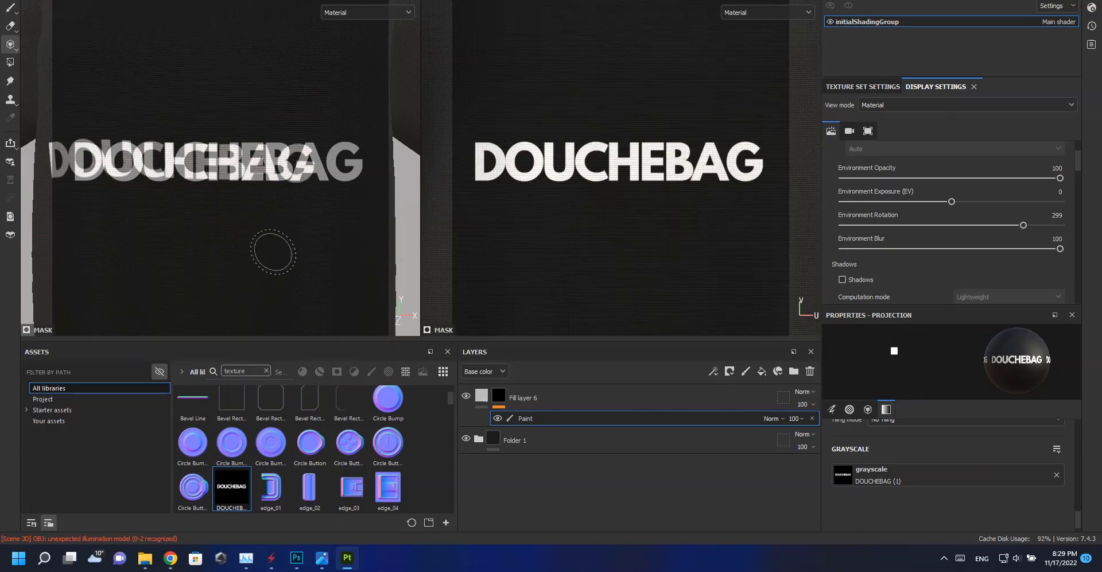
pyautogui.keyDown('alt'); pyautogui.moveTo(185, 212); pyautogui.dragTo(189, 137, button='right'); pyautogui.keyUp('alt')
pyautogui.moveTo(281, 201)
pyautogui.keyDown('alt'); pyautogui.mouseDown(button='middle')
pyautogui.moveTo(268, 120)
pyautogui.moveTo(259, 131)
pyautogui.mouseUp(button='middle'); pyautogui.keyUp('alt')
pyautogui.hotkey('ctrl', 'z')
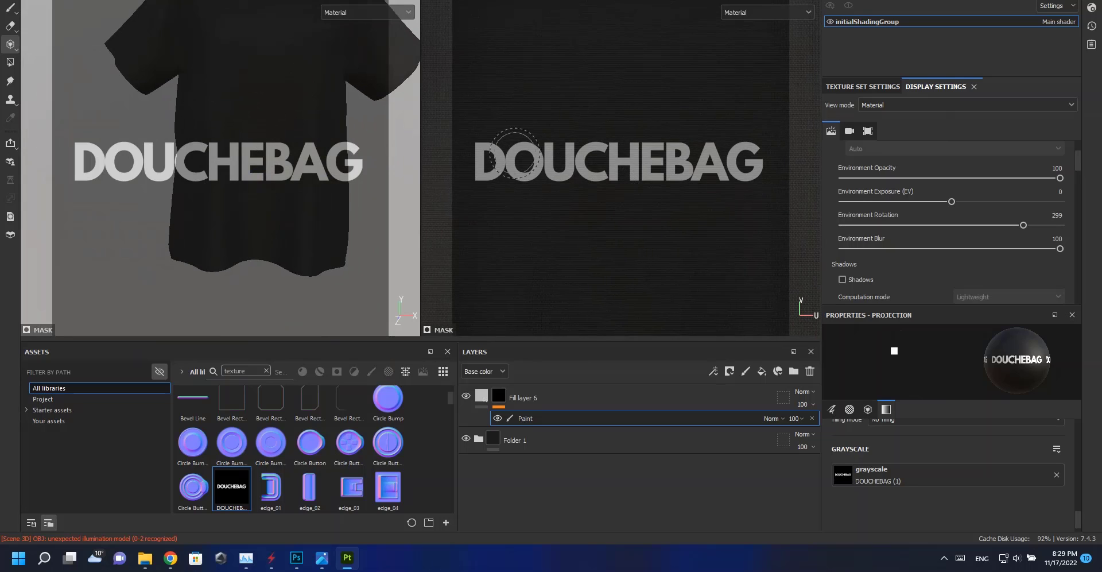
pyautogui.moveTo(499, 159)
pyautogui.mouseDown()
pyautogui.moveTo(767, 172)
pyautogui.moveTo(634, 181)
pyautogui.mouseUp()
pyautogui.hotkey('ctrl', 'z')
# Reposition the logo stencil on the chest and paint the DOUCHEBAG logo onto the shirt front.
pyautogui.keyDown('alt'); pyautogui.moveTo(631, 201); pyautogui.dragTo(546, 195, button='right'); pyautogui.keyUp('alt')
pyautogui.moveTo(667, 271); pyautogui.dragTo(549, 214, button='right')
pyautogui.keyDown('alt'); pyautogui.moveTo(649, 248); pyautogui.dragTo(662, 196, button='middle'); pyautogui.keyUp('alt')
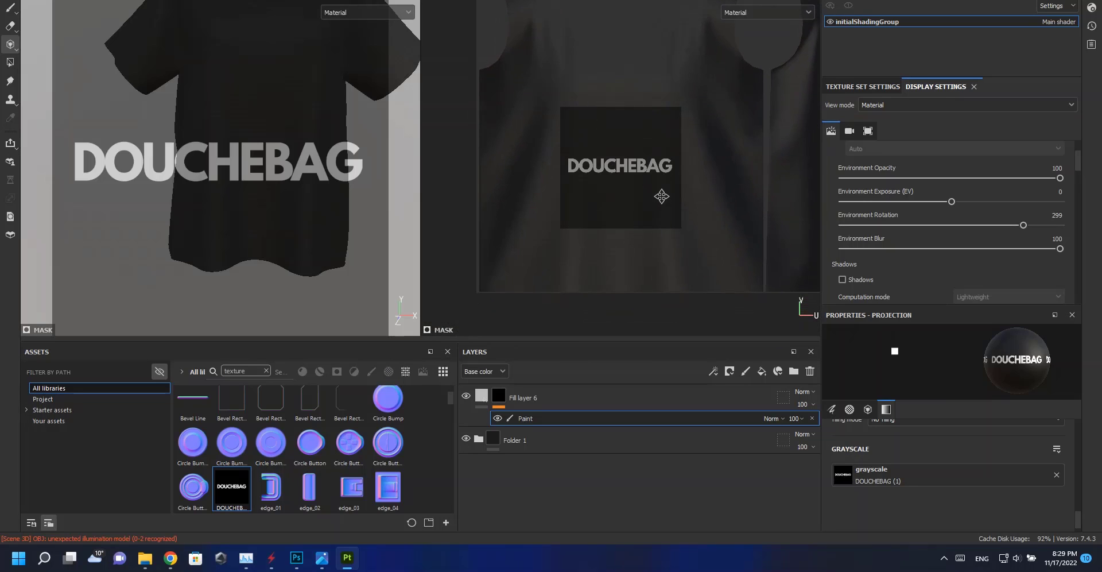
pyautogui.keyDown('alt'); pyautogui.moveTo(661, 196); pyautogui.dragTo(673, 188, button='right'); pyautogui.keyUp('alt')
pyautogui.moveTo(565, 170); pyautogui.dragTo(675, 169)
pyautogui.moveTo(562, 160); pyautogui.dragTo(566, 162)
pyautogui.hotkey('ctrl', 'z')
pyautogui.keyDown('alt'); pyautogui.moveTo(625, 177); pyautogui.dragTo(628, 200, button='middle'); pyautogui.keyUp('alt')
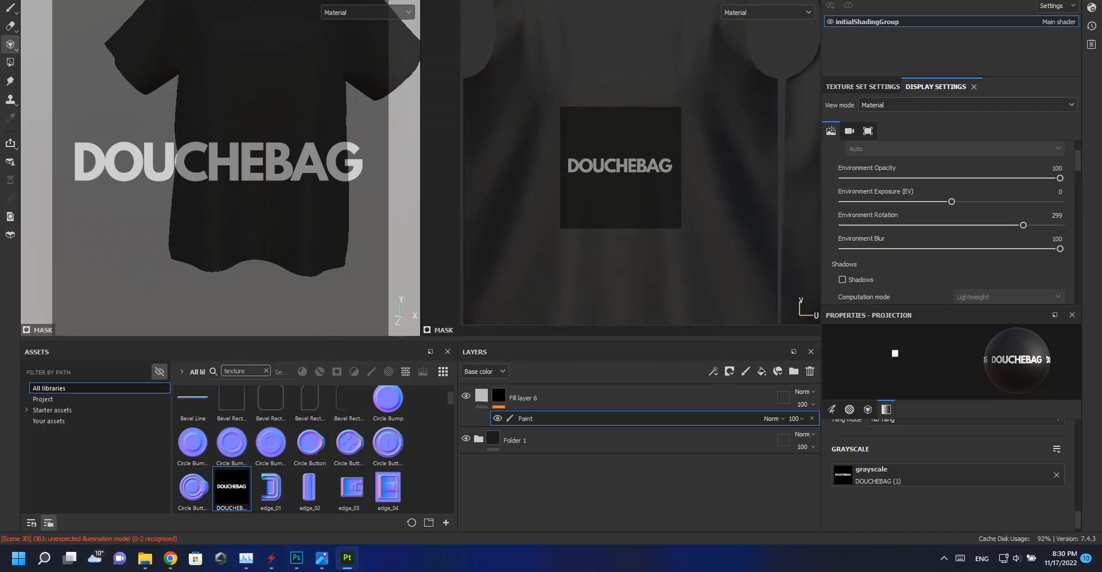
pyautogui.moveTo(569, 167); pyautogui.dragTo(669, 170)
pyautogui.moveTo(570, 163); pyautogui.dragTo(698, 170)
pyautogui.moveTo(568, 164); pyautogui.dragTo(683, 168)
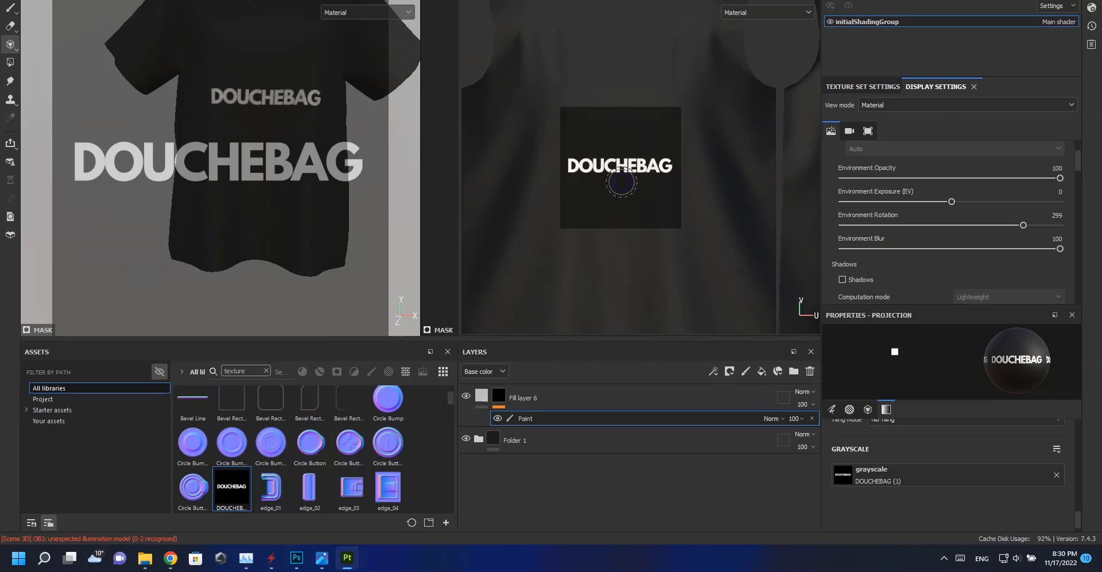
# Add a black mask with a Levels effect to Folder 1.
pyautogui.rightClick(491, 423)
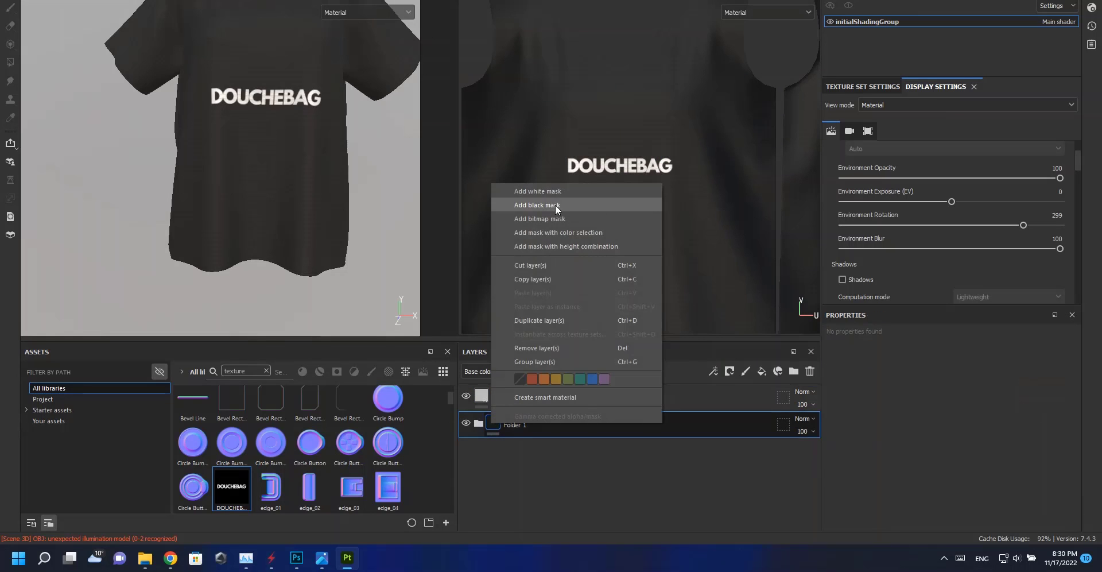
pyautogui.click(556, 204)
pyautogui.press('m')
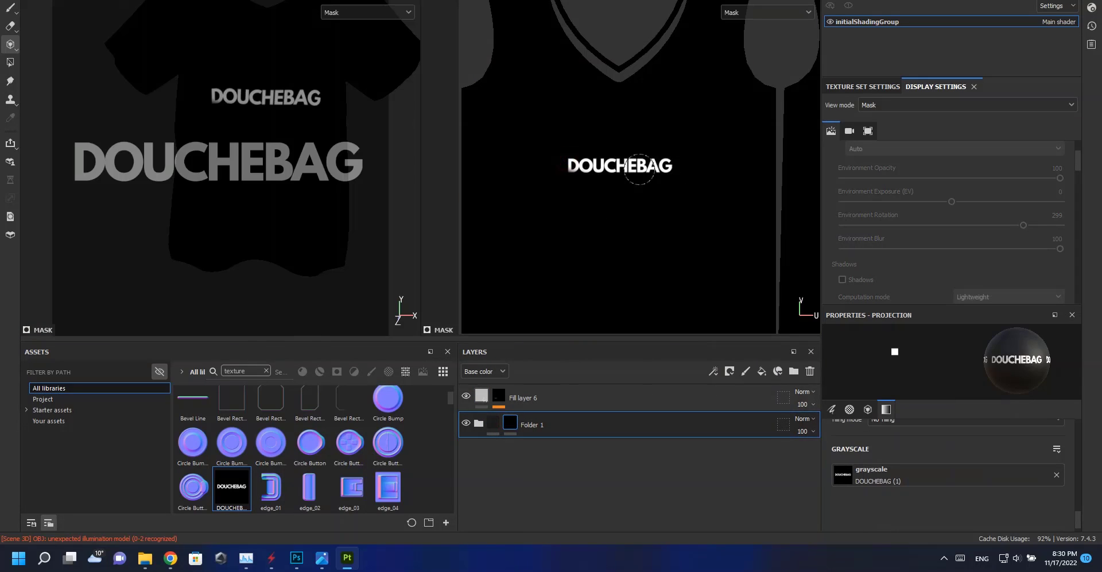
pyautogui.rightClick(511, 423)
pyautogui.click(569, 68)
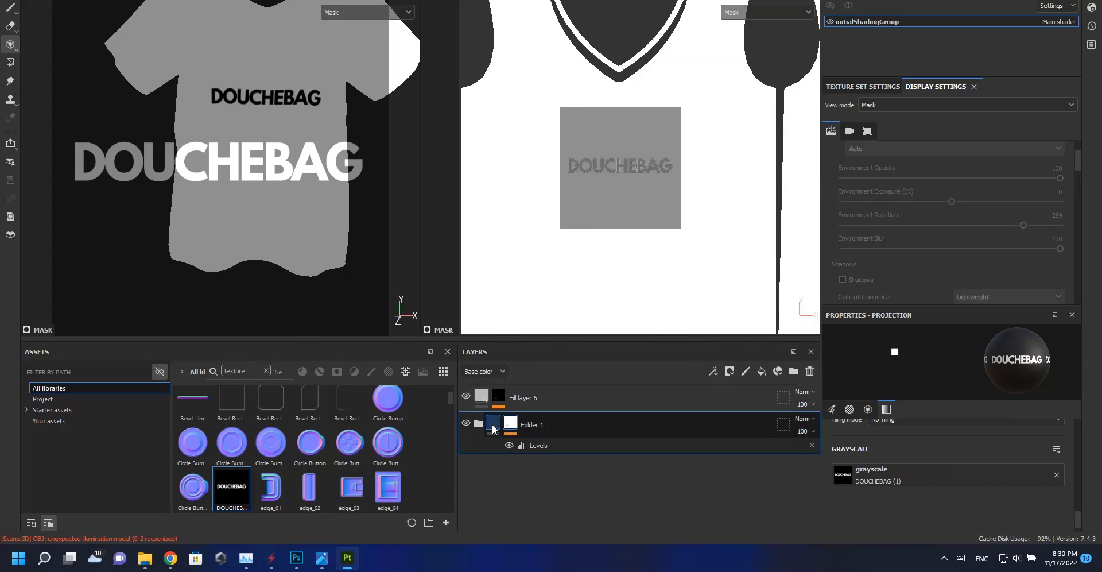
pyautogui.click(492, 423)
# Set the sixth fill layer's height to about 0.067.
pyautogui.click(483, 396)
pyautogui.keyDown('alt'); pyautogui.moveTo(318, 143); pyautogui.dragTo(349, 398, button='right'); pyautogui.keyUp('alt')
pyautogui.keyDown('alt'); pyautogui.moveTo(241, 217); pyautogui.dragTo(319, 236); pyautogui.keyUp('alt')
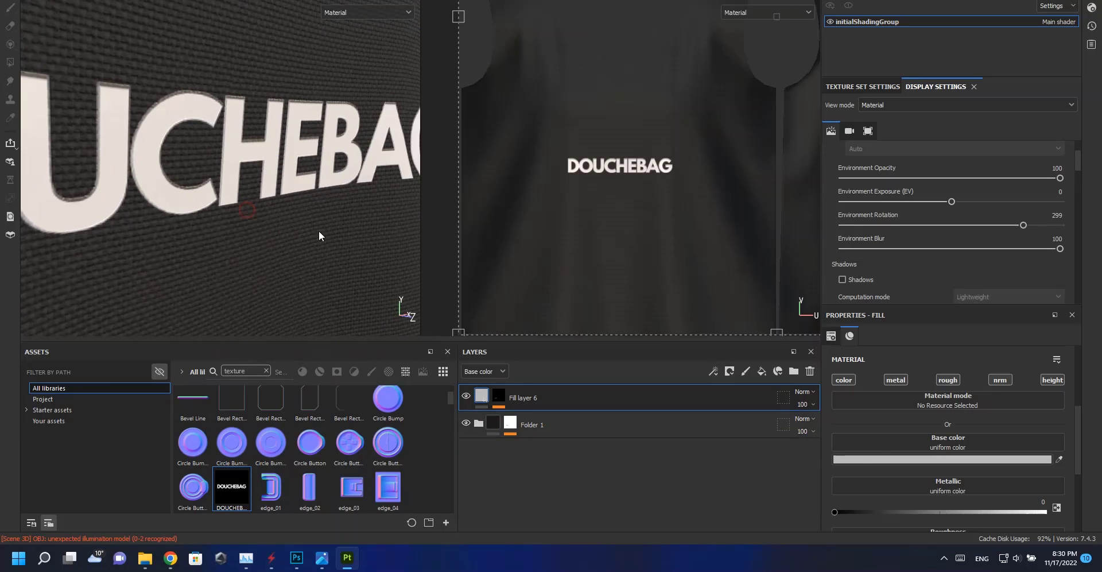
pyautogui.scroll(-4, 939, 494)
pyautogui.moveTo(939, 513); pyautogui.dragTo(948, 513)
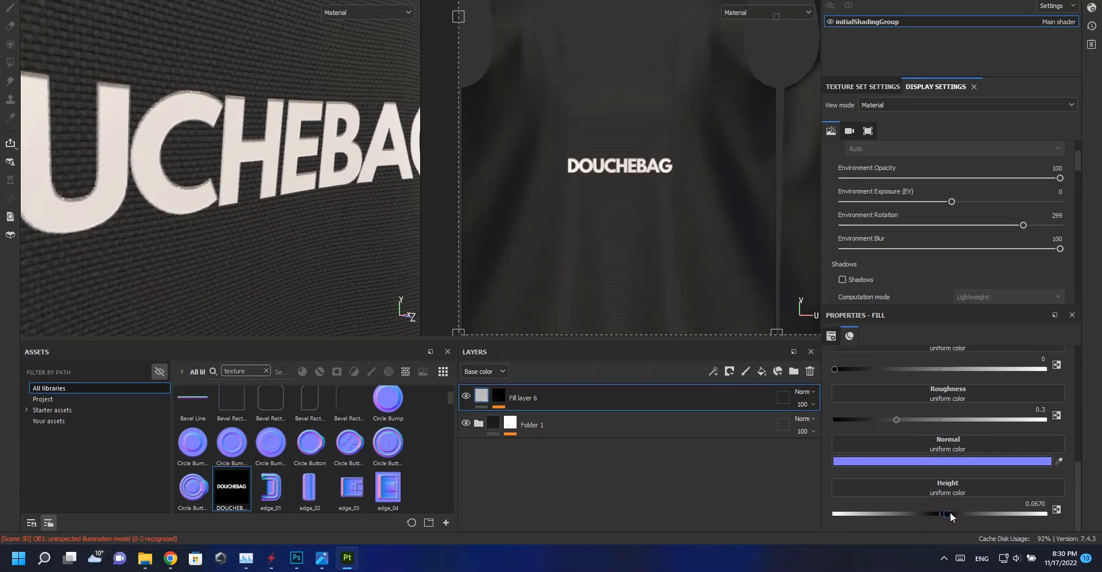
# Add a new fill layer with a black mask and an Inflate Shrinkwrap generator.
pyautogui.keyDown('alt'); pyautogui.moveTo(378, 262); pyautogui.dragTo(287, 230, button='right'); pyautogui.keyUp('alt')
pyautogui.click(762, 371)
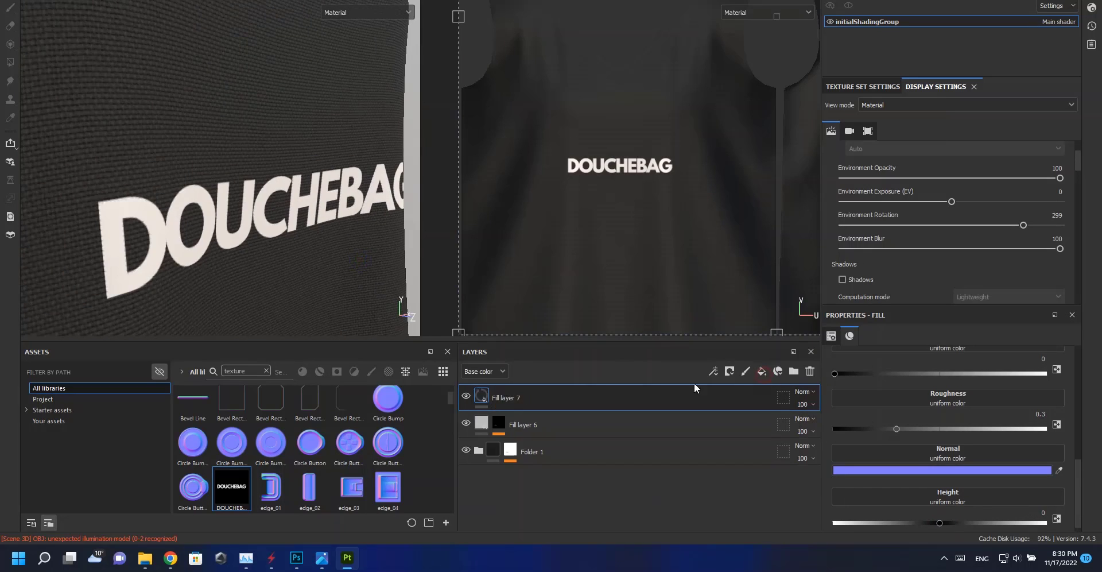
pyautogui.rightClick(489, 396)
pyautogui.click(596, 0)
pyautogui.rightClick(494, 397)
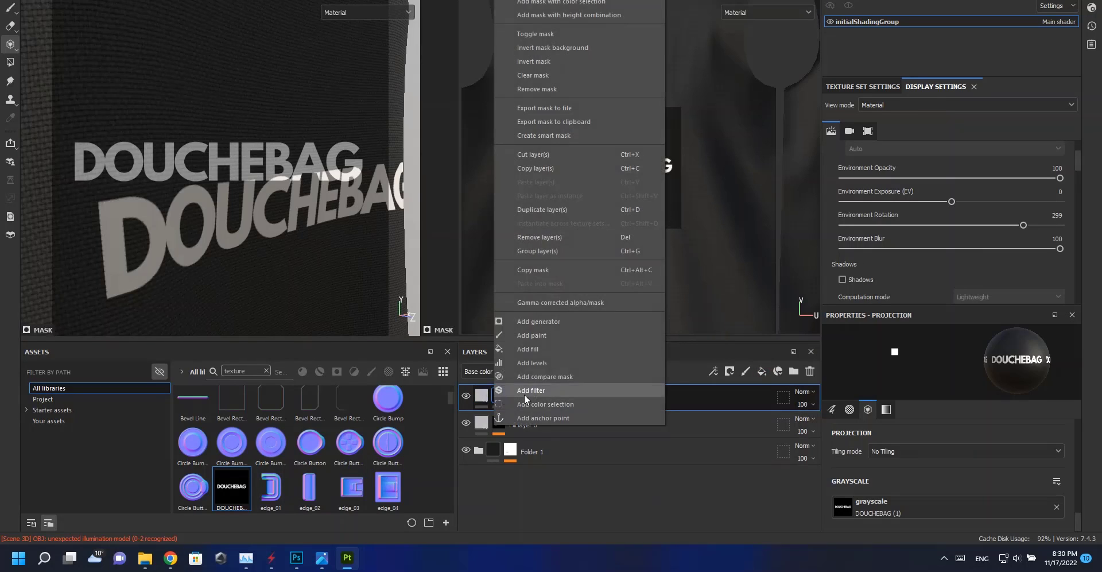
pyautogui.click(554, 325)
pyautogui.click(946, 365)
pyautogui.click(1075, 439)
pyautogui.keyDown('alt'); pyautogui.moveTo(389, 237); pyautogui.dragTo(57, 79, button='right'); pyautogui.keyUp('alt')
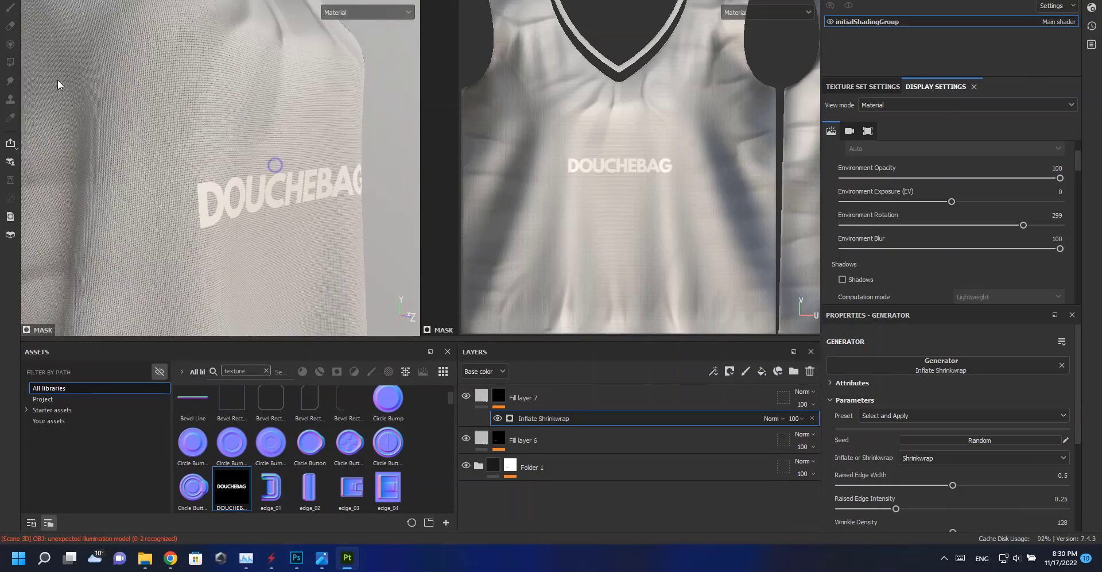
pyautogui.keyDown('alt'); pyautogui.moveTo(58, 79); pyautogui.dragTo(243, 129); pyautogui.keyUp('alt')
pyautogui.keyDown('alt'); pyautogui.moveTo(295, 107); pyautogui.dragTo(184, 183); pyautogui.keyUp('alt')
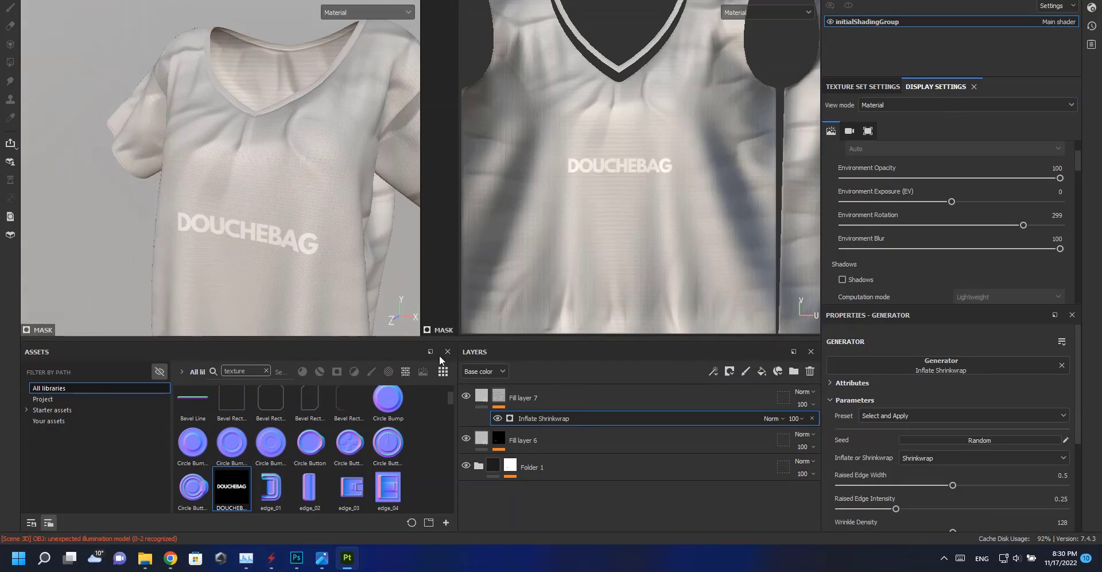
# Limit the new fill layer to the height channel and set its height to about 0.66.
pyautogui.click(482, 395)
pyautogui.scroll(2, 904, 419)
pyautogui.click(844, 377)
pyautogui.click(896, 379)
pyautogui.click(947, 379)
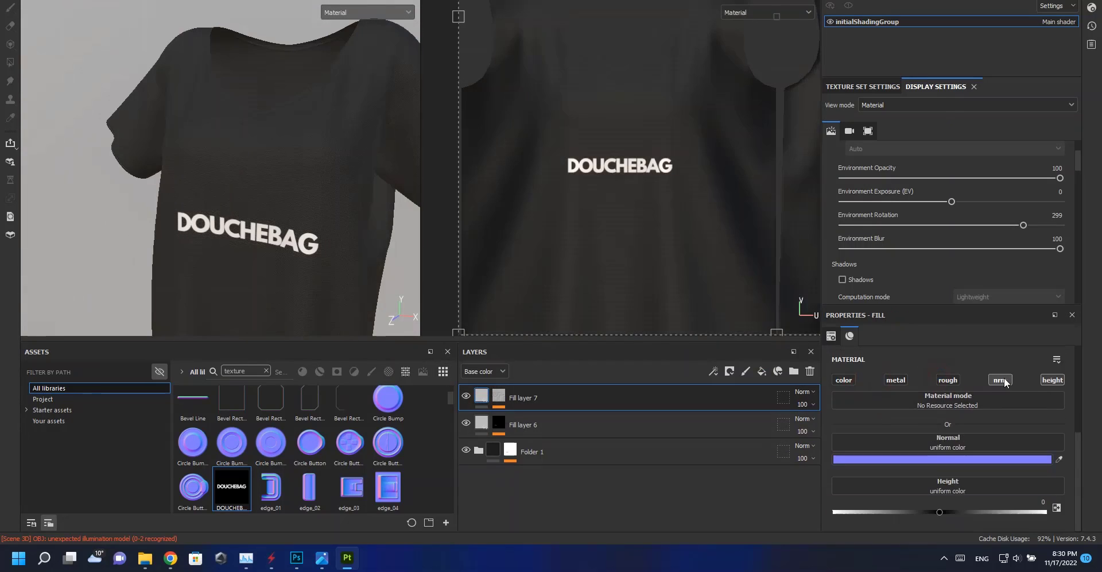
pyautogui.moveTo(940, 469); pyautogui.dragTo(977, 469)
pyautogui.keyDown('alt'); pyautogui.moveTo(195, 168); pyautogui.dragTo(267, 162); pyautogui.keyUp('alt')
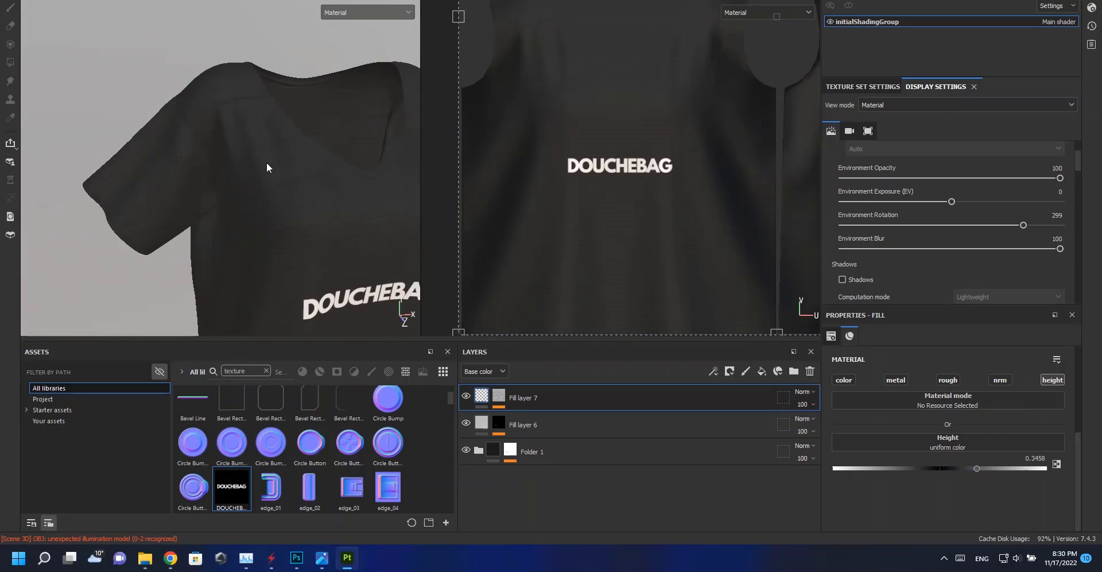
pyautogui.keyDown('alt'); pyautogui.moveTo(267, 161); pyautogui.dragTo(305, 106, button='middle'); pyautogui.keyUp('alt')
pyautogui.press('f')
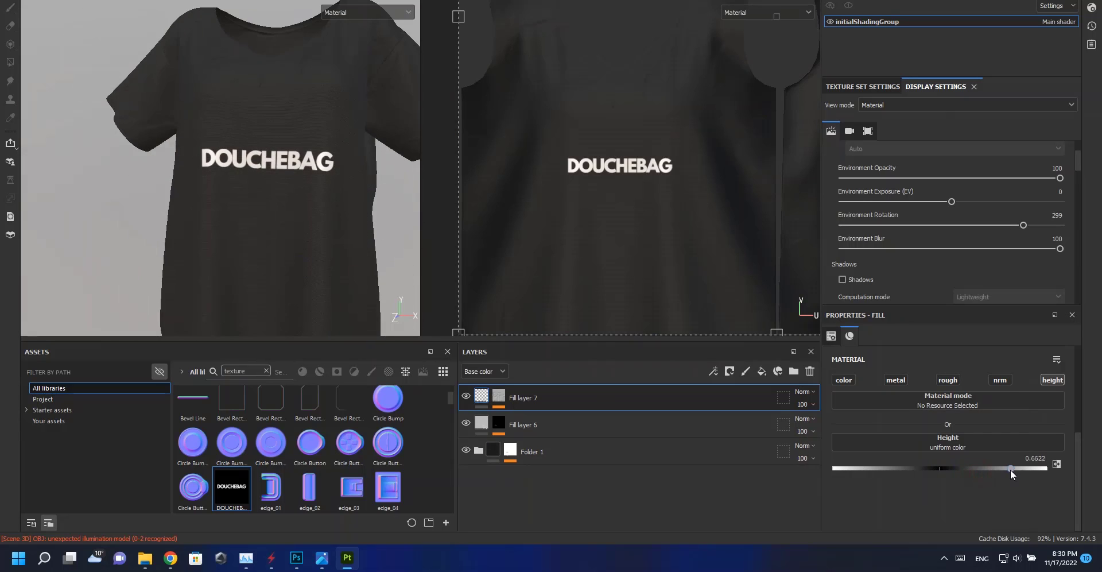
# Add a Blur filter to Fill layer 7's mask.
pyautogui.rightClick(500, 395)
pyautogui.click(549, 390)
pyautogui.click(869, 367)
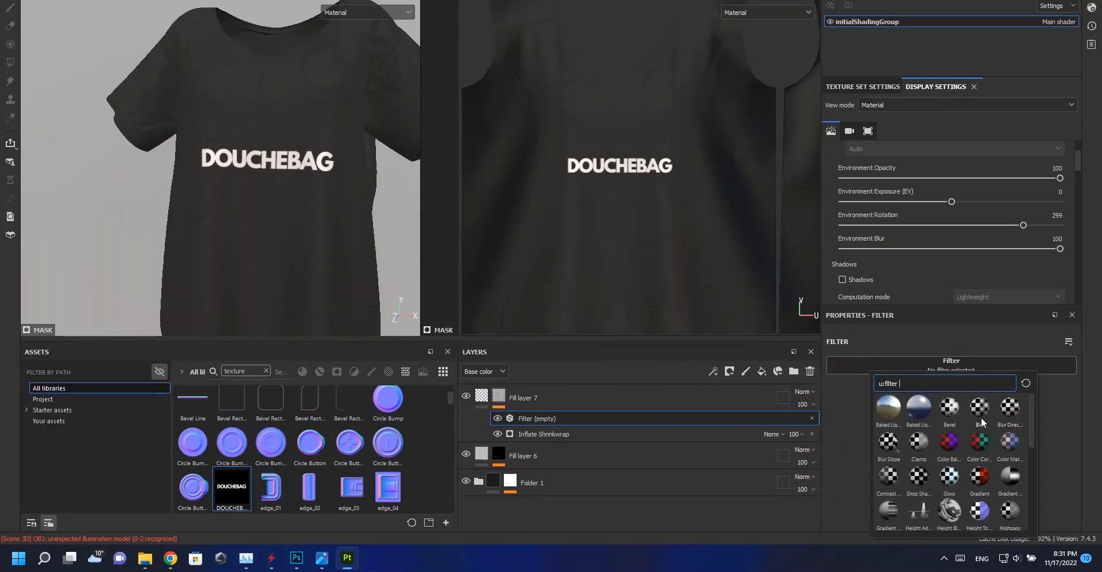
pyautogui.click(979, 408)
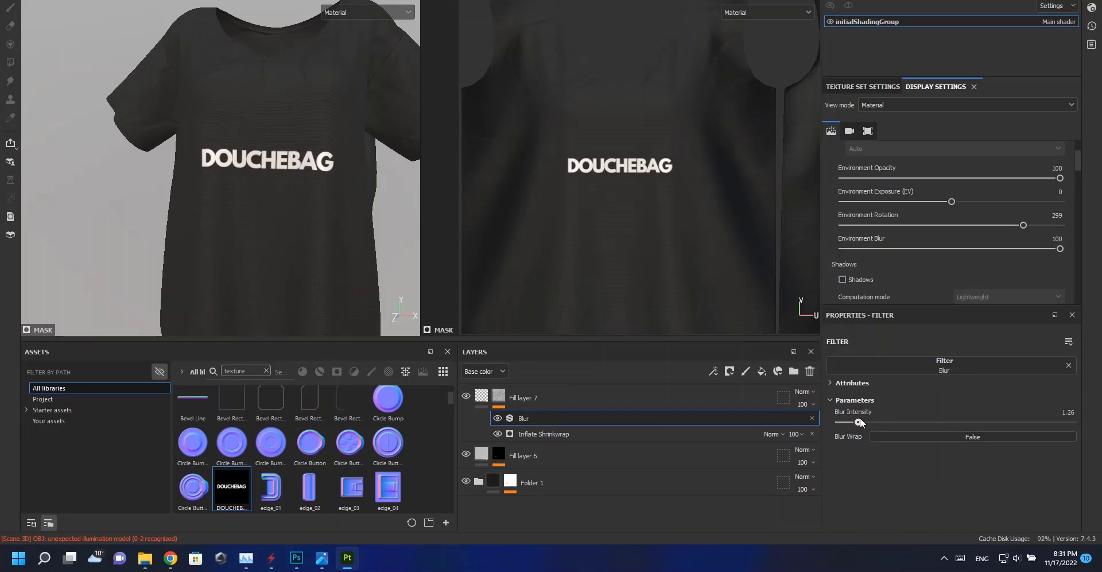
pyautogui.keyDown('alt'); pyautogui.moveTo(272, 161); pyautogui.dragTo(290, 202); pyautogui.keyUp('alt')
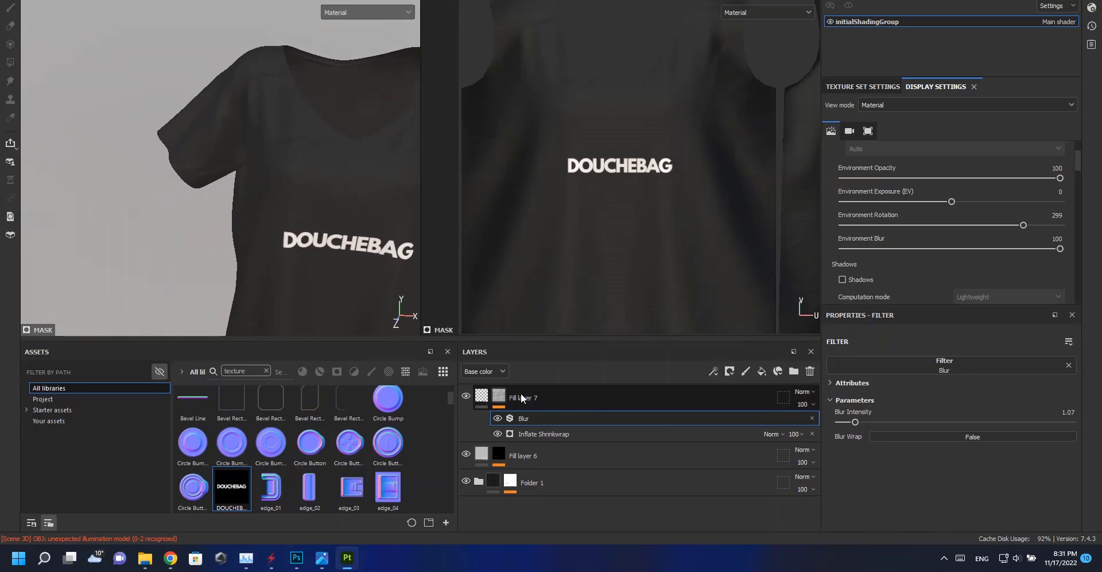
# Add another fill layer with a black mask and fill the mask with the Creases Soft procedural.
pyautogui.click(762, 372)
pyautogui.rightClick(501, 397)
pyautogui.click(542, 1)
pyautogui.rightClick(500, 400)
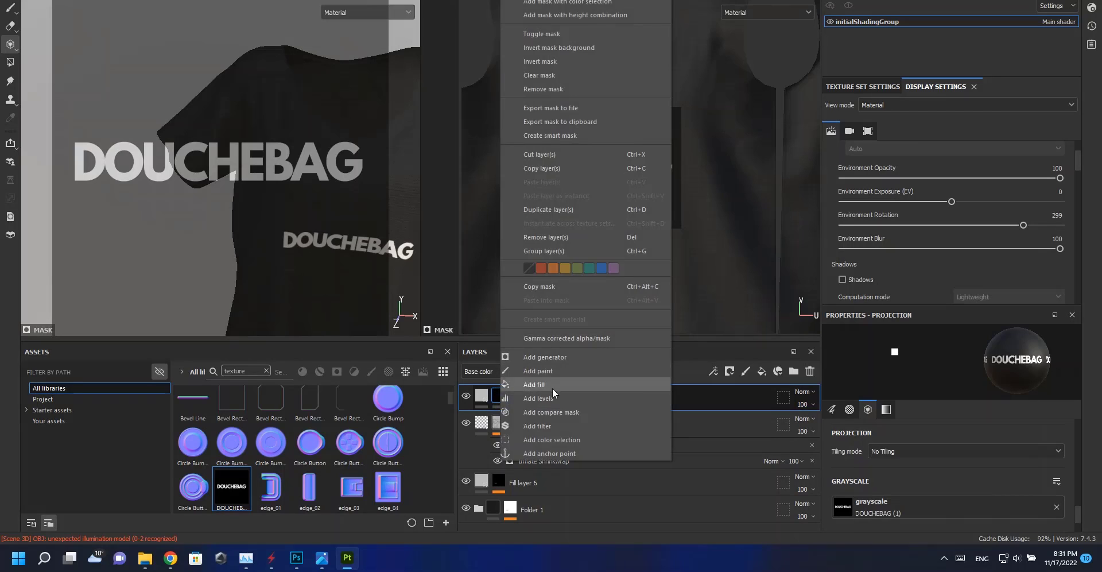
pyautogui.click(534, 384)
pyautogui.click(947, 381)
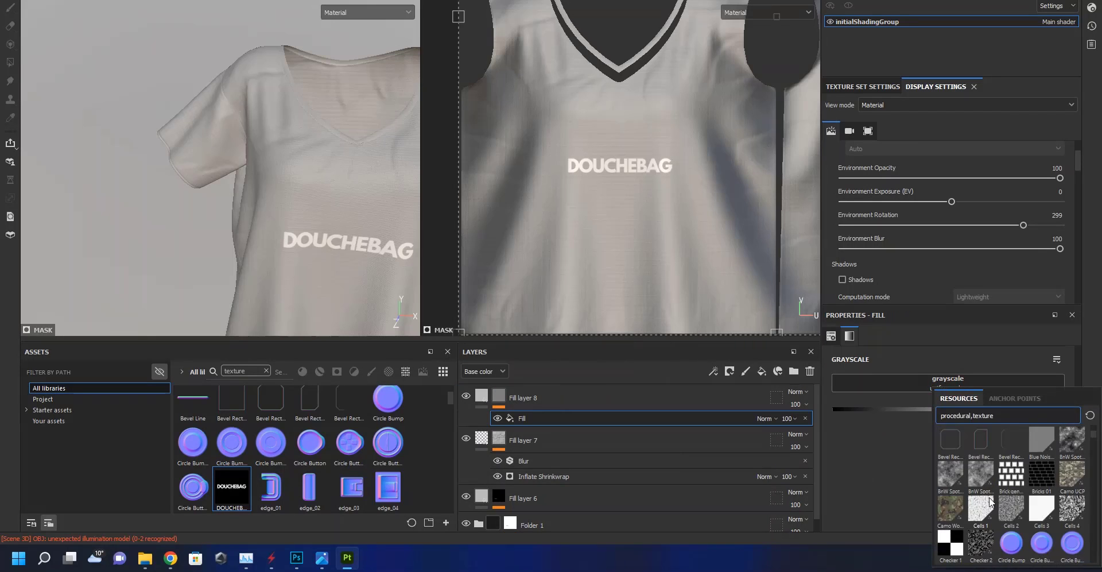
pyautogui.click(1011, 542)
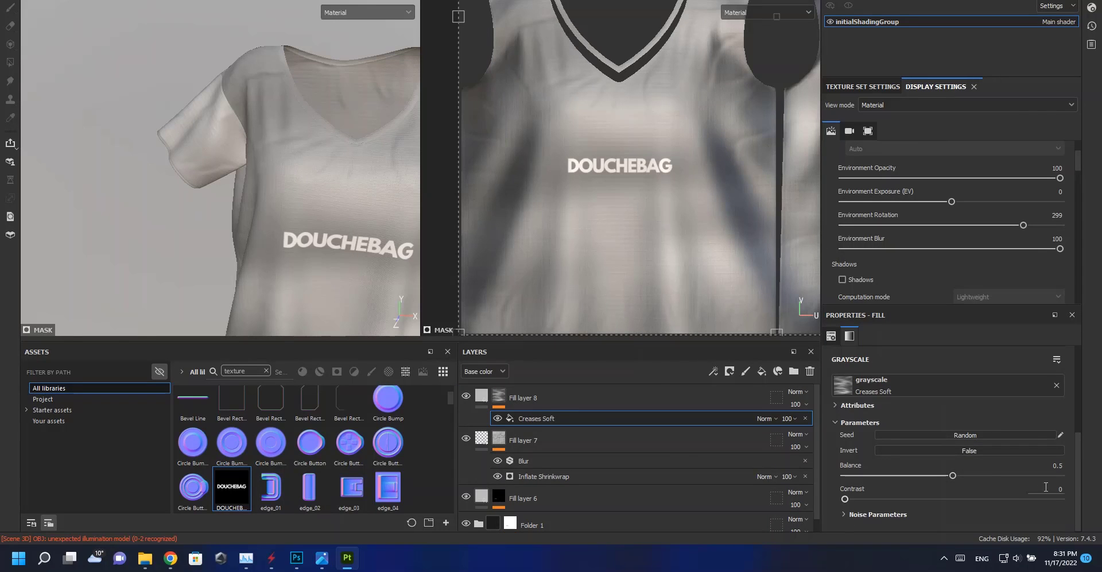
pyautogui.scroll(3, 1045, 486)
pyautogui.write('90')
pyautogui.press('Return')
pyautogui.scroll(-3, 951, 498)
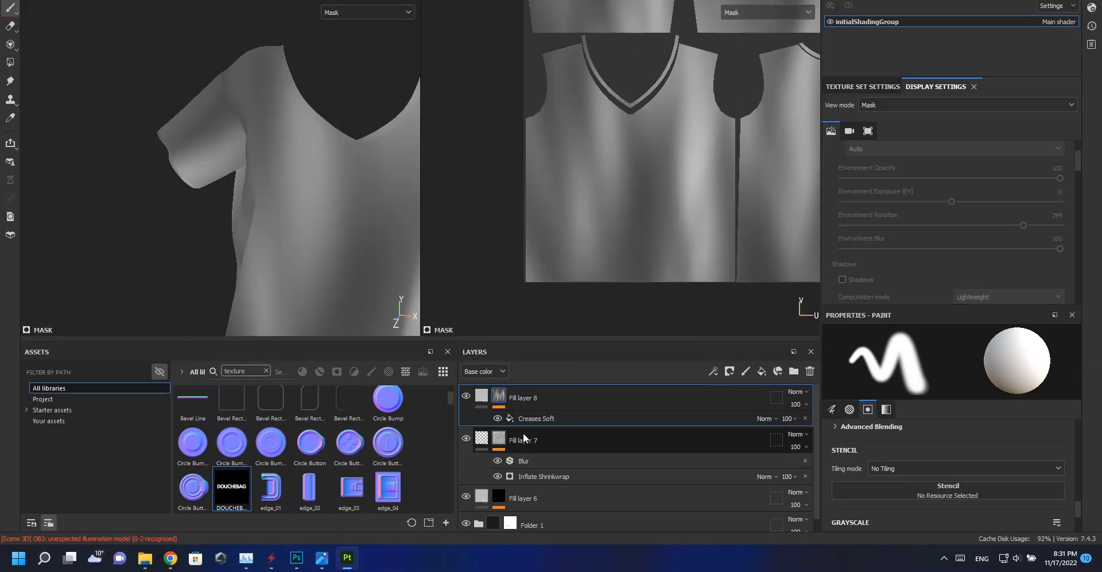
# Limit Fill layer 8 to the height channel and set its height to about -0.67.
pyautogui.click(522, 419)
pyautogui.moveTo(469, 40); pyautogui.dragTo(606, 130)
pyautogui.click(482, 396)
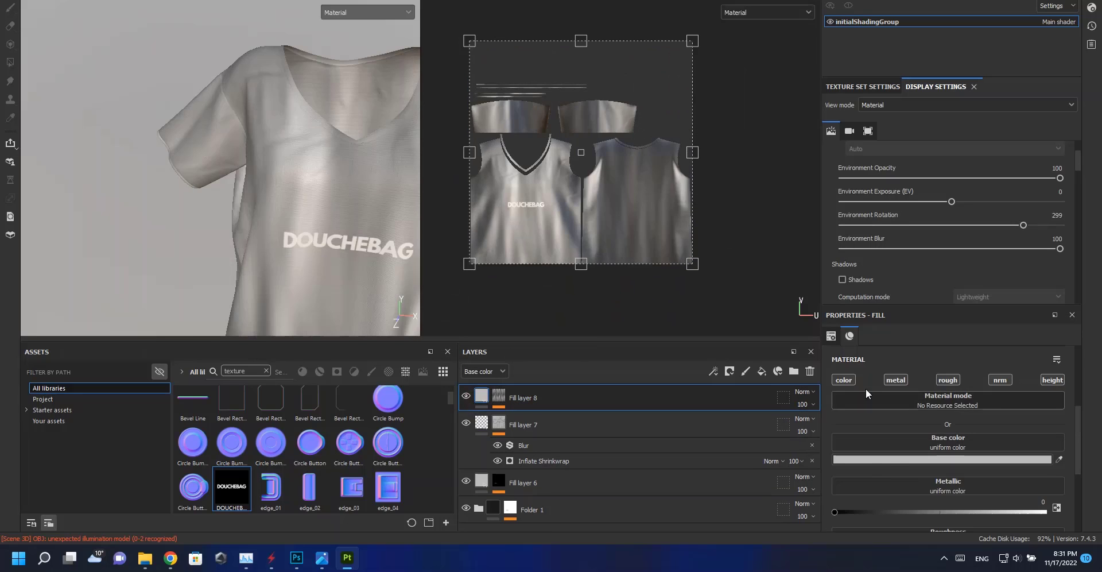
pyautogui.click(843, 380)
pyautogui.click(895, 380)
pyautogui.click(948, 380)
pyautogui.click(999, 380)
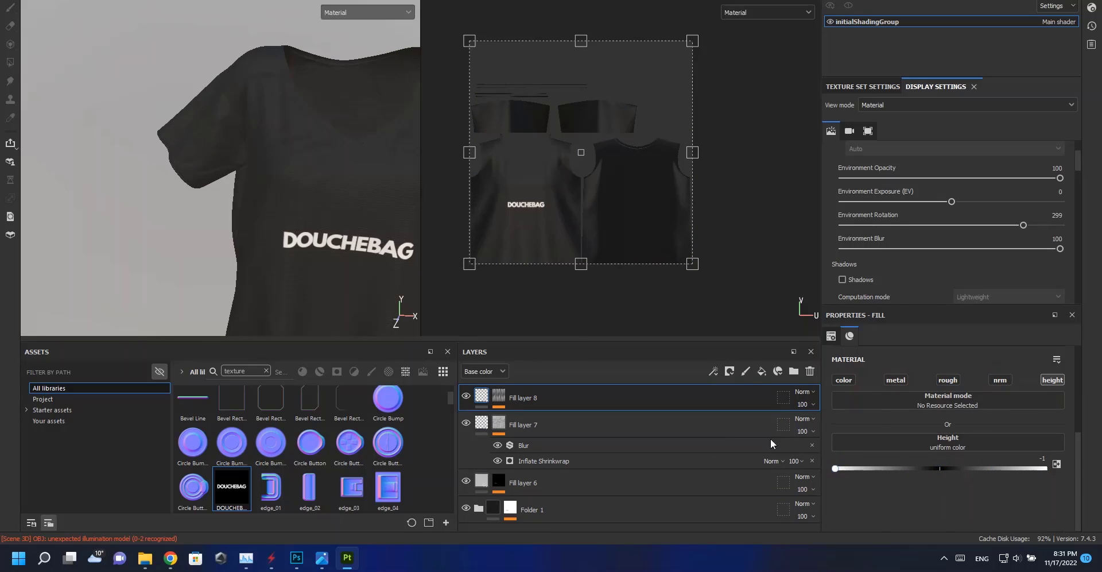
pyautogui.keyDown('alt'); pyautogui.moveTo(364, 224); pyautogui.dragTo(289, 157); pyautogui.keyUp('alt')
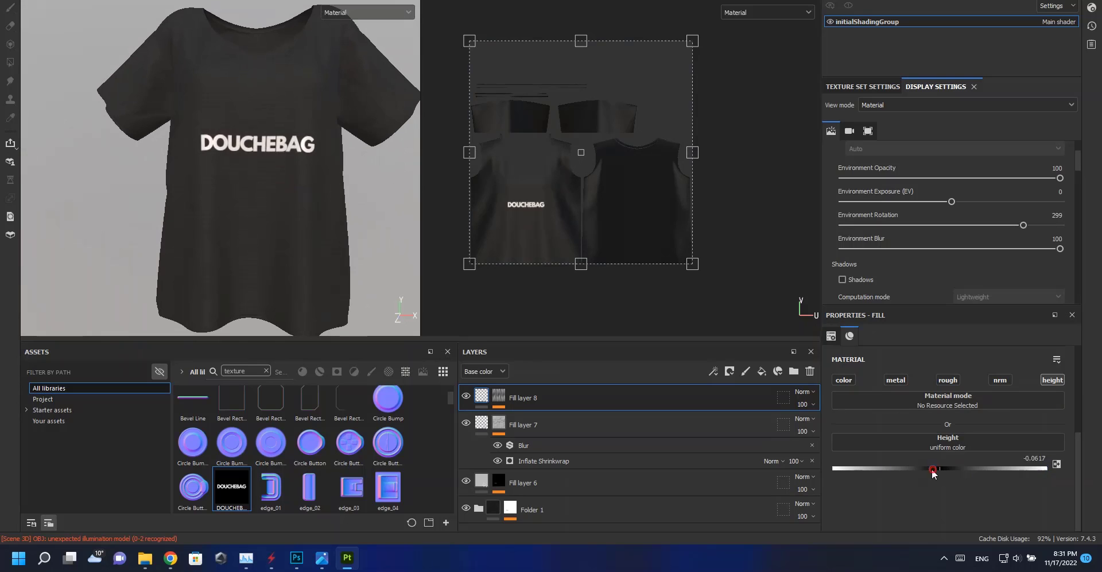
pyautogui.keyDown('alt'); pyautogui.moveTo(335, 243); pyautogui.dragTo(271, 173, button='right'); pyautogui.keyUp('alt')
pyautogui.keyDown('alt'); pyautogui.moveTo(271, 173); pyautogui.dragTo(236, 167); pyautogui.keyUp('alt')
pyautogui.keyDown('alt'); pyautogui.moveTo(325, 118); pyautogui.dragTo(250, 375, button='right'); pyautogui.keyUp('alt')
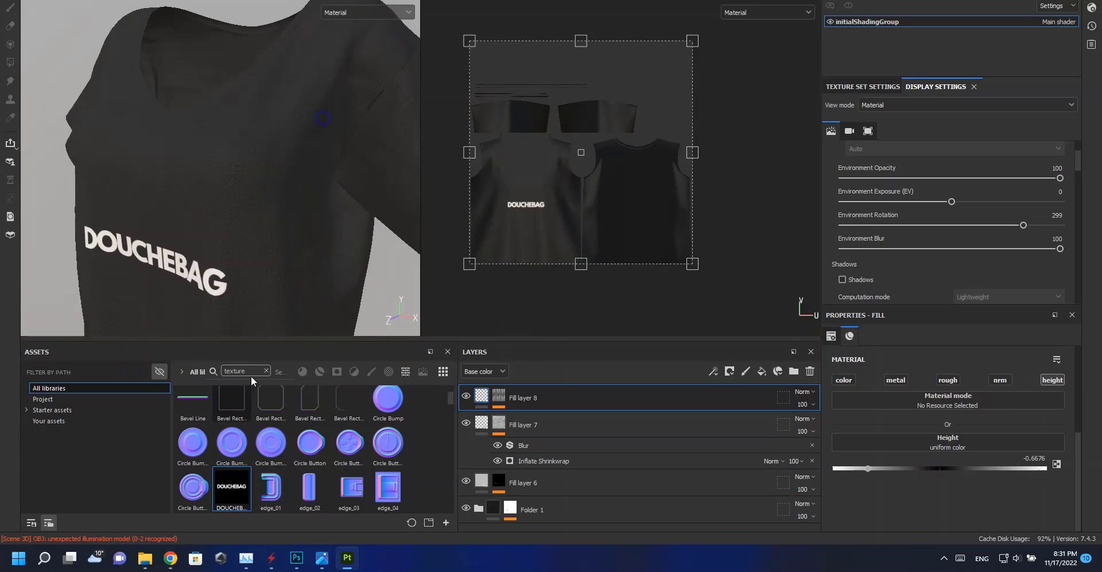
pyautogui.keyDown('alt'); pyautogui.moveTo(216, 275); pyautogui.dragTo(249, 224); pyautogui.keyUp('alt')
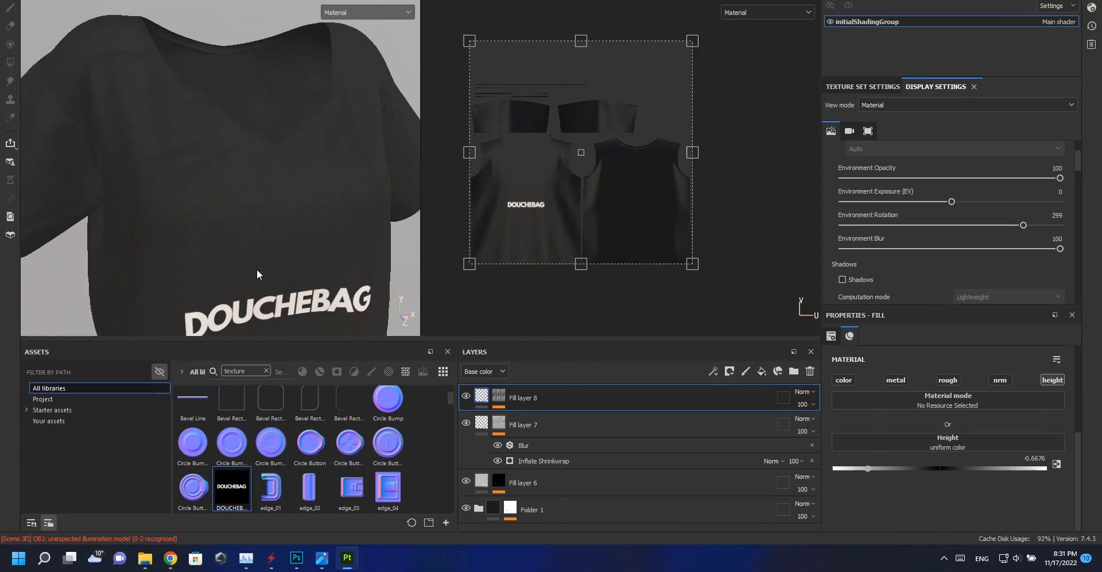
pyautogui.keyDown('alt'); pyautogui.moveTo(256, 269); pyautogui.dragTo(302, 268); pyautogui.keyUp('alt')
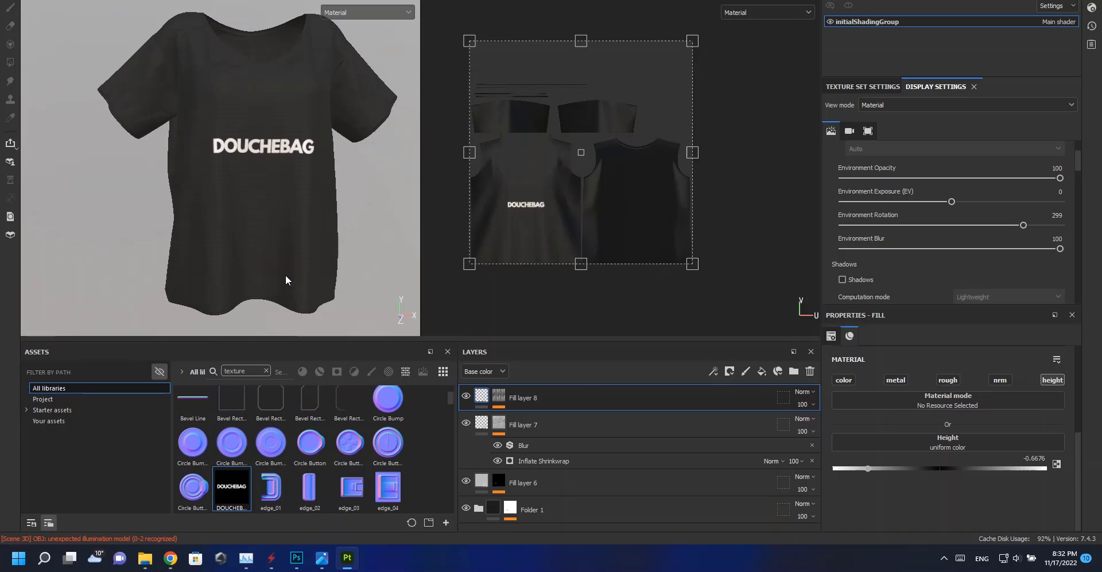
# Set Fill layer 6's roughness to about 0.50.
pyautogui.click(551, 483)
pyautogui.scroll(-5, 929, 448)
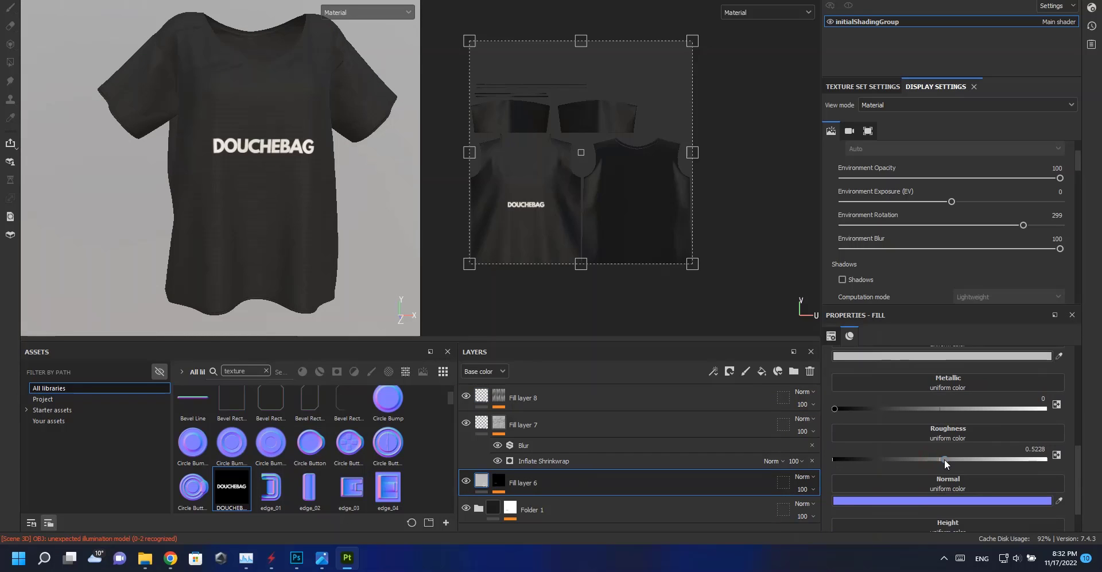
pyautogui.moveTo(944, 459); pyautogui.dragTo(940, 458)
pyautogui.keyDown('alt'); pyautogui.moveTo(298, 209); pyautogui.dragTo(291, 201); pyautogui.keyUp('alt')
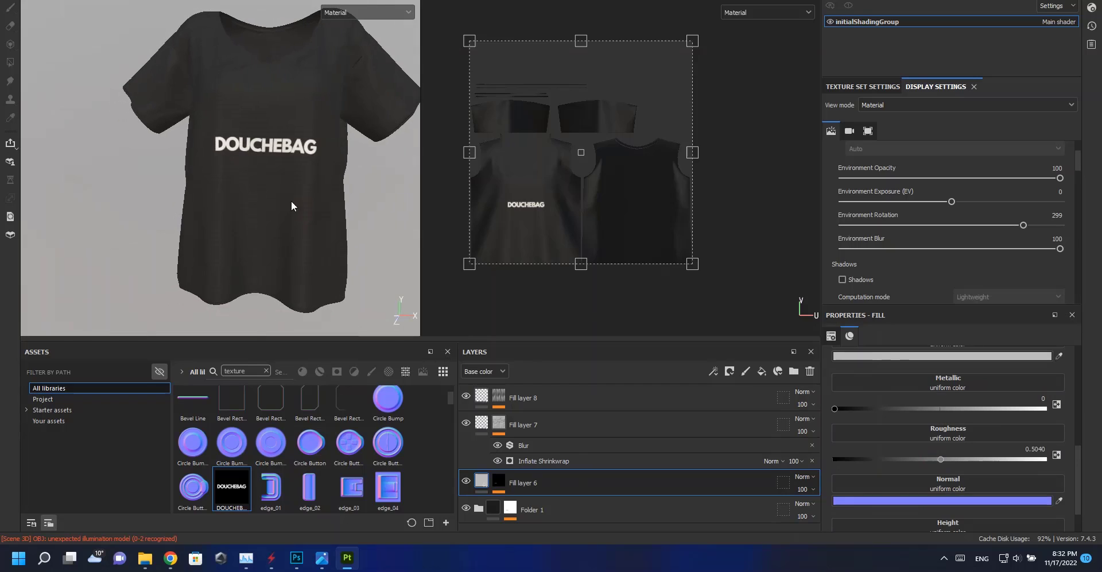
pyautogui.scroll(-3, 291, 201)
pyautogui.keyDown('alt'); pyautogui.moveTo(291, 165); pyautogui.dragTo(291, 167, button='middle'); pyautogui.keyUp('alt')
pyautogui.scroll(4, 277, 155)
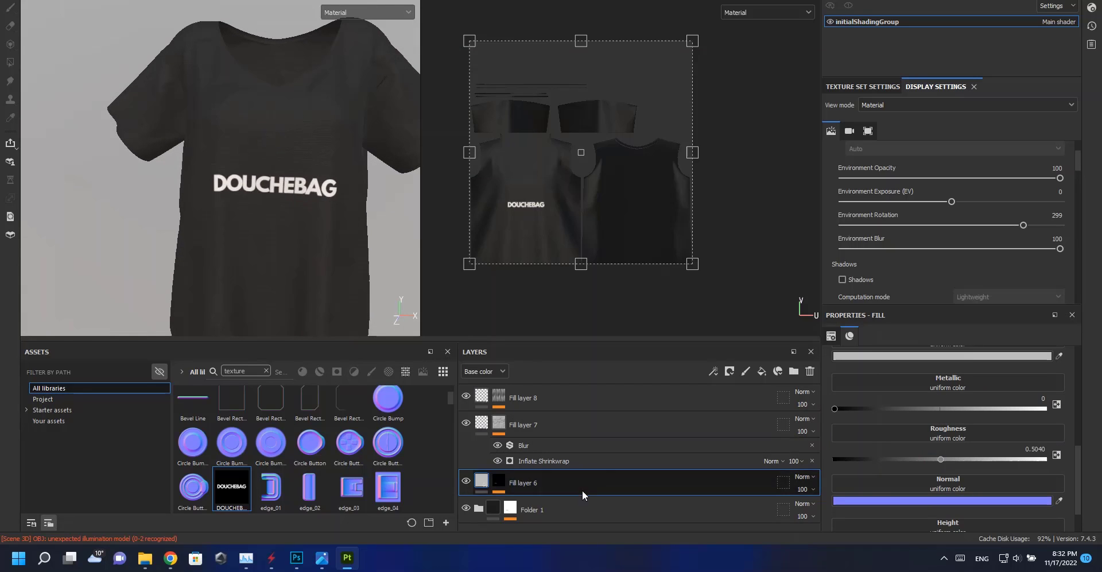
# Inside Folder 1, set Fill layer 1's base color to a very dark blue, 000314.
pyautogui.click(479, 508)
pyautogui.scroll(-5, 555, 505)
pyautogui.click(556, 510)
pyautogui.click(950, 356)
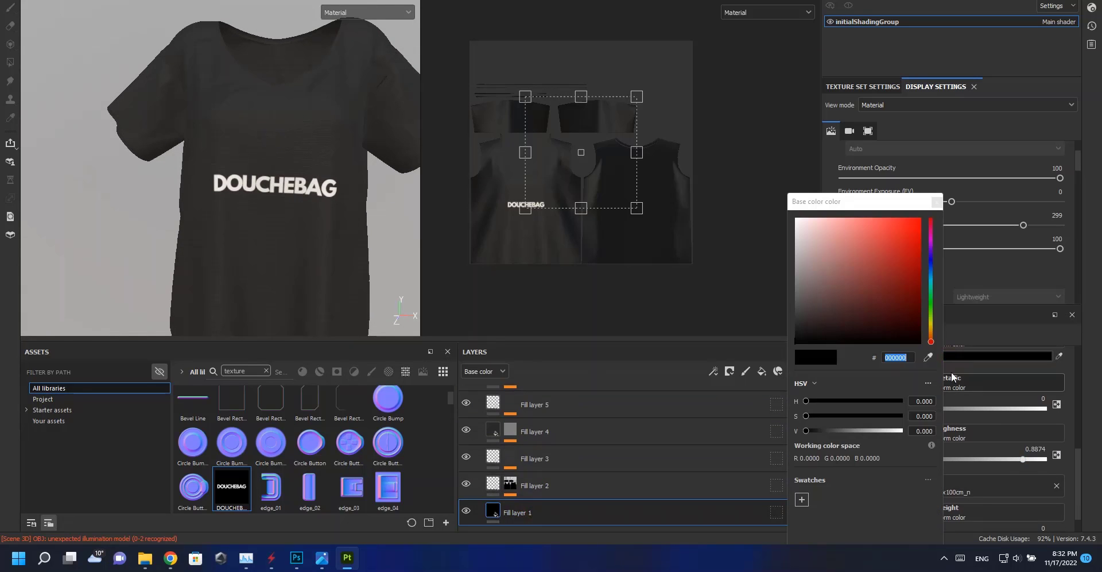
pyautogui.moveTo(934, 267); pyautogui.dragTo(932, 262)
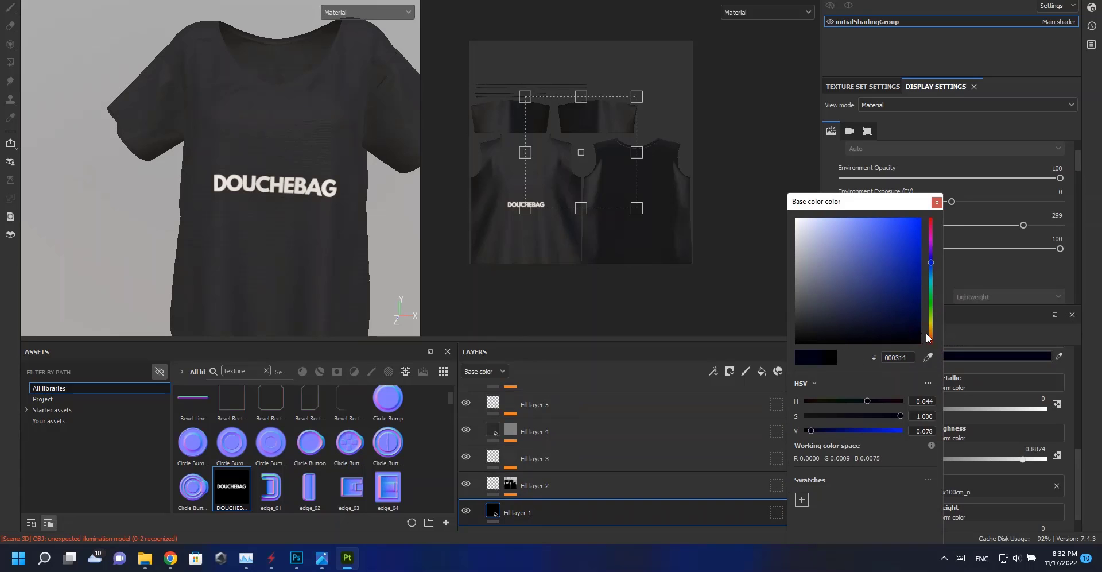
pyautogui.click(936, 202)
# Set Fill layer 4's base color to dark navy, 000333.
pyautogui.click(551, 431)
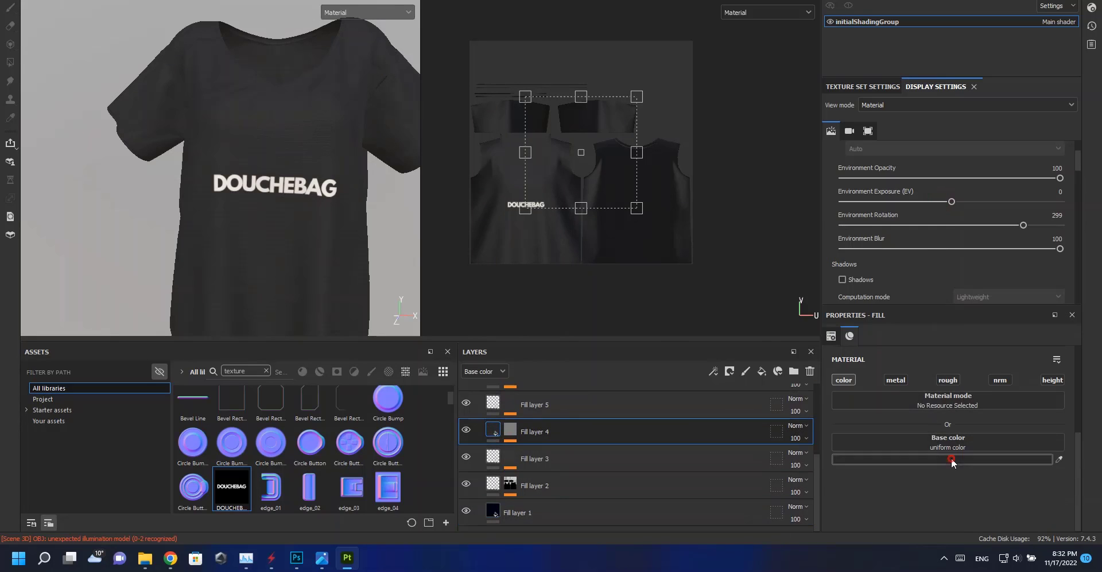
pyautogui.click(952, 458)
pyautogui.moveTo(934, 270); pyautogui.dragTo(933, 261)
pyautogui.click(922, 322)
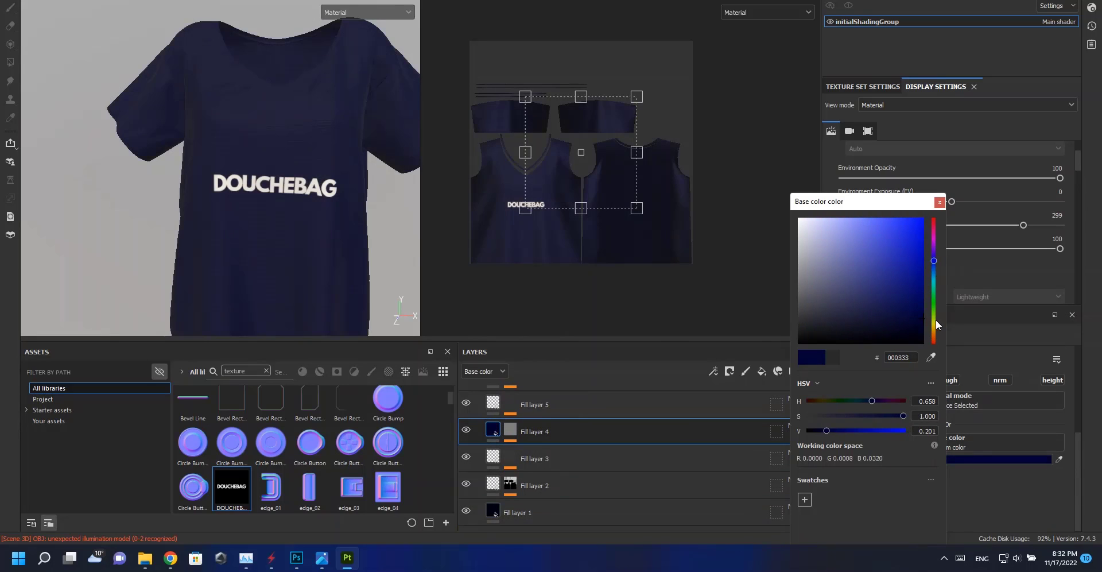
pyautogui.keyDown('alt'); pyautogui.moveTo(232, 191); pyautogui.dragTo(288, 194, button='right'); pyautogui.keyUp('alt')
pyautogui.click(940, 202)
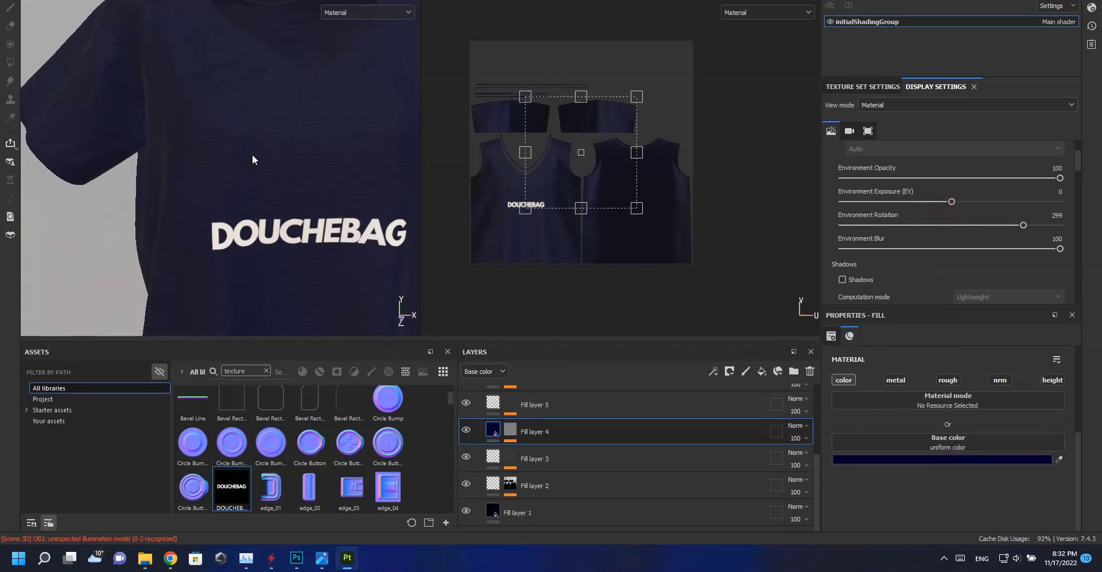
# Orbit around the shirt to inspect the navy fabric and chest logo.
pyautogui.keyDown('alt'); pyautogui.moveTo(253, 161); pyautogui.dragTo(263, 243, button='right'); pyautogui.keyUp('alt')
pyautogui.keyDown('alt'); pyautogui.moveTo(264, 244); pyautogui.dragTo(227, 245); pyautogui.keyUp('alt')
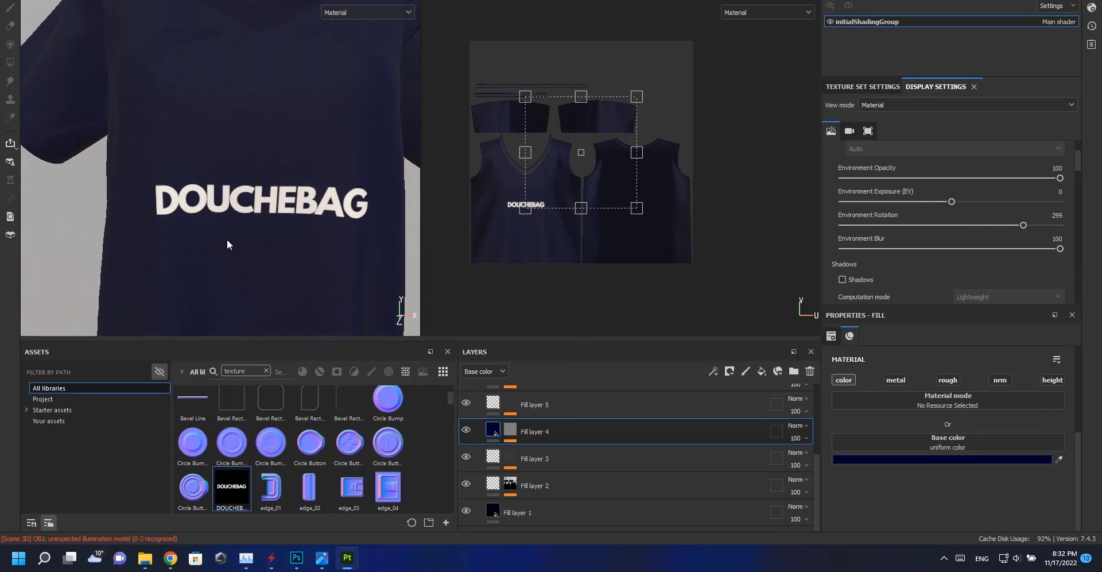
pyautogui.keyDown('alt'); pyautogui.moveTo(259, 253); pyautogui.dragTo(241, 211, button='right'); pyautogui.keyUp('alt')
pyautogui.keyDown('alt'); pyautogui.moveTo(251, 216); pyautogui.dragTo(223, 201, button='middle'); pyautogui.keyUp('alt')
pyautogui.keyDown('shift'); pyautogui.moveTo(233, 173); pyautogui.dragTo(249, 215, button='right'); pyautogui.keyUp('shift')
pyautogui.keyDown('alt'); pyautogui.moveTo(249, 215); pyautogui.dragTo(234, 258, button='middle'); pyautogui.keyUp('alt')
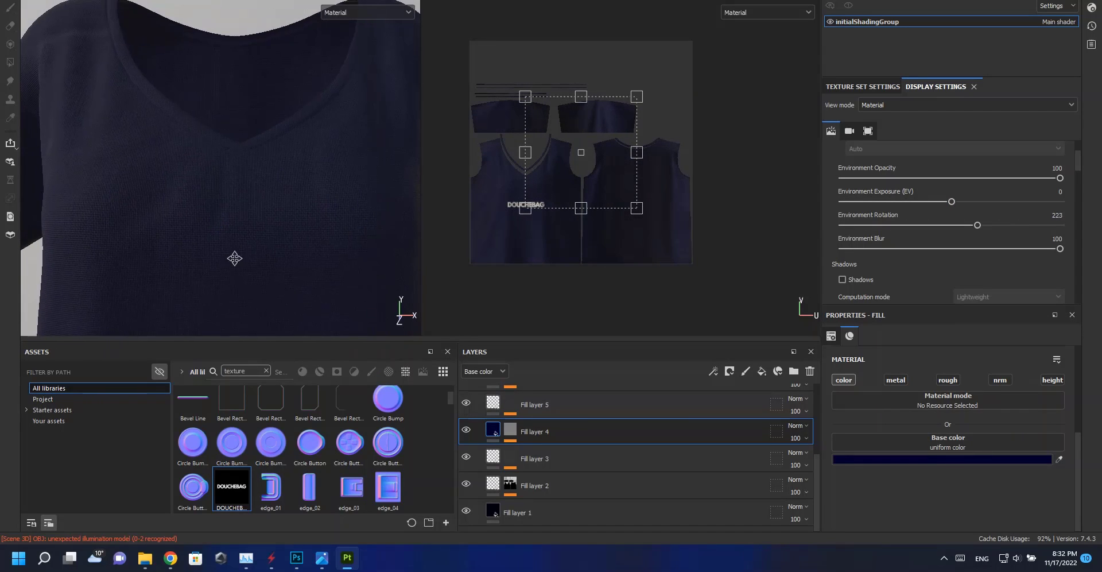
# Save the project under a new name in the Douche bag neck T-shirt (Scoop neck) folder.
pyautogui.hotkey('ctrl', 'shift', 's')
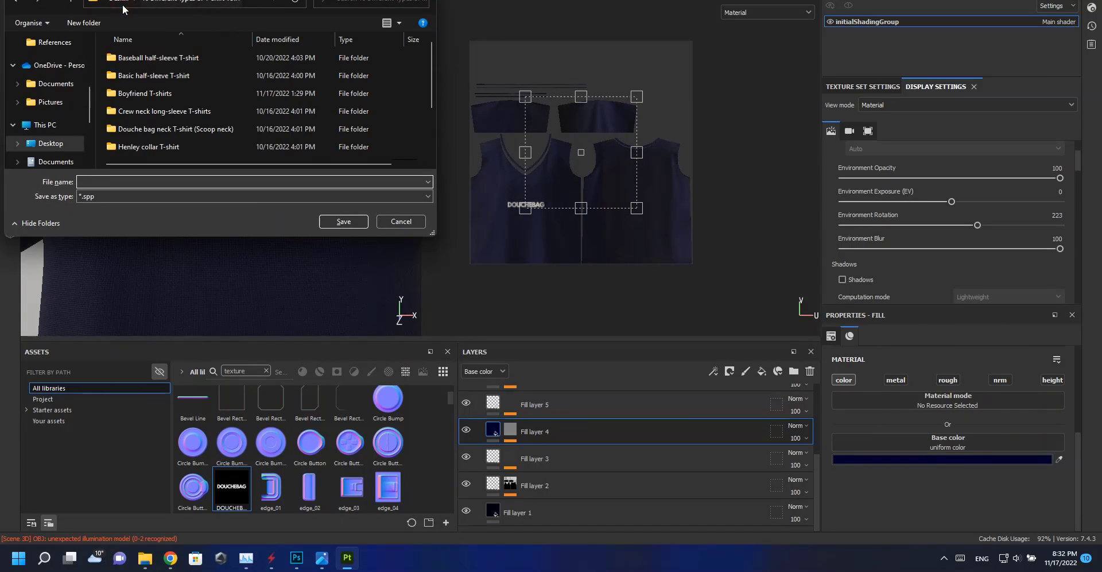
pyautogui.doubleClick(158, 128)
pyautogui.doubleClick(137, 76)
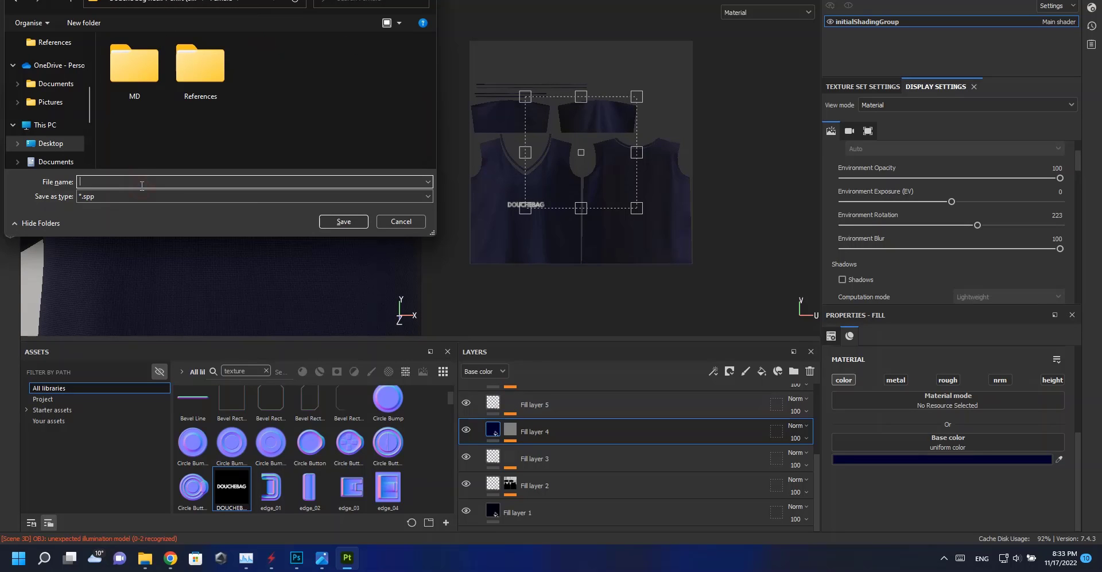
pyautogui.click(349, 223)
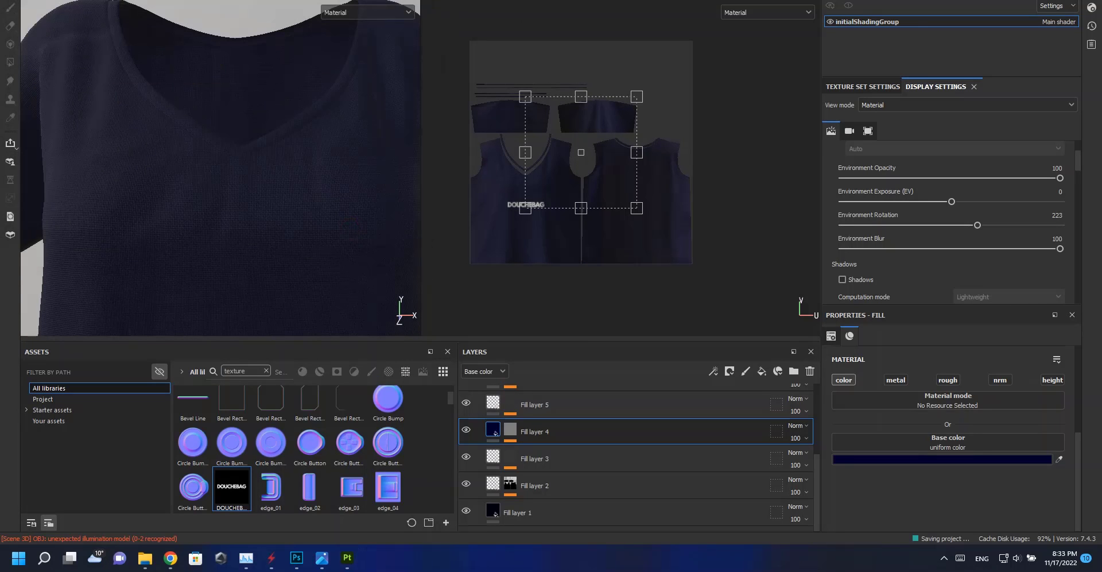